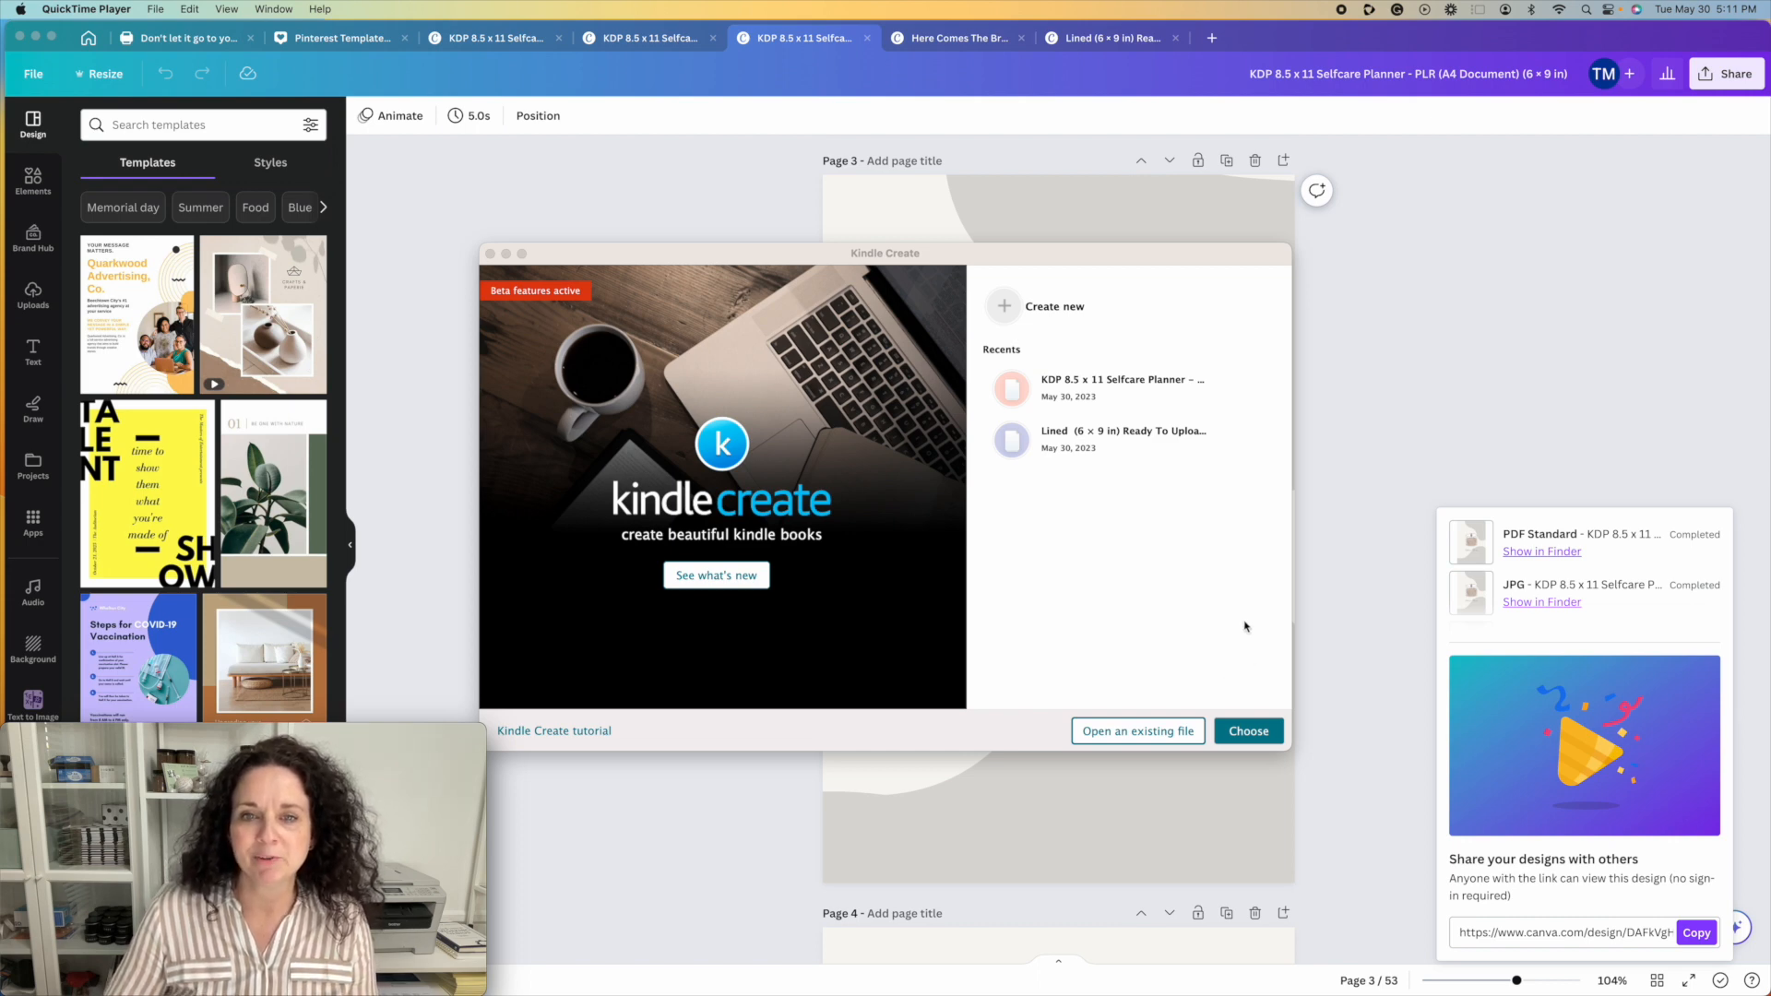
# Step: Switch to Canva and look through the Selfcare Planner's cover, Index and Year At A Glance pages, checking the hyperlinked navigation elements
pyautogui.click(1368, 445)
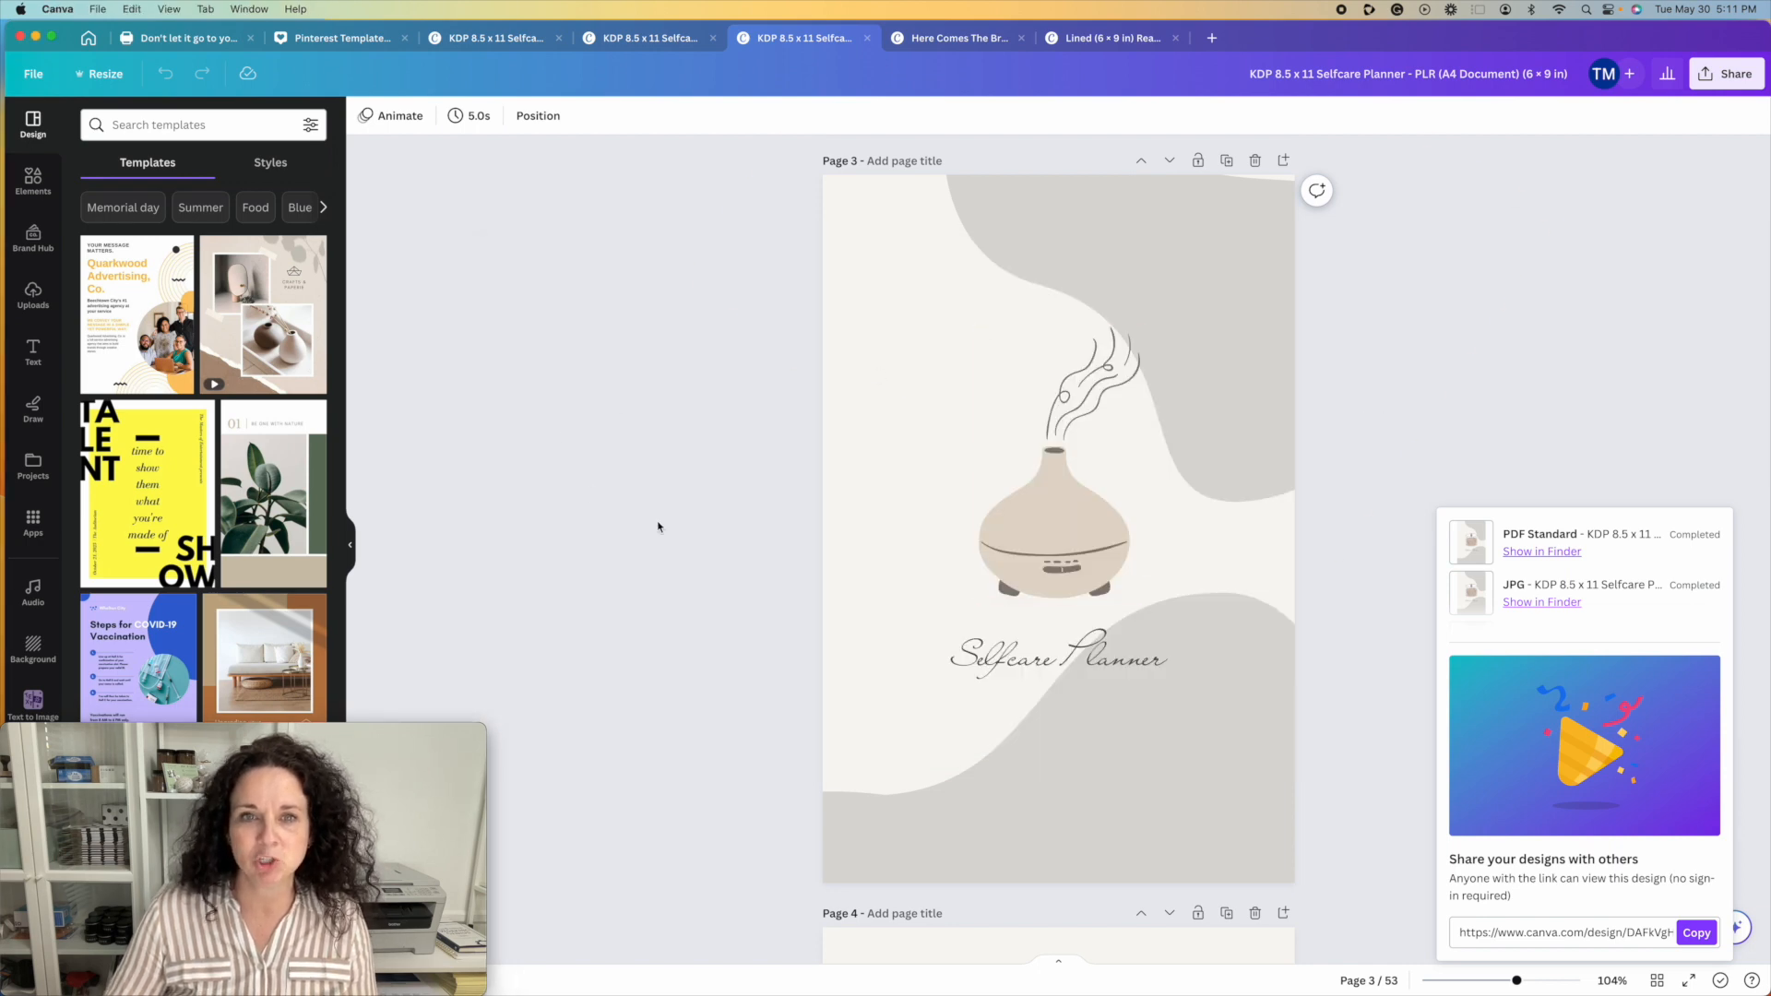
pyautogui.scroll(-10, 854, 296)
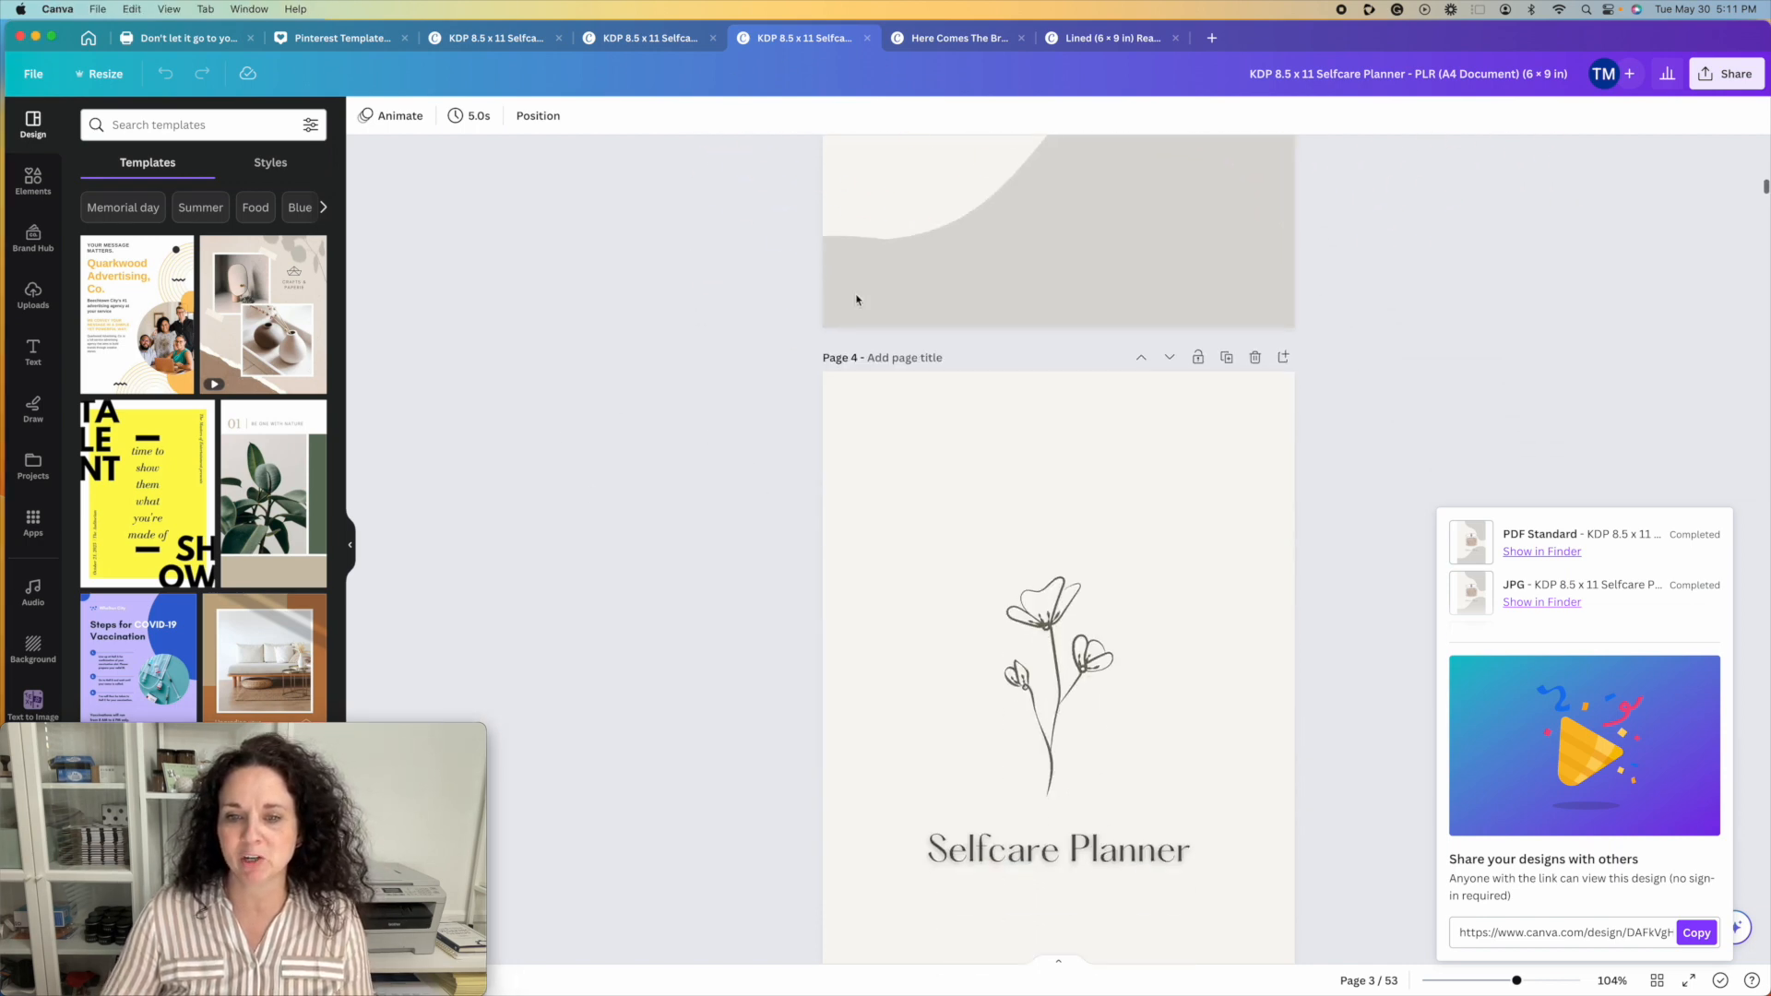
pyautogui.scroll(-1, 856, 299)
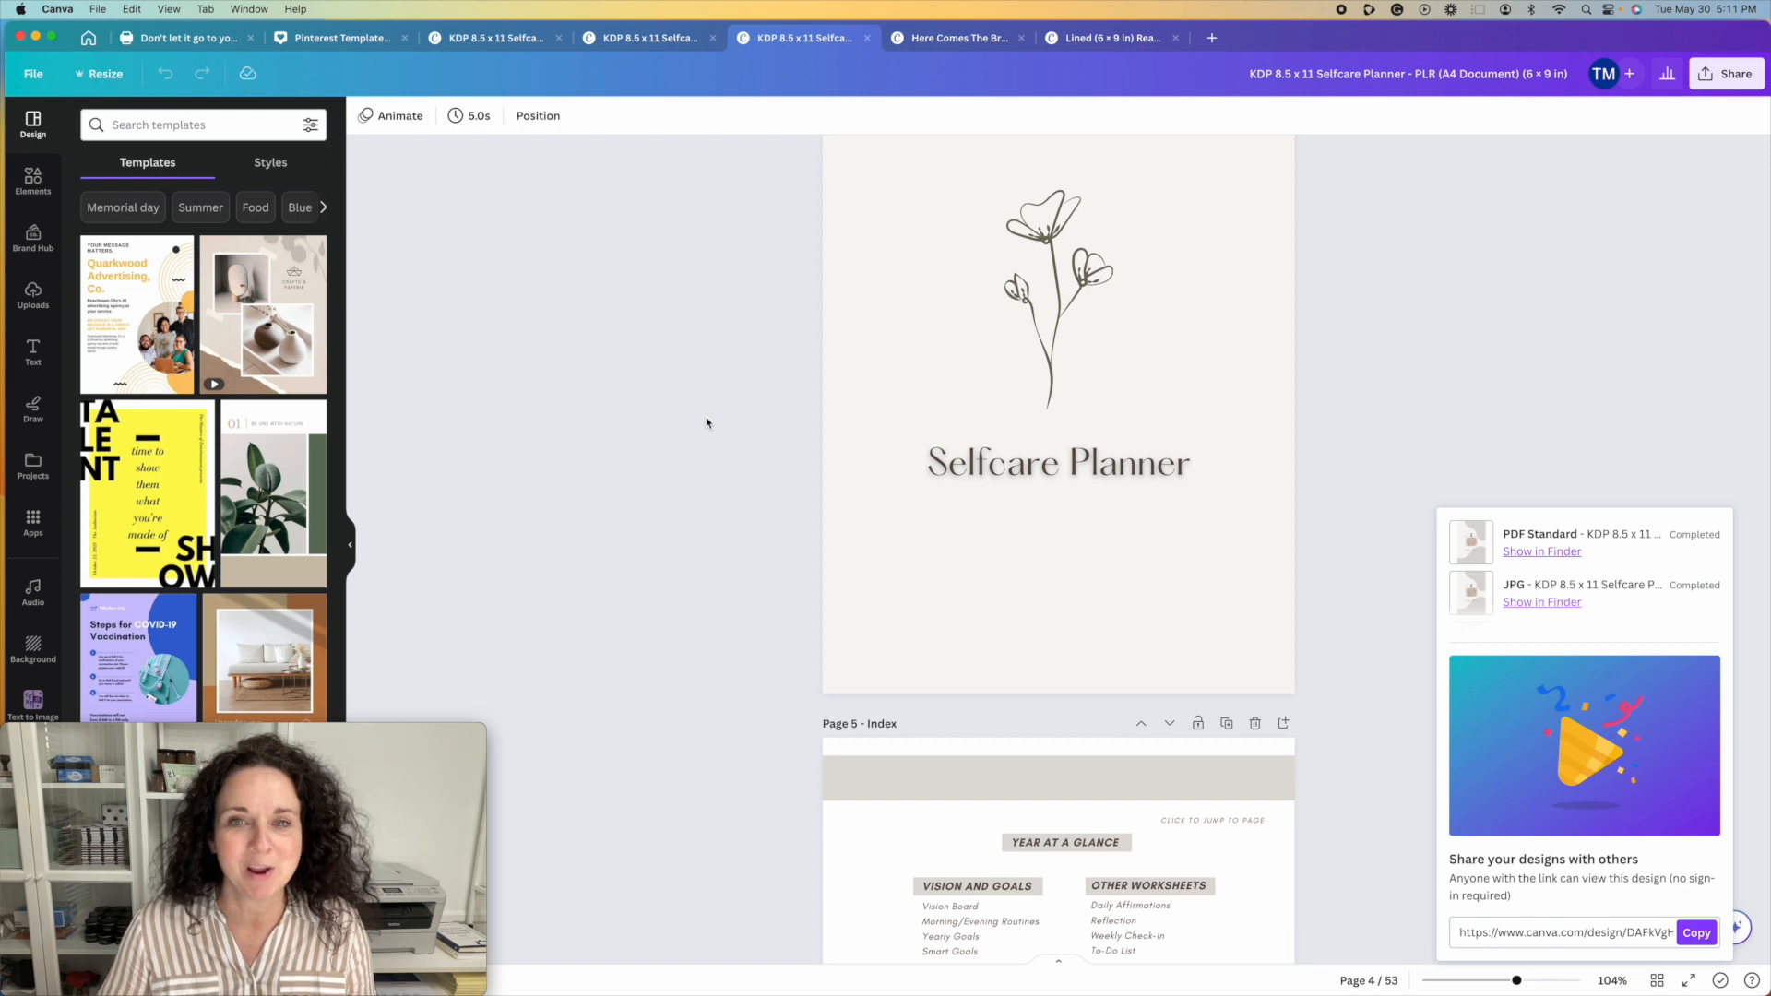
pyautogui.scroll(-2, 707, 423)
pyautogui.scroll(-1, 707, 423)
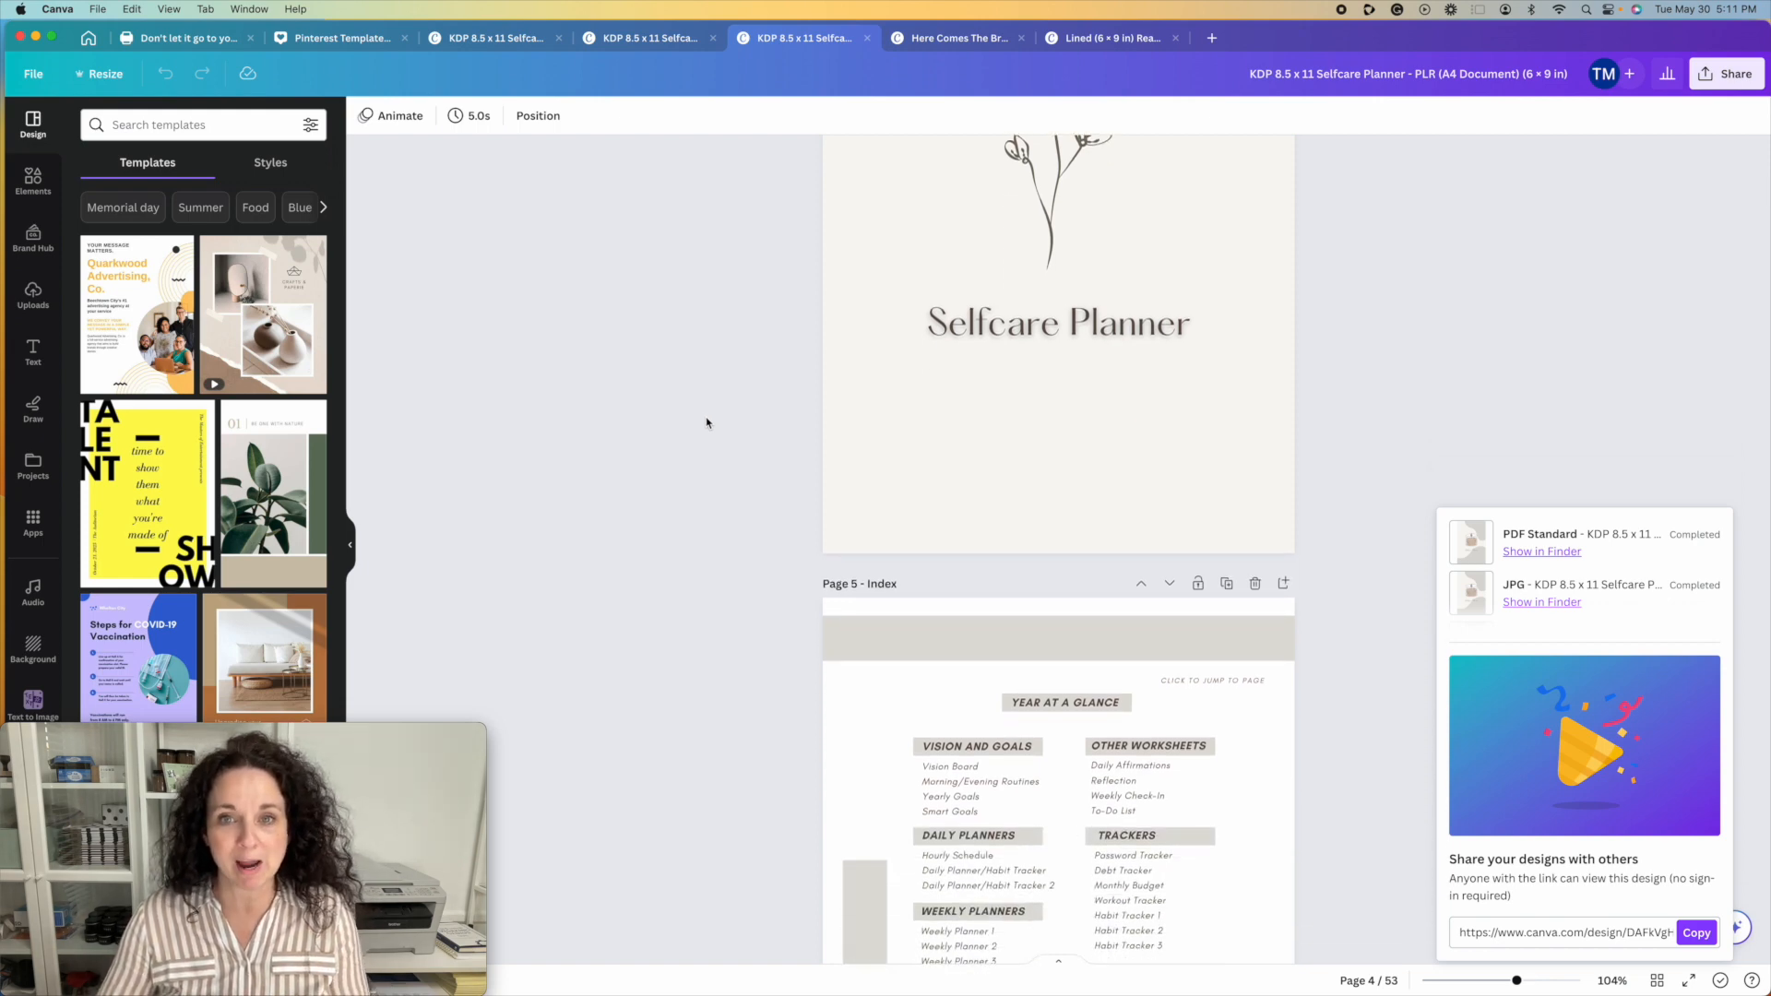
pyautogui.scroll(-5, 706, 424)
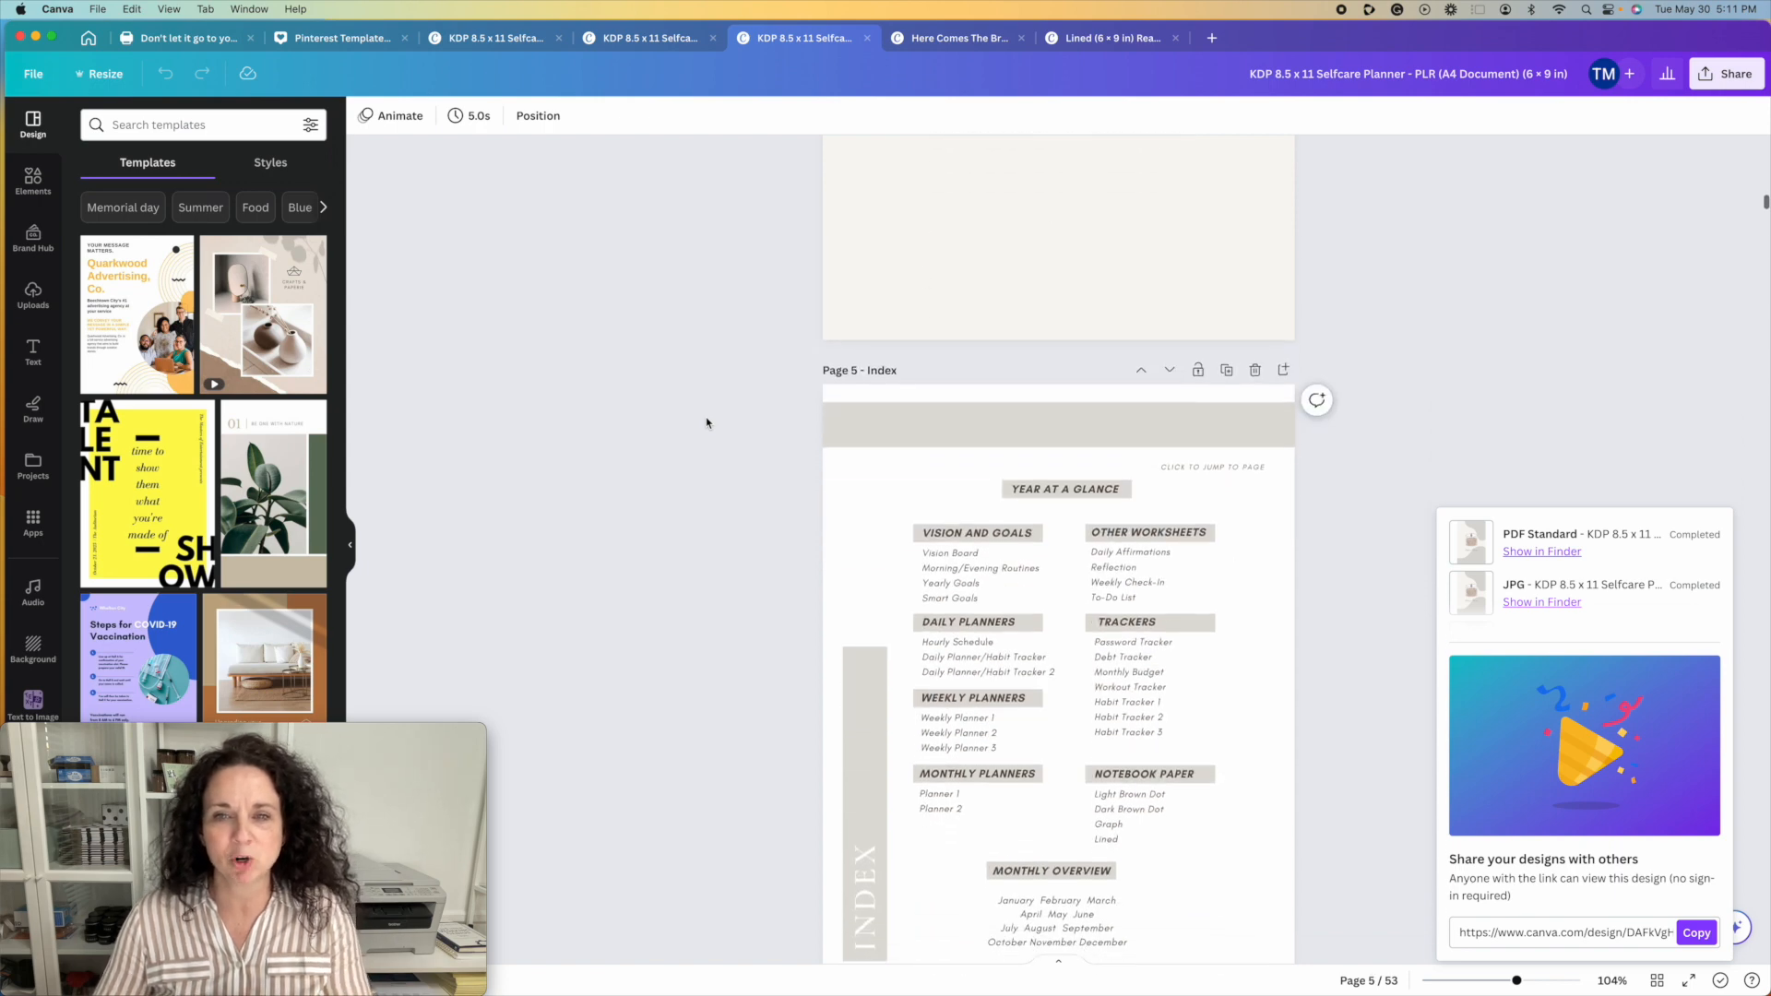
pyautogui.scroll(-3, 706, 423)
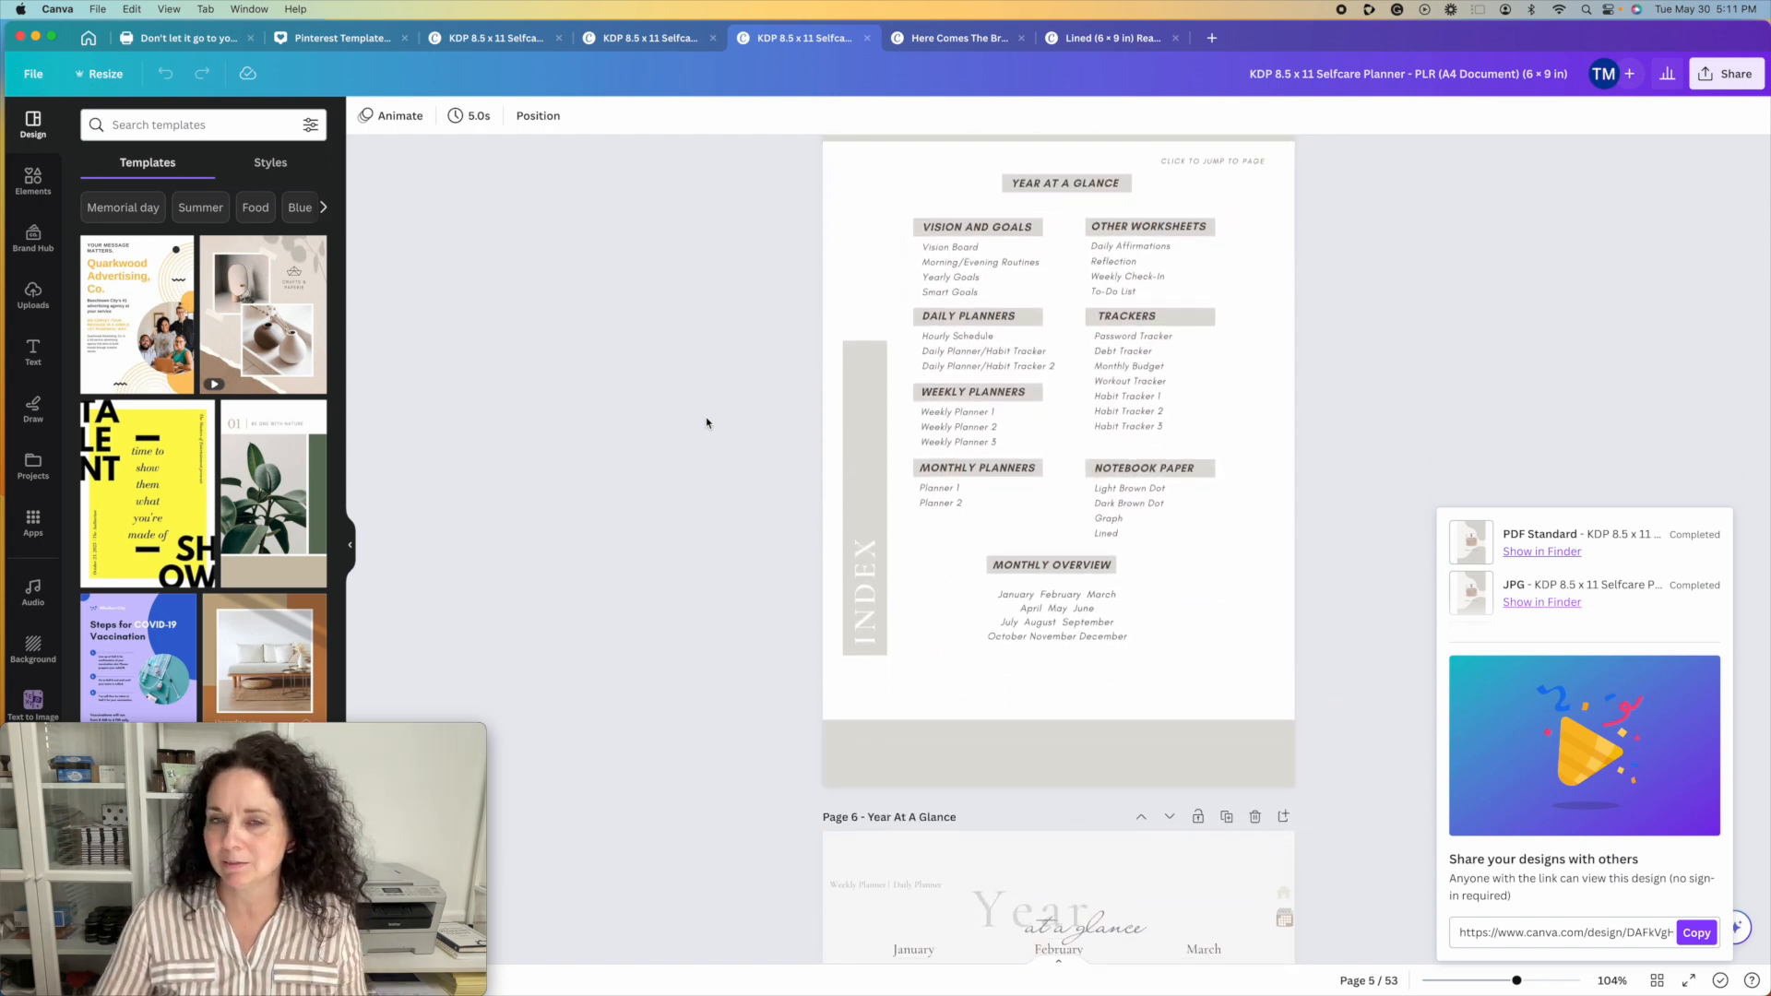
pyautogui.scroll(-8, 706, 423)
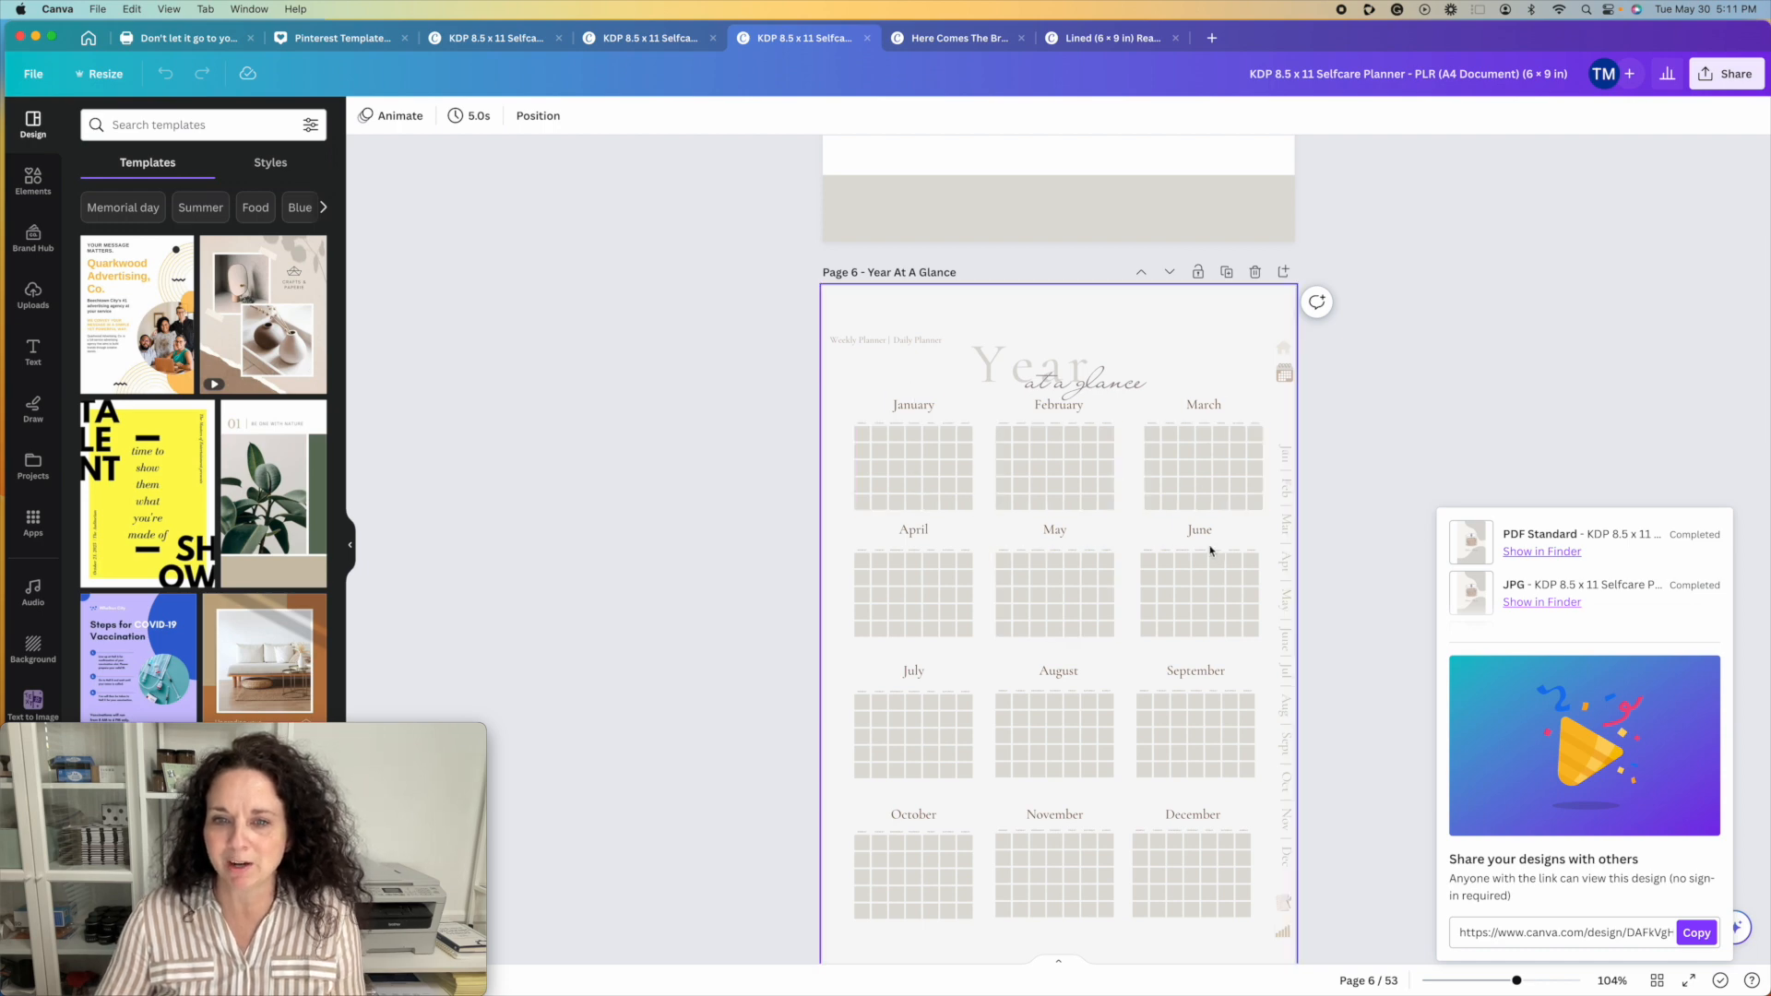
pyautogui.scroll(-3, 1144, 791)
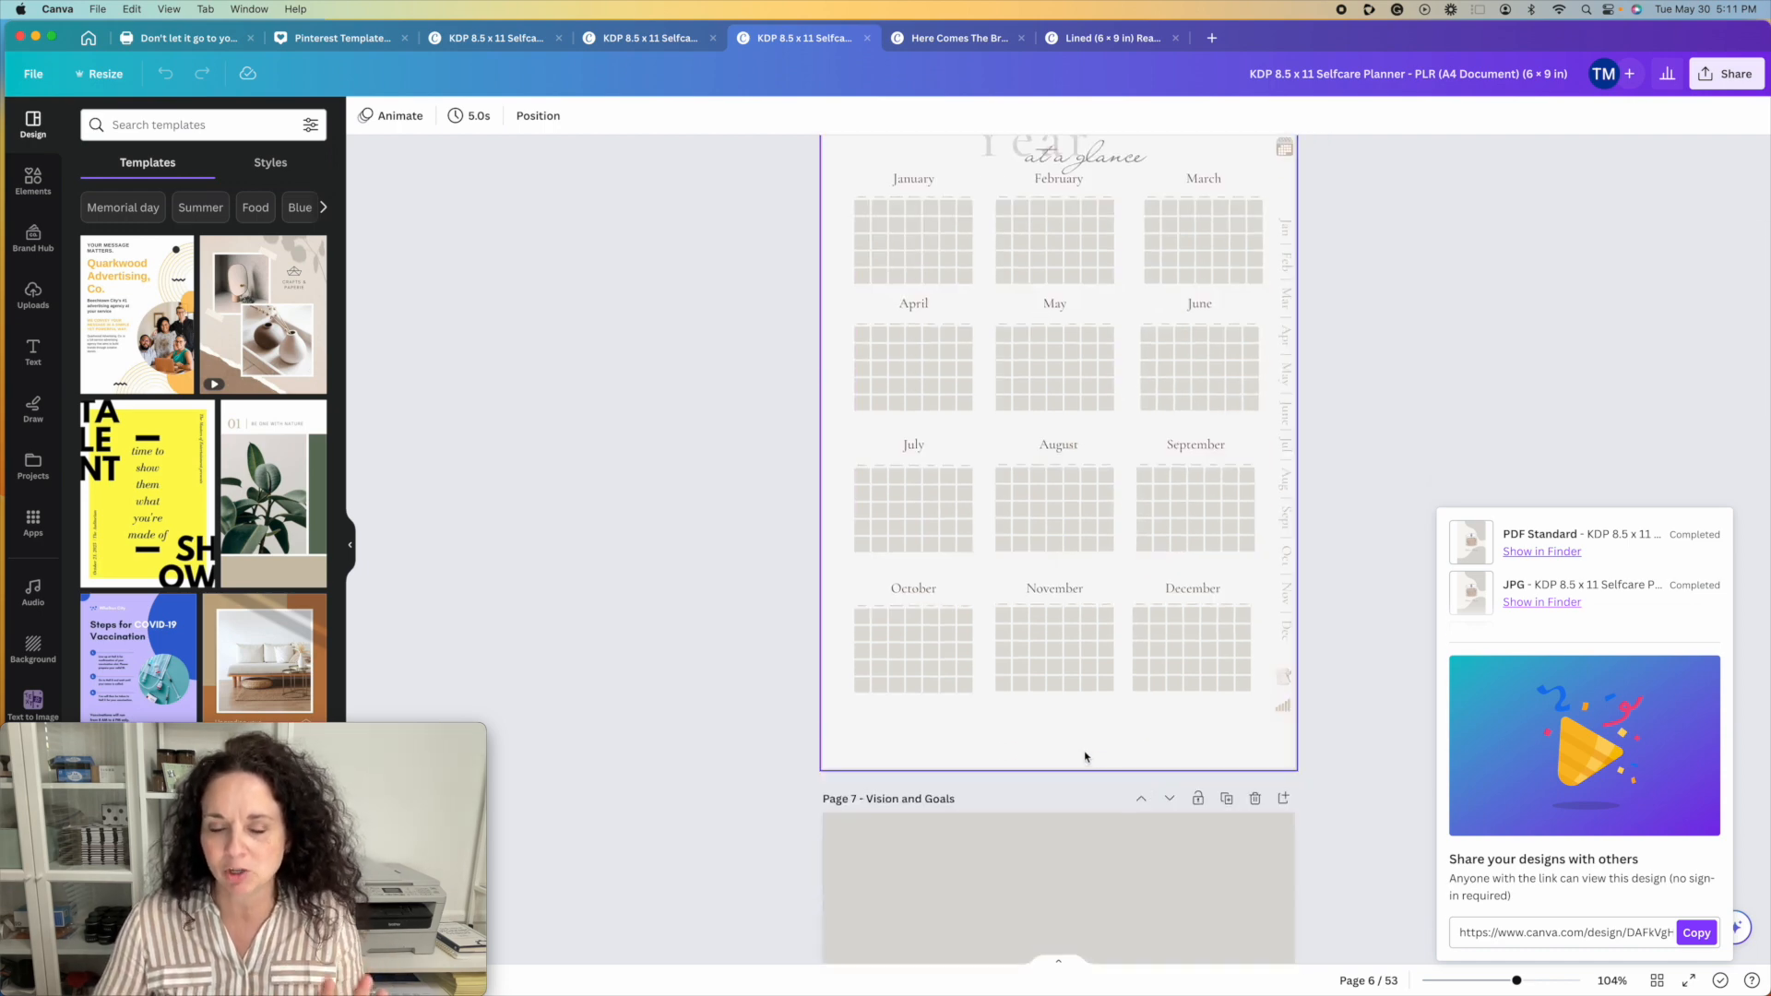
pyautogui.scroll(-3, 1083, 762)
pyautogui.scroll(8, 1084, 762)
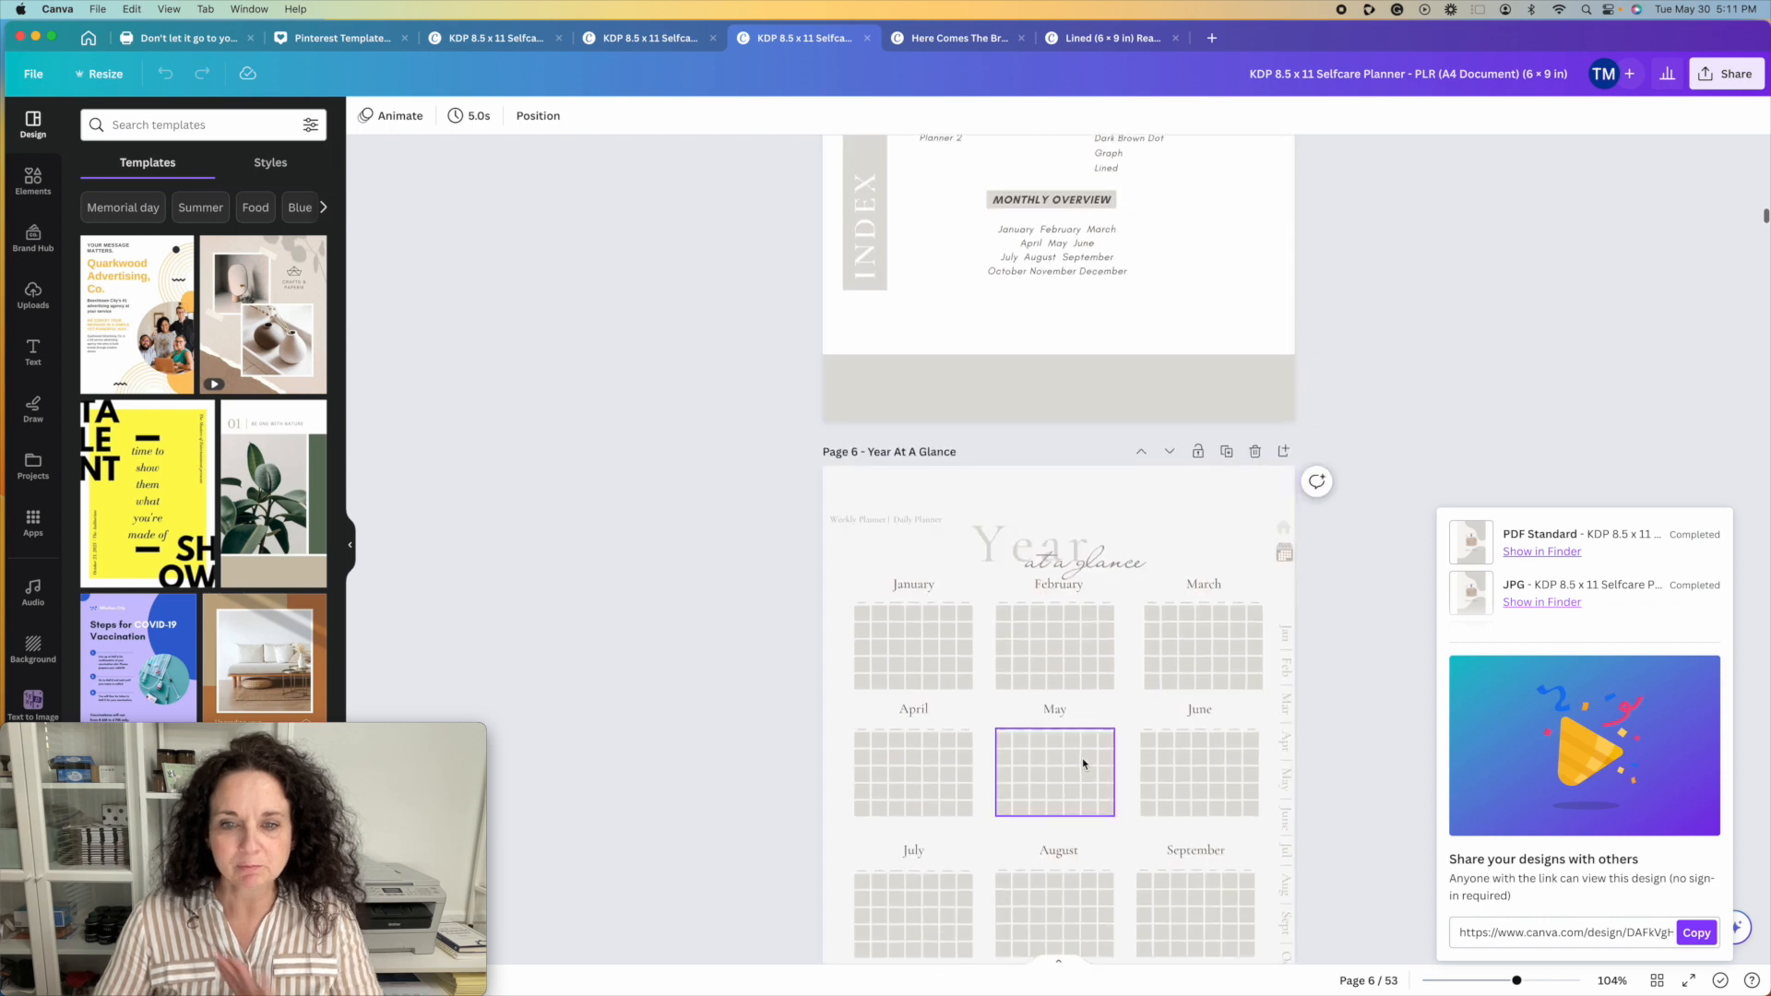
pyautogui.scroll(-2, 1083, 762)
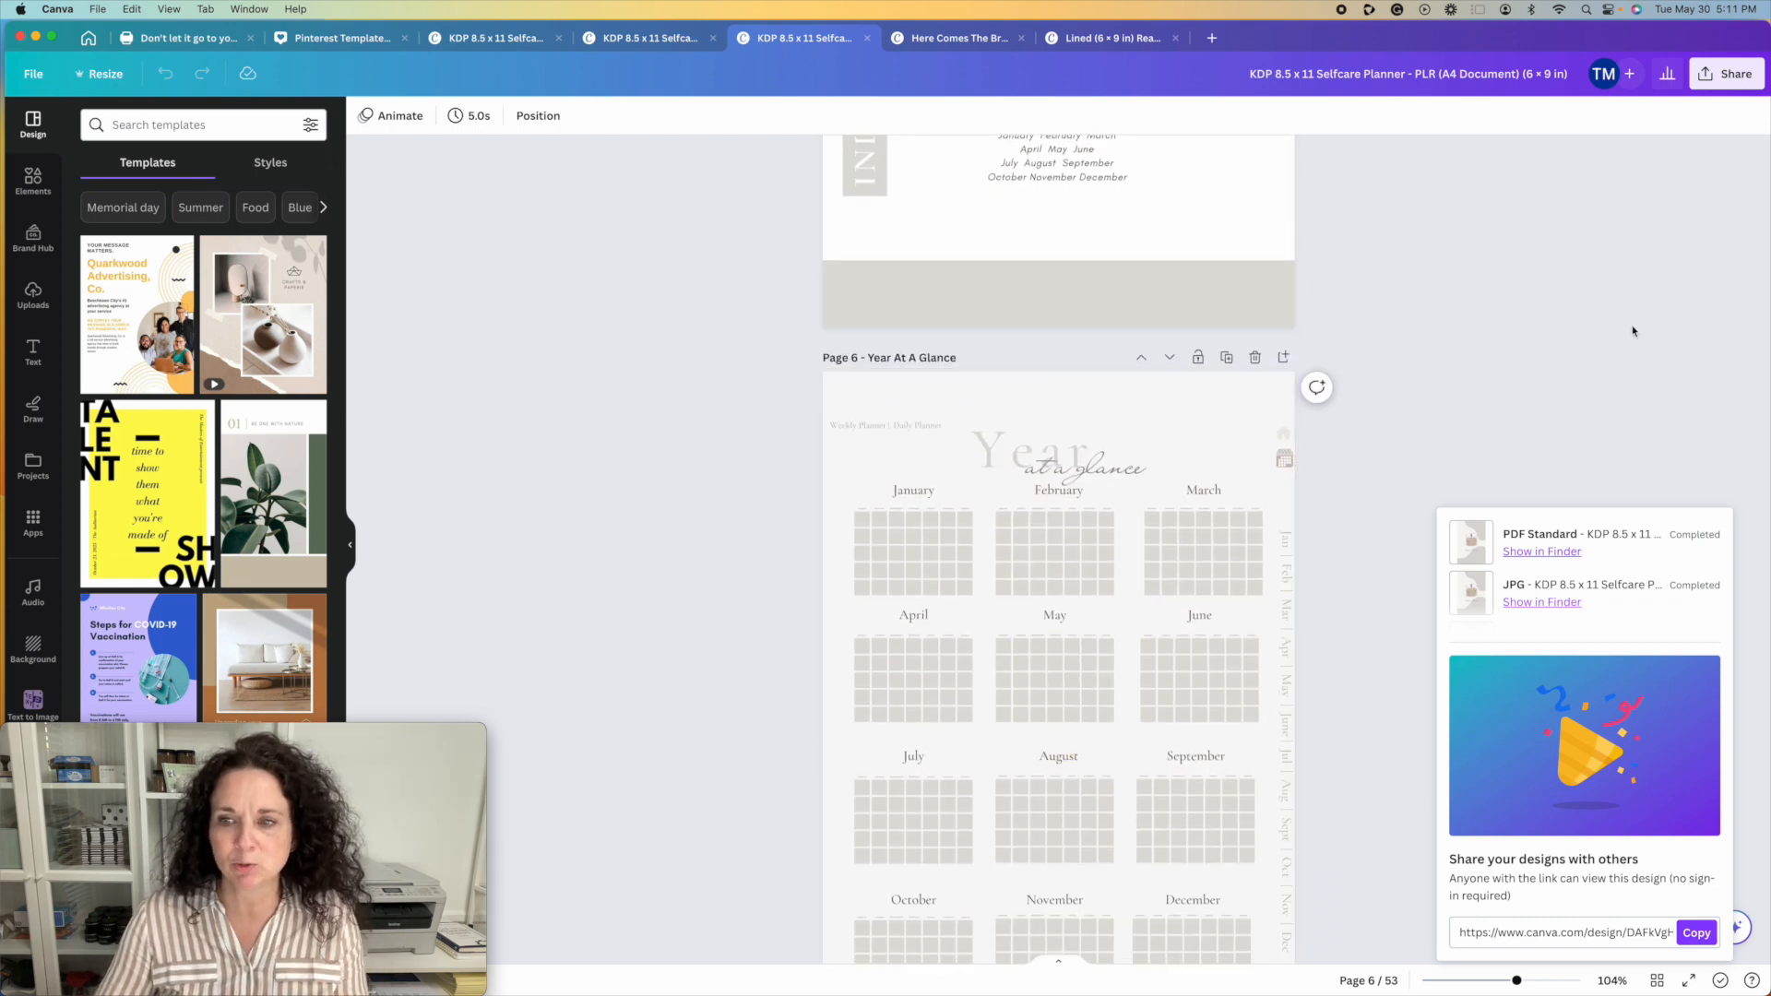
pyautogui.click(1542, 377)
pyautogui.scroll(3, 1104, 627)
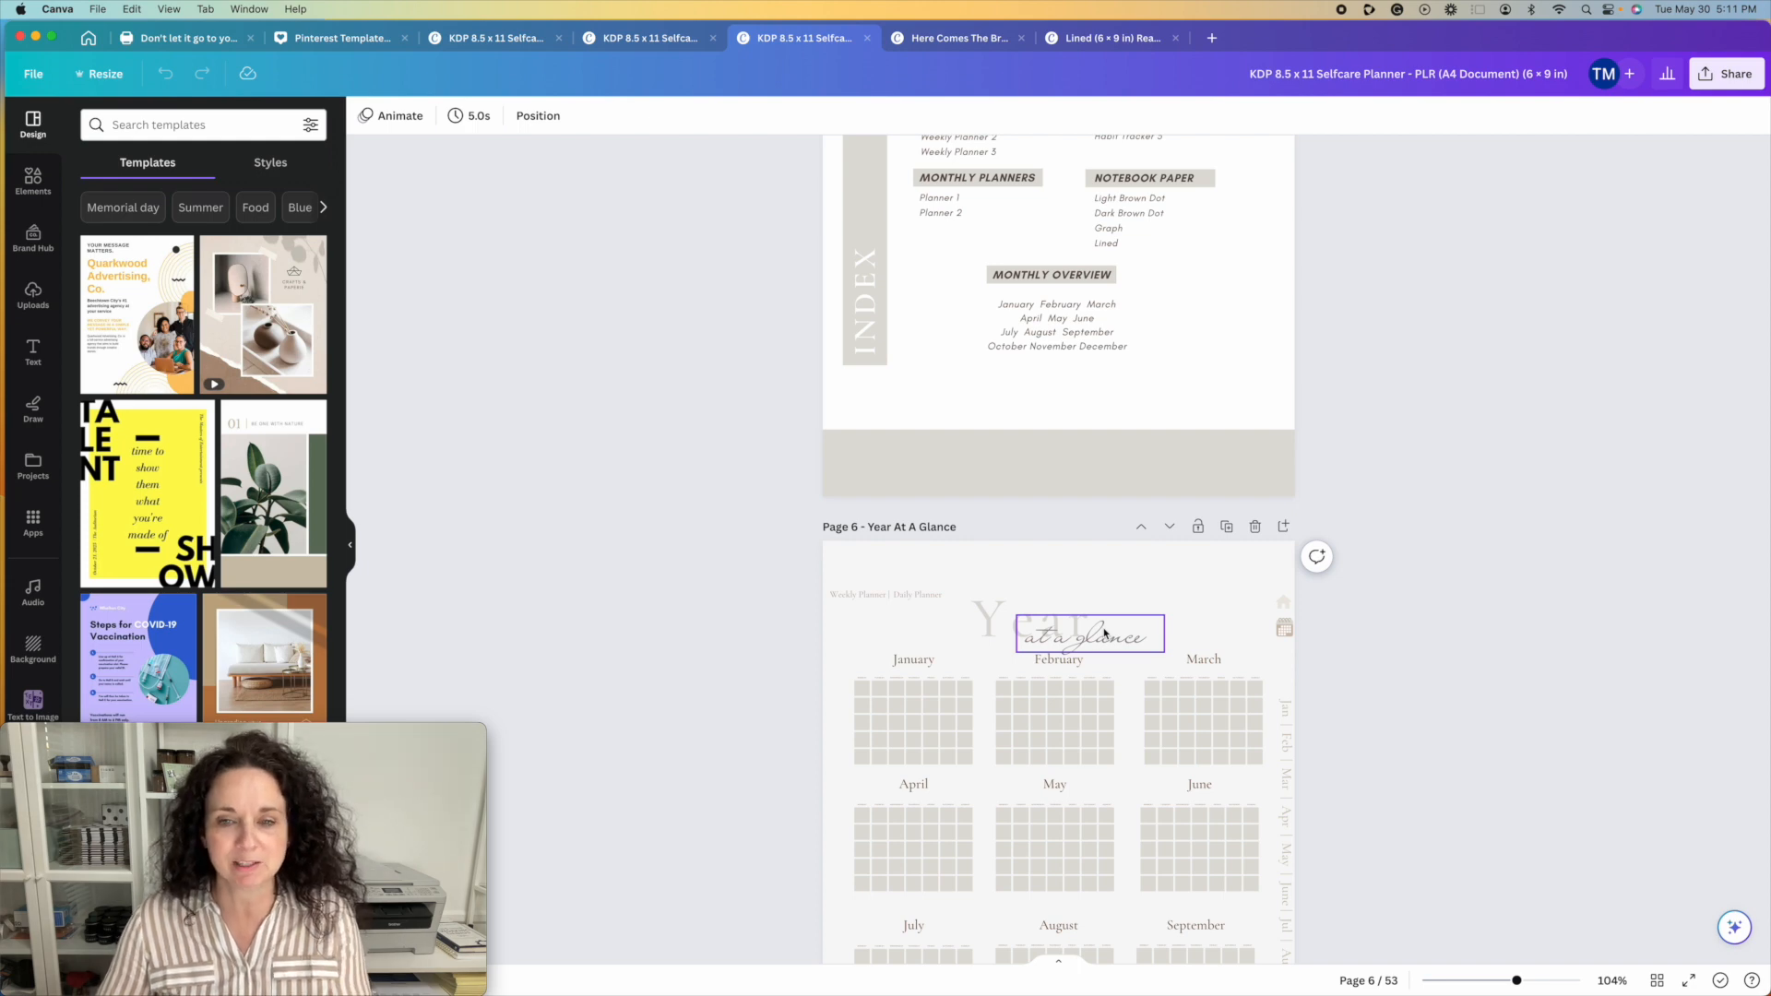
pyautogui.scroll(-2, 1104, 633)
pyautogui.scroll(-1, 1104, 634)
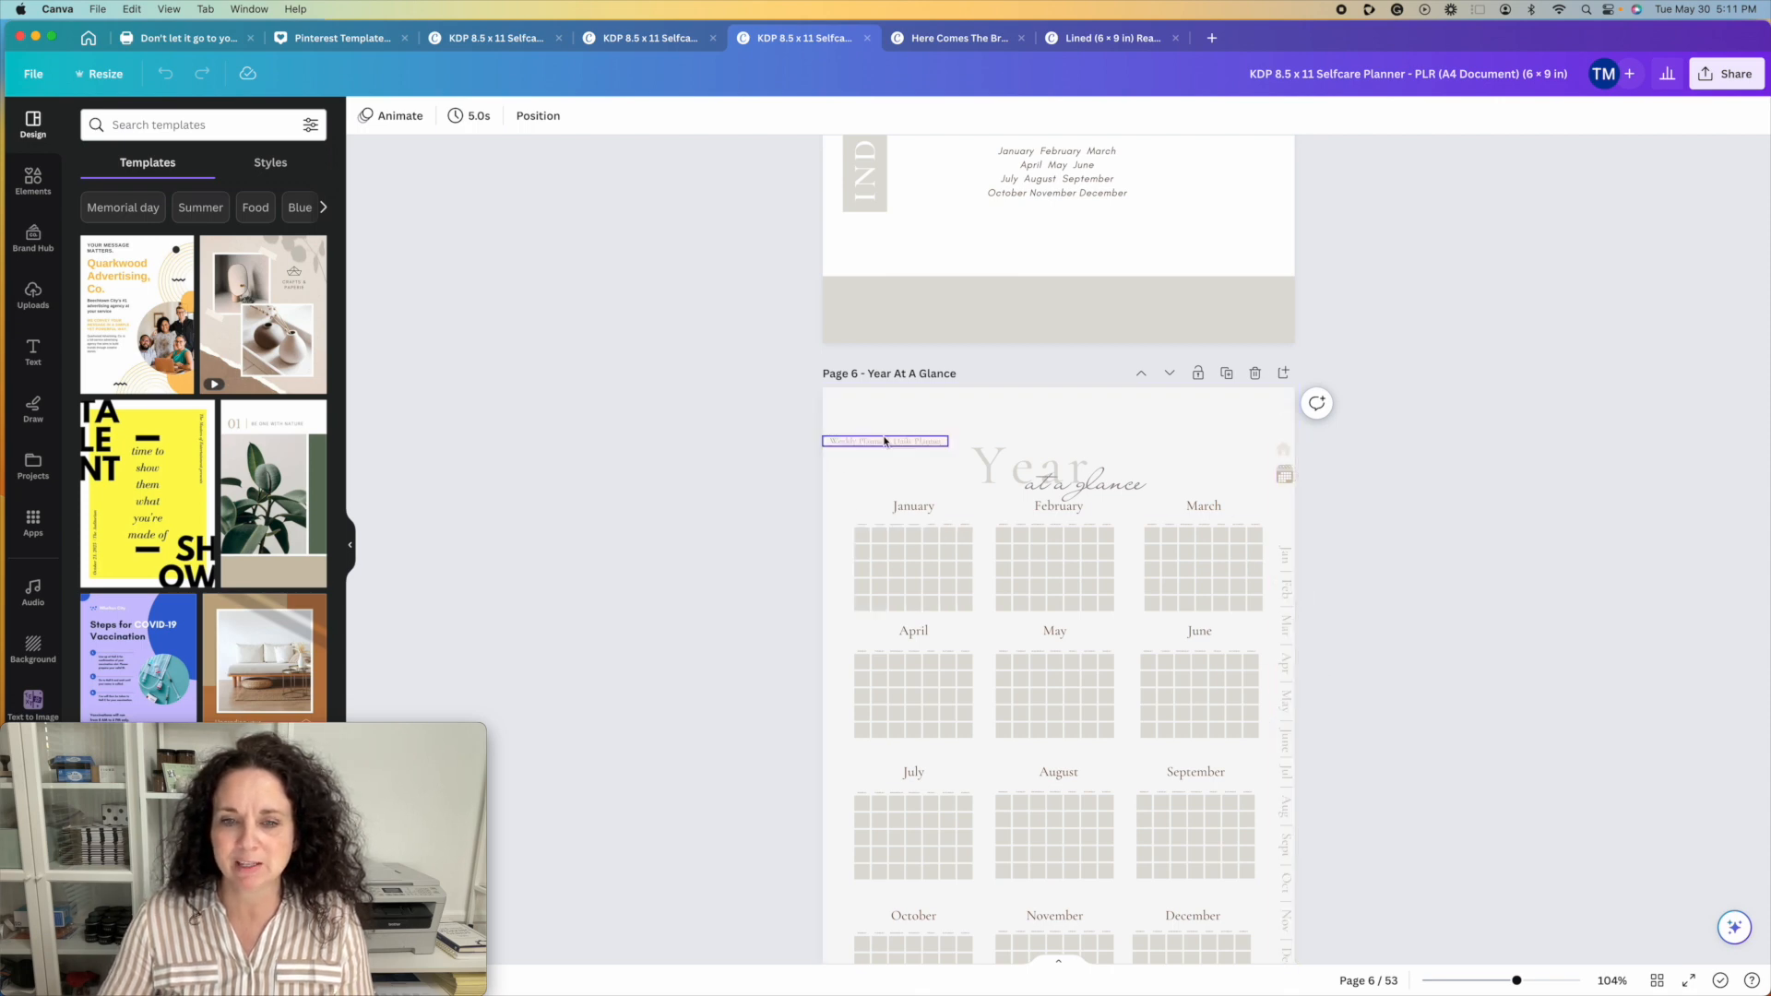
pyautogui.scroll(-2, 885, 441)
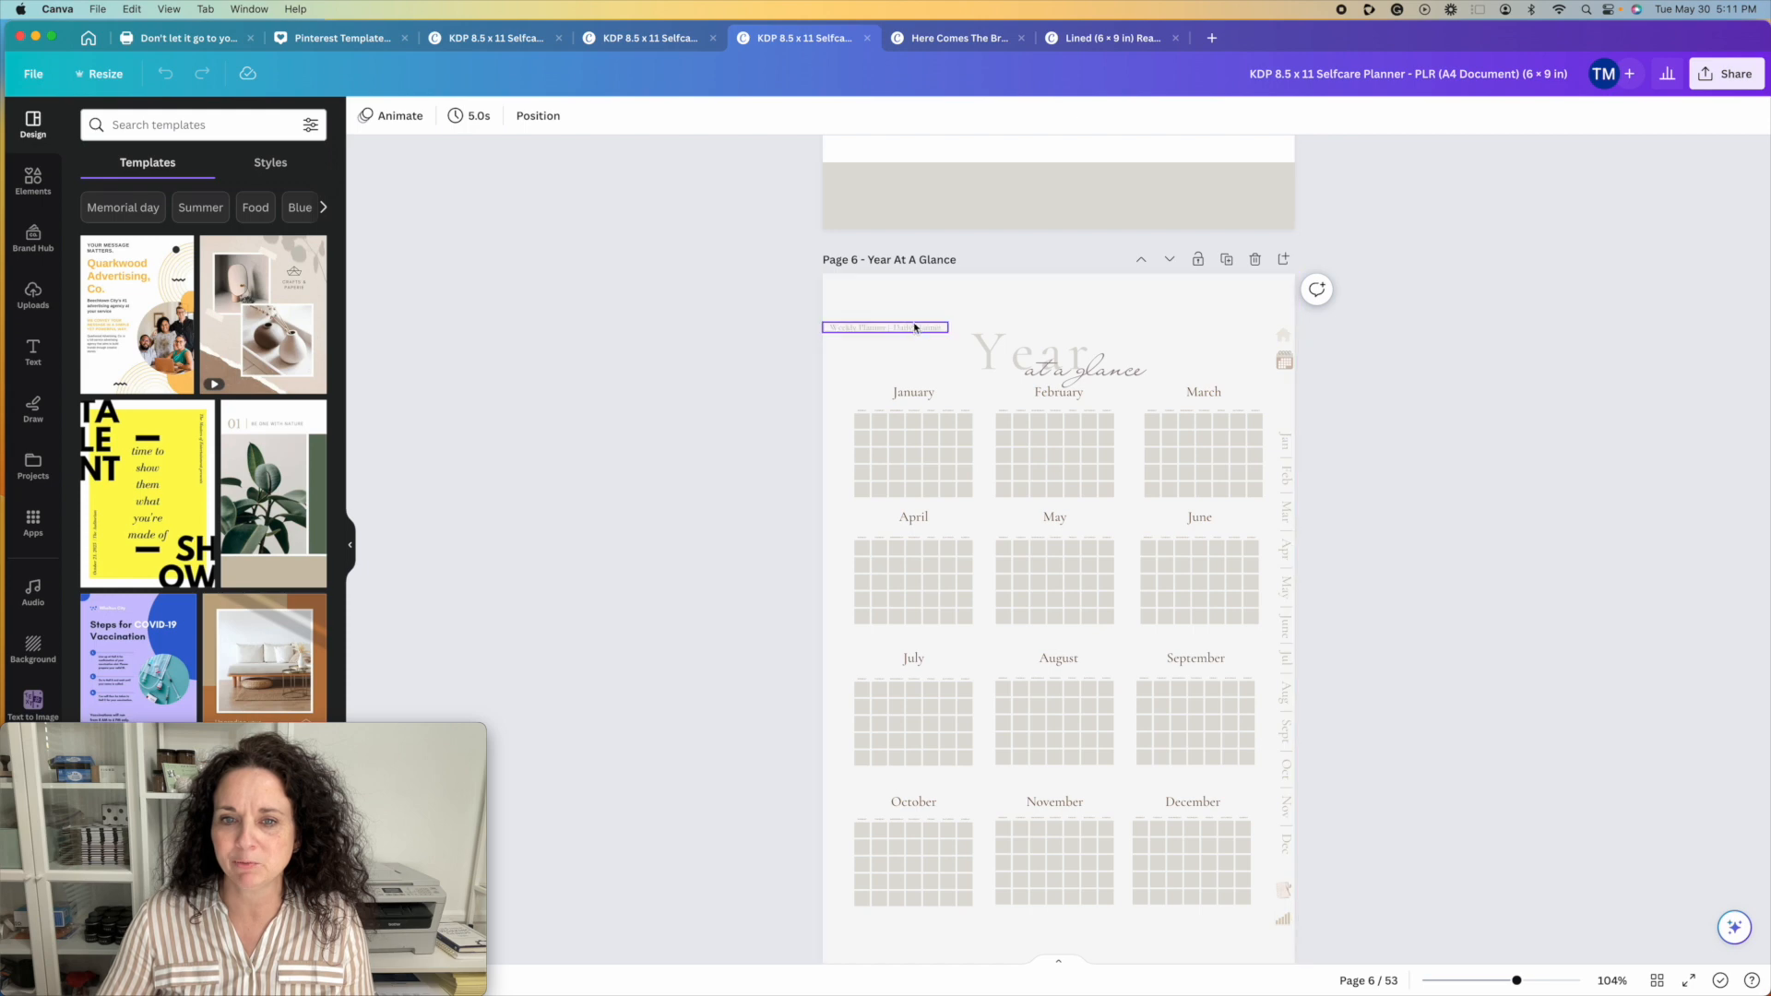
# Step: Compare the alternative Selfcare Planner cover designs on pages 3 and 4 to pick one for the book
pyautogui.scroll(10, 1172, 309)
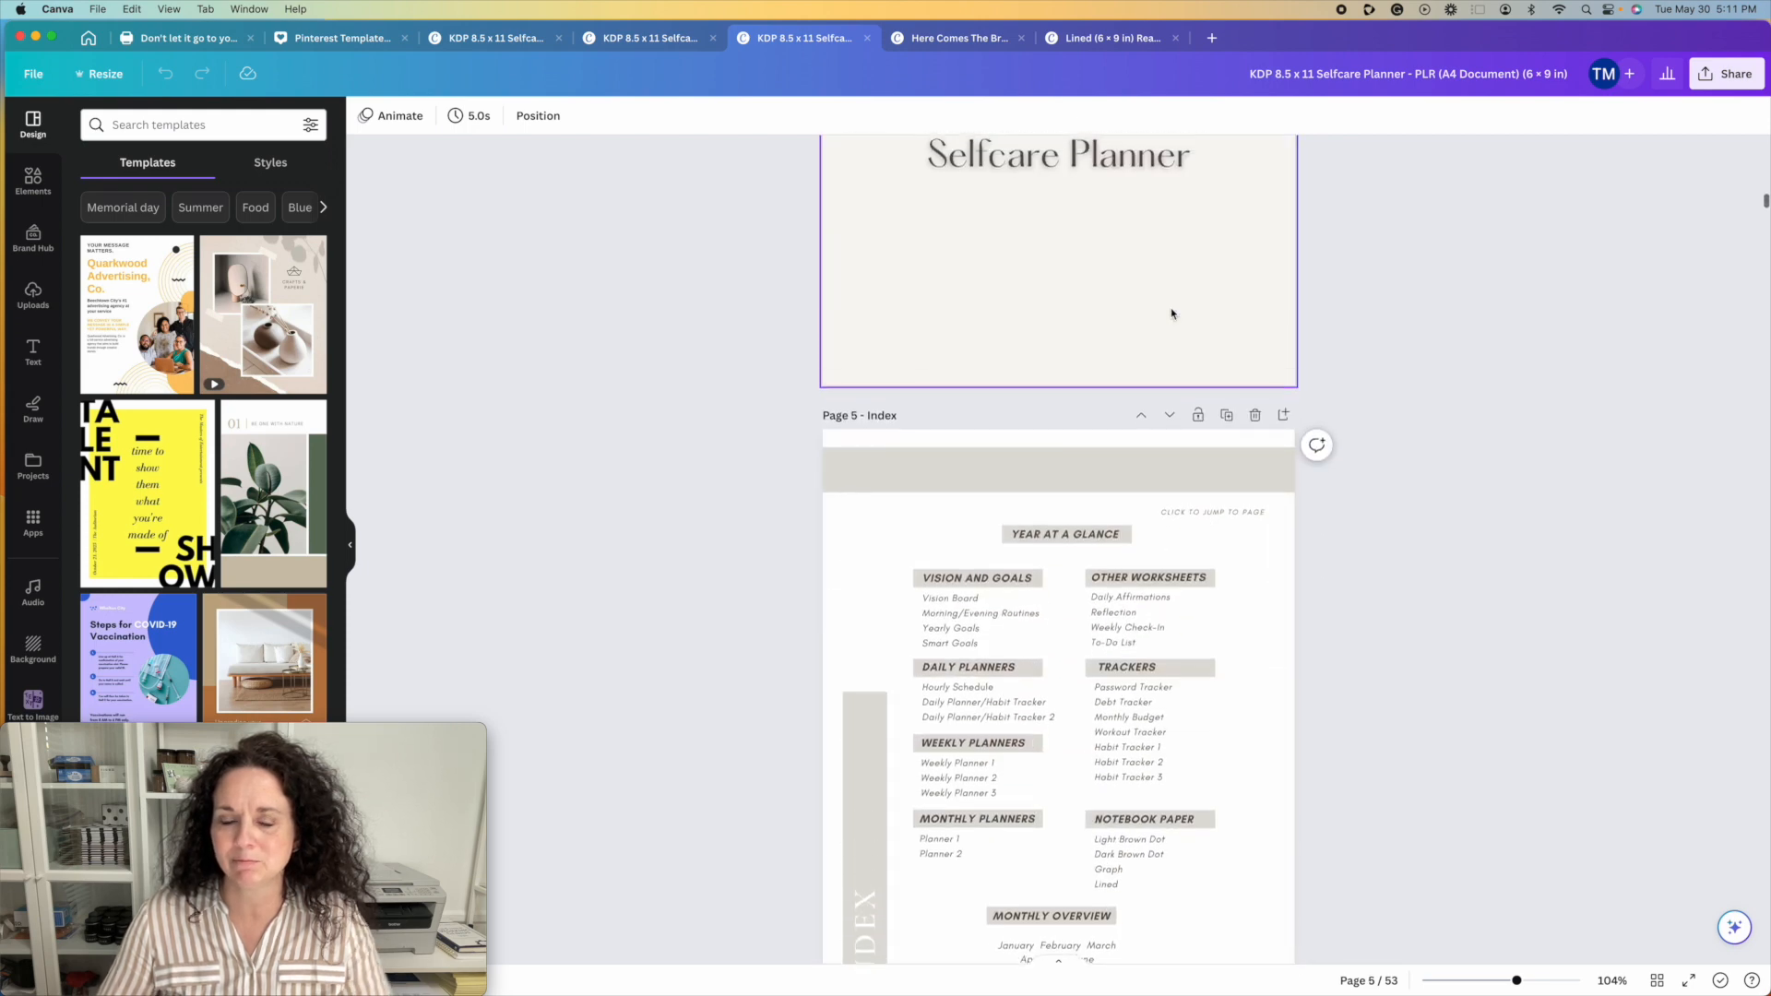
pyautogui.scroll(-2, 1169, 380)
pyautogui.scroll(2, 1169, 380)
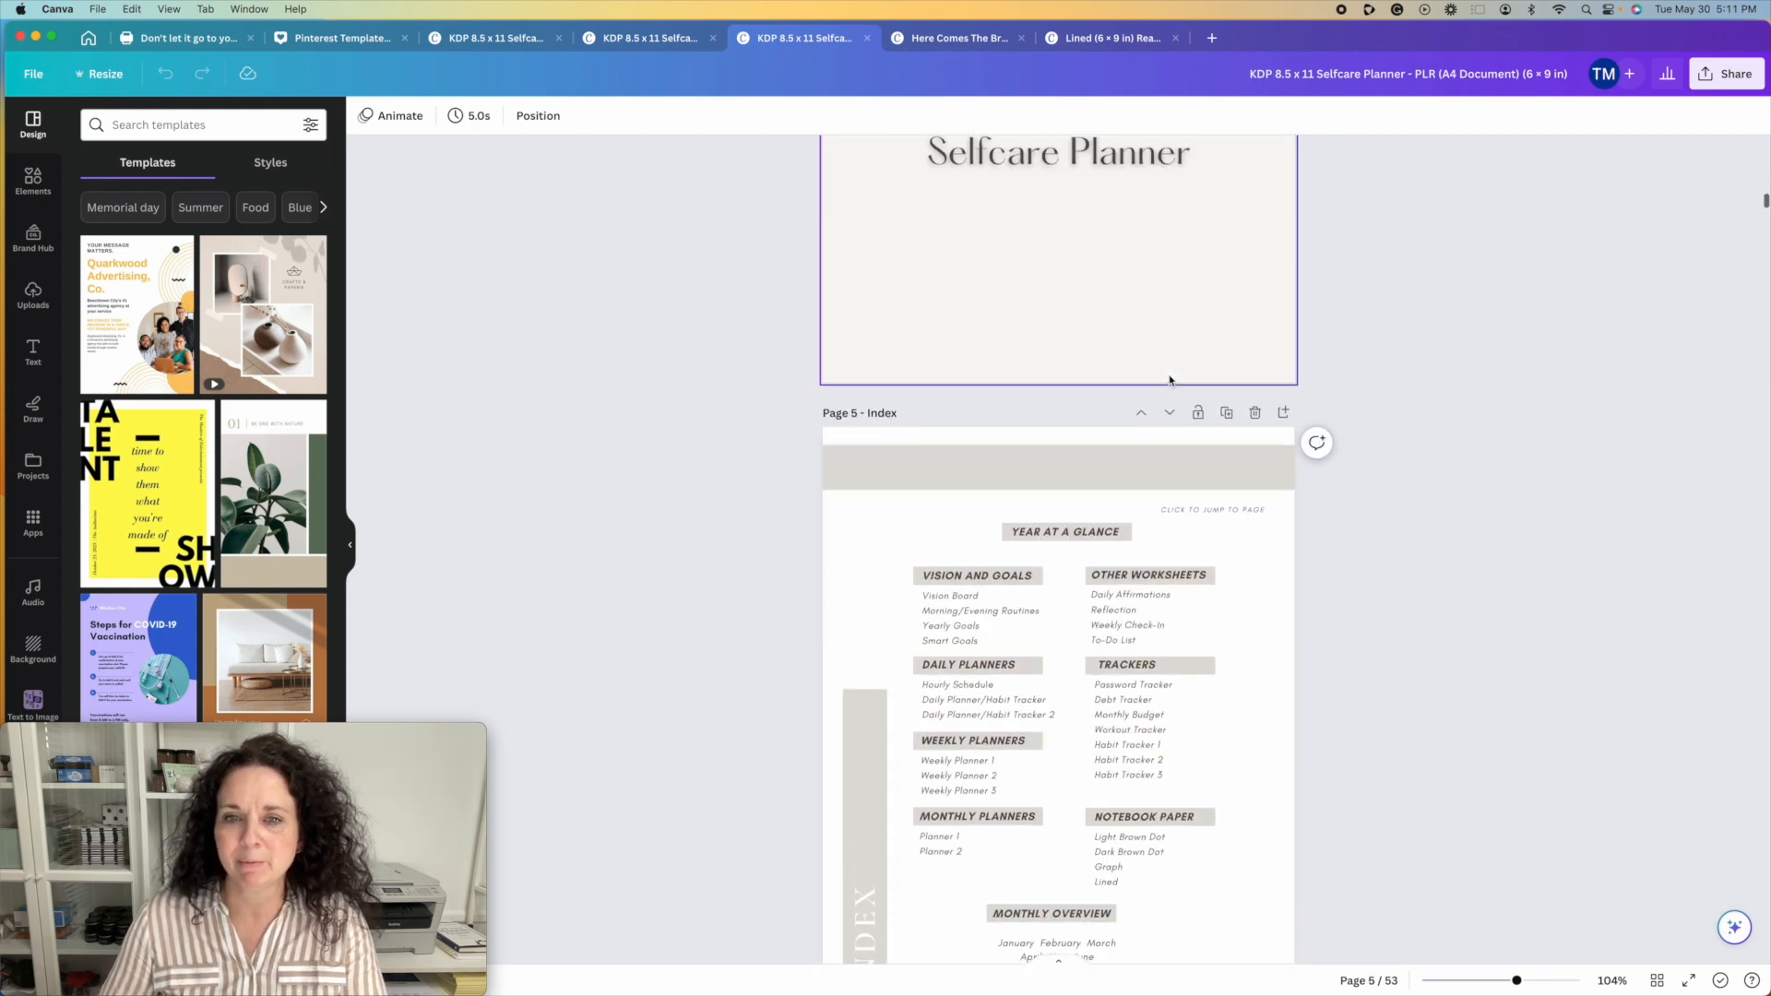
pyautogui.scroll(8, 1169, 380)
pyautogui.scroll(-3, 1058, 360)
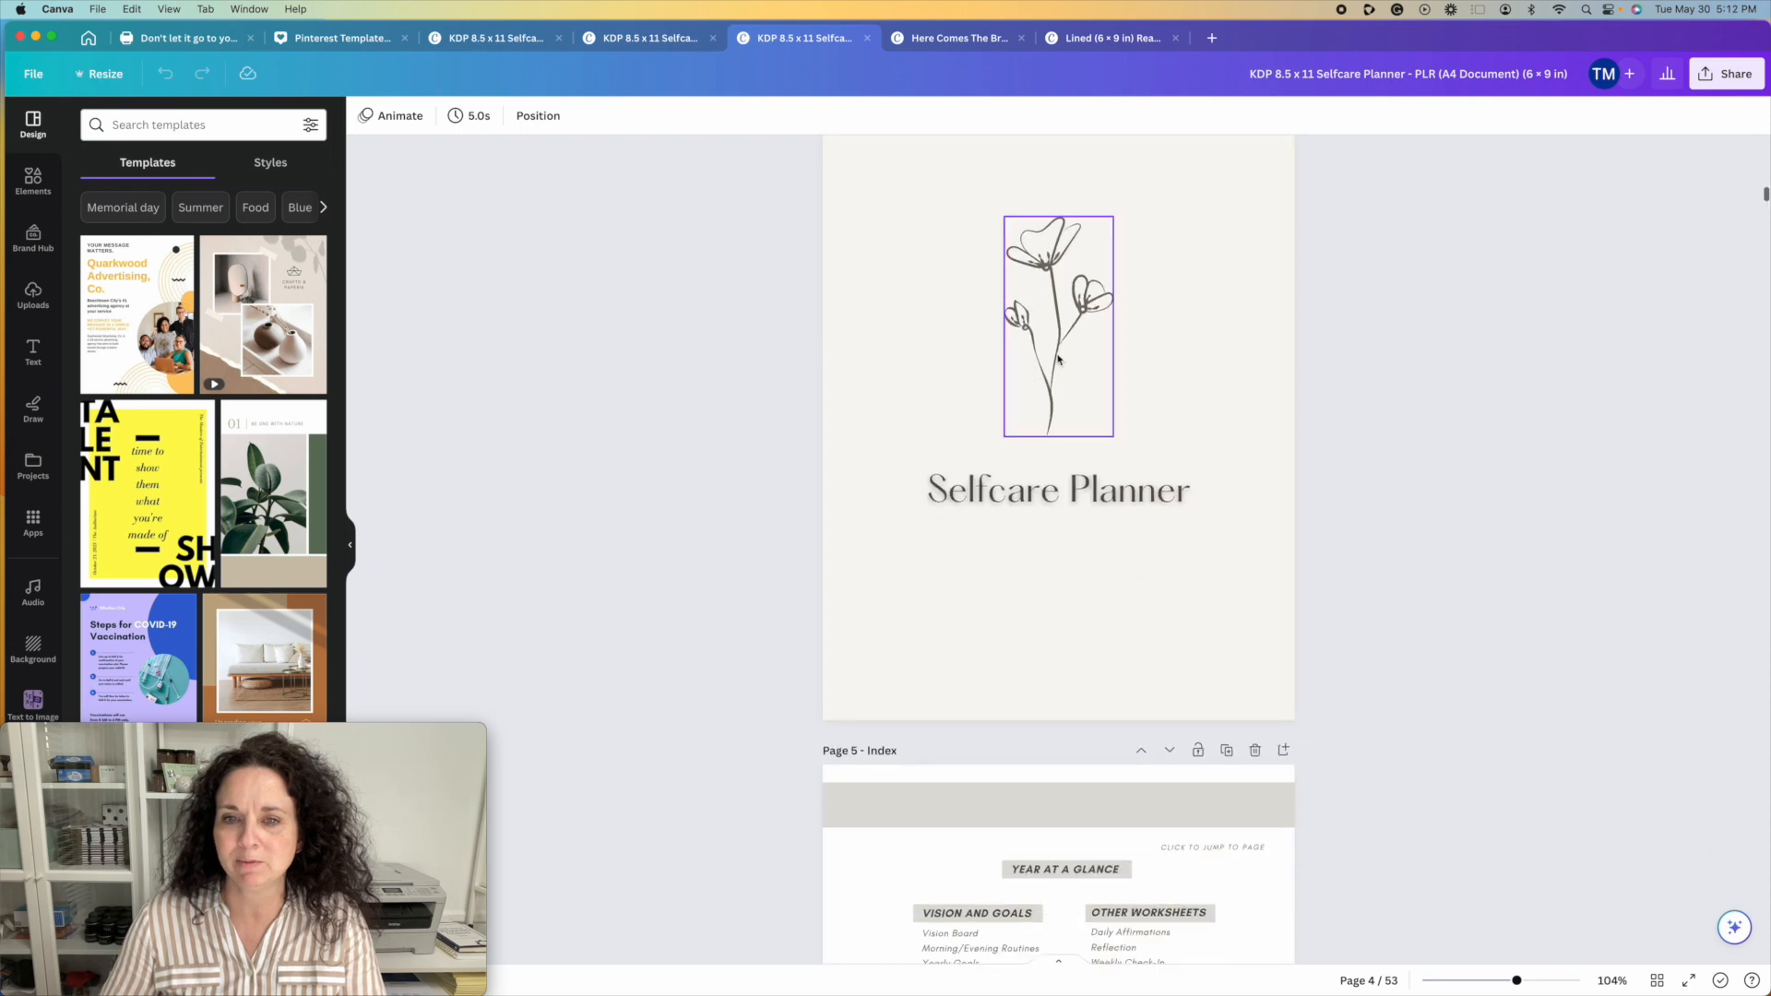
pyautogui.scroll(8, 1058, 360)
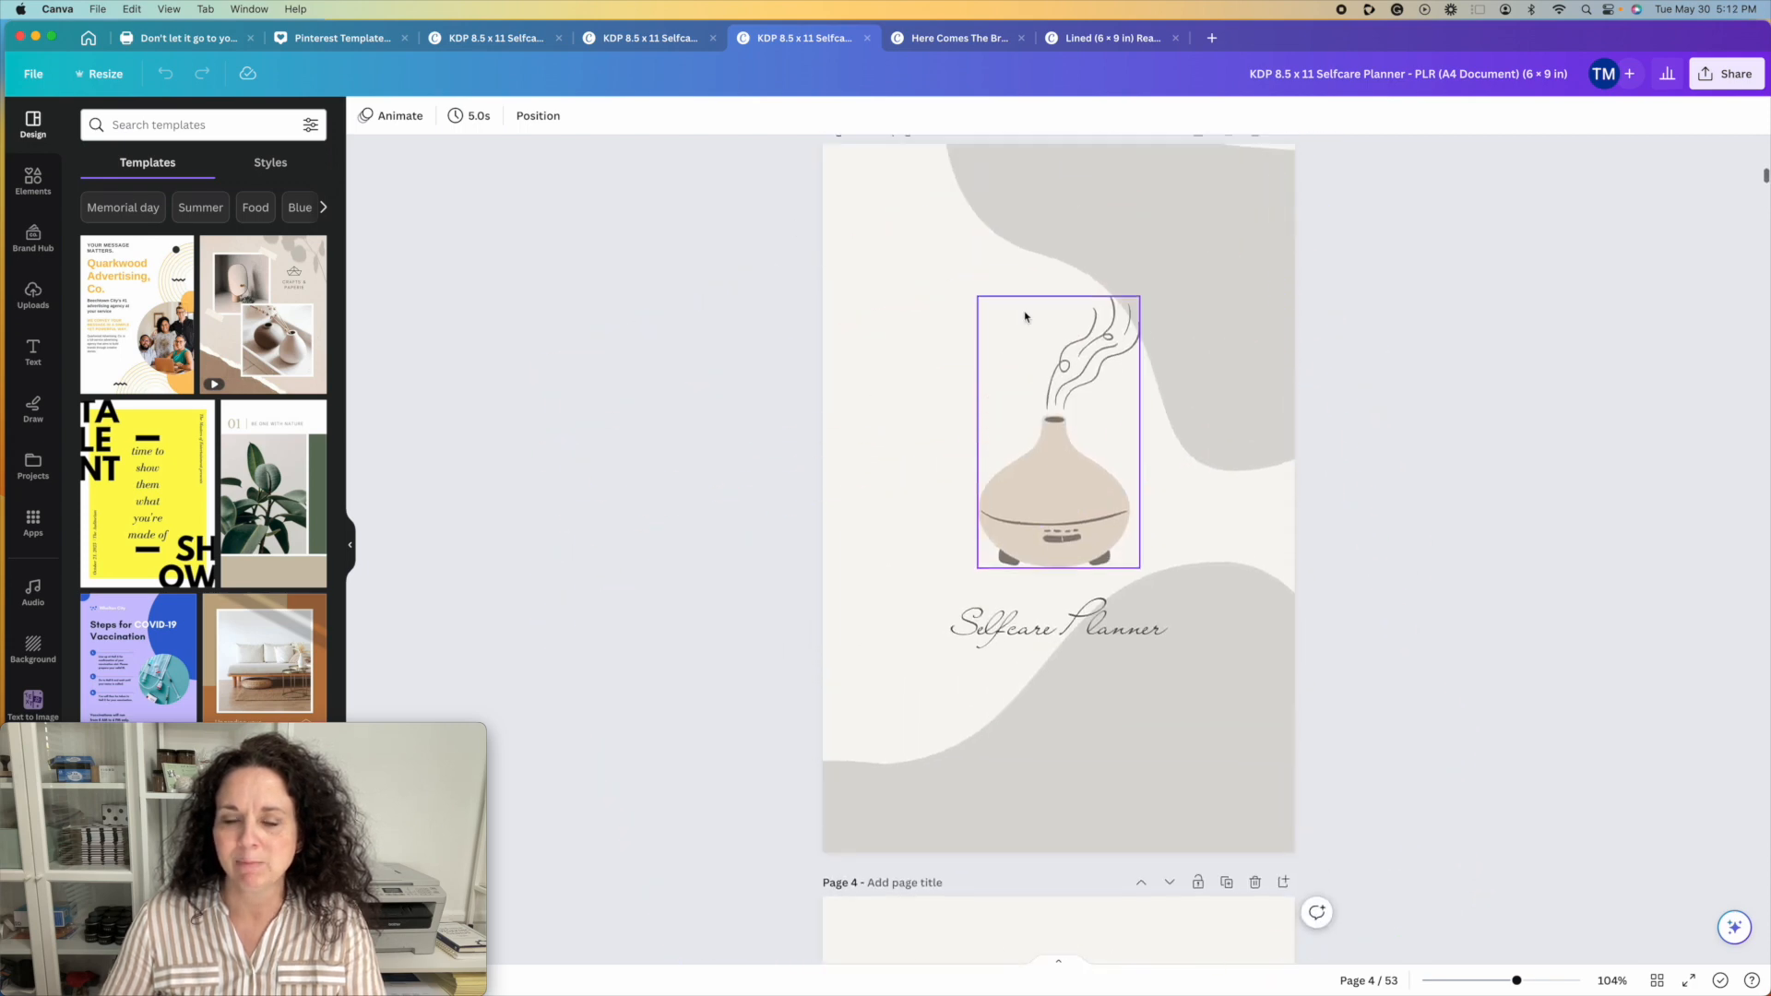
pyautogui.scroll(-3, 1008, 397)
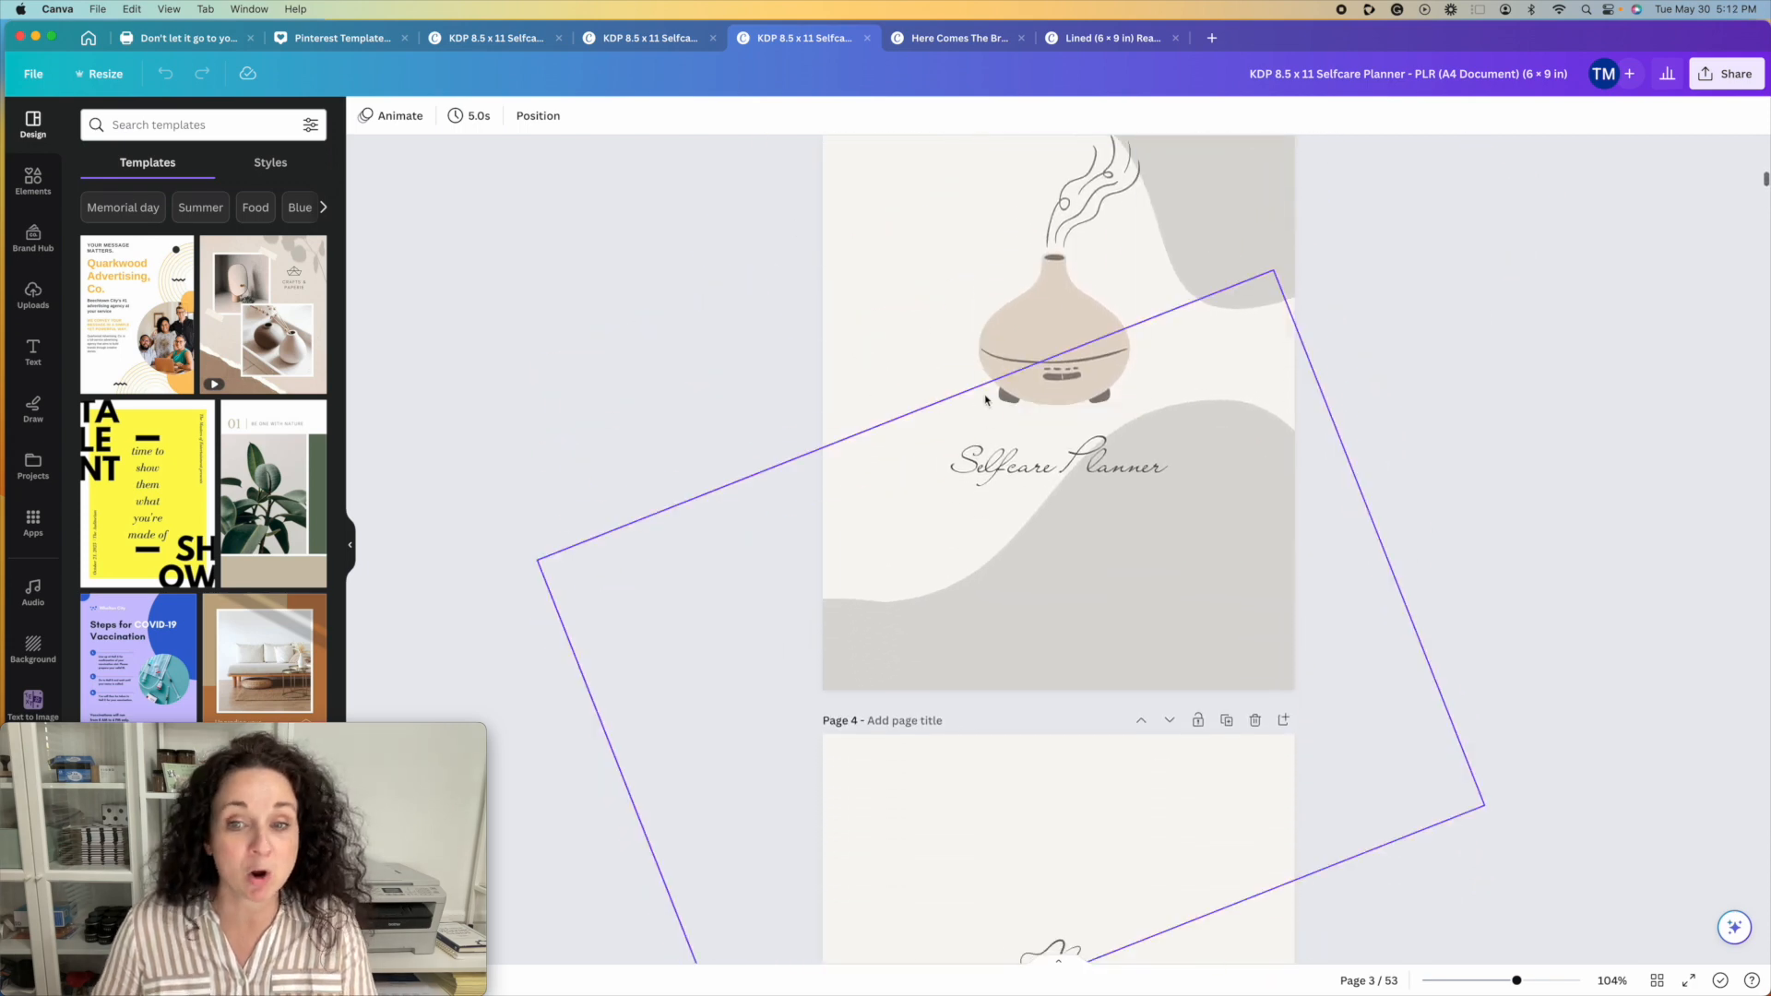
pyautogui.scroll(-6, 968, 368)
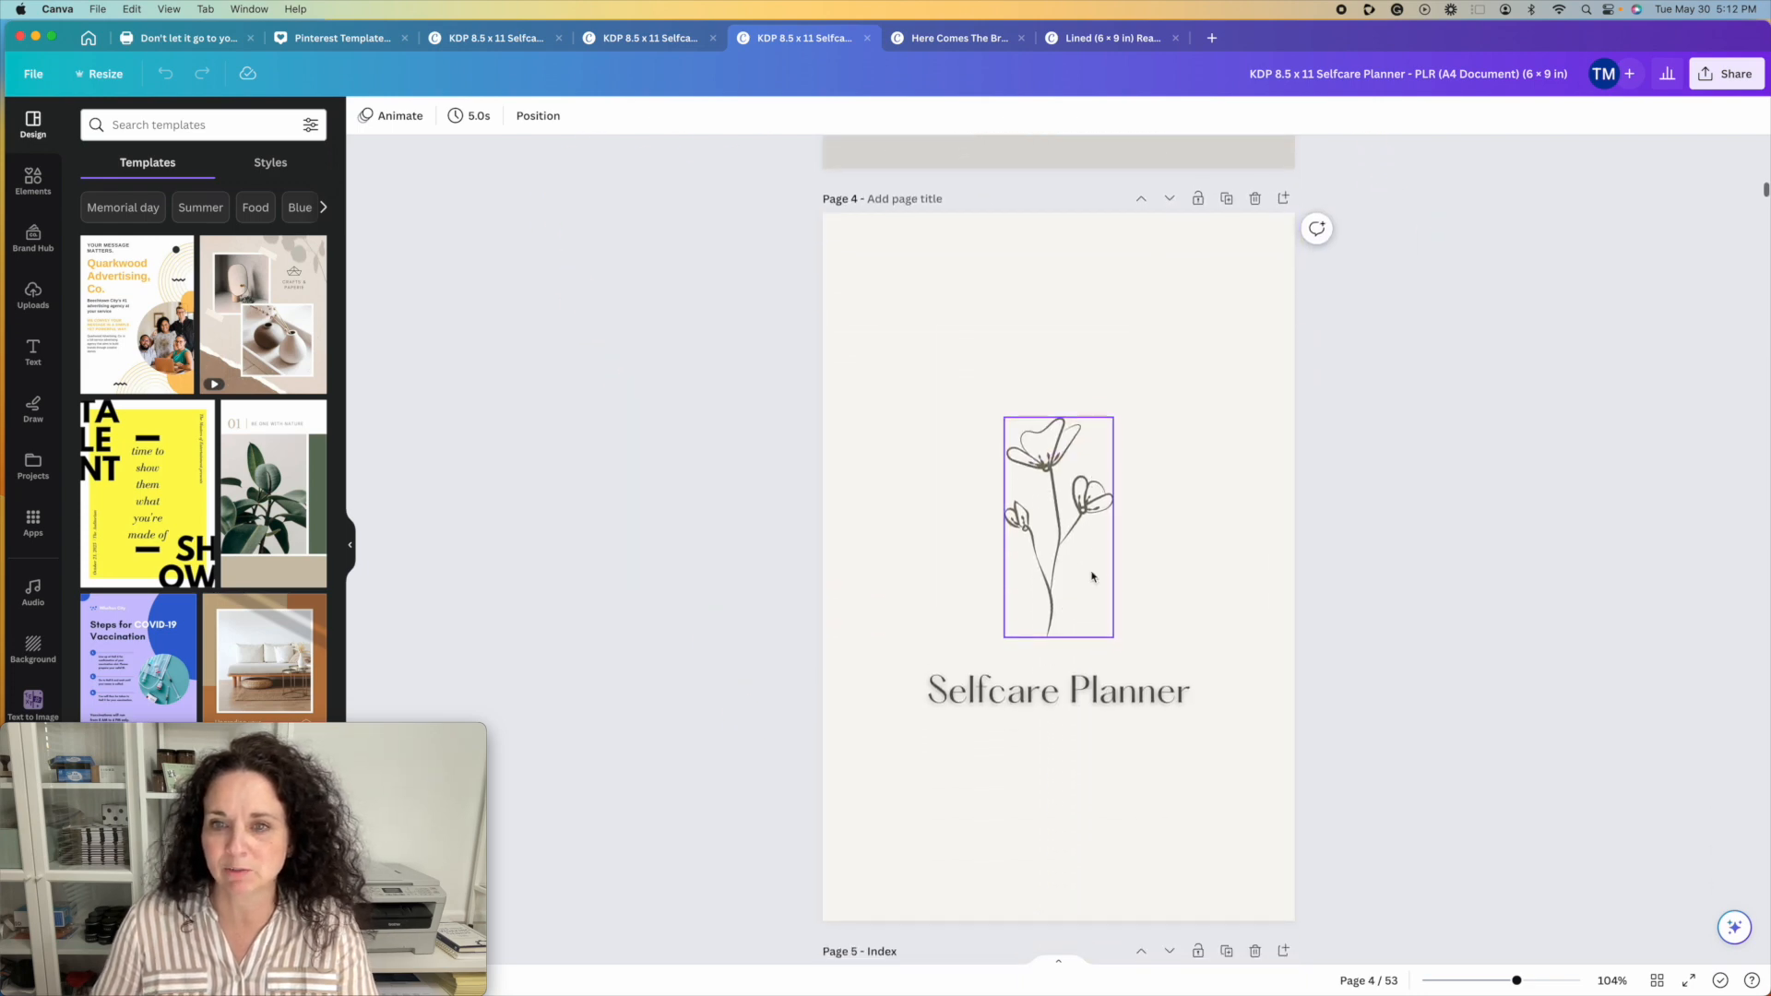
# Step: Open the design's download settings and set the file type to JPG
pyautogui.click(1709, 78)
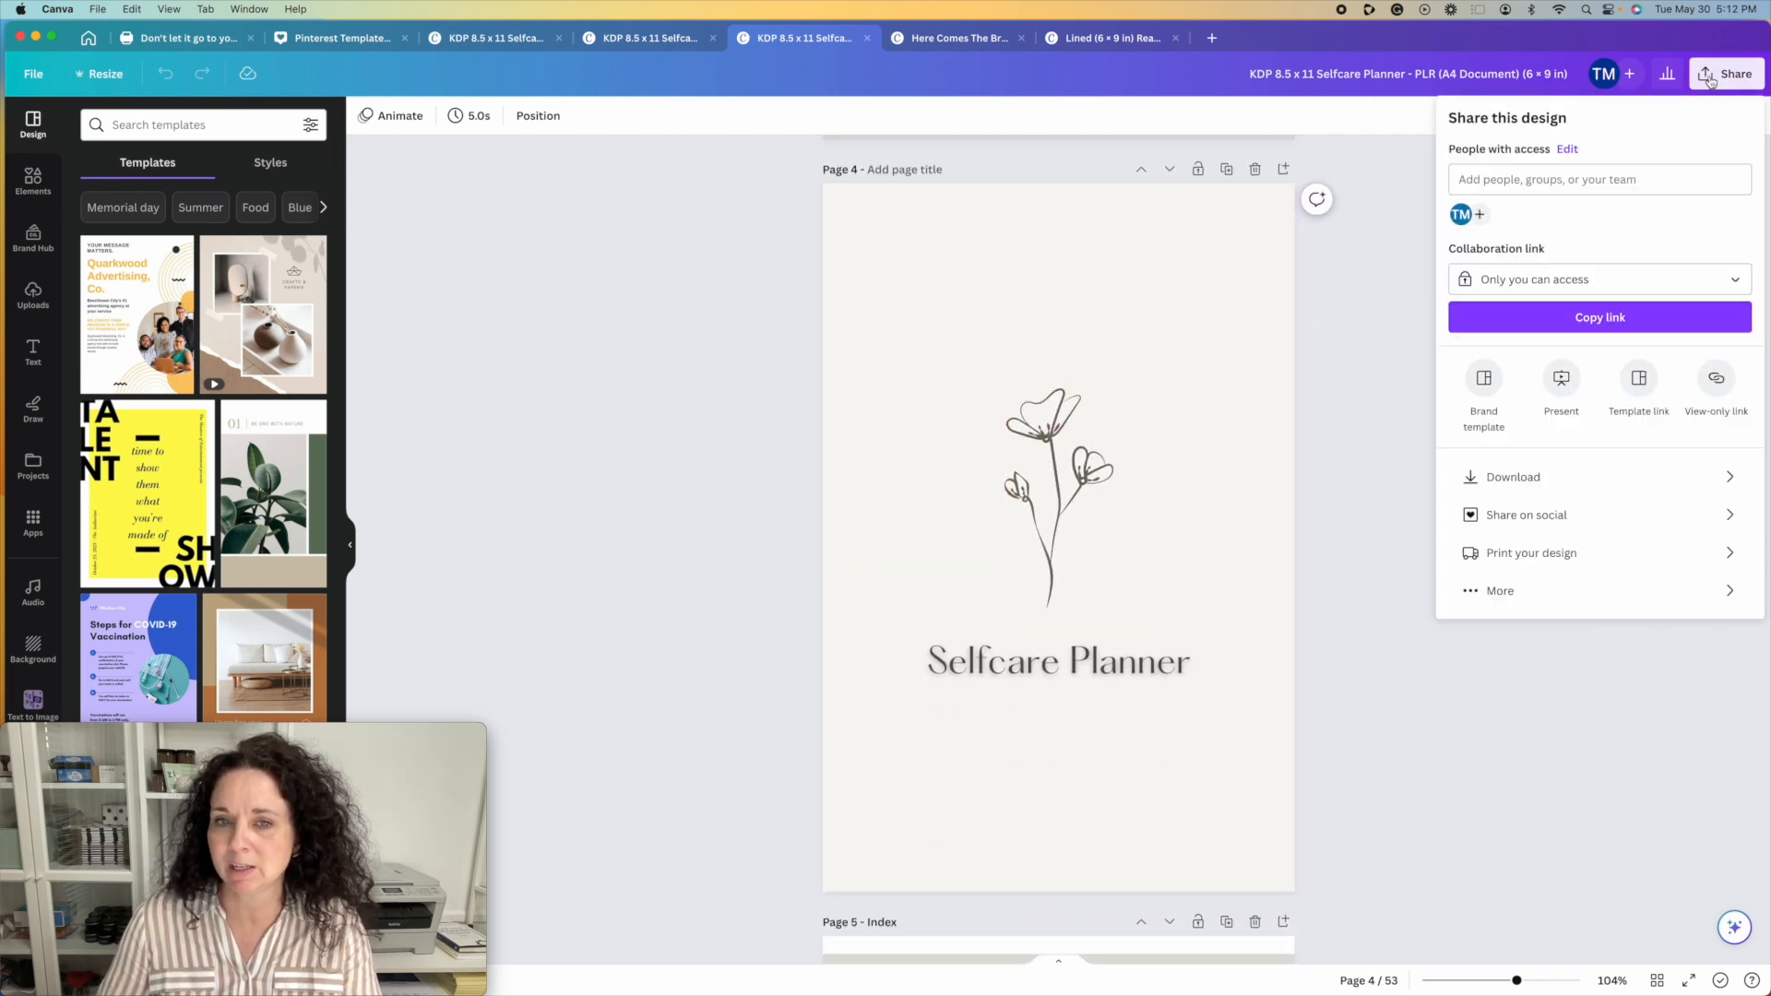
pyautogui.click(1723, 476)
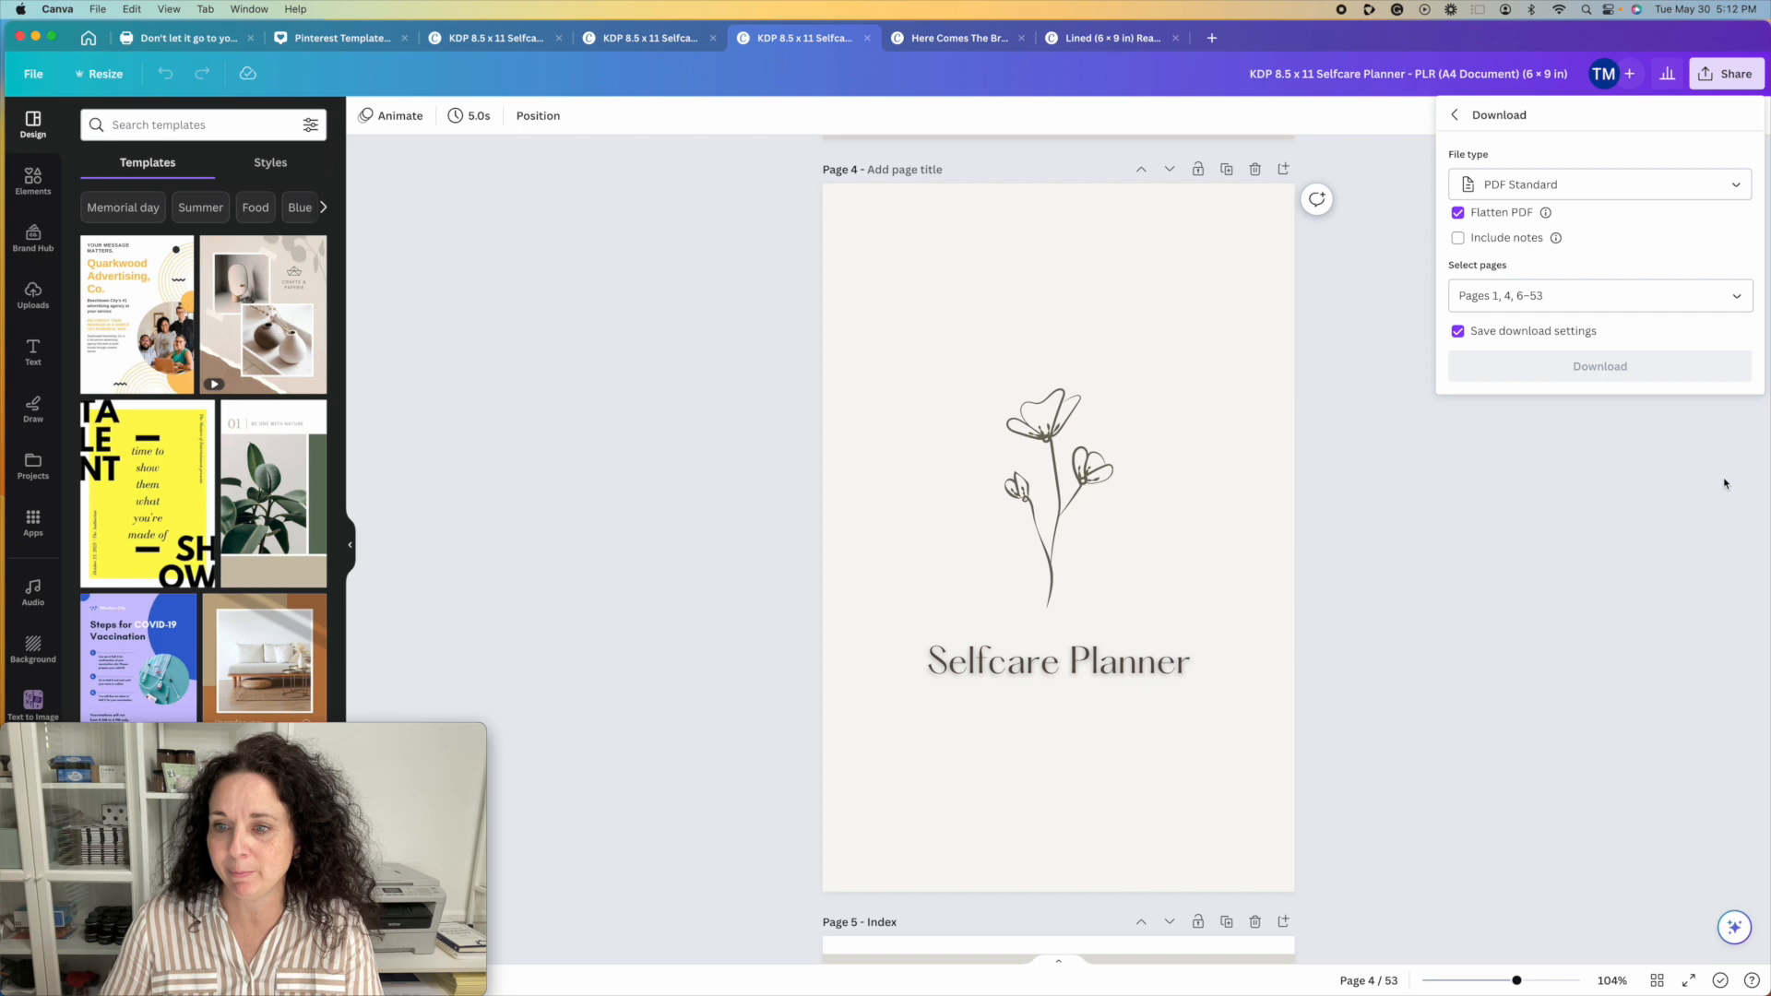
pyautogui.click(1665, 201)
pyautogui.click(1587, 269)
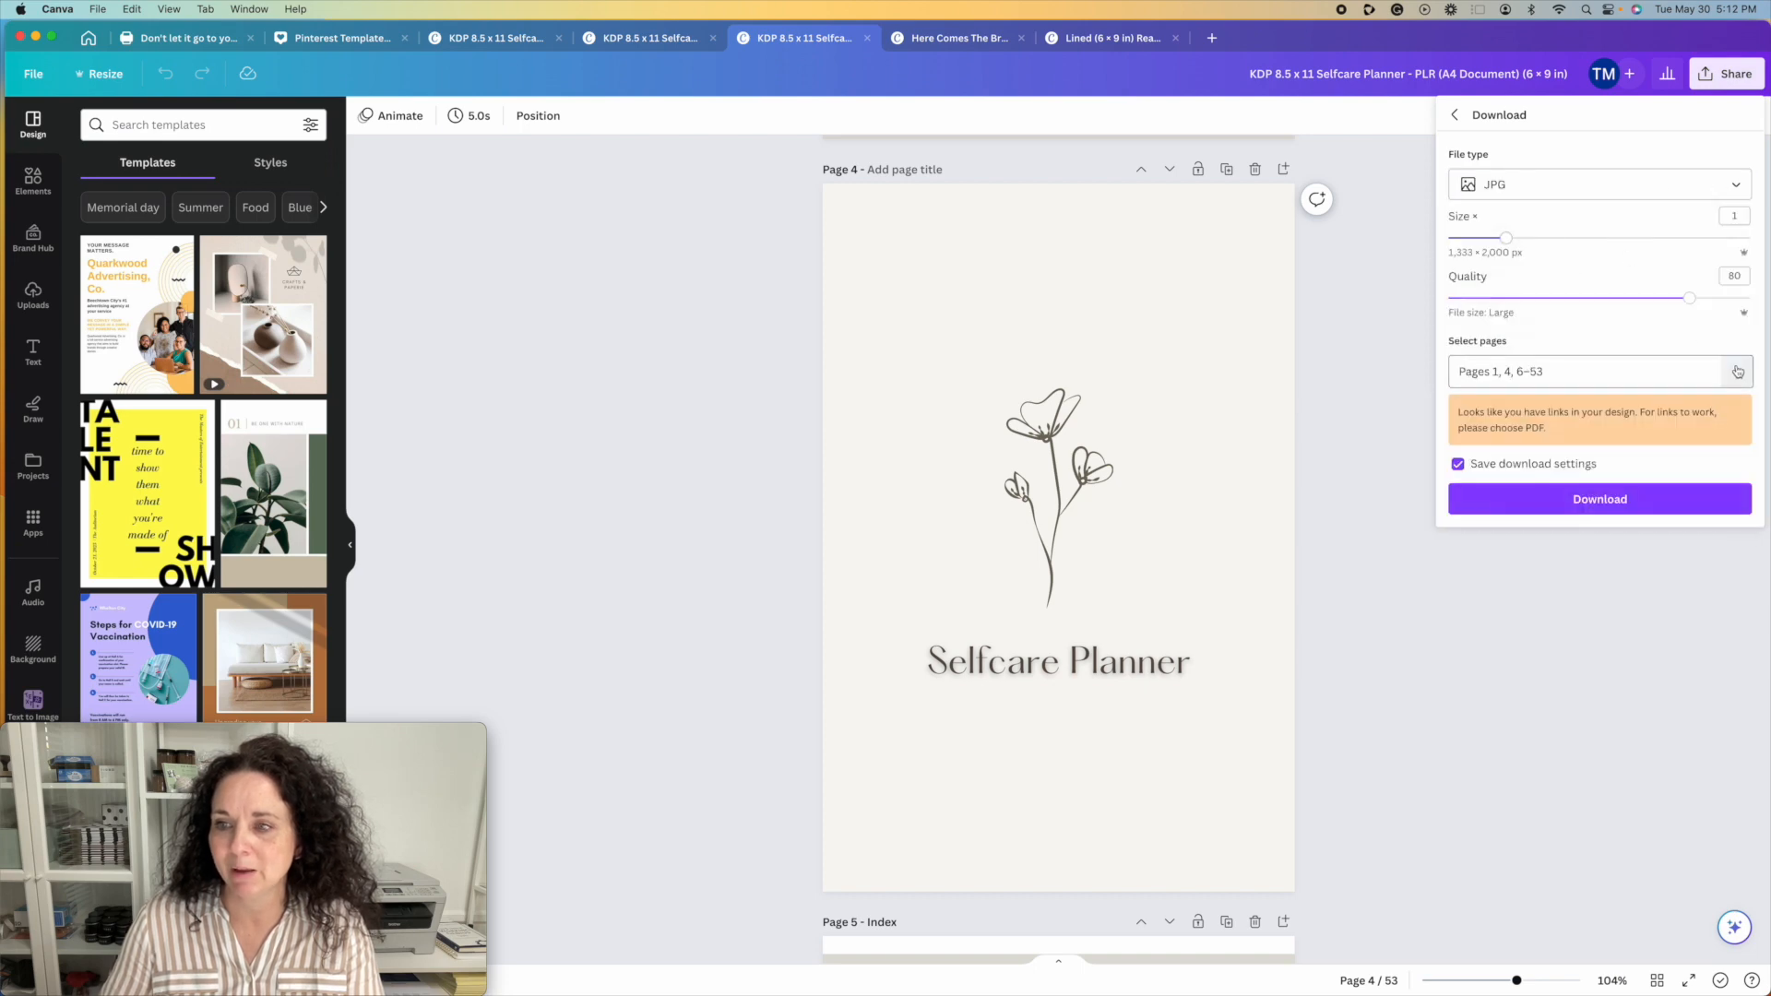
# Step: Limit the JPG download to the current page 4 and save the cover image to the Desktop
pyautogui.click(1737, 372)
pyautogui.click(1736, 417)
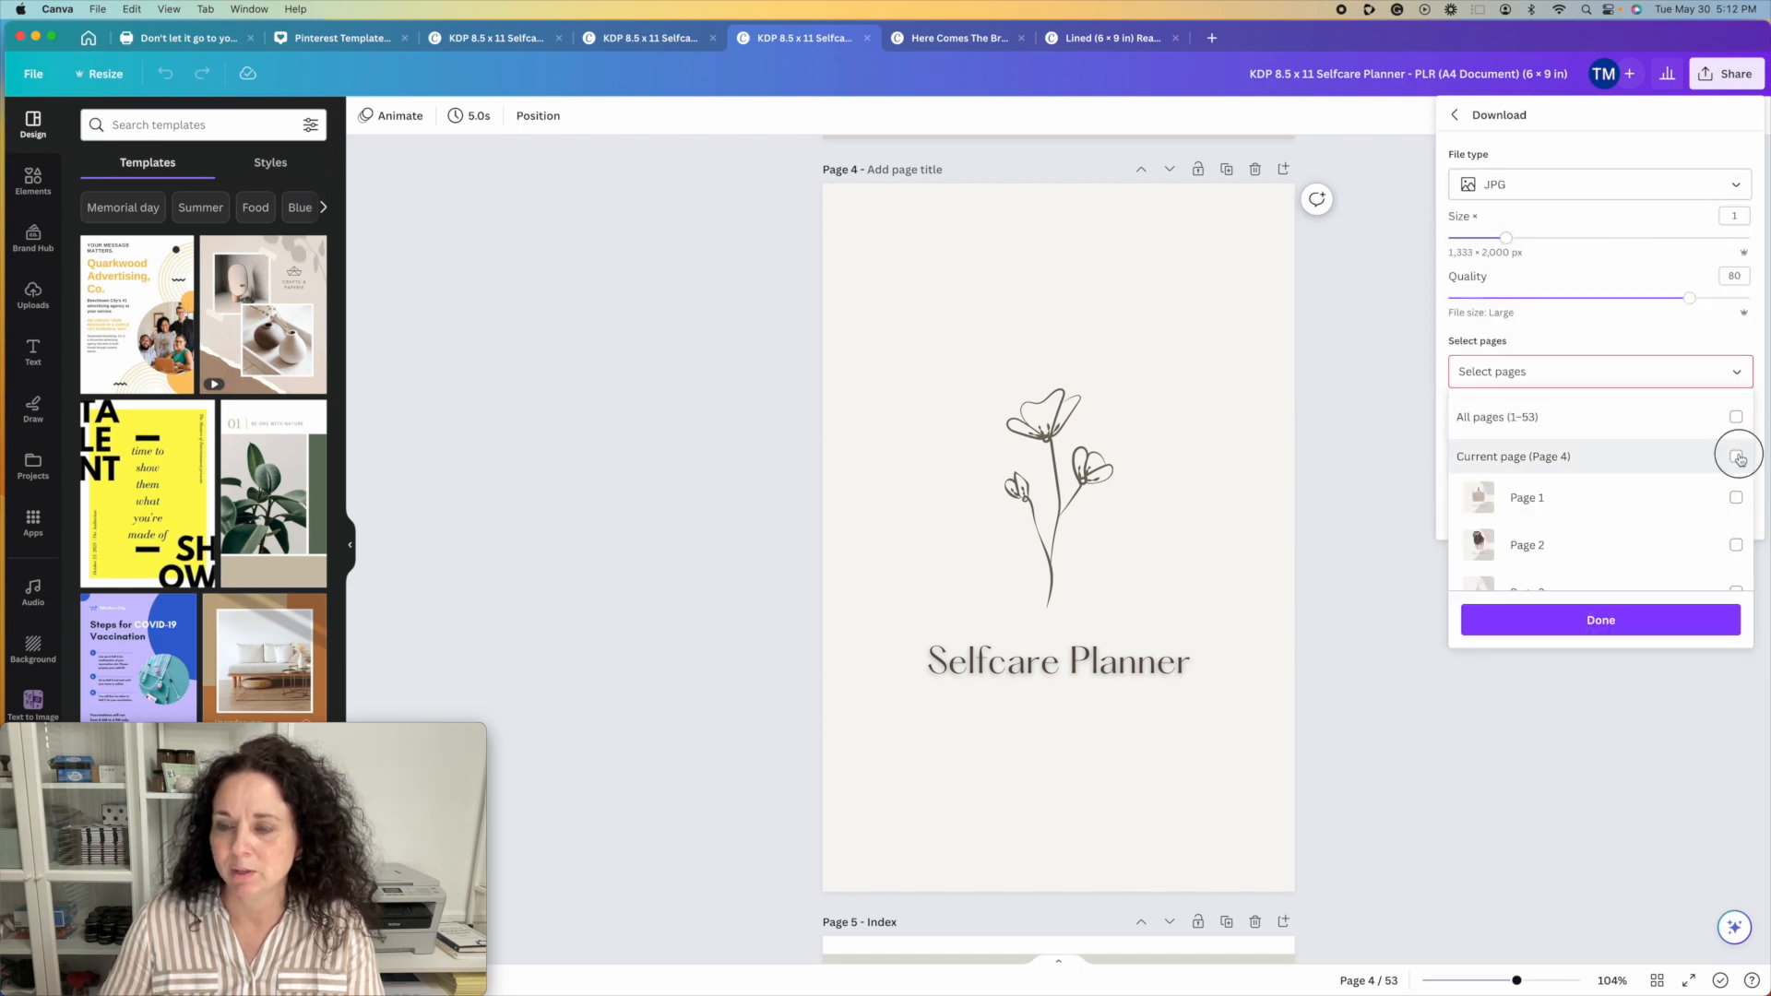
pyautogui.click(1737, 459)
pyautogui.click(1612, 621)
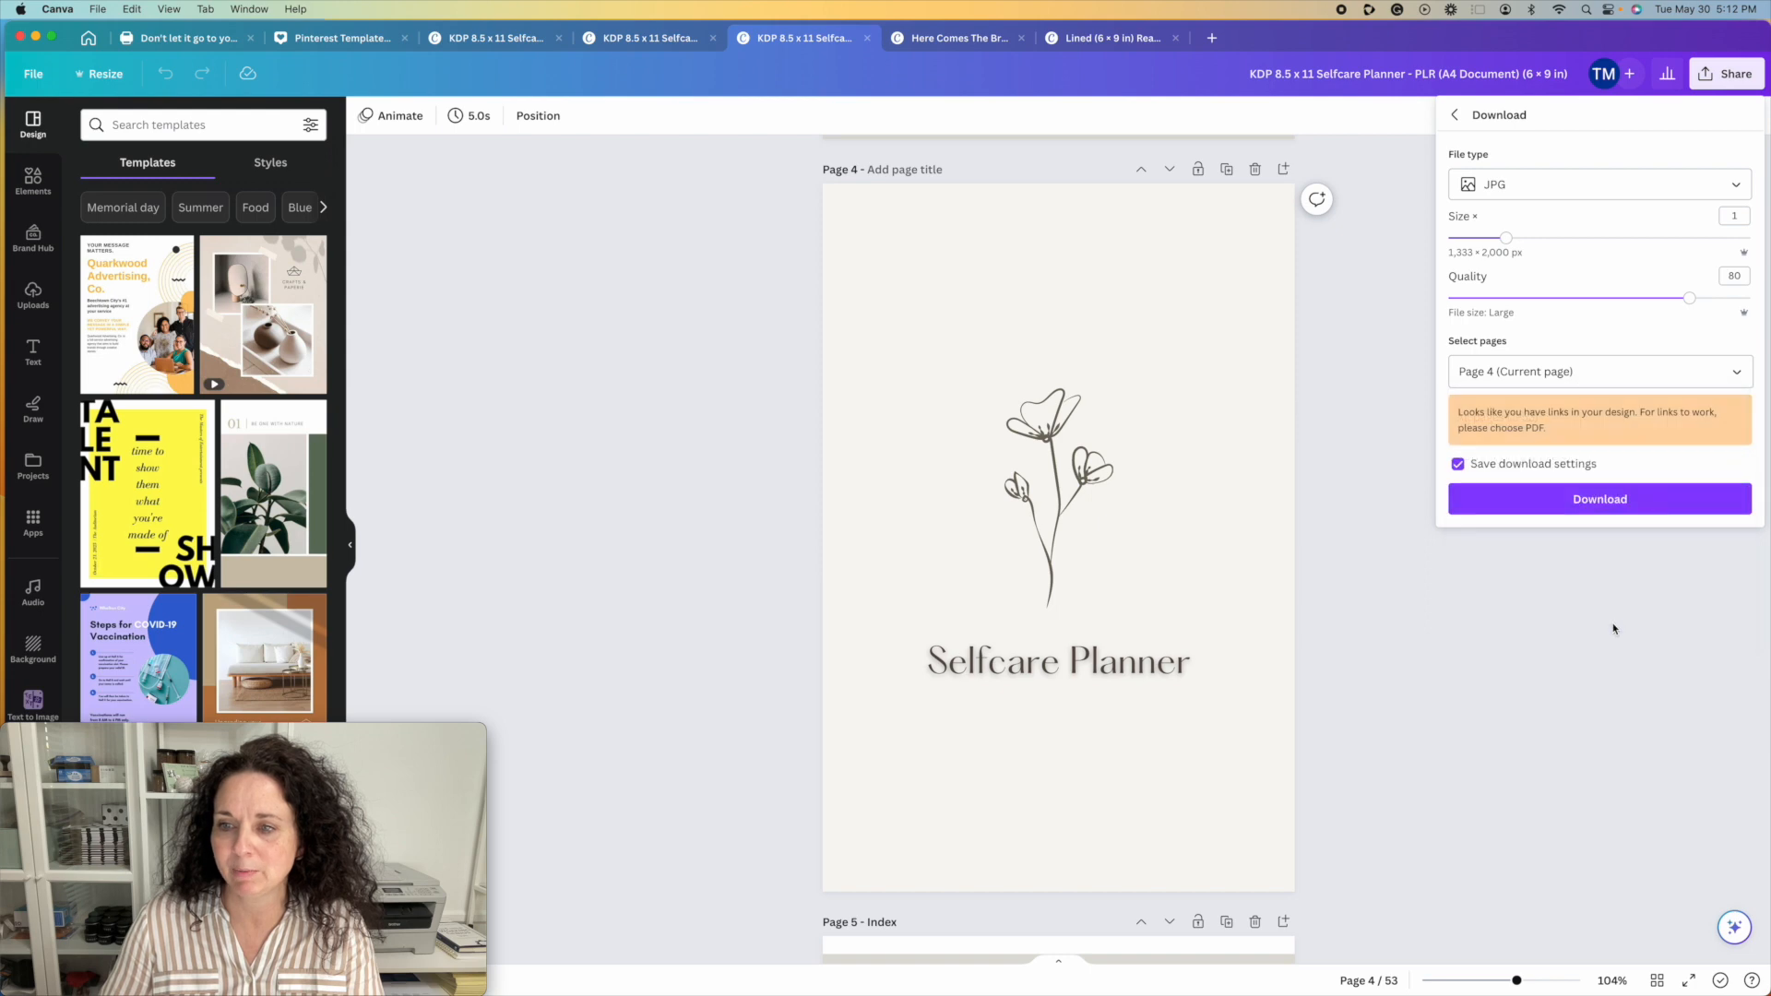
pyautogui.click(1569, 504)
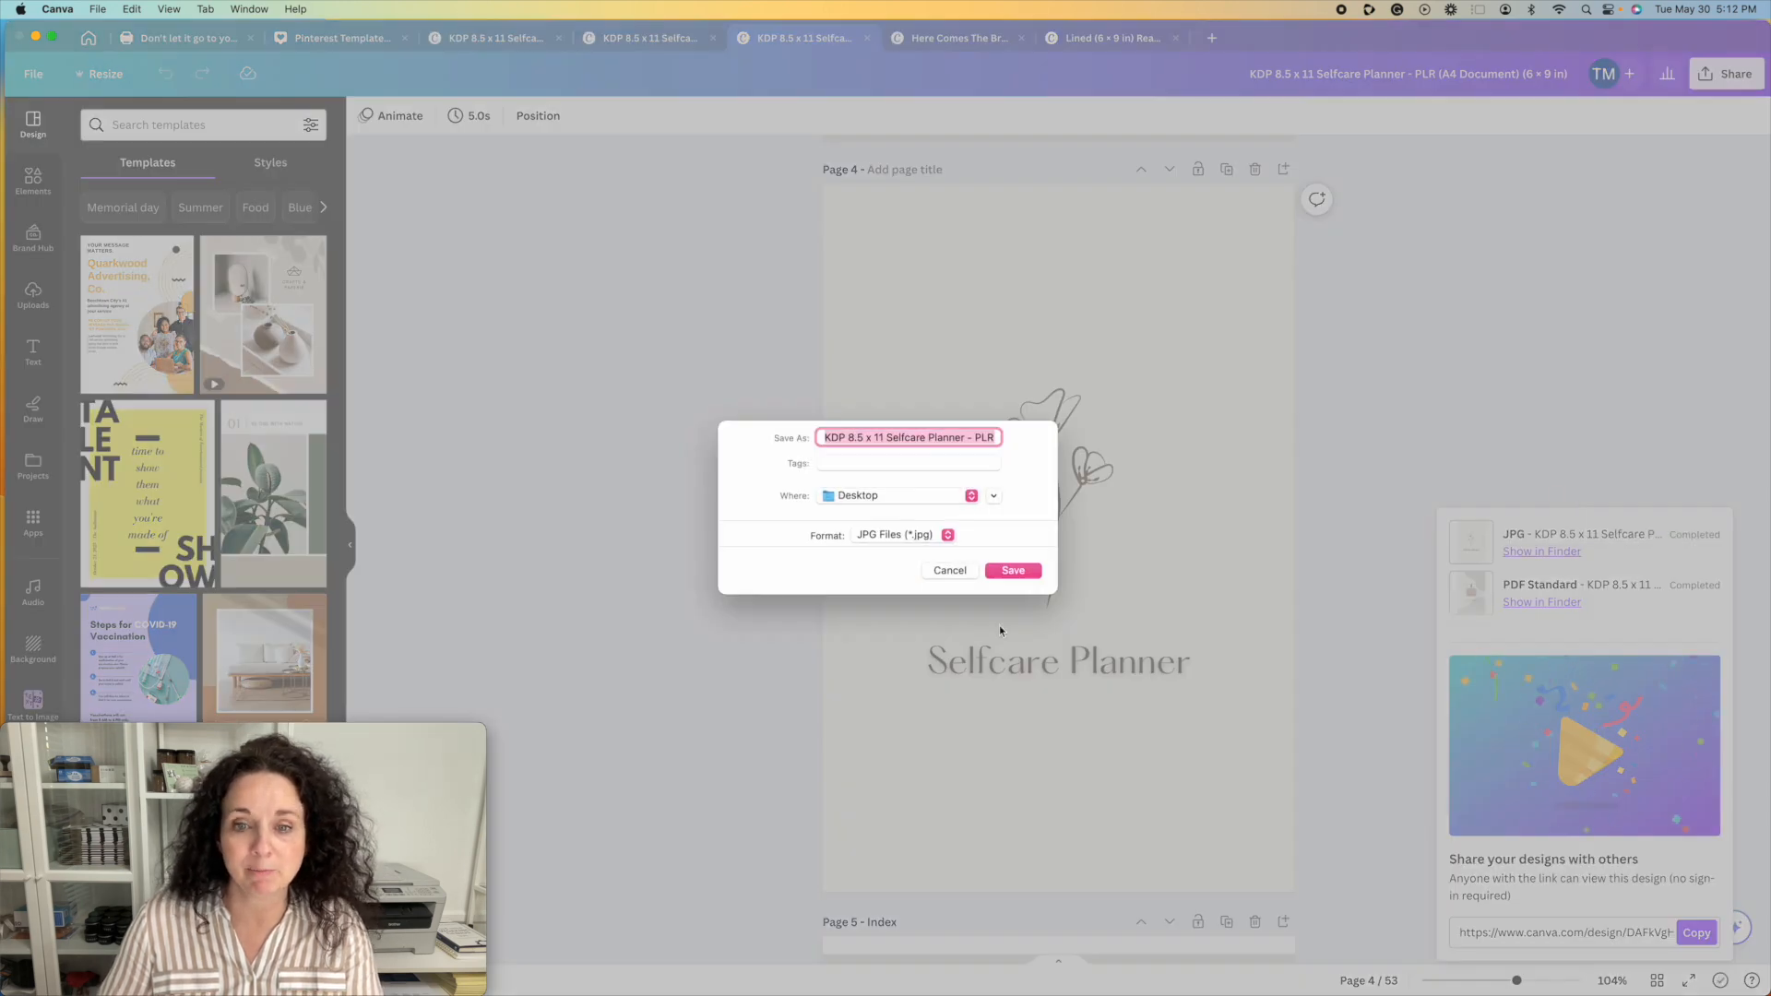
pyautogui.click(1014, 571)
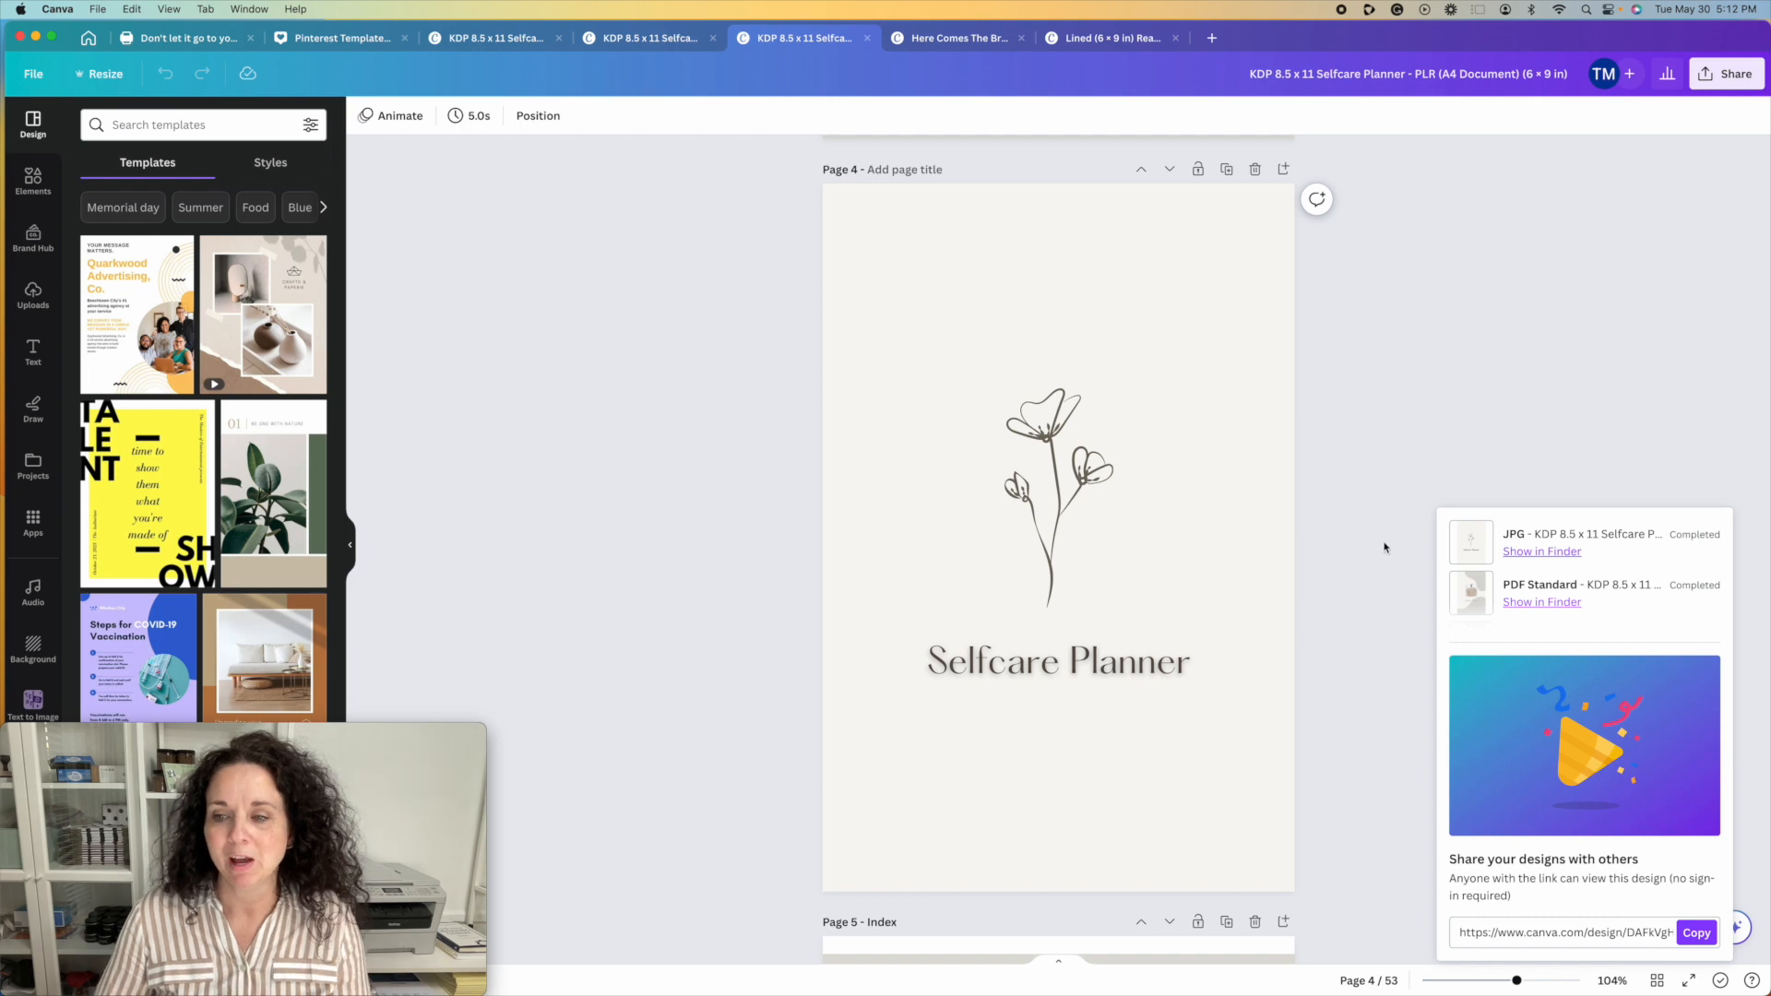
pyautogui.click(1418, 380)
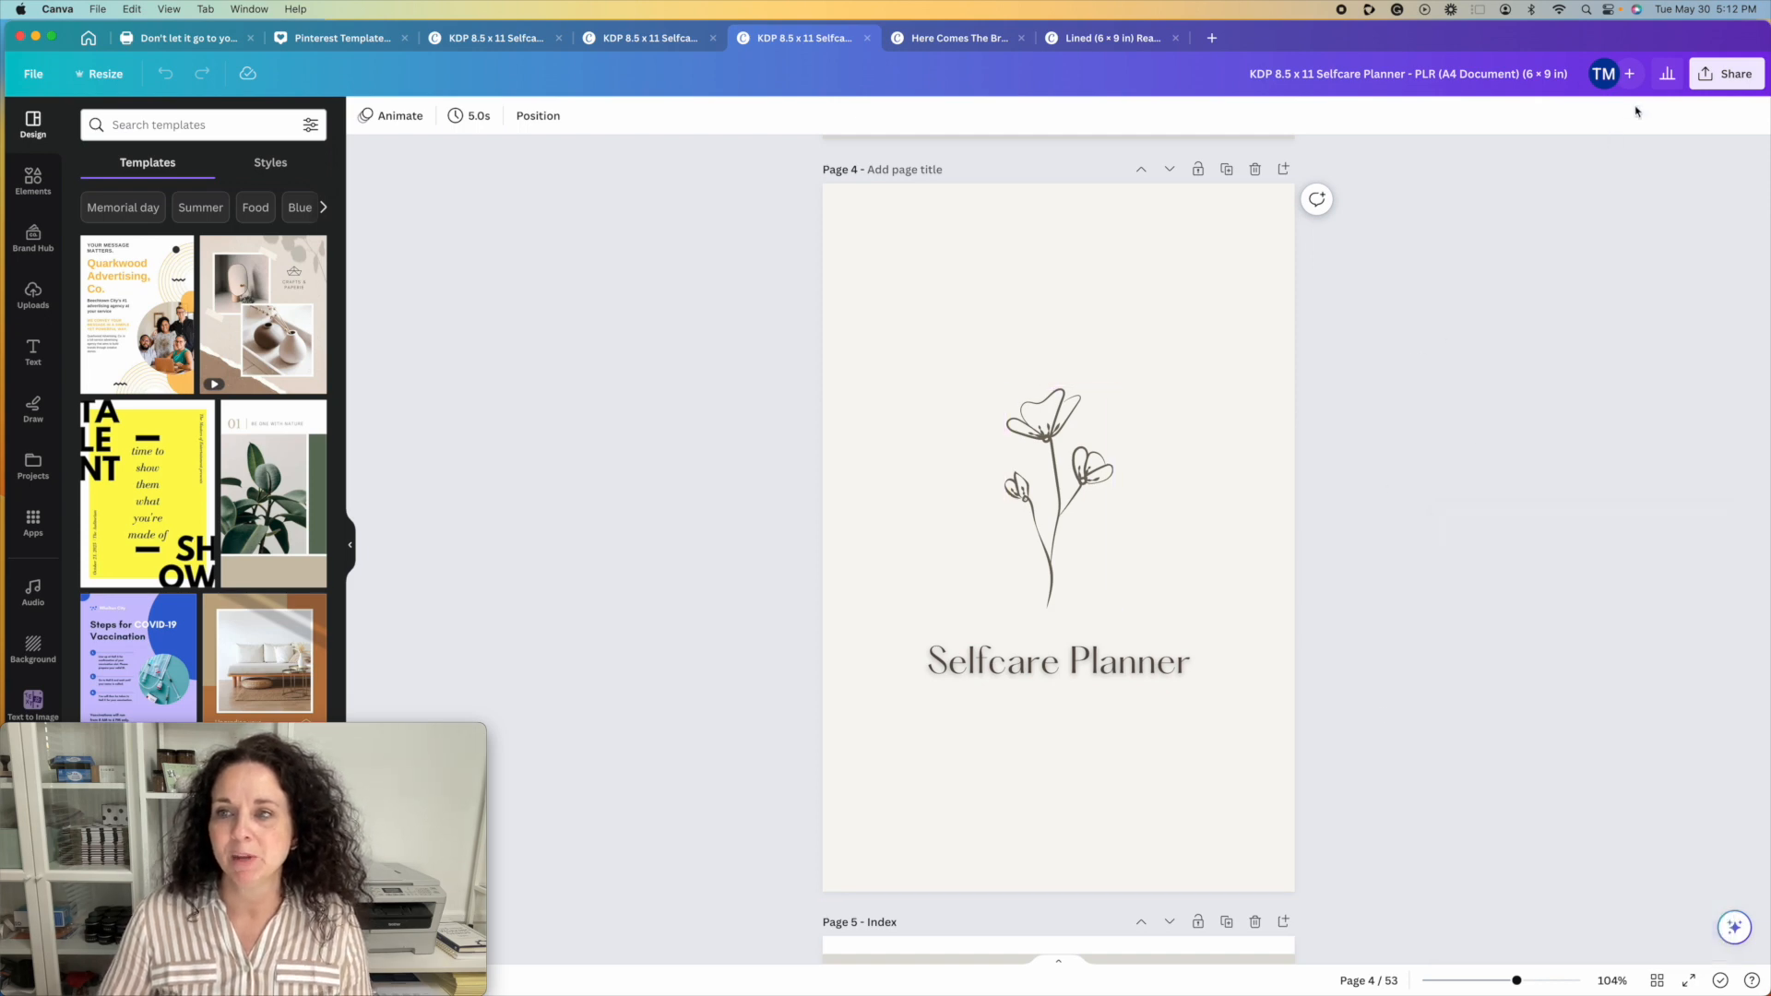
# Step: Reopen the design's download settings and set the file type to PDF Standard
pyautogui.click(1702, 77)
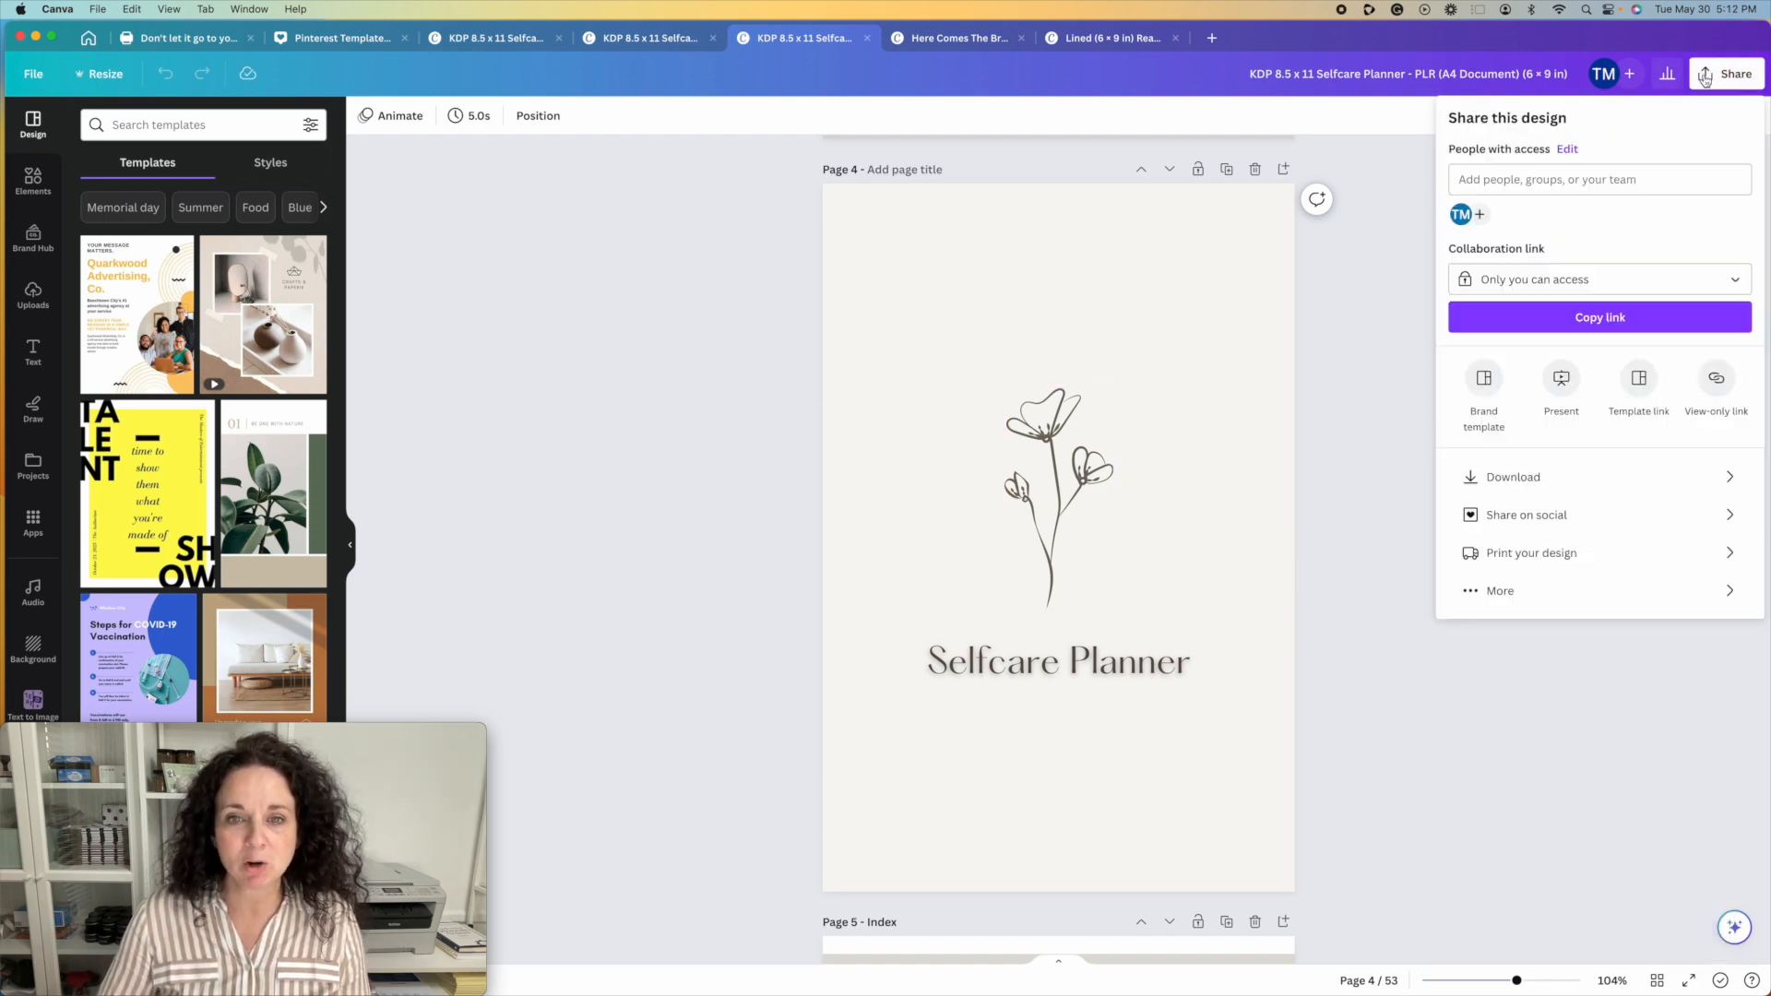
pyautogui.click(1726, 480)
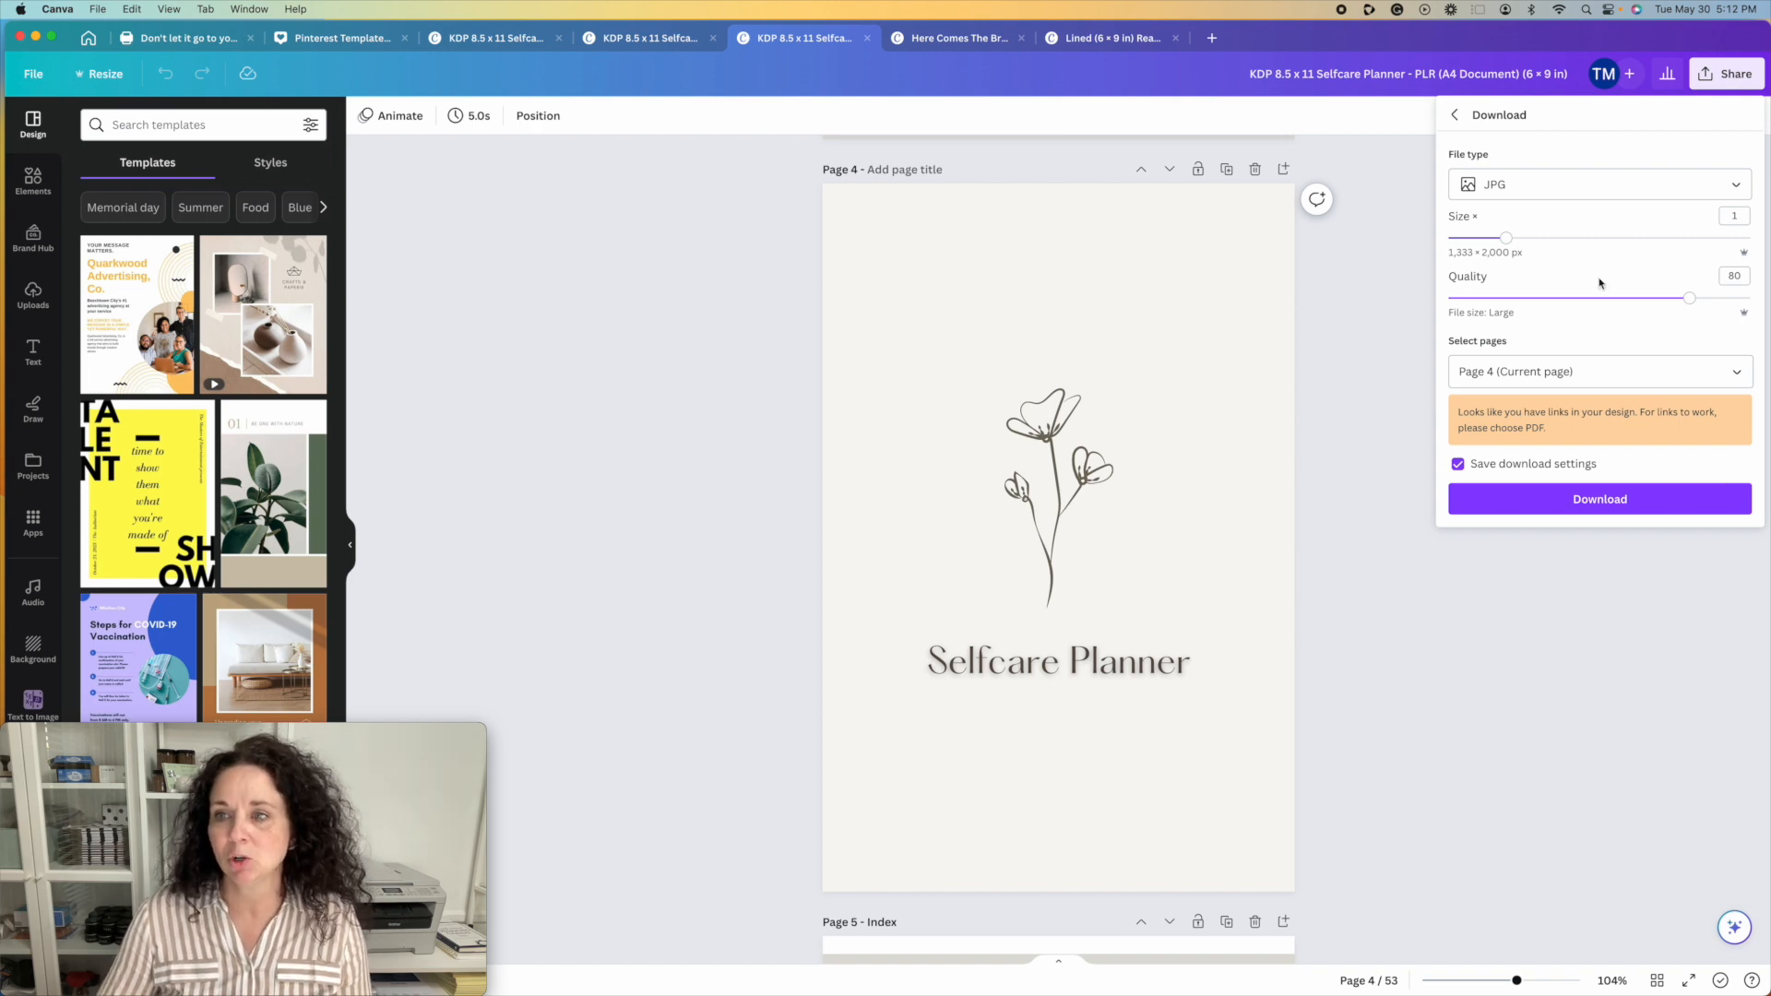
pyautogui.click(1715, 183)
pyautogui.click(1668, 330)
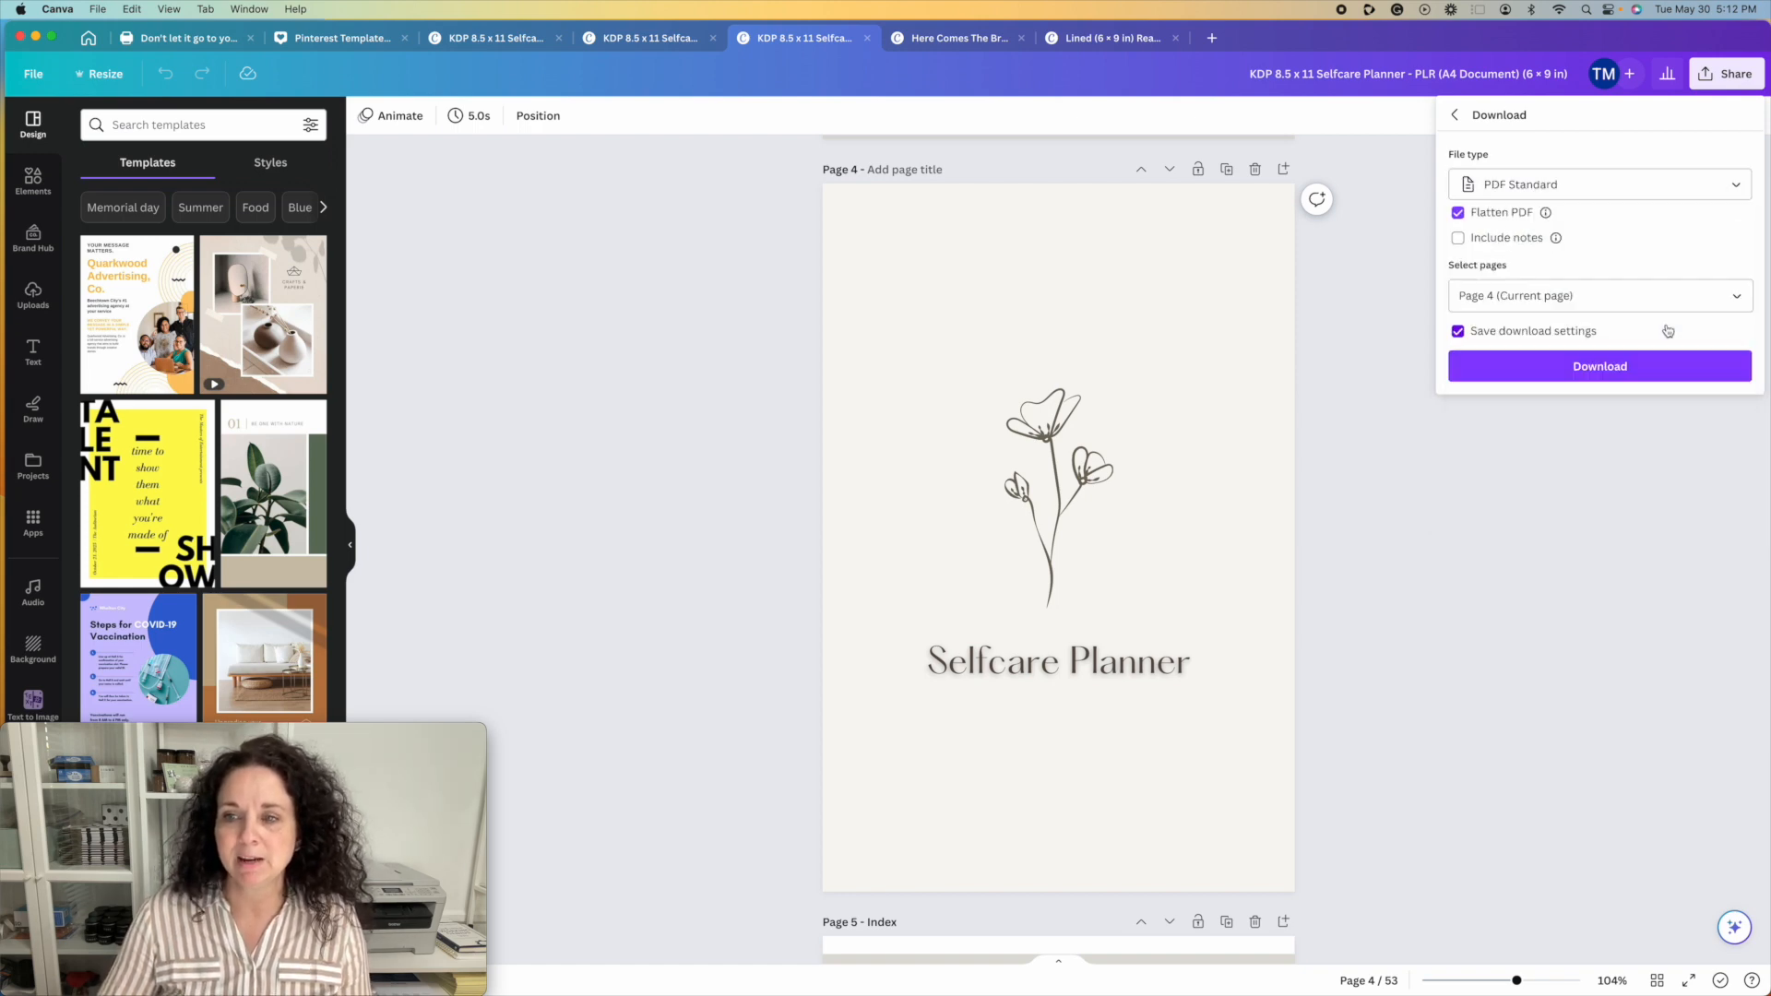
# Step: Include all pages in the PDF download except the cover pages 1–4 and the Index on page 5, leaving pages 6–53 selected
pyautogui.click(1730, 299)
pyautogui.click(1740, 340)
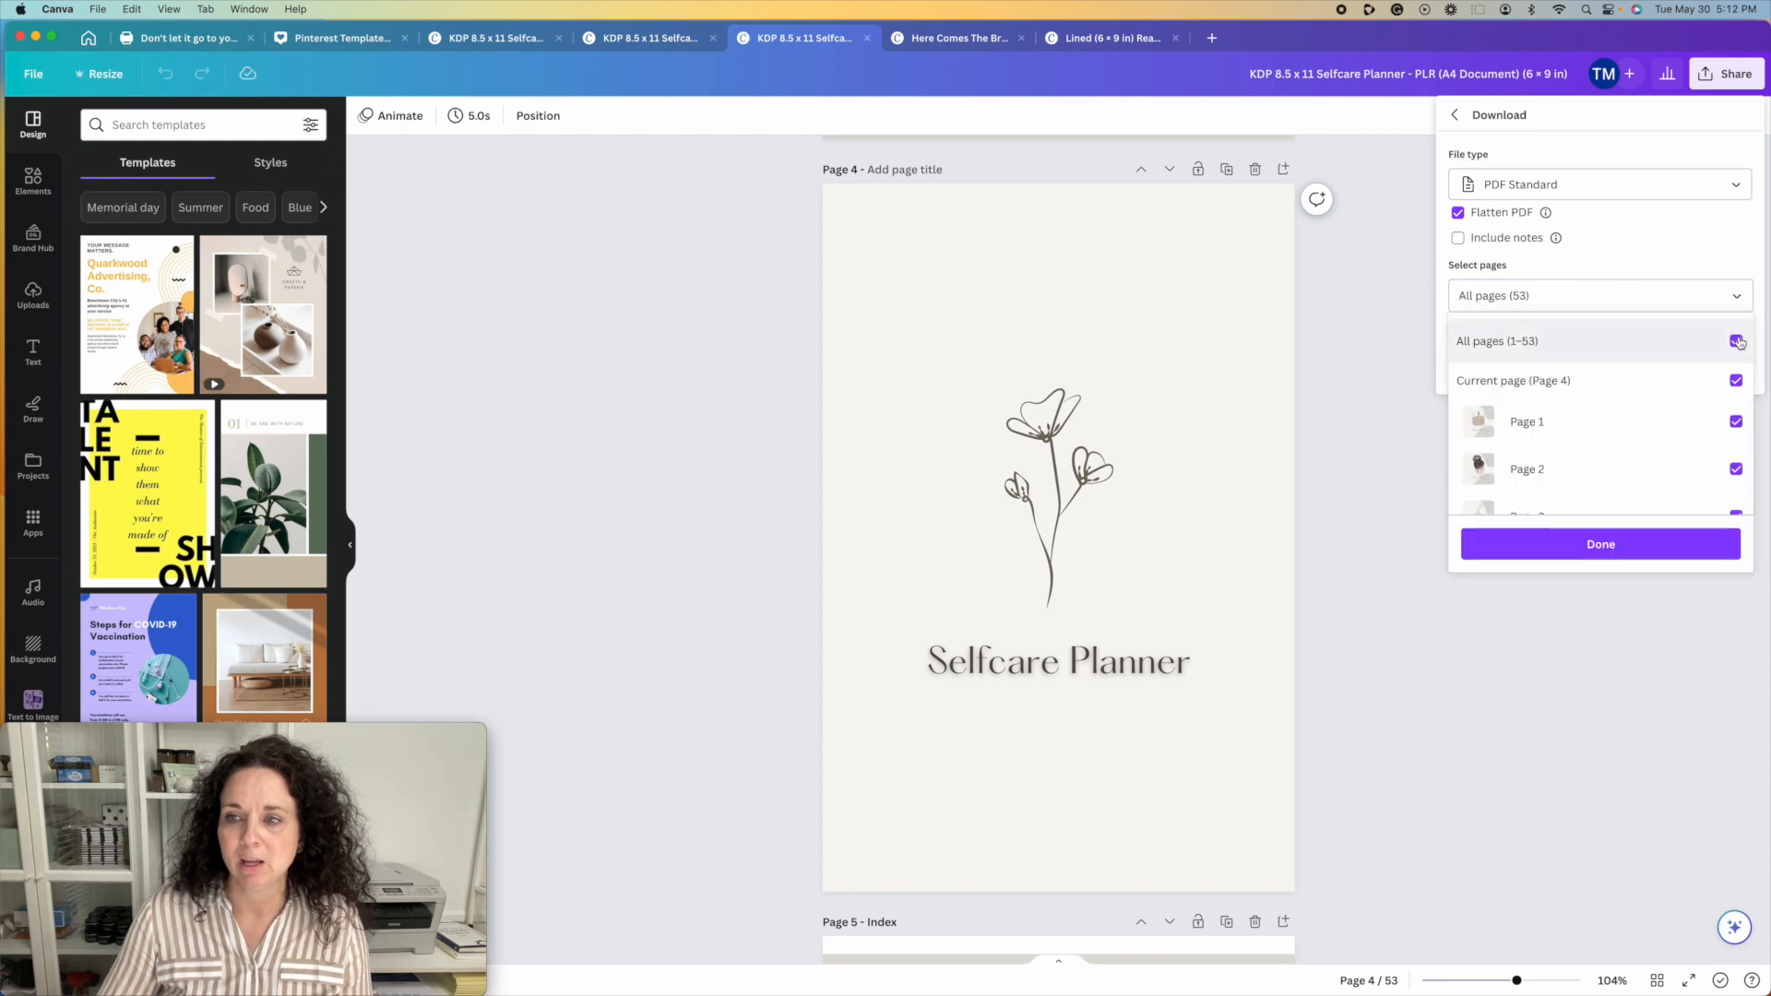
pyautogui.scroll(-1, 1734, 360)
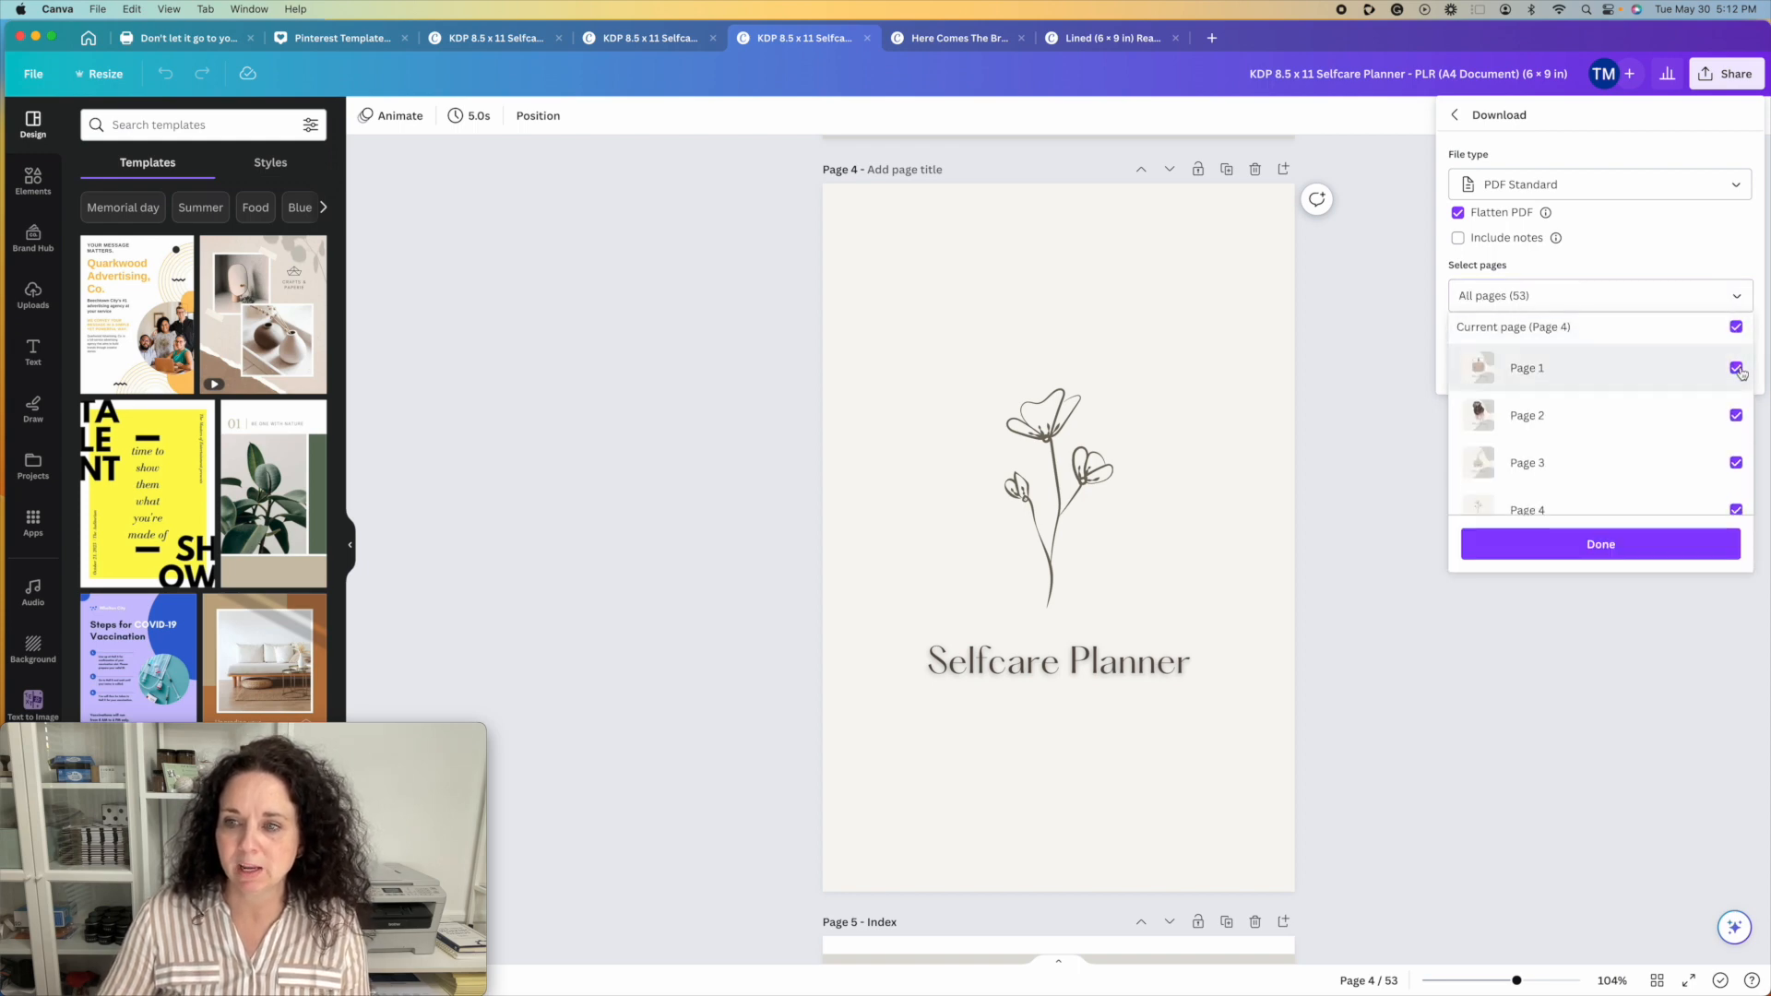
pyautogui.click(1734, 367)
pyautogui.click(1735, 415)
pyautogui.click(1738, 462)
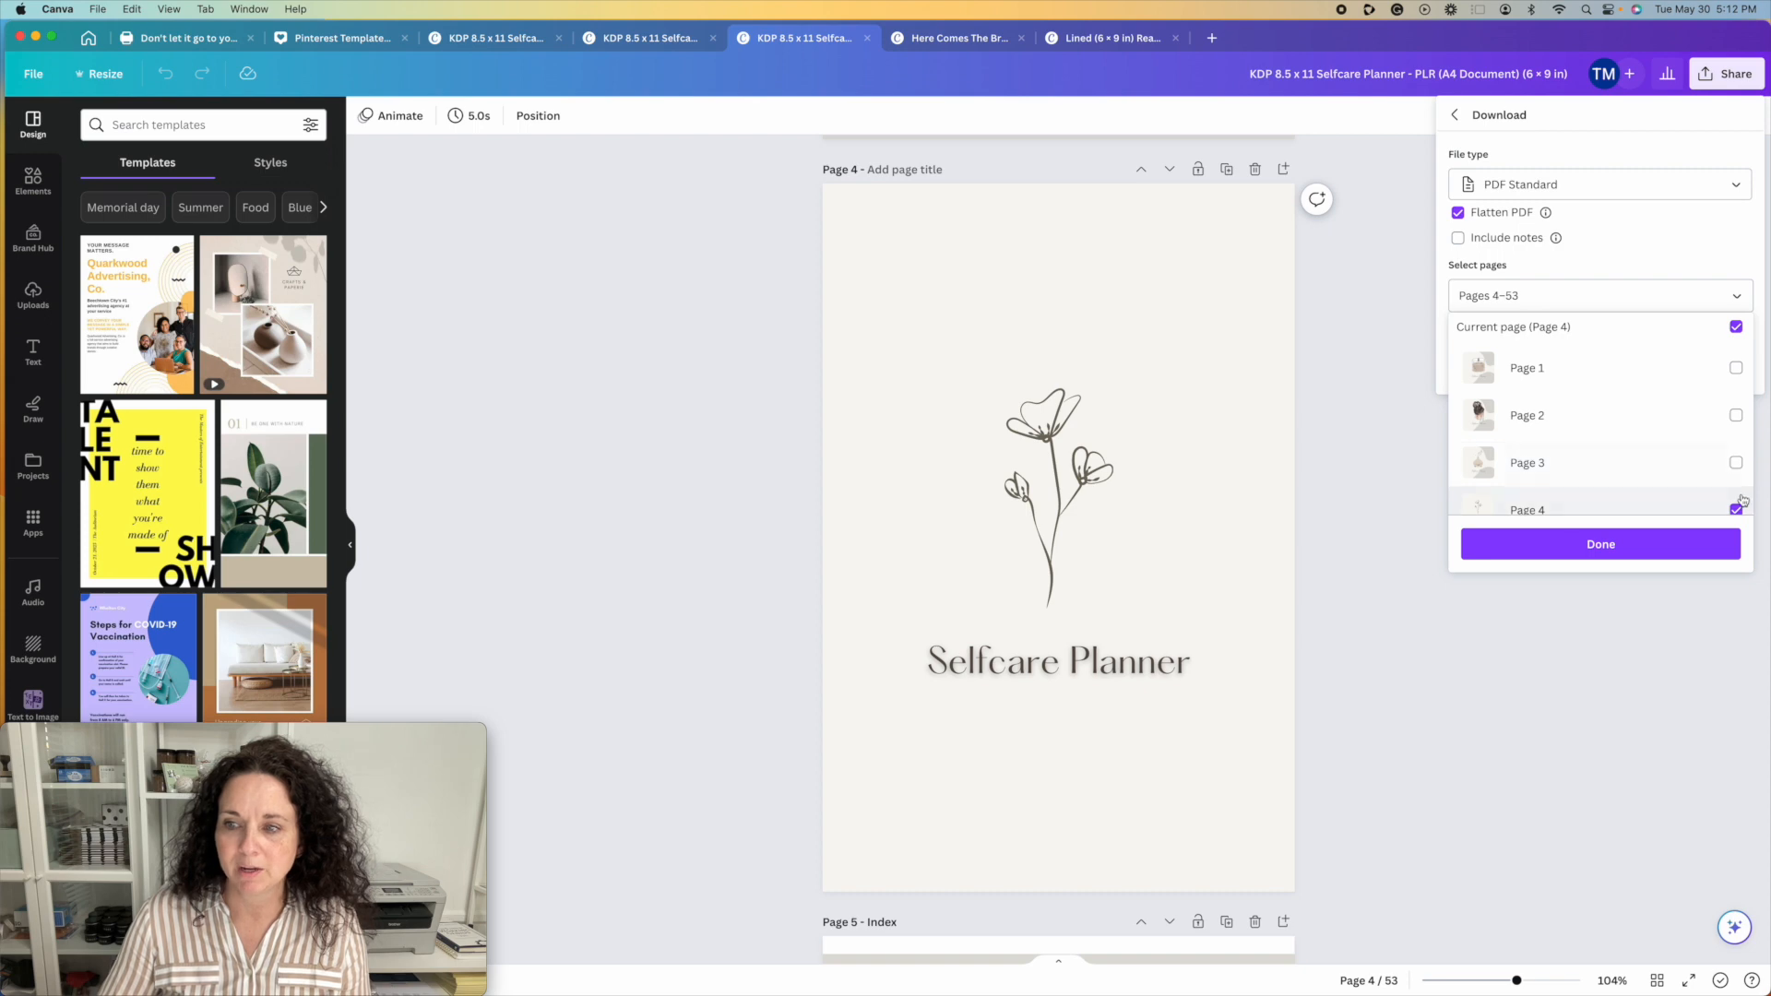
pyautogui.click(1735, 507)
pyautogui.scroll(-2, 1707, 493)
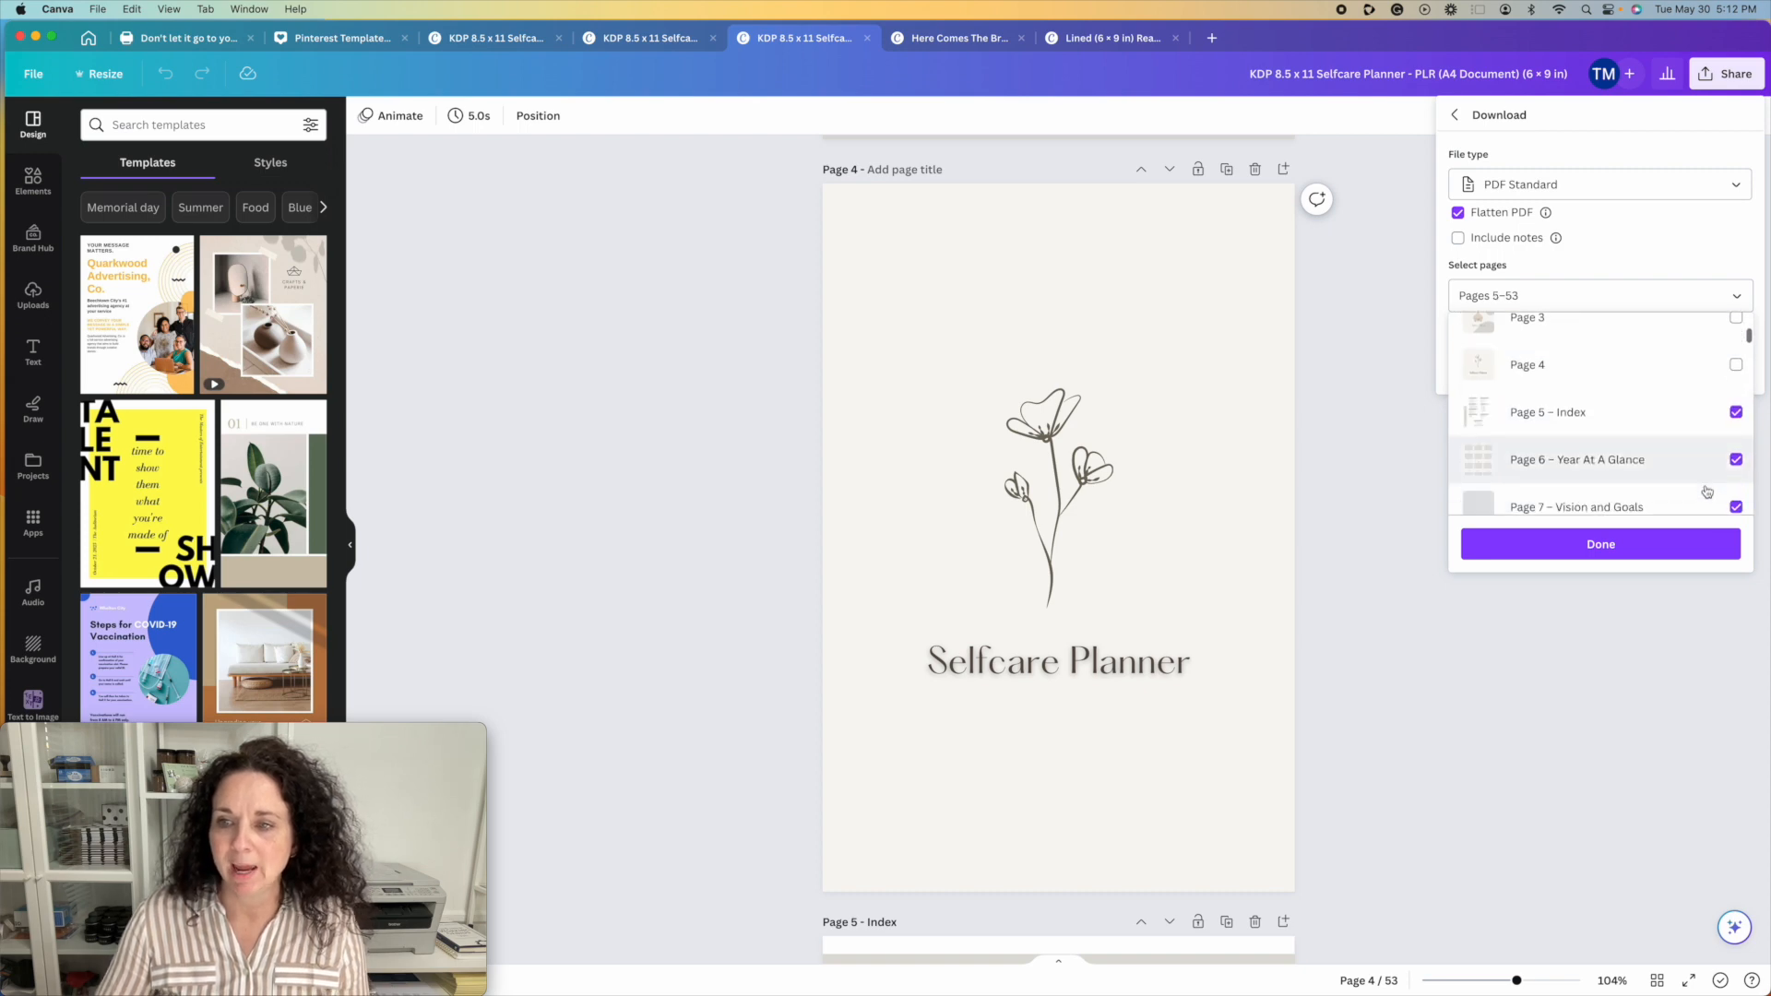
pyautogui.click(1735, 413)
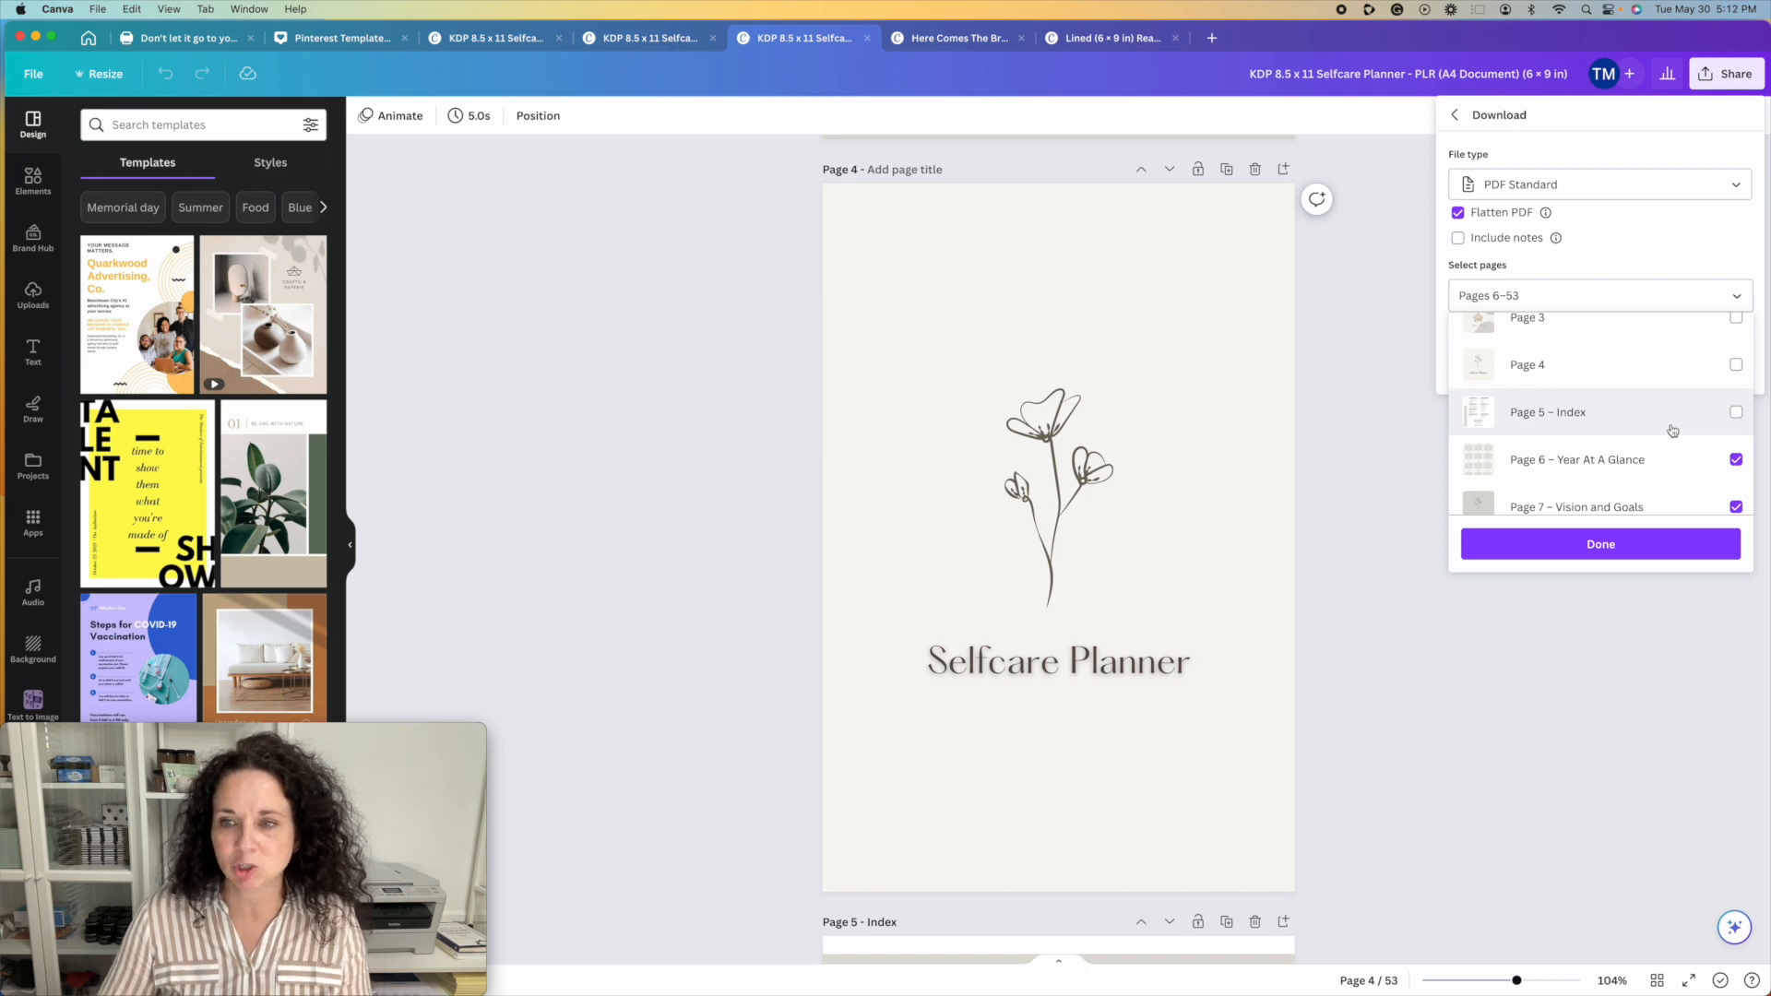
# Step: Check the page list and confirm pages 6–53 as the selection for the PDF download
pyautogui.scroll(-2, 1632, 430)
pyautogui.scroll(2, 1609, 443)
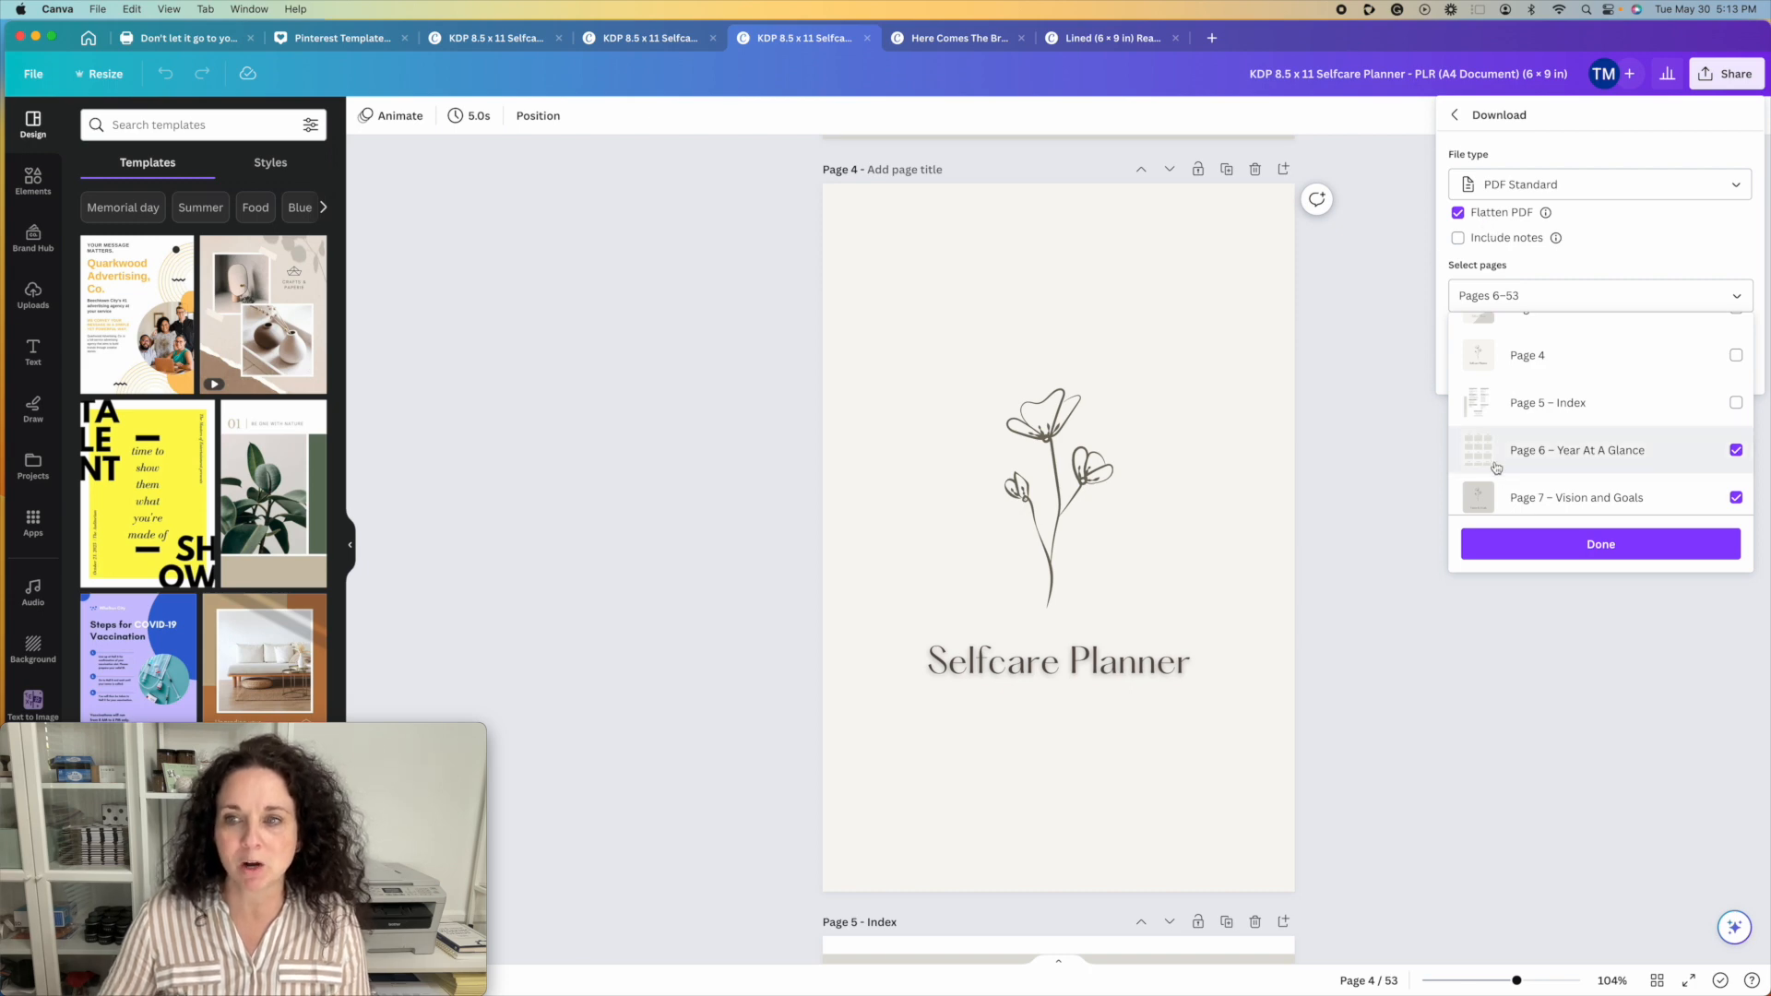
pyautogui.click(1591, 543)
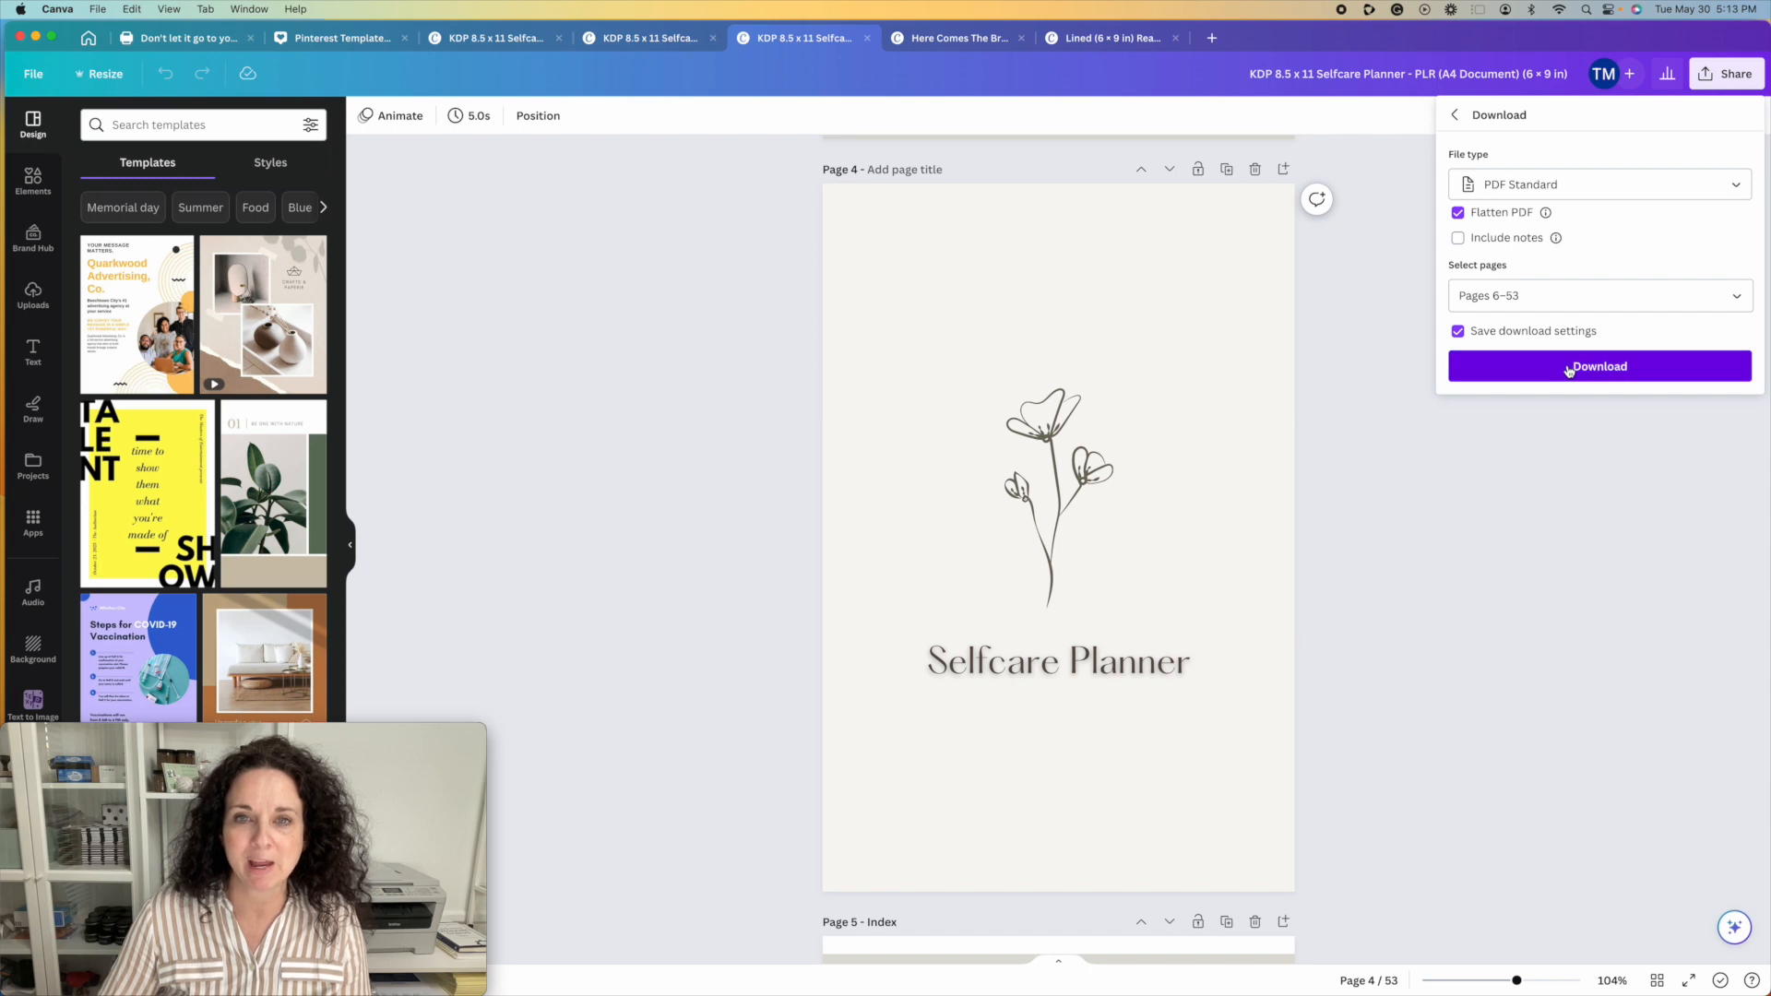
# Step: Switch from Canva to Kindle Create's start window
pyautogui.click(38, 38)
pyautogui.moveTo(738, 251); pyautogui.dragTo(733, 179)
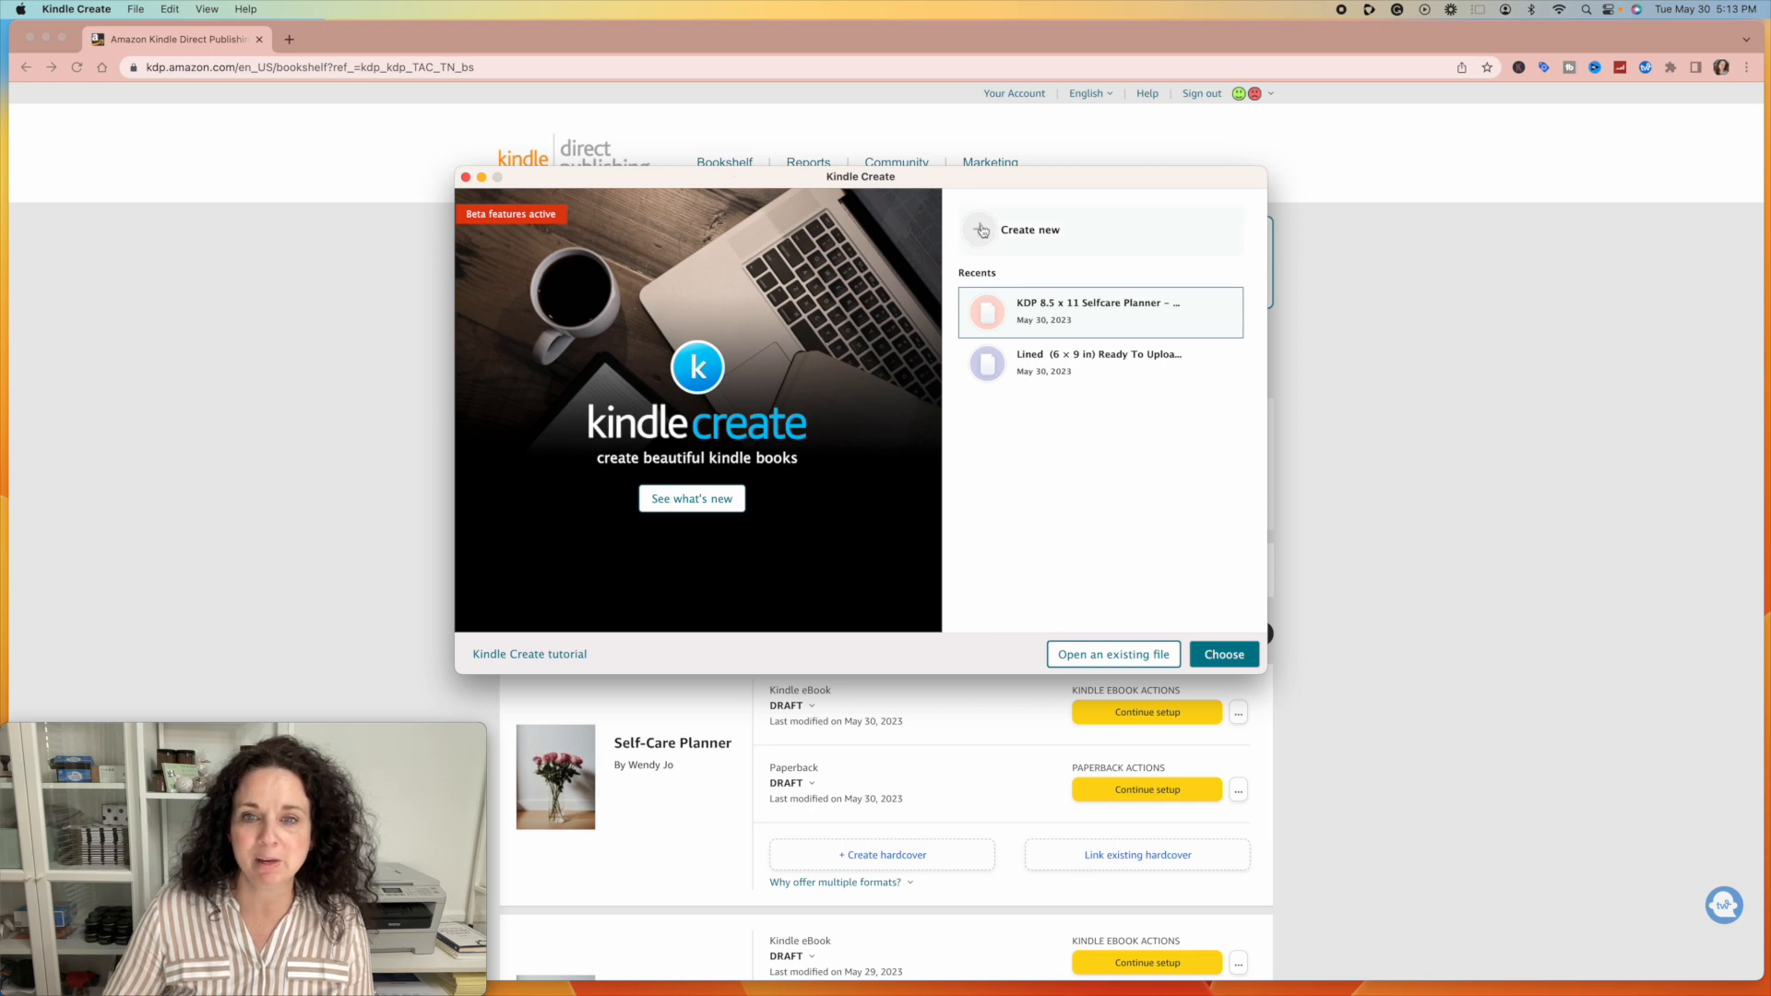
pyautogui.click(983, 231)
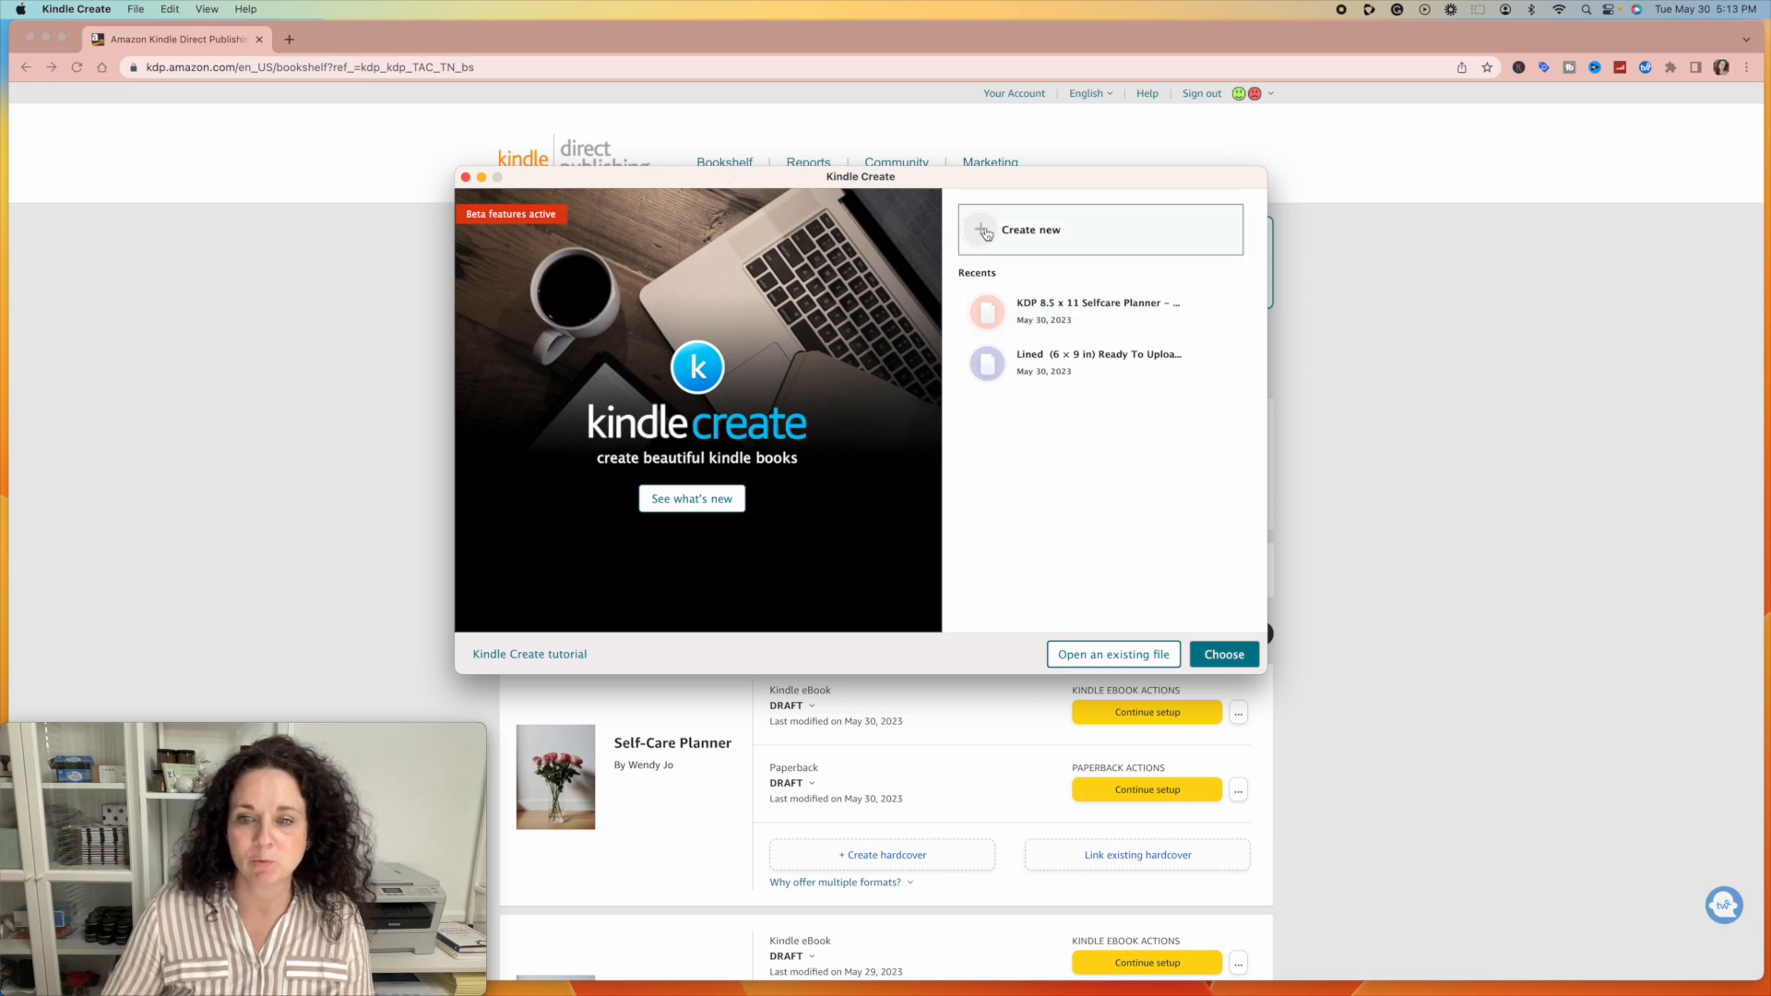
pyautogui.click(1226, 656)
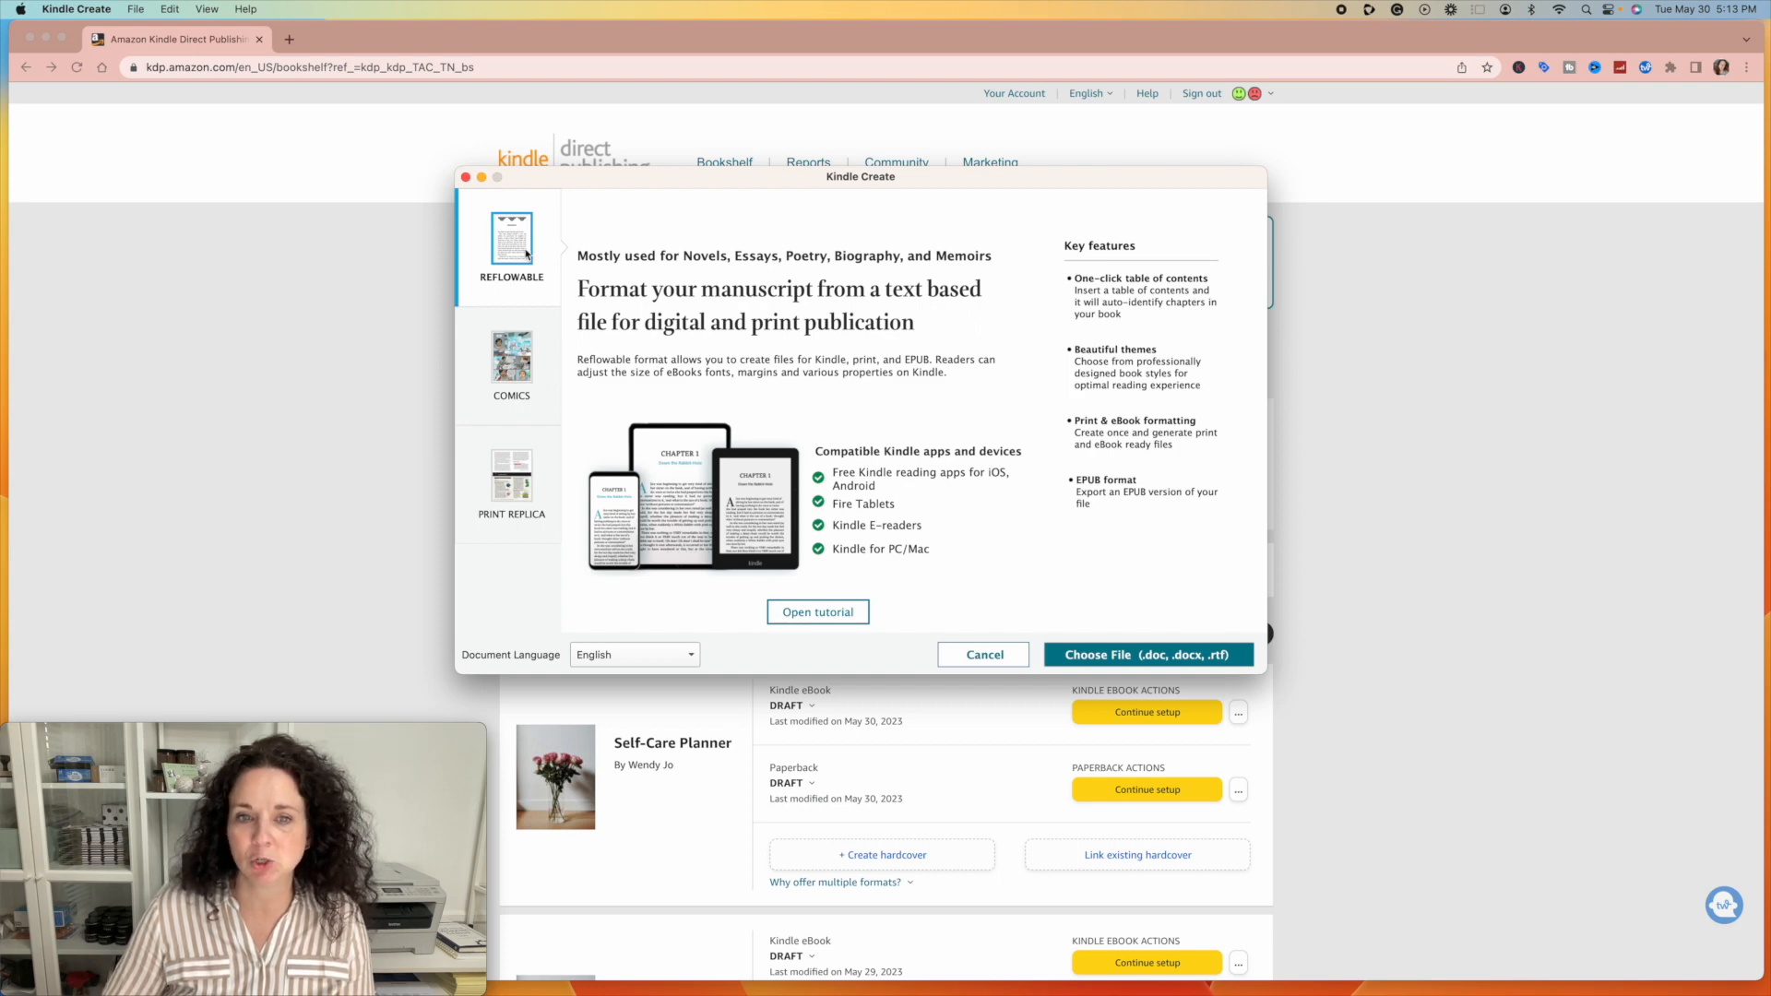
pyautogui.click(505, 355)
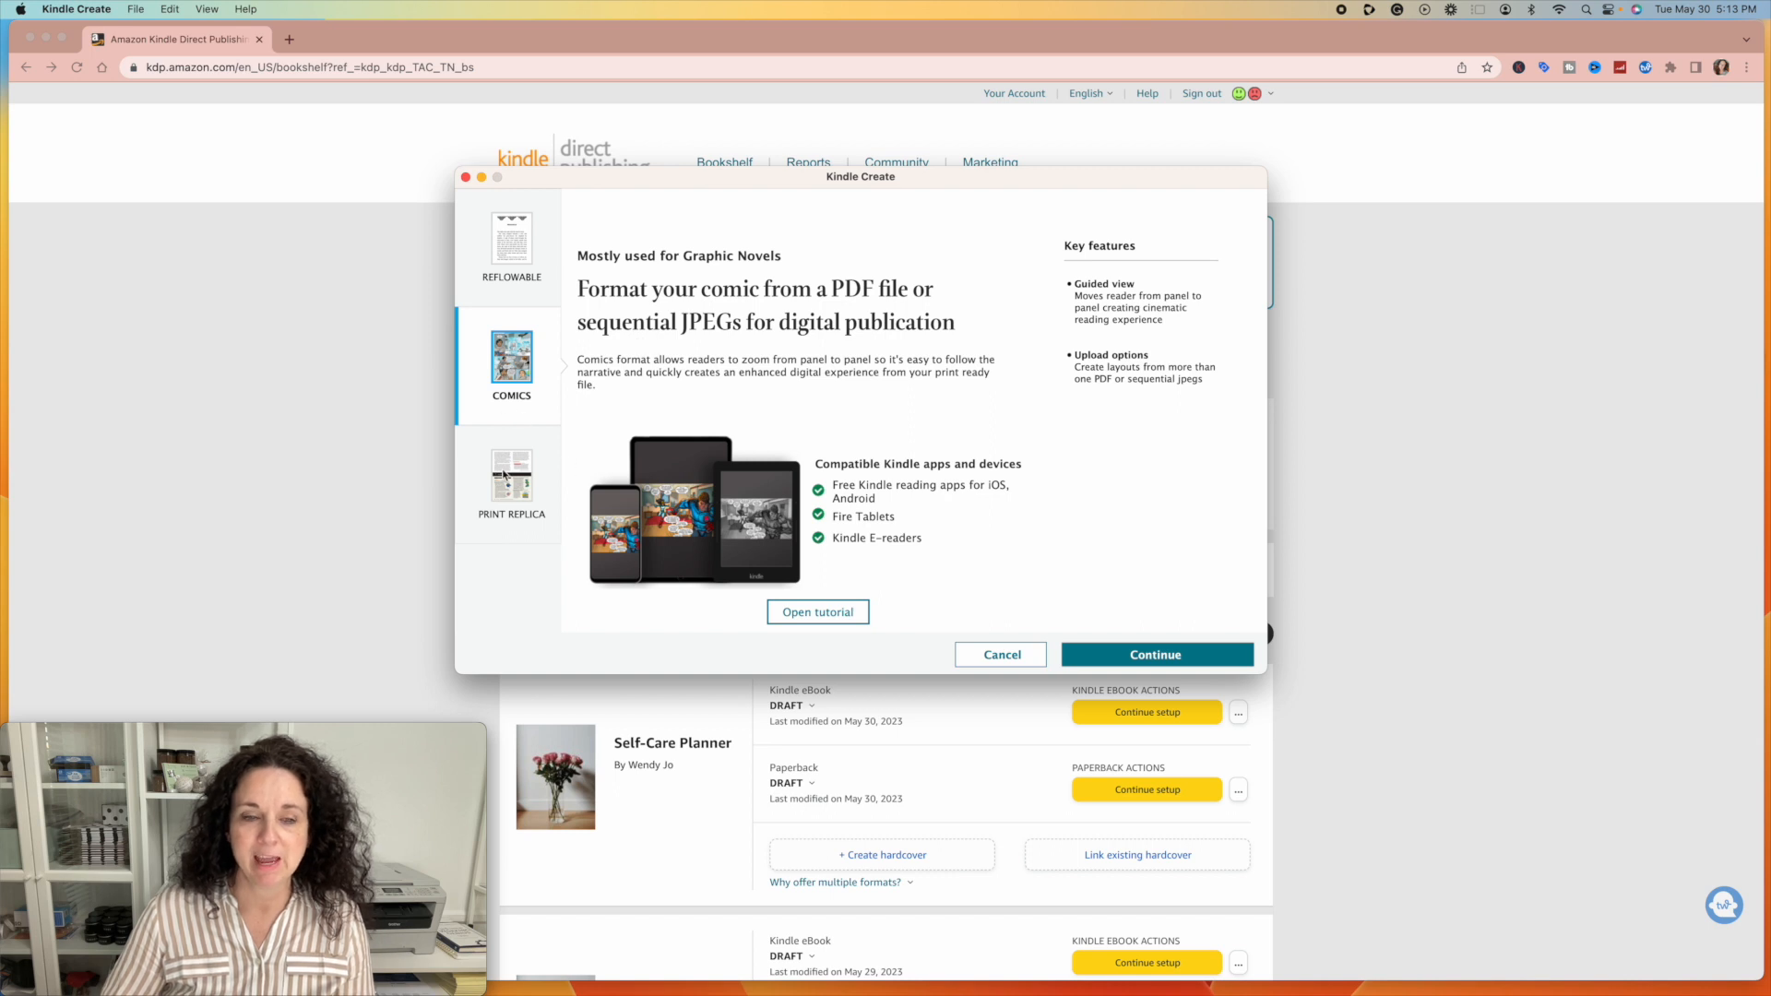
pyautogui.click(511, 501)
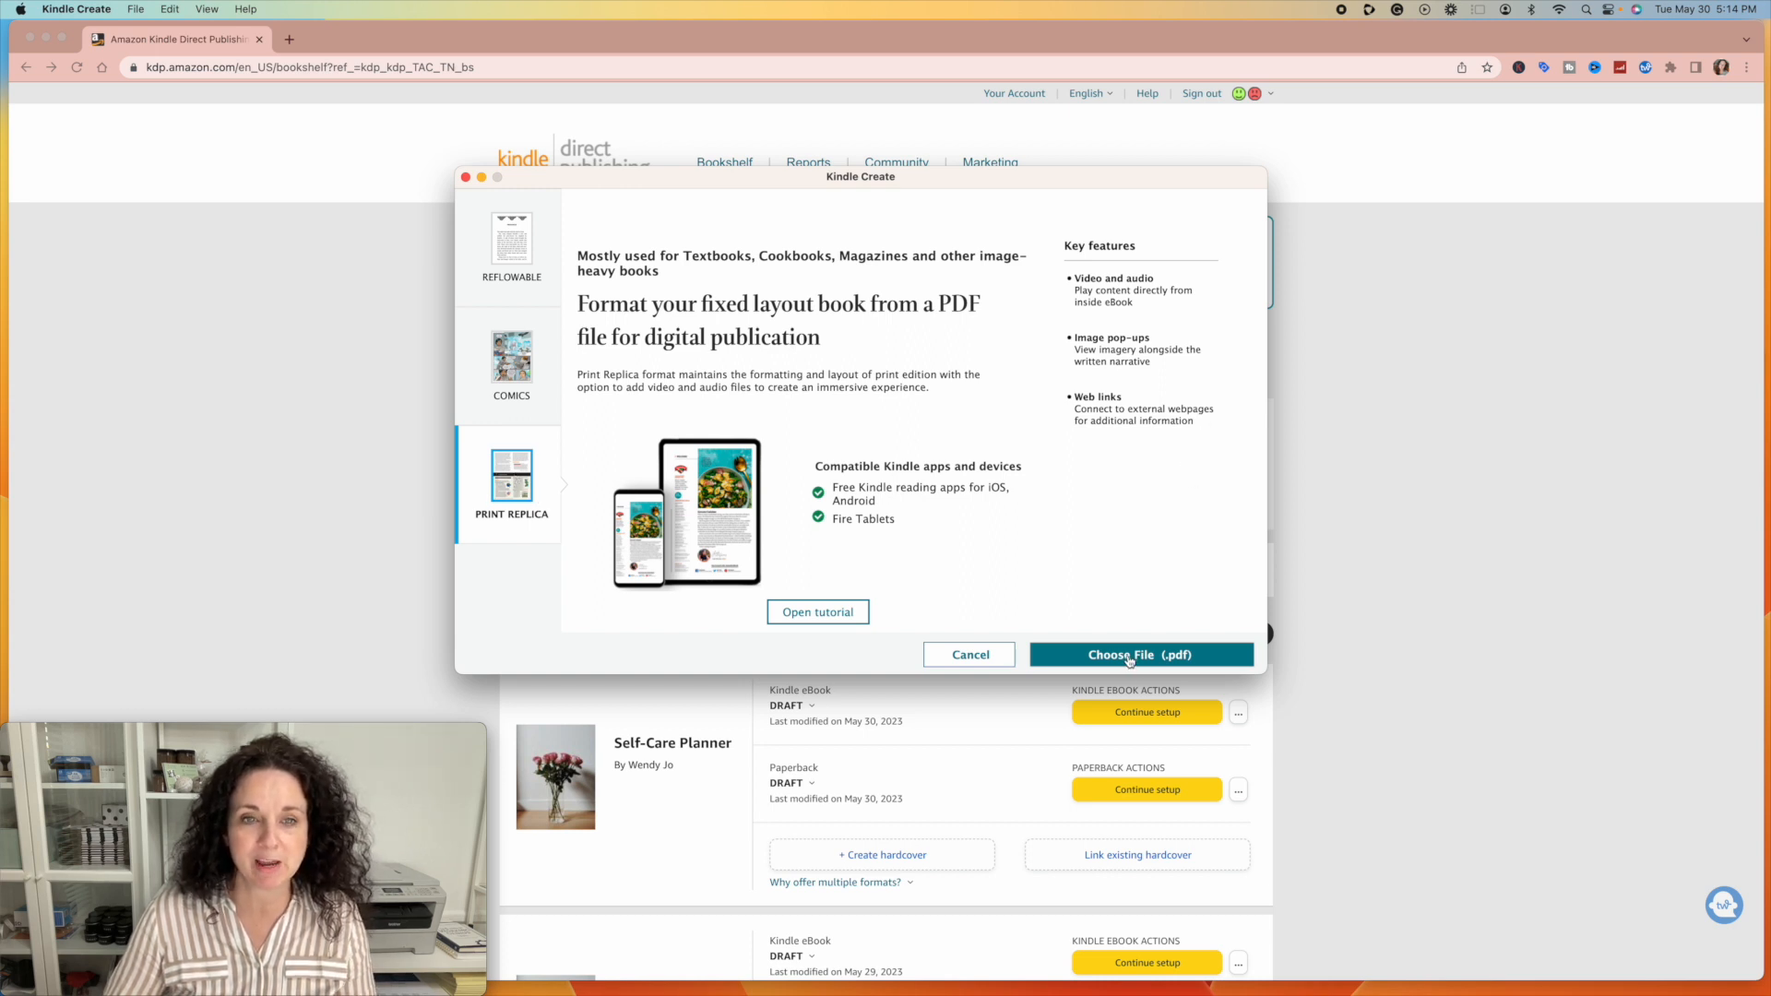
pyautogui.click(1129, 656)
pyautogui.scroll(-2, 920, 545)
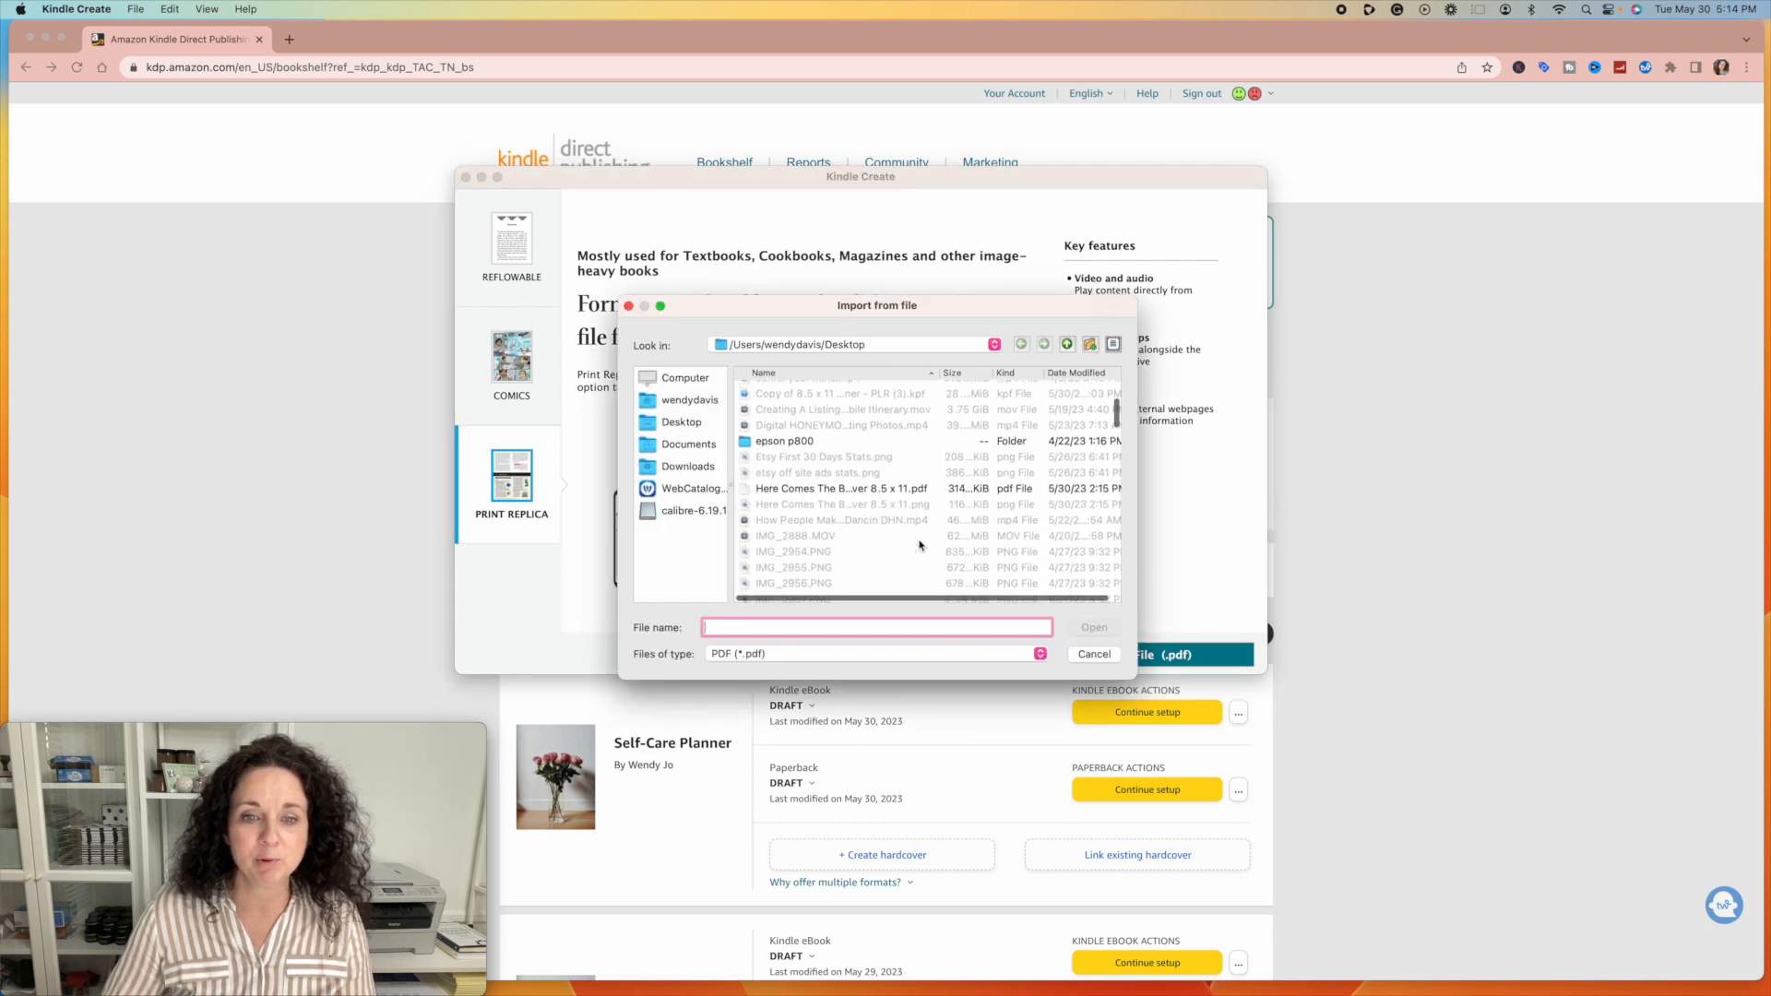
pyautogui.scroll(-6, 920, 545)
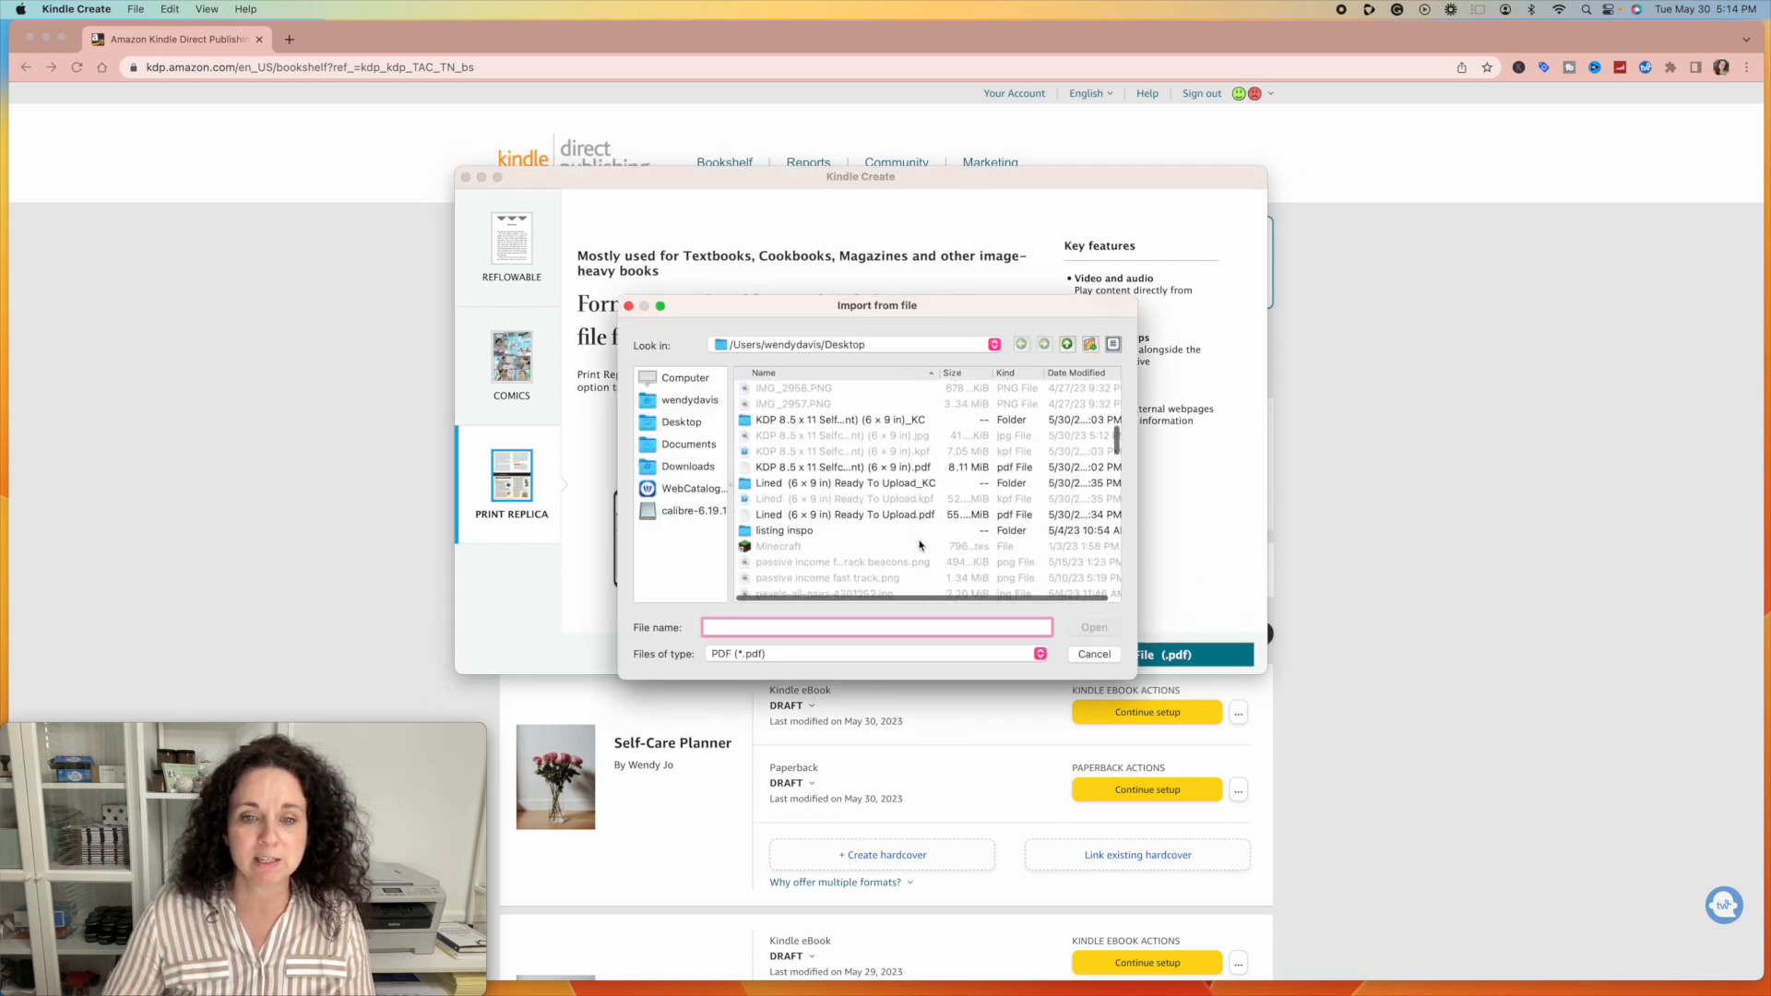
pyautogui.click(1095, 654)
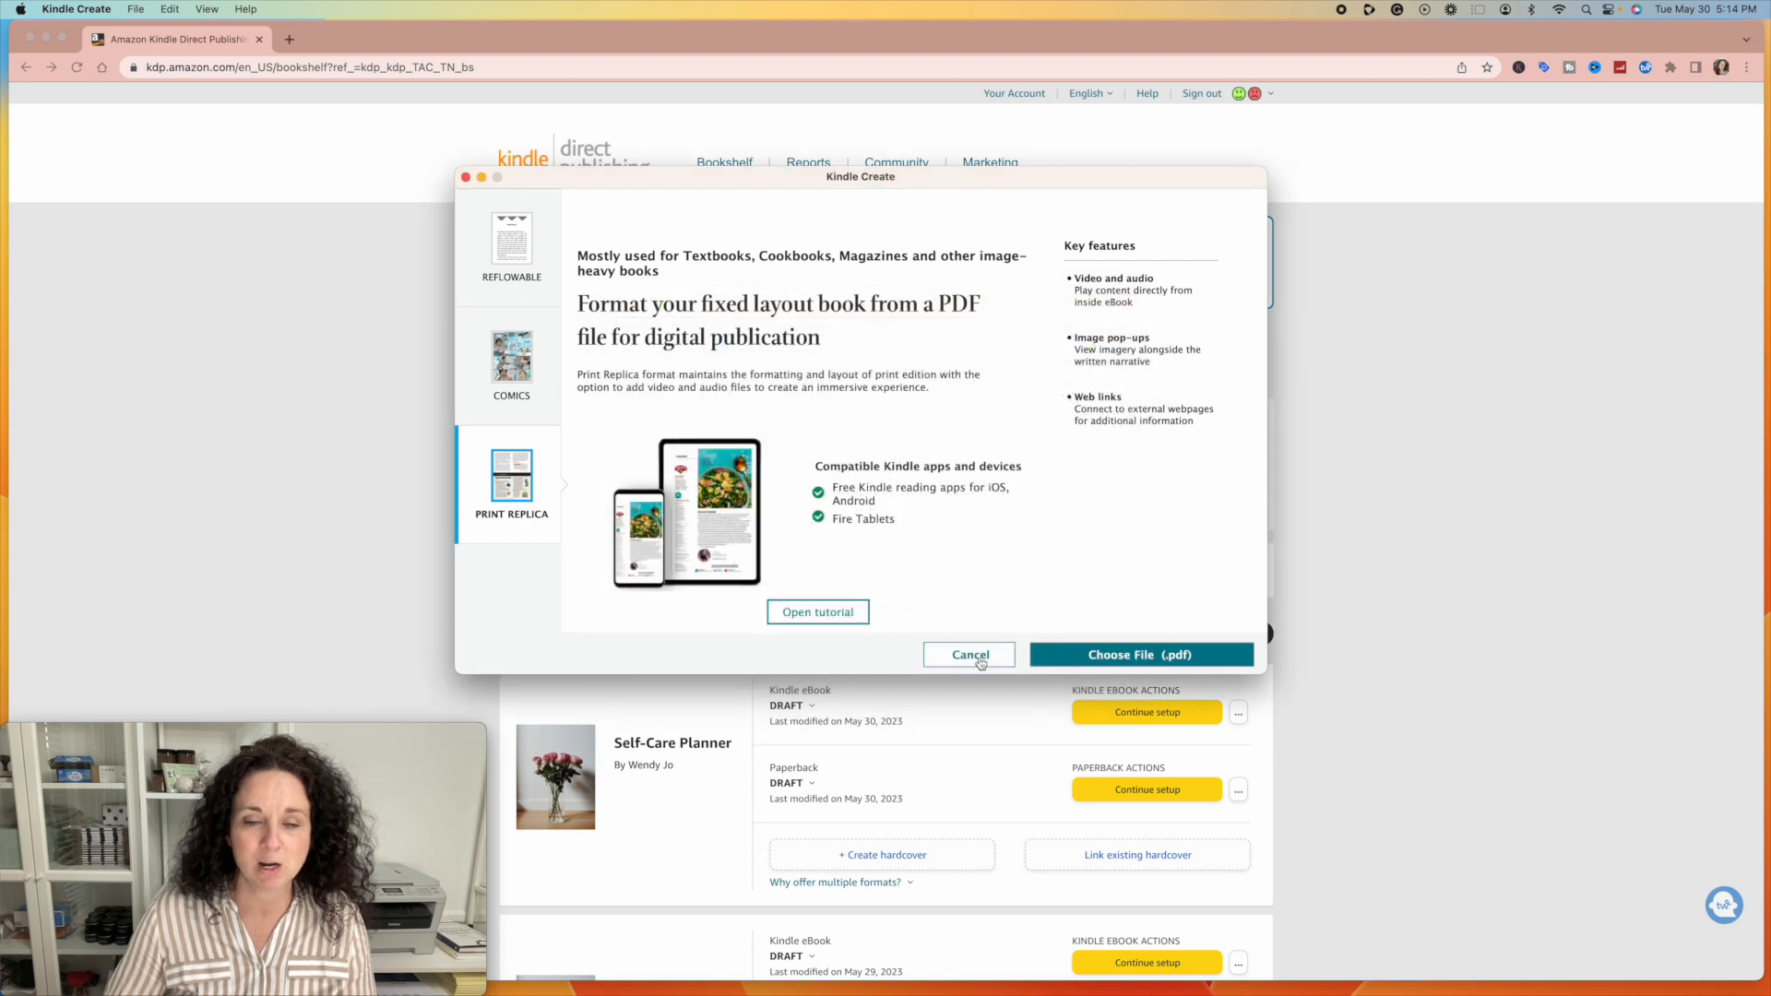
pyautogui.click(978, 661)
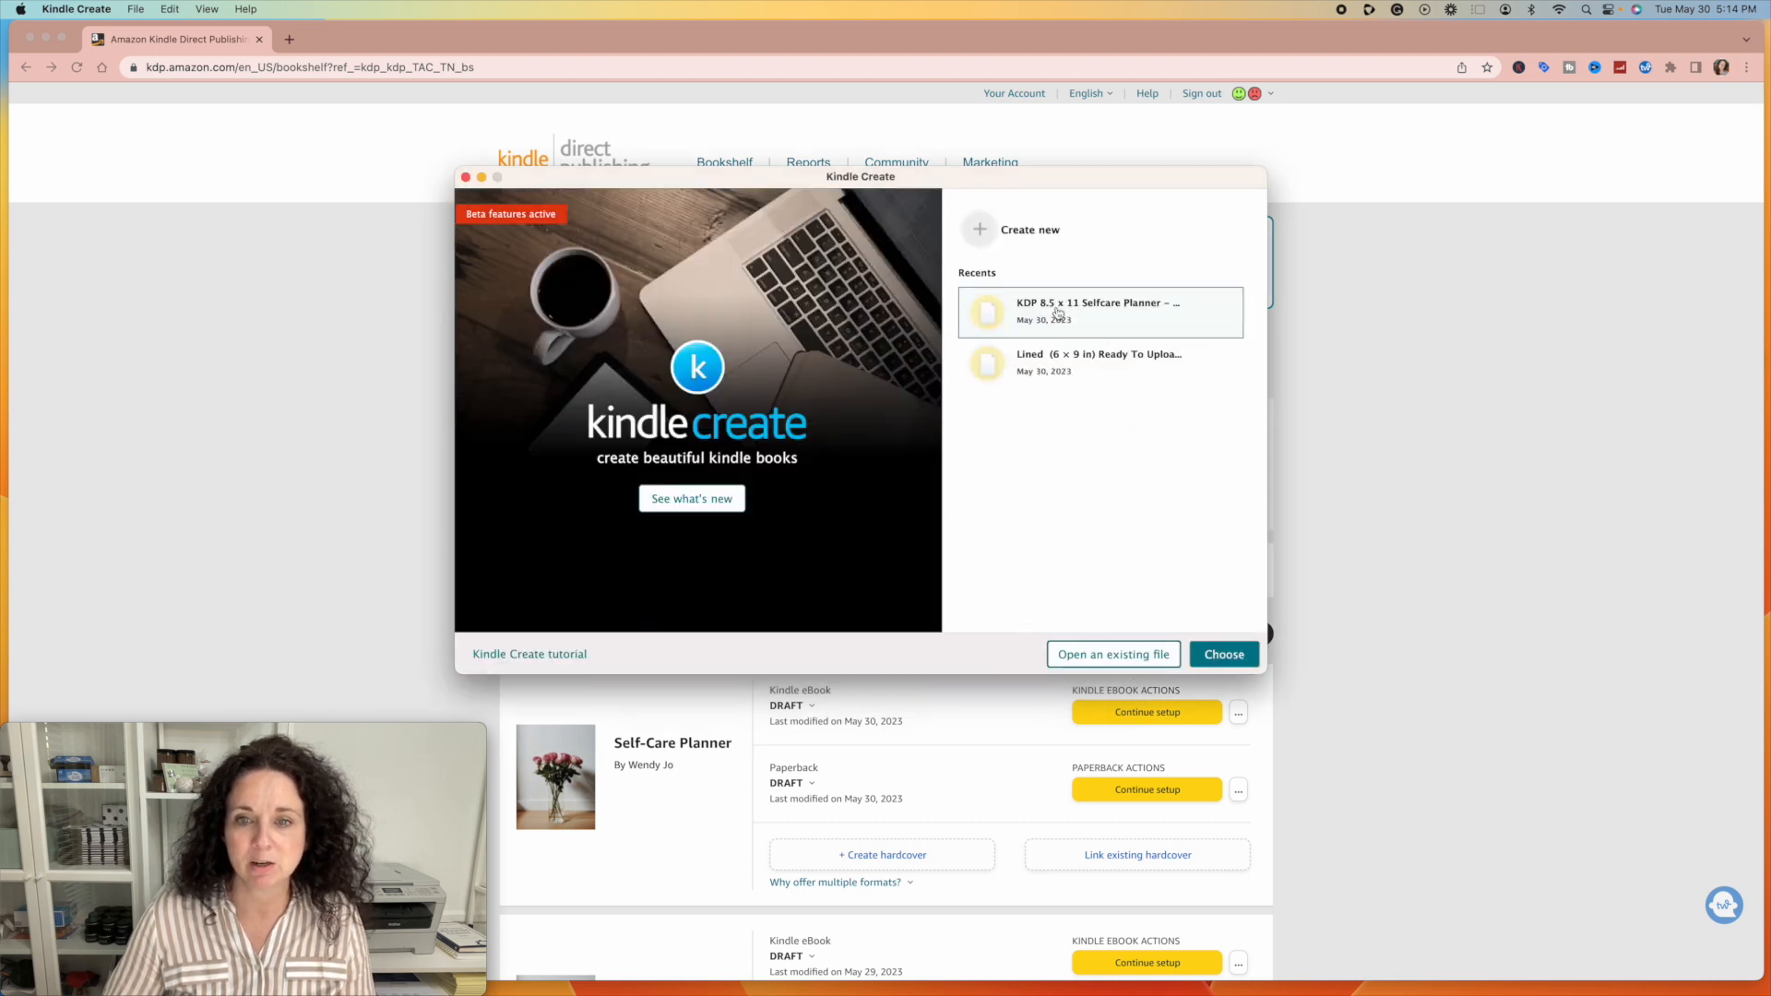
# Step: Open the recent KDP 8.5 x 11 Selfcare Planner project and delete its first page, the candle cover
pyautogui.click(1224, 655)
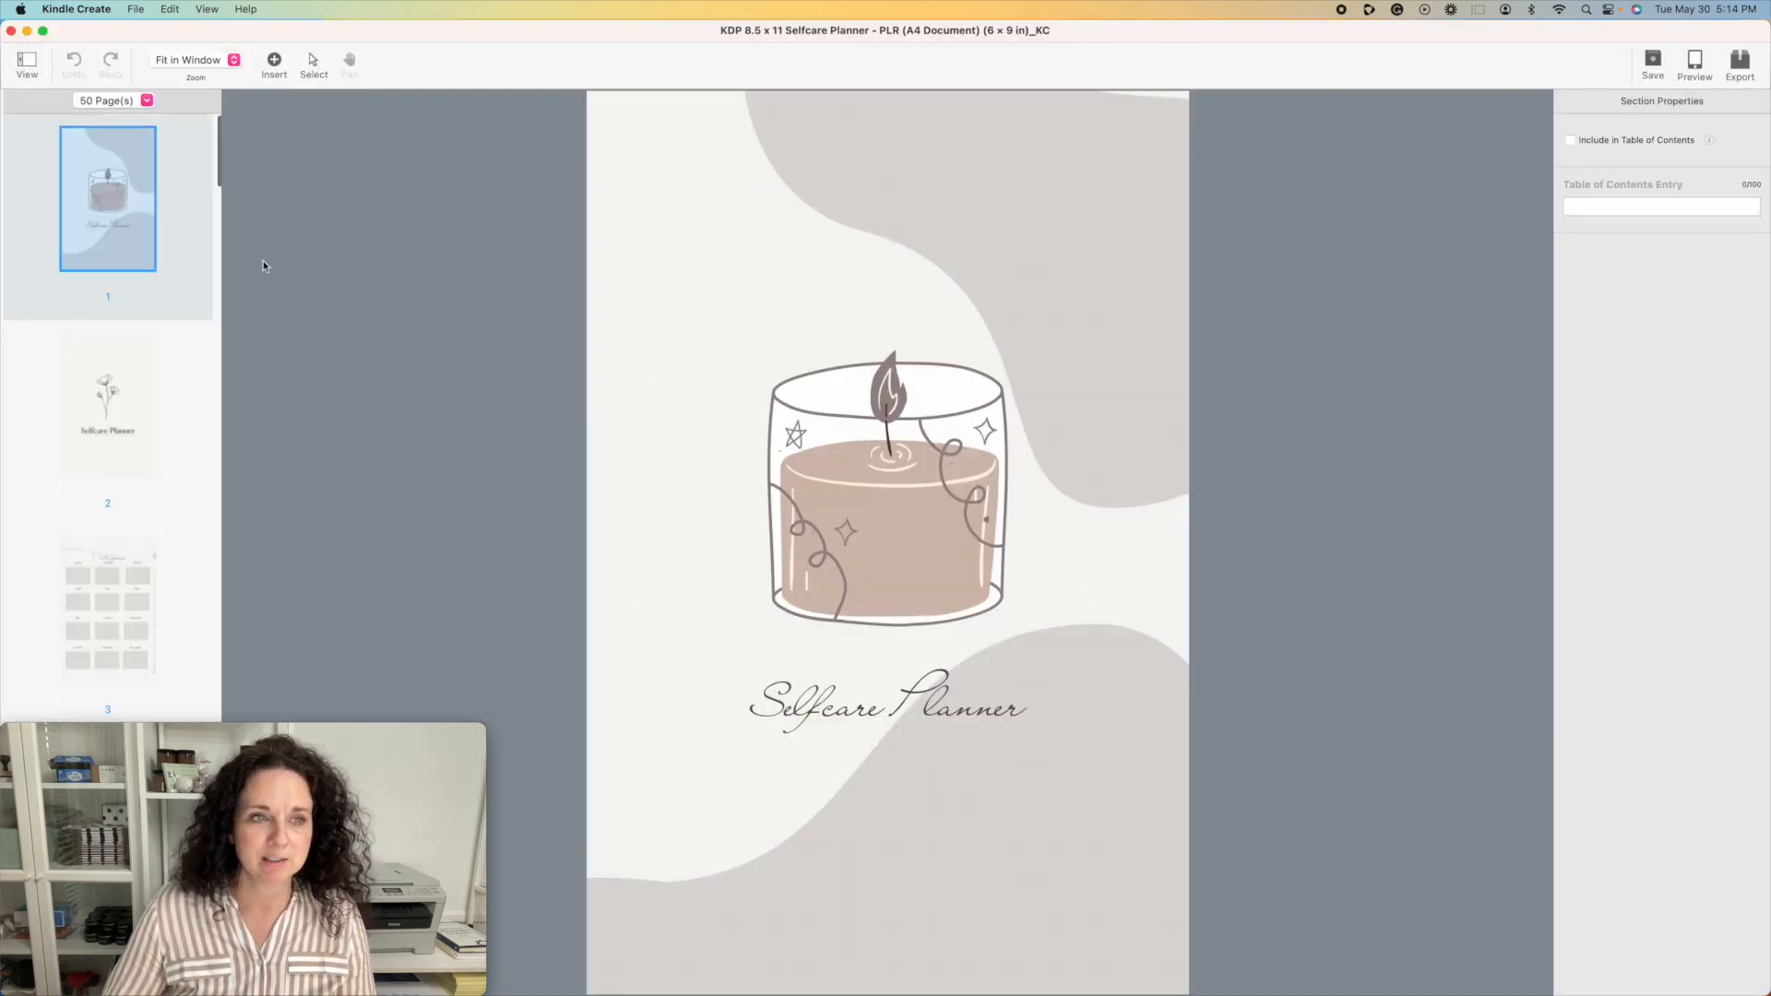
pyautogui.rightClick(111, 217)
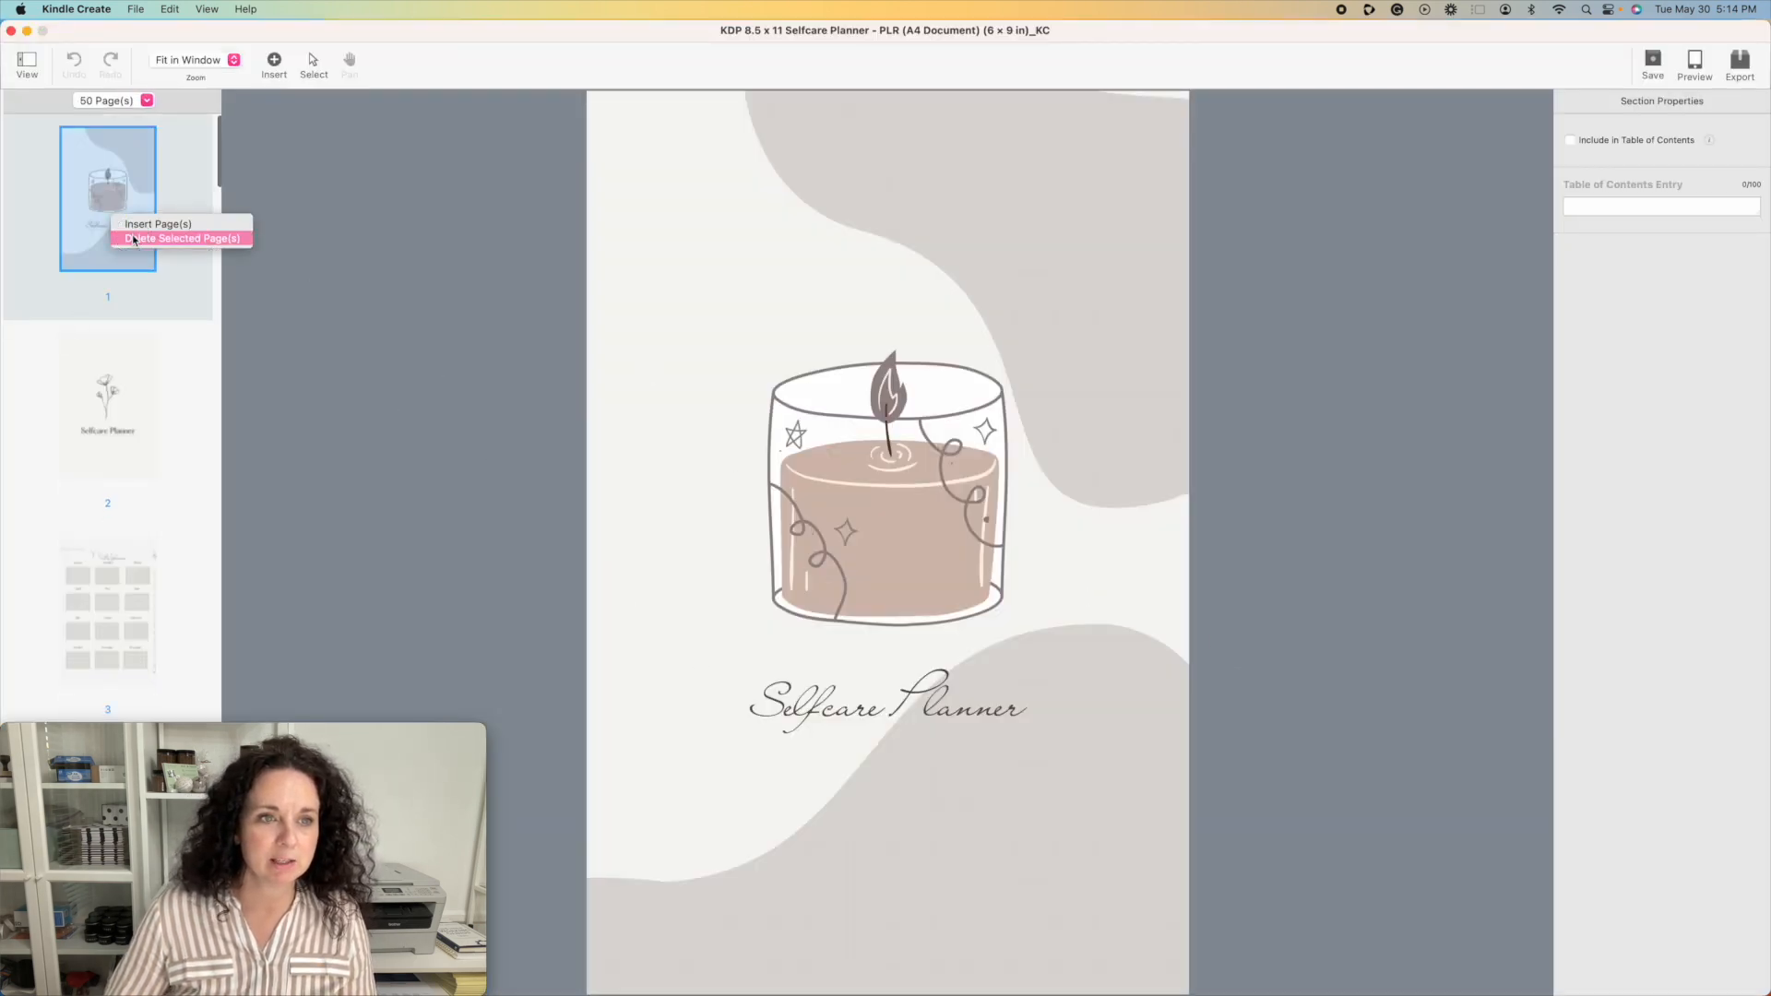
pyautogui.click(134, 239)
pyautogui.scroll(-2, 799, 427)
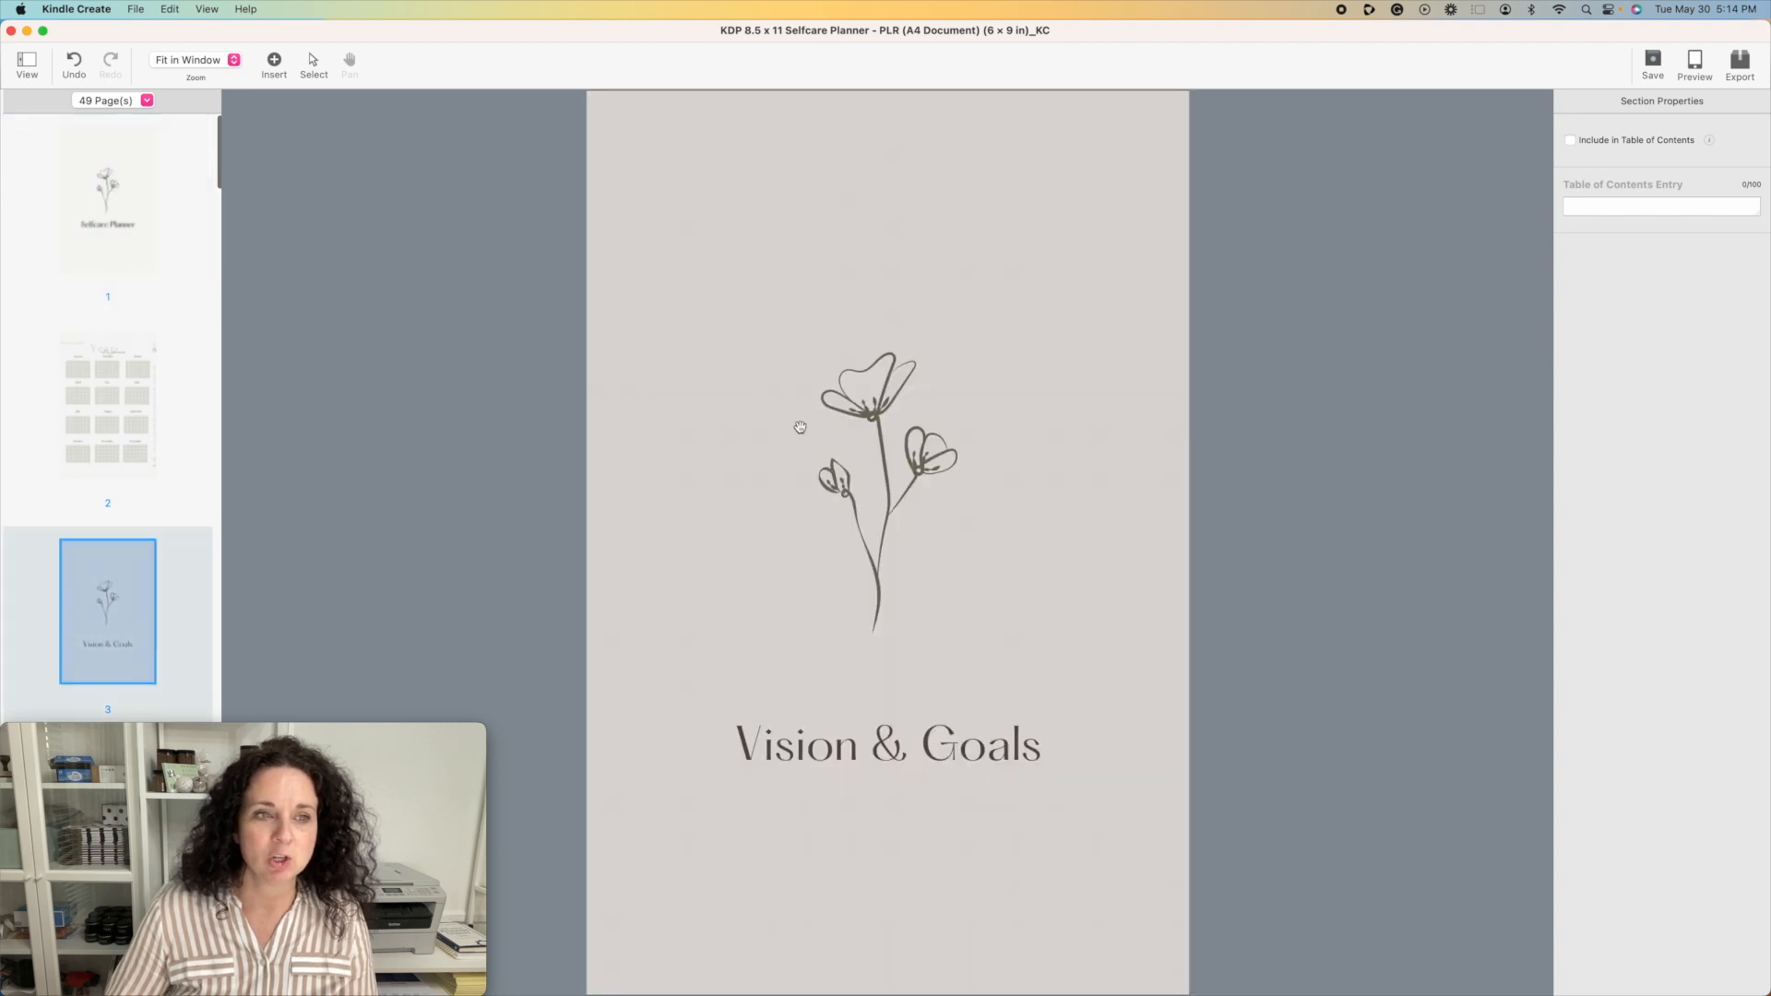
pyautogui.scroll(-20, 143, 539)
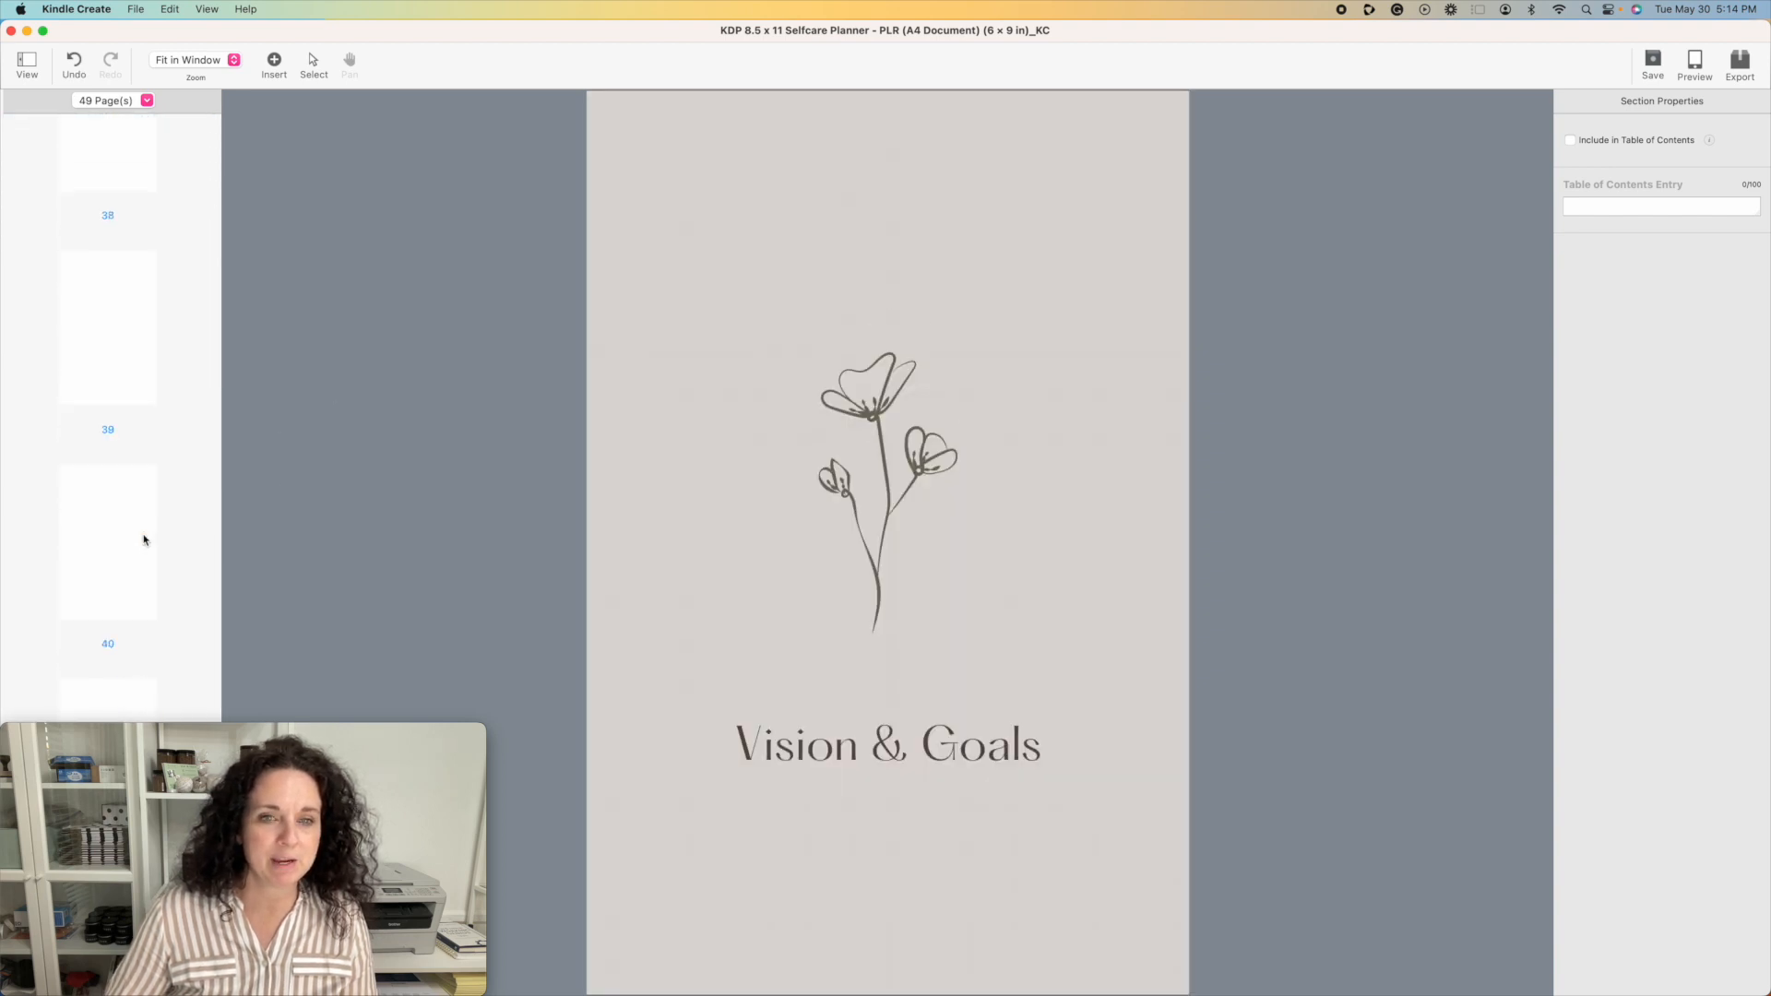
pyautogui.scroll(20, 143, 539)
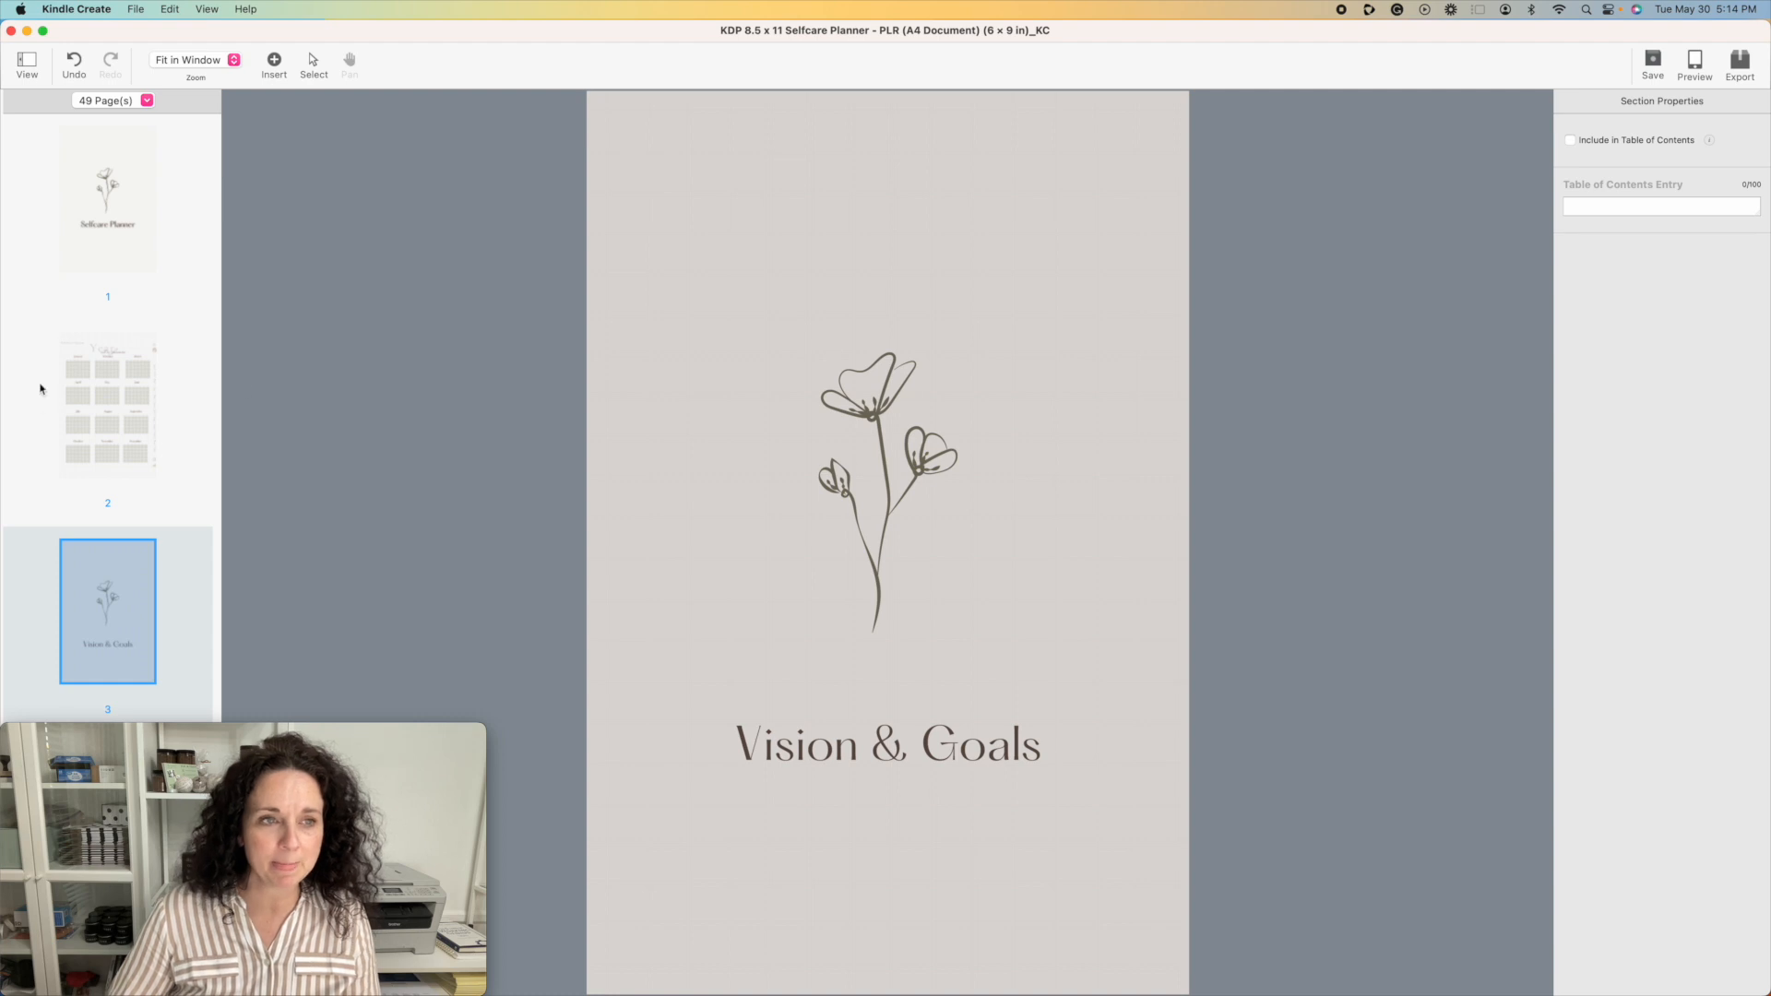
# Step: Select the flower title page and open the project's Preserve Links option
pyautogui.click(103, 221)
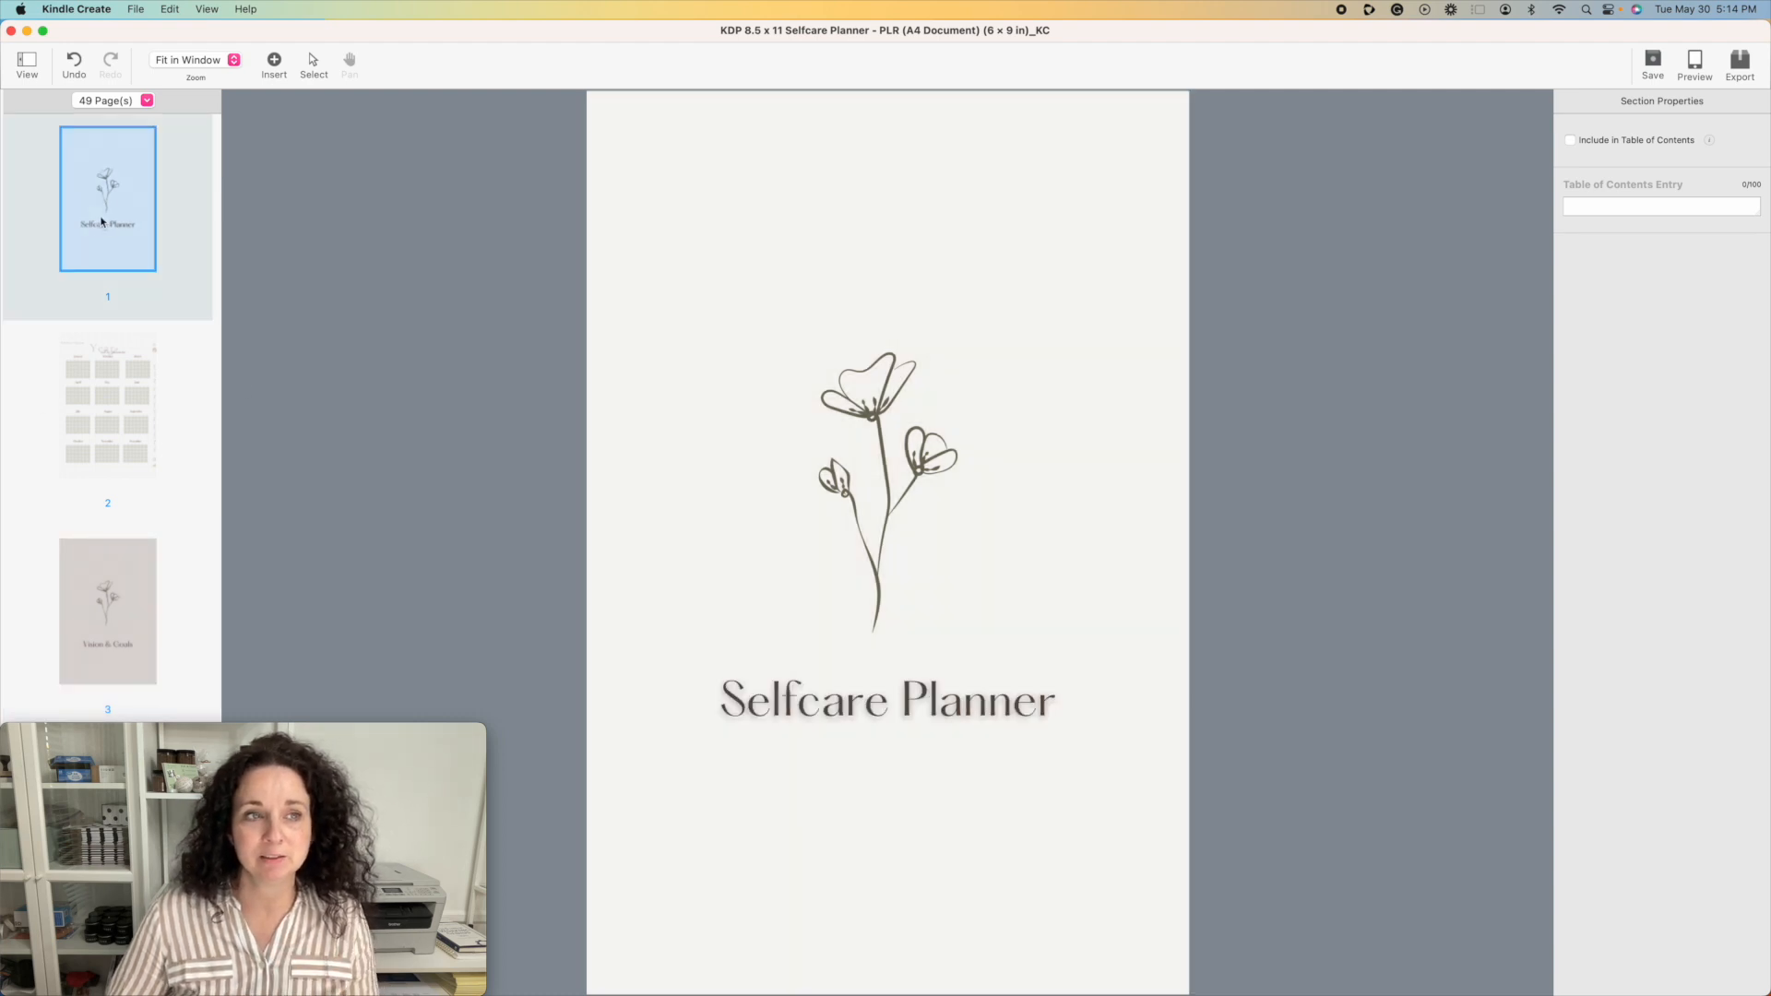
pyautogui.click(135, 11)
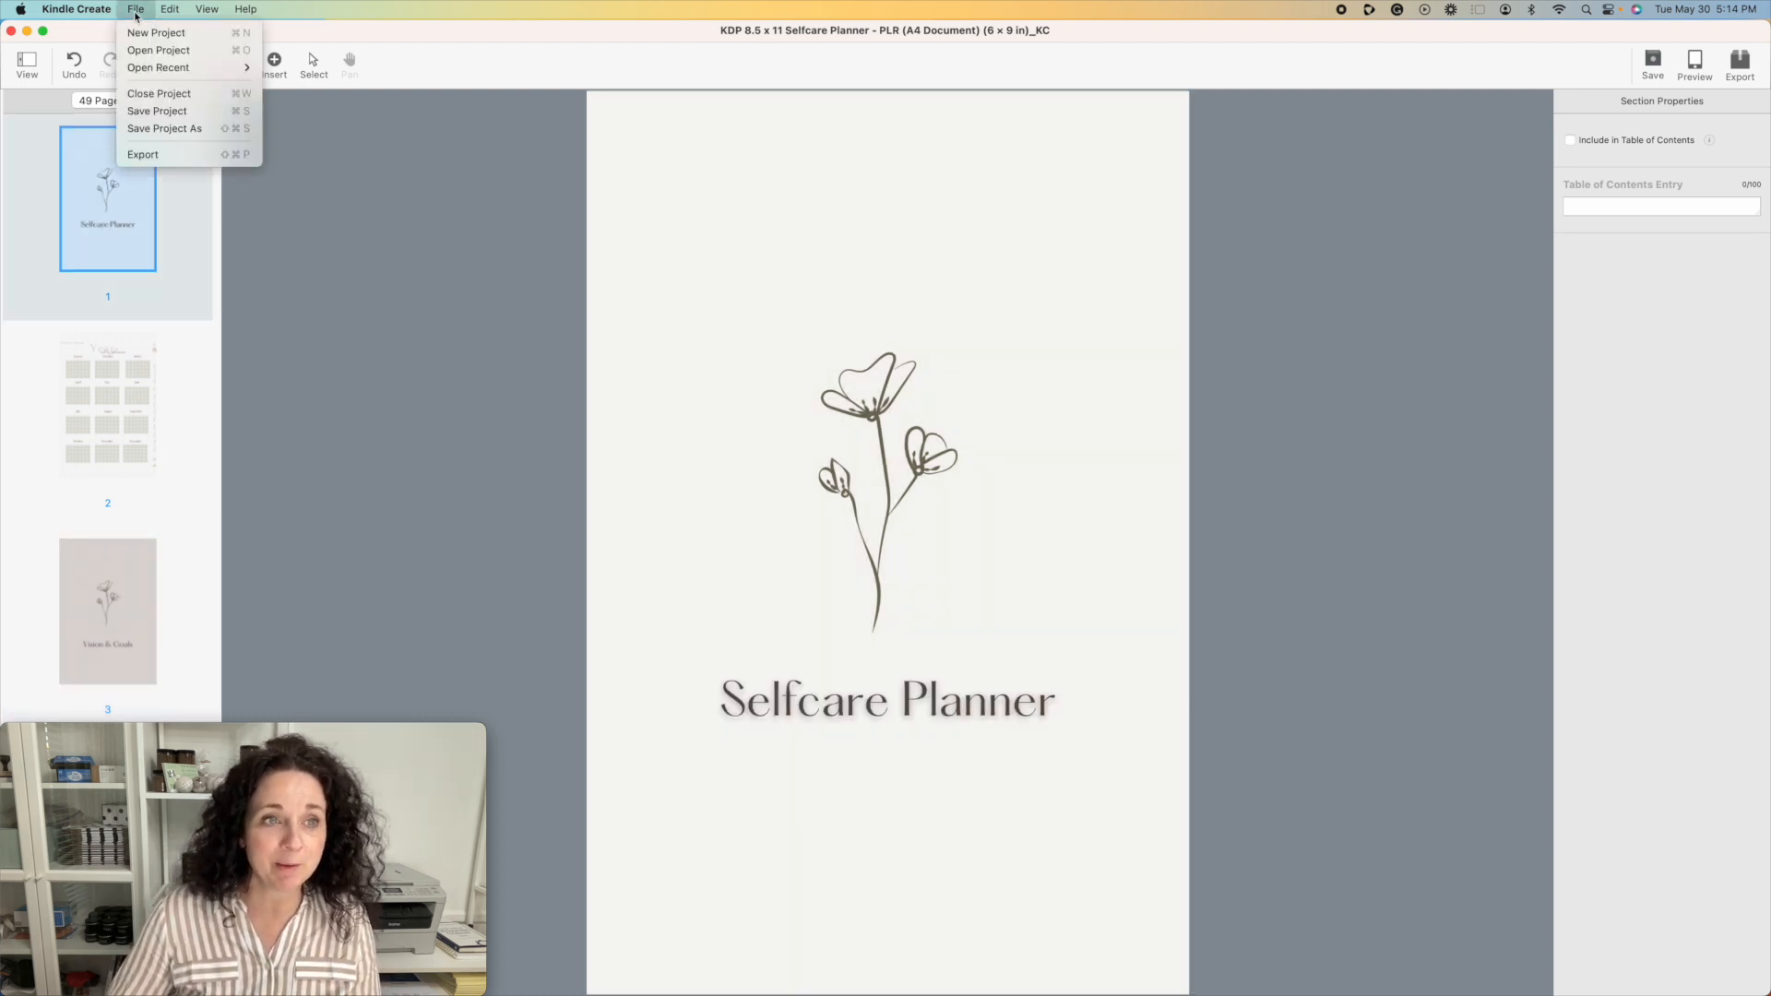
pyautogui.moveTo(169, 9)
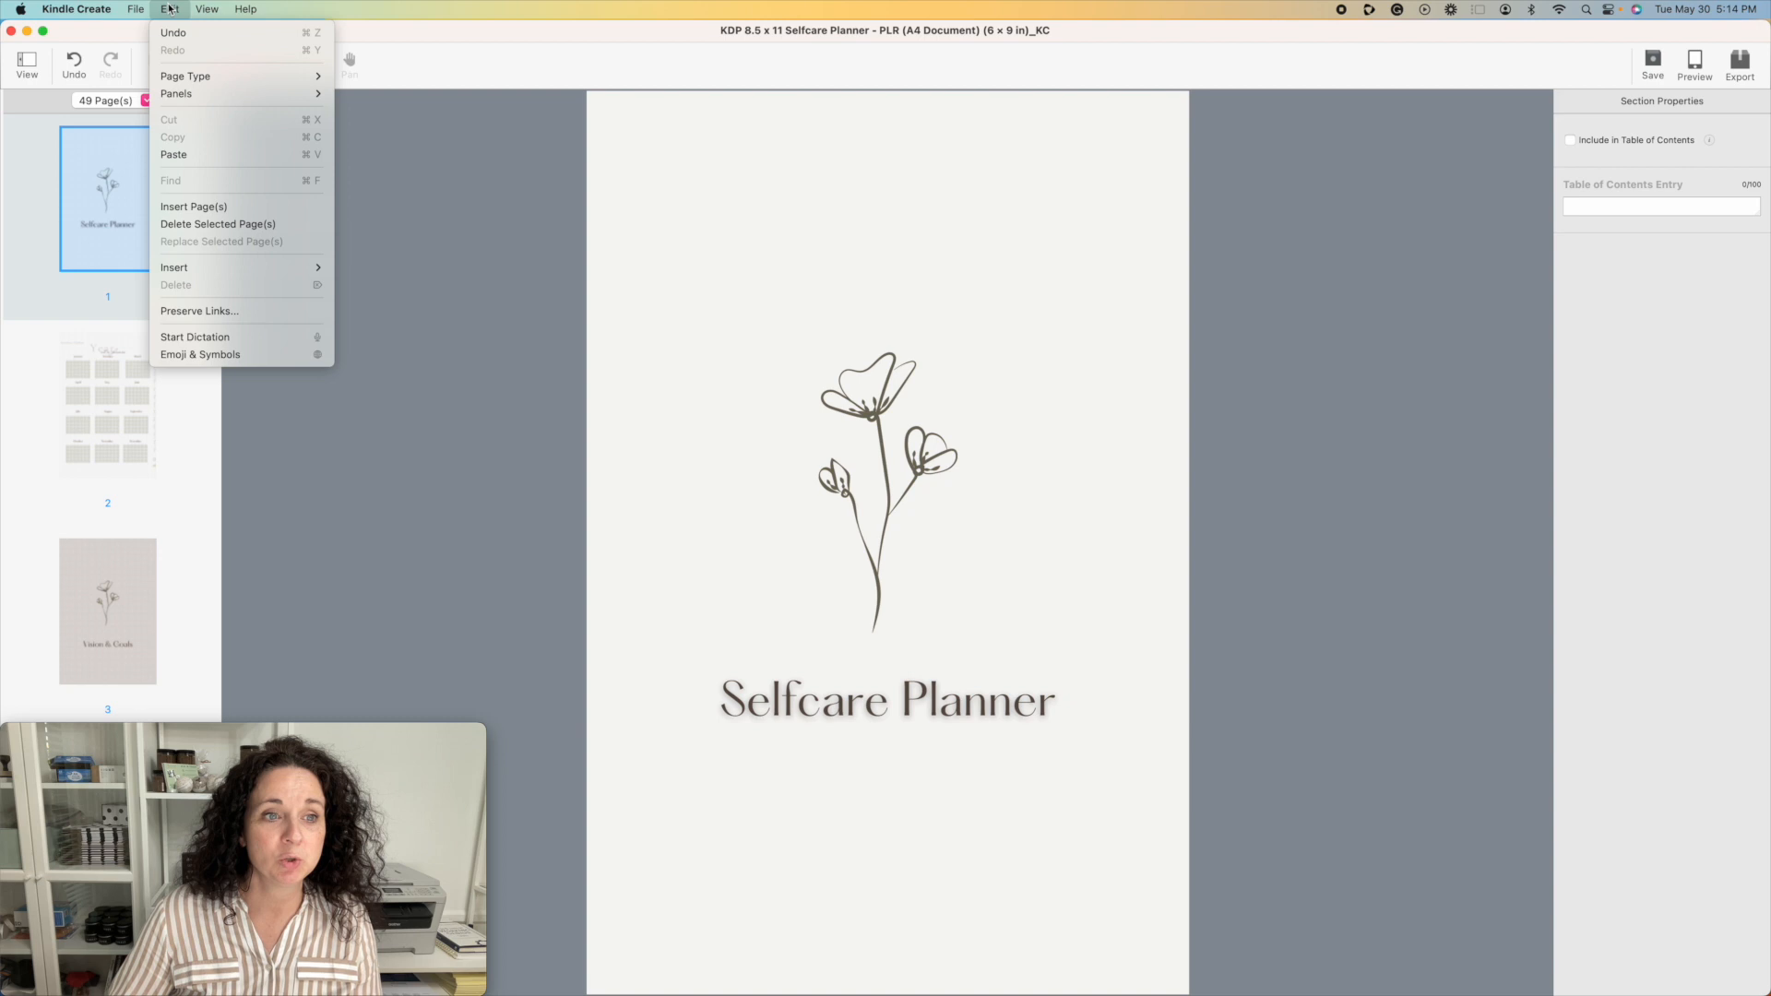
pyautogui.click(199, 313)
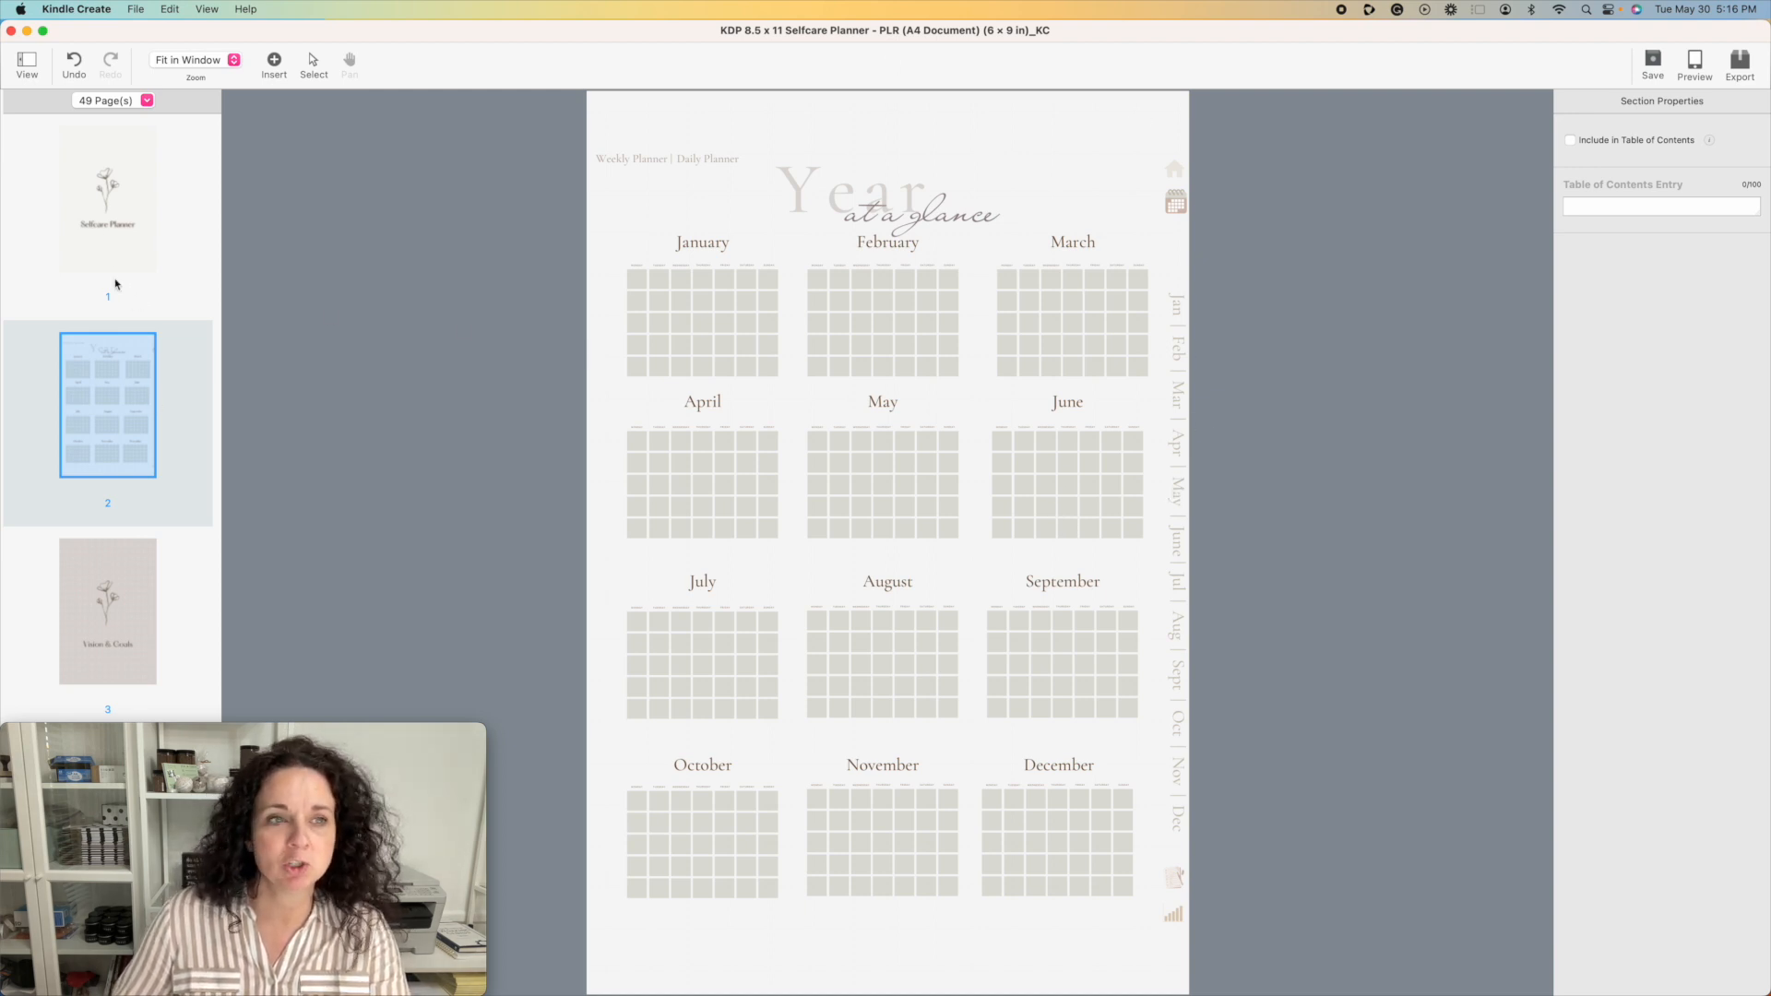
# Step: Include page 1 in the table of contents with the entry "Cover"
pyautogui.click(116, 282)
pyautogui.click(1570, 140)
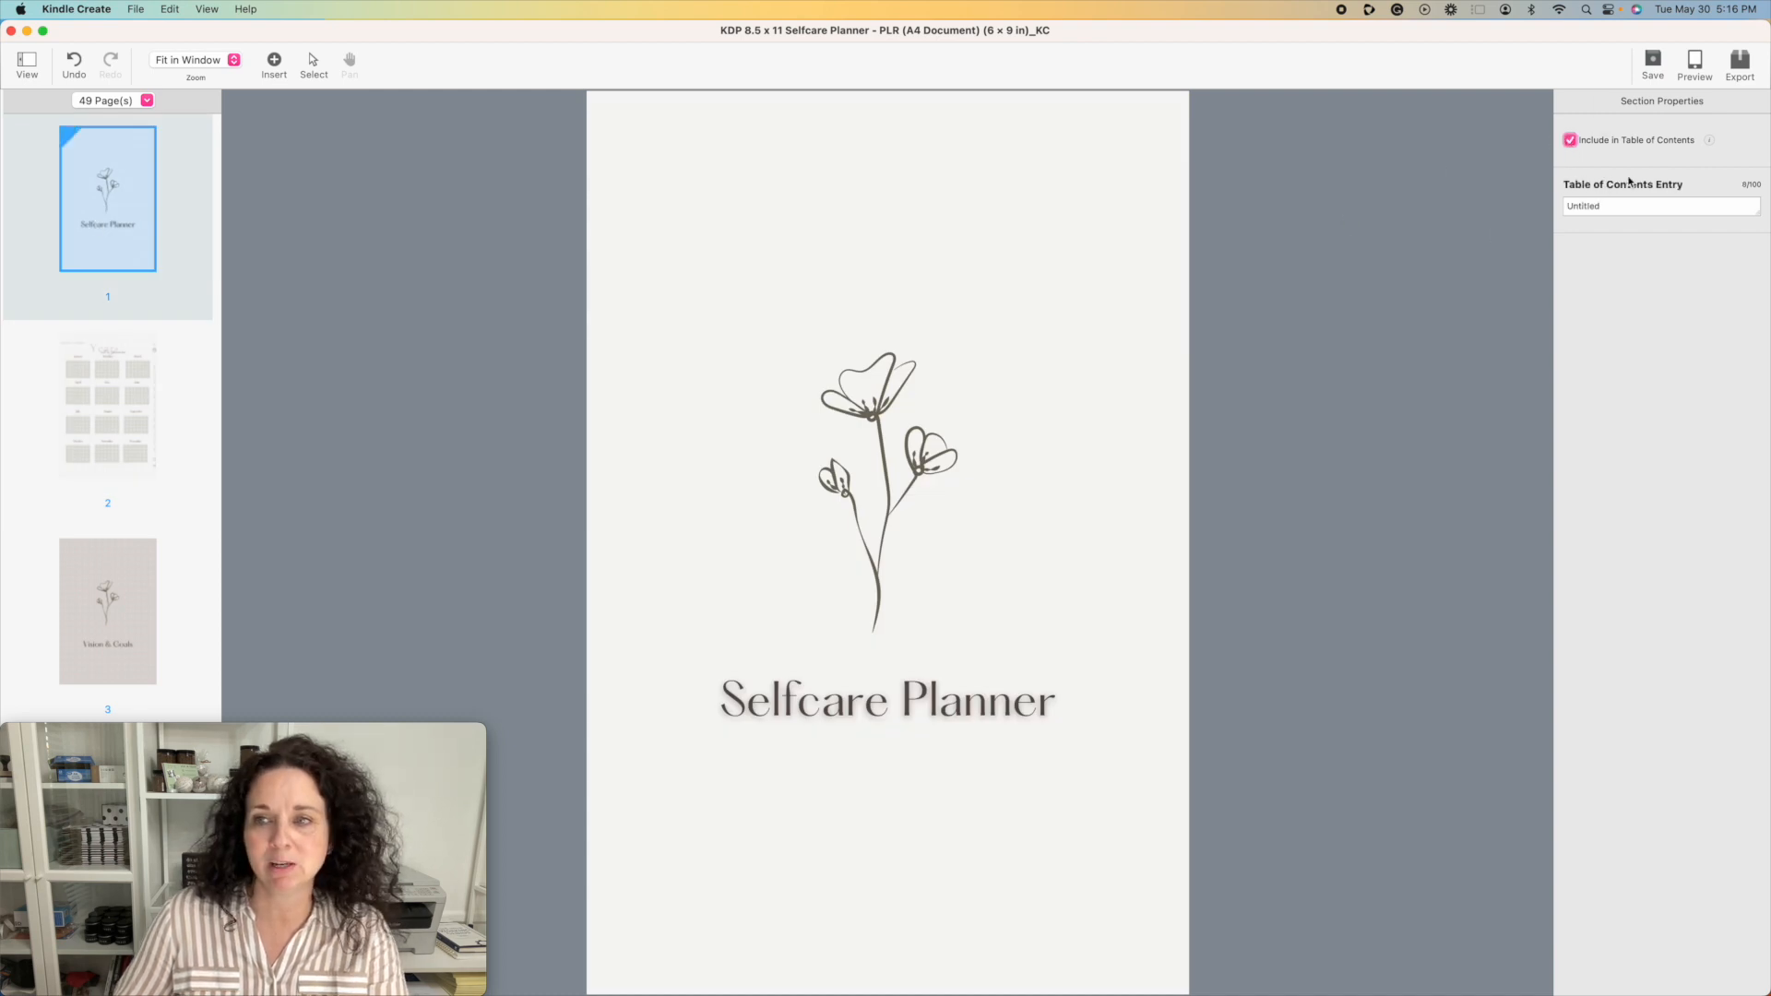
pyautogui.click(1607, 204)
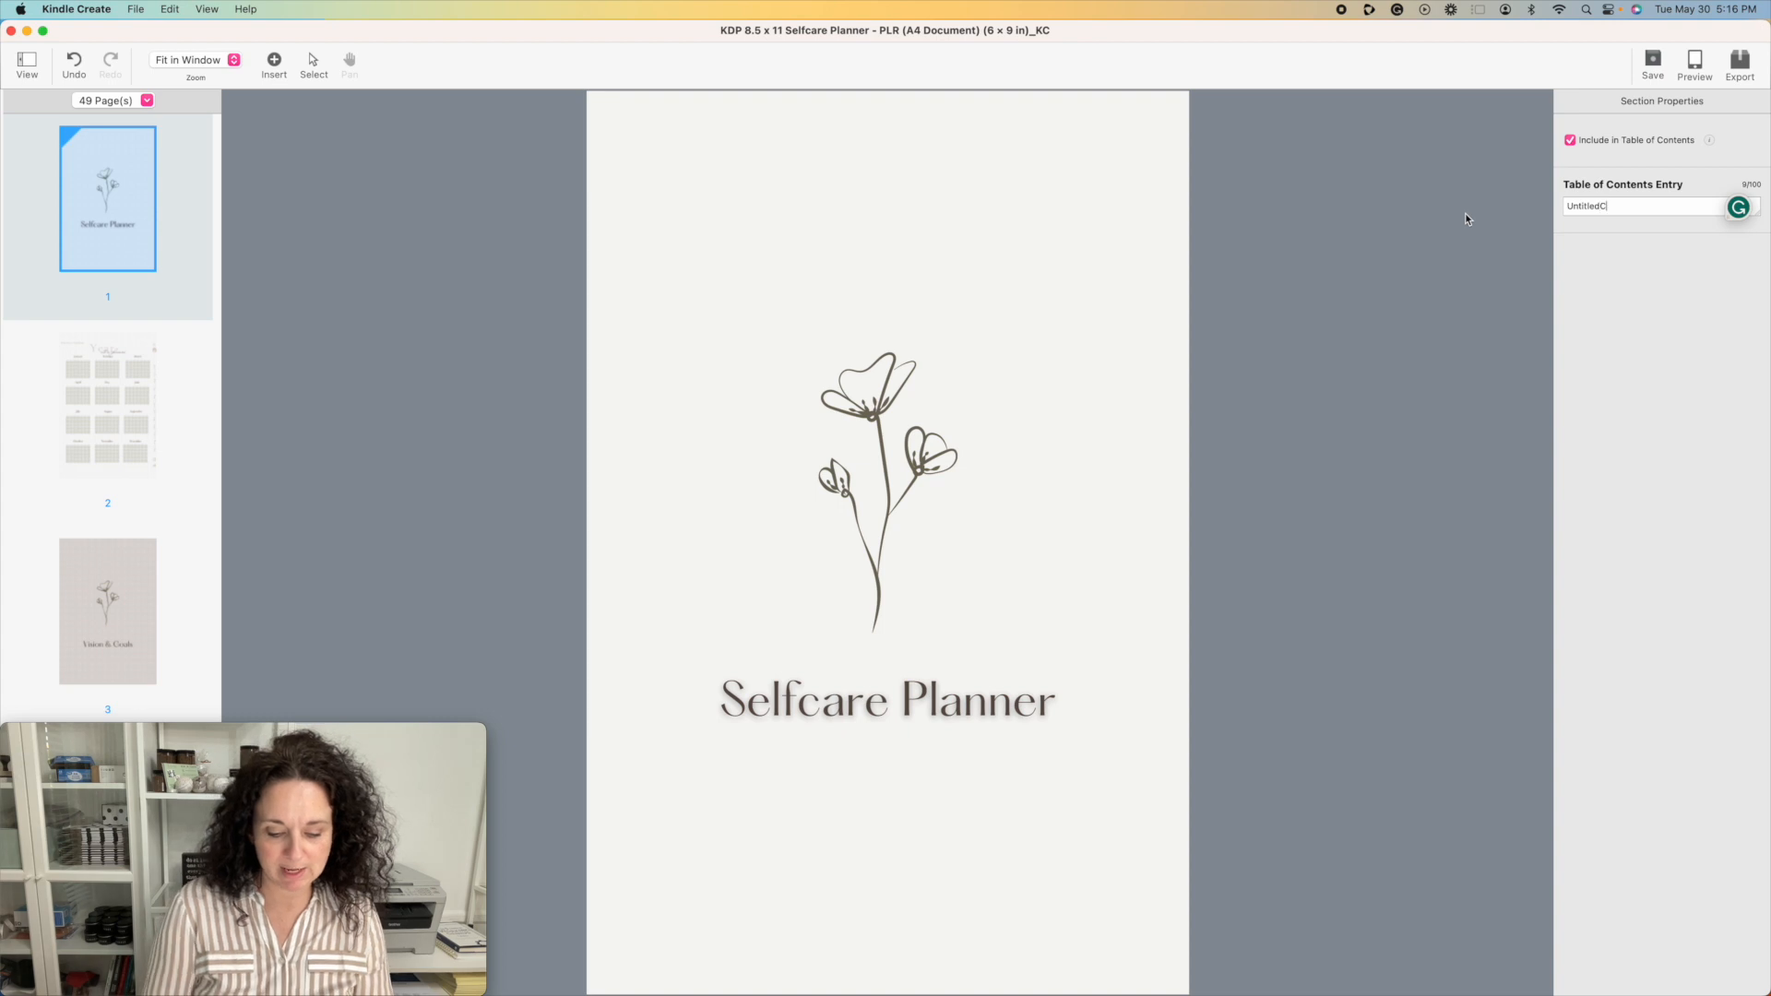
pyautogui.press('super+BackSpace')
pyautogui.write('Cover')
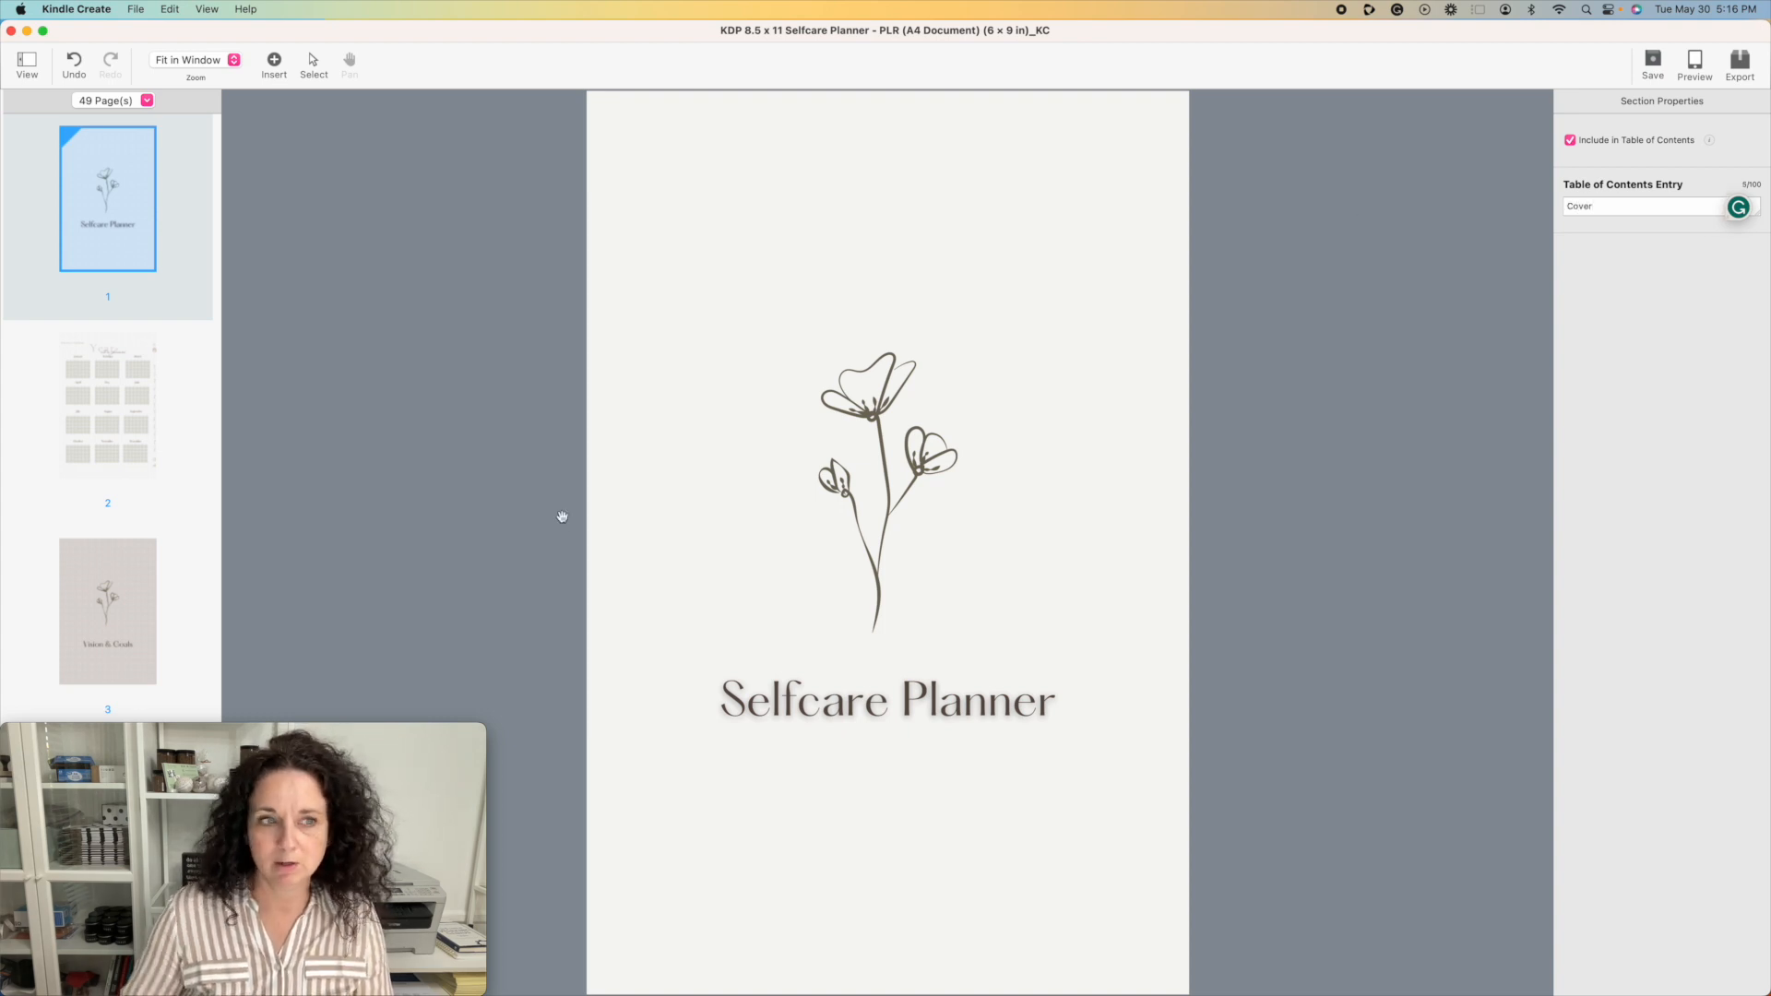
# Step: Include the yearly calendar on page 2 in the table of contents as "Year At A Glance"
pyautogui.click(108, 428)
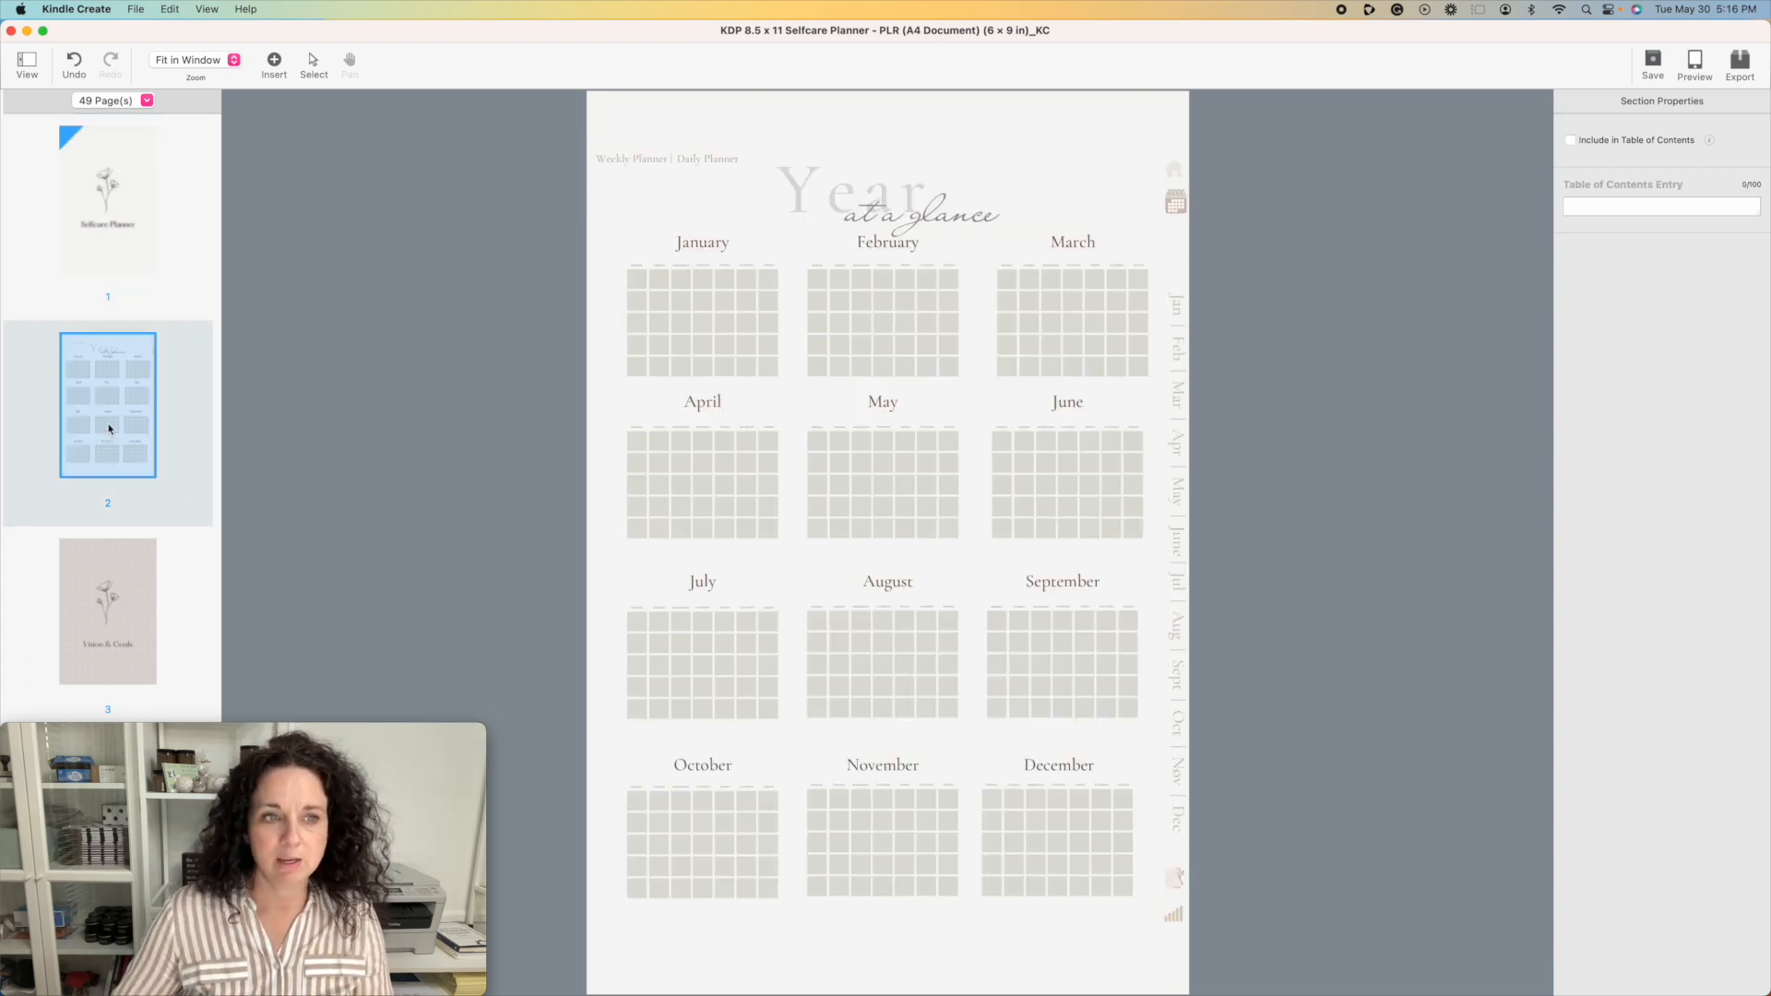
pyautogui.click(1569, 140)
pyautogui.doubleClick(1616, 203)
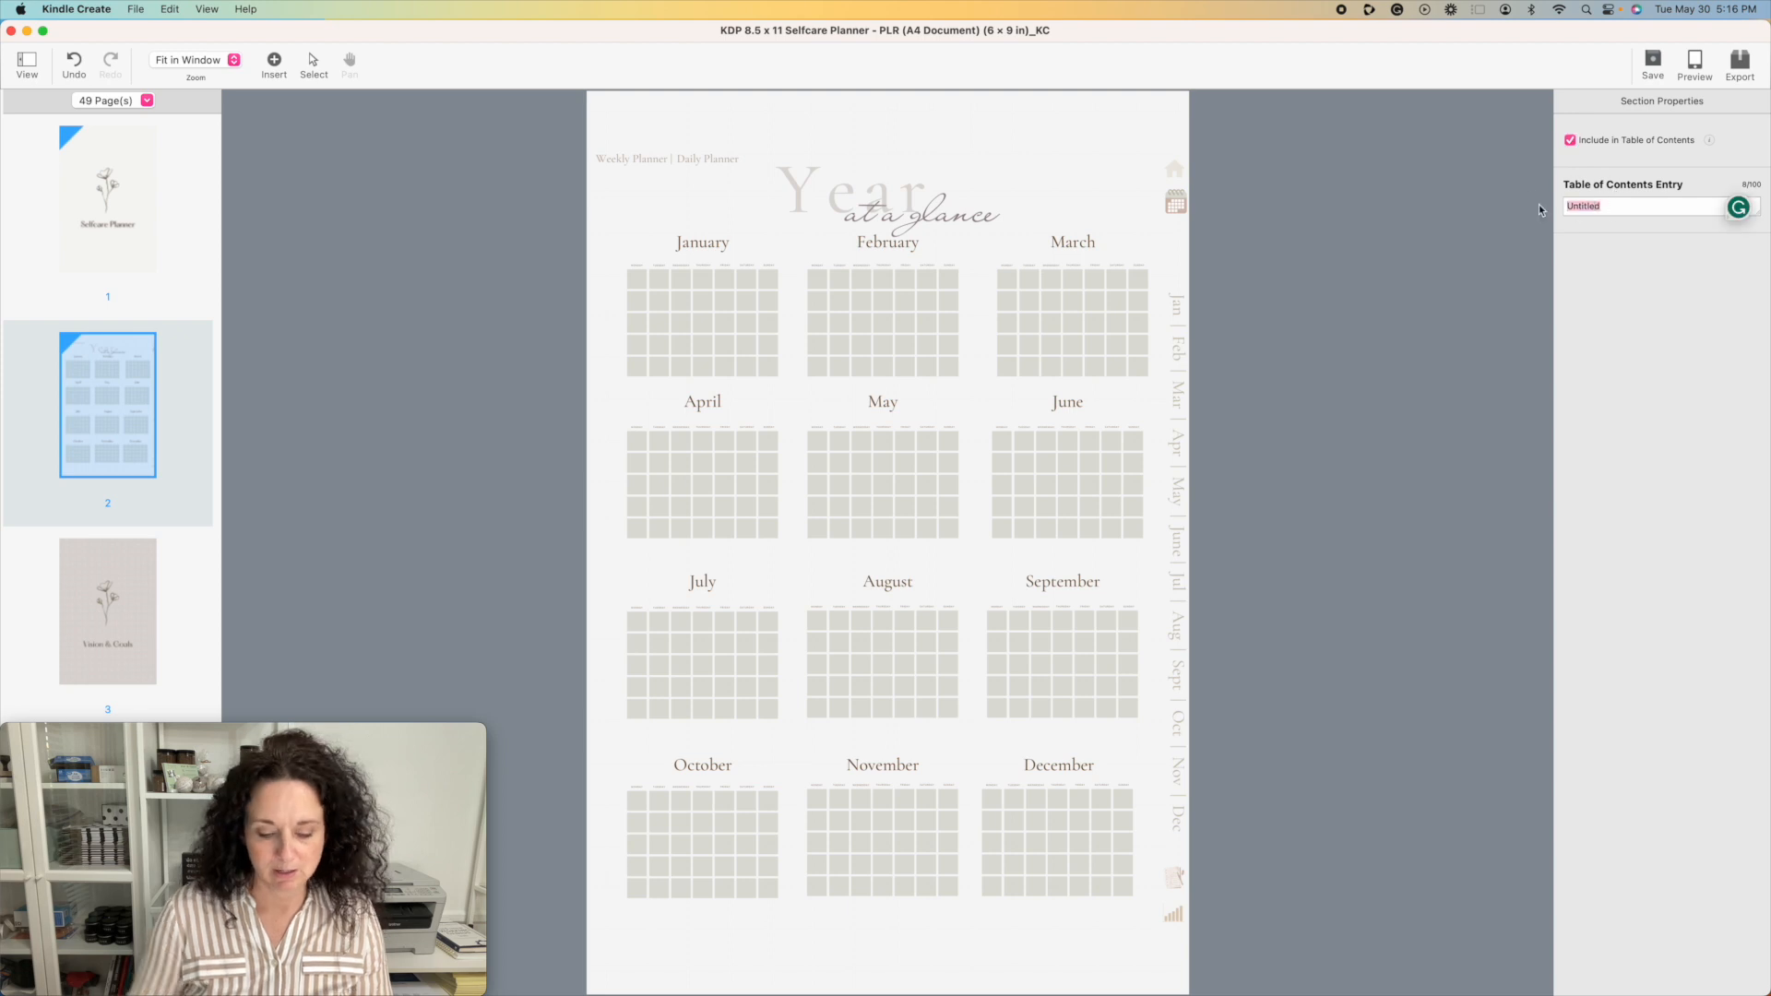
pyautogui.write('Year At A Glance')
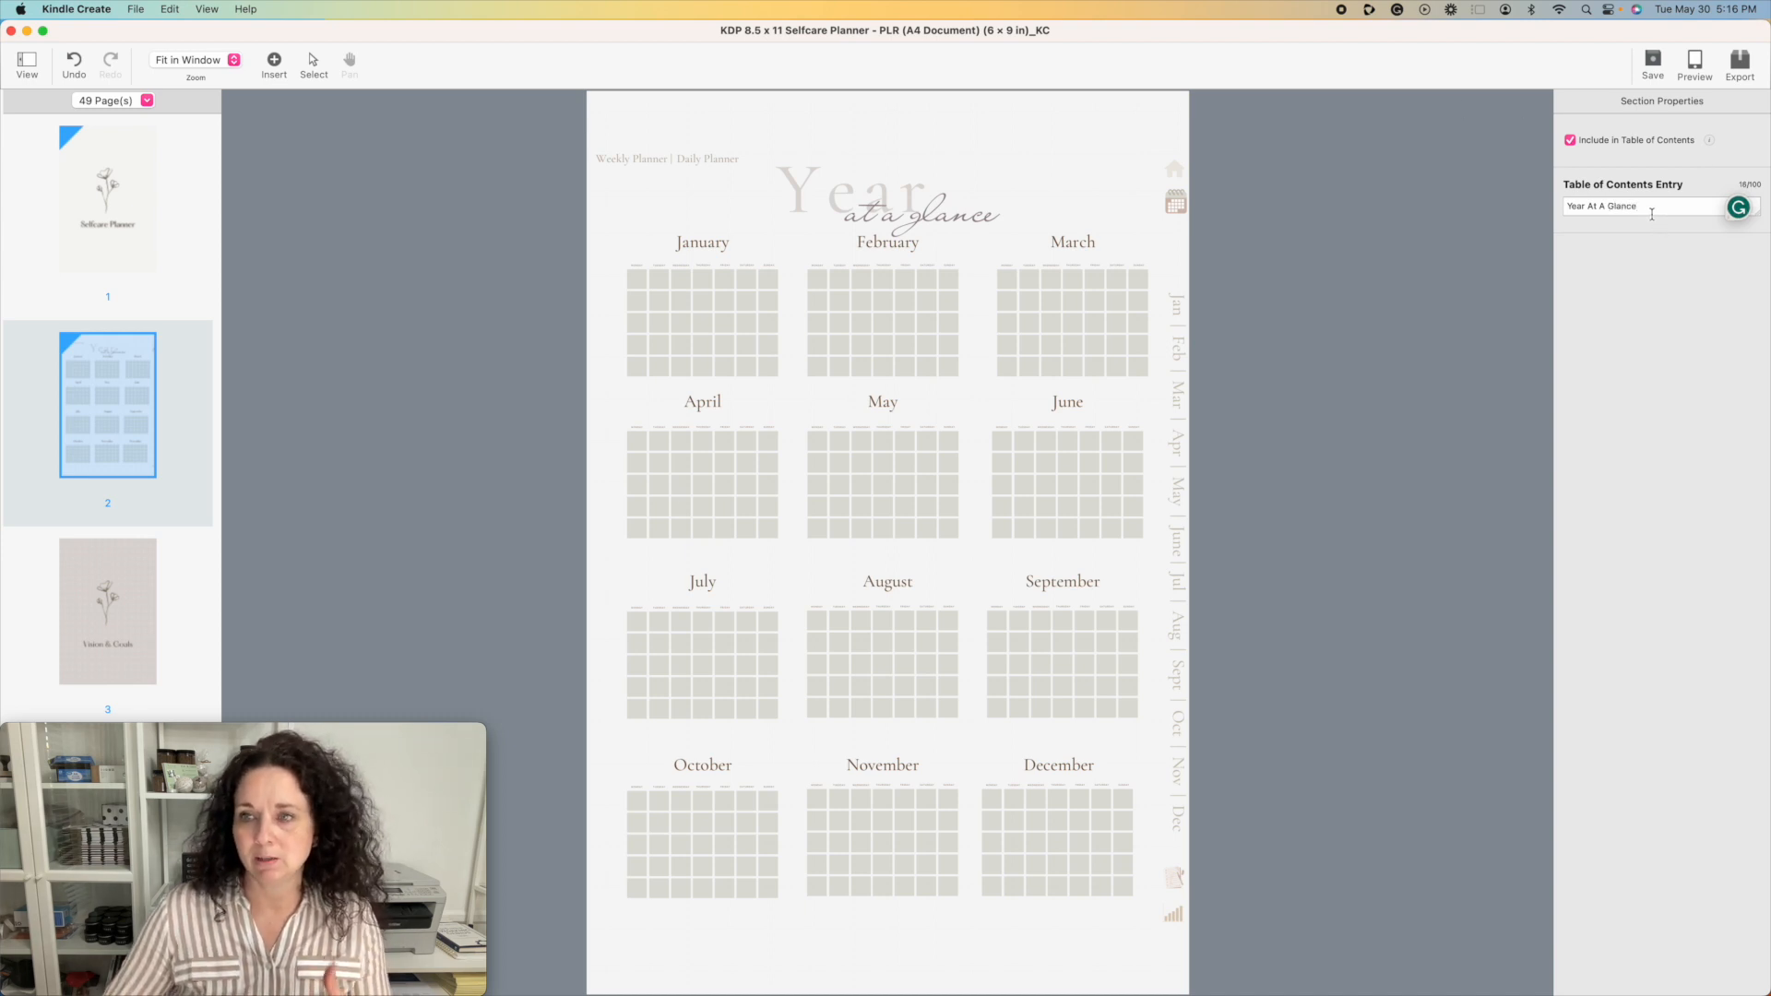
# Step: Include page 3 in the table of contents with the entry "Vision & Goals"
pyautogui.click(109, 609)
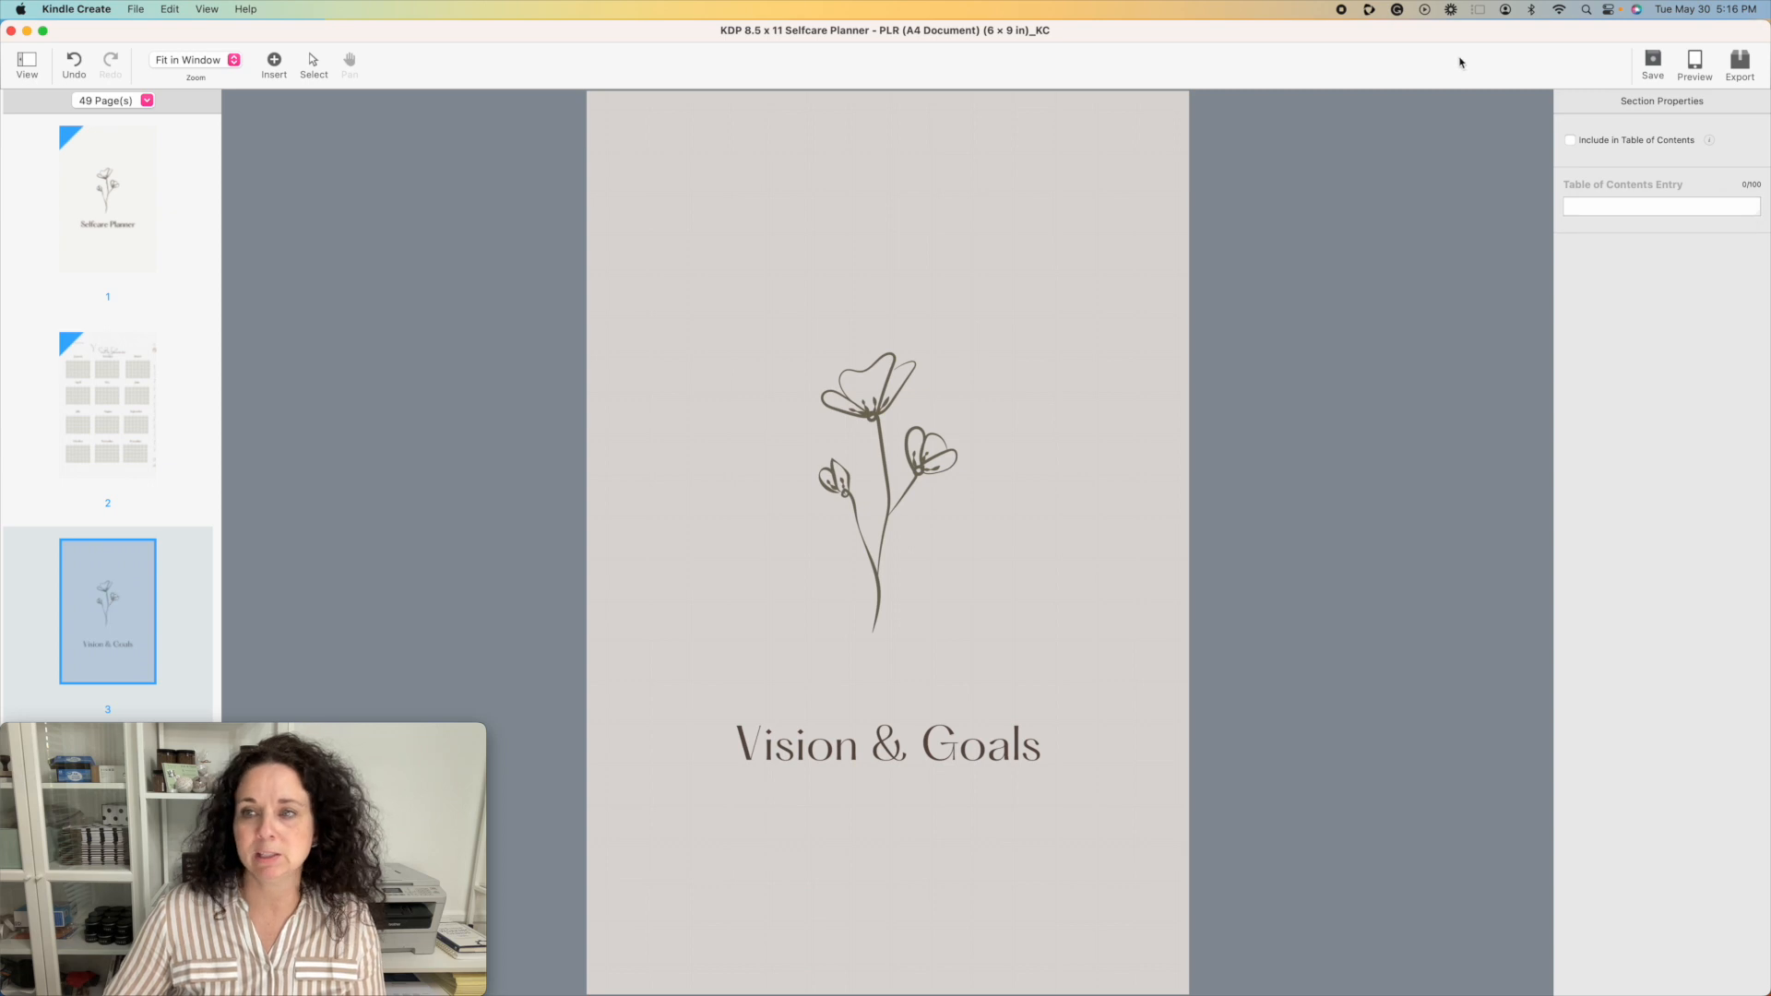
pyautogui.click(1569, 141)
pyautogui.moveTo(1621, 206); pyautogui.dragTo(1554, 210)
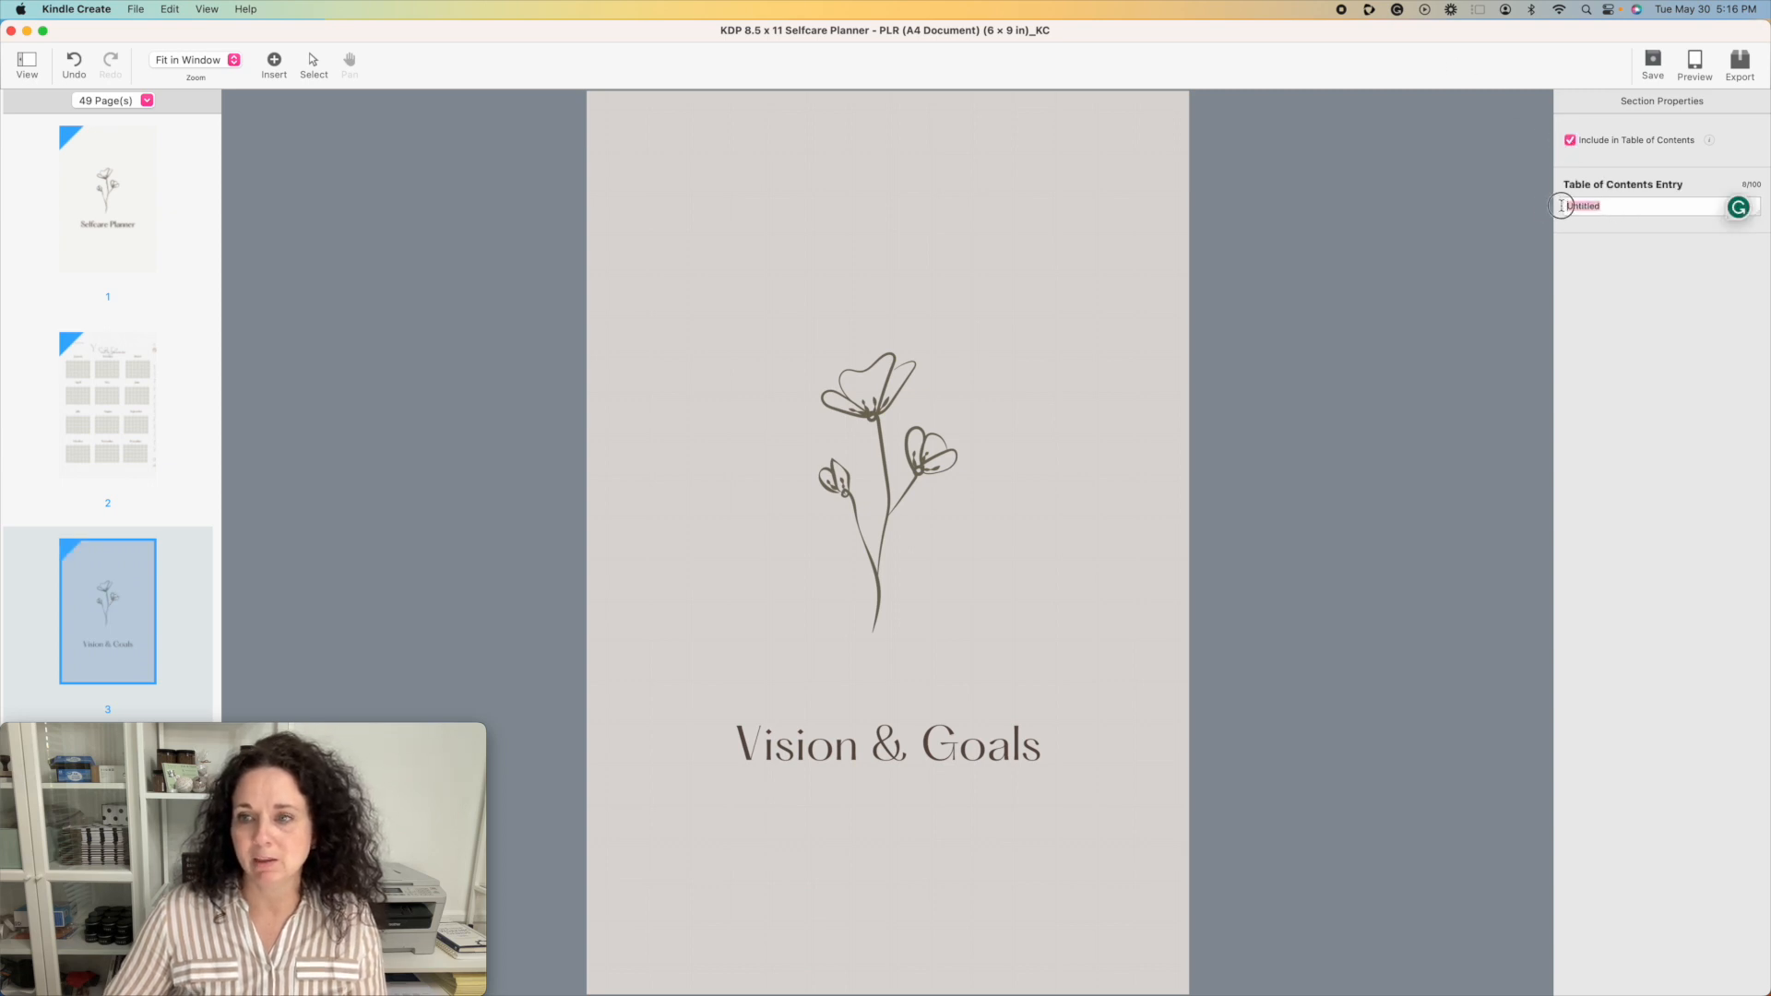
pyautogui.write('Vision')
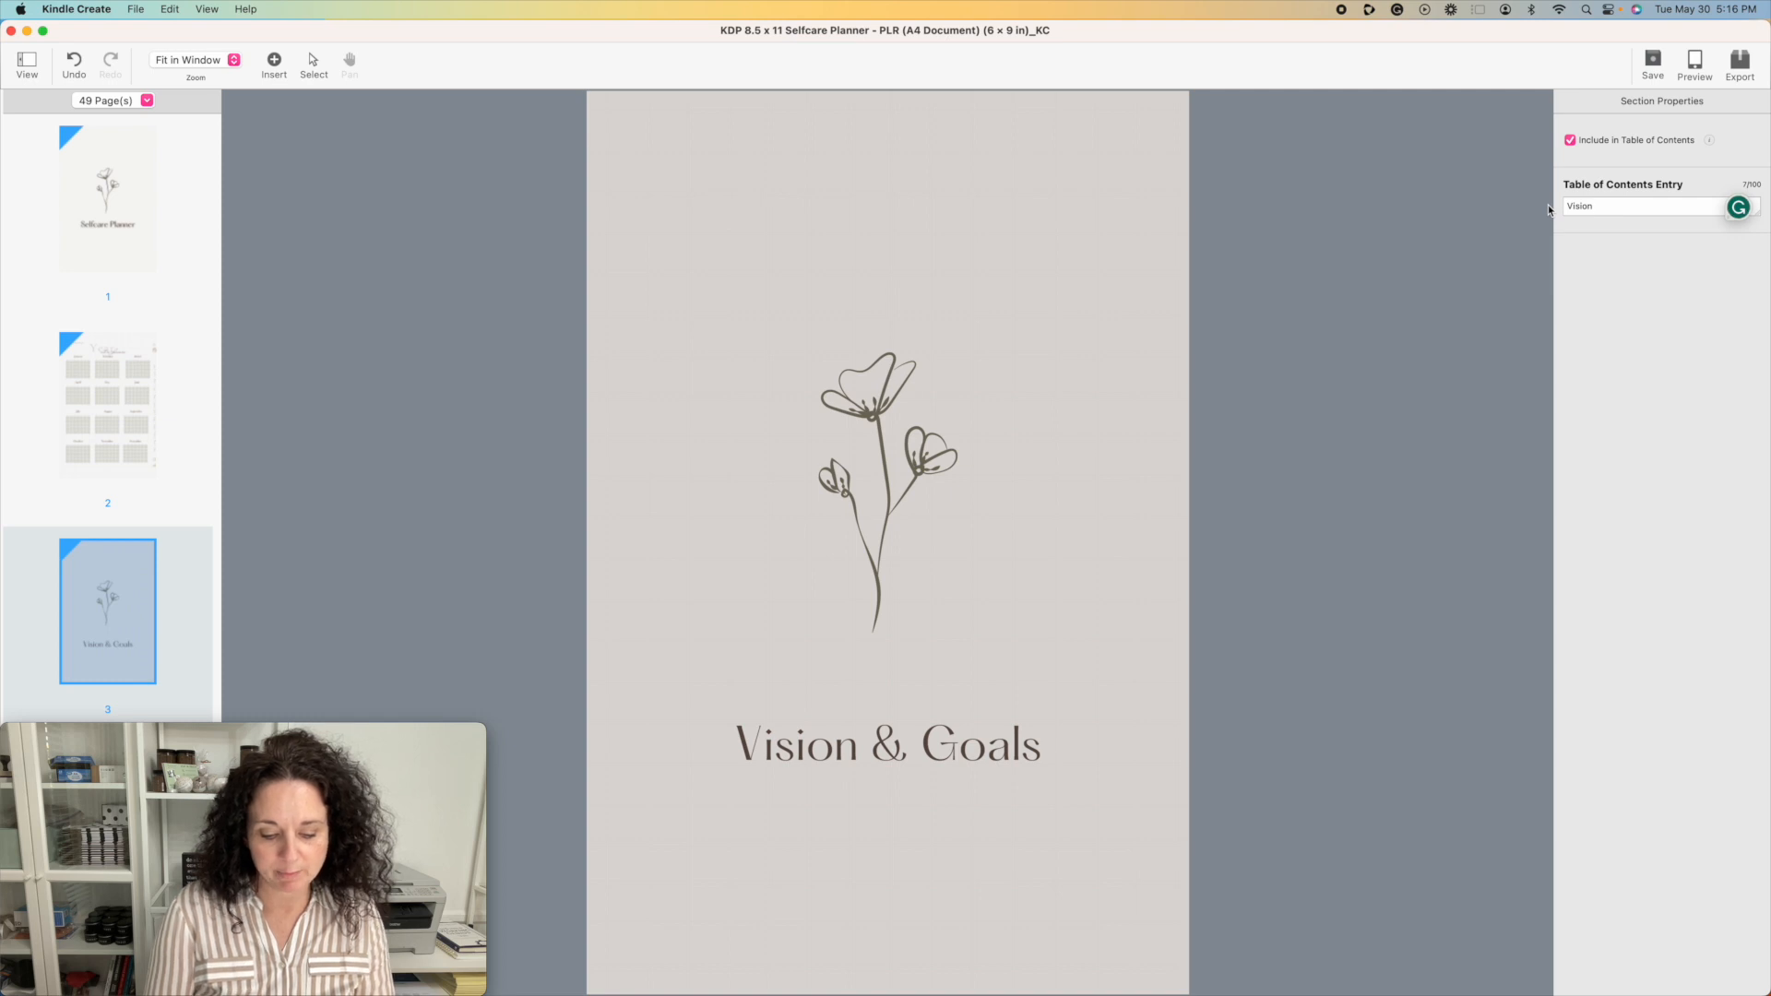
pyautogui.write(' & Goals')
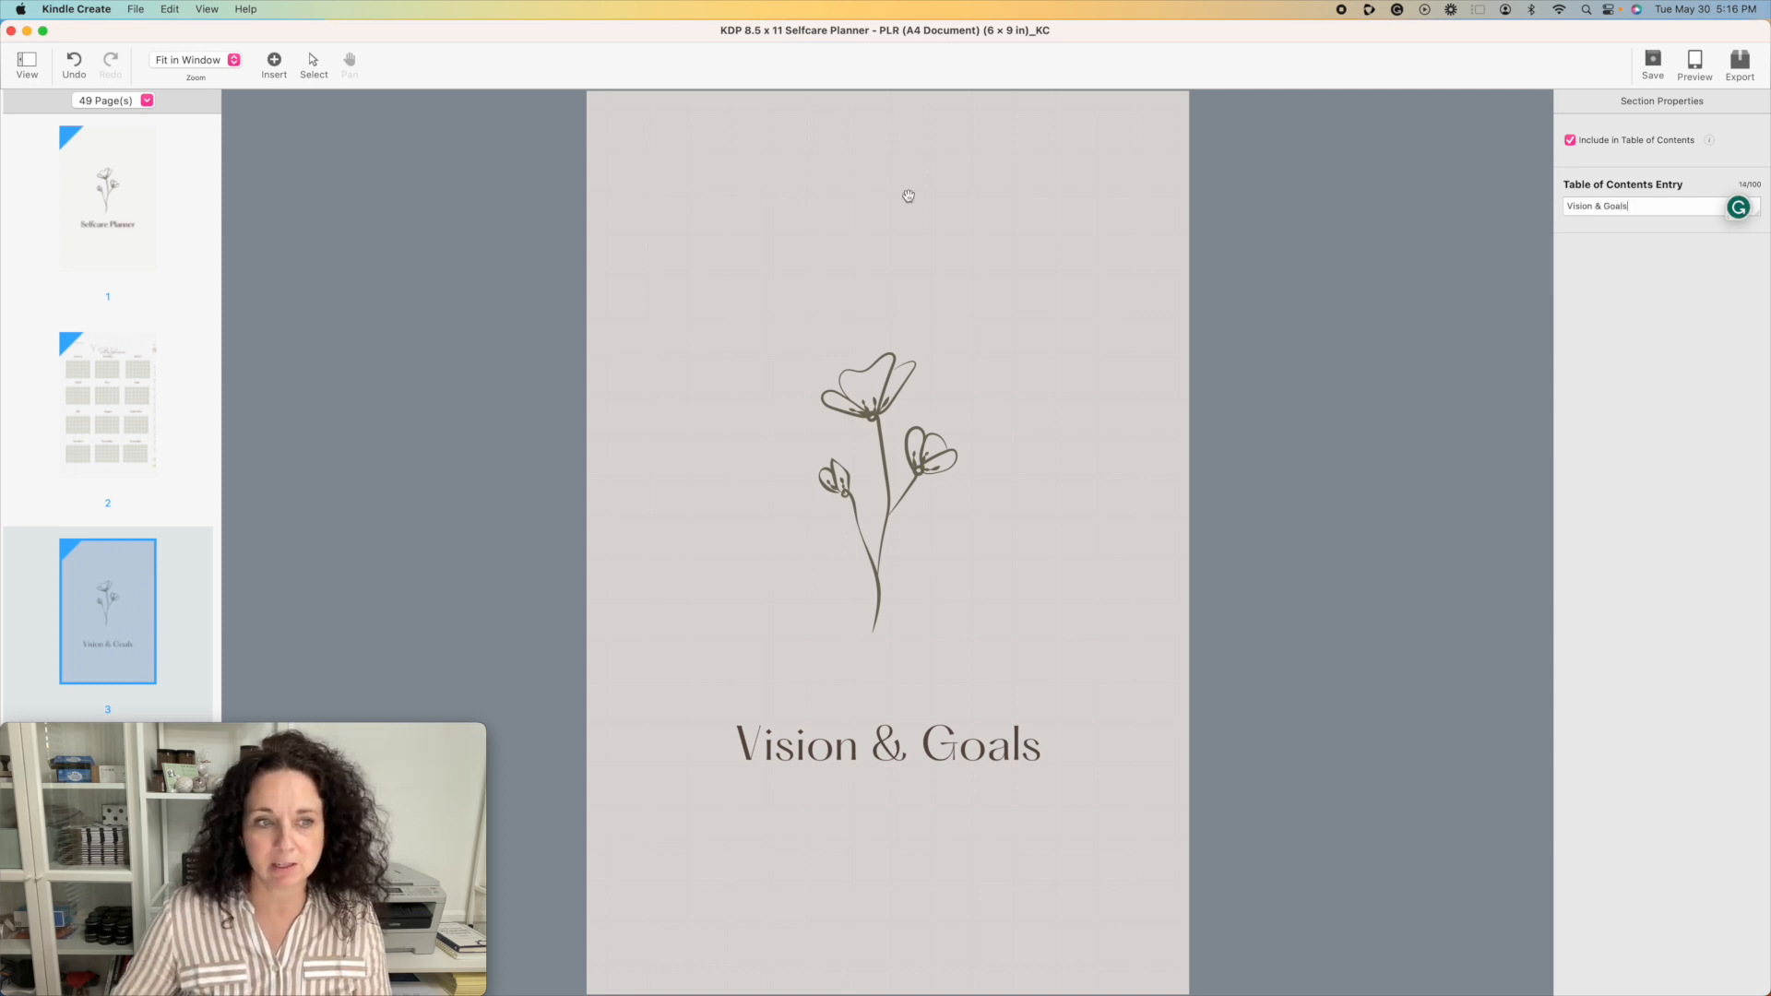
# Step: Include the vision board on page 4 in the table of contents as "Vision Board 2"
pyautogui.scroll(-6, 158, 512)
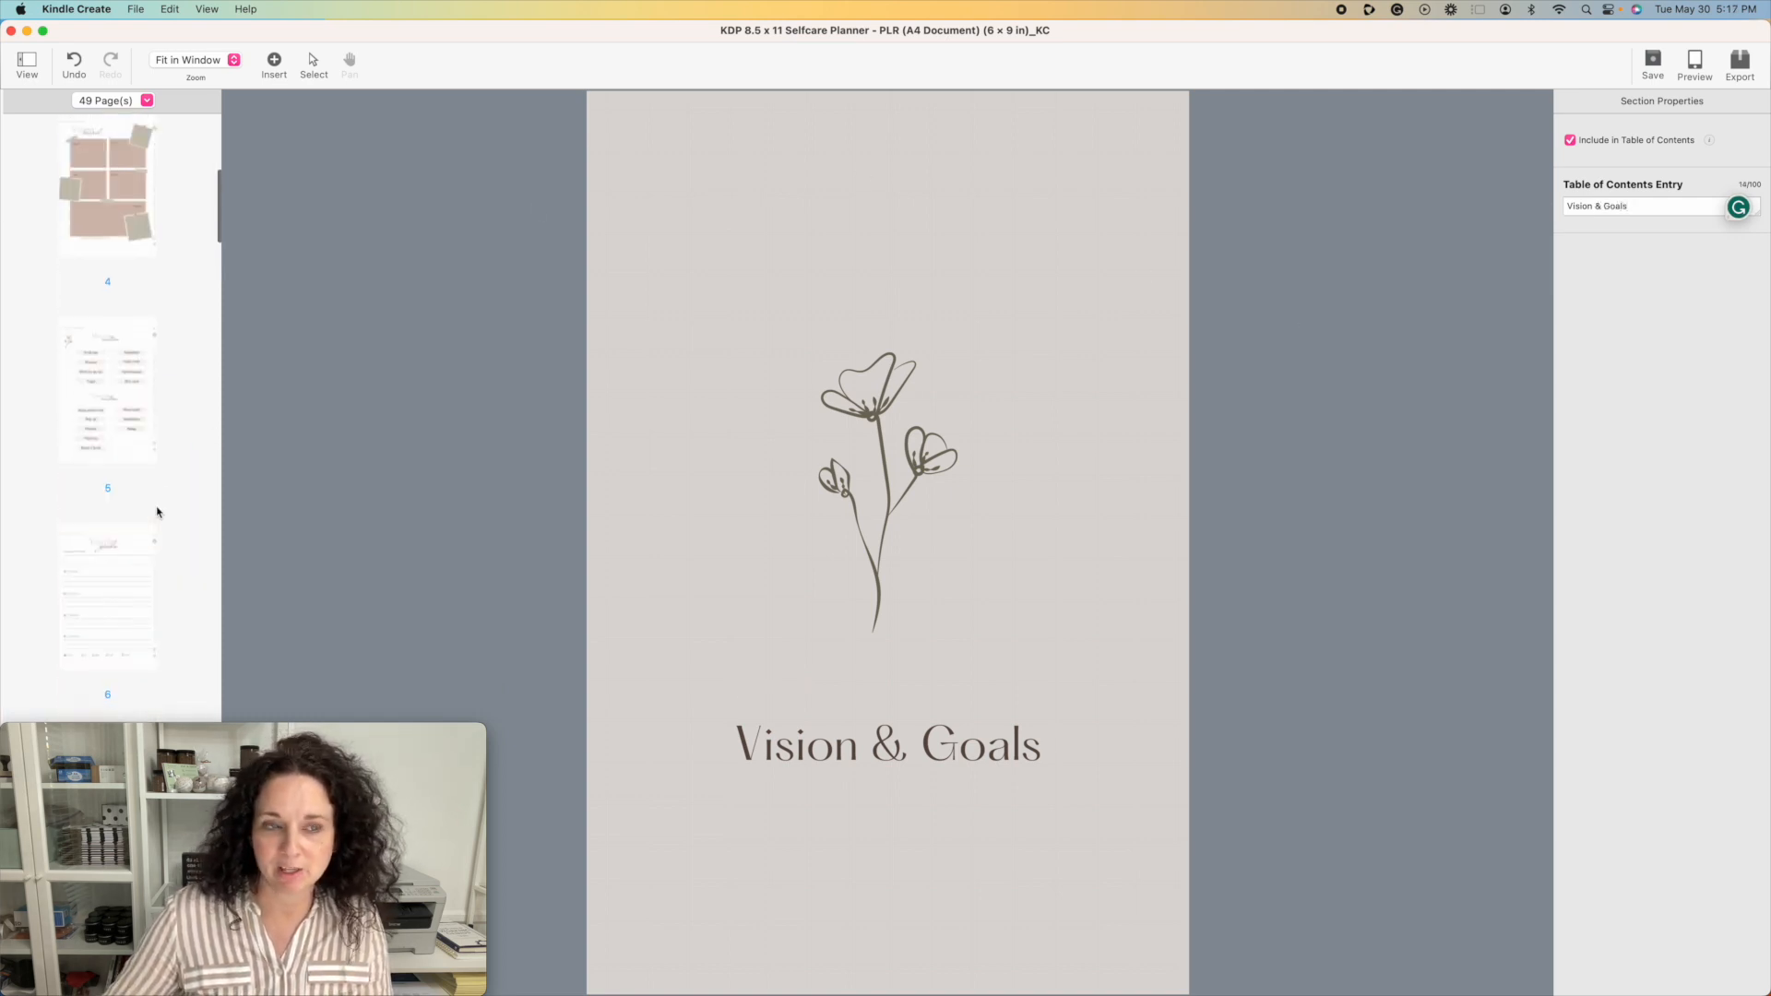
pyautogui.scroll(3, 157, 510)
pyautogui.click(103, 497)
pyautogui.click(1570, 140)
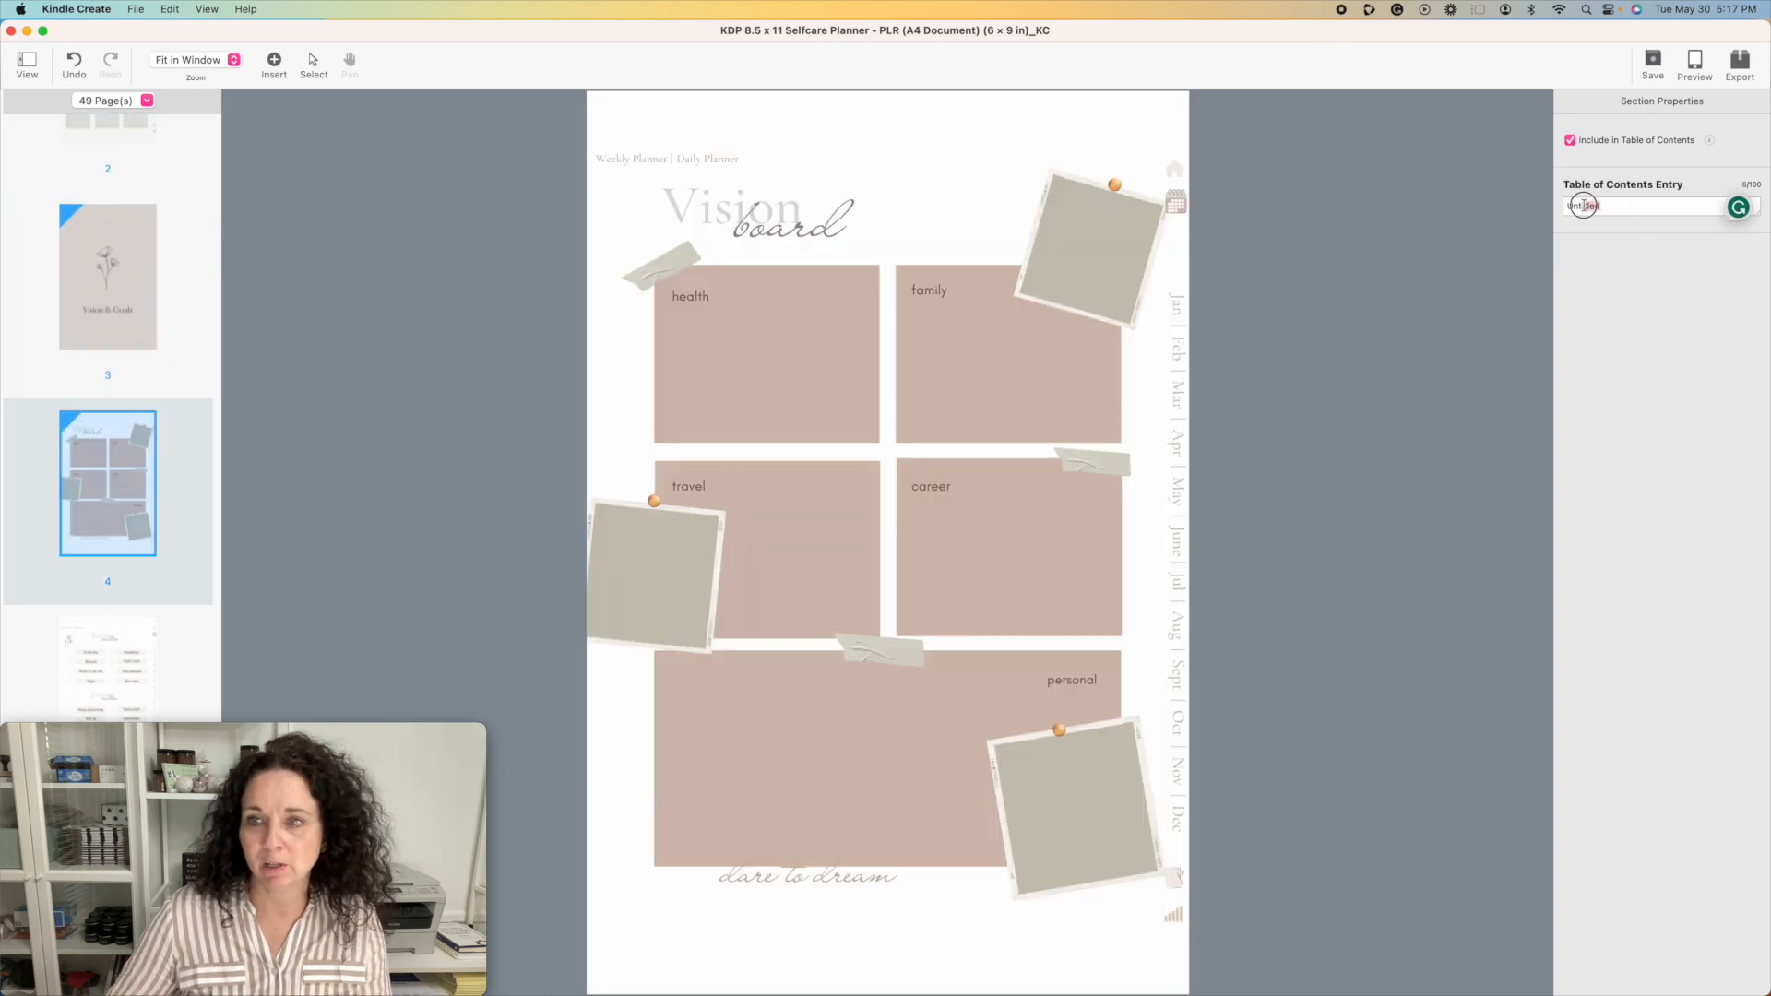
pyautogui.doubleClick(1569, 205)
pyautogui.write('Visiona Board 2')
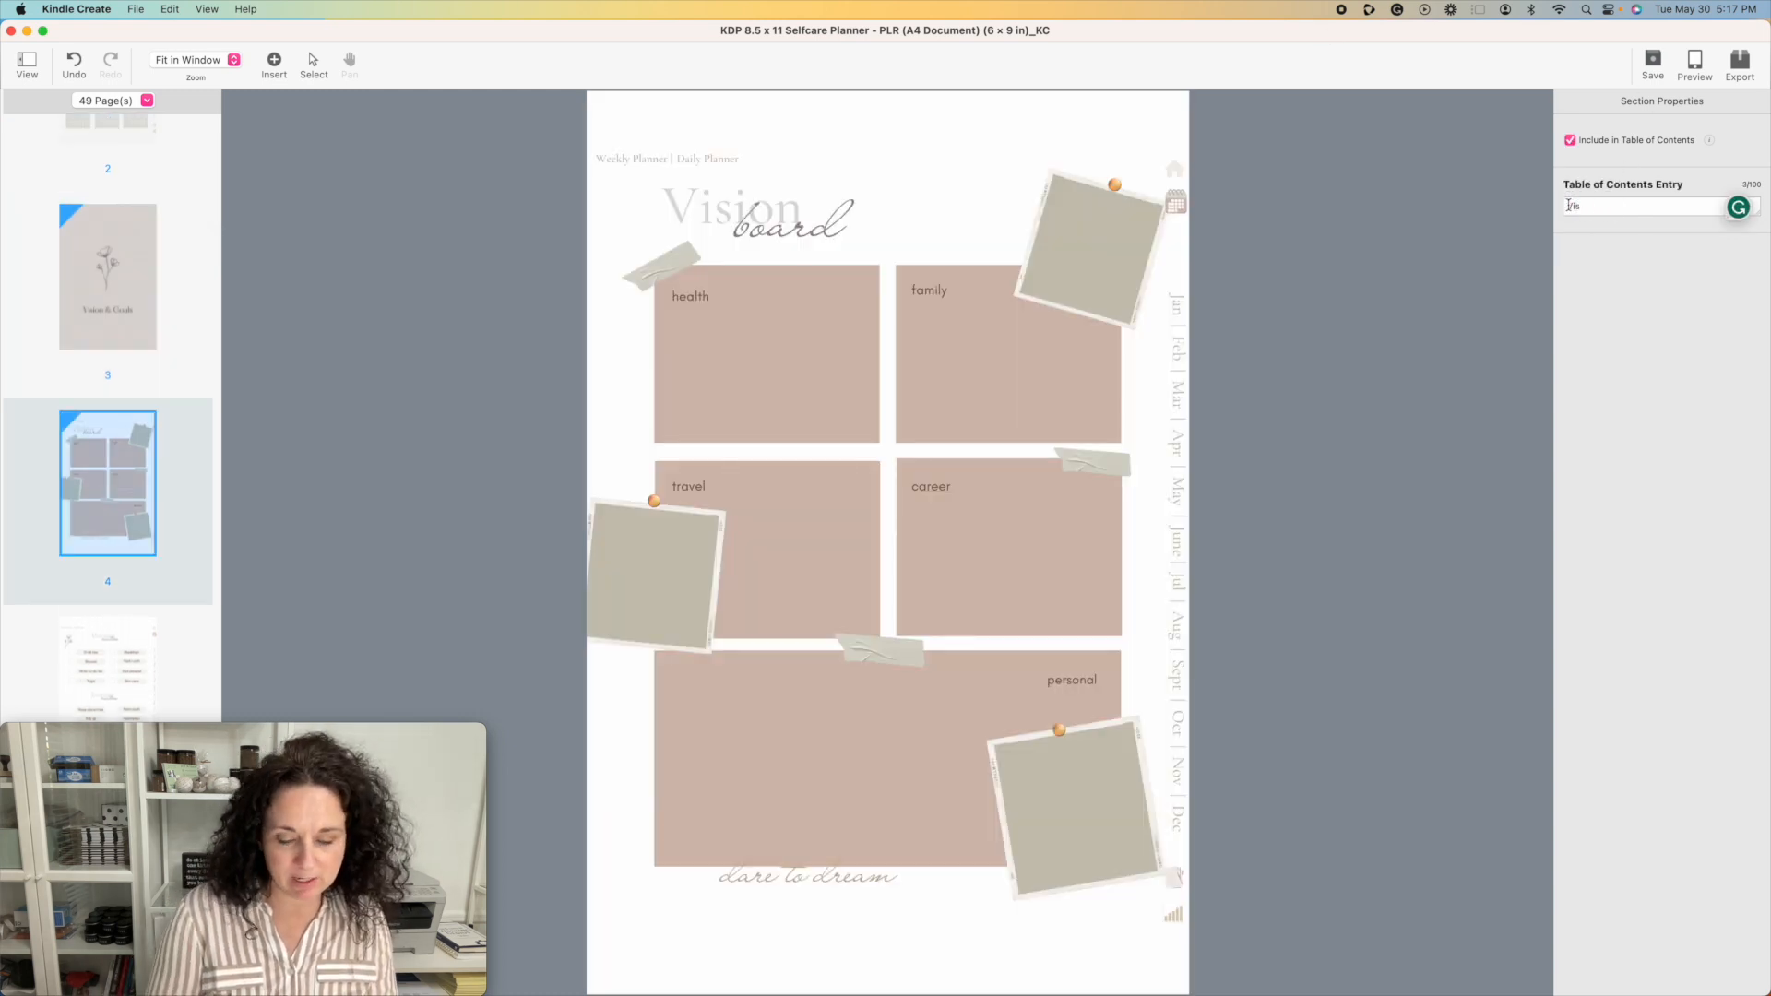
pyautogui.moveTo(1572, 206)
pyautogui.click(1625, 293)
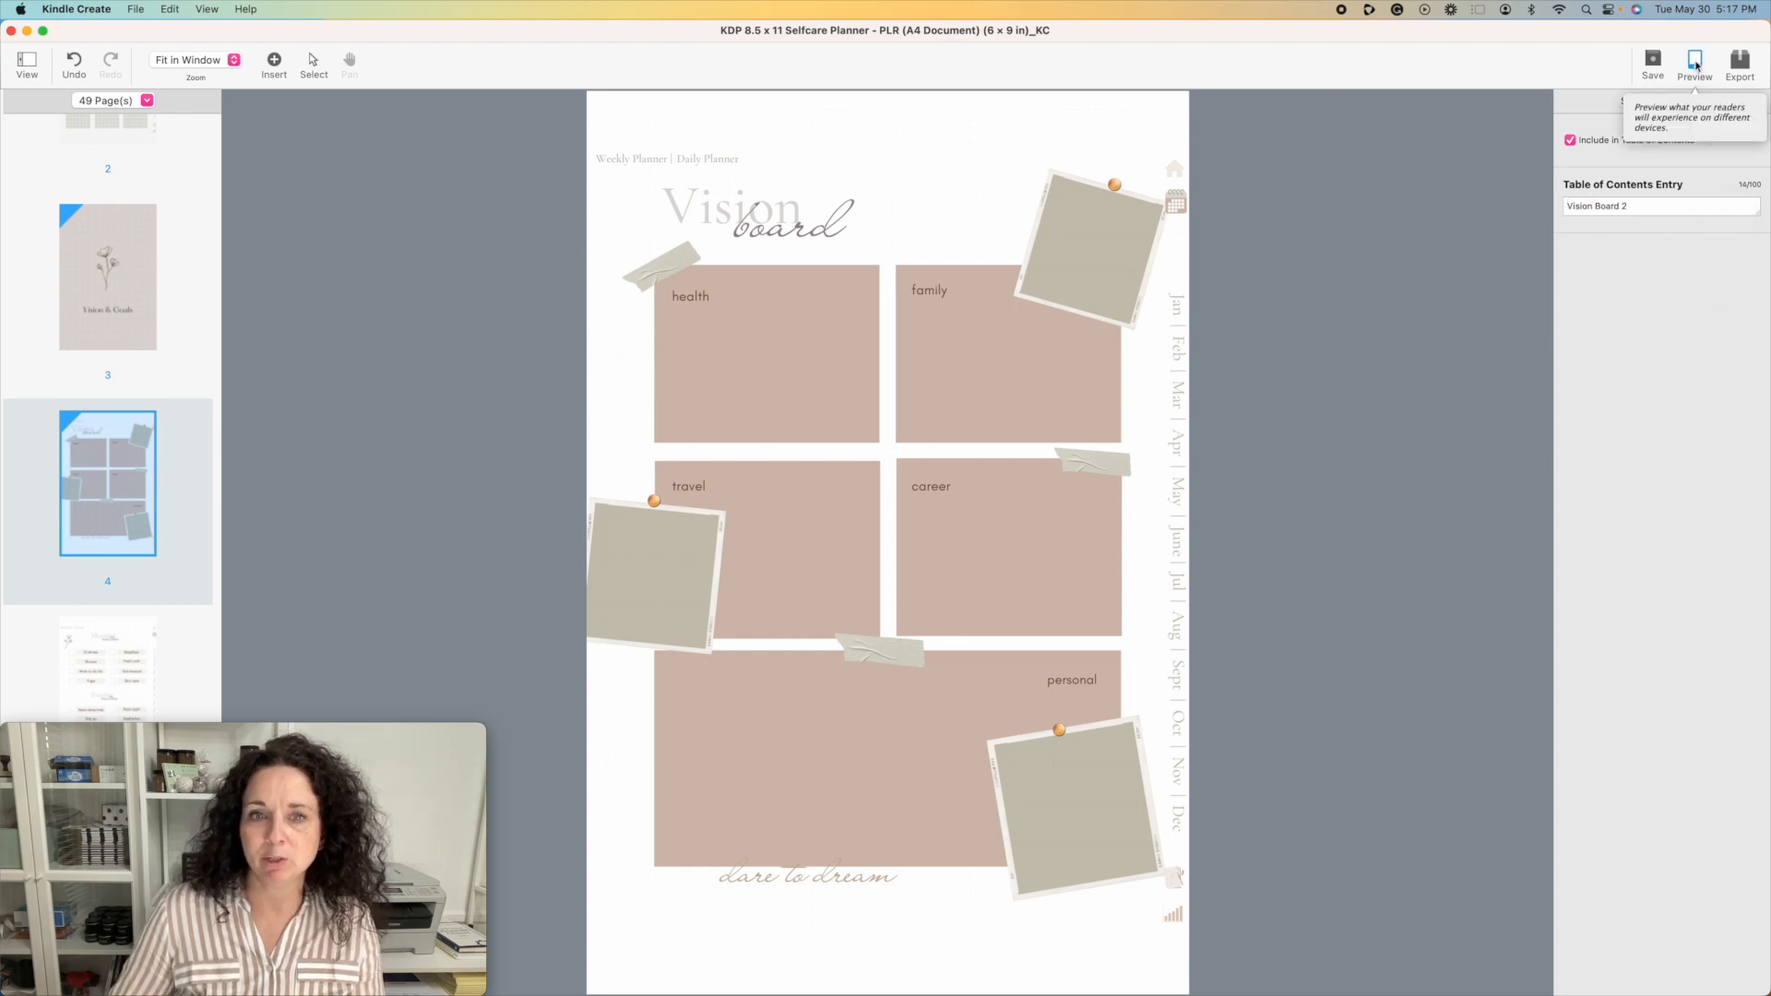
# Step: Preview the planner as readers will see it, including its table of contents
pyautogui.click(1695, 62)
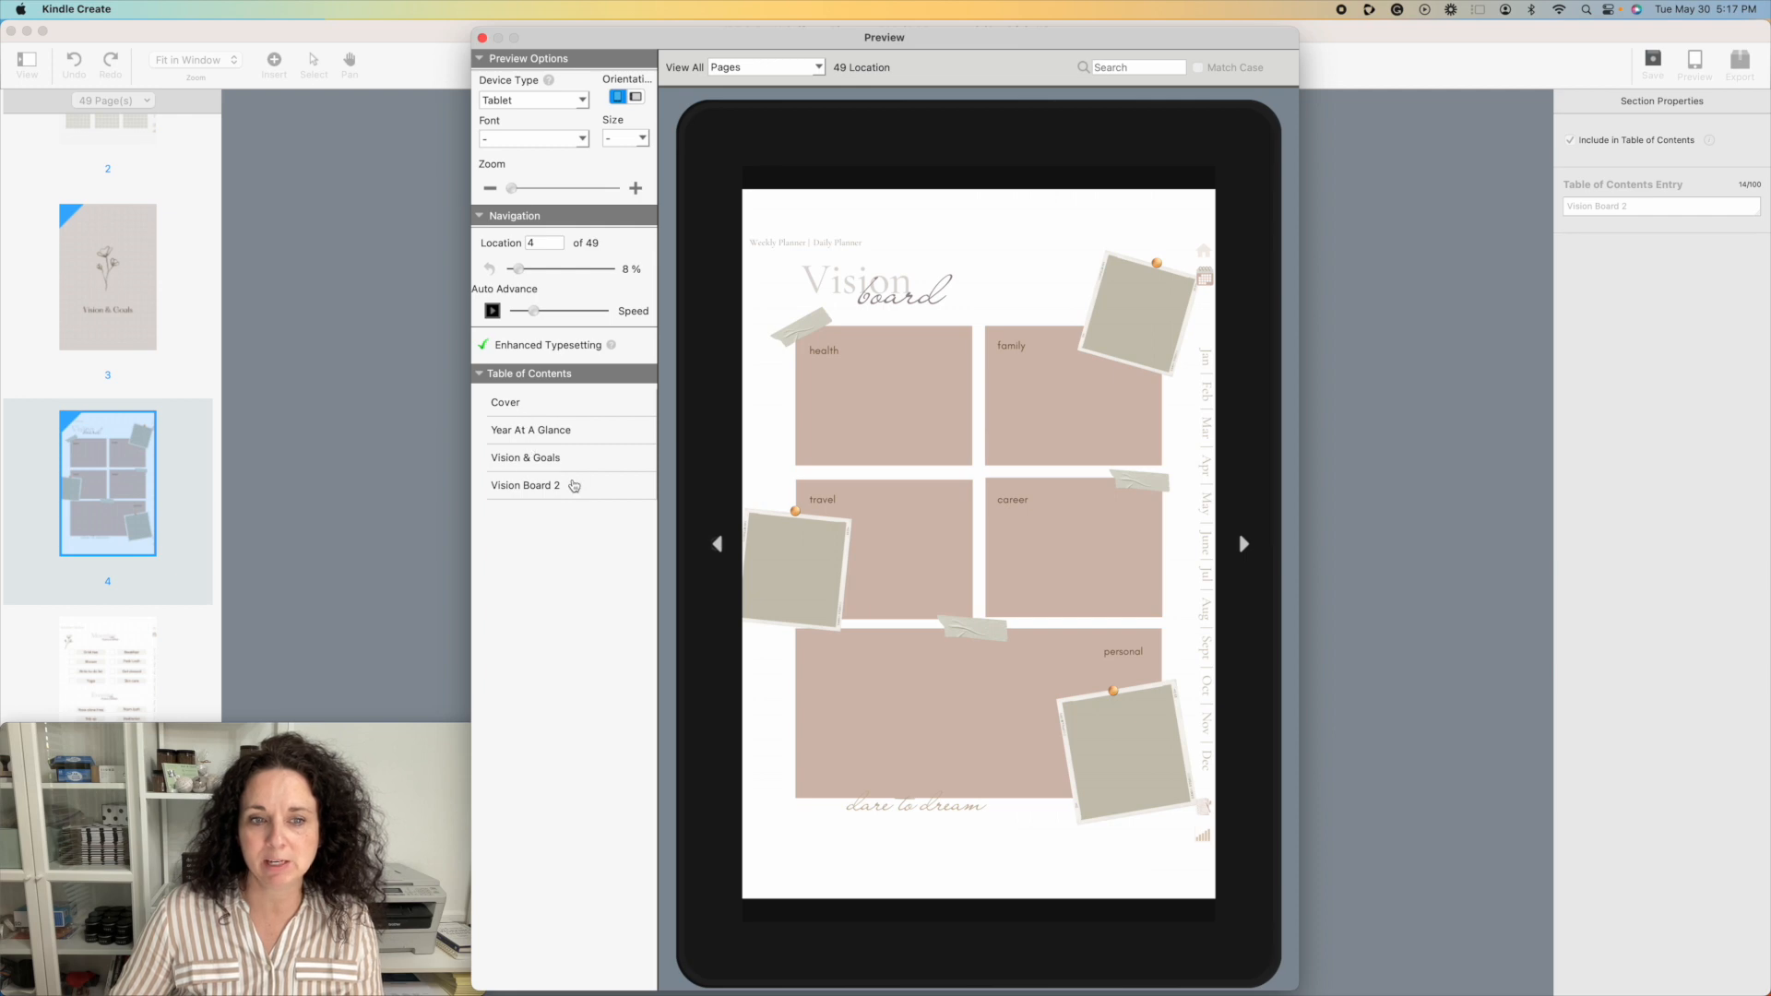
# Step: Page through the planner preview from the vision board to the weekly planner page, and close the preview
pyautogui.click(1244, 544)
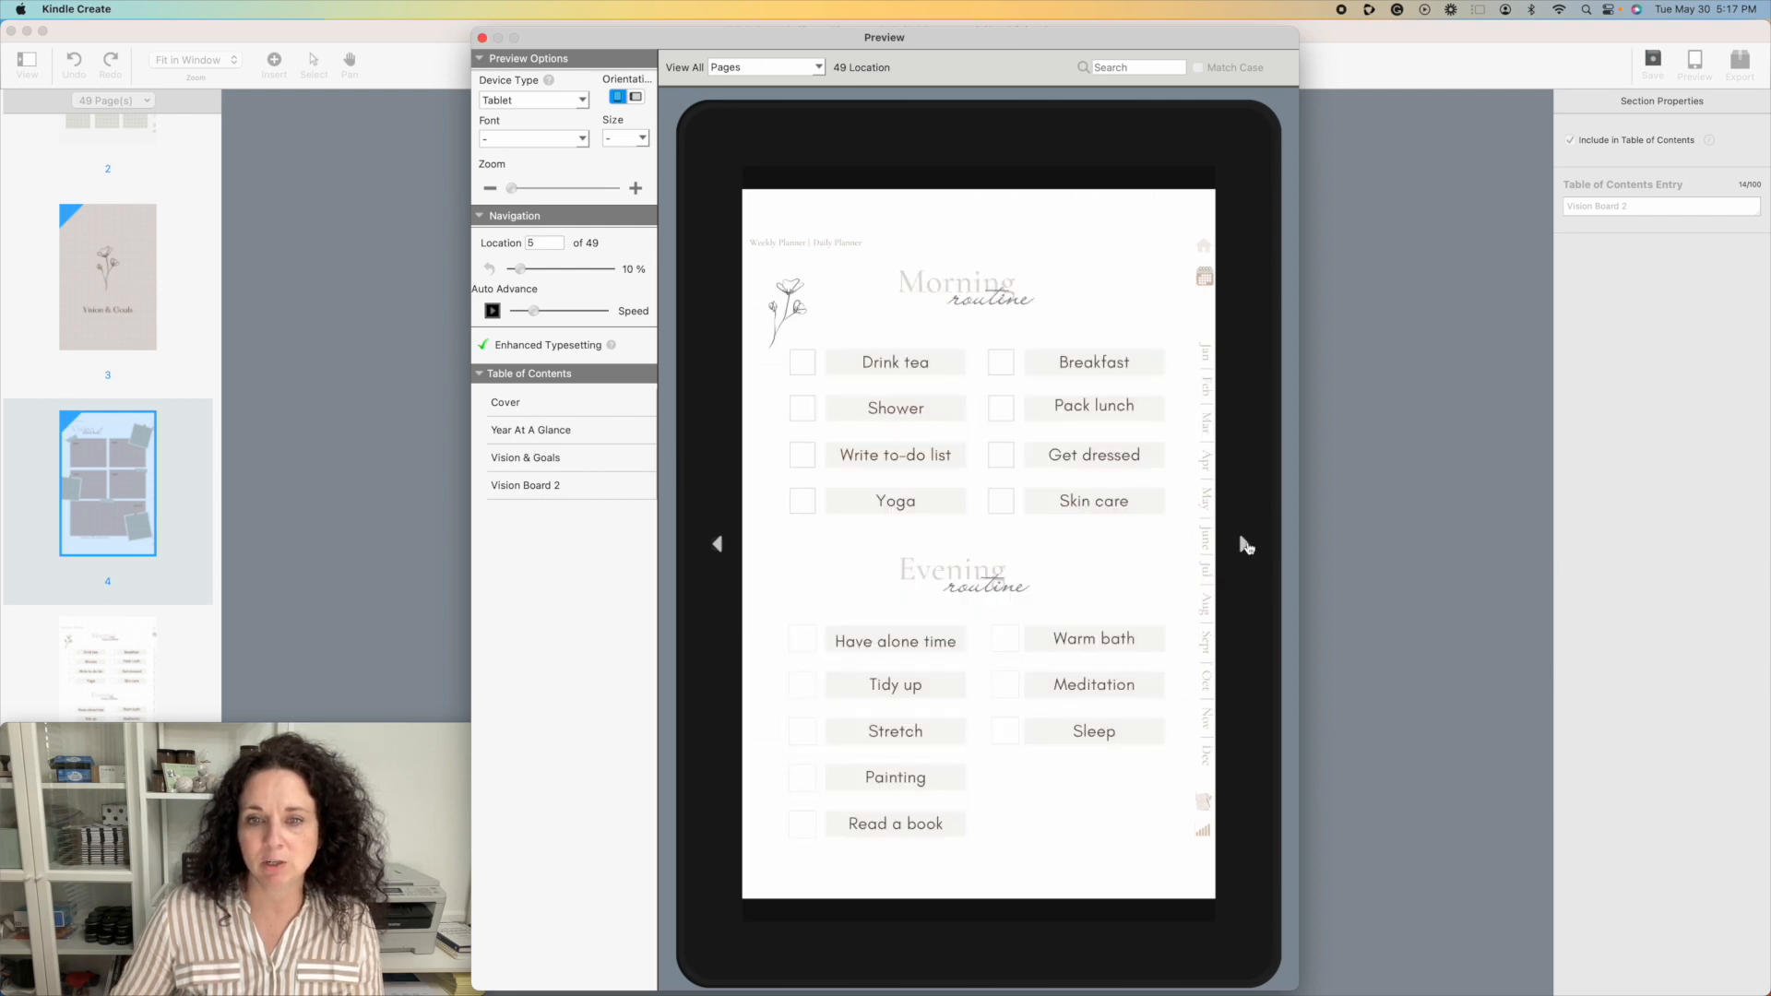
pyautogui.click(1244, 544)
pyautogui.click(1244, 544)
pyautogui.click(1245, 545)
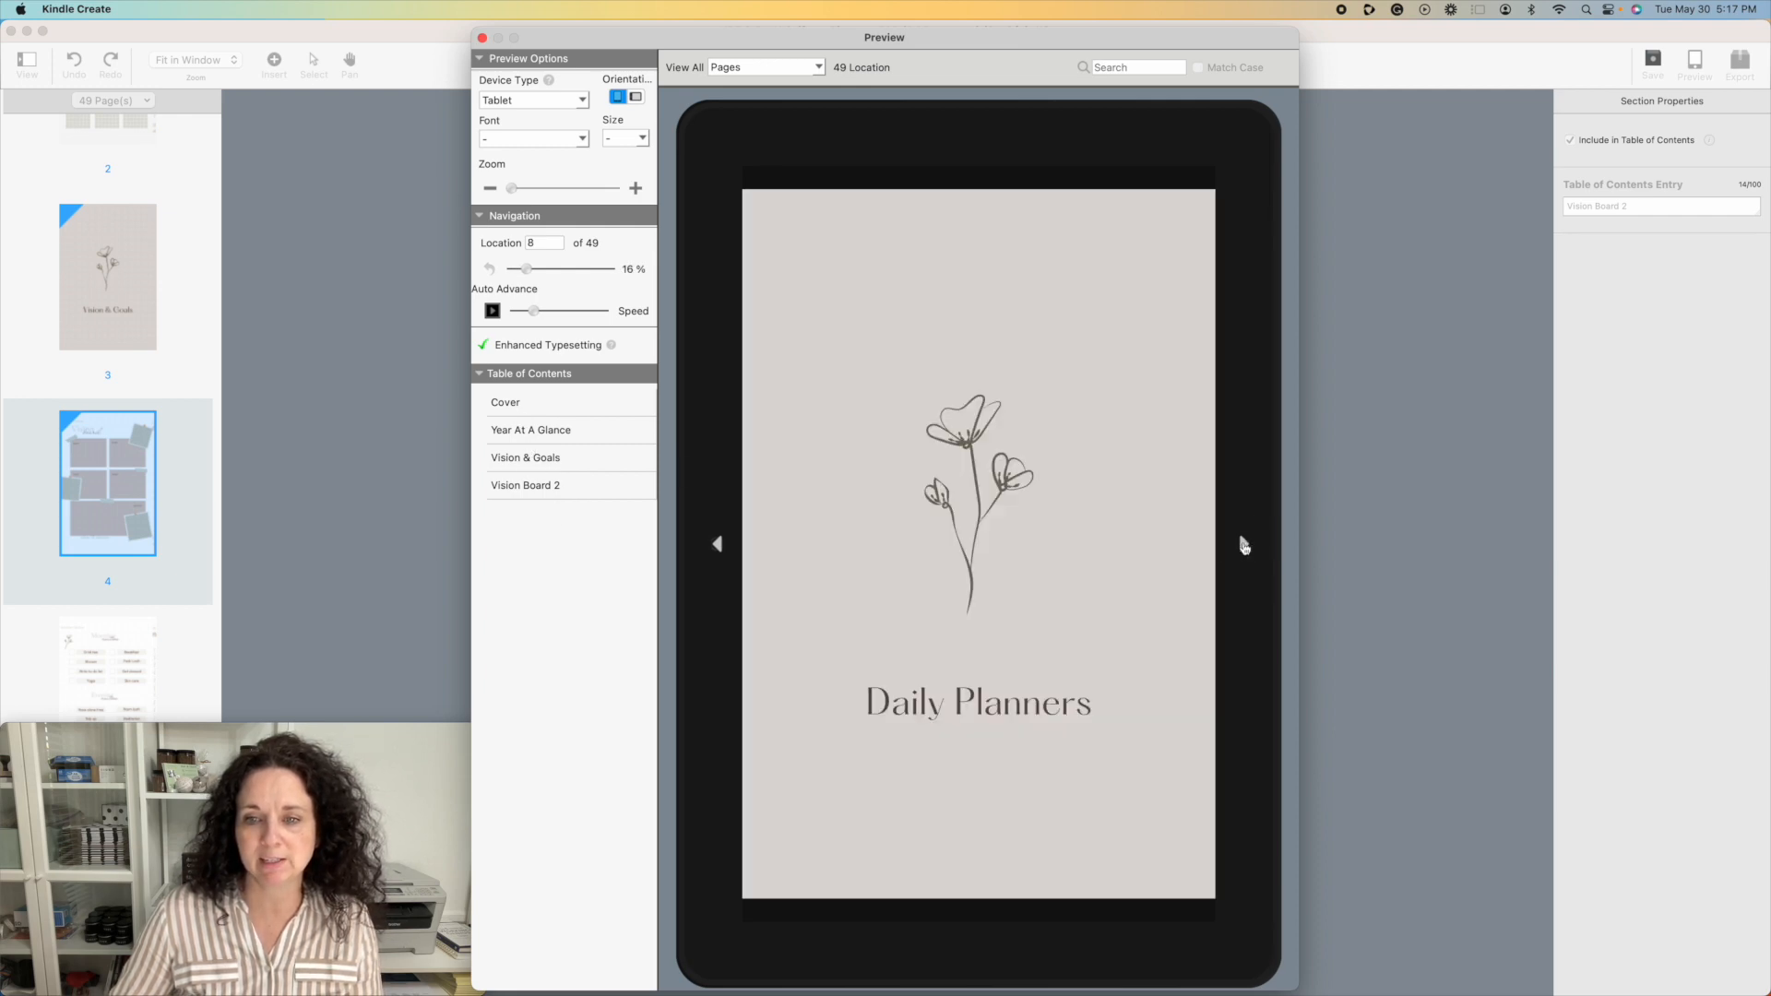
pyautogui.click(1245, 545)
pyautogui.click(1245, 545)
pyautogui.click(1245, 545)
pyautogui.click(1244, 544)
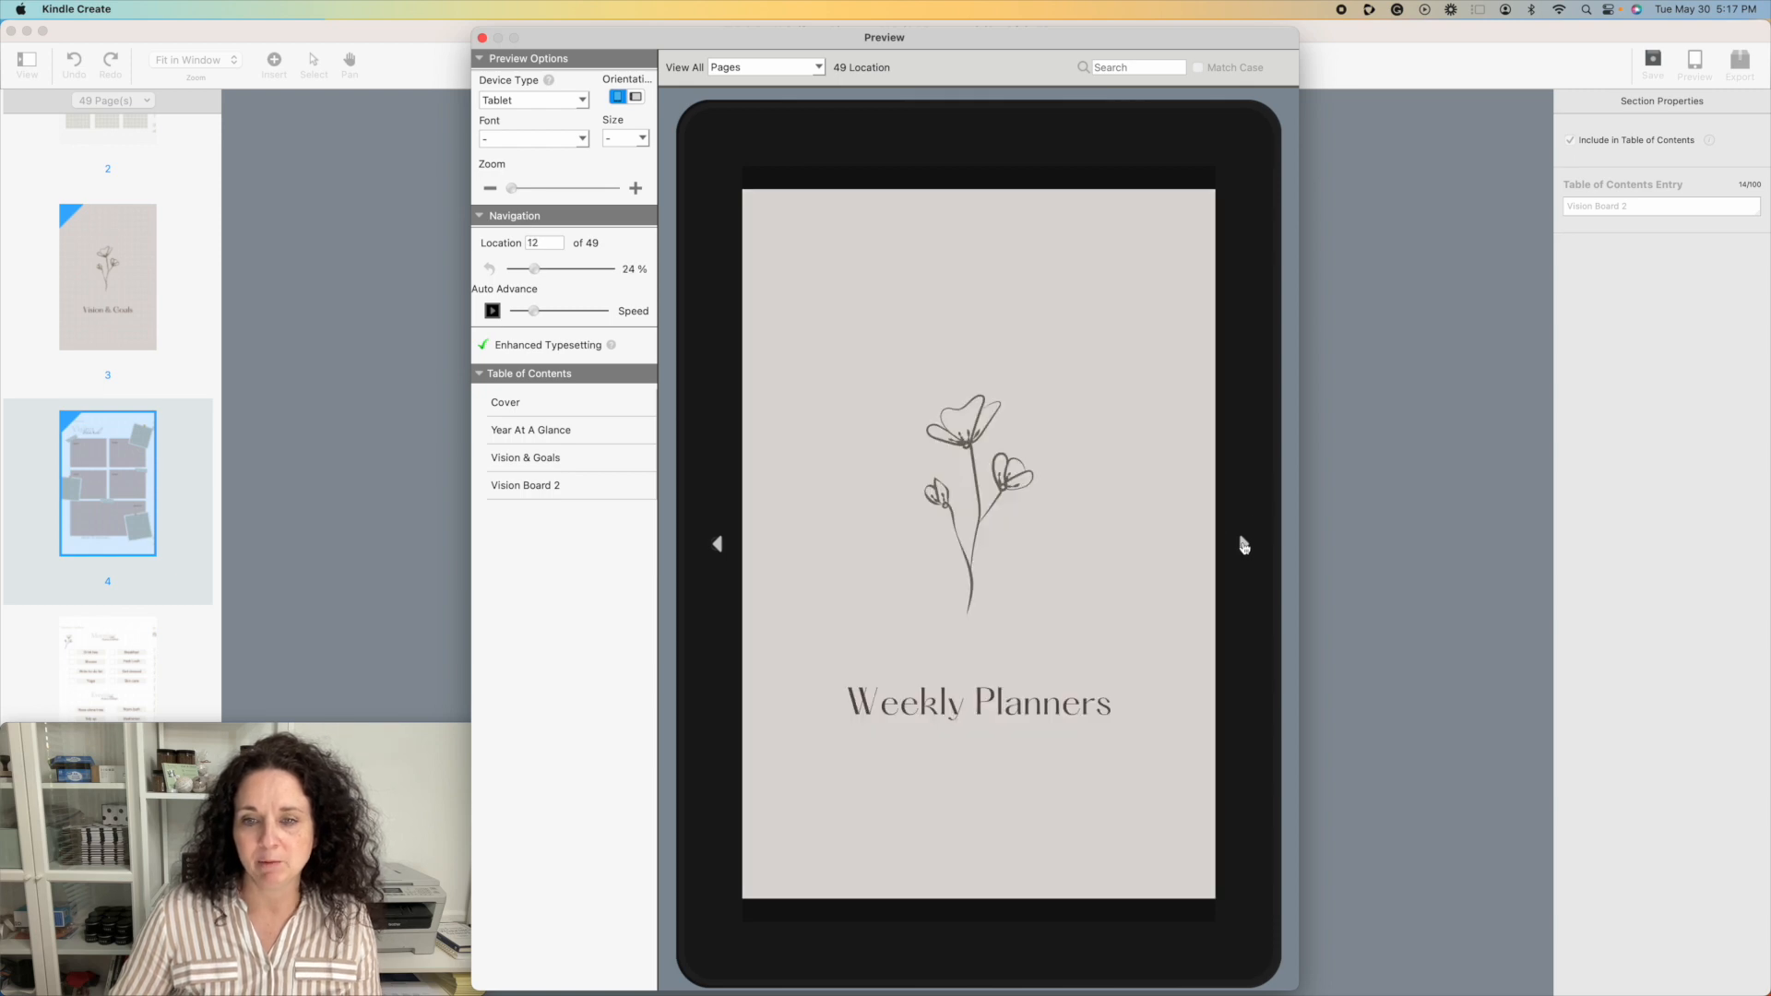
pyautogui.click(1244, 544)
pyautogui.click(1244, 545)
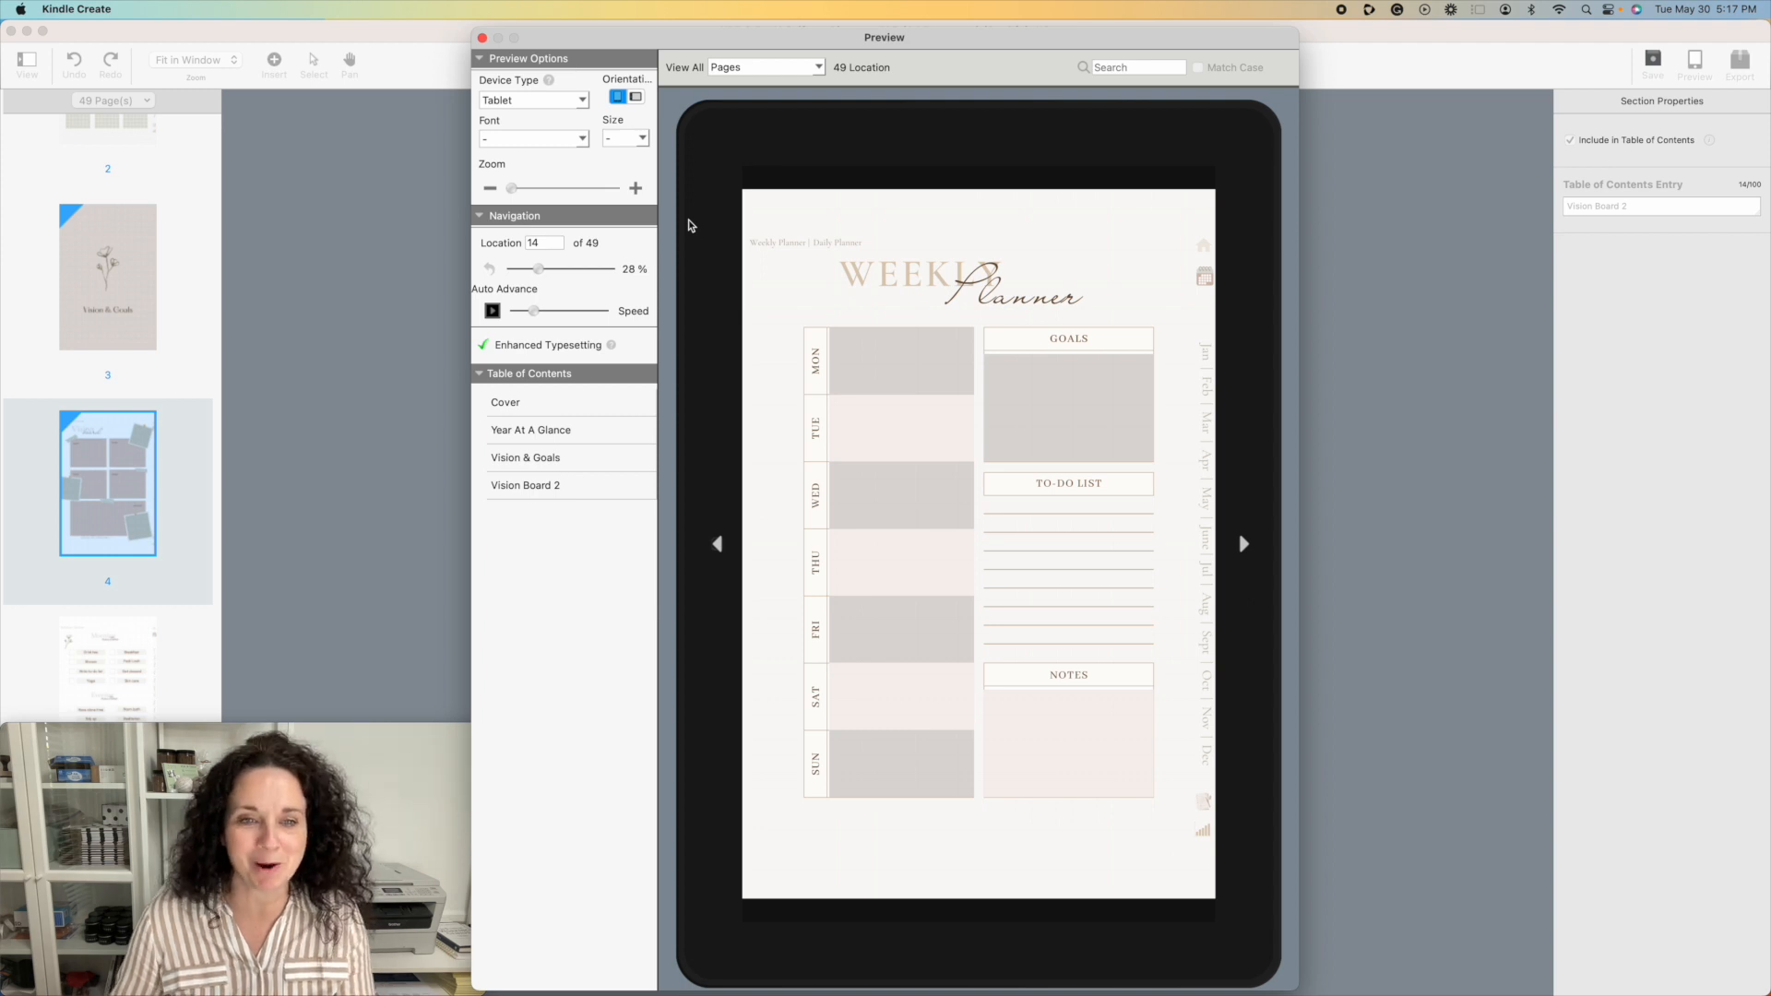
pyautogui.click(482, 39)
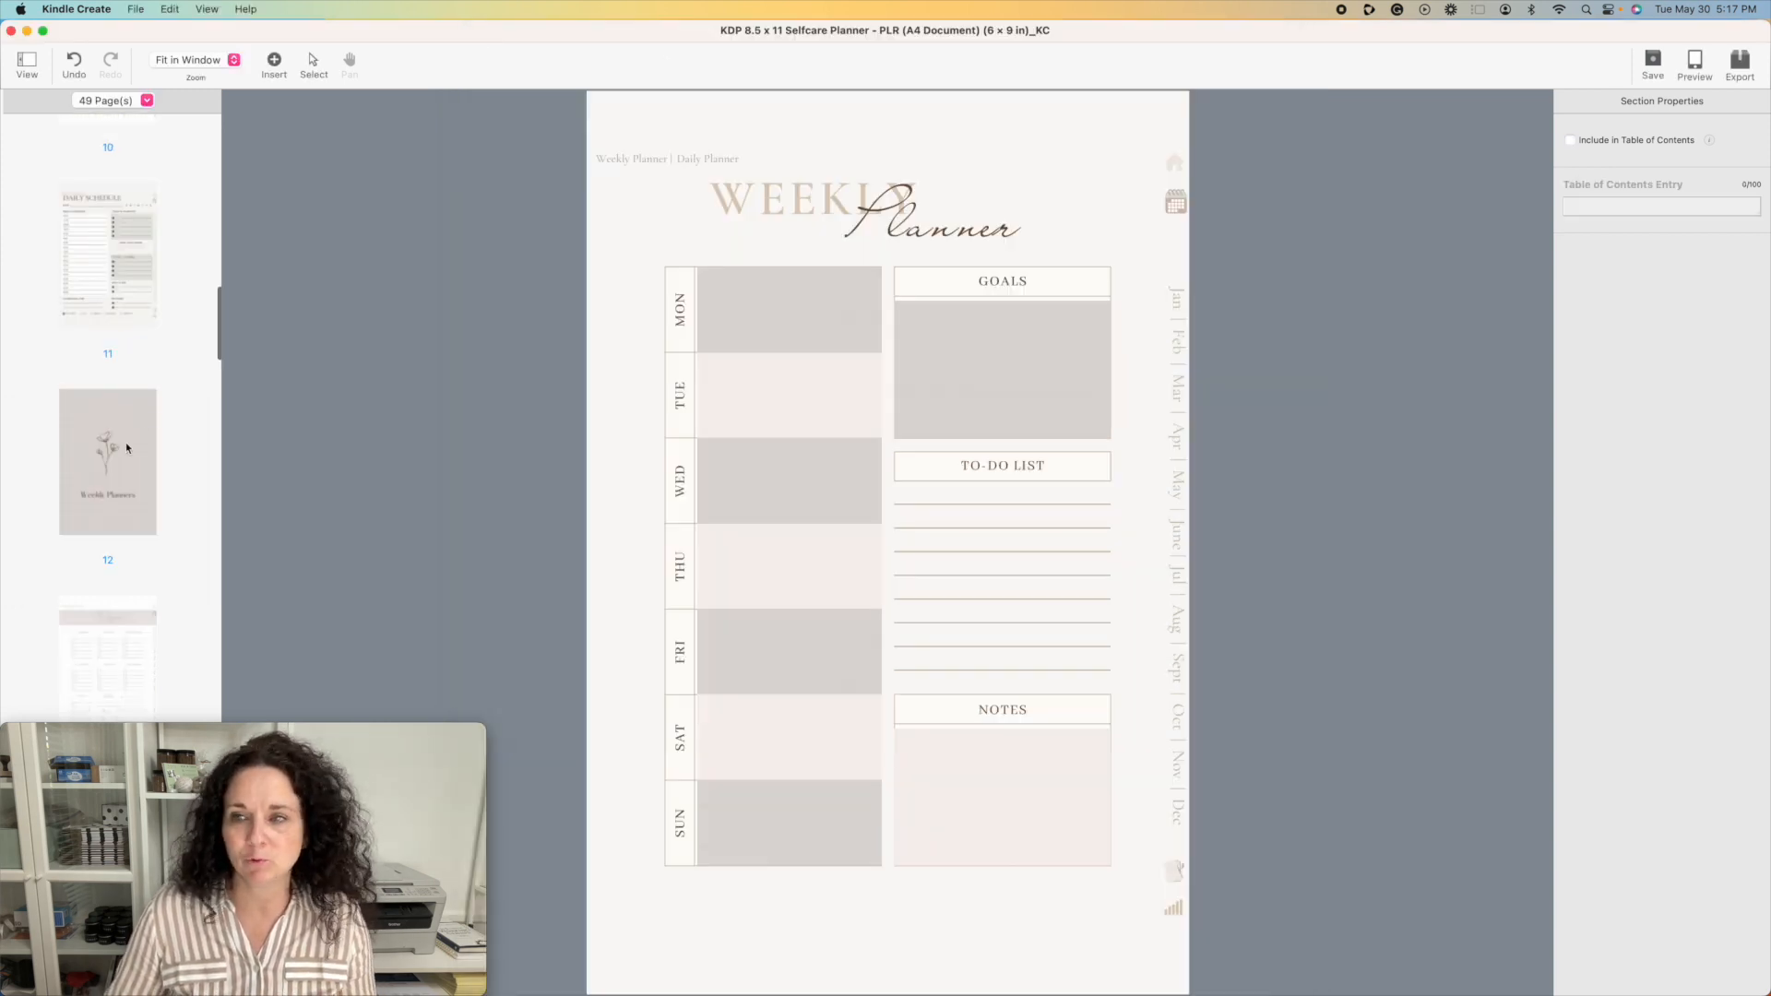
pyautogui.scroll(10, 128, 448)
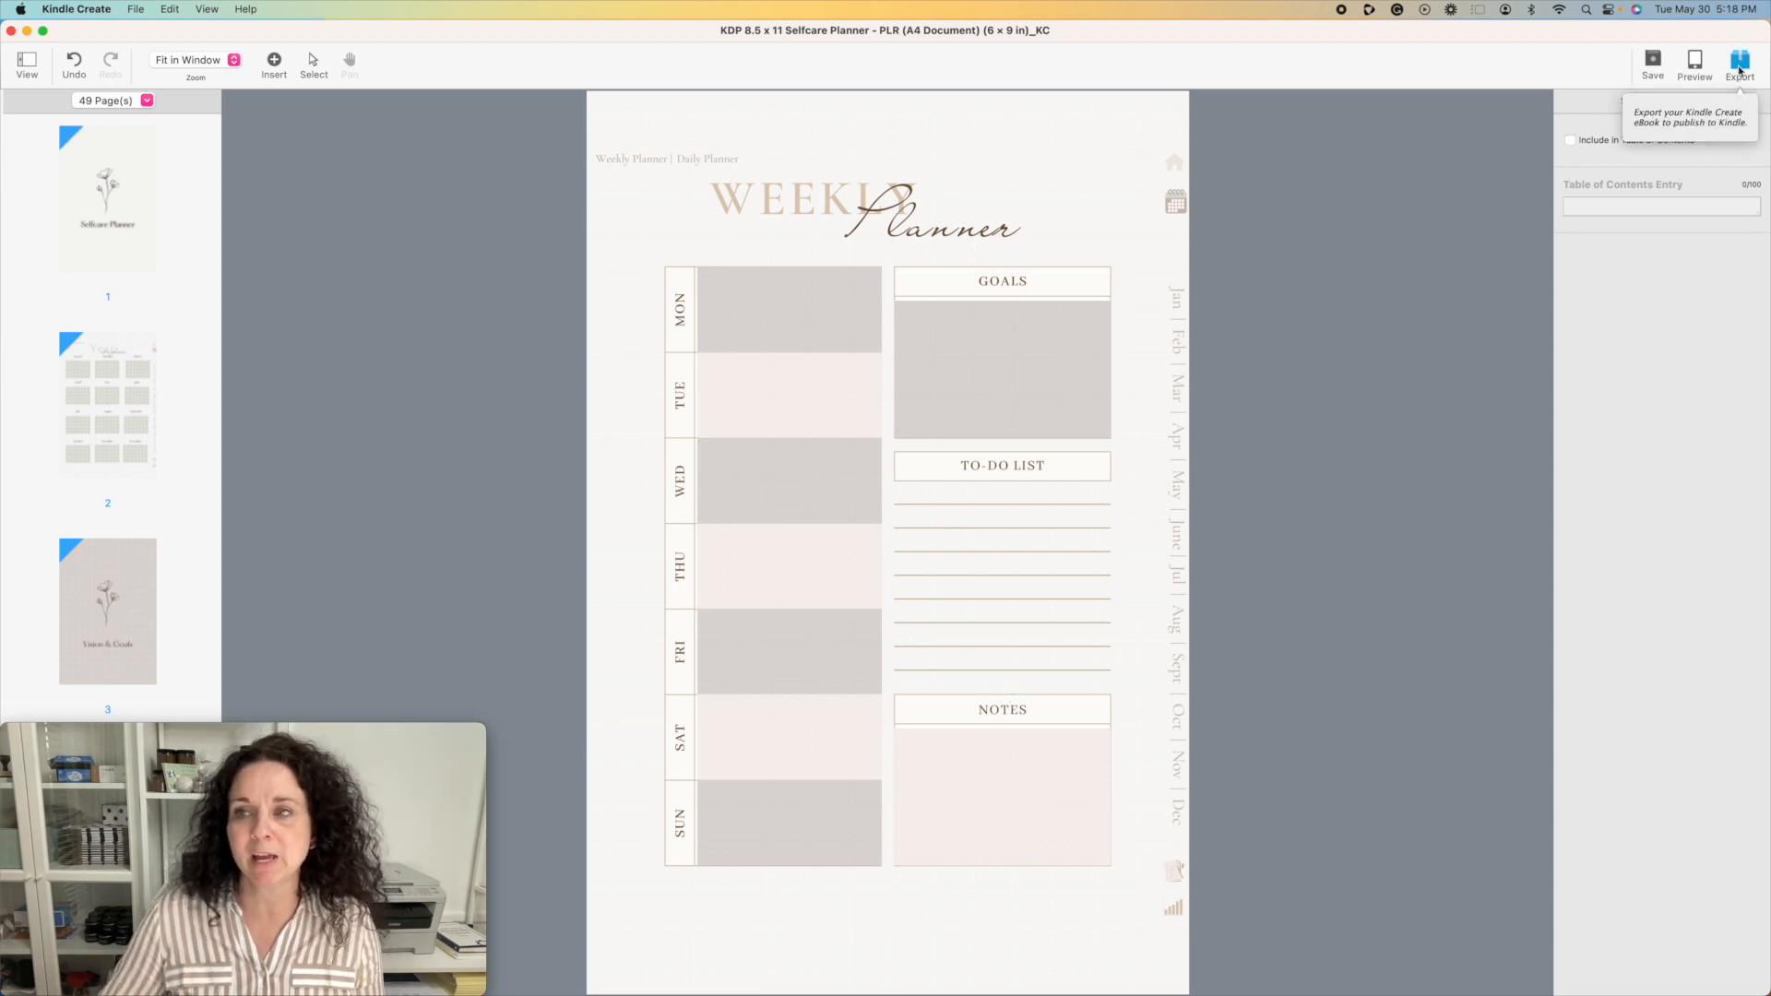
pyautogui.click(1739, 63)
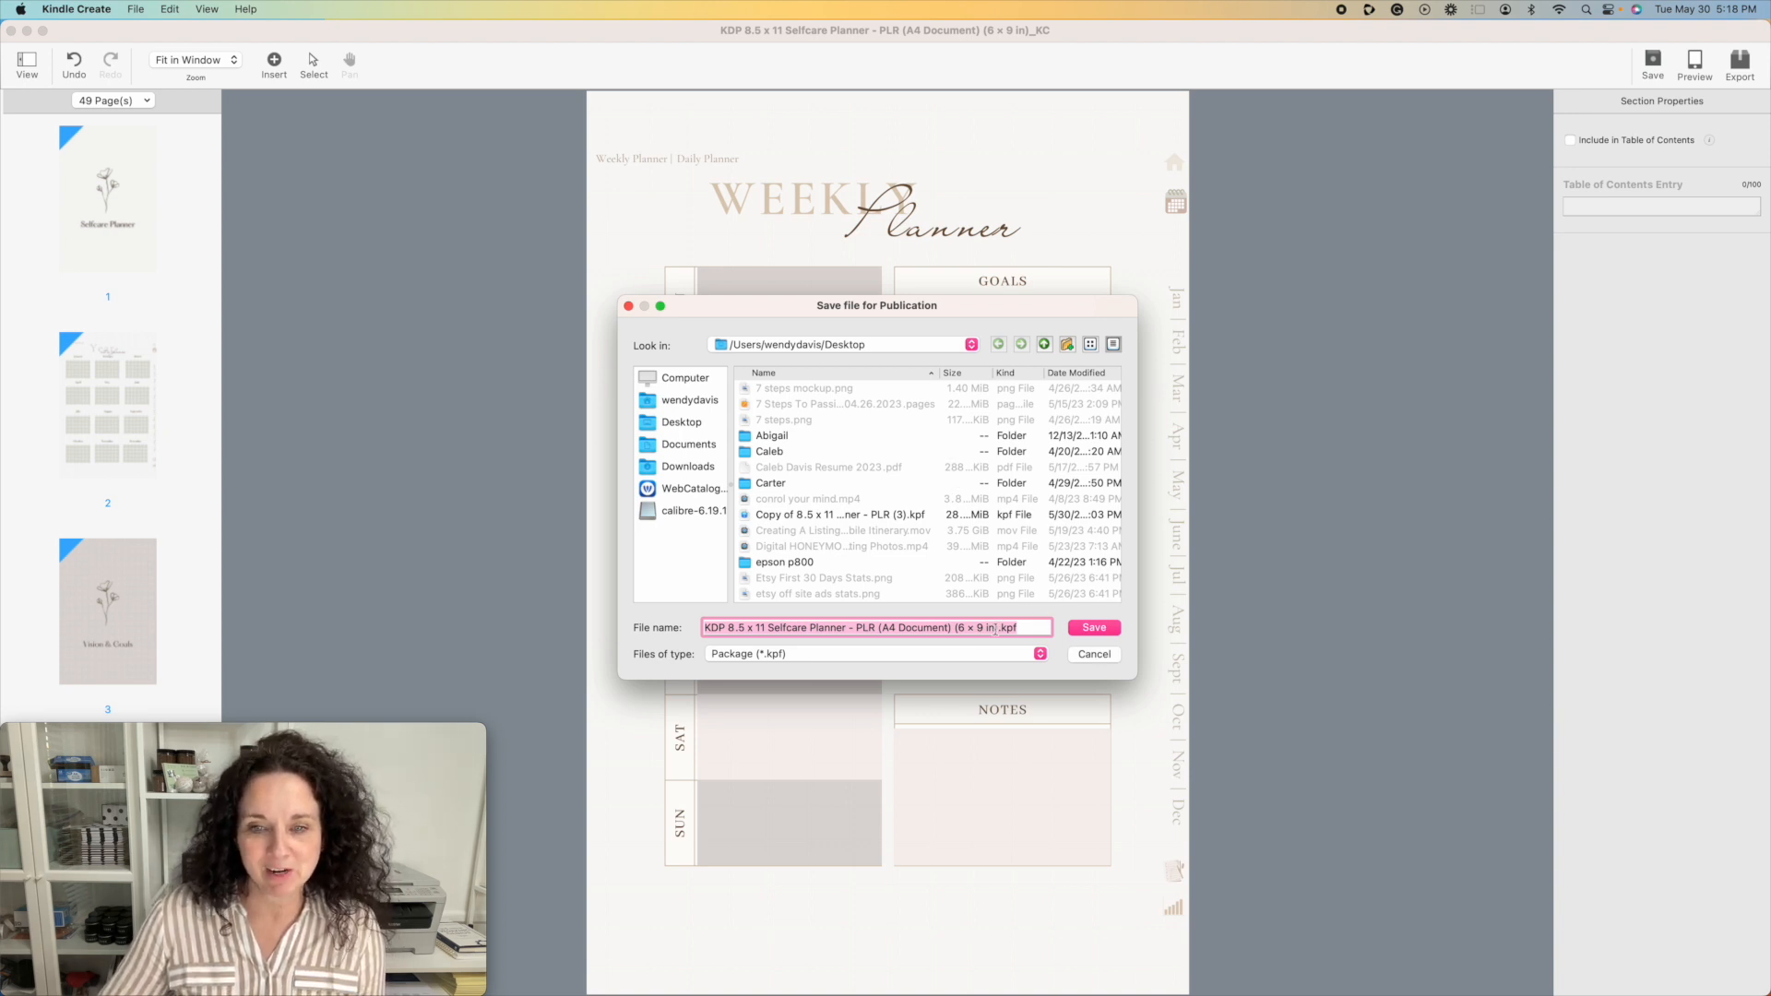
pyautogui.click(1093, 654)
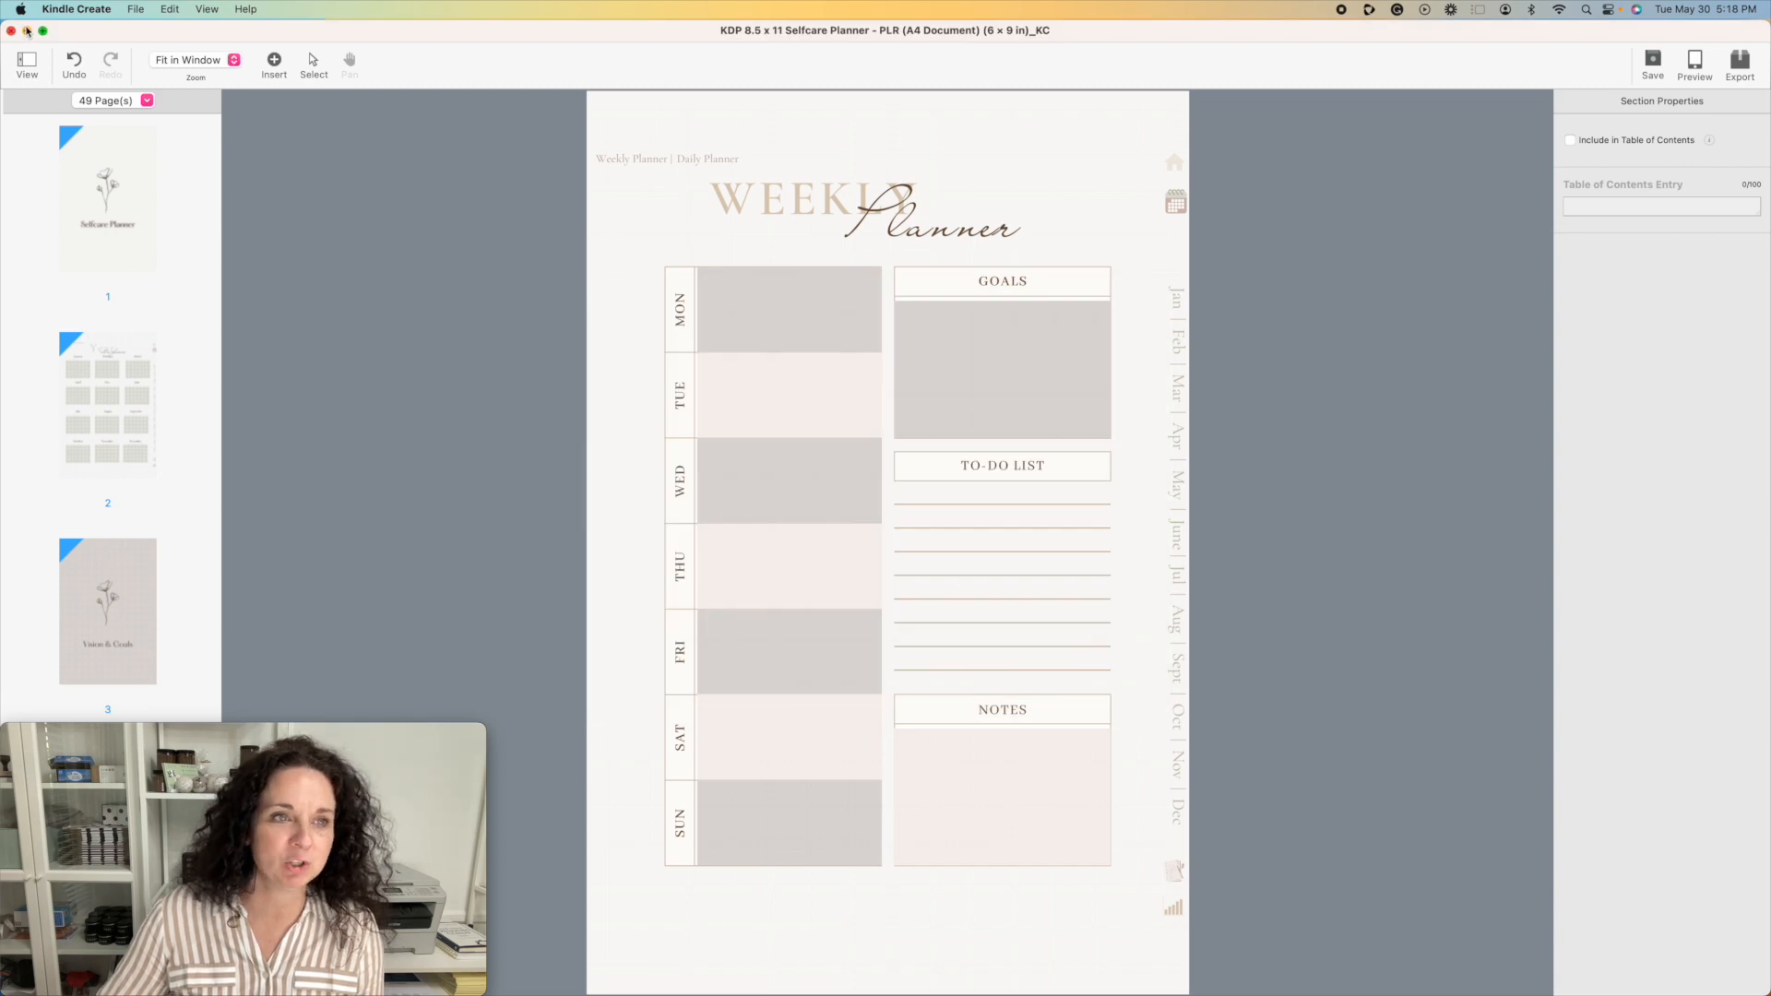
# Step: Switch to Chrome and open the Kindle Direct Publishing bookshelf in the signed-in account
pyautogui.click(28, 32)
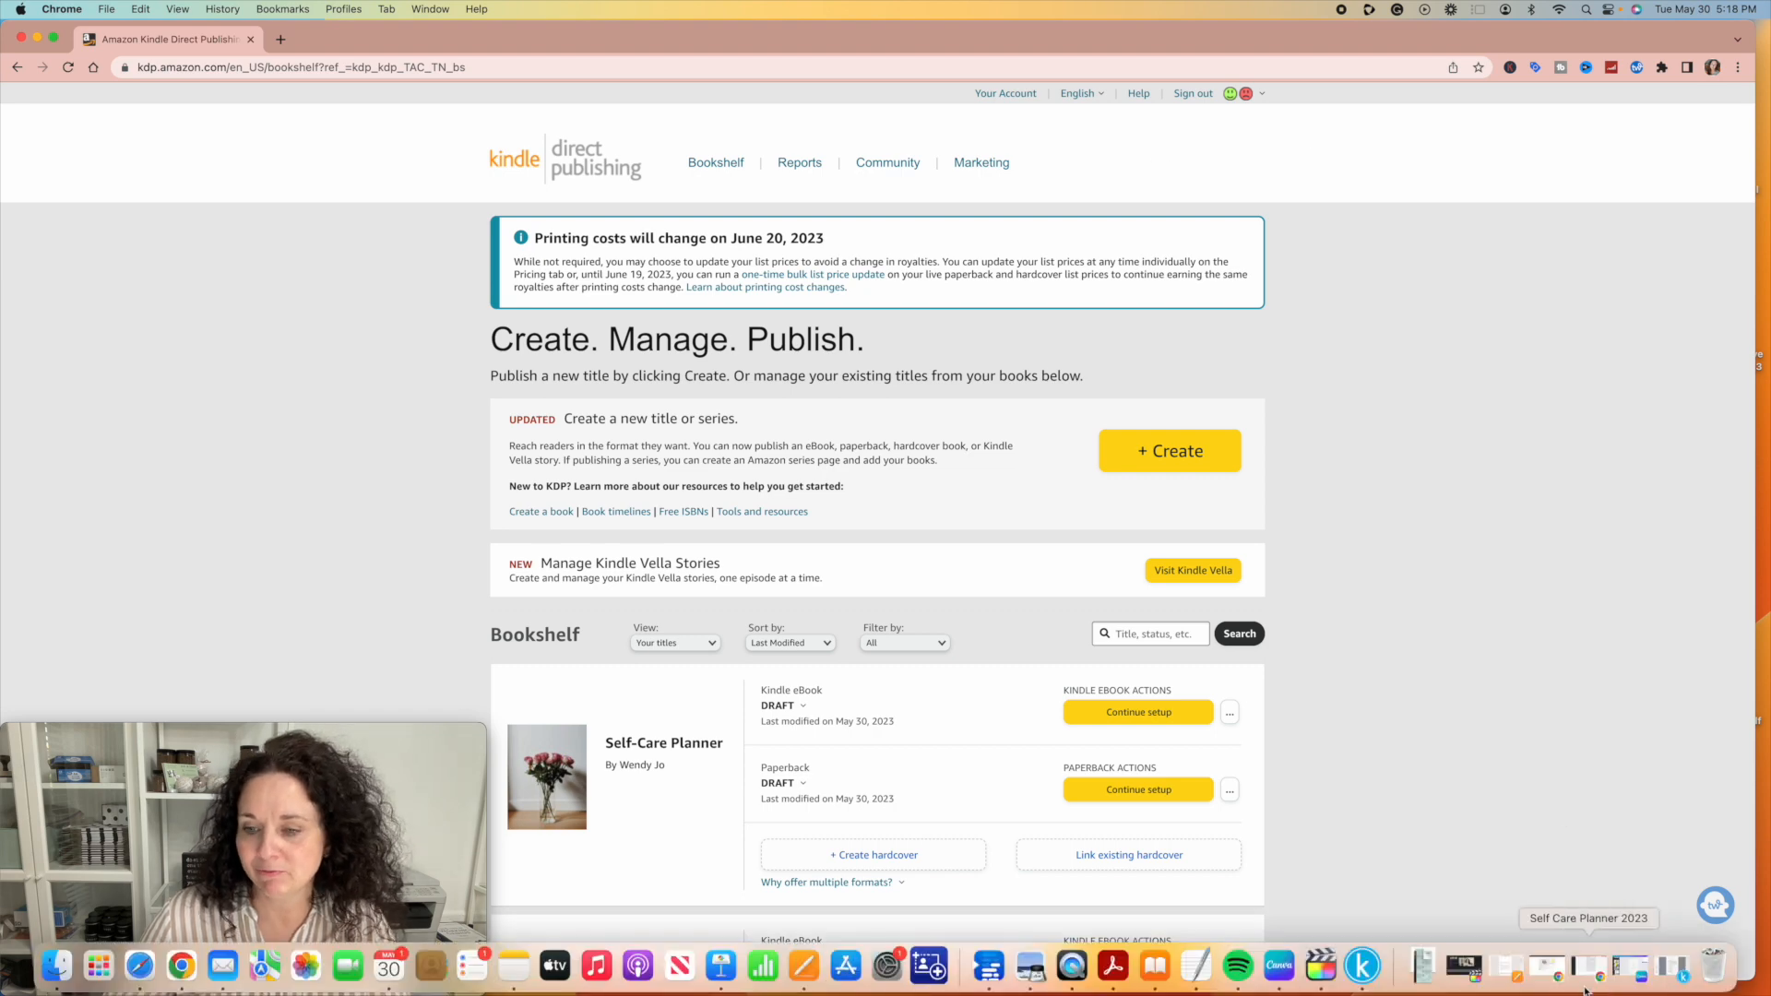
pyautogui.click(1590, 968)
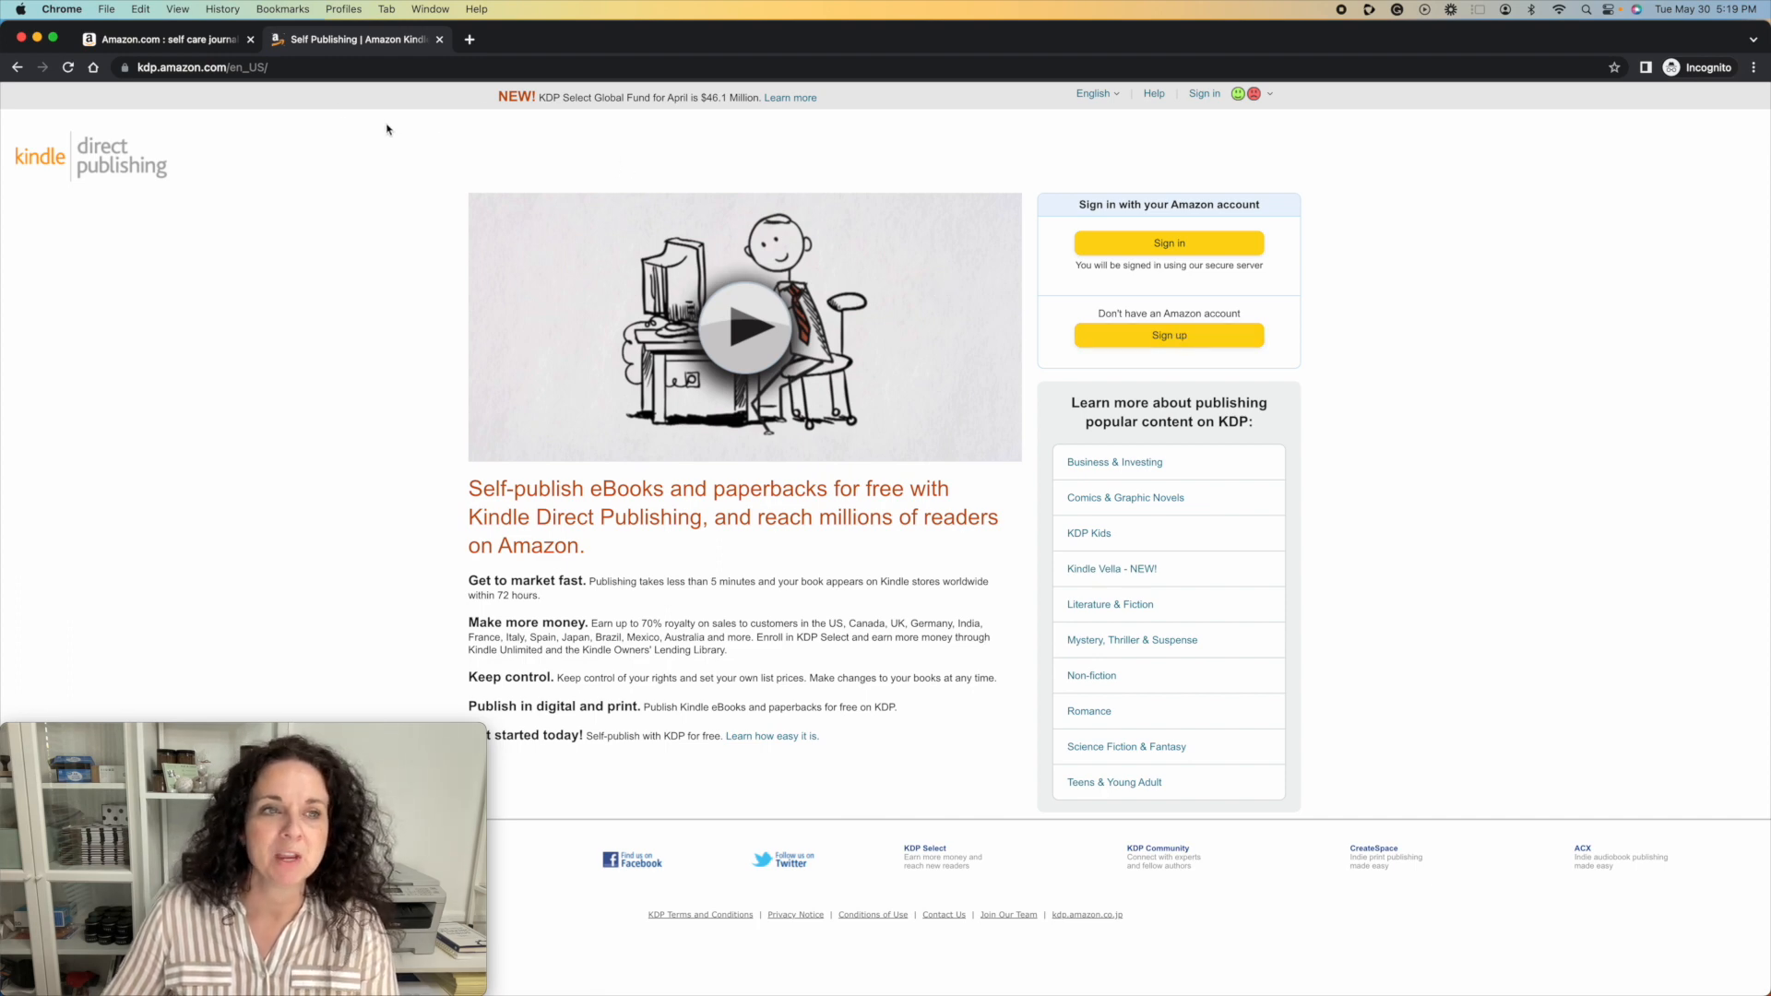
pyautogui.click(37, 39)
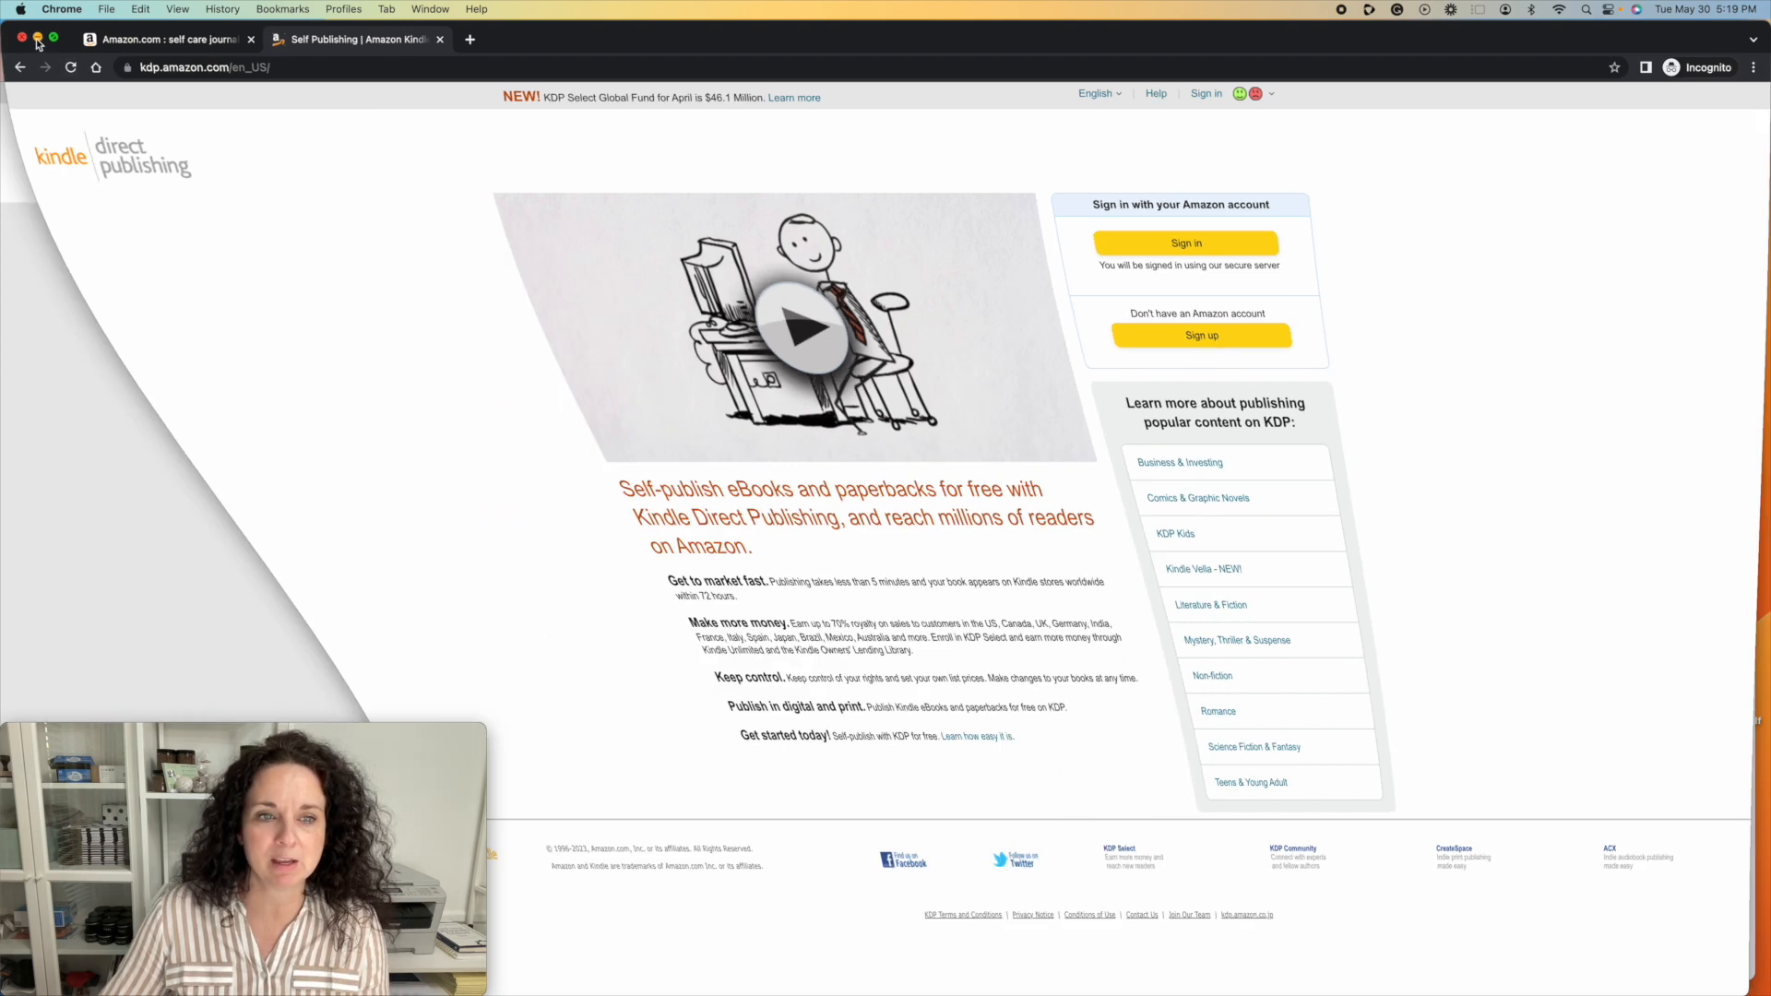
pyautogui.click(727, 166)
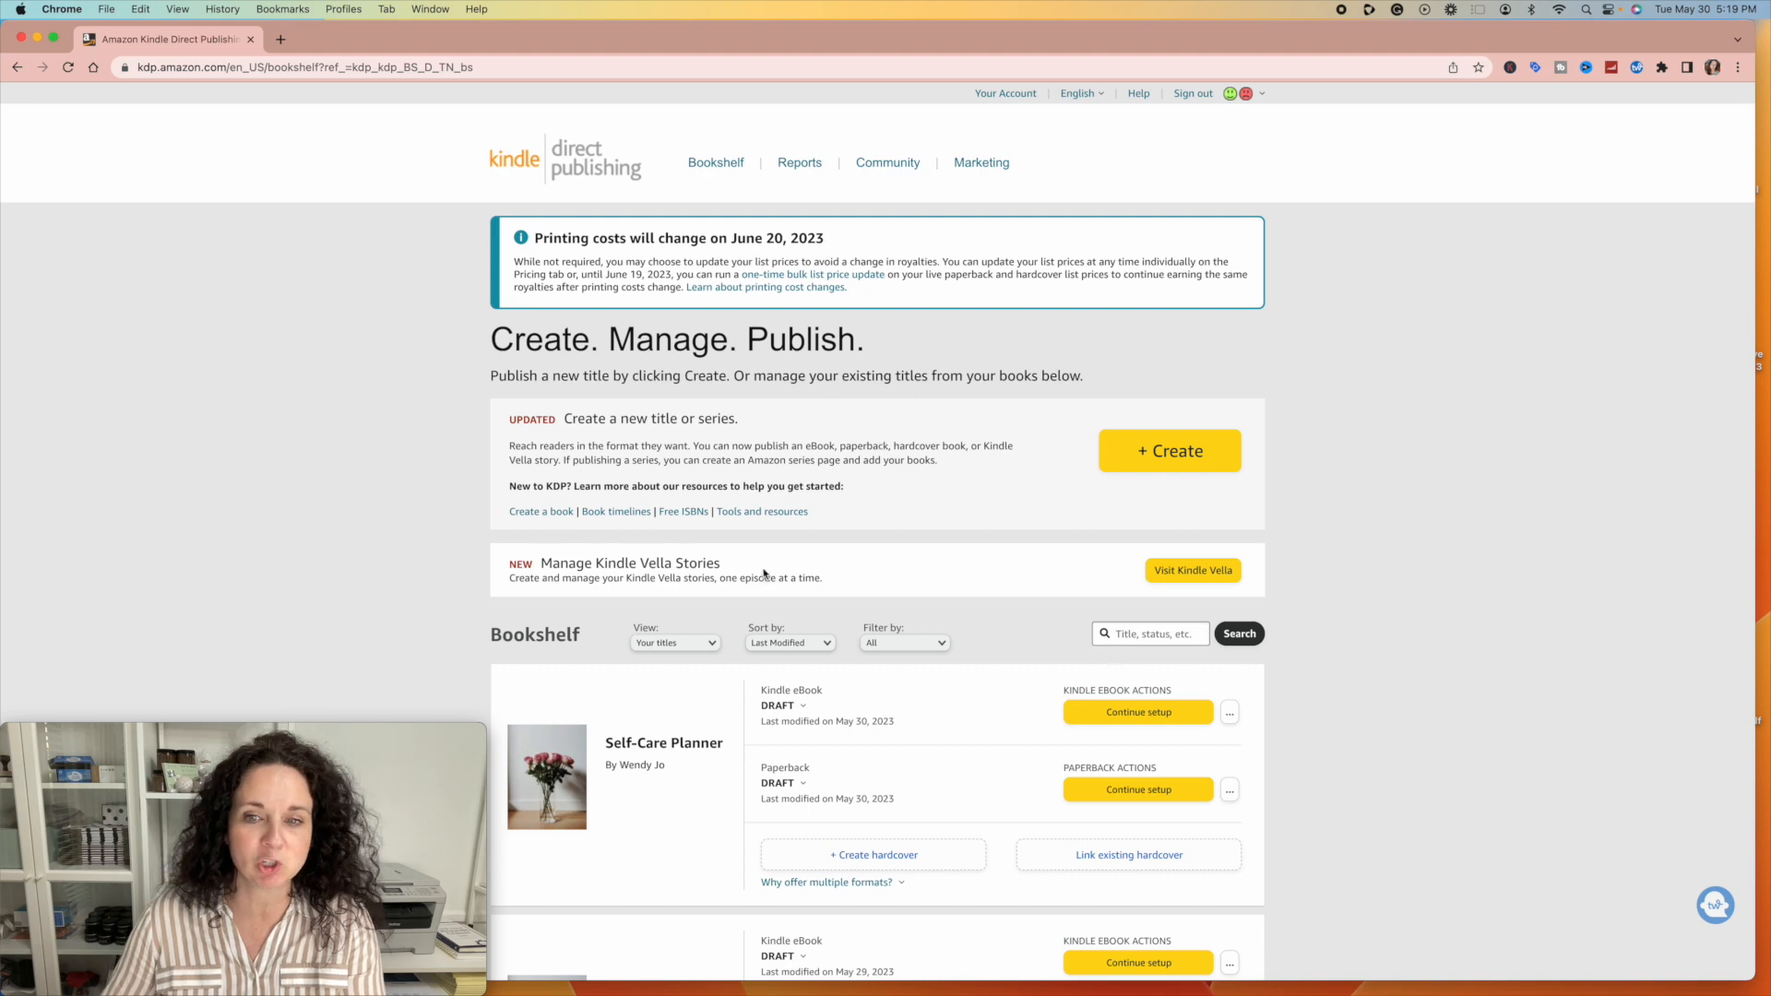
pyautogui.scroll(-5, 968, 614)
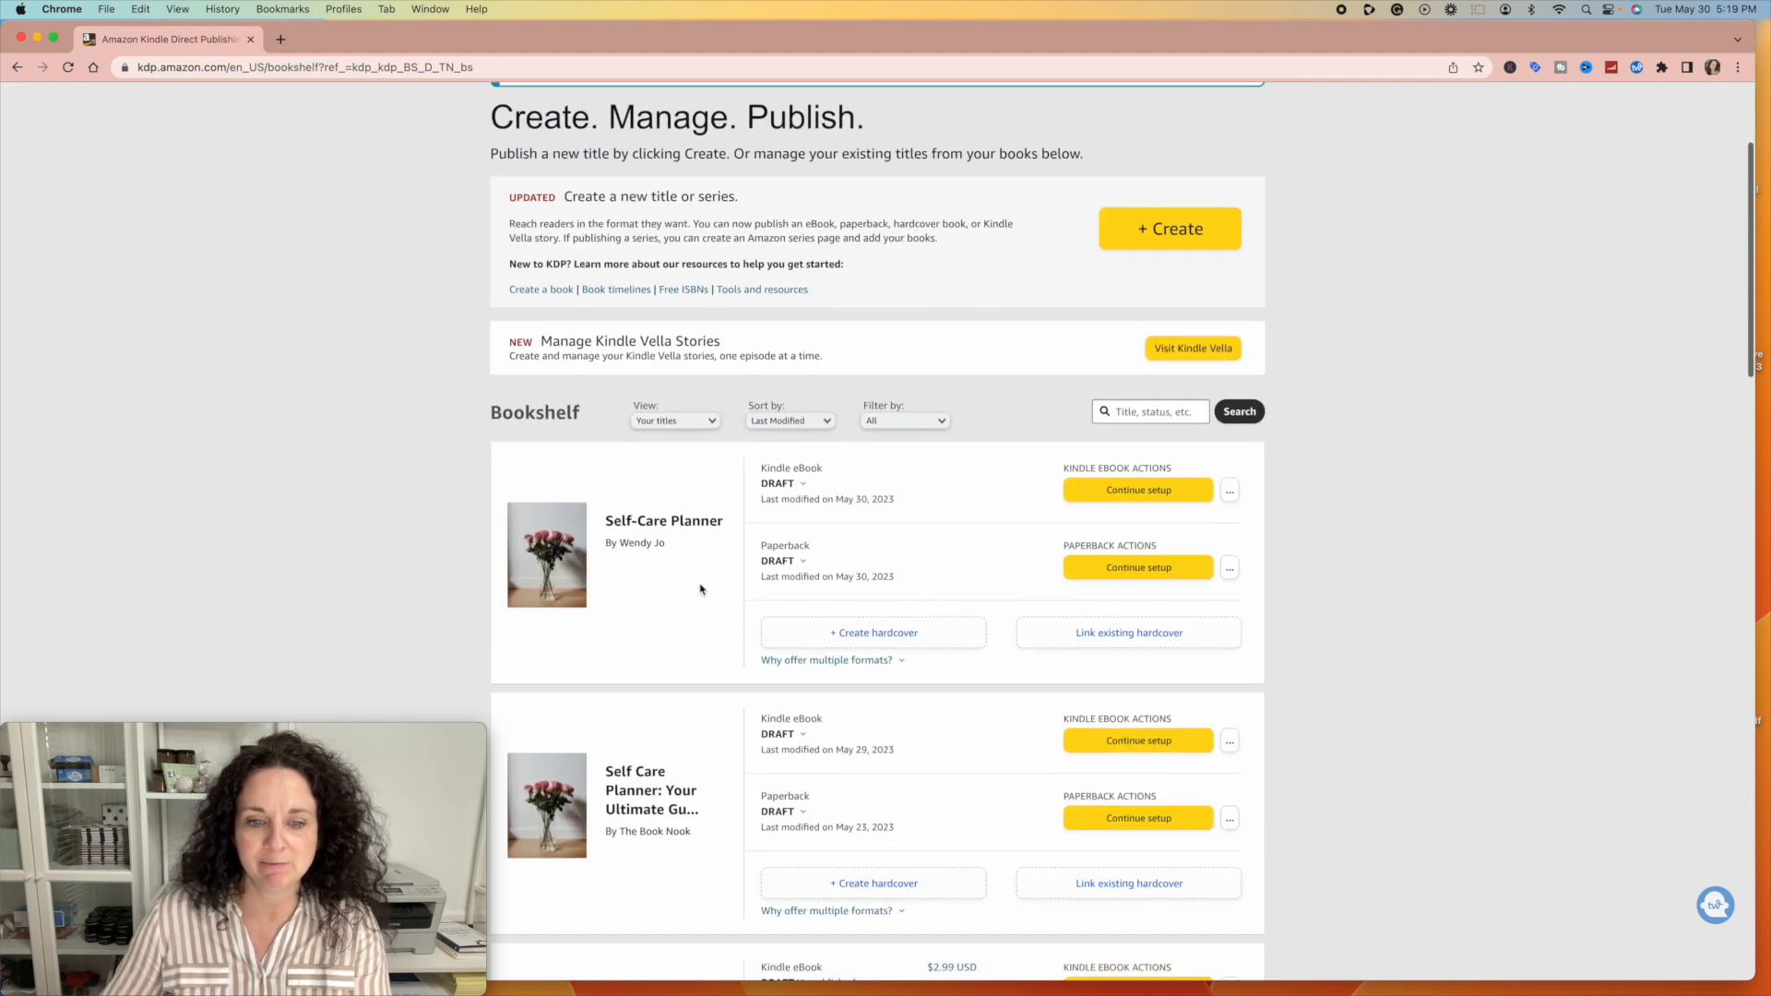
pyautogui.scroll(5, 913, 595)
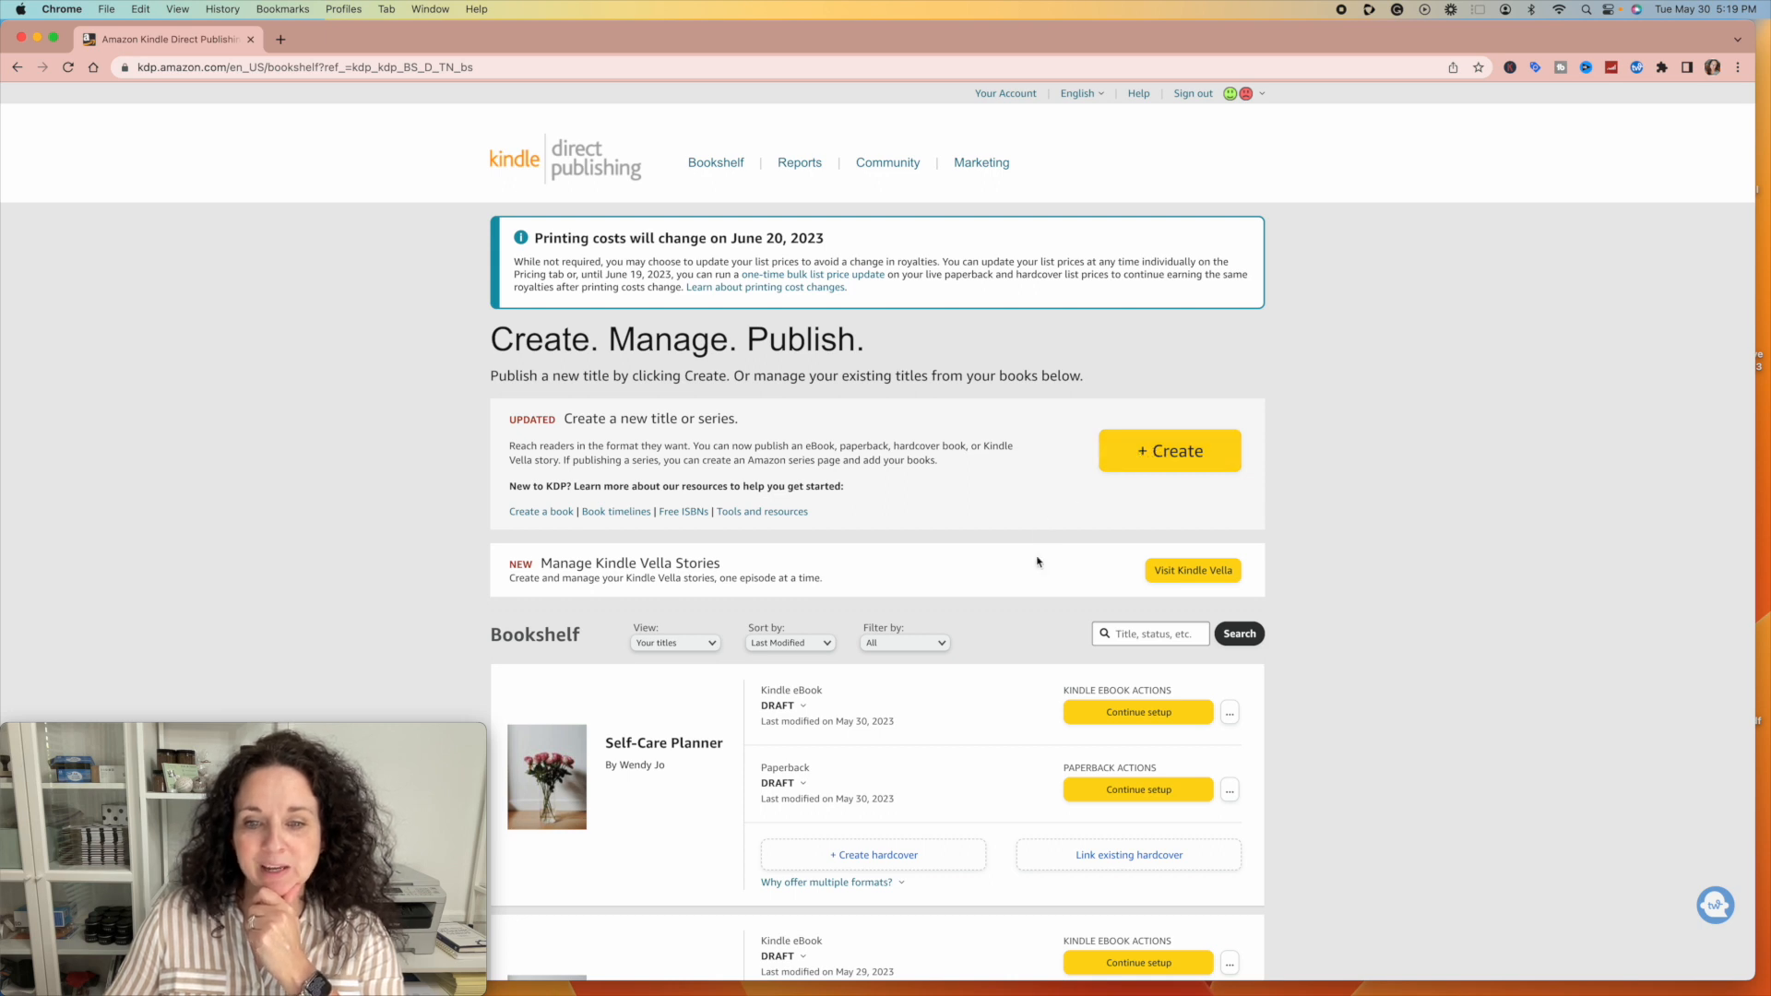
# Step: Look at the formats offered for creating a new title, and return to the bookshelf
pyautogui.scroll(-4, 1036, 566)
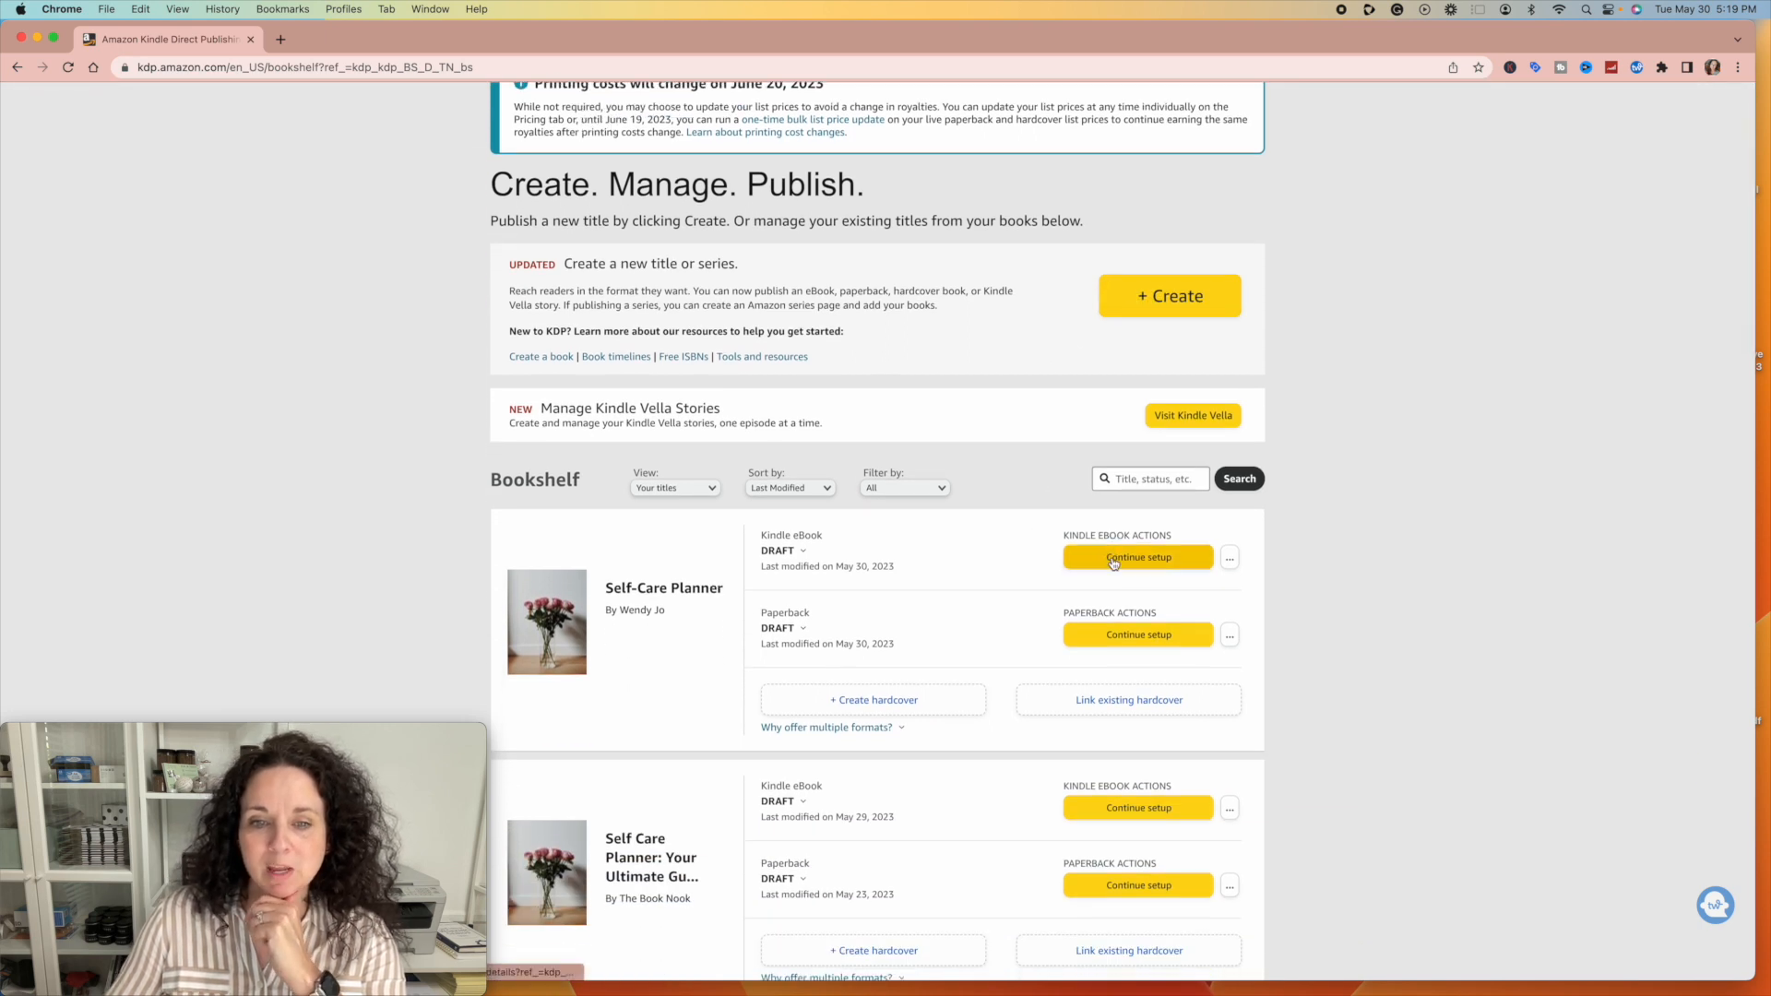
pyautogui.click(1113, 565)
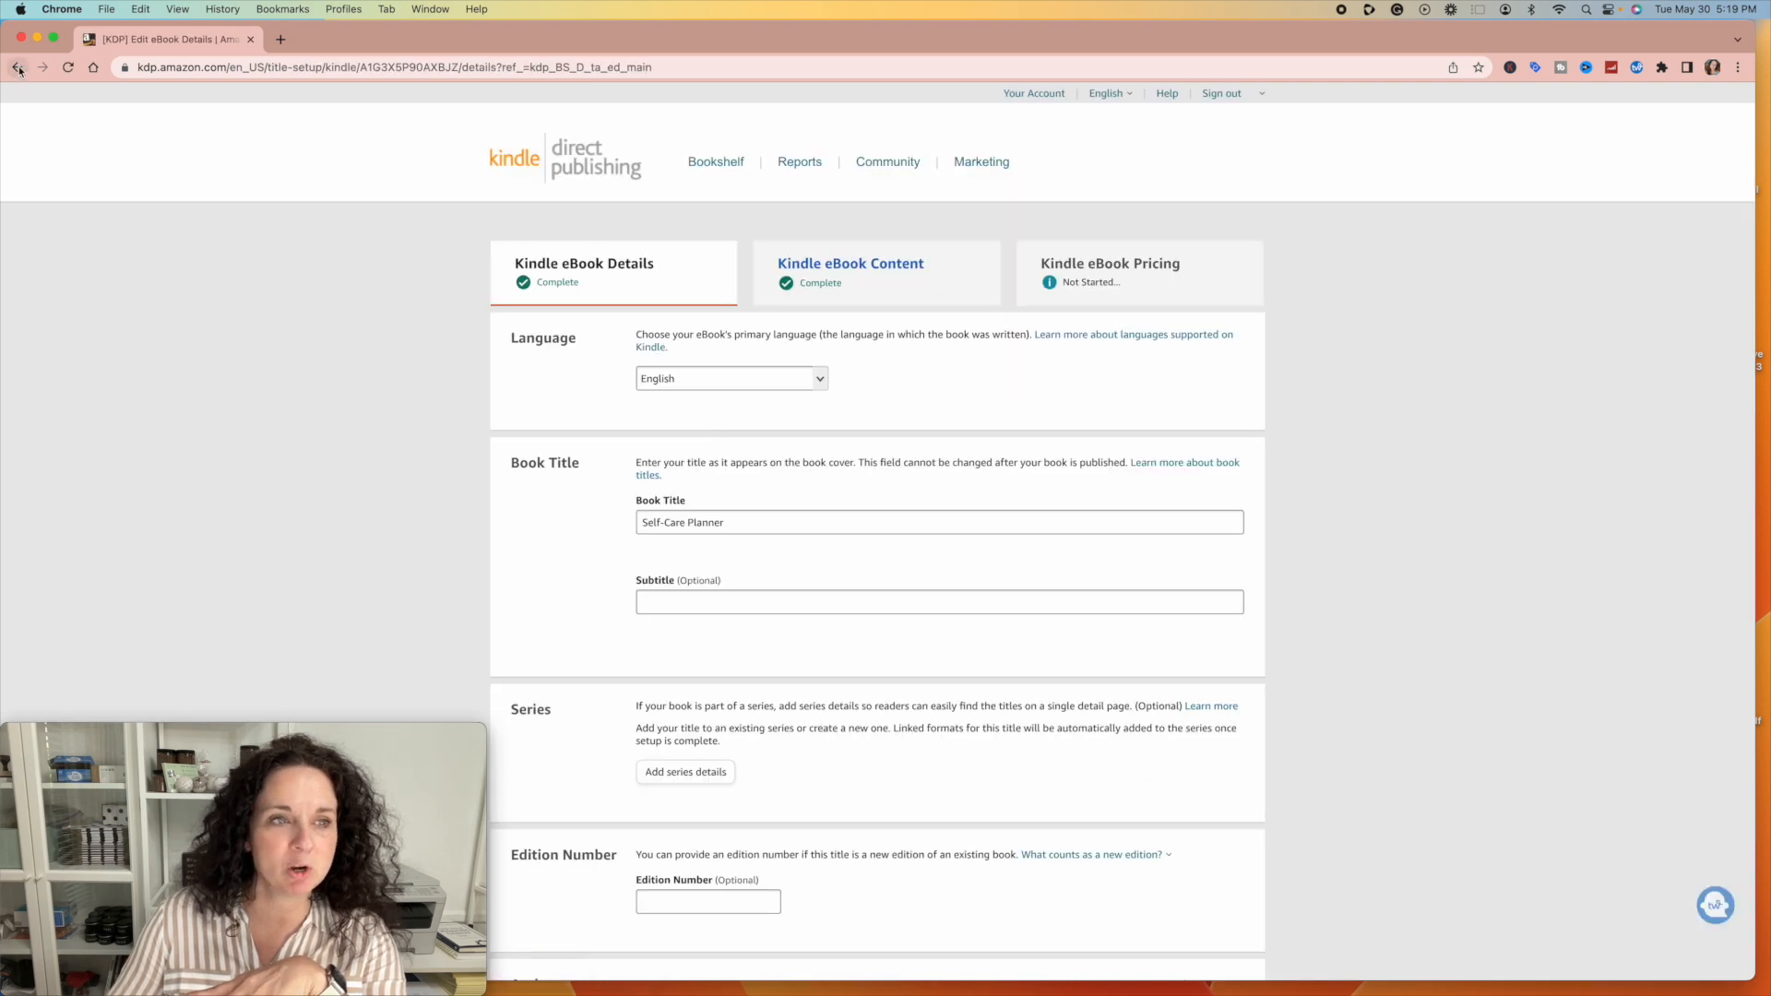
pyautogui.click(18, 68)
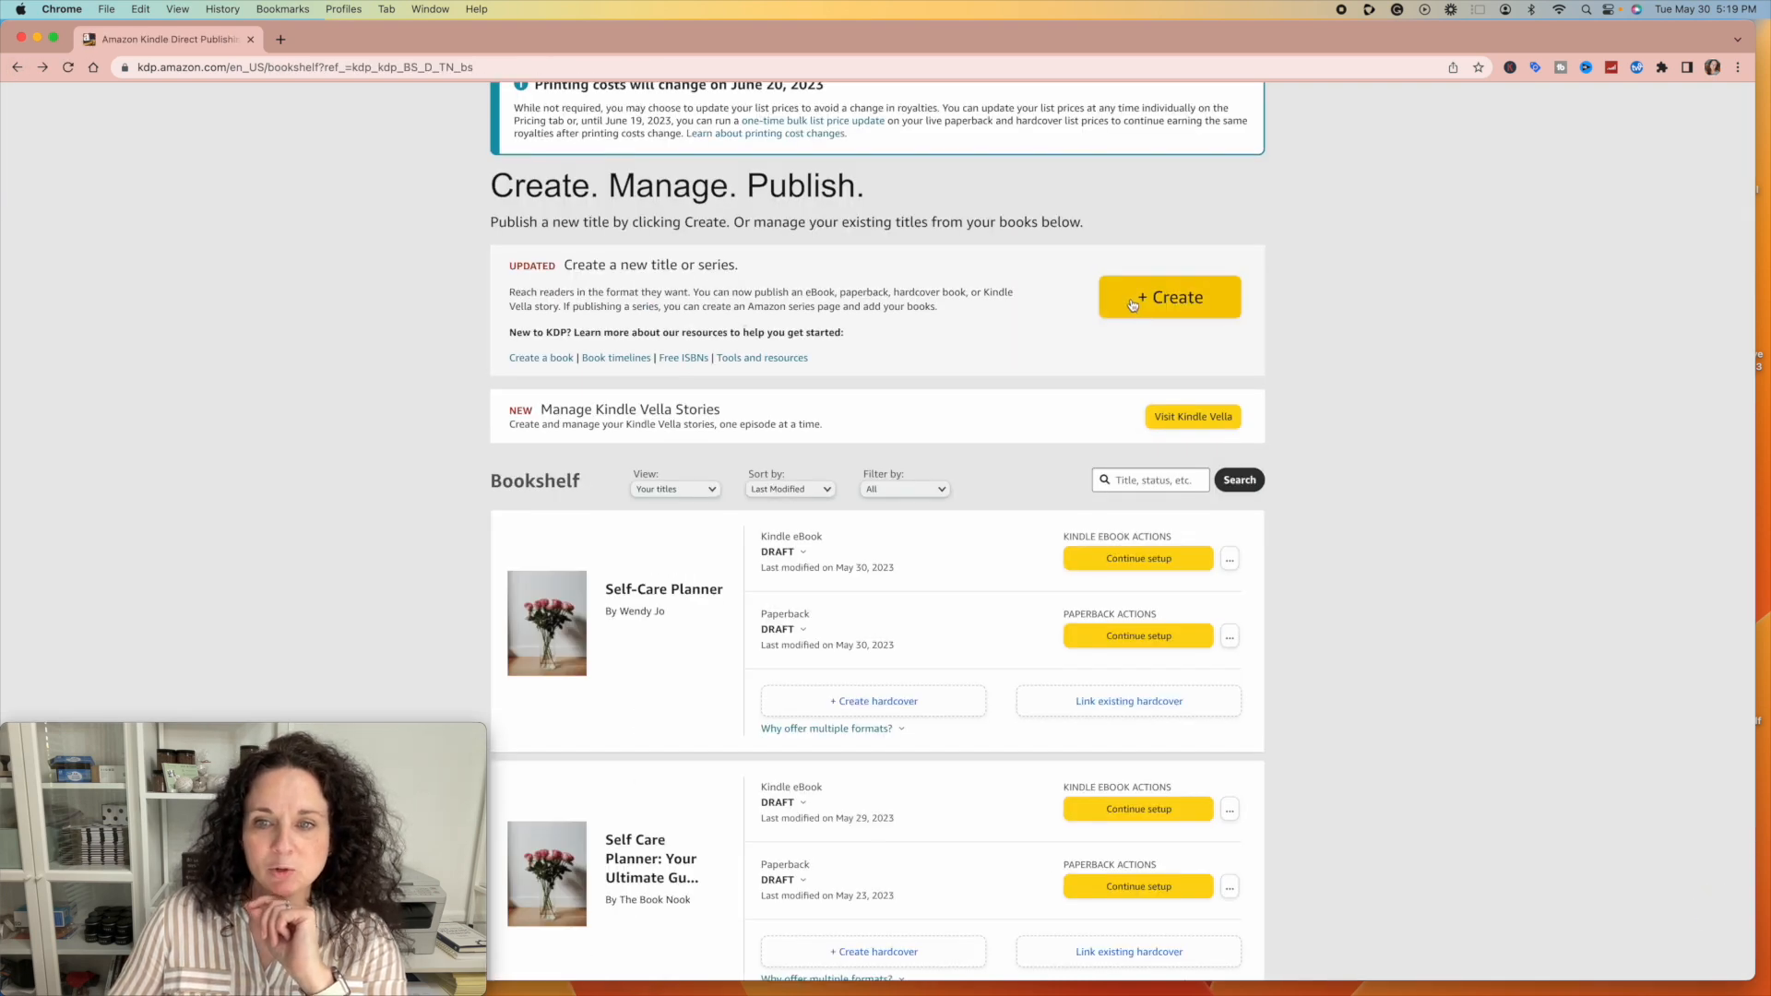
pyautogui.click(1132, 305)
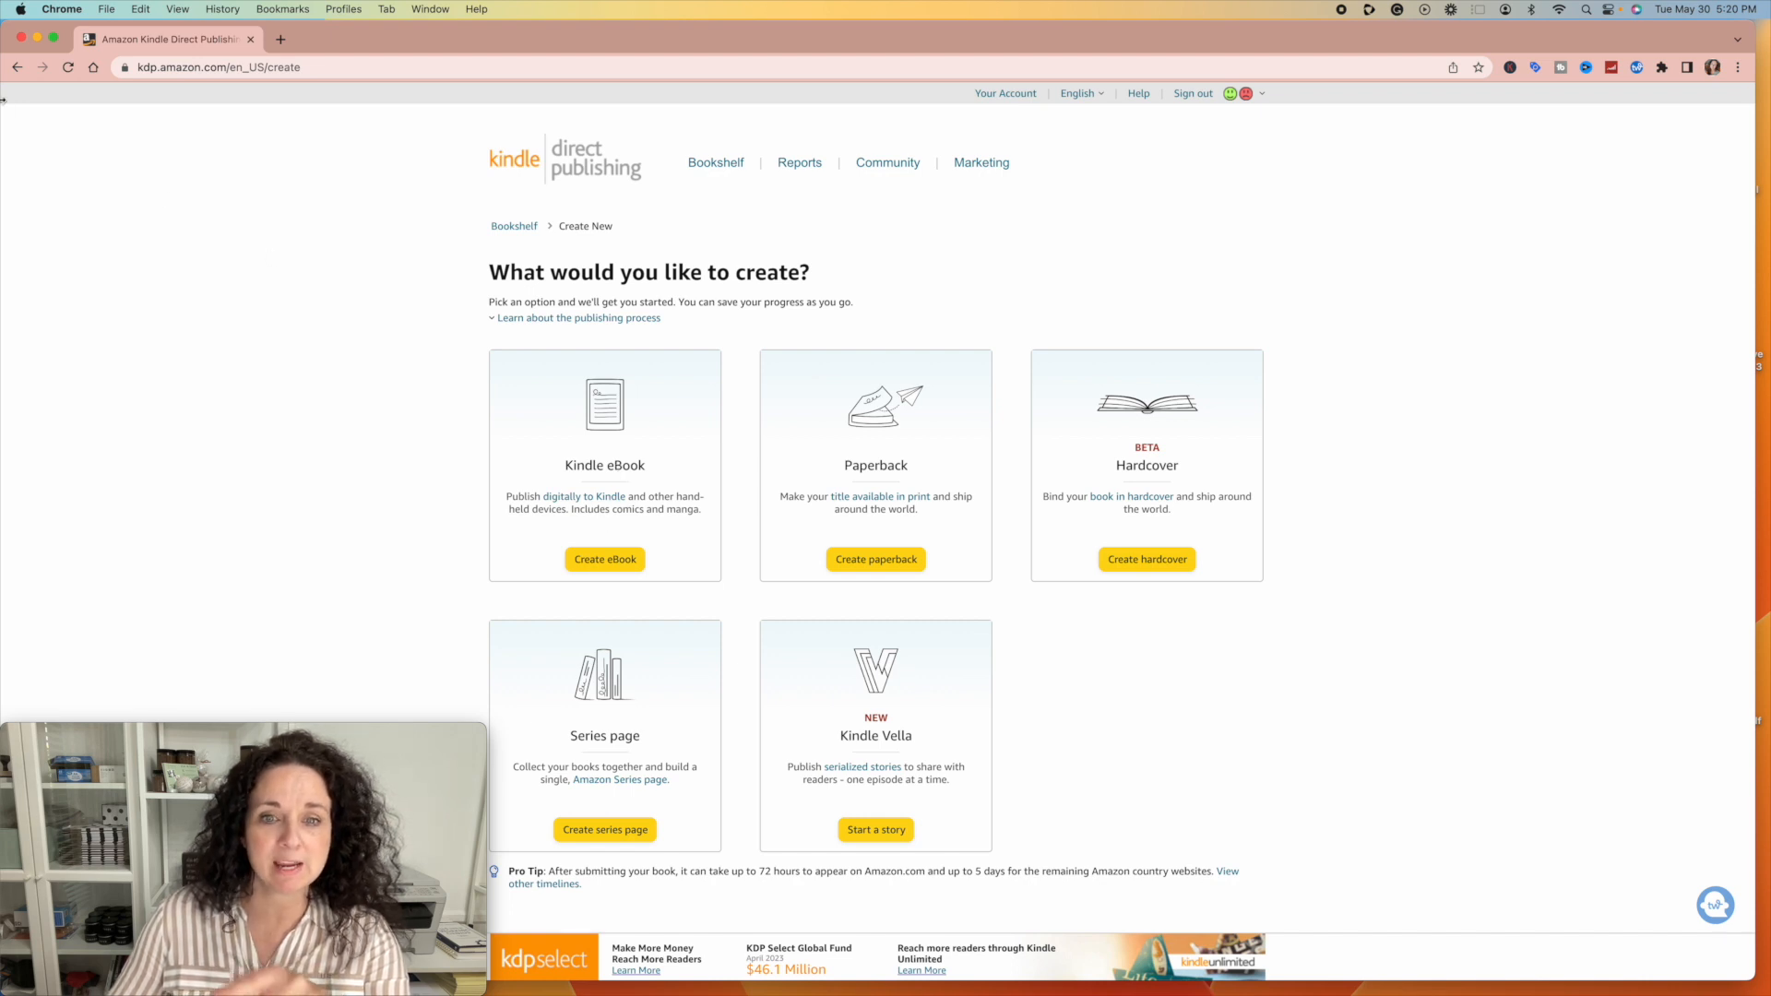
pyautogui.click(15, 67)
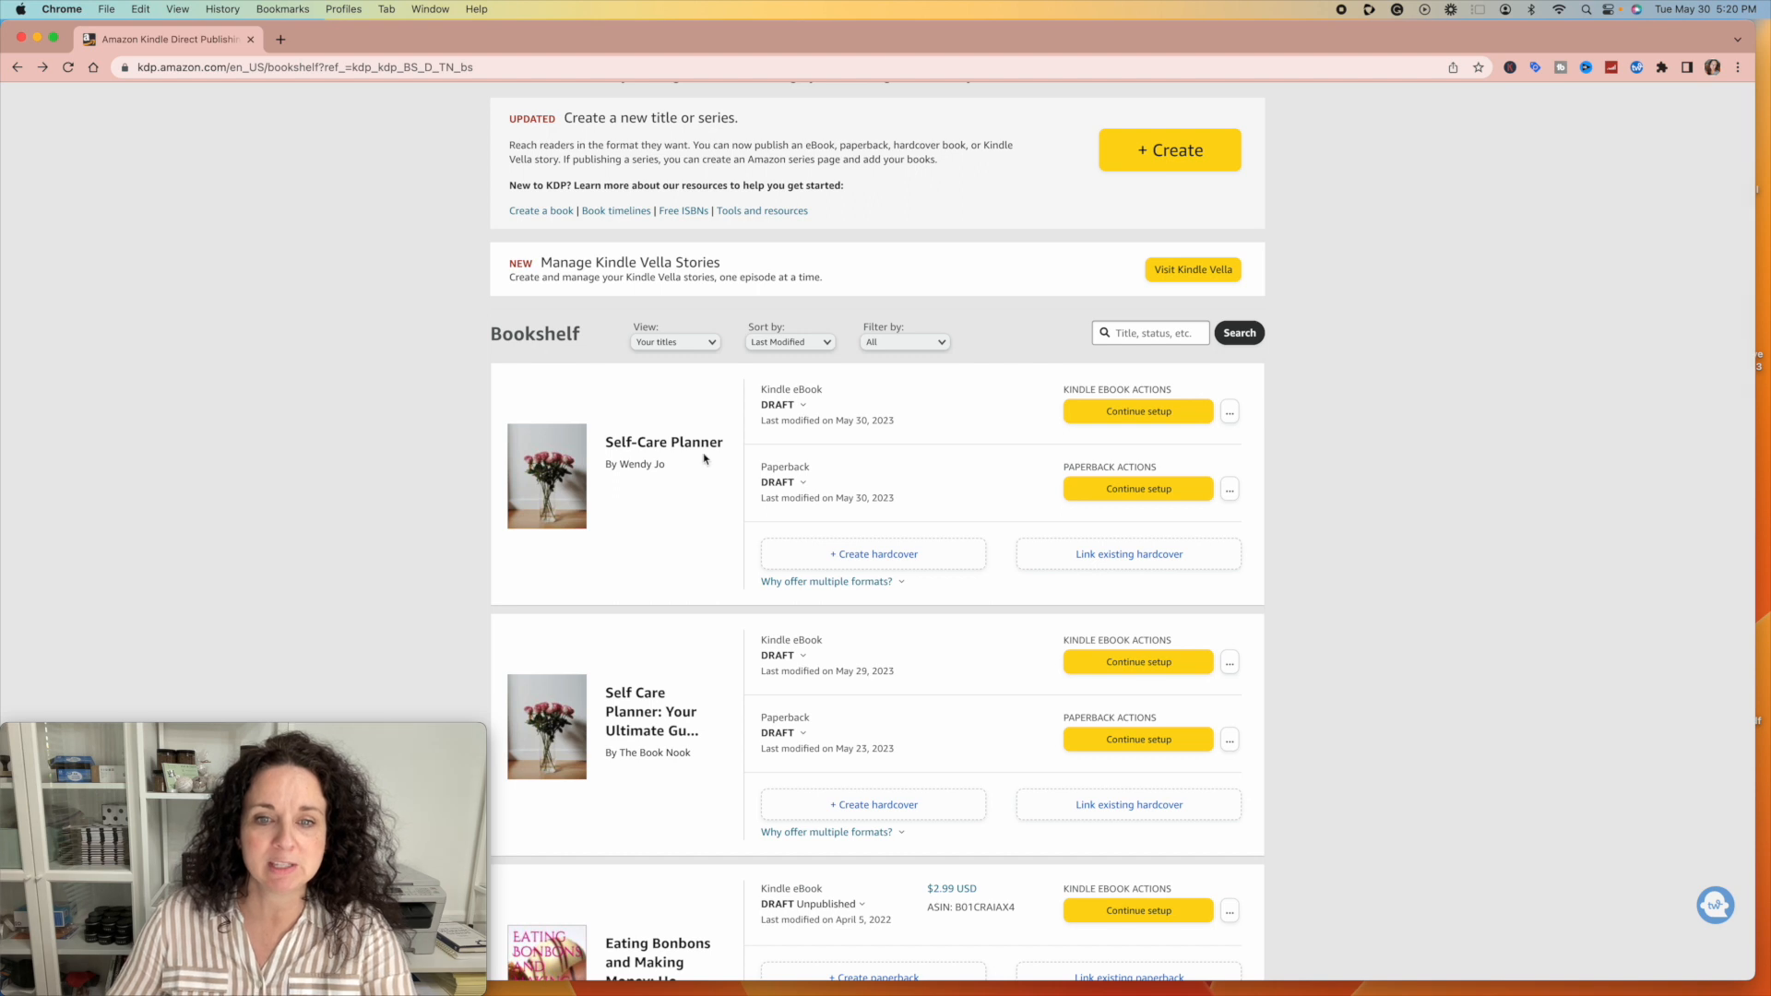
# Step: Continue the setup of the Kindle eBook draft titled "Self-Care Planner"
pyautogui.scroll(-1, 884, 519)
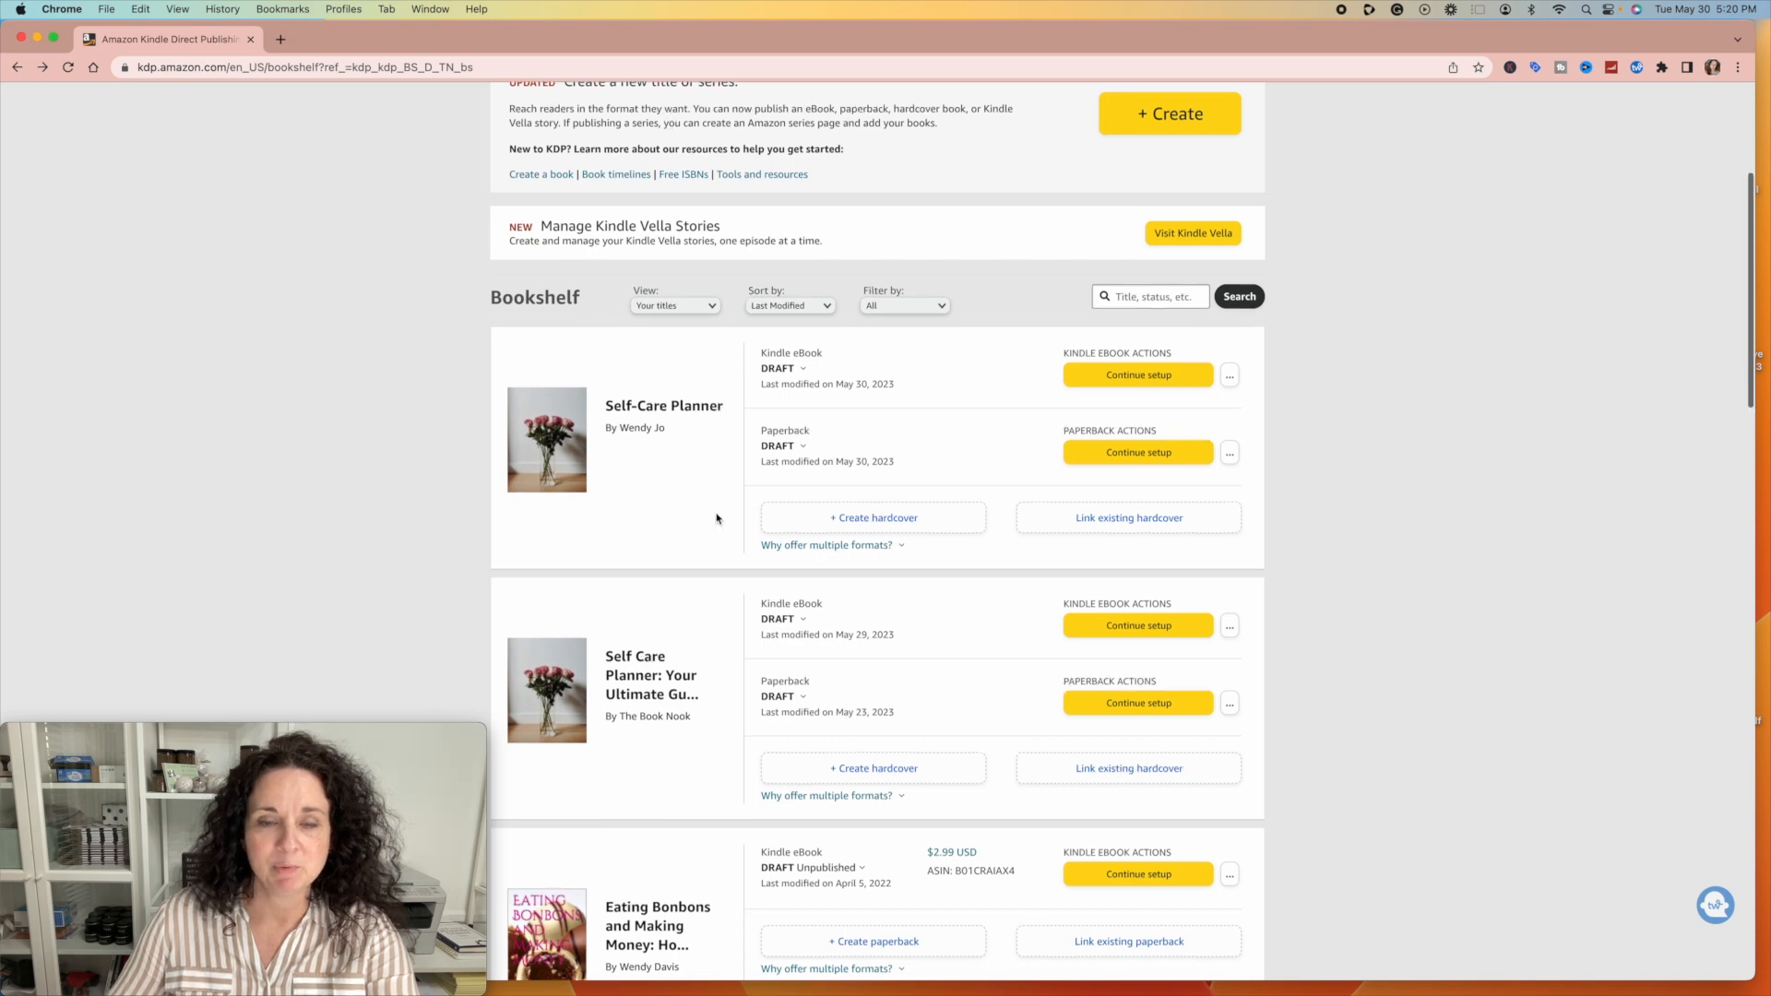
pyautogui.scroll(2, 717, 518)
pyautogui.scroll(1, 716, 519)
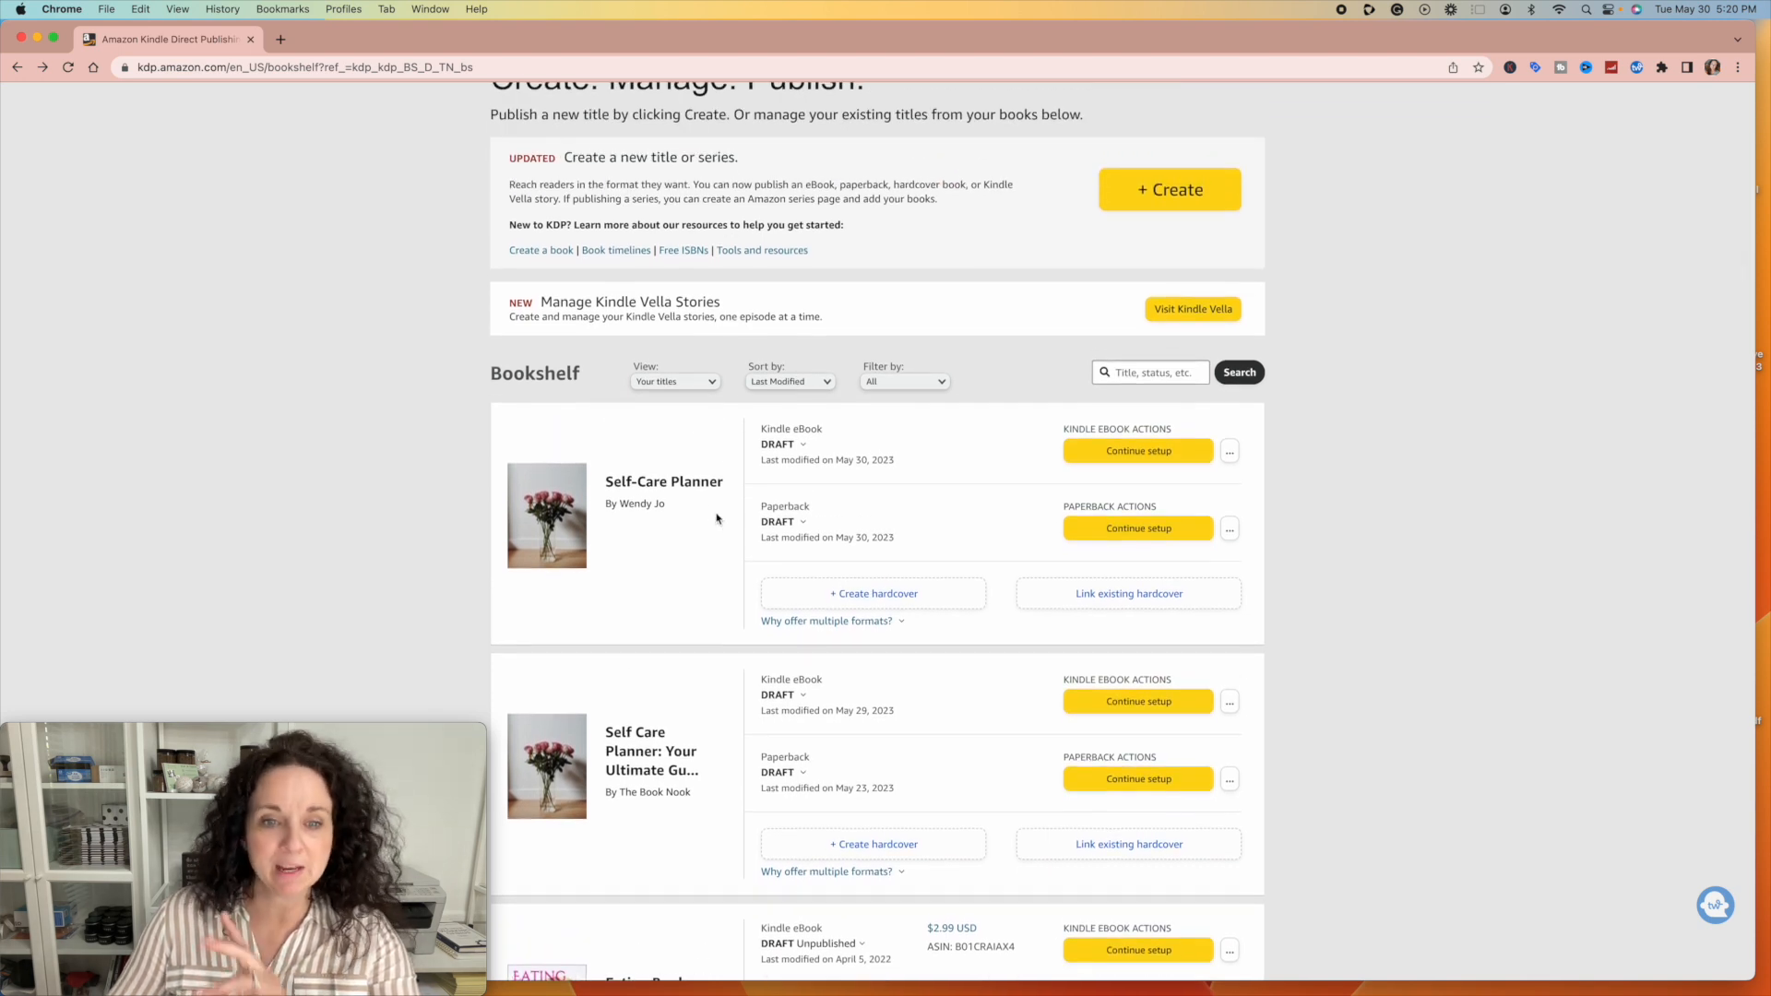
pyautogui.scroll(2, 695, 472)
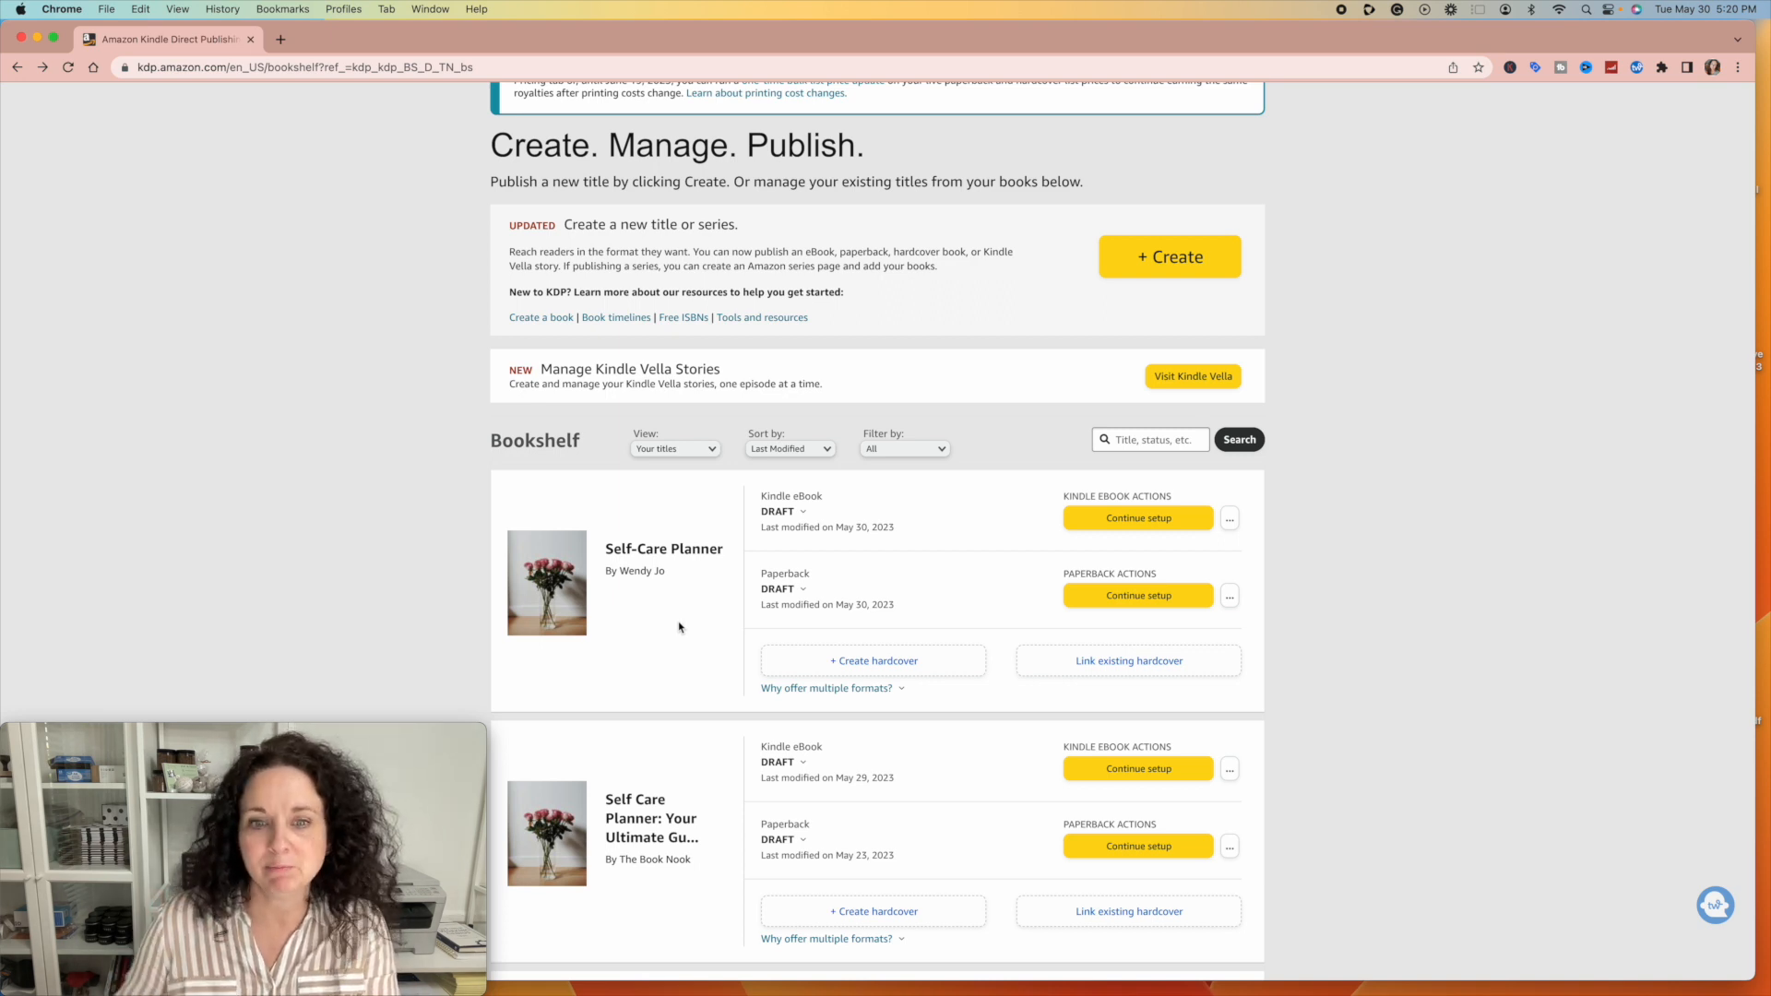
pyautogui.click(1132, 522)
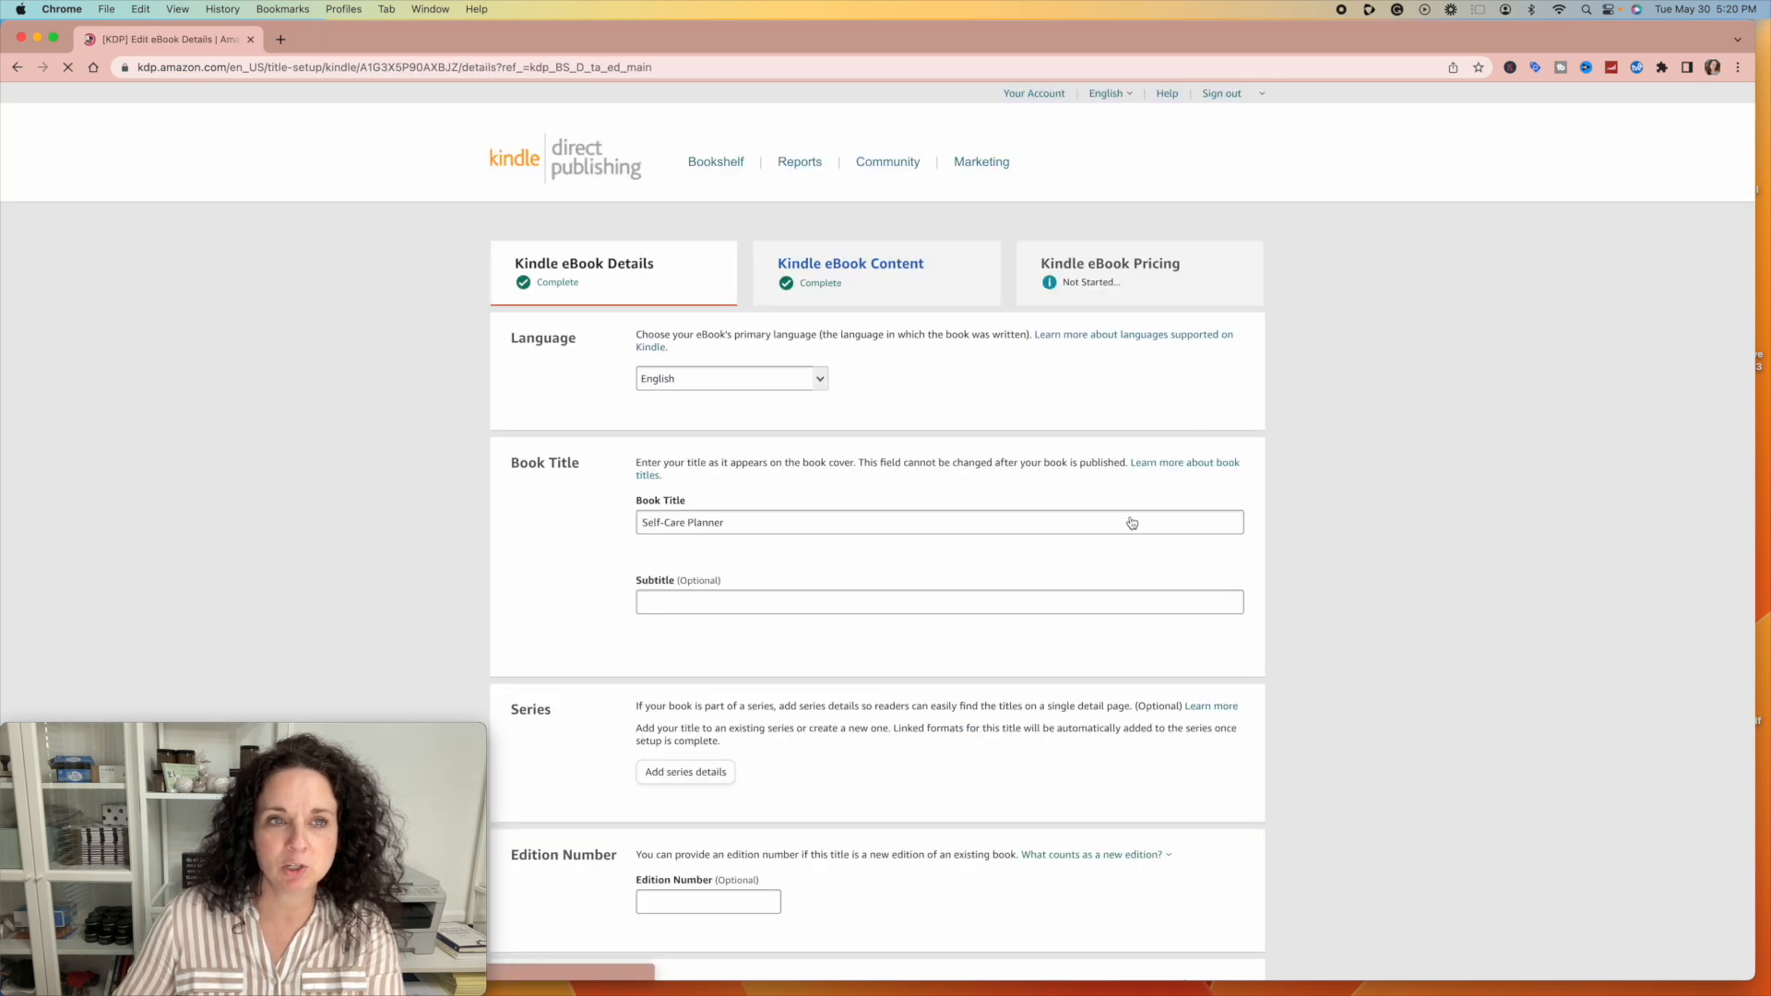
# Step: Review the eBook details, from language, title, series and edition number through author, contributors and description
pyautogui.scroll(-2, 682, 353)
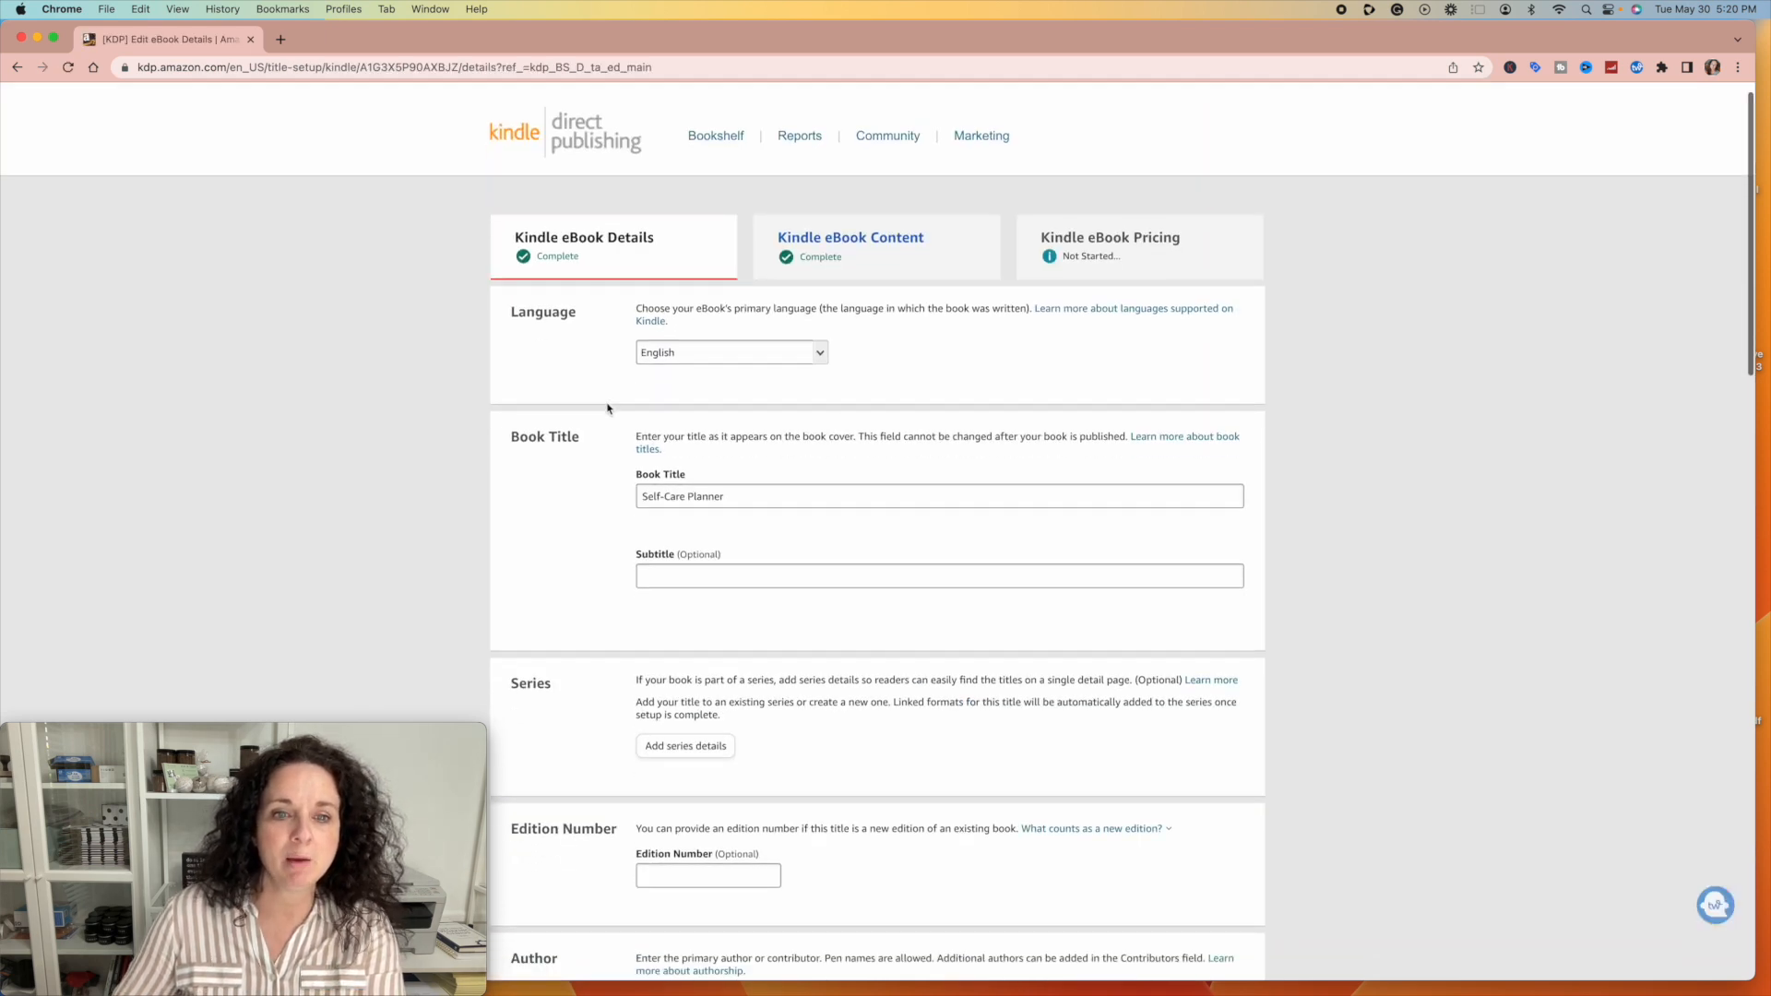
pyautogui.scroll(-4, 608, 326)
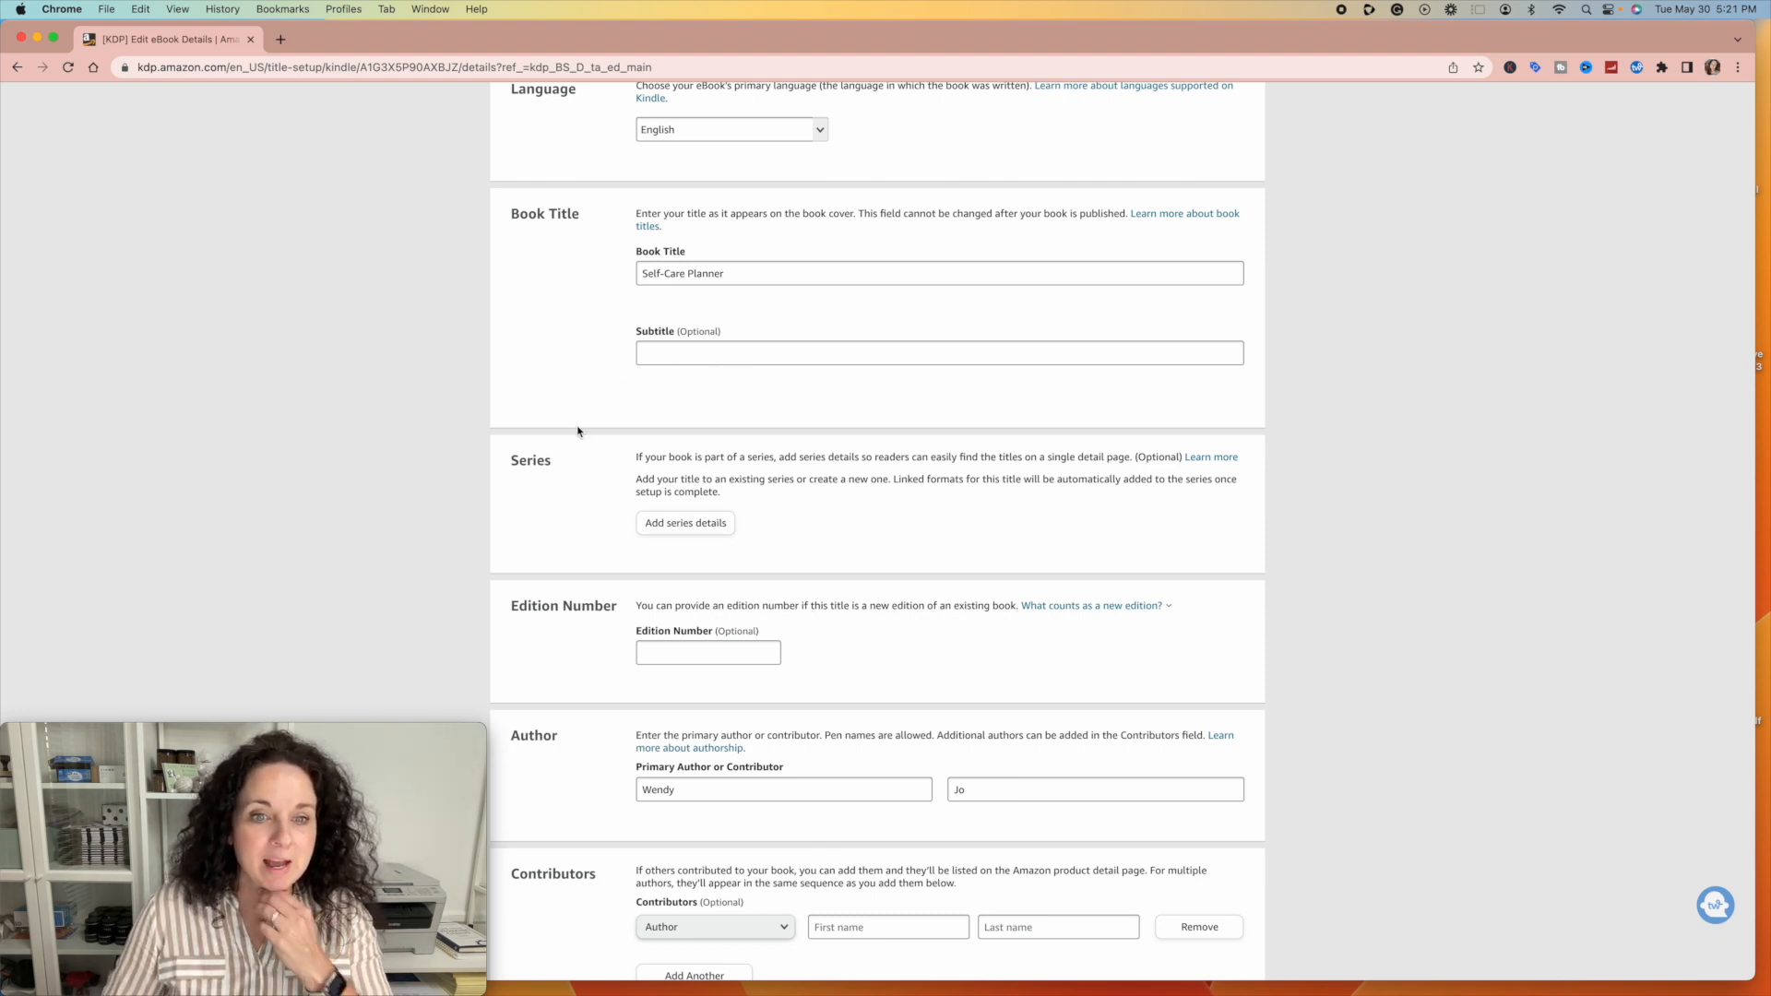
pyautogui.scroll(-2, 578, 429)
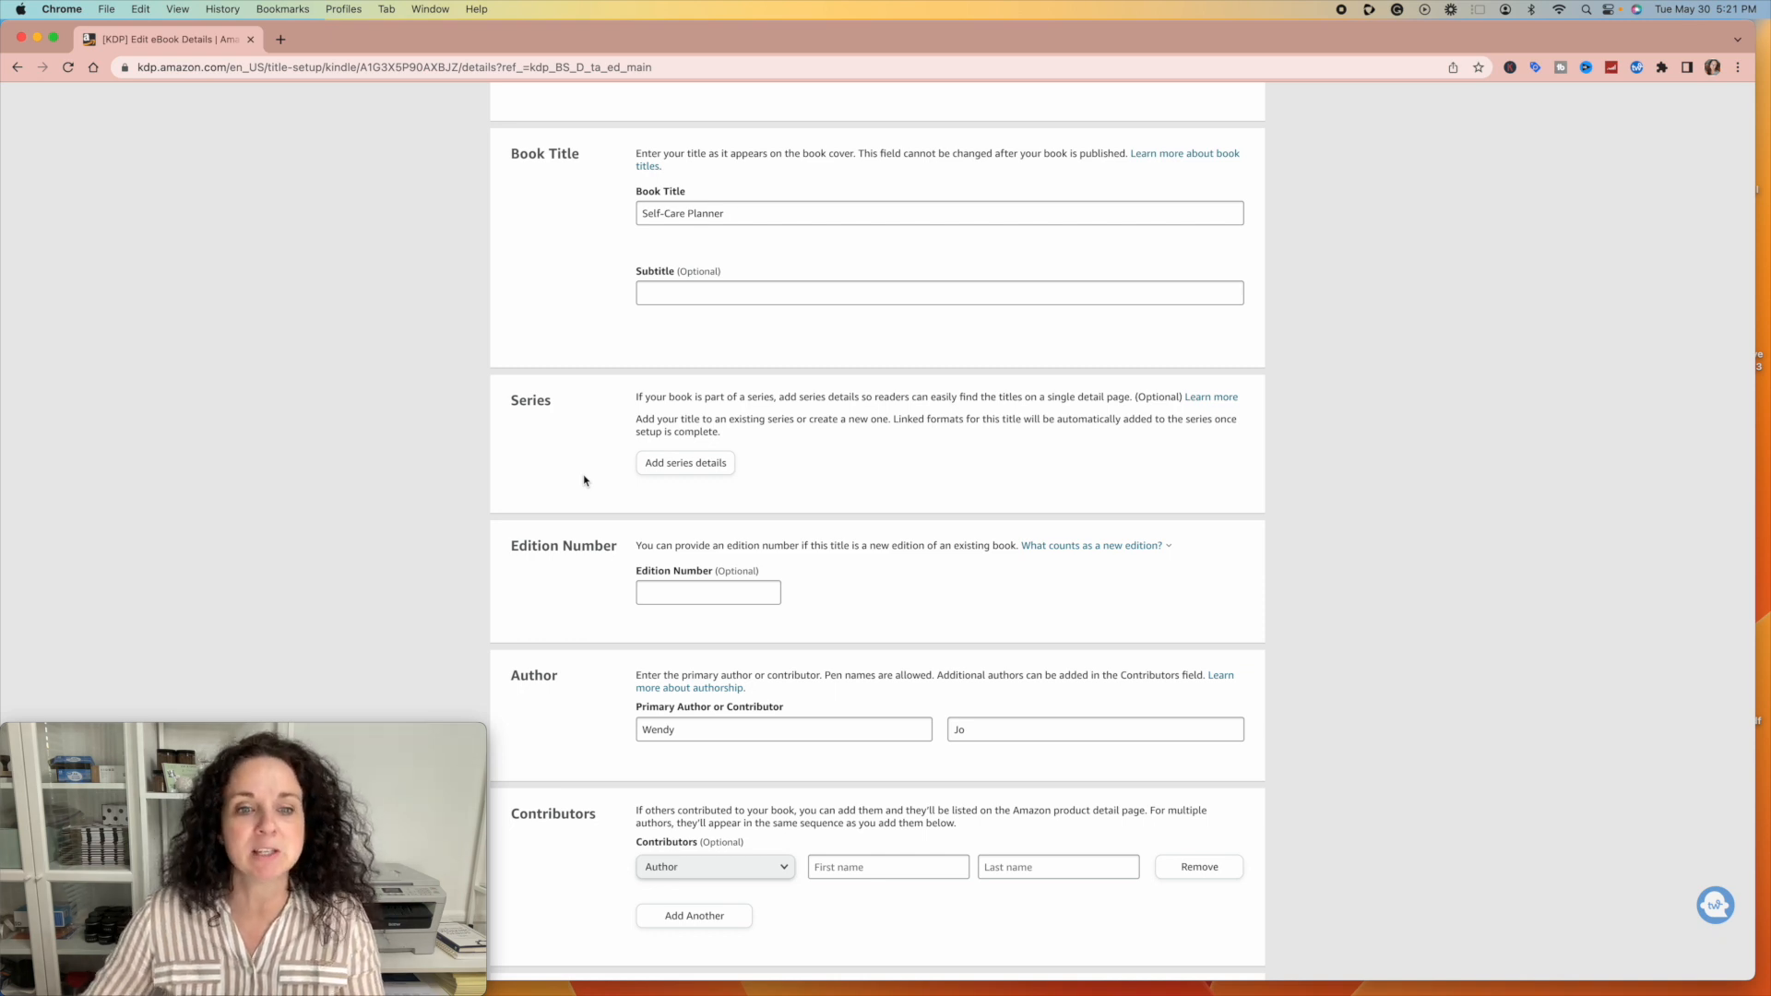
pyautogui.scroll(-2, 584, 480)
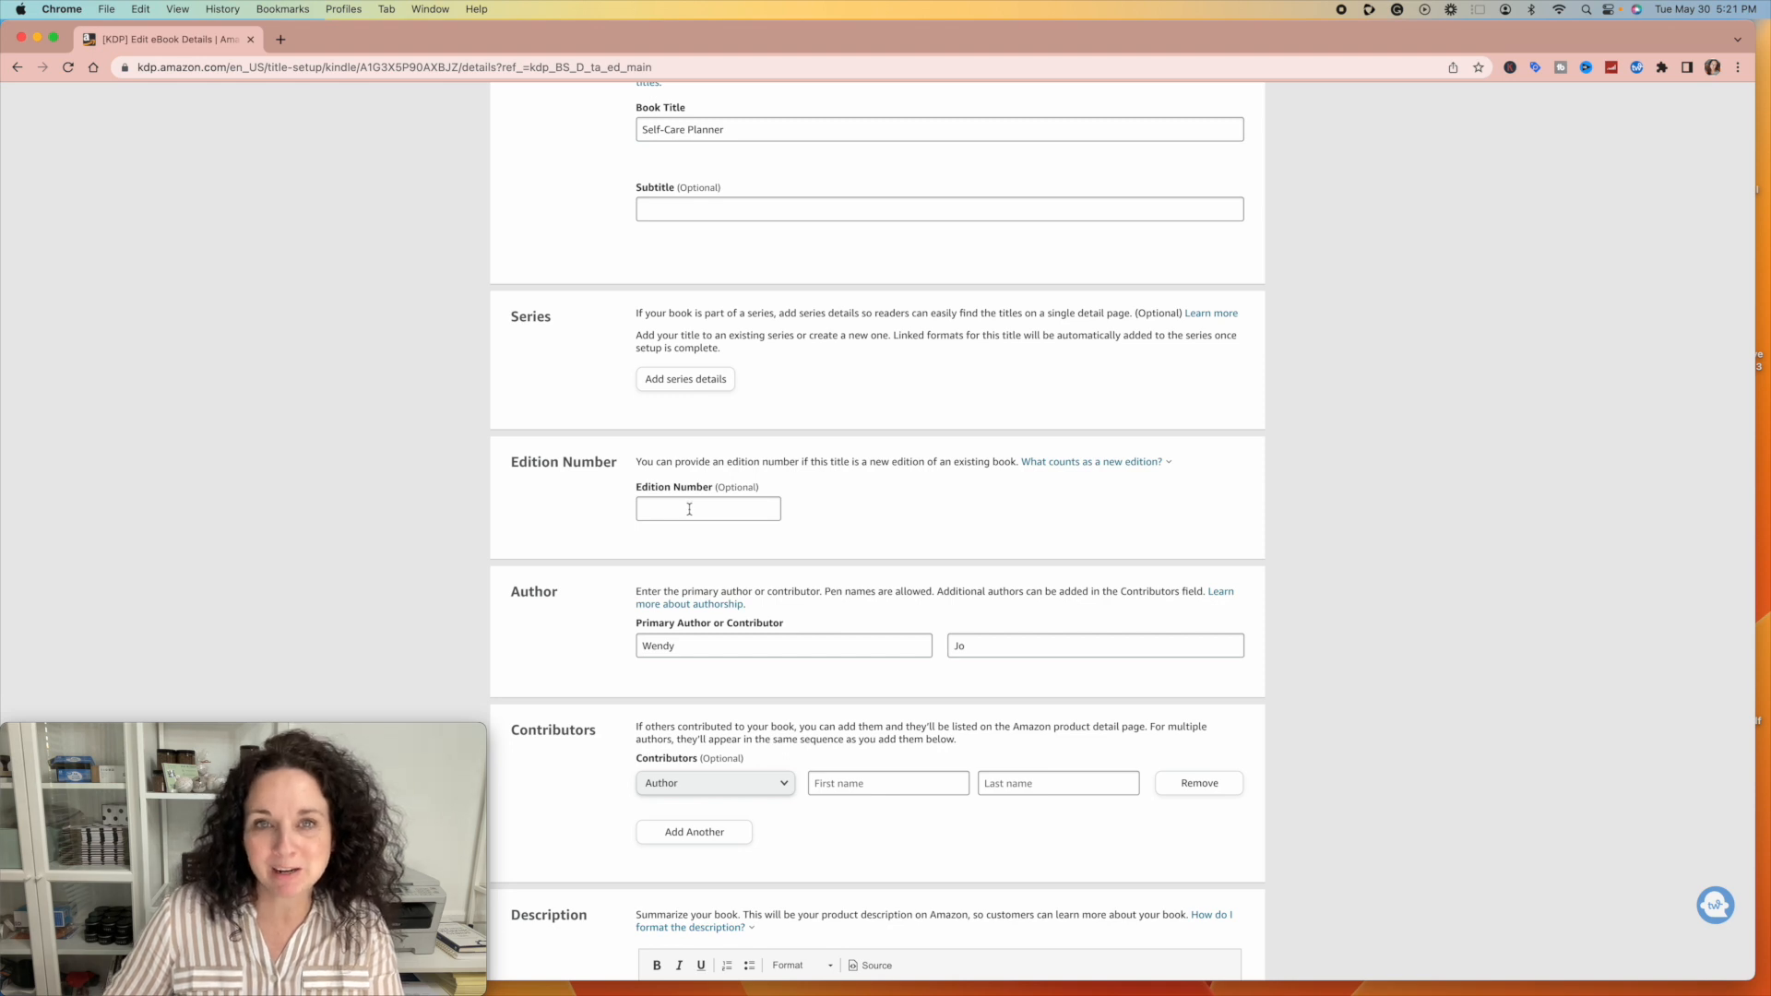
pyautogui.scroll(-4, 689, 509)
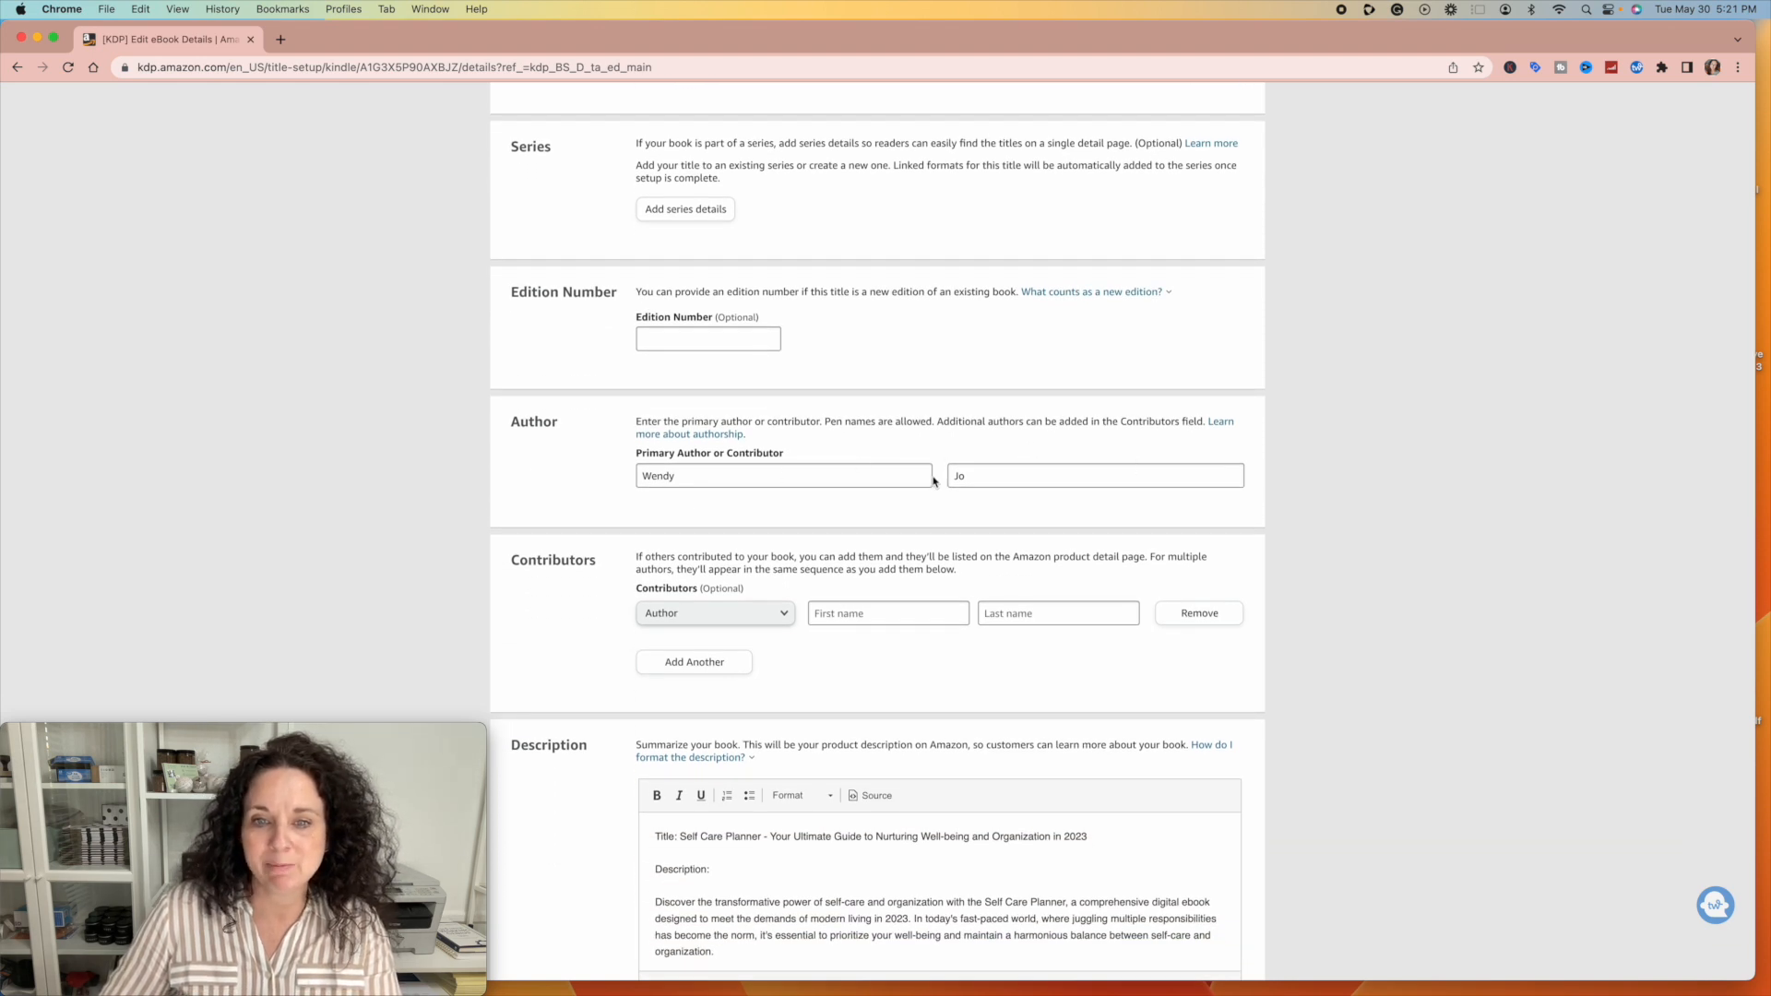
pyautogui.scroll(-2, 835, 525)
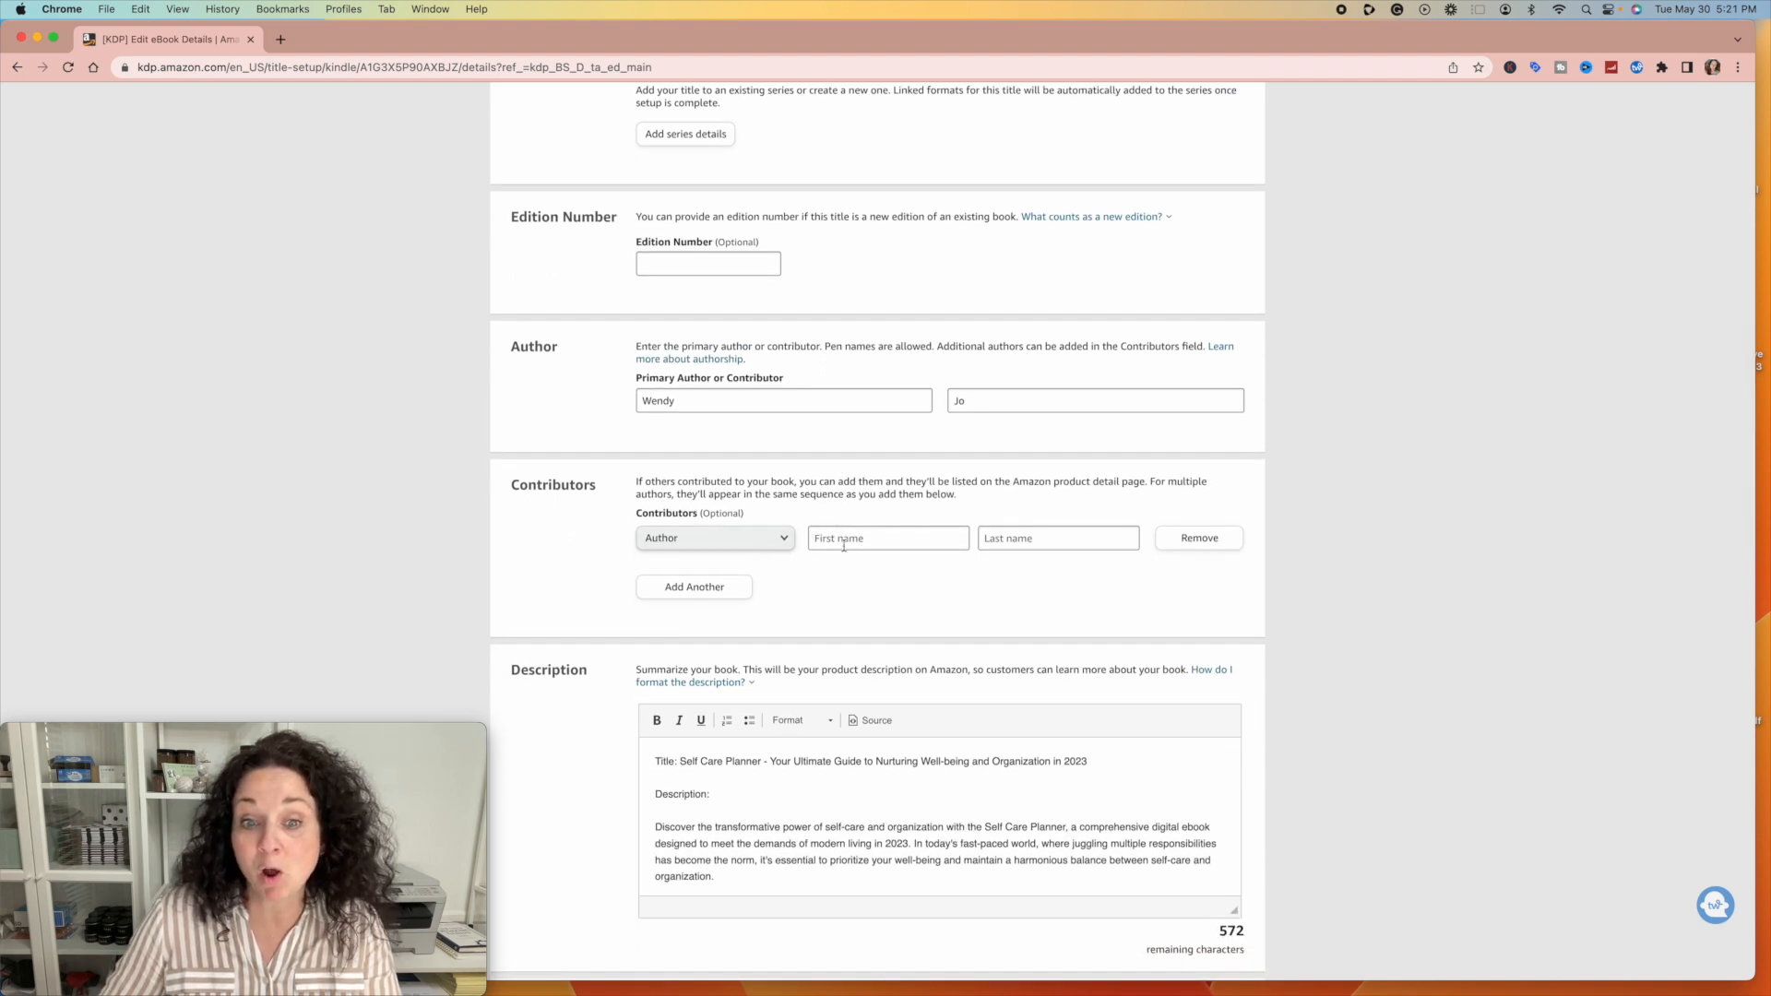
pyautogui.scroll(-4, 838, 577)
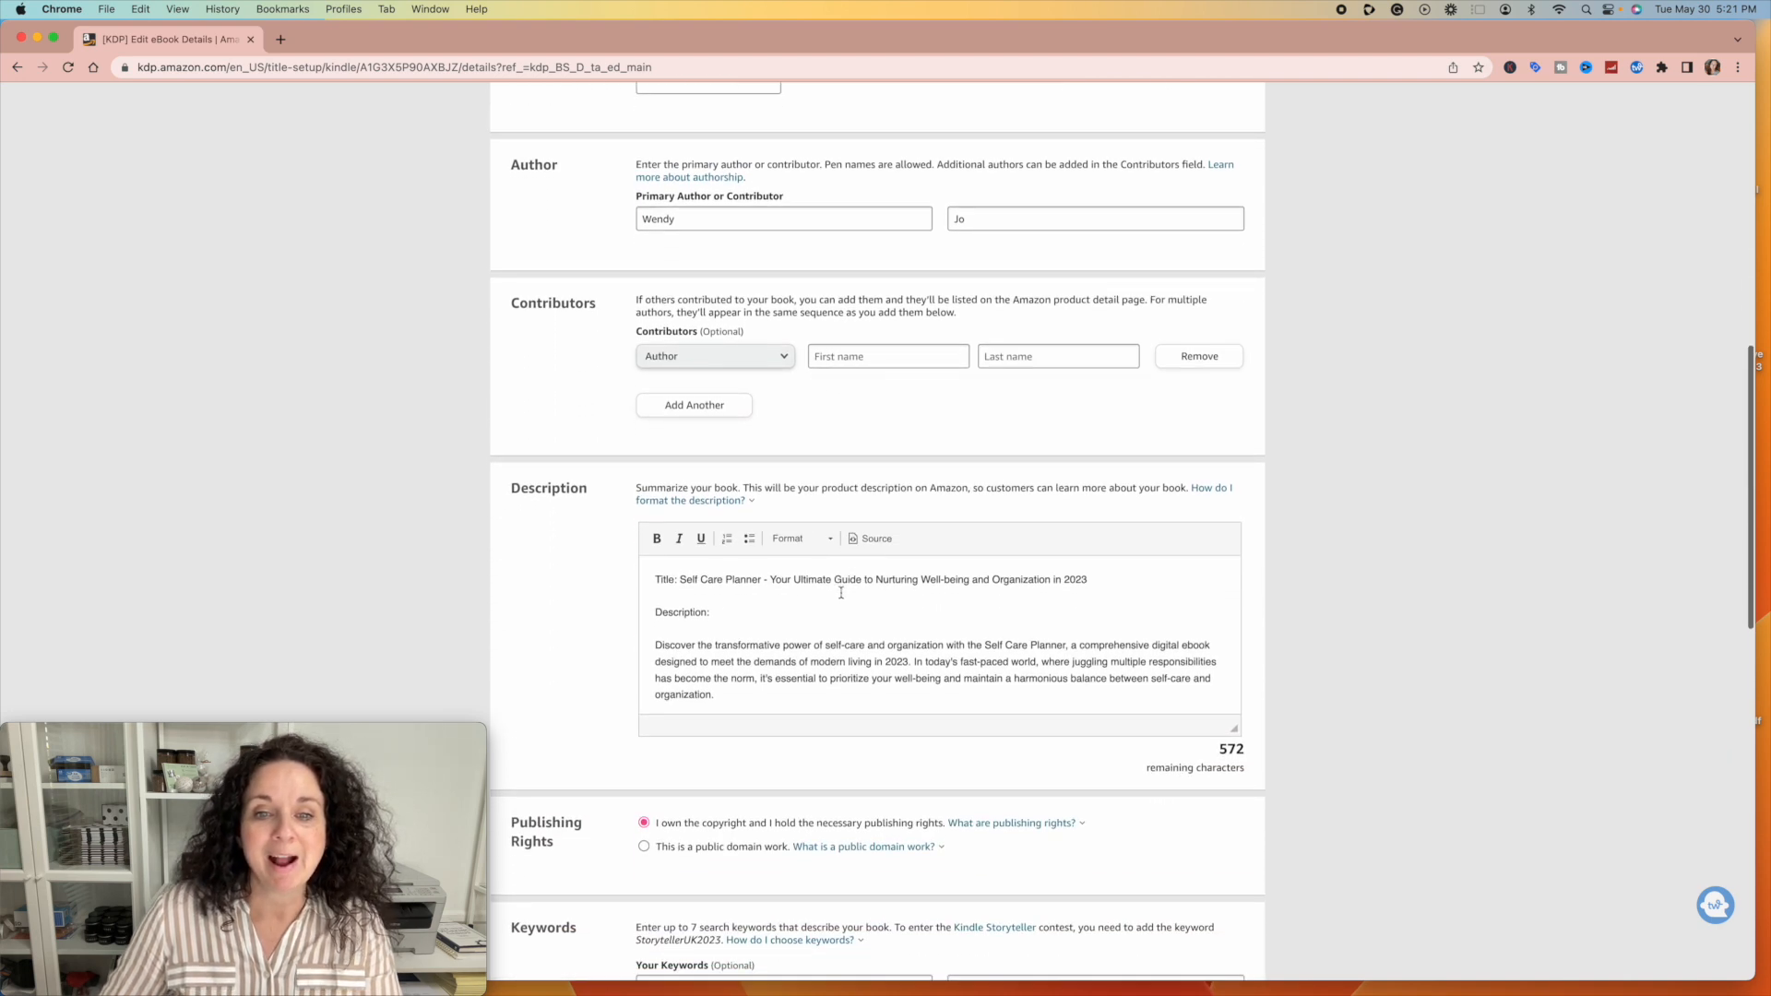
pyautogui.scroll(-2, 840, 593)
pyautogui.scroll(3, 839, 590)
pyautogui.scroll(-4, 839, 590)
pyautogui.scroll(4, 840, 591)
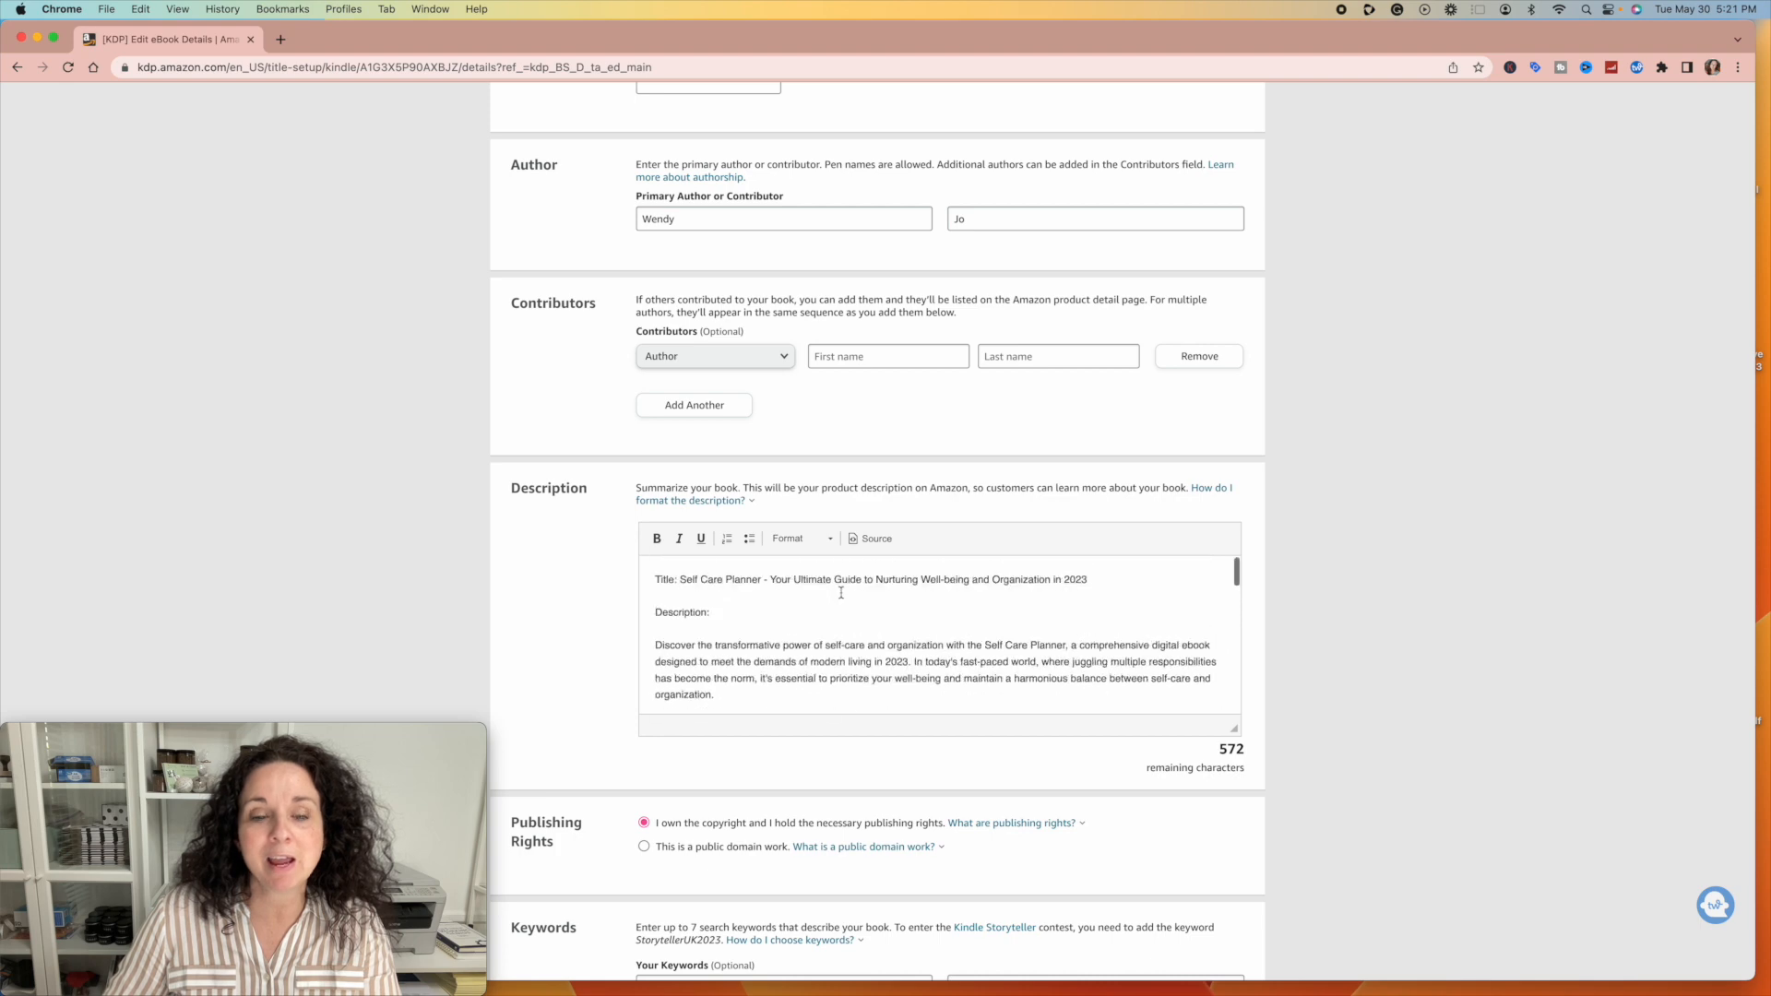
# Step: Open ChatGPT in a new tab and read the book description in the "Self Care Planner 2023" conversation
pyautogui.click(281, 39)
pyautogui.write('chat')
pyautogui.press('Return')
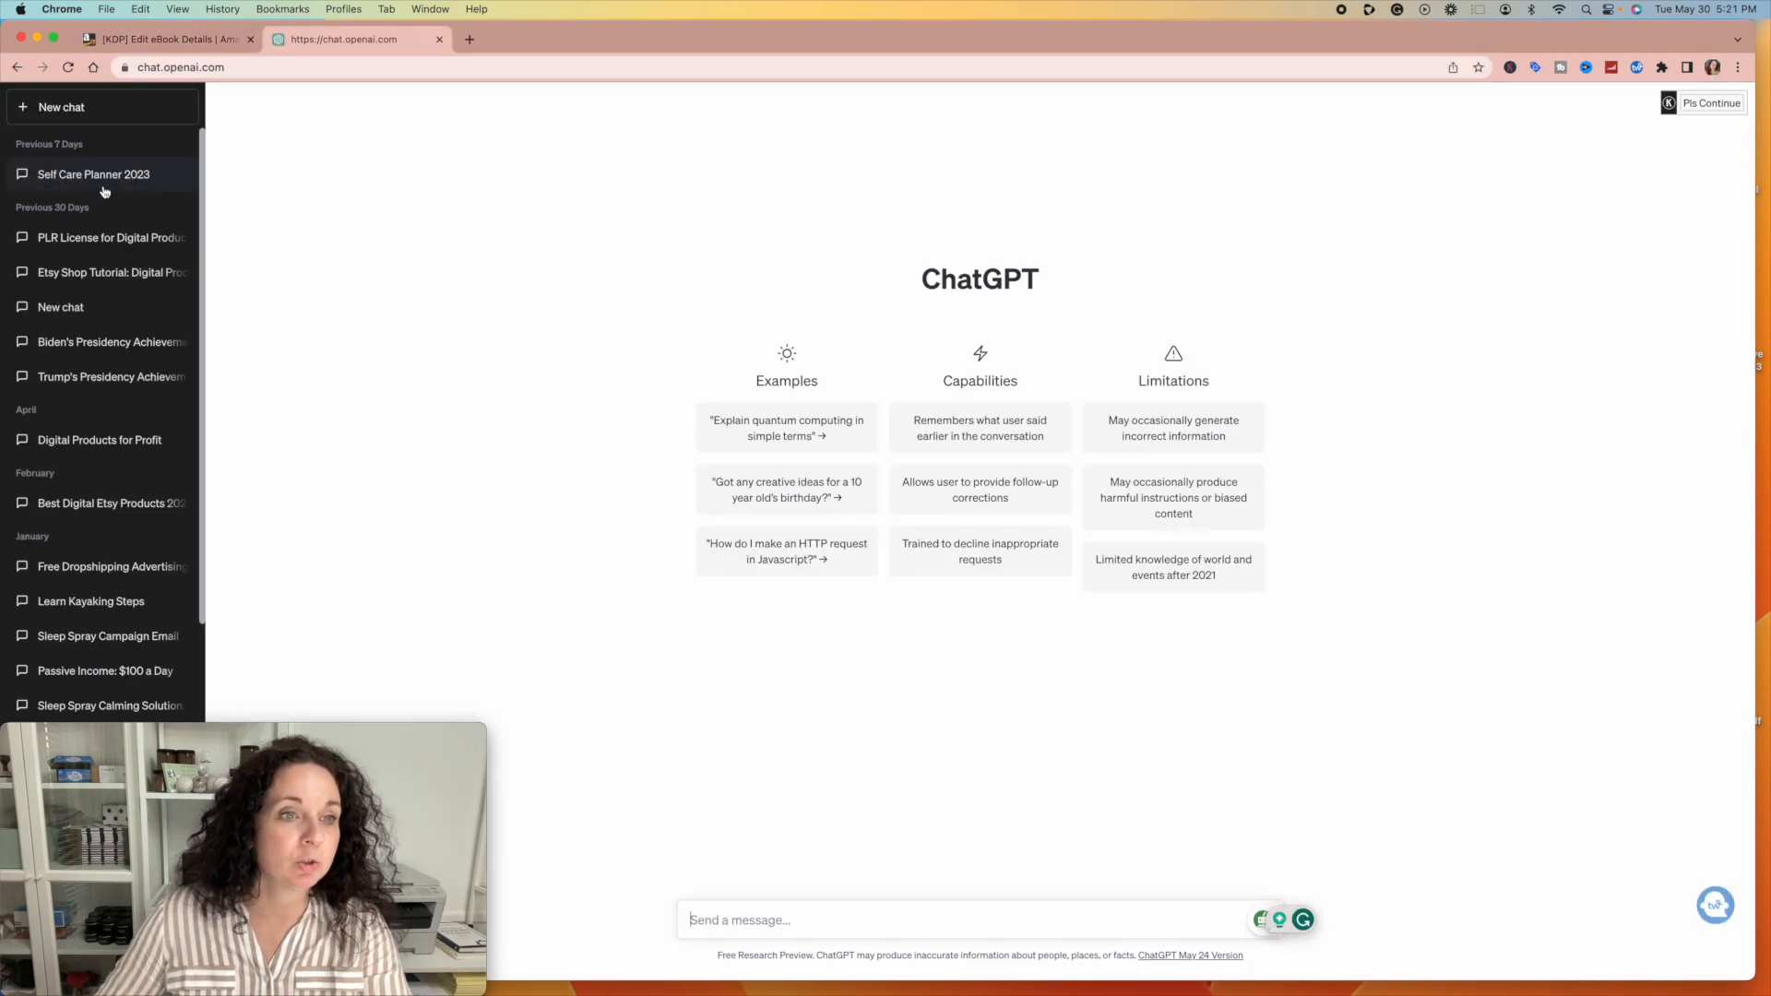
pyautogui.click(133, 175)
pyautogui.scroll(5, 775, 252)
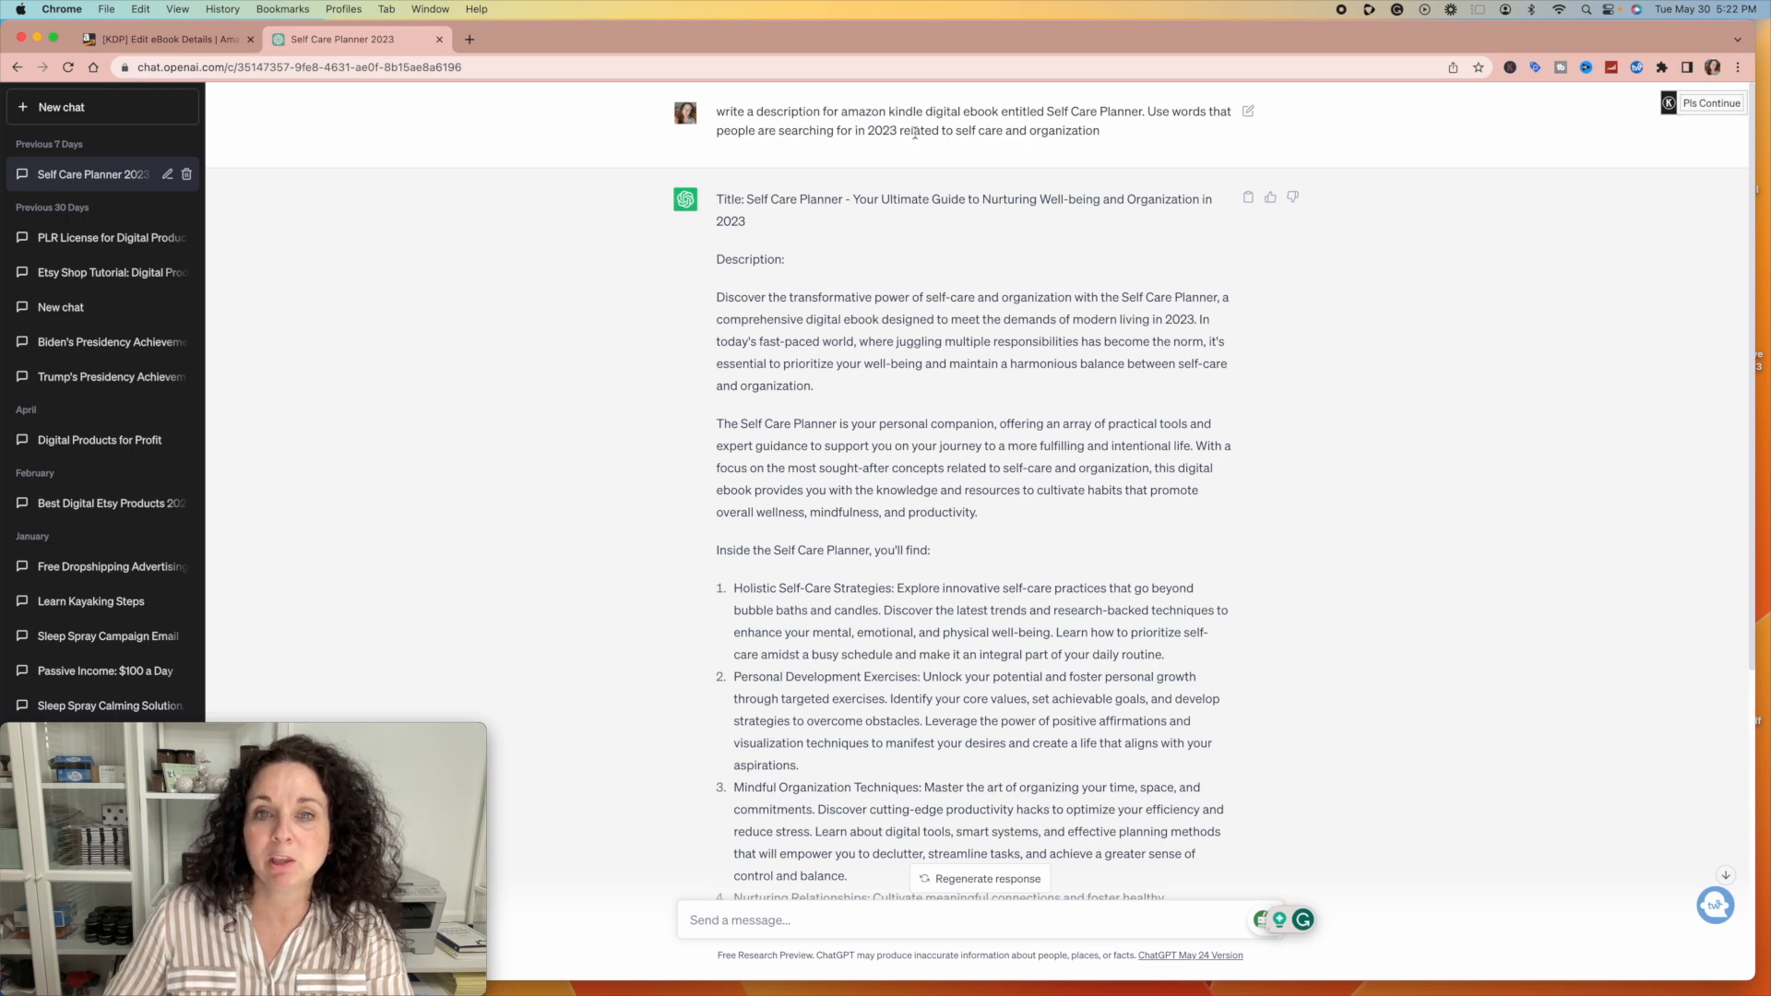
pyautogui.scroll(-3, 1034, 450)
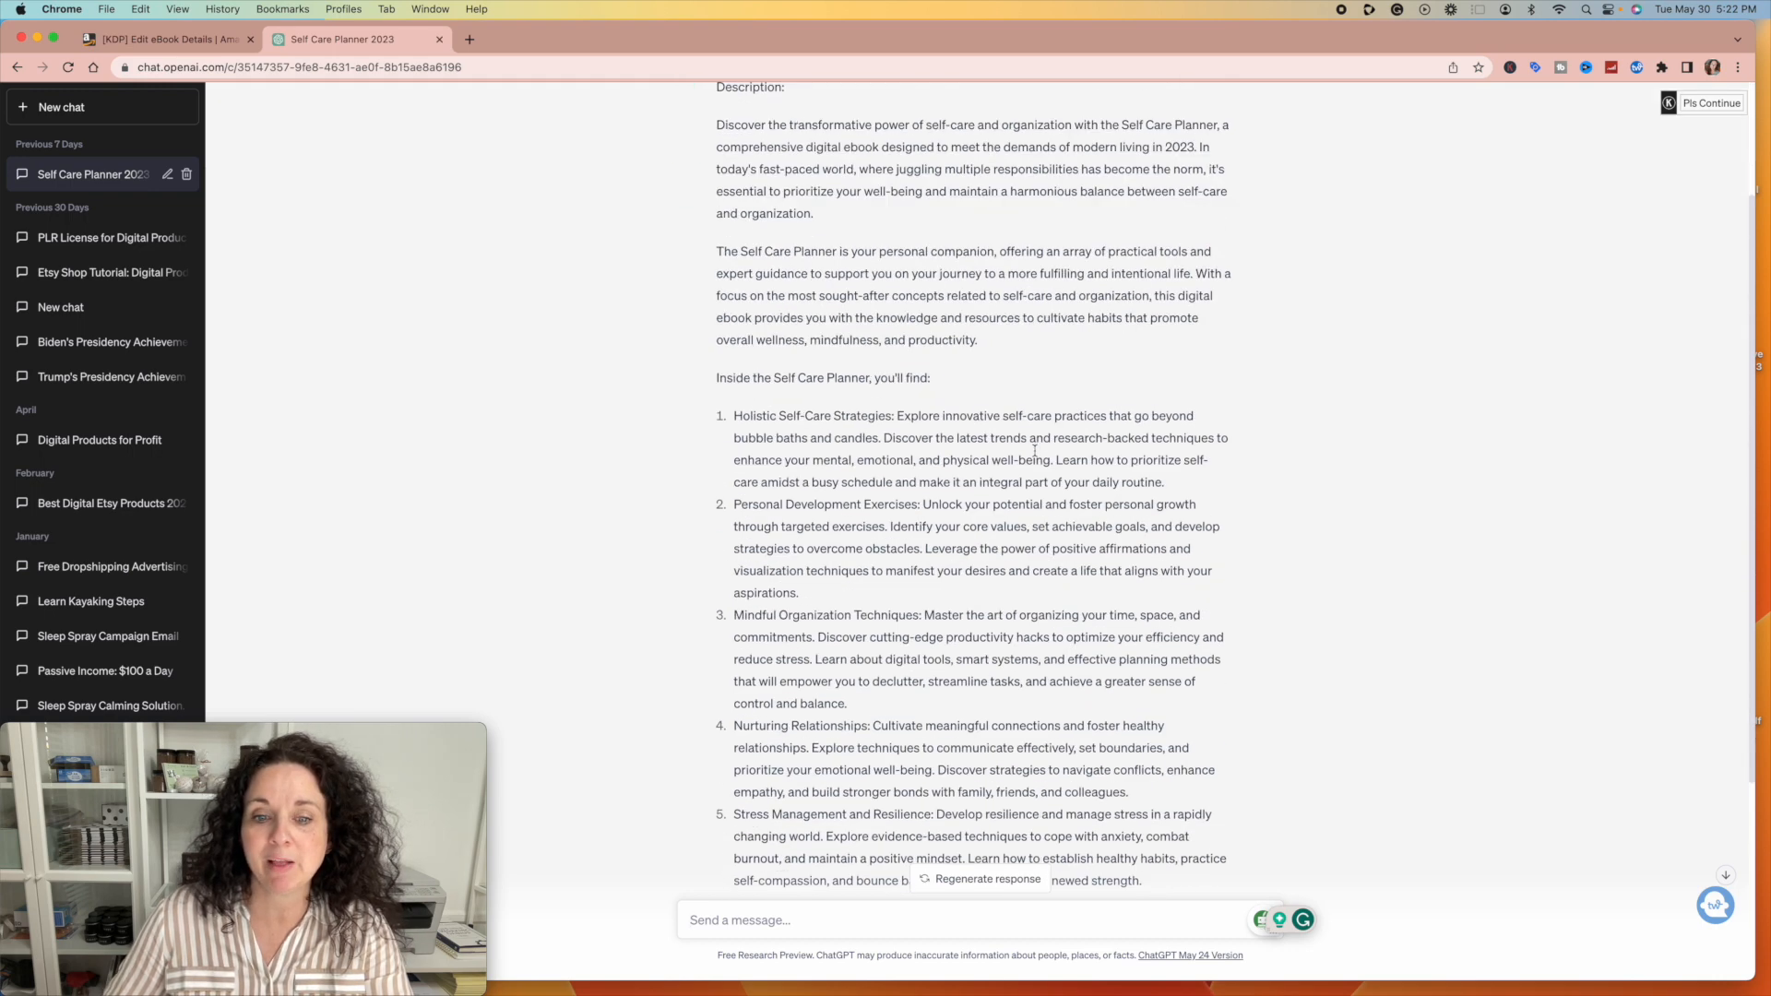
pyautogui.scroll(-3, 1034, 450)
pyautogui.scroll(5, 842, 406)
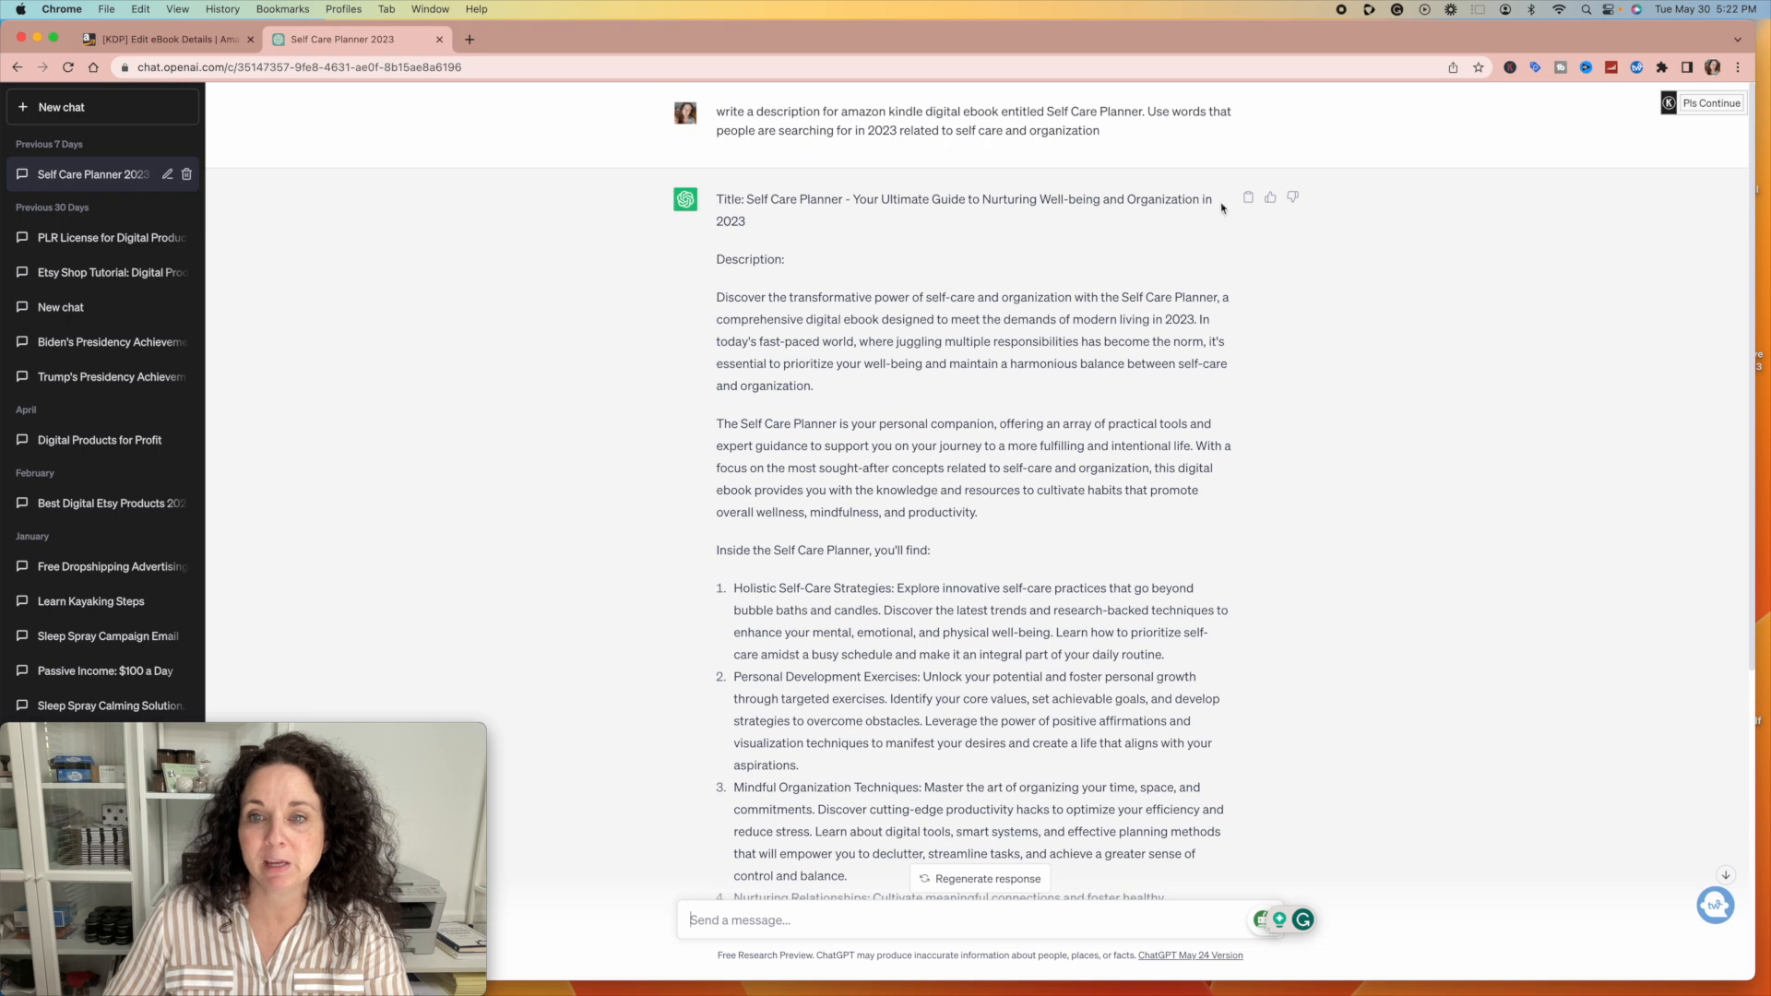
# Step: Copy the generated book description in ChatGPT, and read the full description entered in the KDP eBook details
pyautogui.click(1248, 197)
pyautogui.click(153, 42)
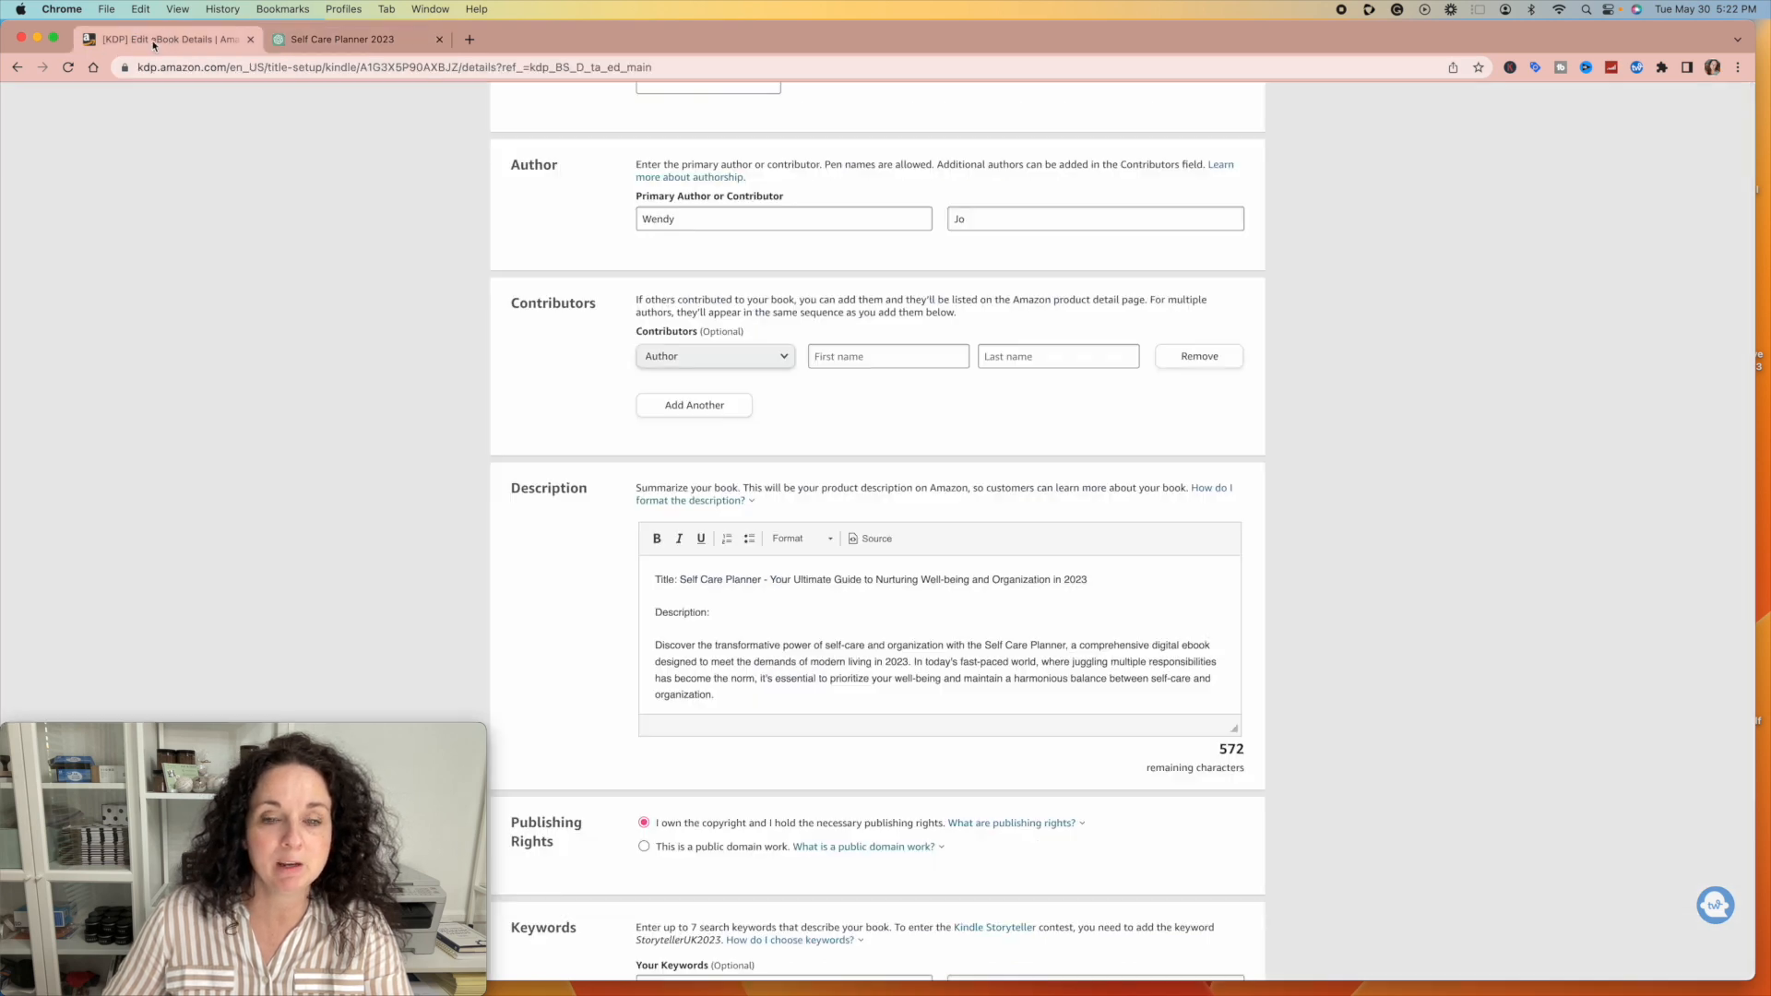
pyautogui.scroll(-10, 760, 614)
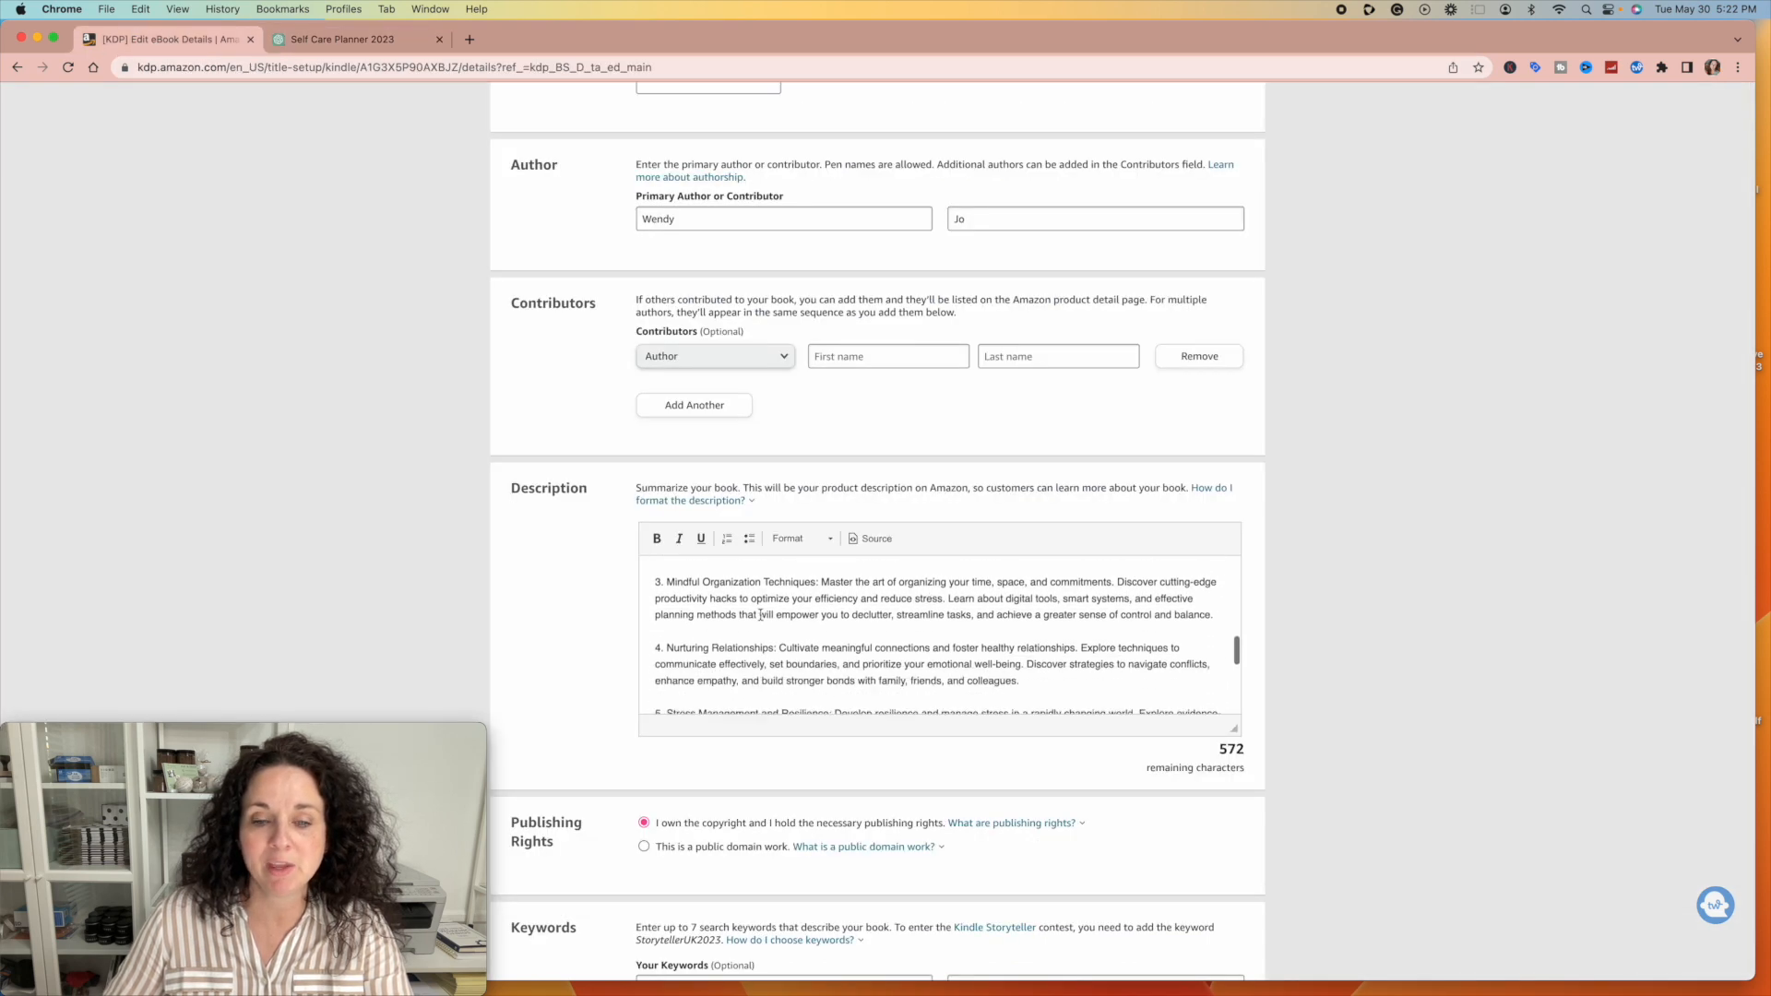
pyautogui.scroll(-5, 760, 614)
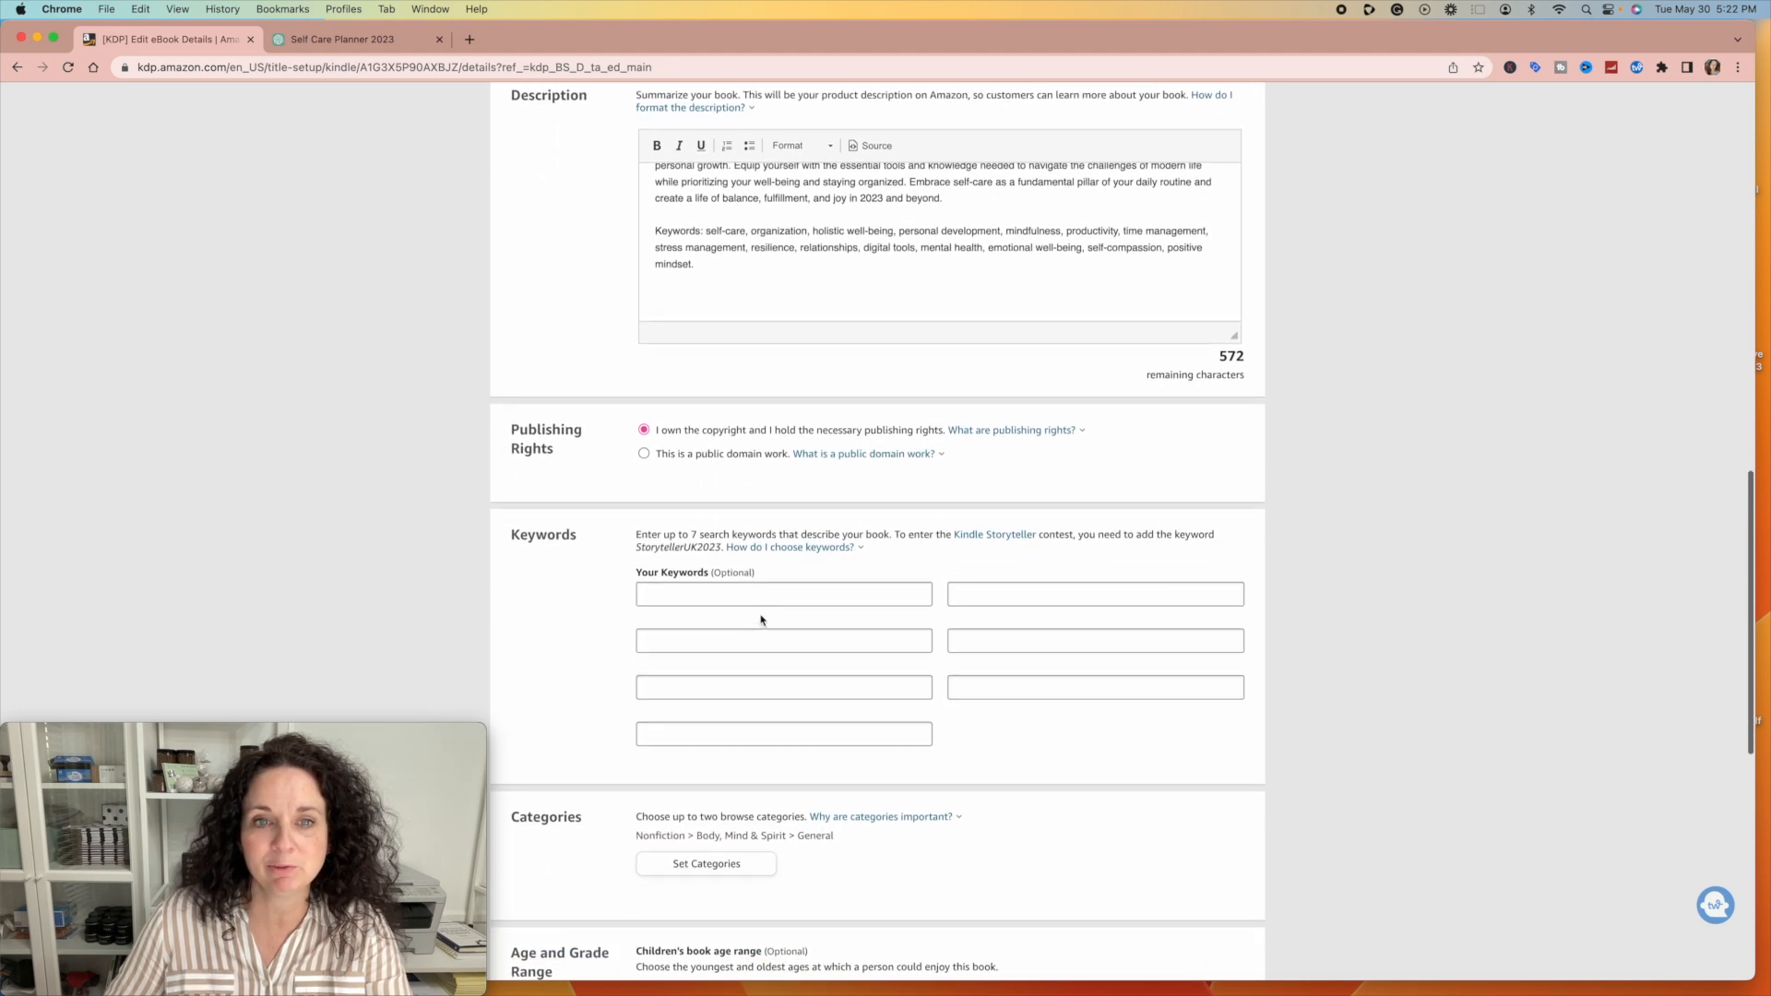
# Step: Review the publishing rights, keywords, categories, and age and grade range sections of the eBook details
pyautogui.scroll(-3, 759, 615)
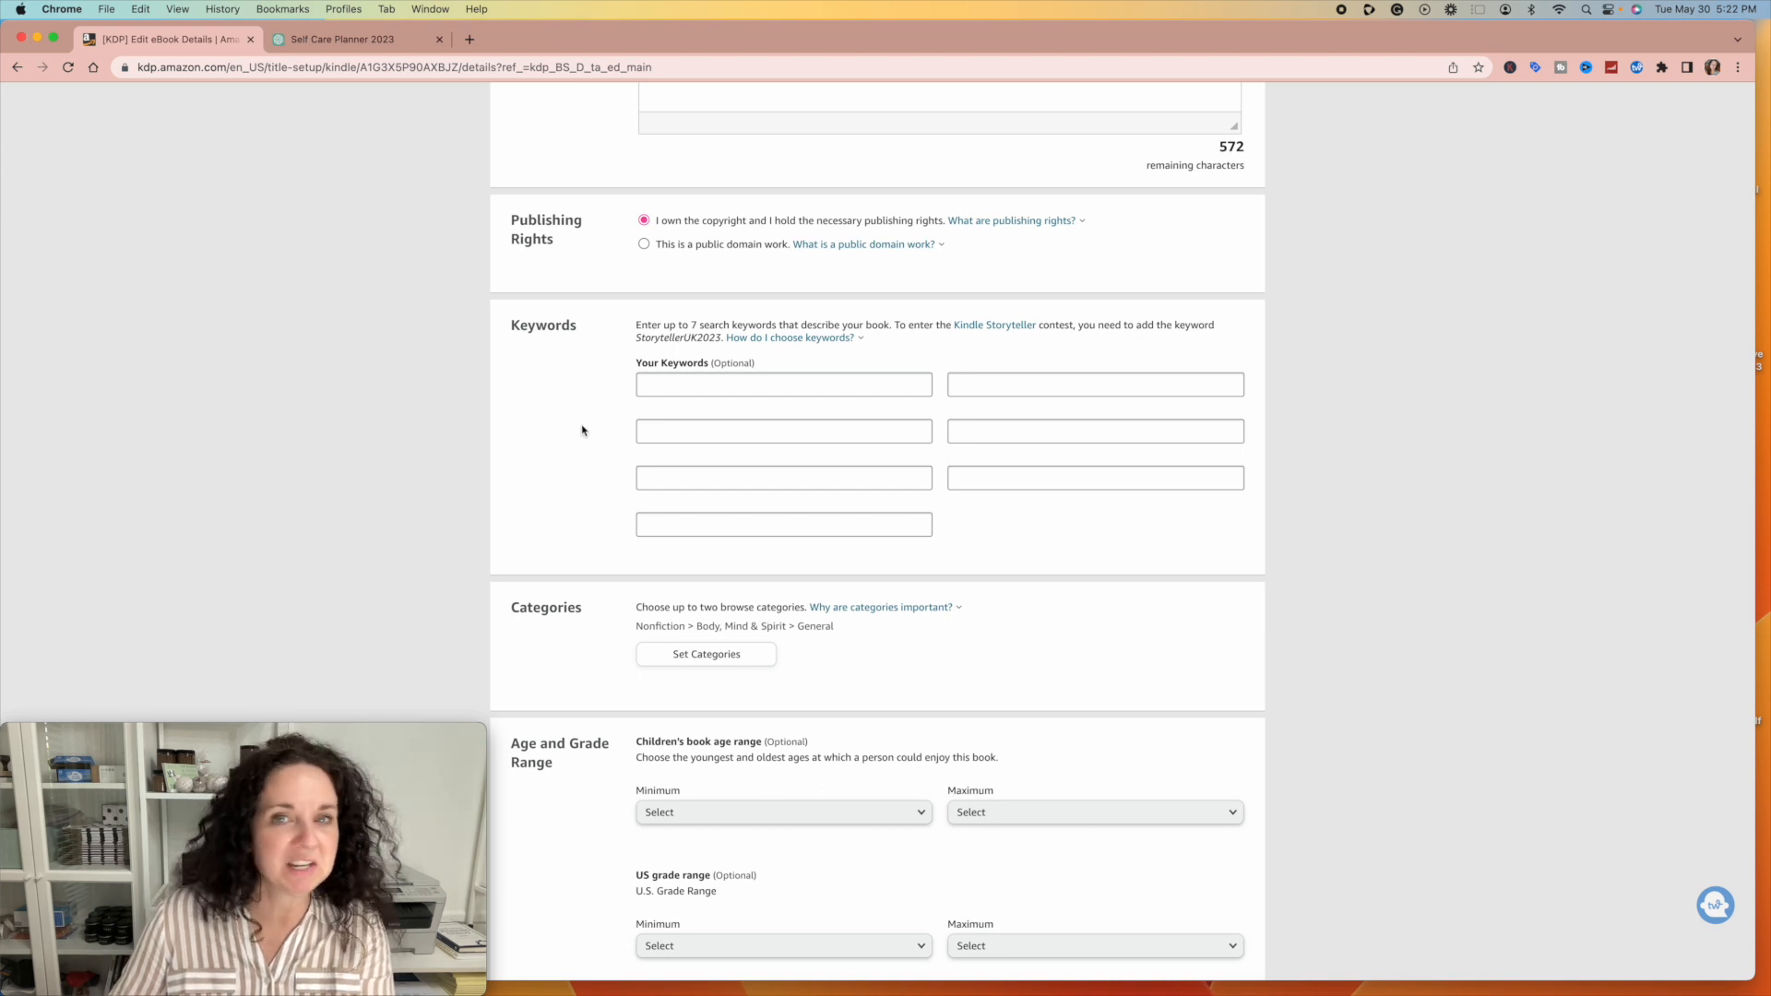
pyautogui.scroll(2, 582, 430)
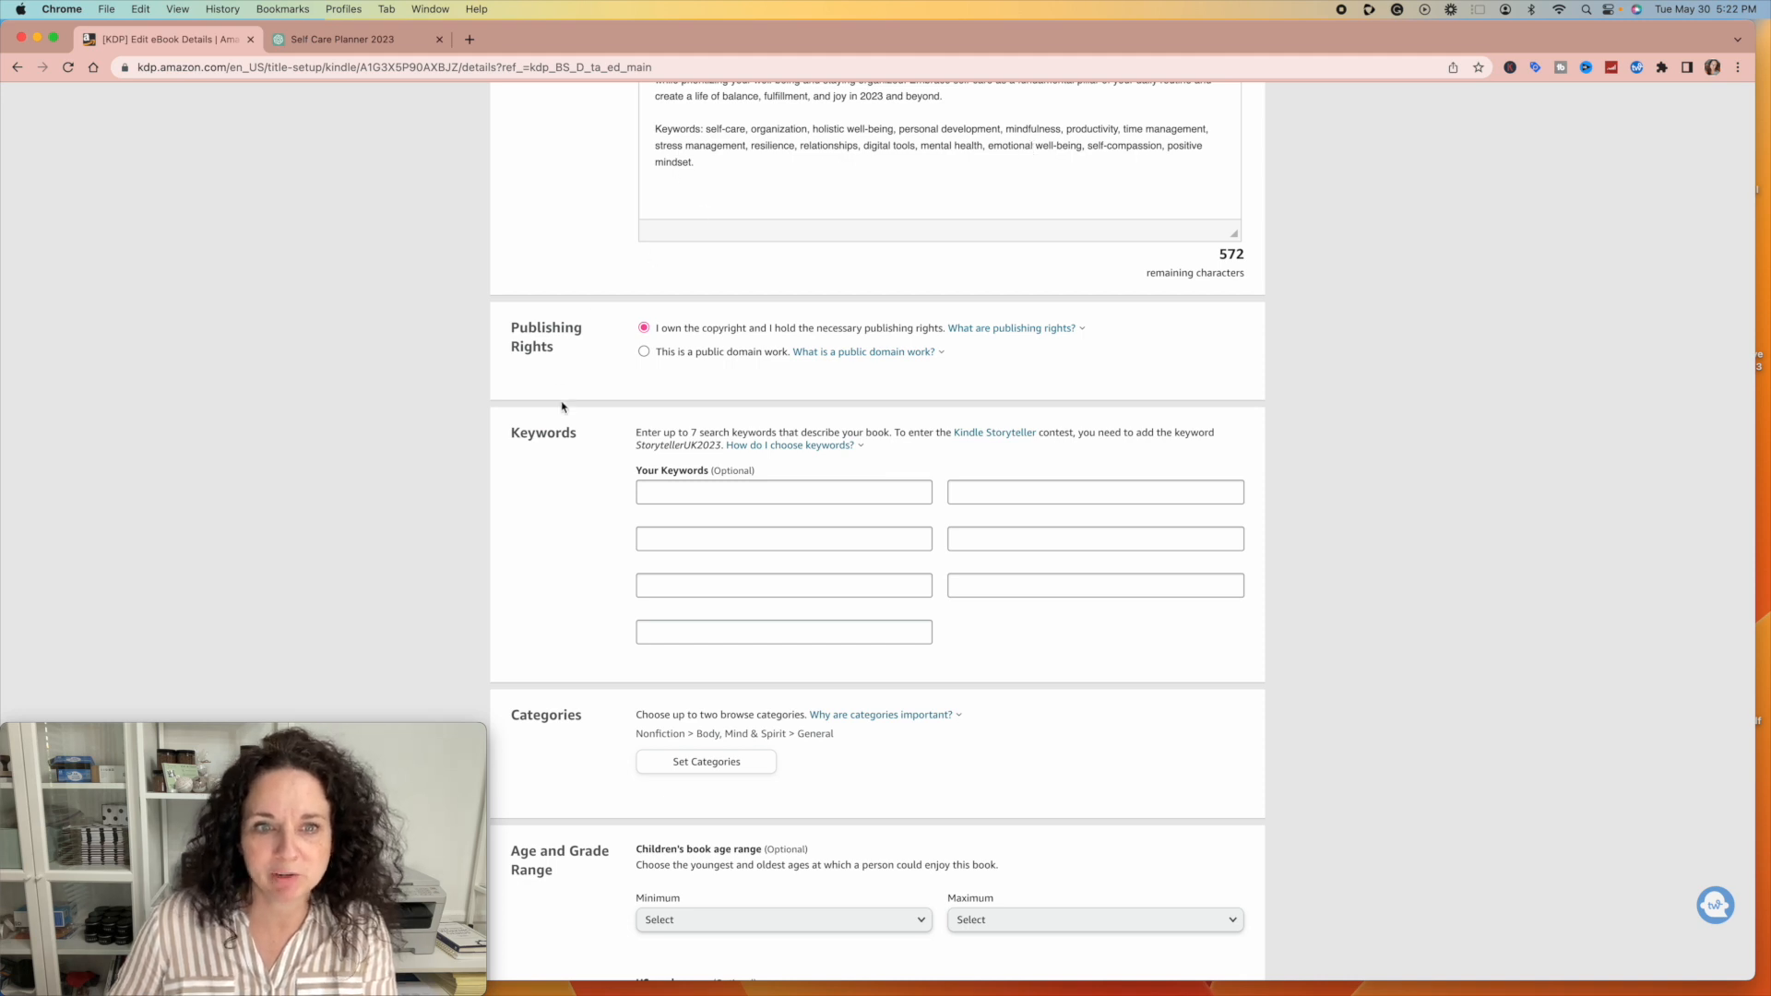
pyautogui.scroll(-2, 562, 406)
pyautogui.scroll(-1, 563, 405)
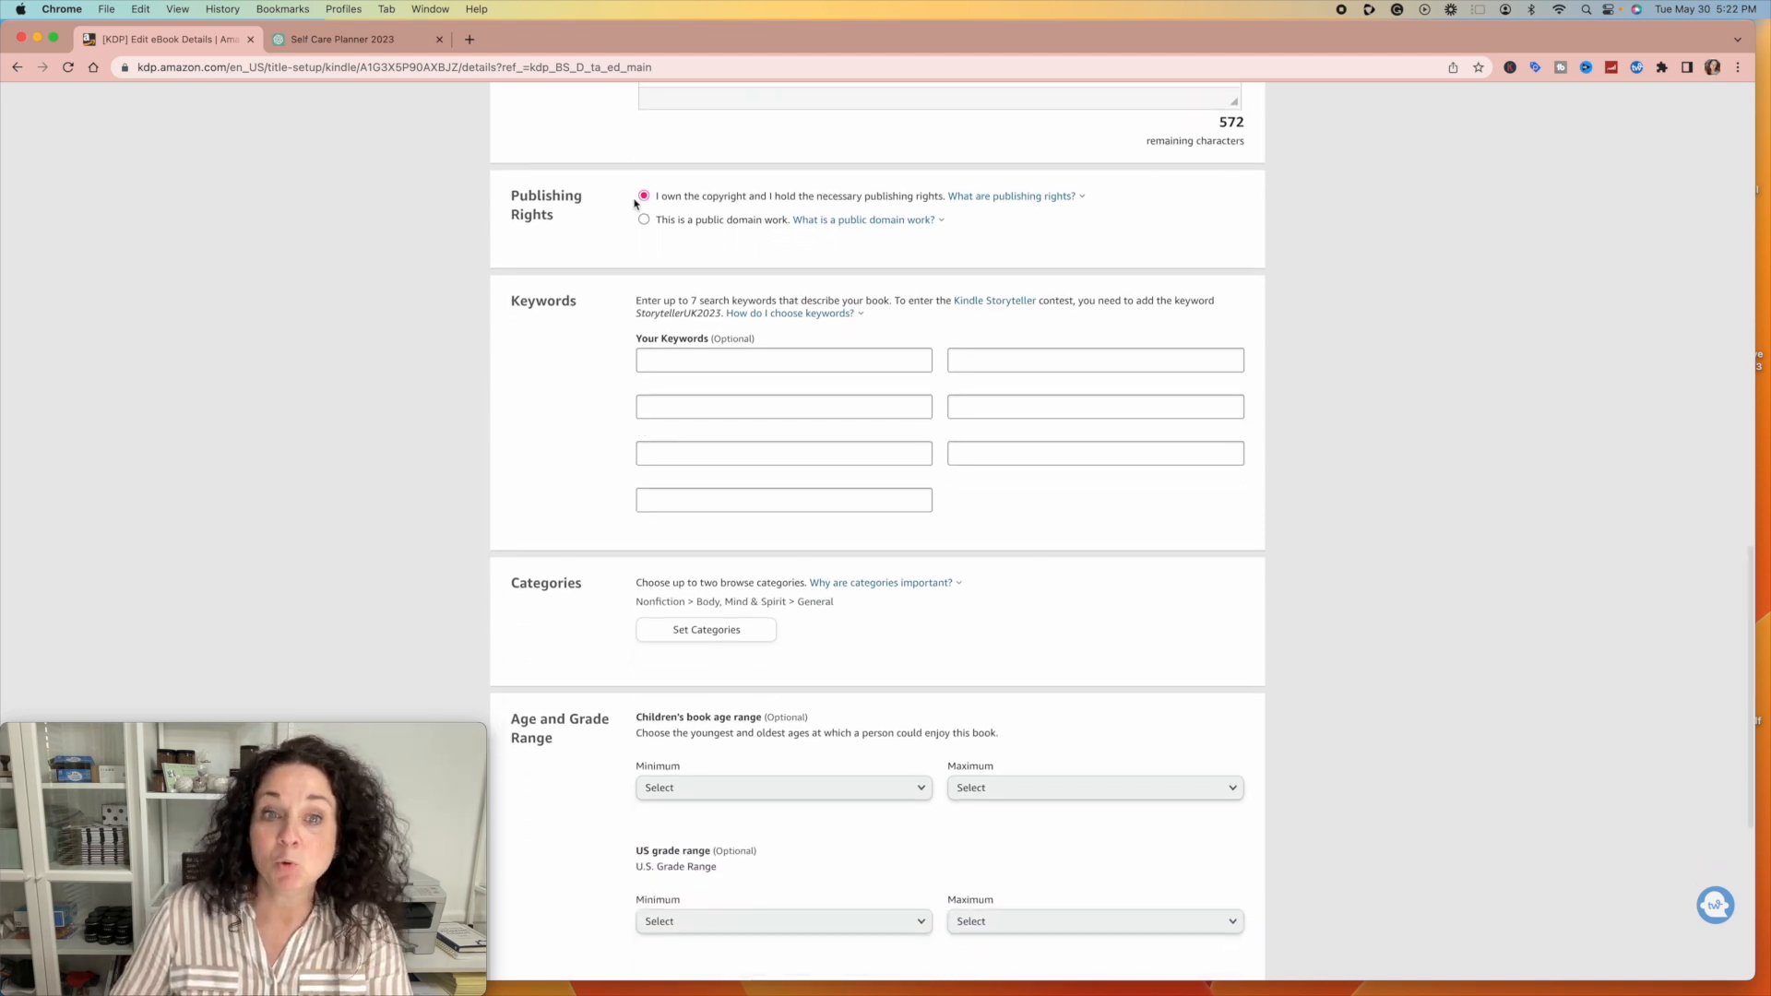
pyautogui.scroll(-2, 606, 351)
pyautogui.scroll(-1, 606, 351)
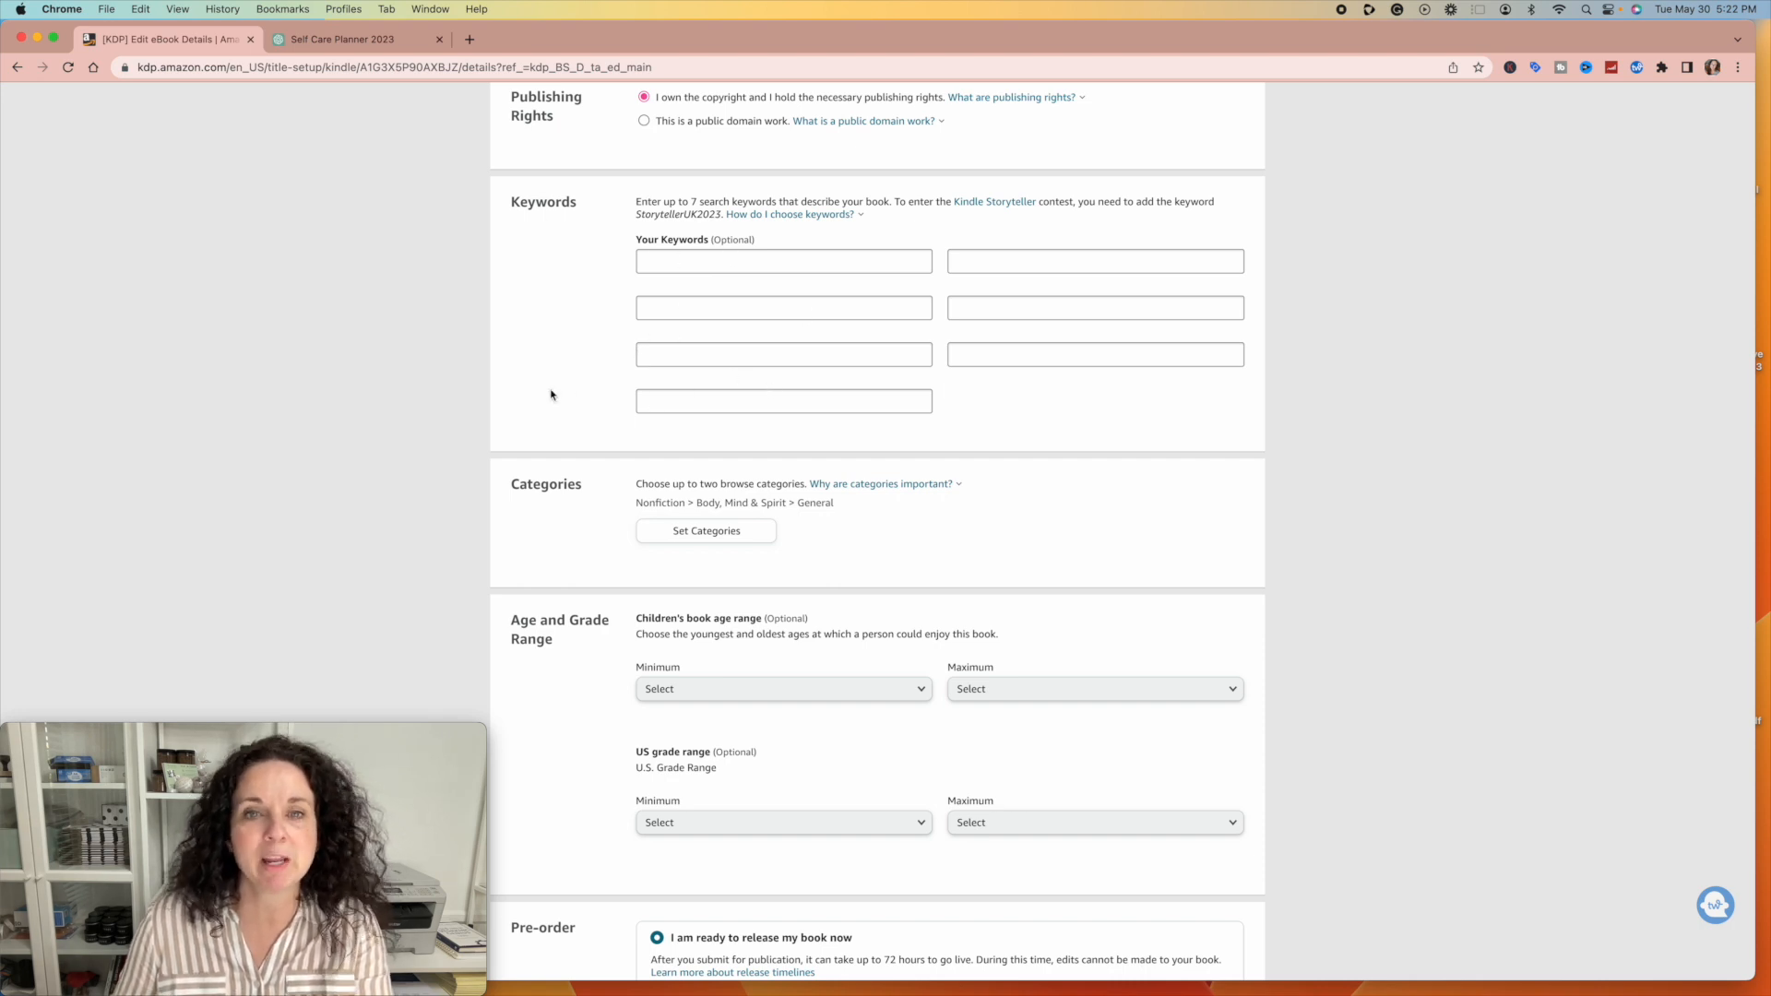
pyautogui.scroll(3, 551, 357)
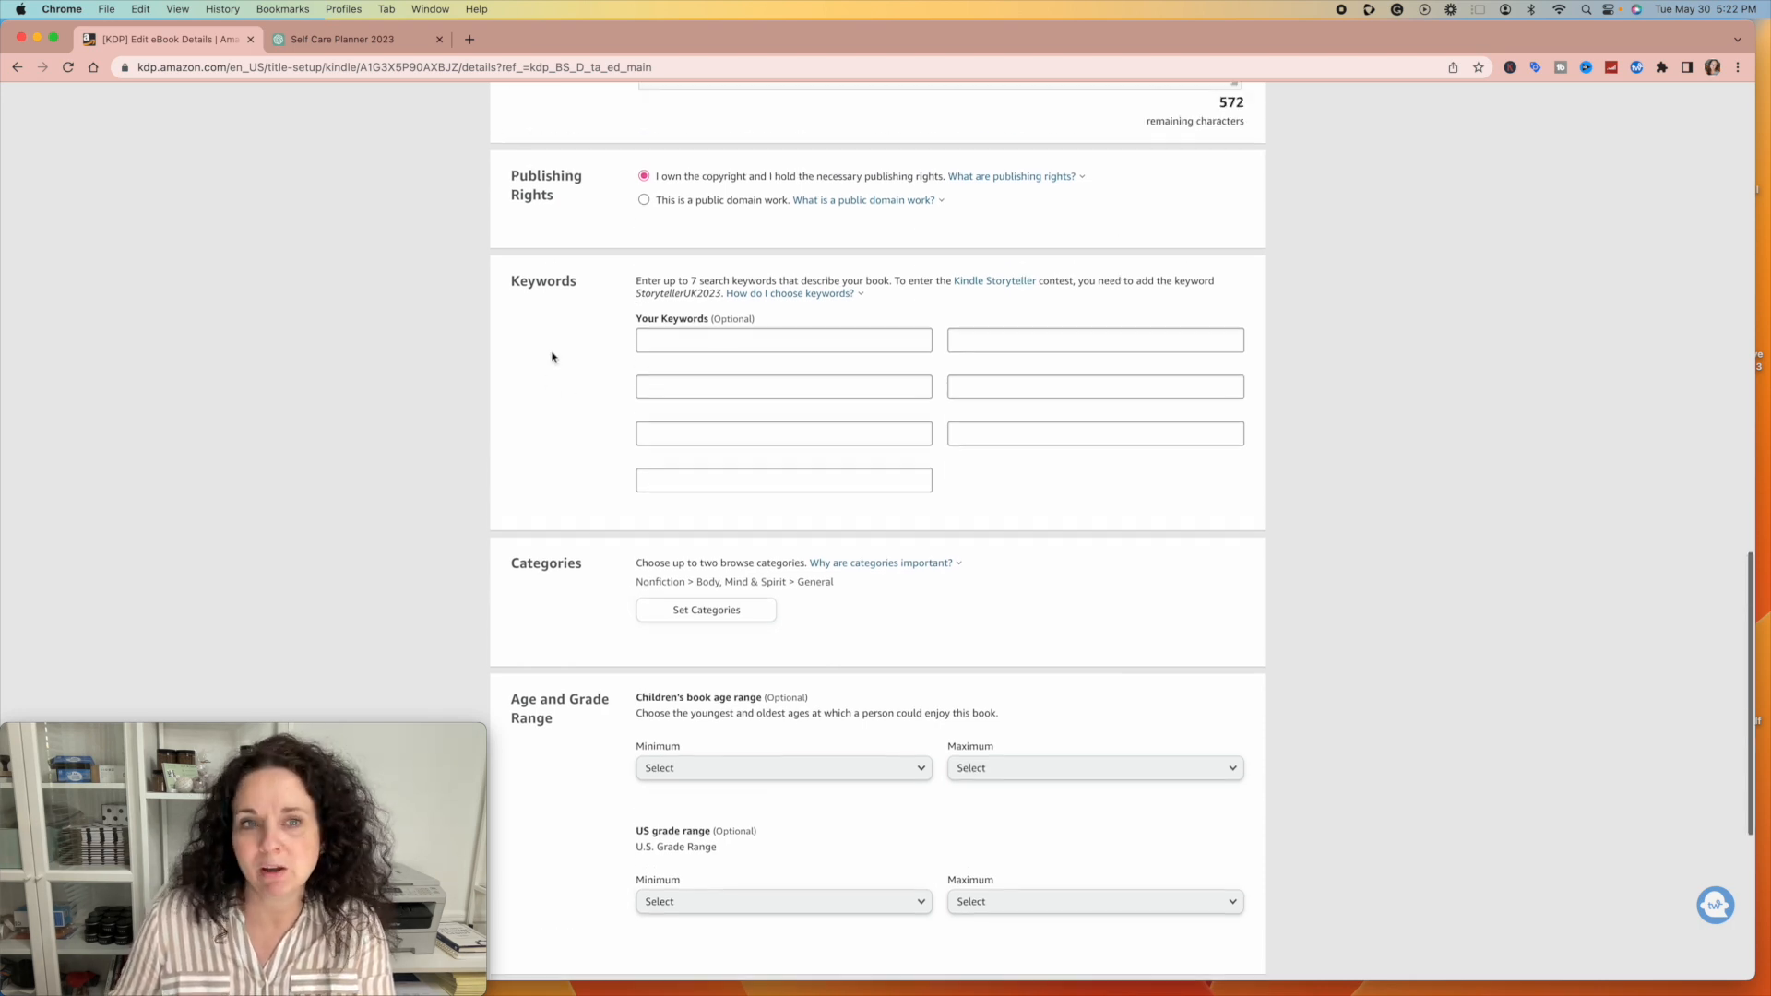
pyautogui.scroll(2, 551, 357)
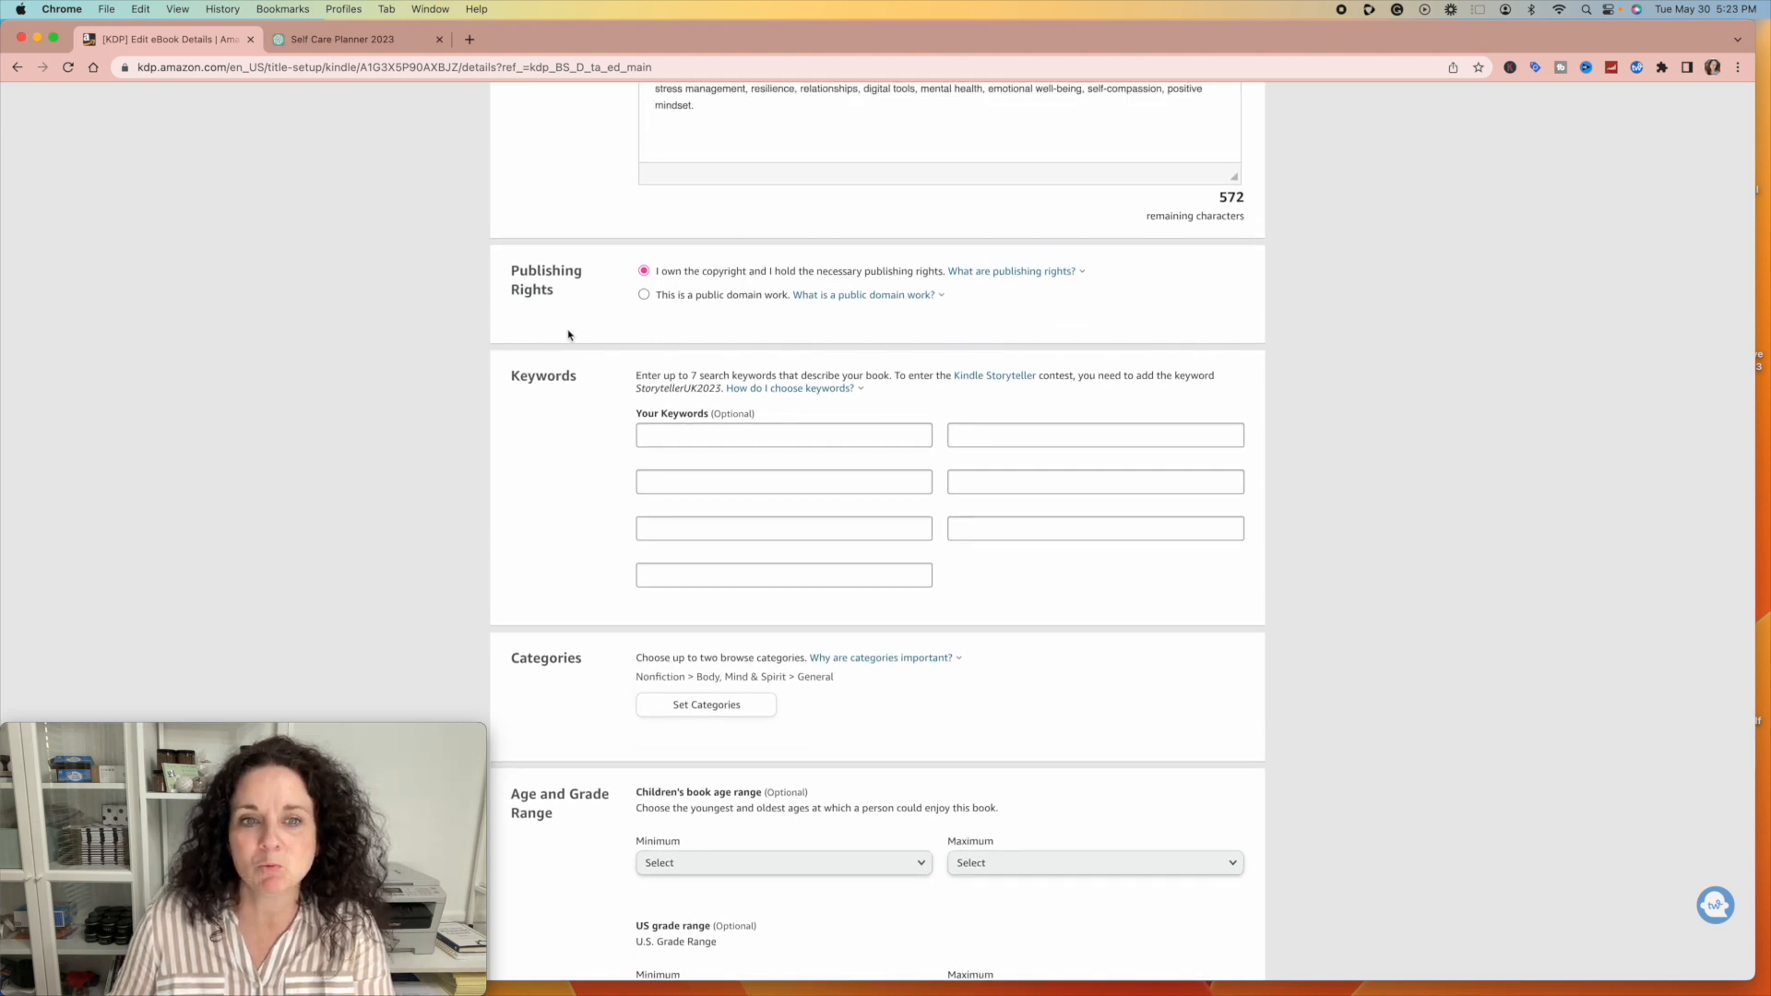
# Step: Switch to the Amazon store window and look at the search suggestions for "self care journals for women"
pyautogui.moveTo(1616, 963)
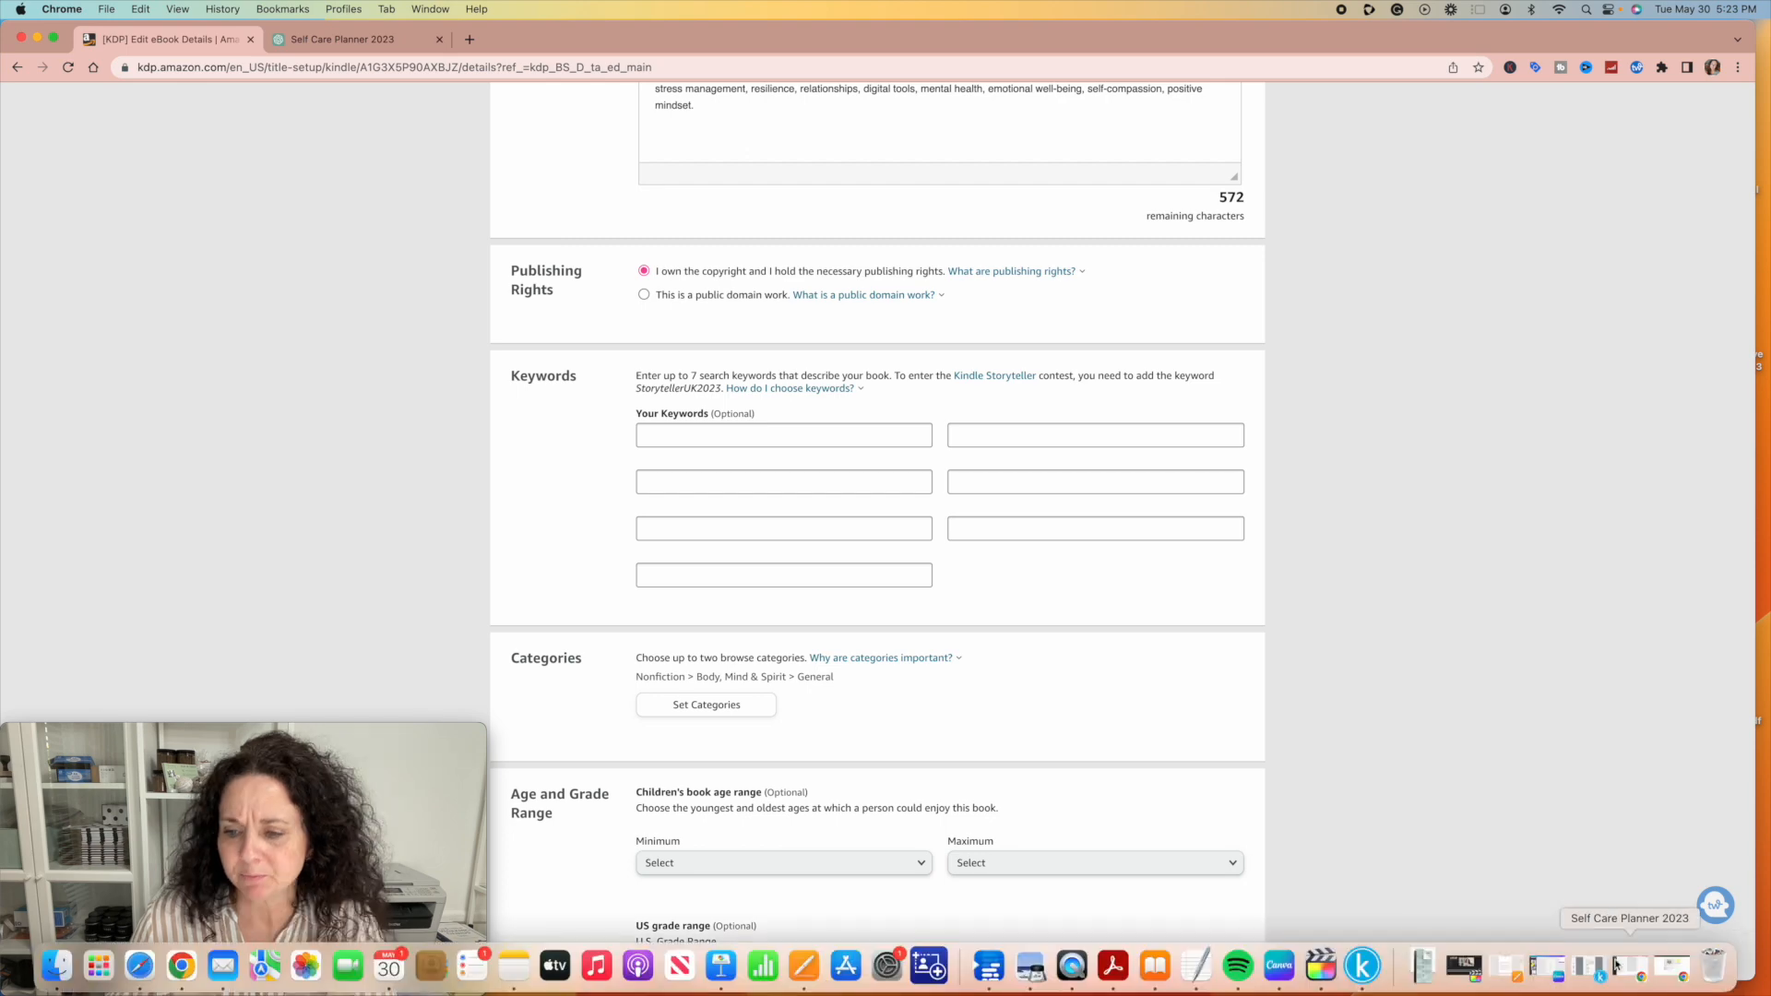
pyautogui.click(1647, 969)
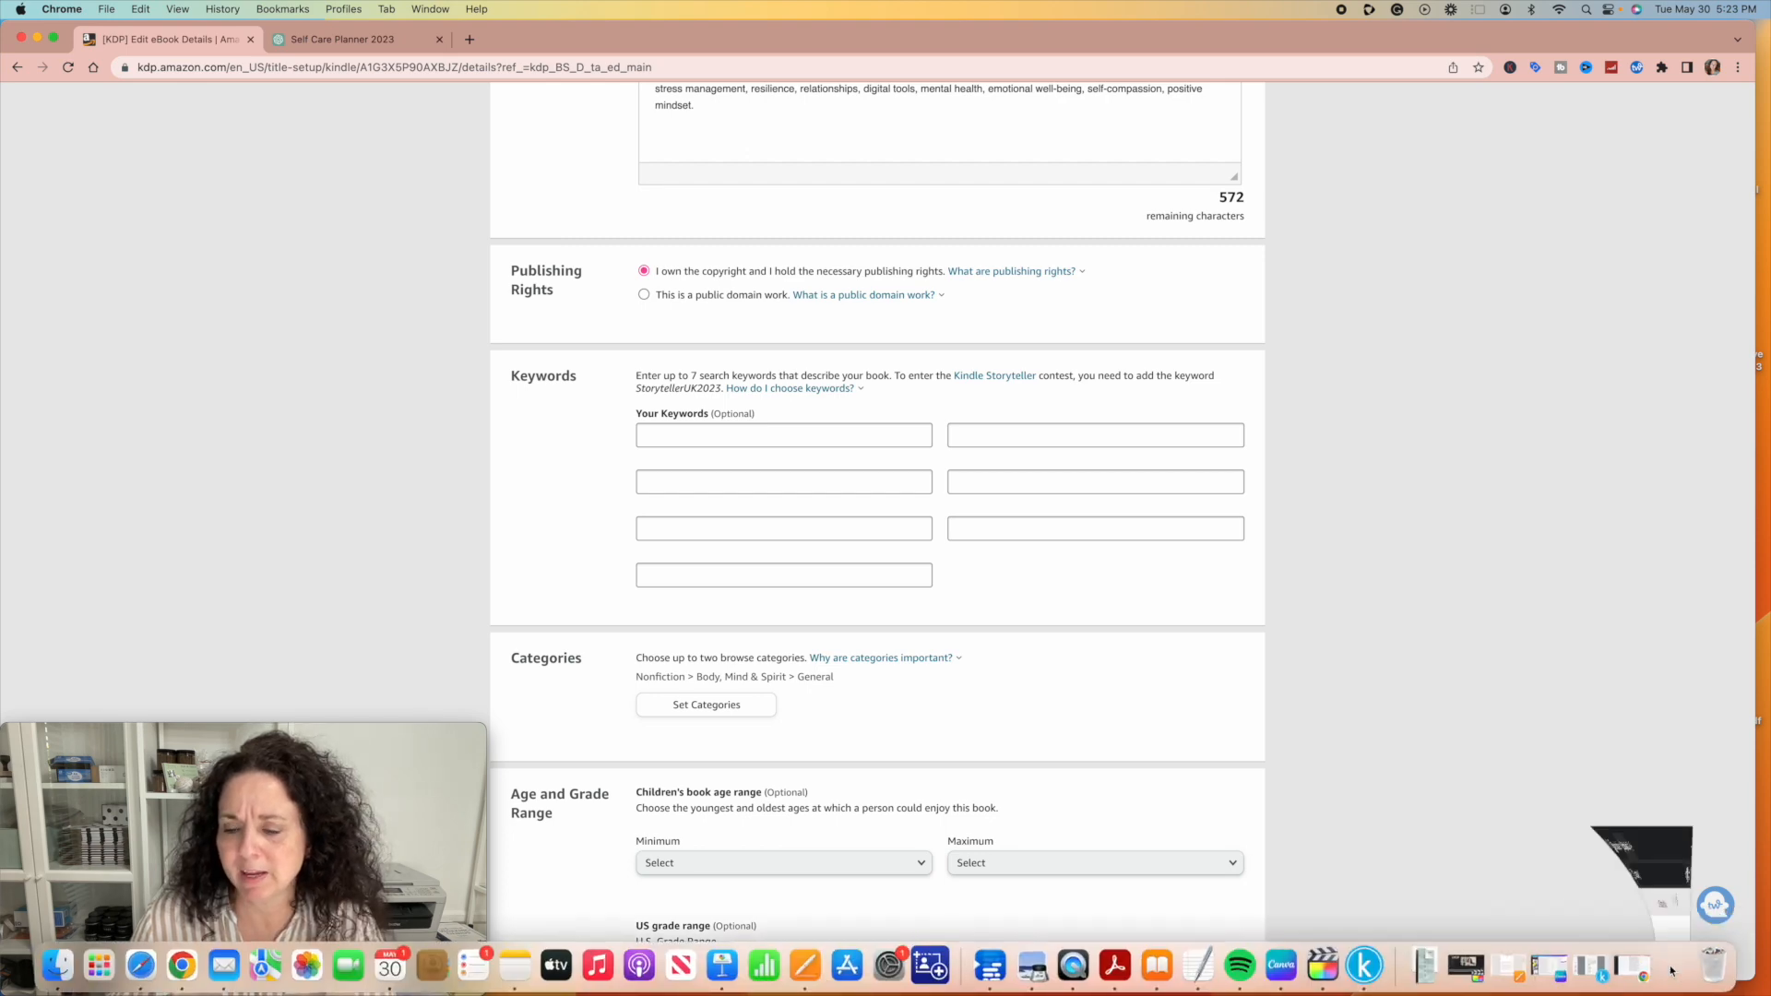
pyautogui.click(129, 40)
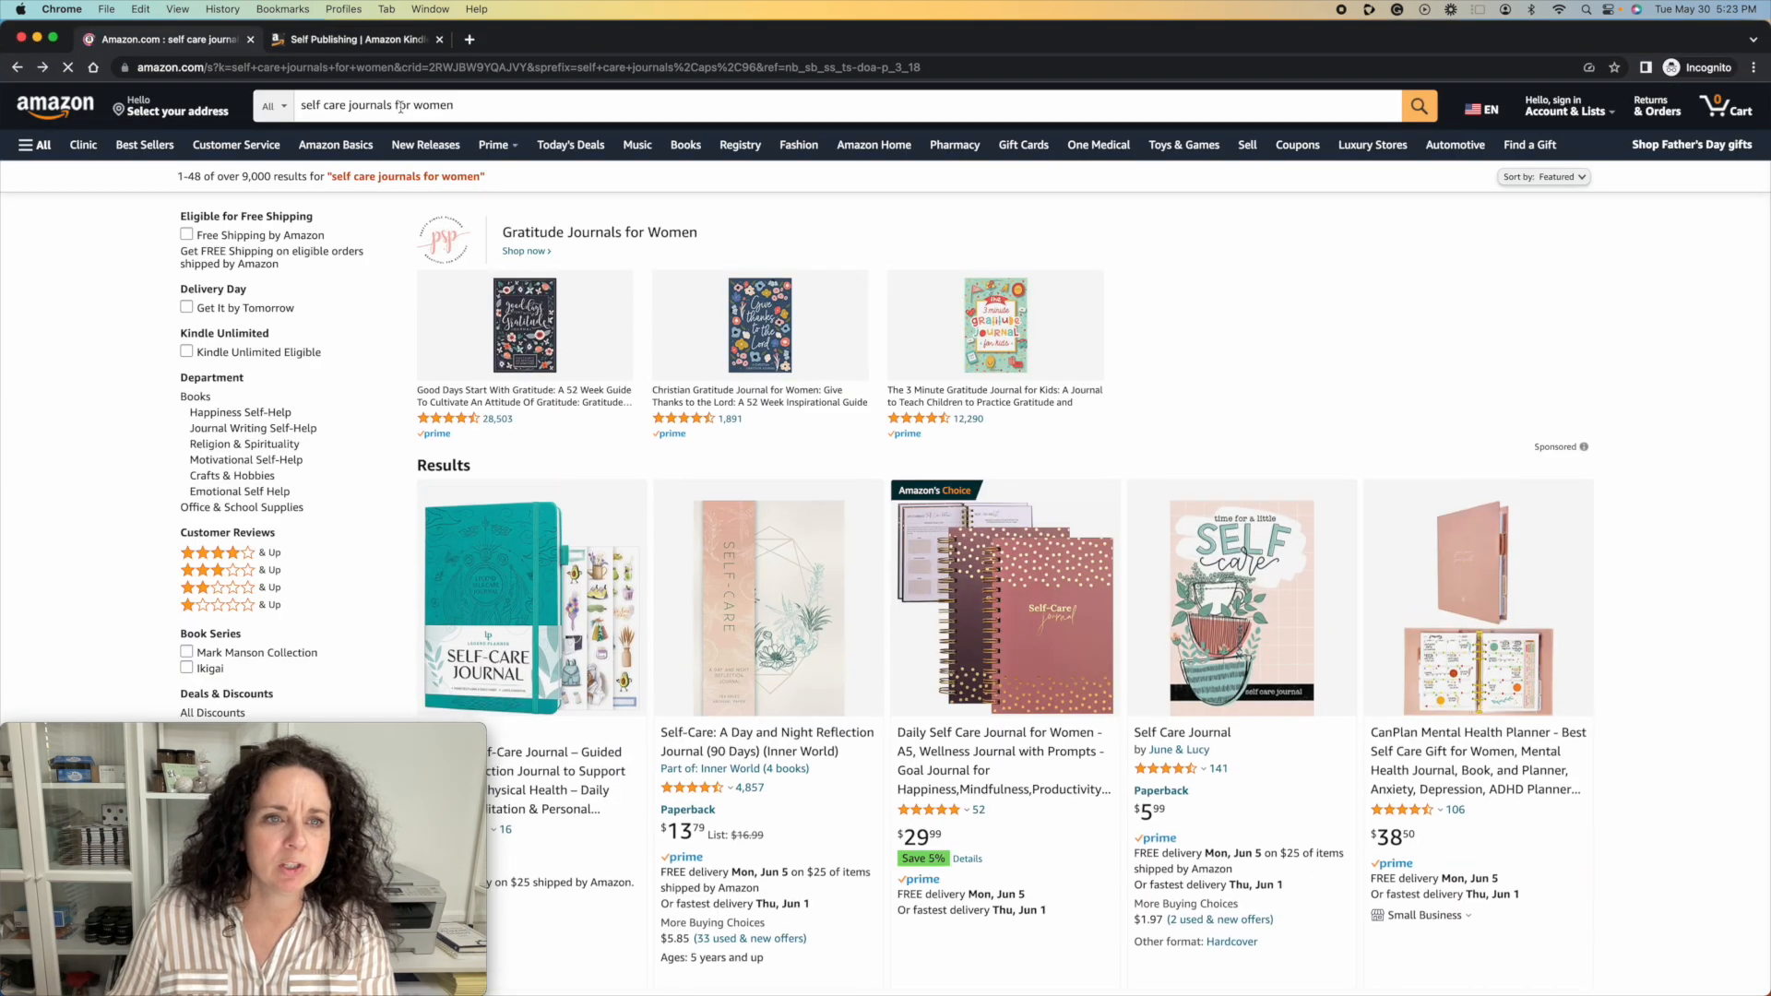
pyautogui.click(488, 106)
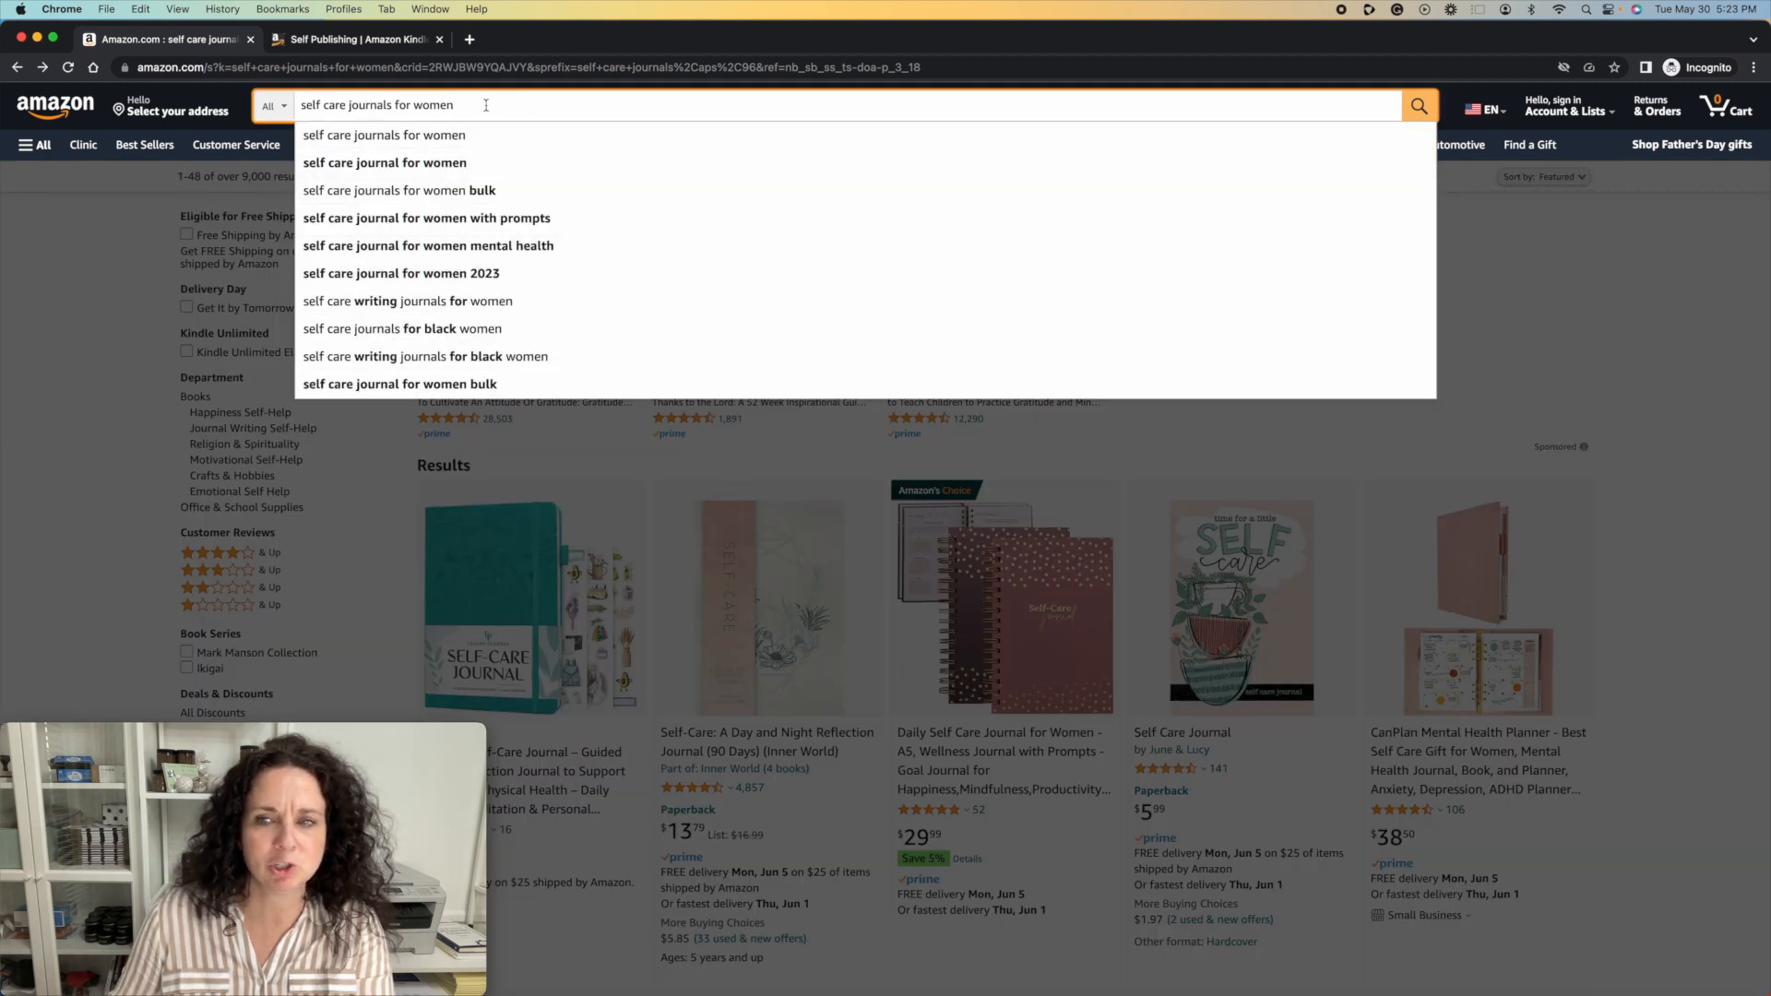
pyautogui.click(1535, 343)
# Step: Browse the Amazon results for "self care journals for women", comparing the titles, covers and prices of competing journals
pyautogui.scroll(-4, 1320, 414)
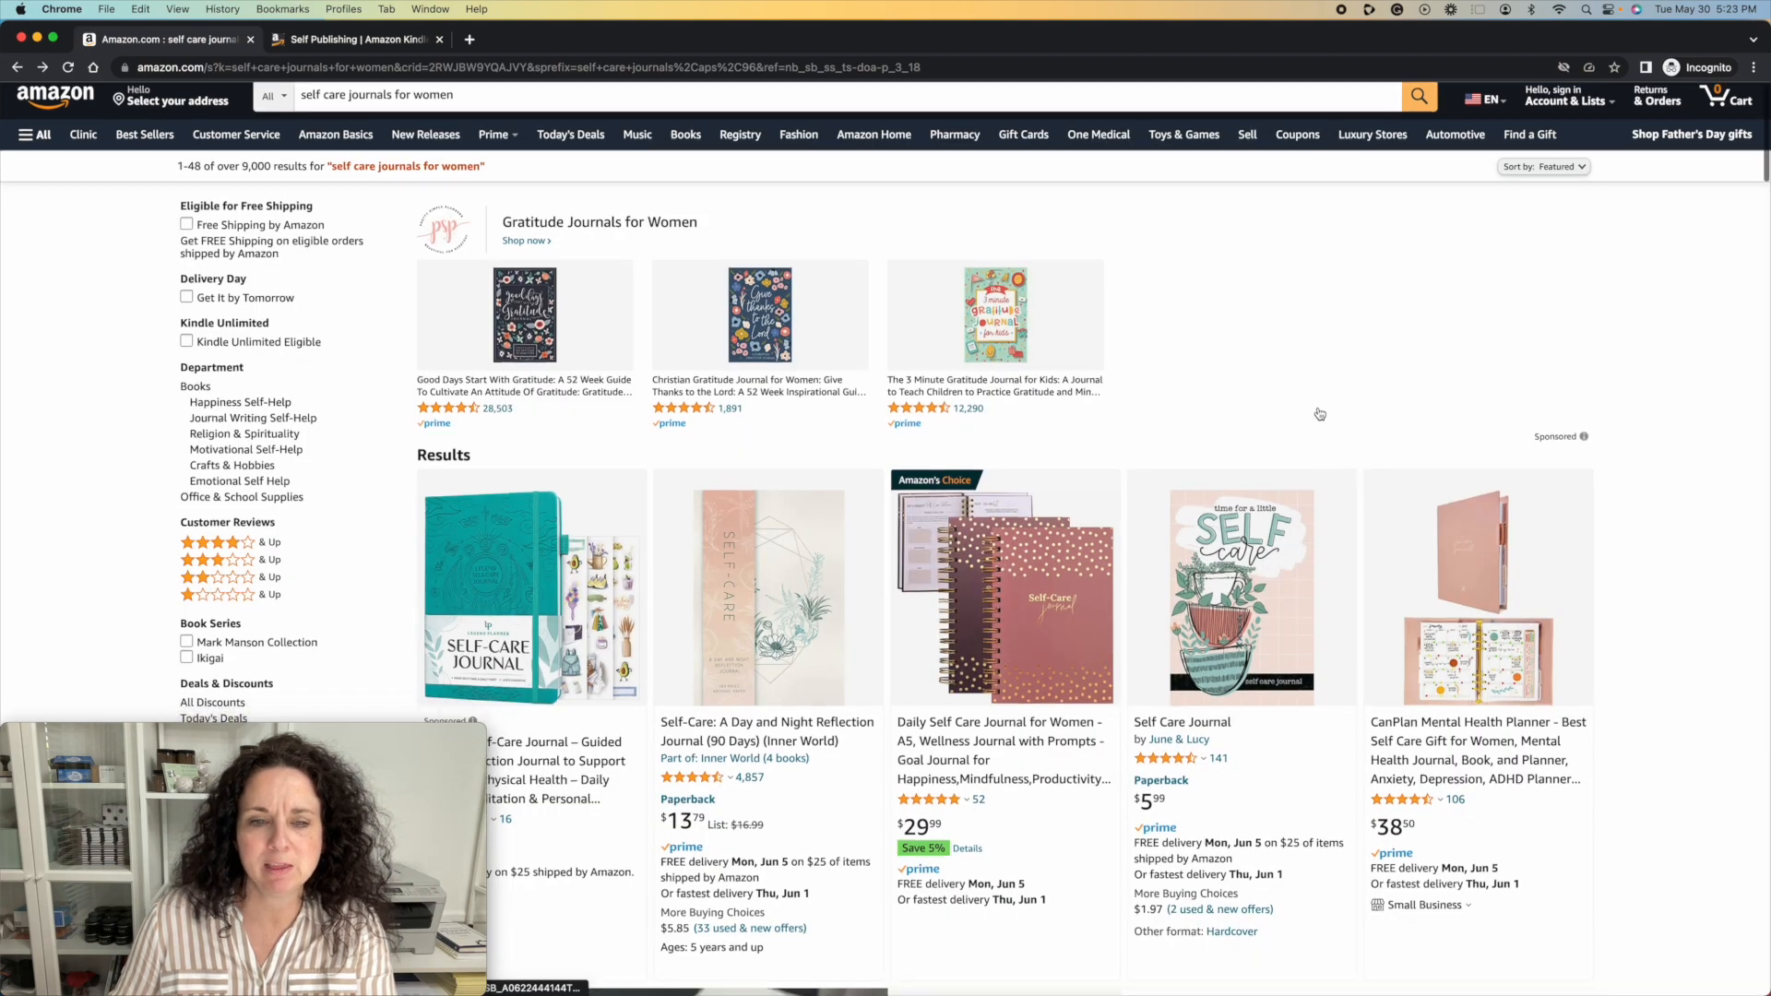
pyautogui.scroll(5, 1321, 412)
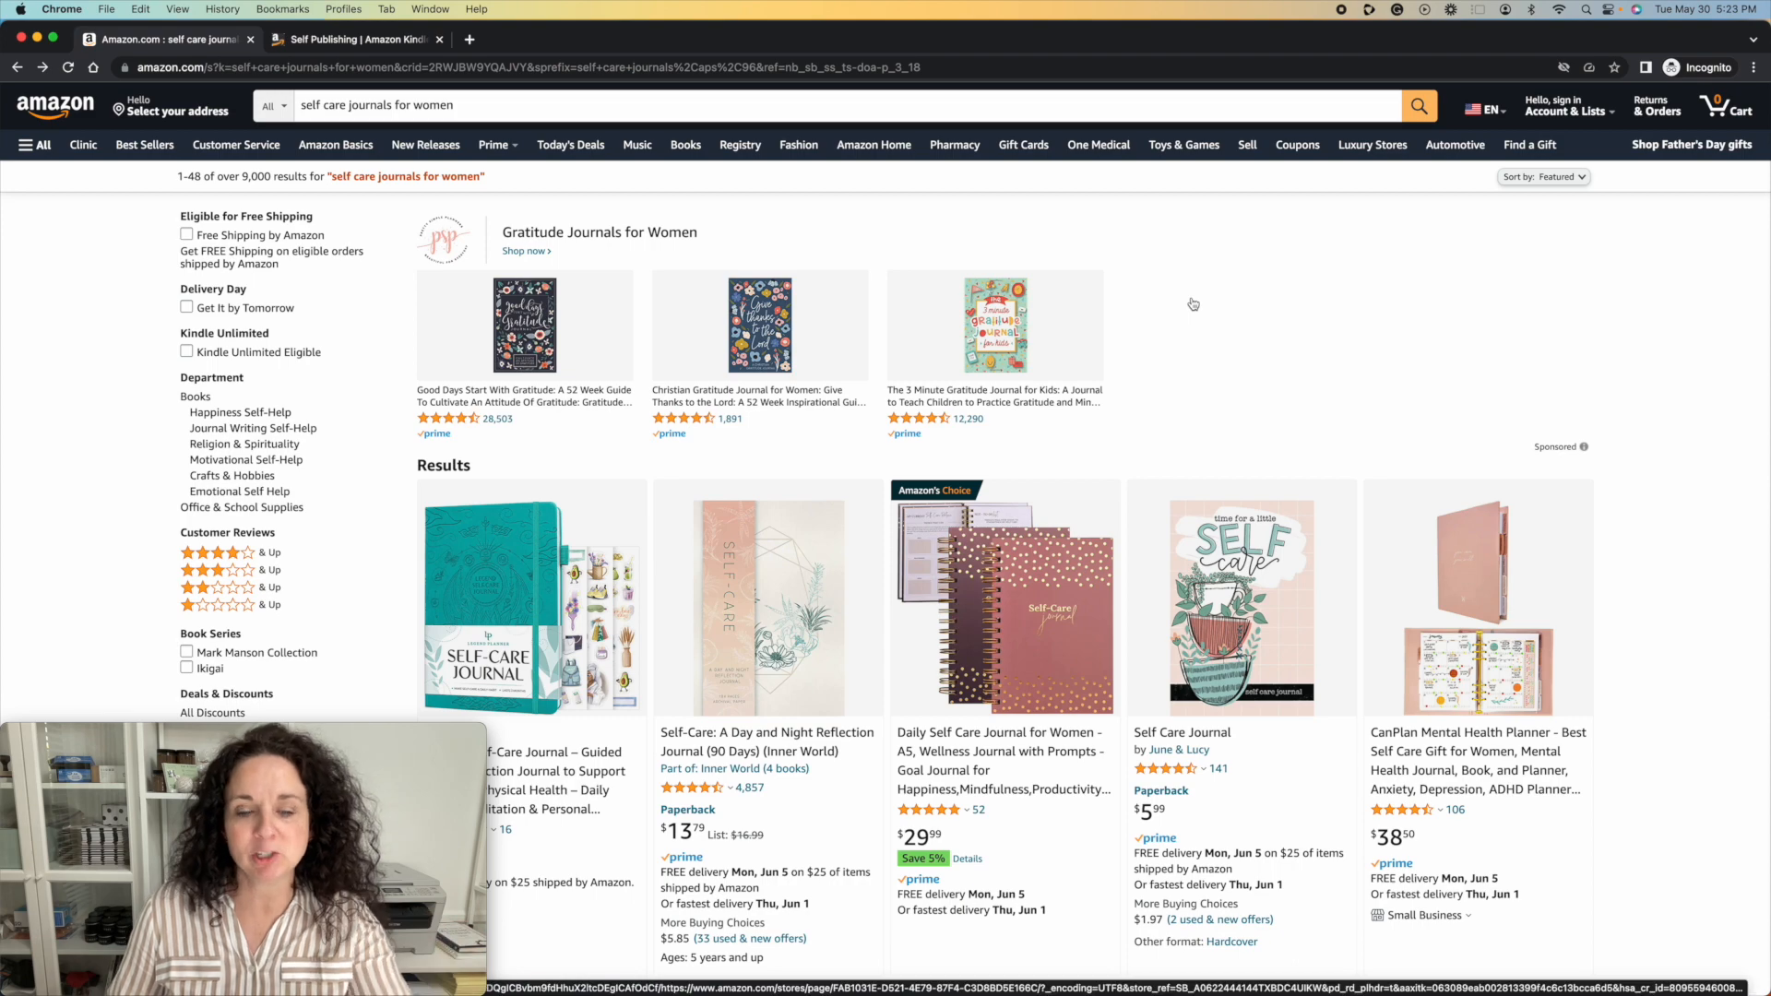
pyautogui.scroll(-1, 1197, 322)
pyautogui.scroll(-5, 1197, 322)
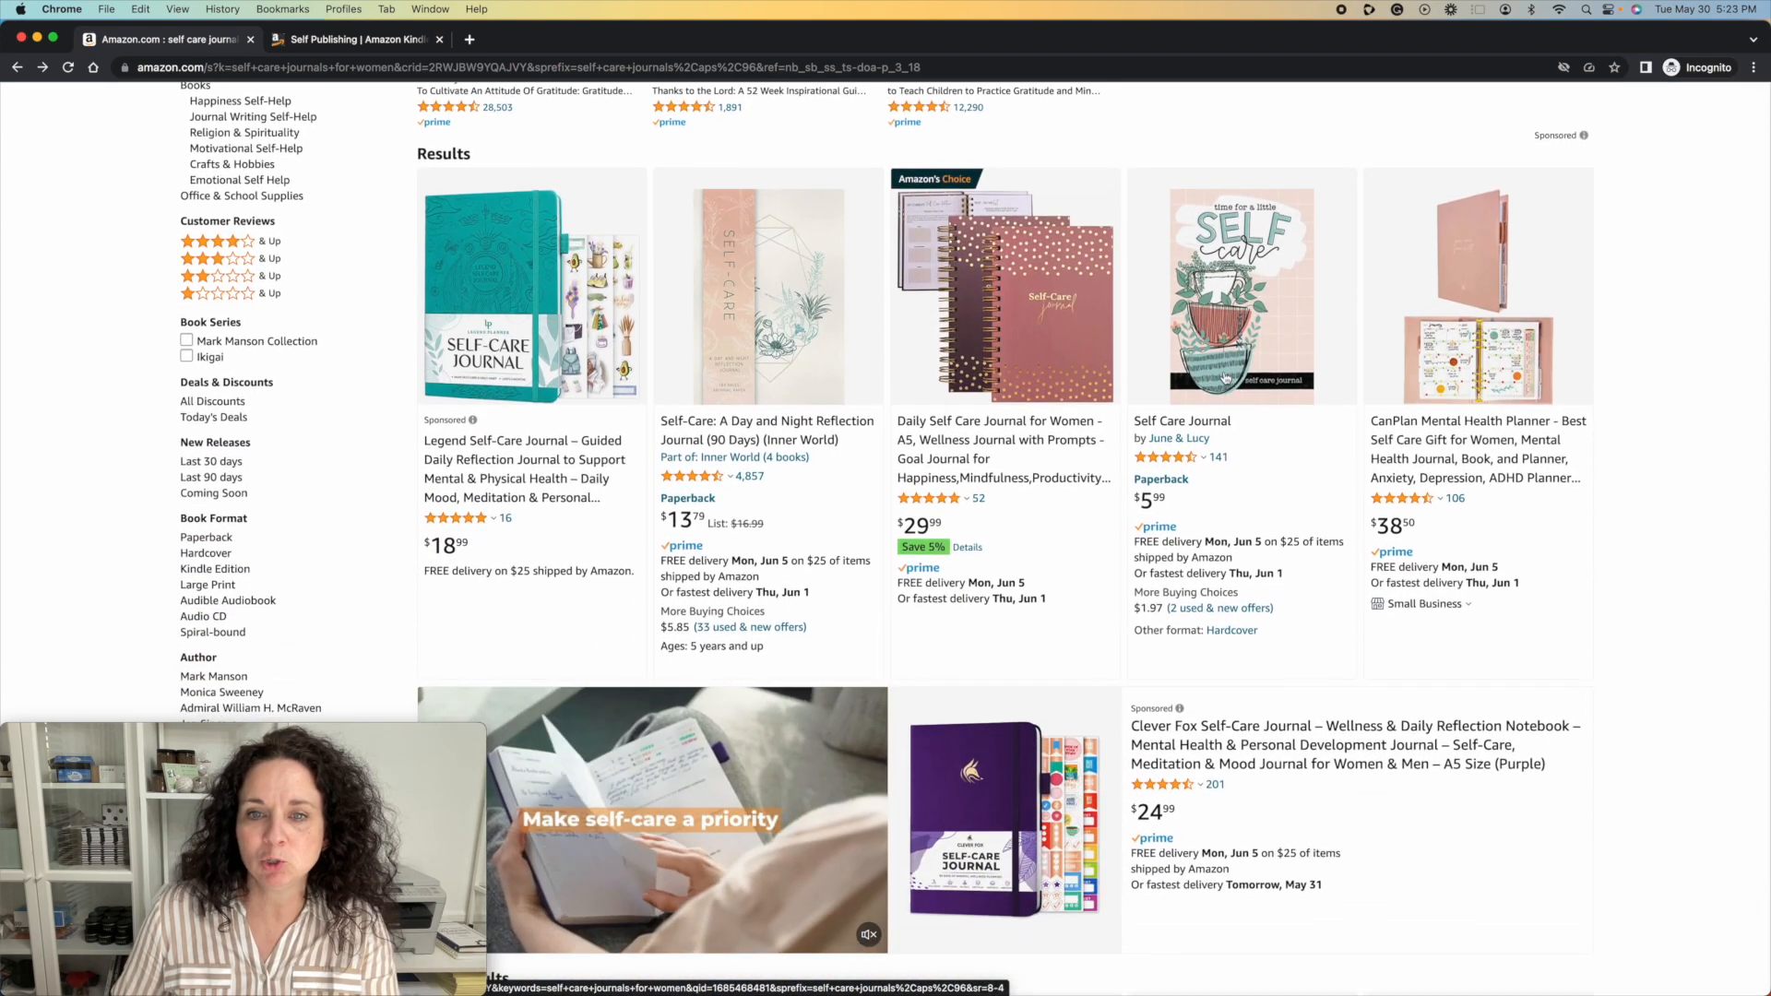
pyautogui.scroll(-5, 1226, 378)
pyautogui.scroll(-3, 1226, 378)
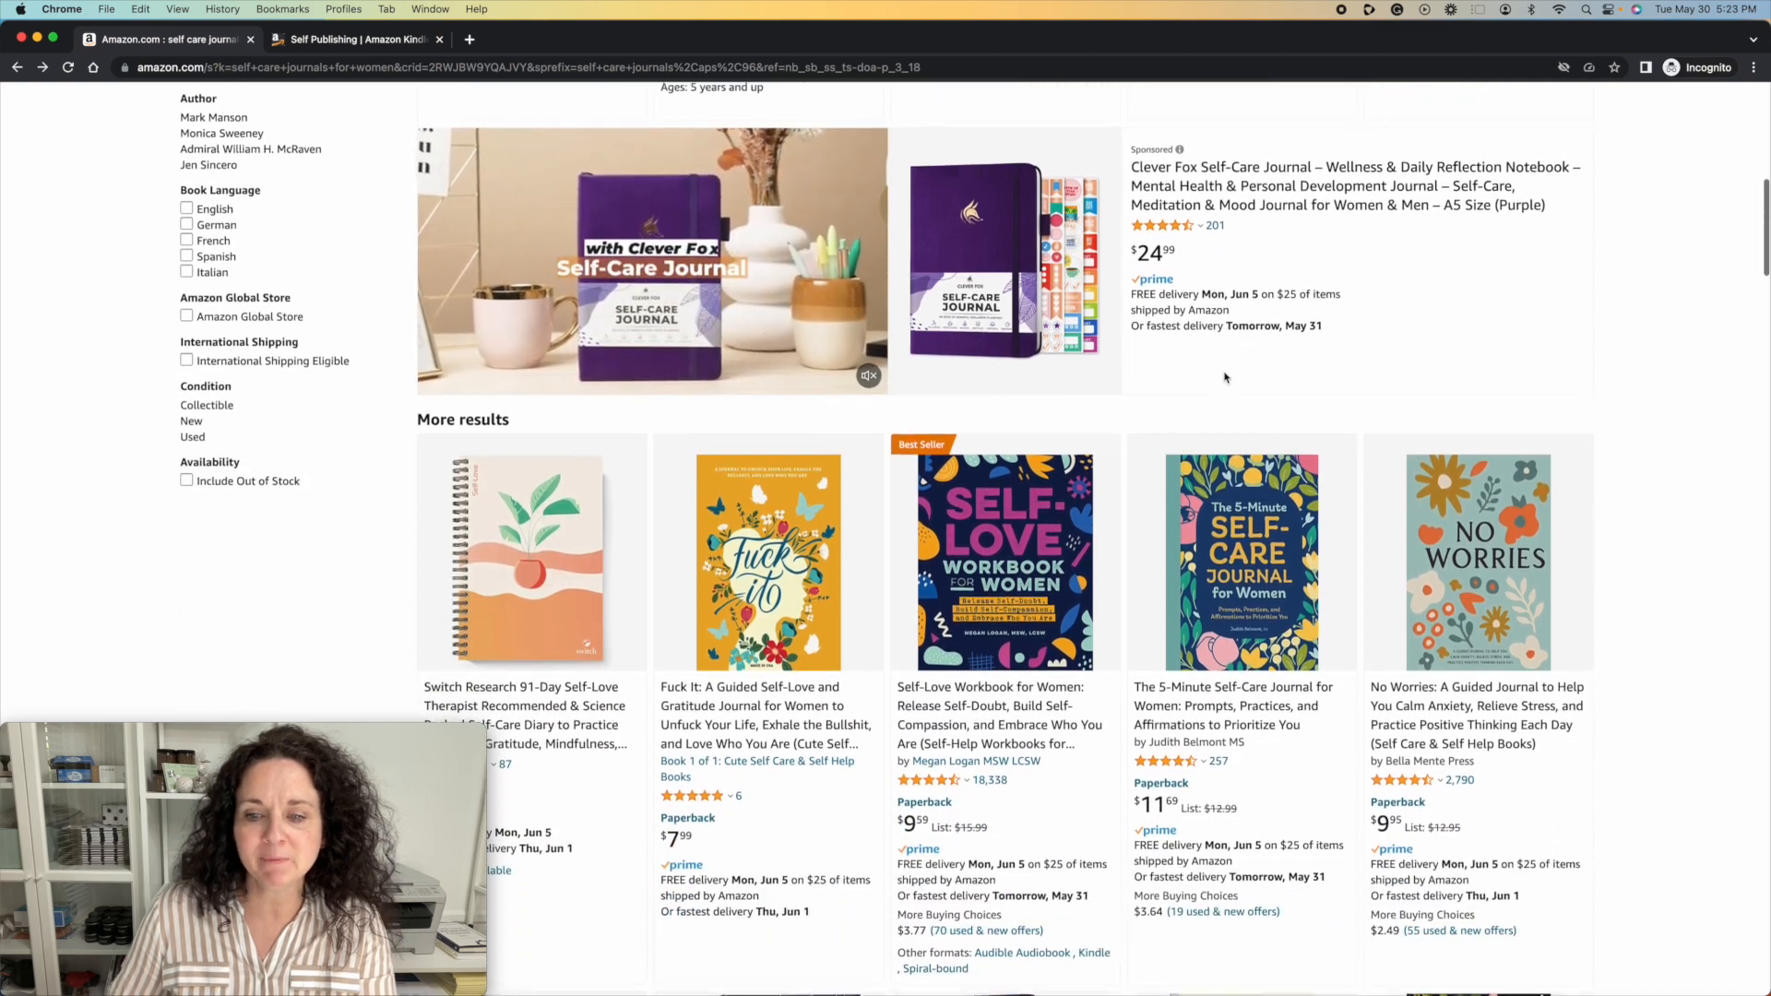
pyautogui.scroll(-2, 1225, 377)
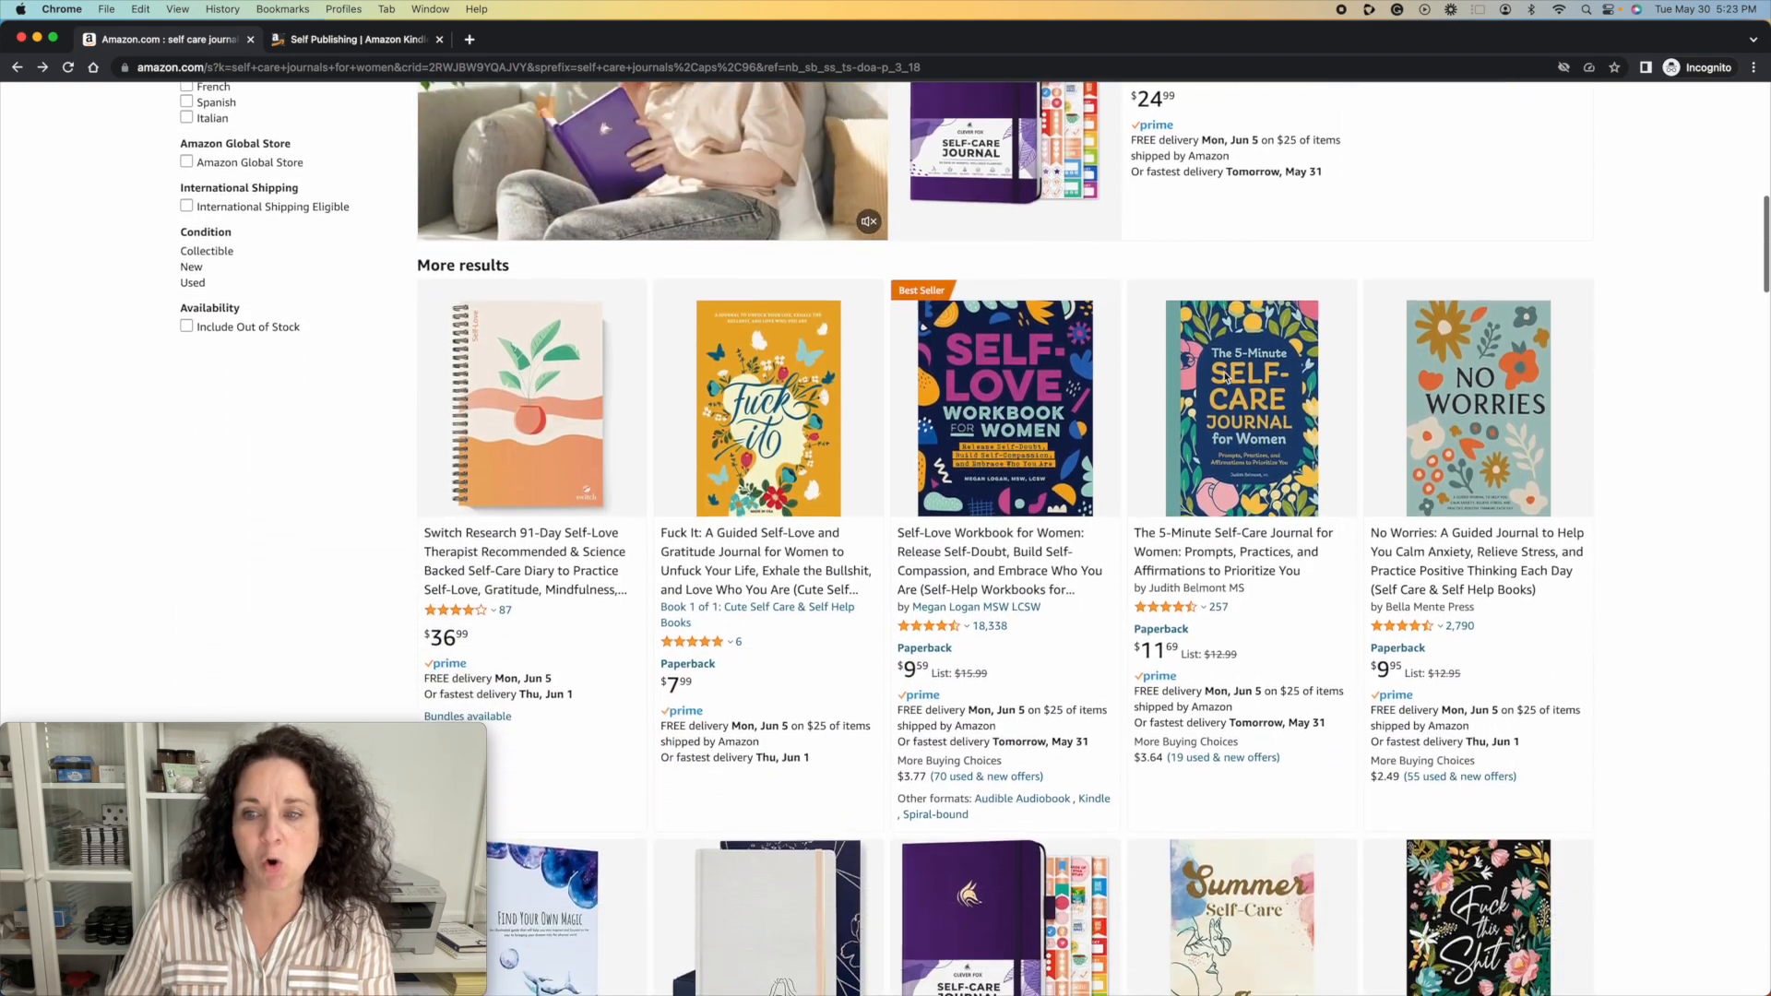
# Step: Open the "No Worries" guided journal listing and examine its product details, including the Best Sellers Rank and categories
pyautogui.click(1495, 380)
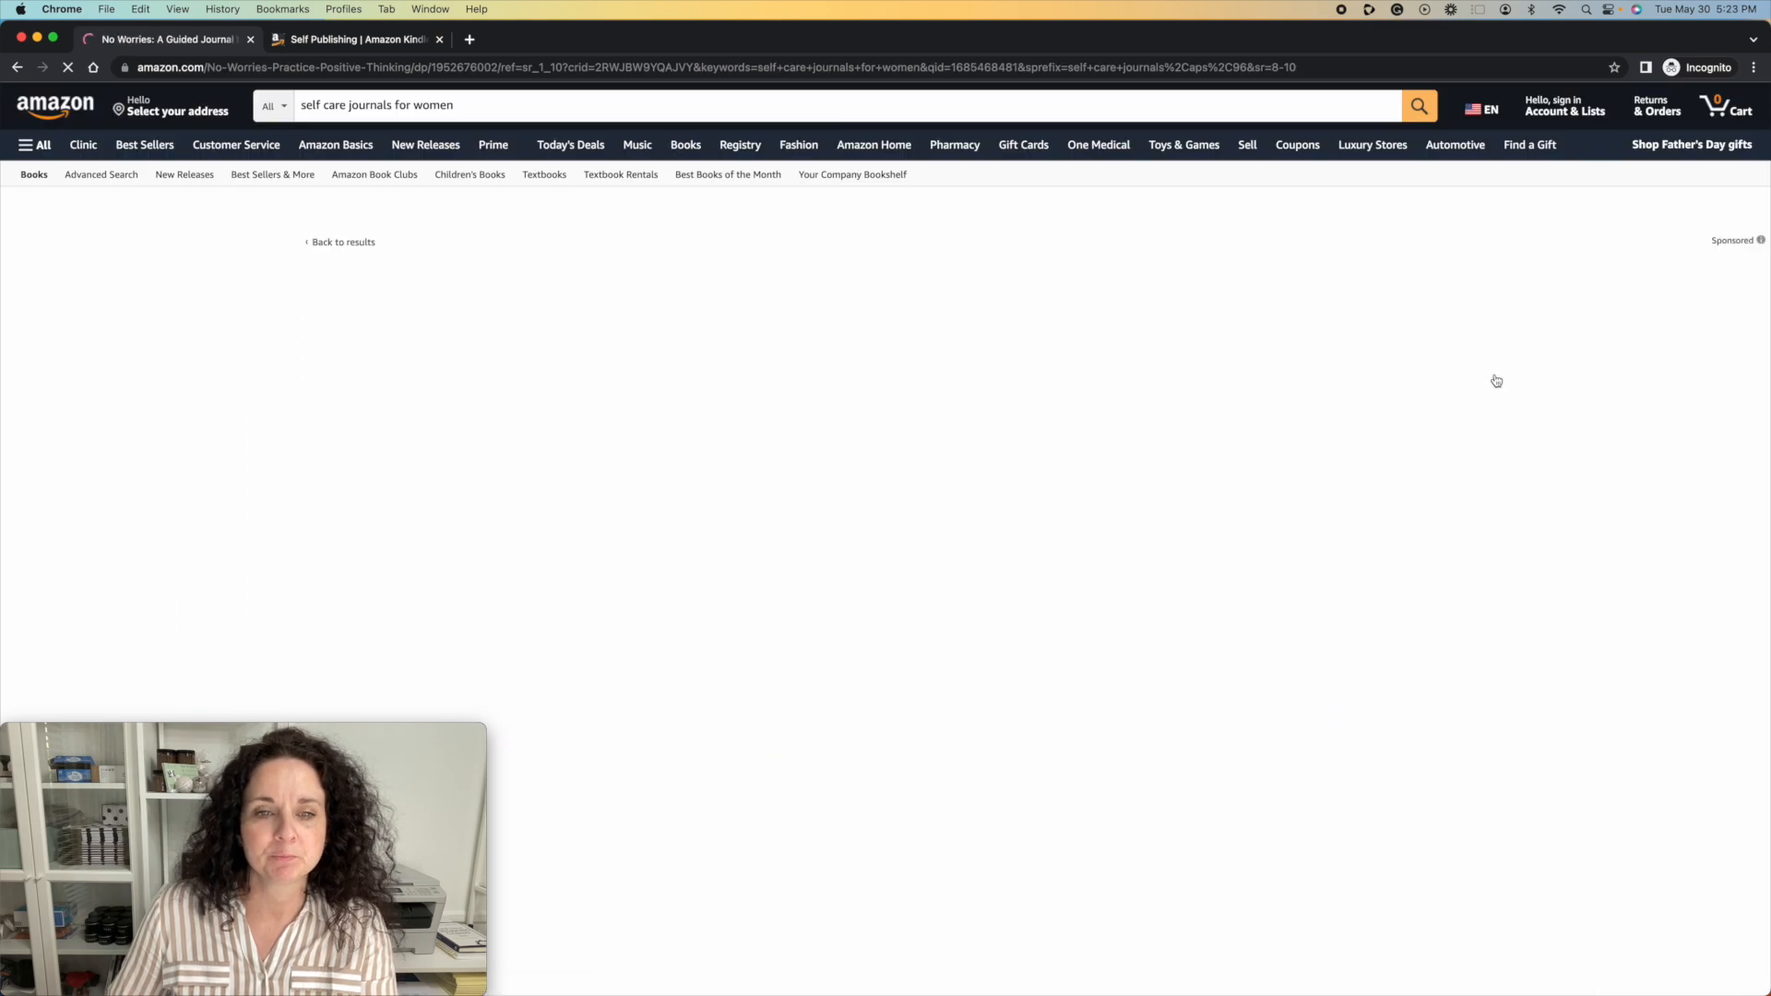
pyautogui.scroll(-3, 922, 542)
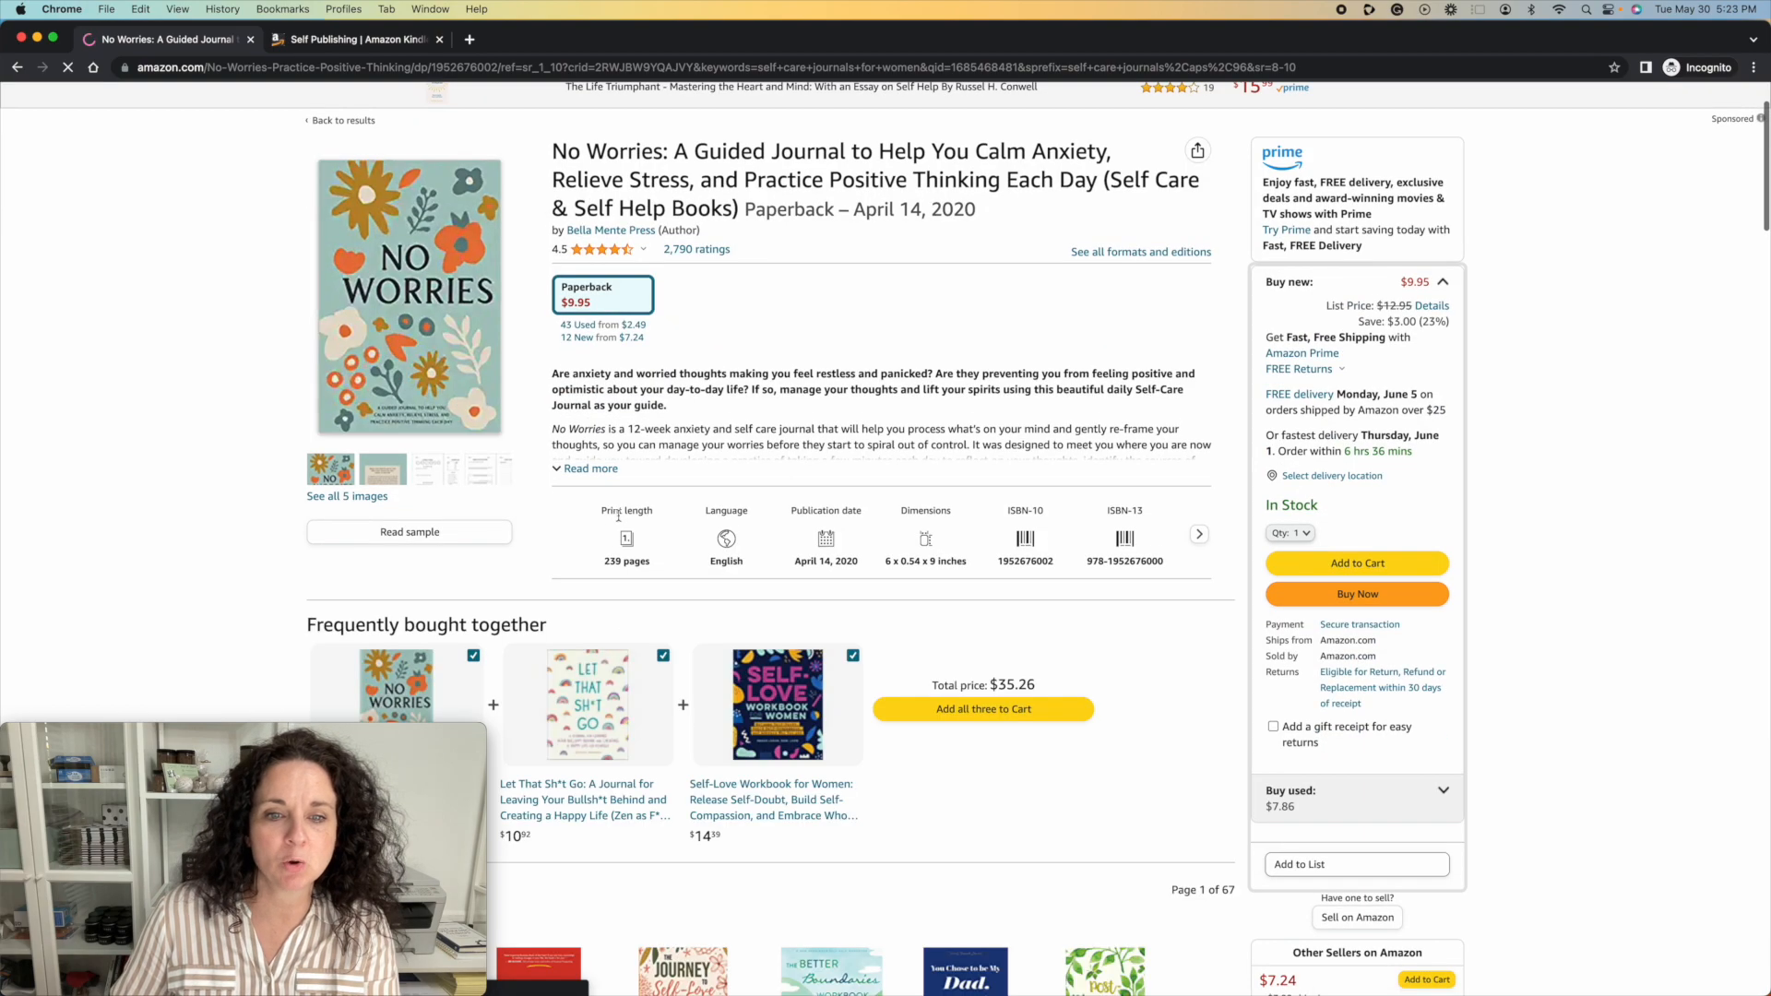
pyautogui.scroll(-15, 1014, 544)
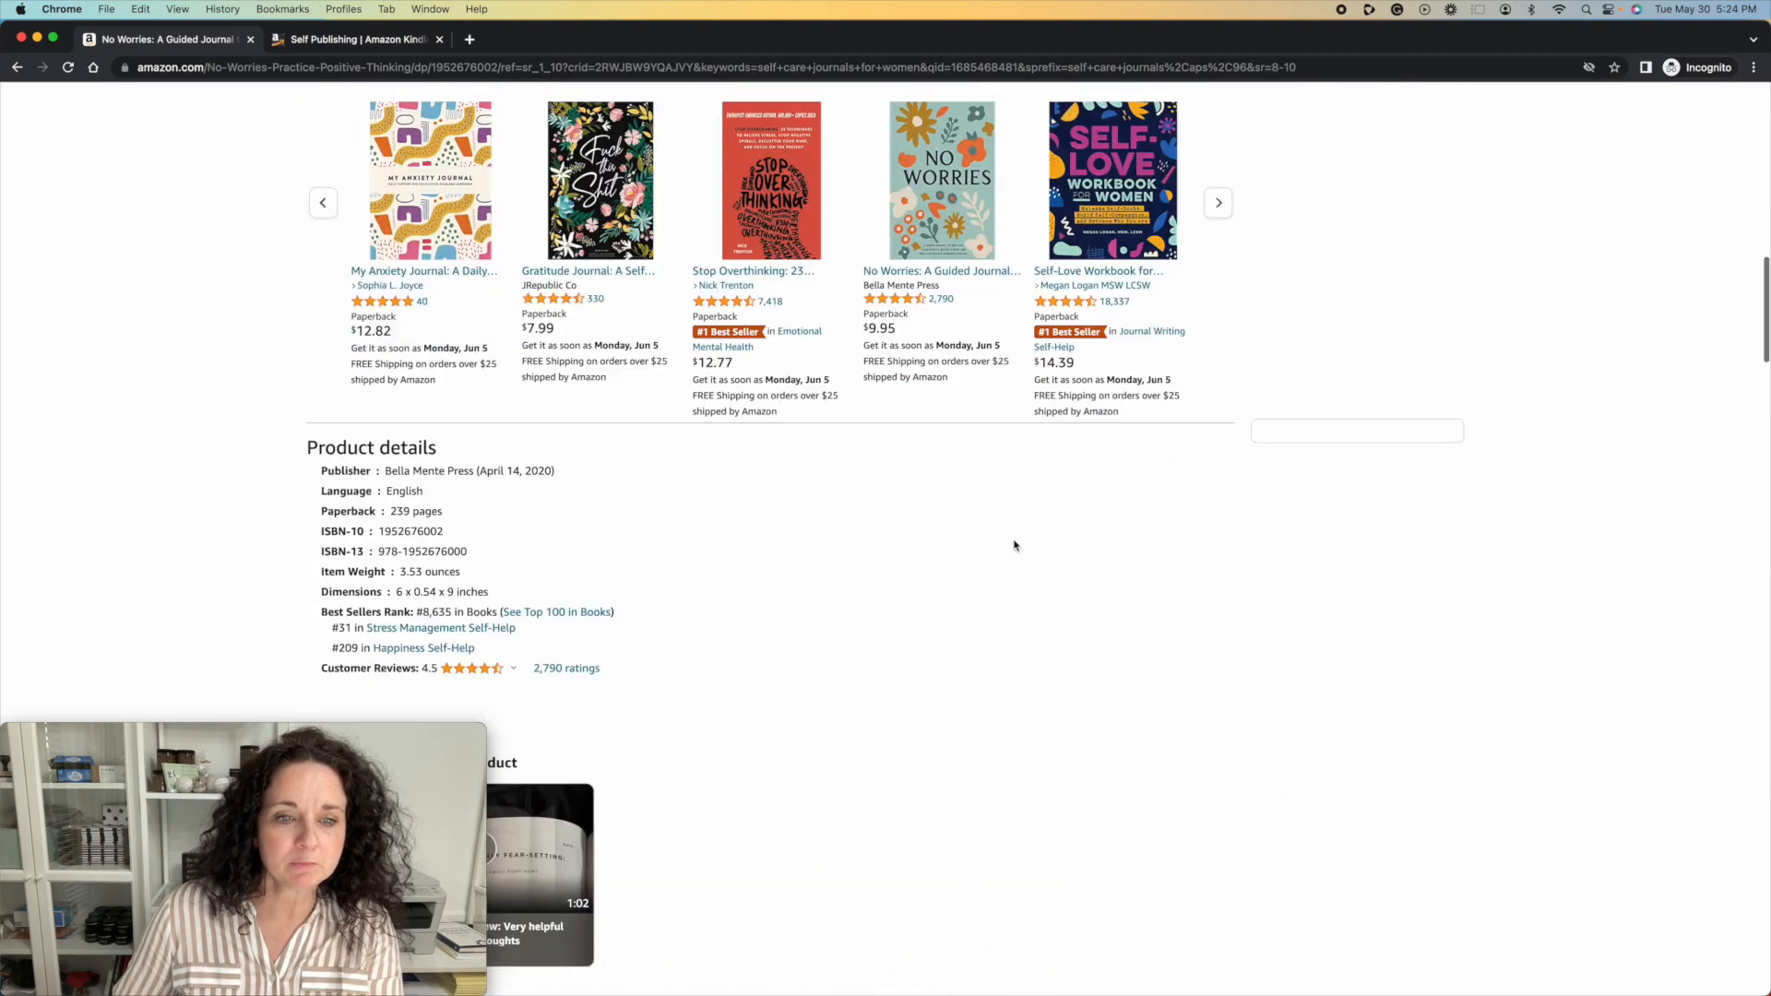
pyautogui.scroll(5, 1013, 545)
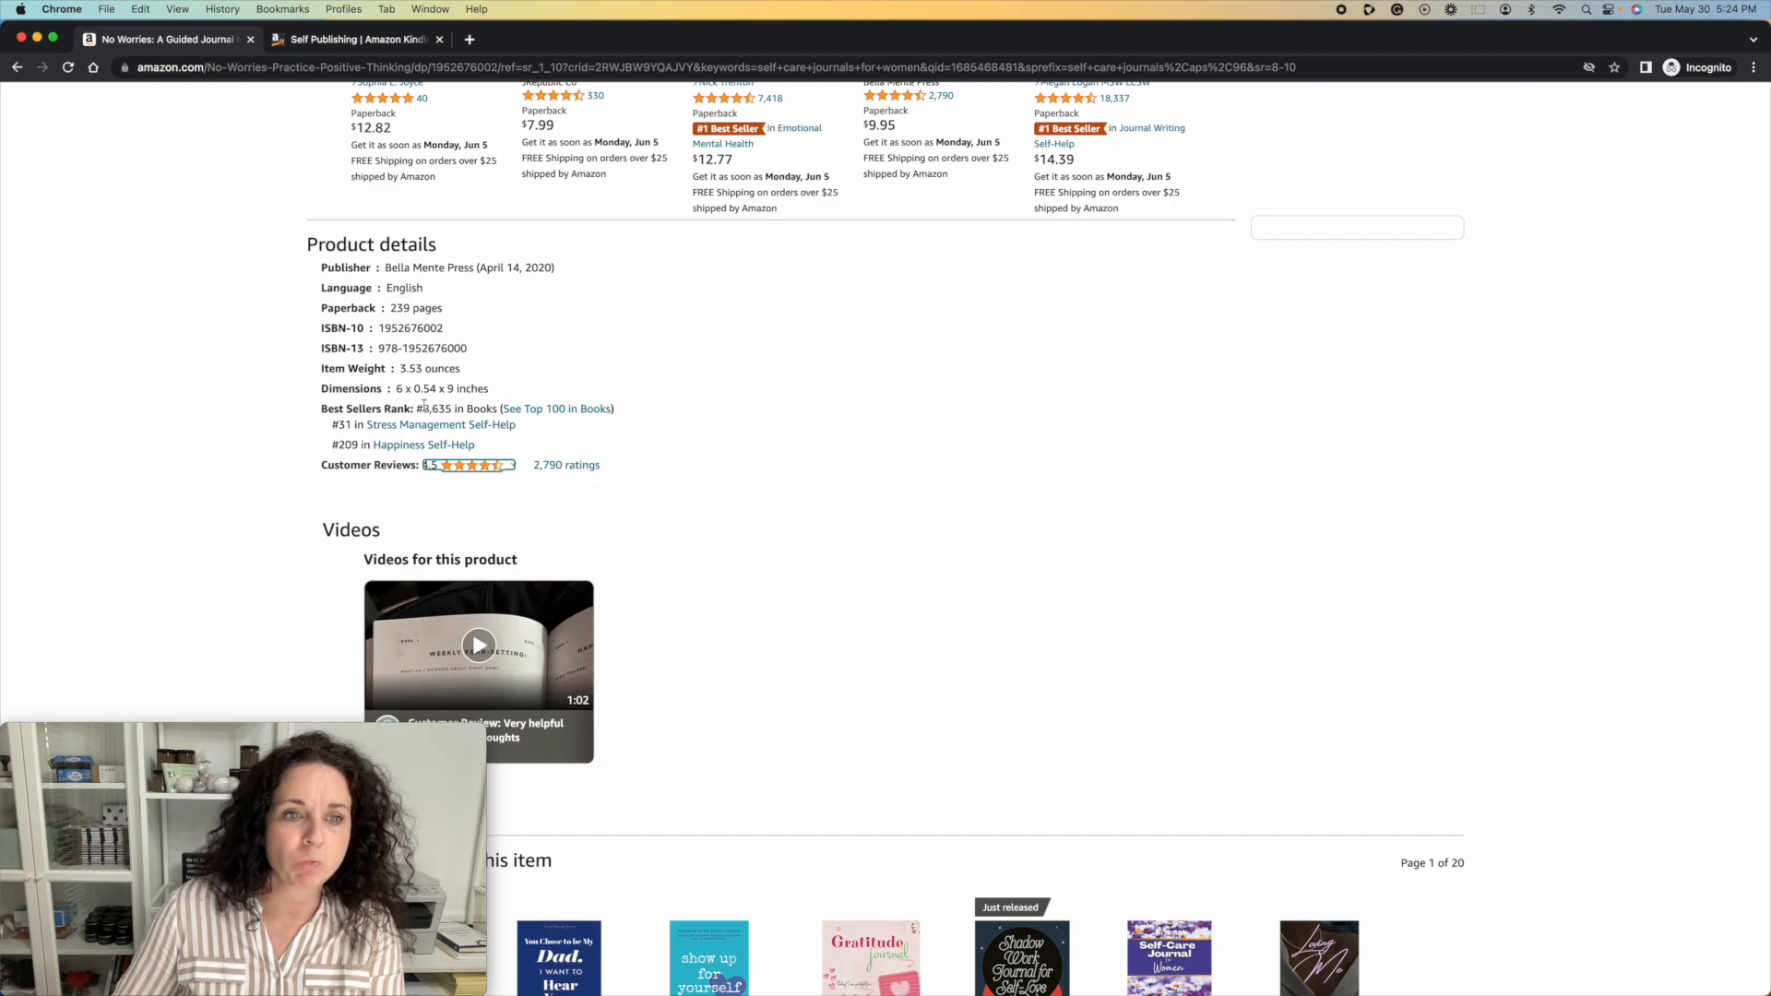
pyautogui.scroll(5, 811, 350)
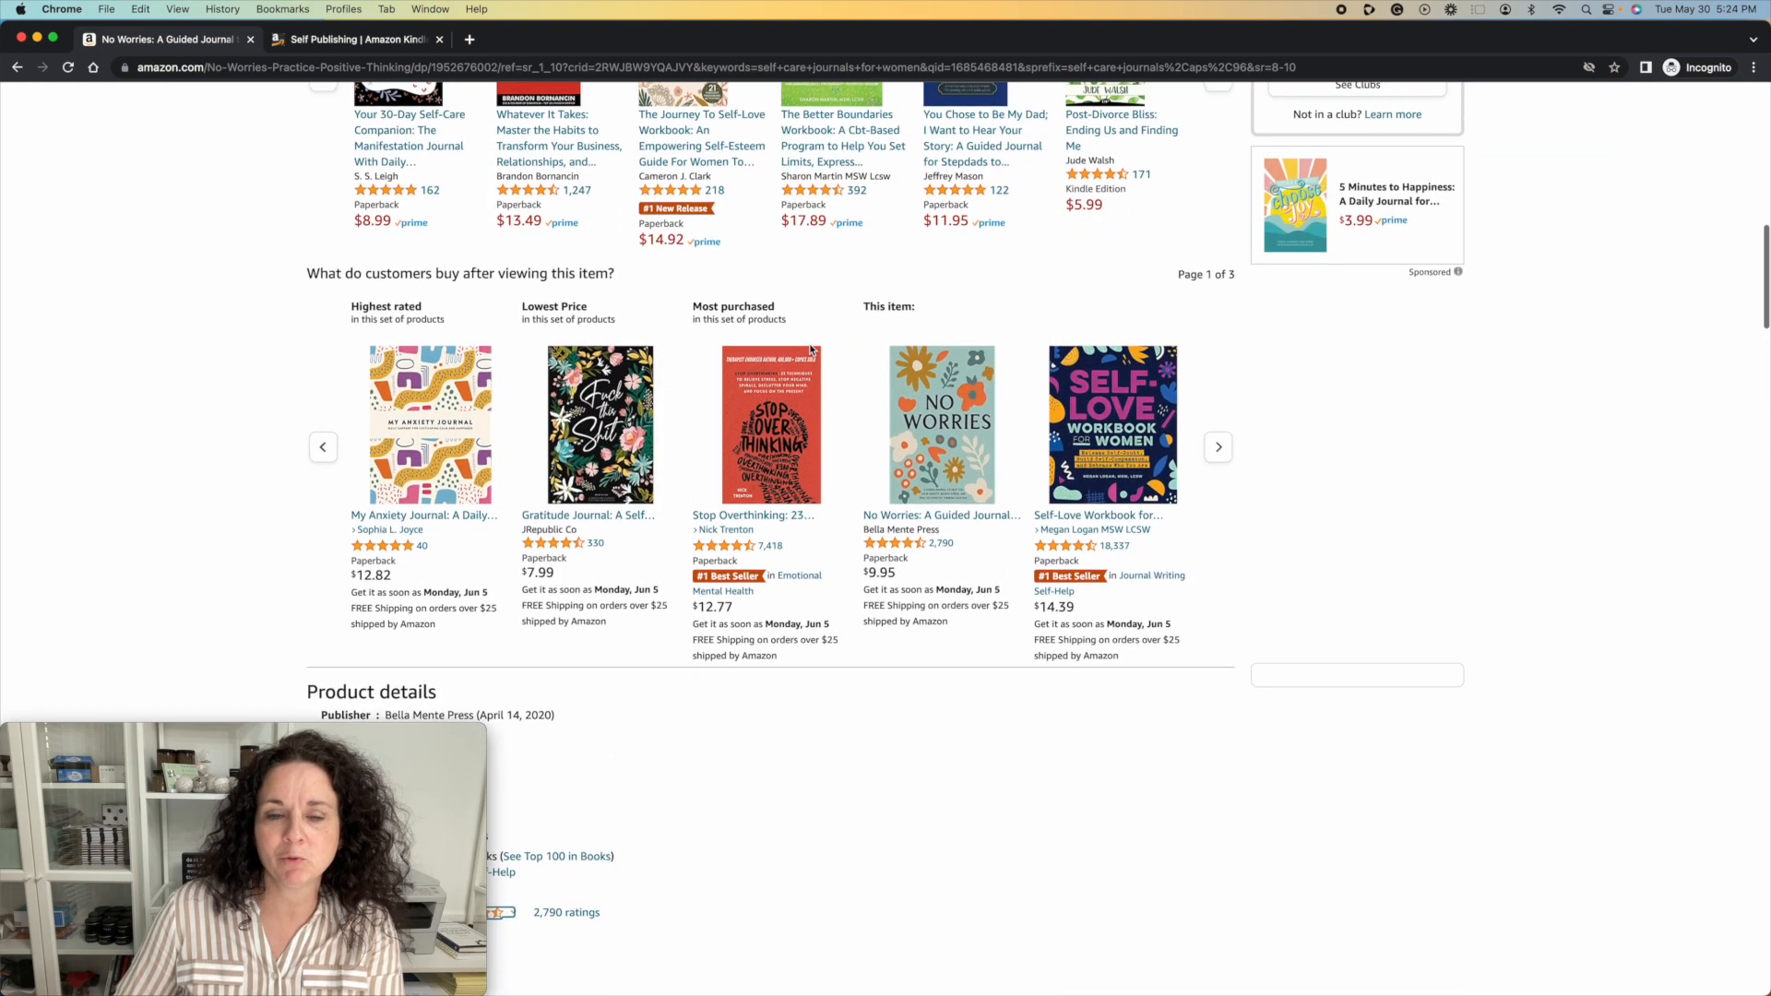
pyautogui.scroll(15, 811, 350)
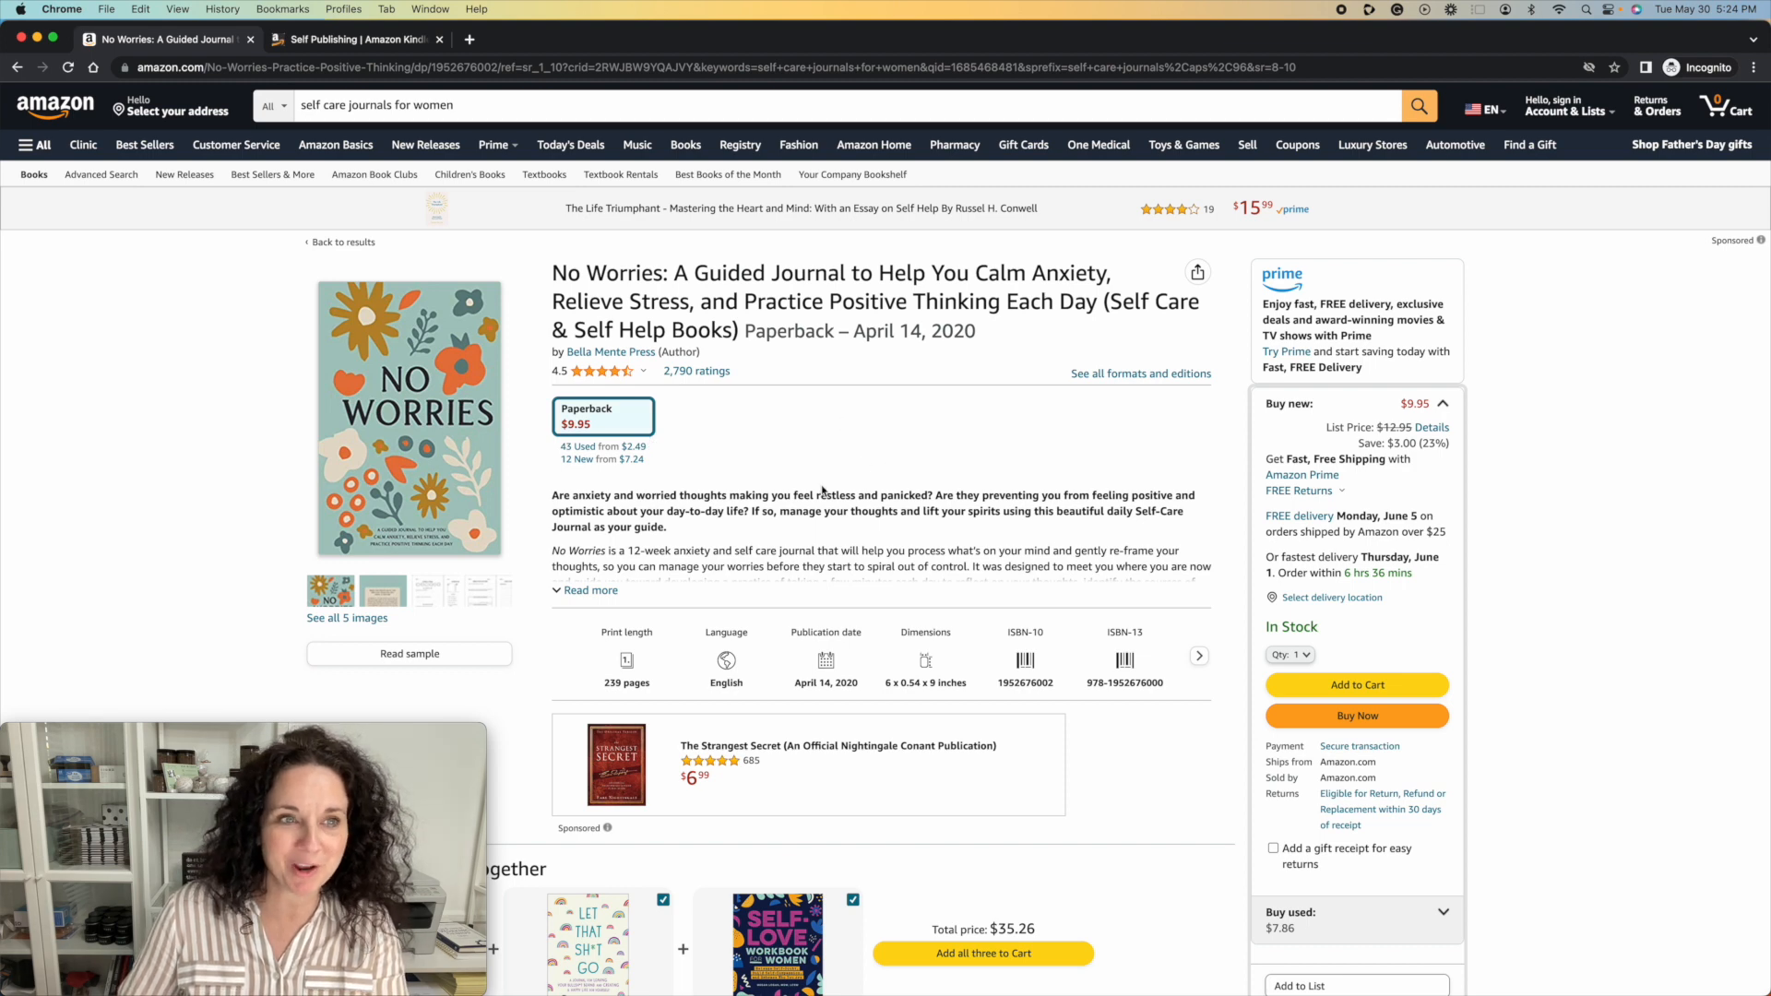
# Step: Examine the title, ratings, price and description of the "No Worries" journal on its listing page
pyautogui.scroll(-5, 823, 492)
pyautogui.scroll(5, 645, 461)
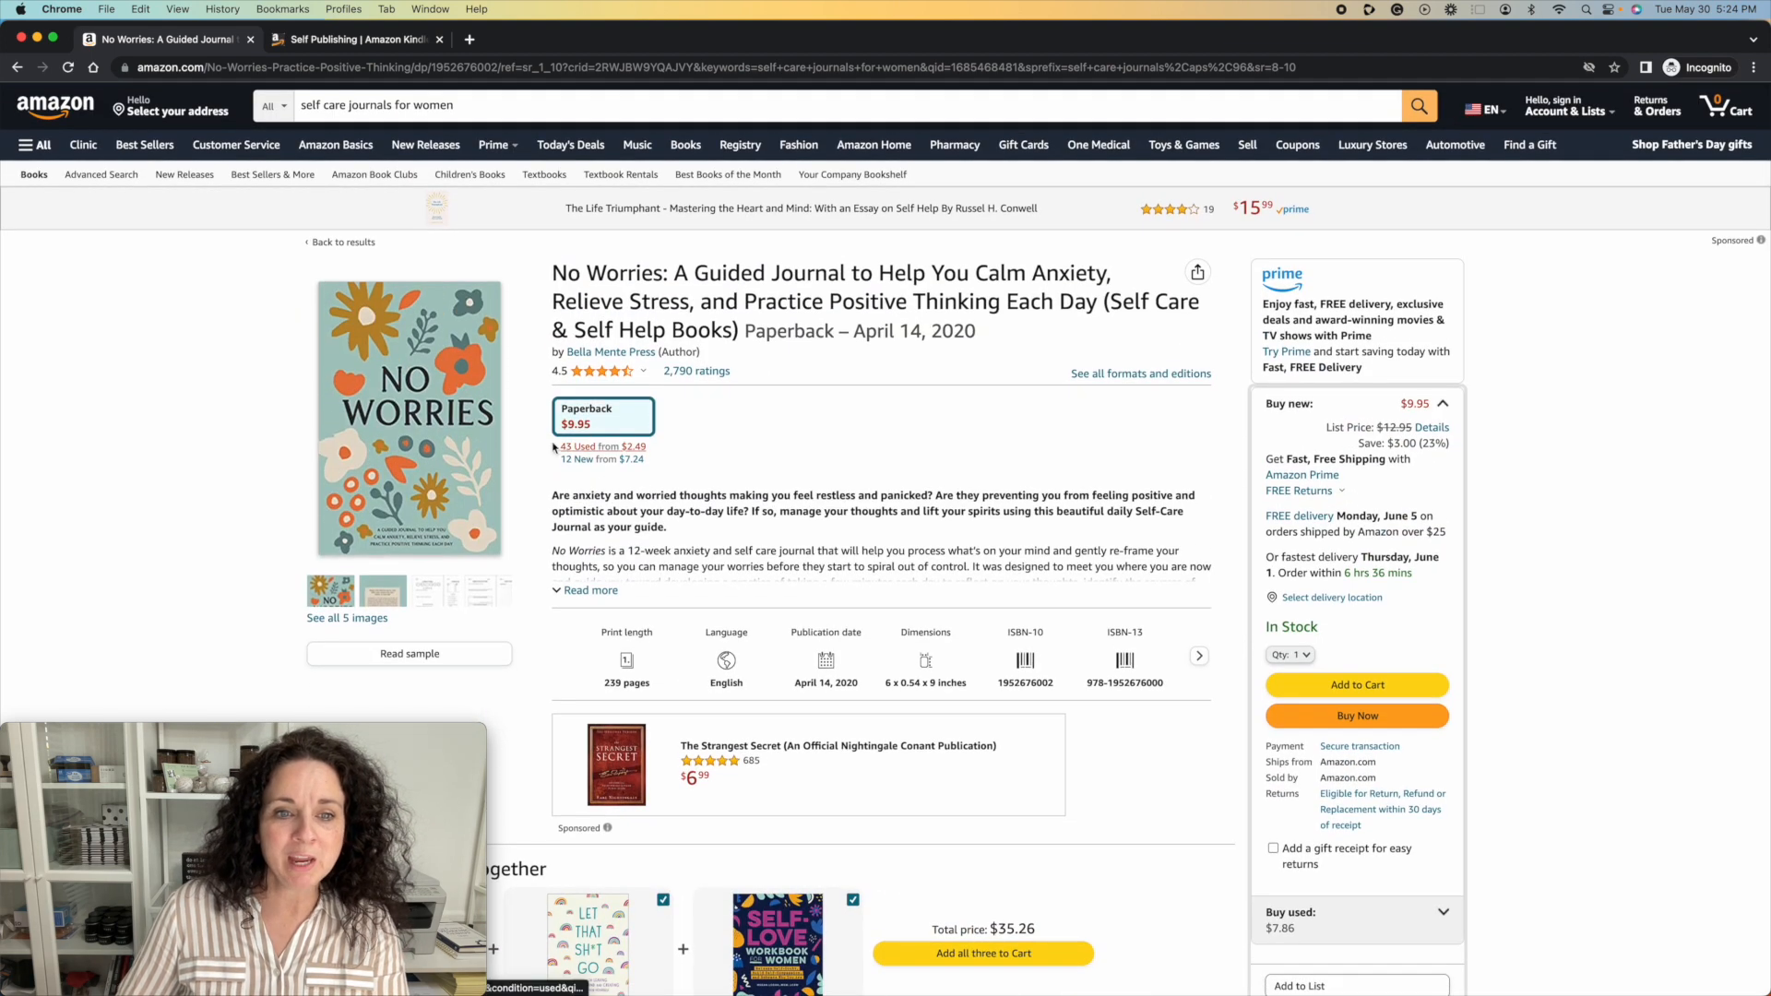
pyautogui.scroll(-1, 885, 455)
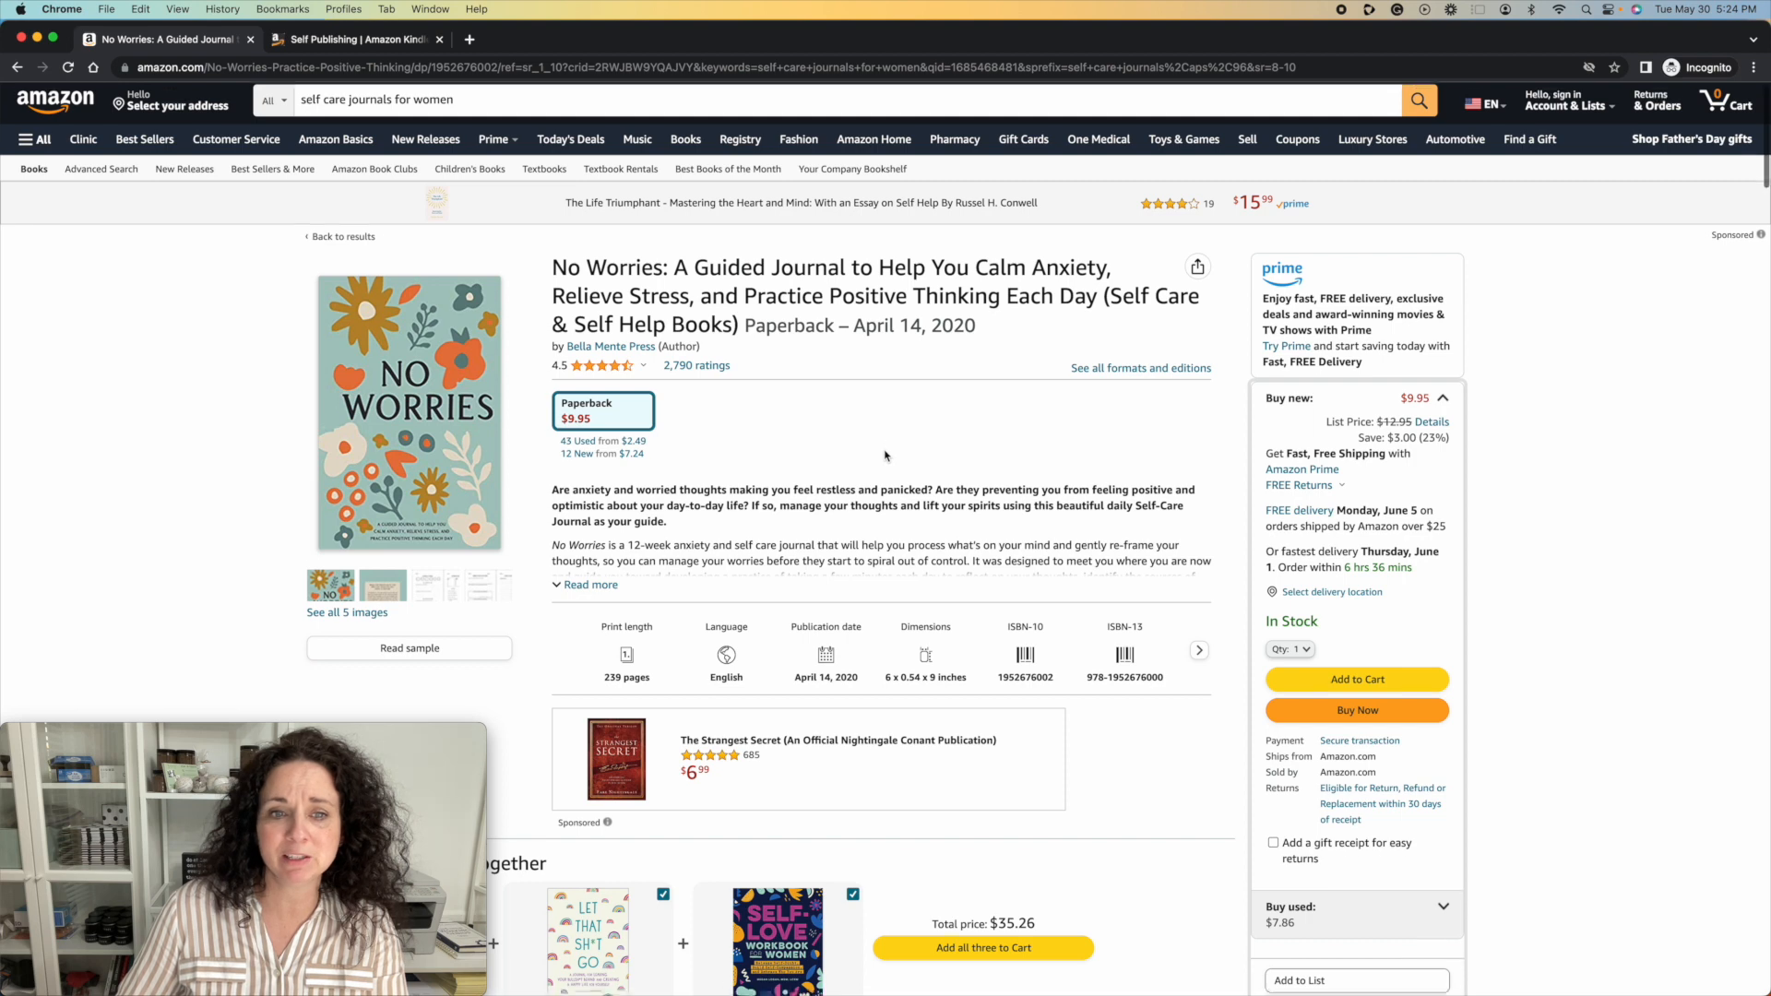
pyautogui.scroll(-1, 885, 456)
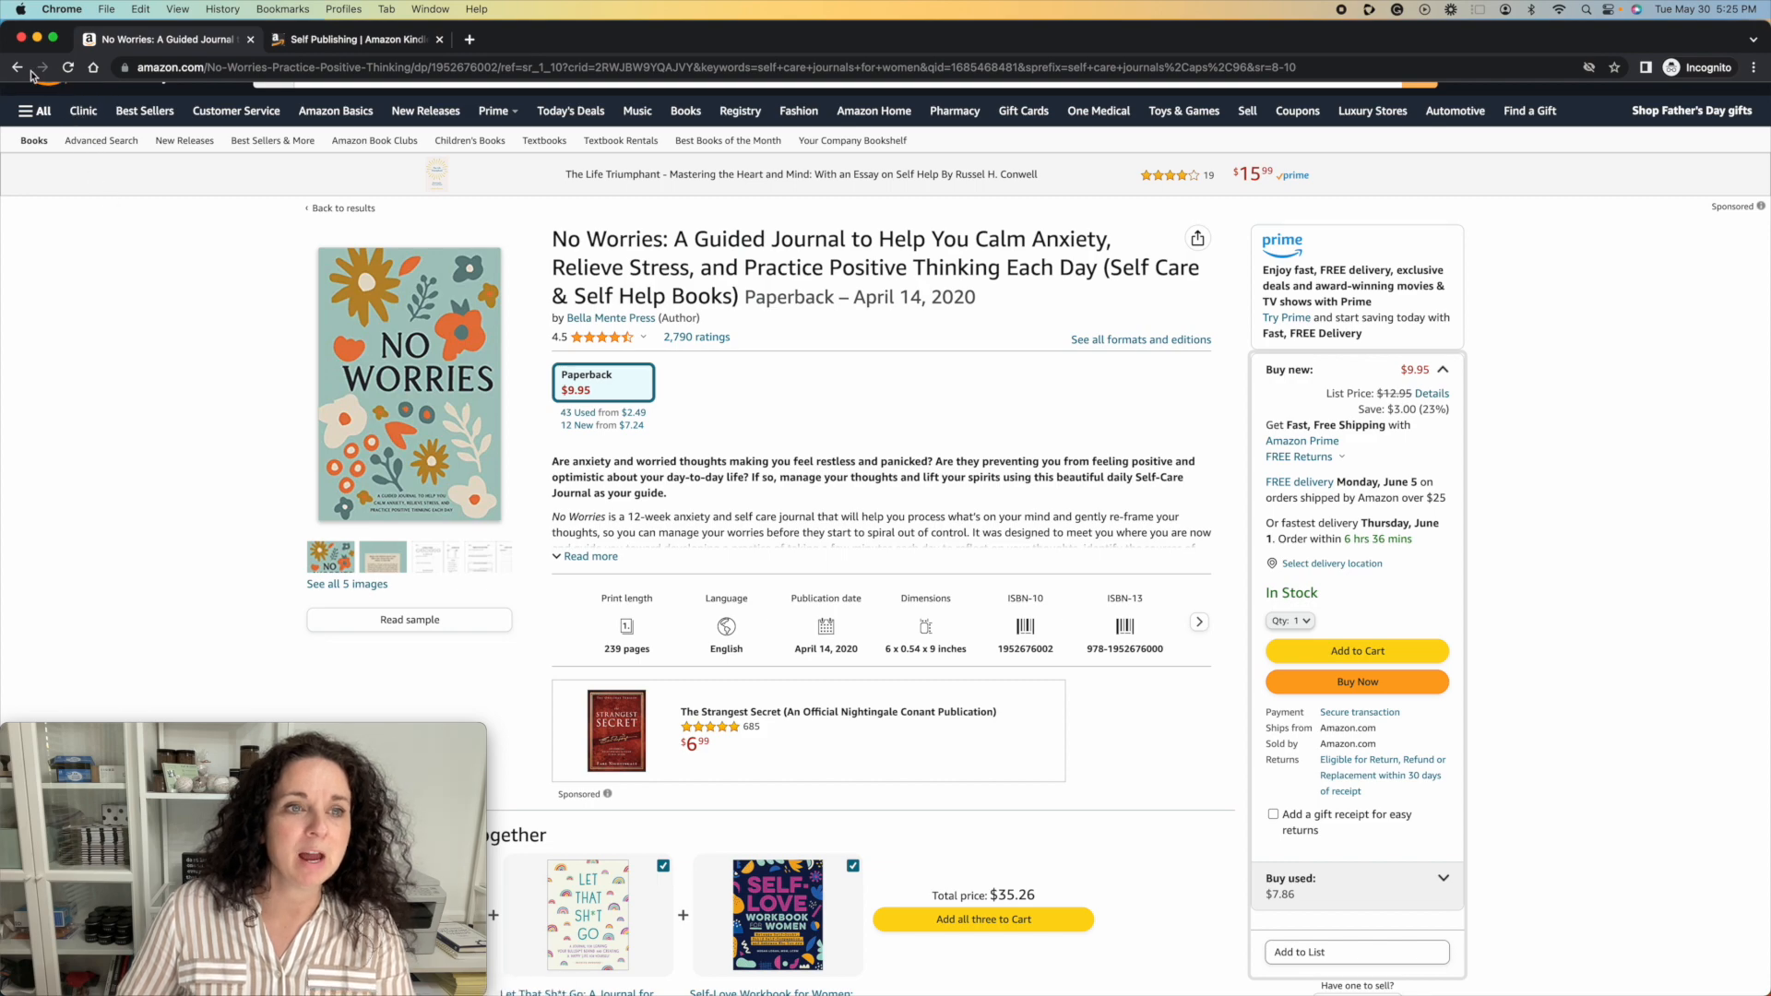
# Step: Recheck the "No Worries" journal's page count, dimensions and category rankings in its product details
pyautogui.scroll(-20, 682, 380)
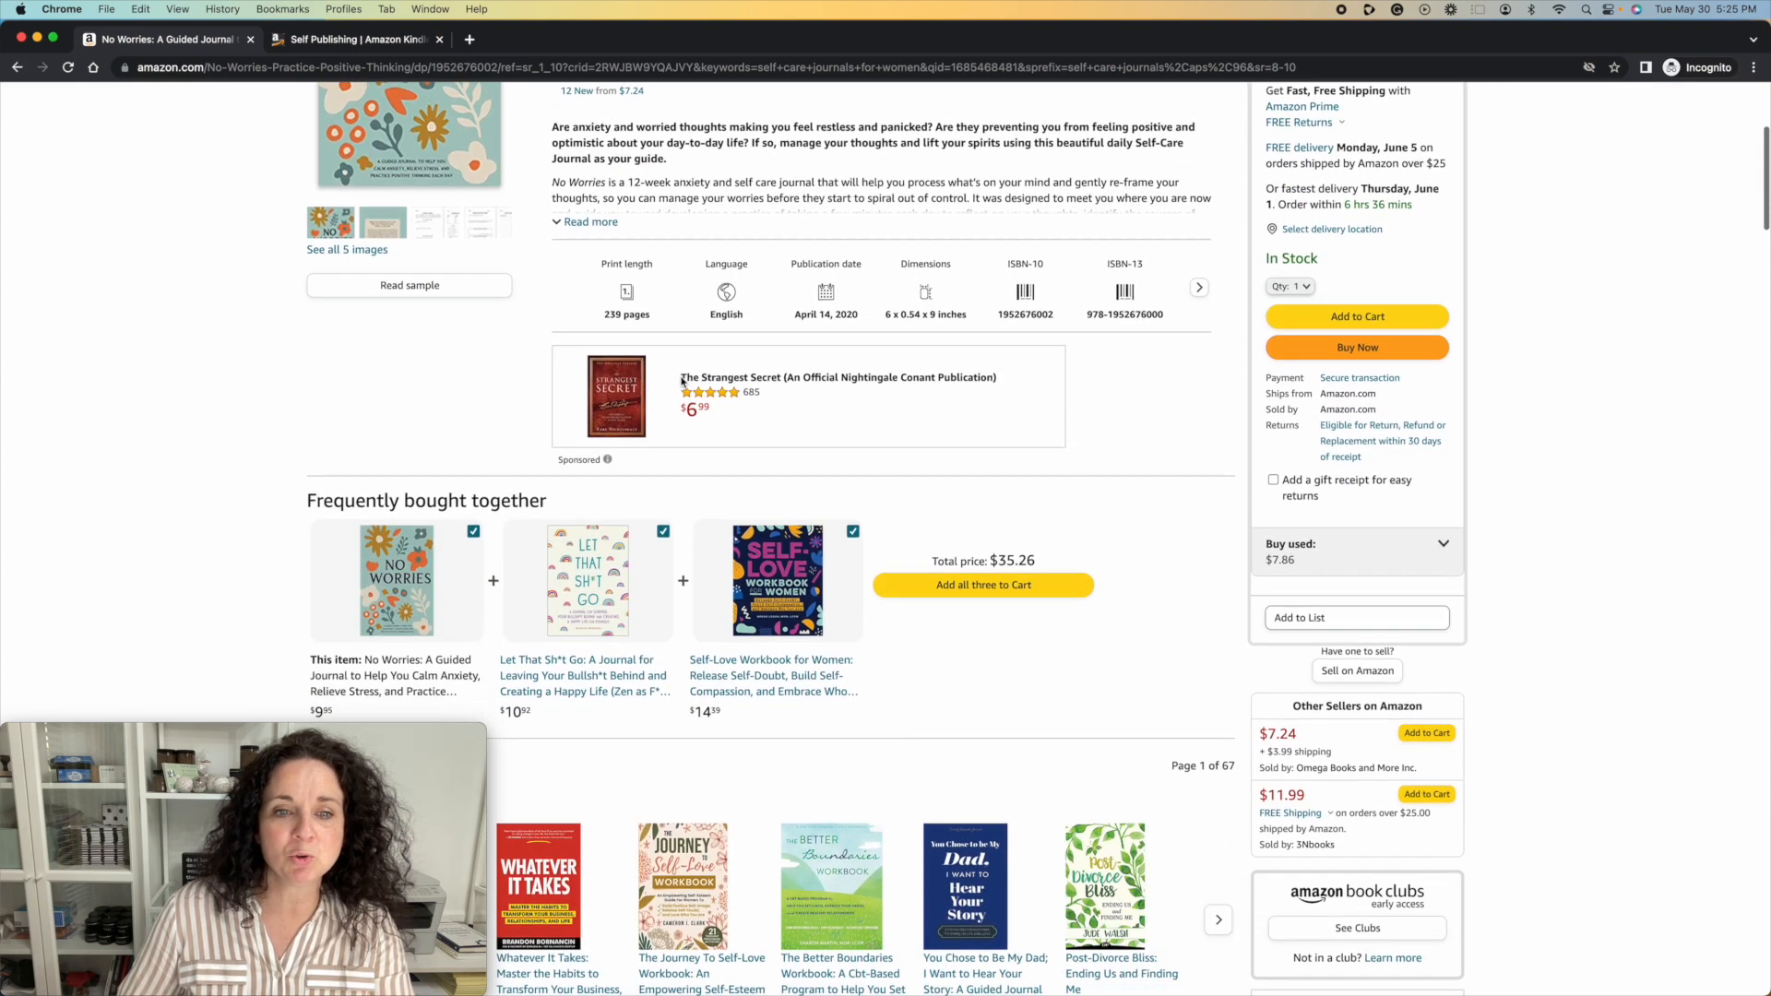
pyautogui.scroll(-1, 681, 381)
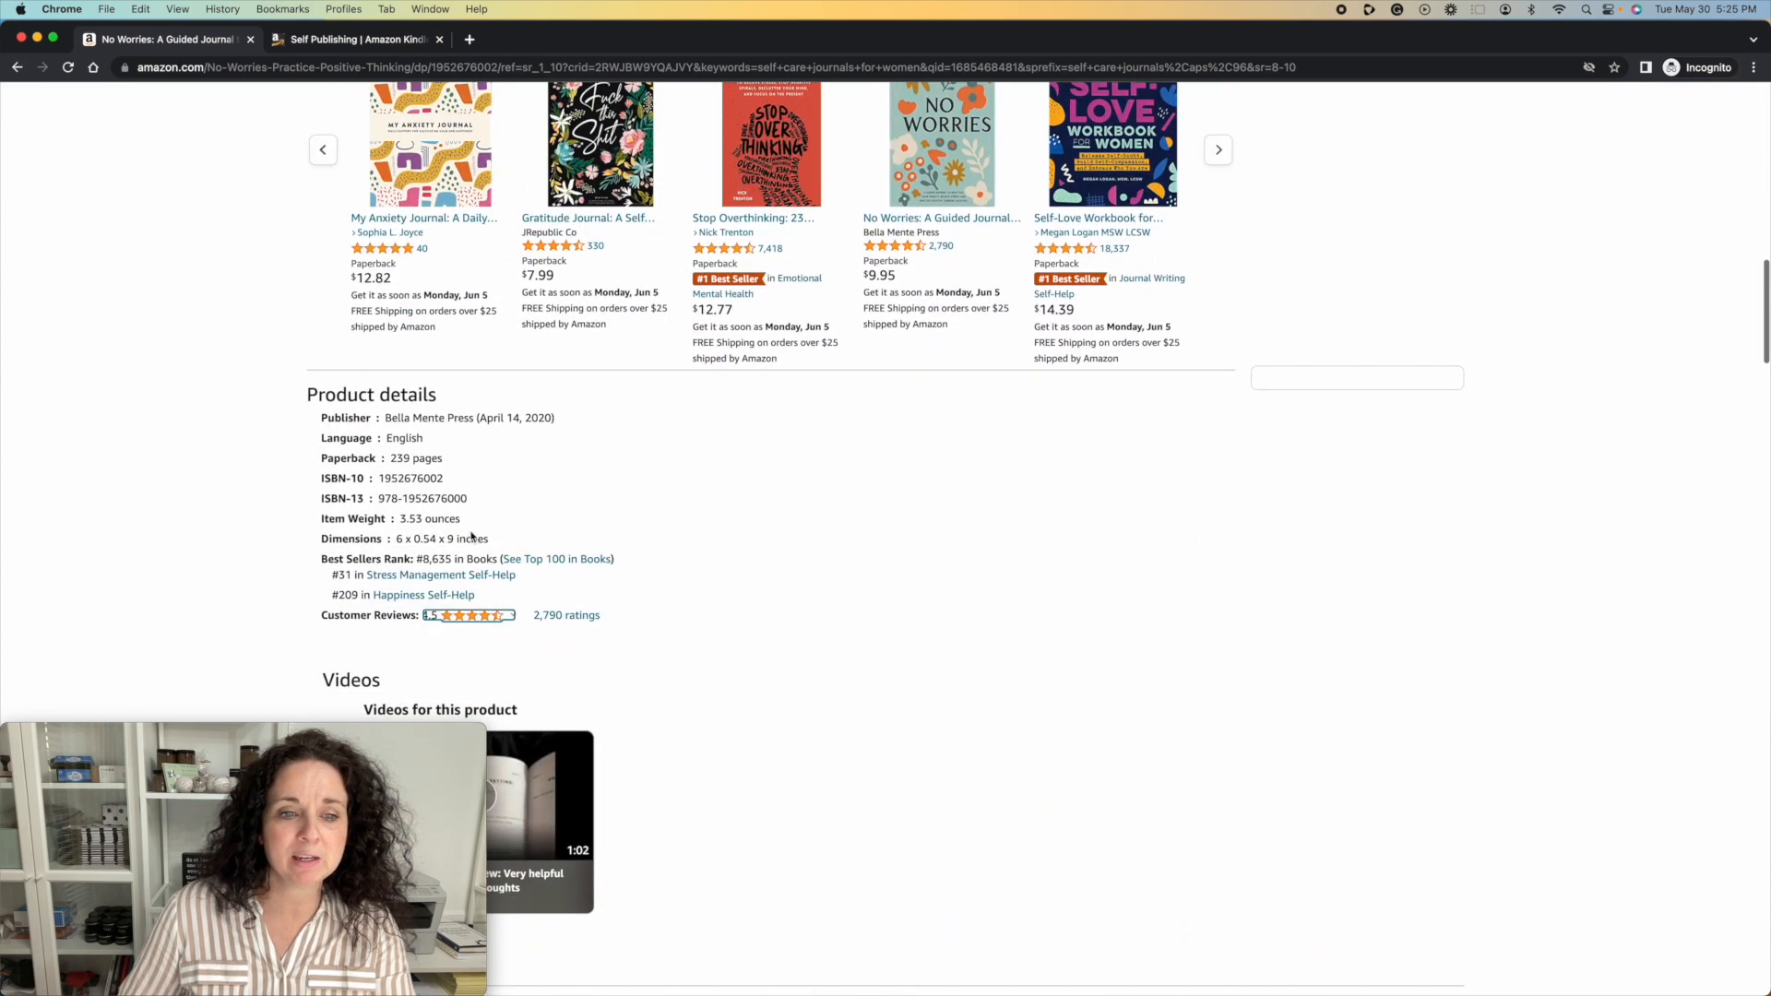
pyautogui.scroll(5, 502, 412)
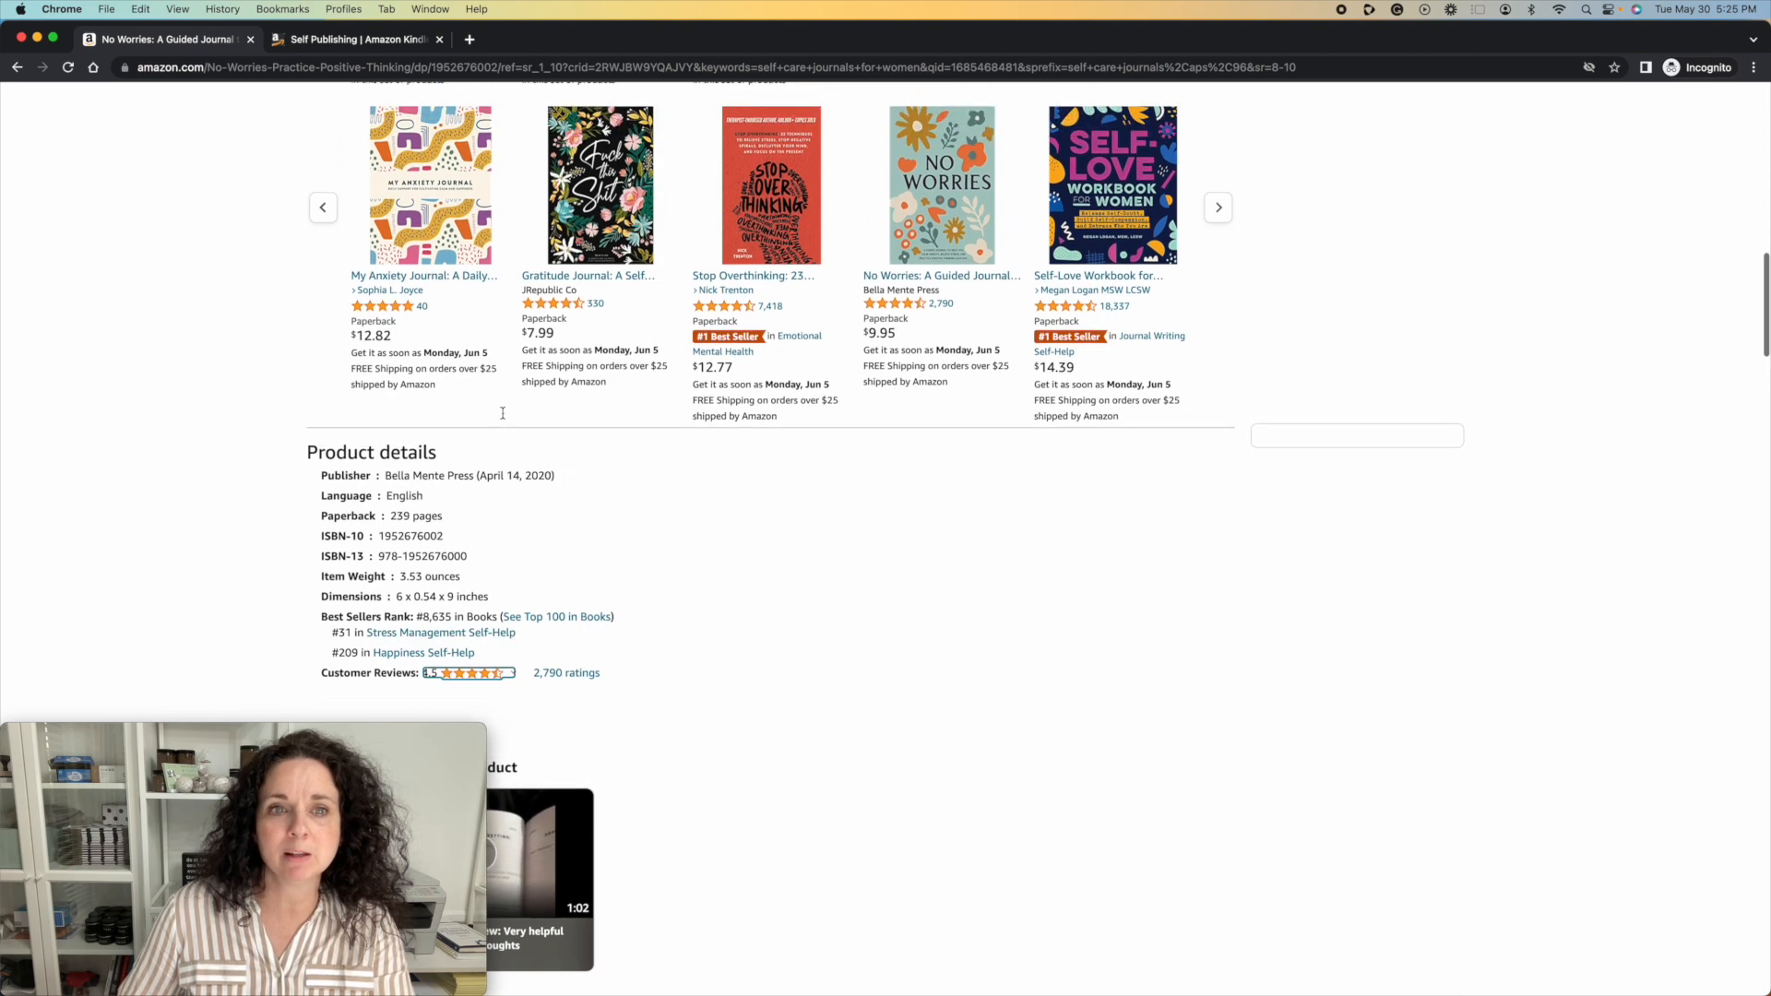
pyautogui.scroll(-4, 503, 419)
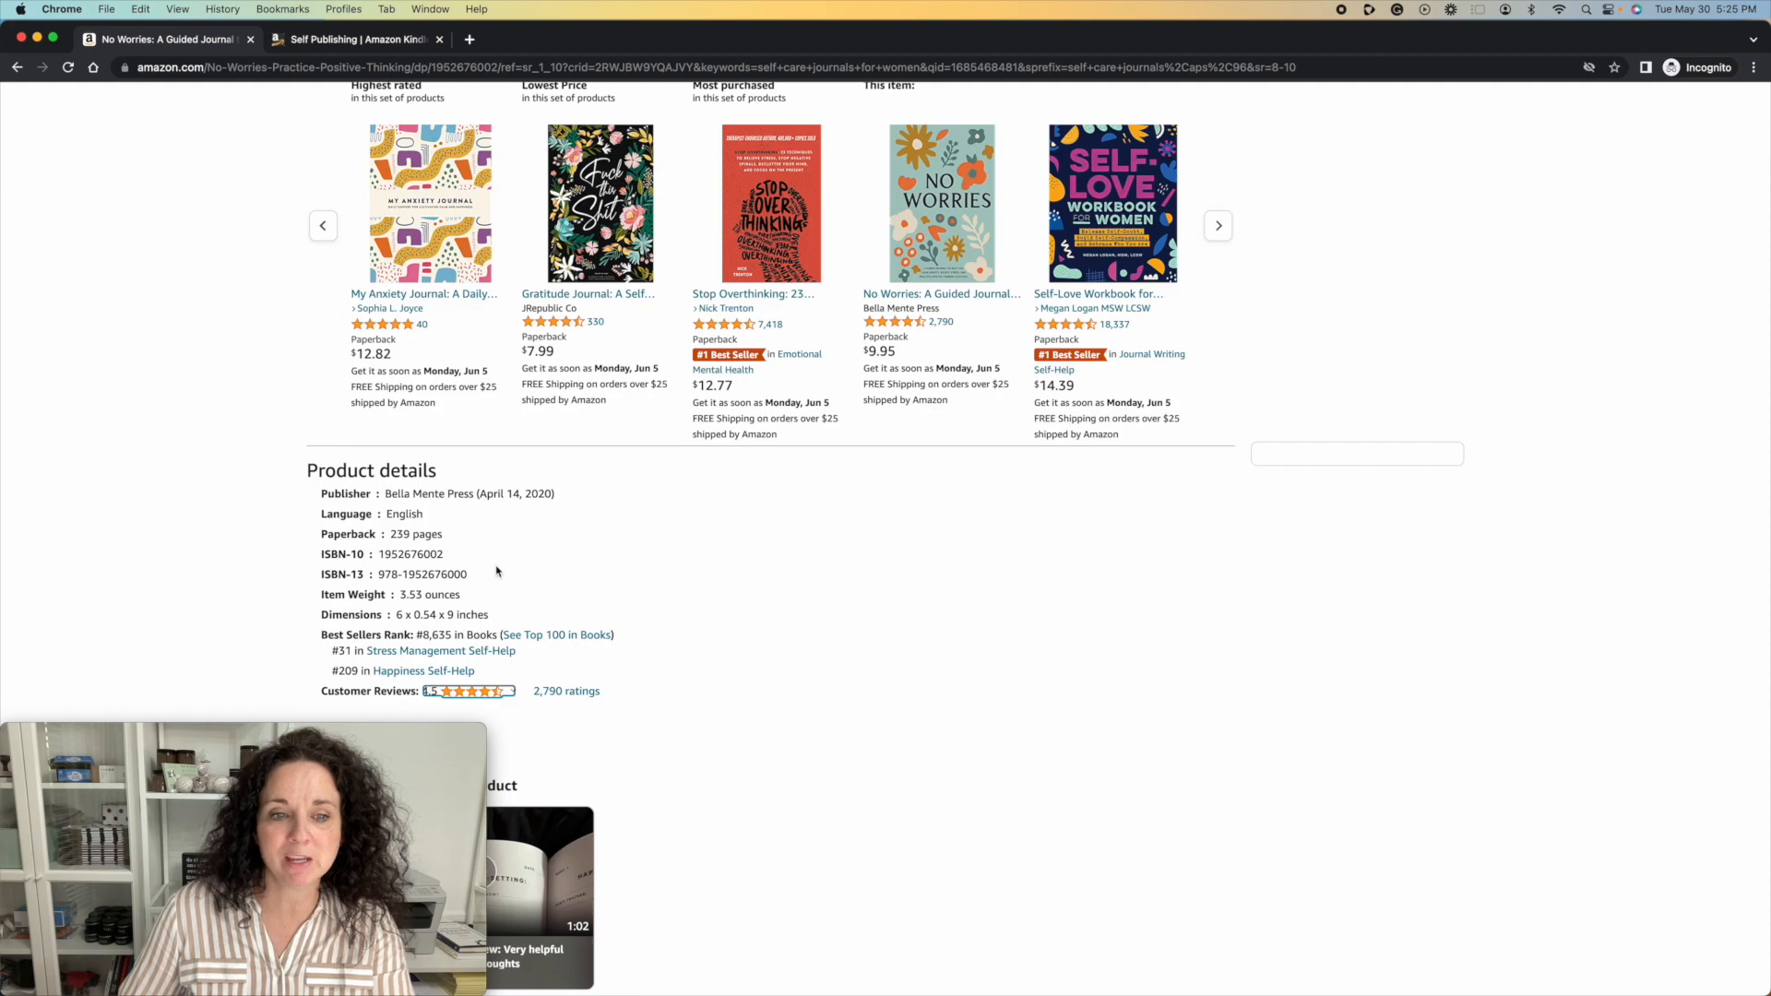
pyautogui.scroll(15, 496, 571)
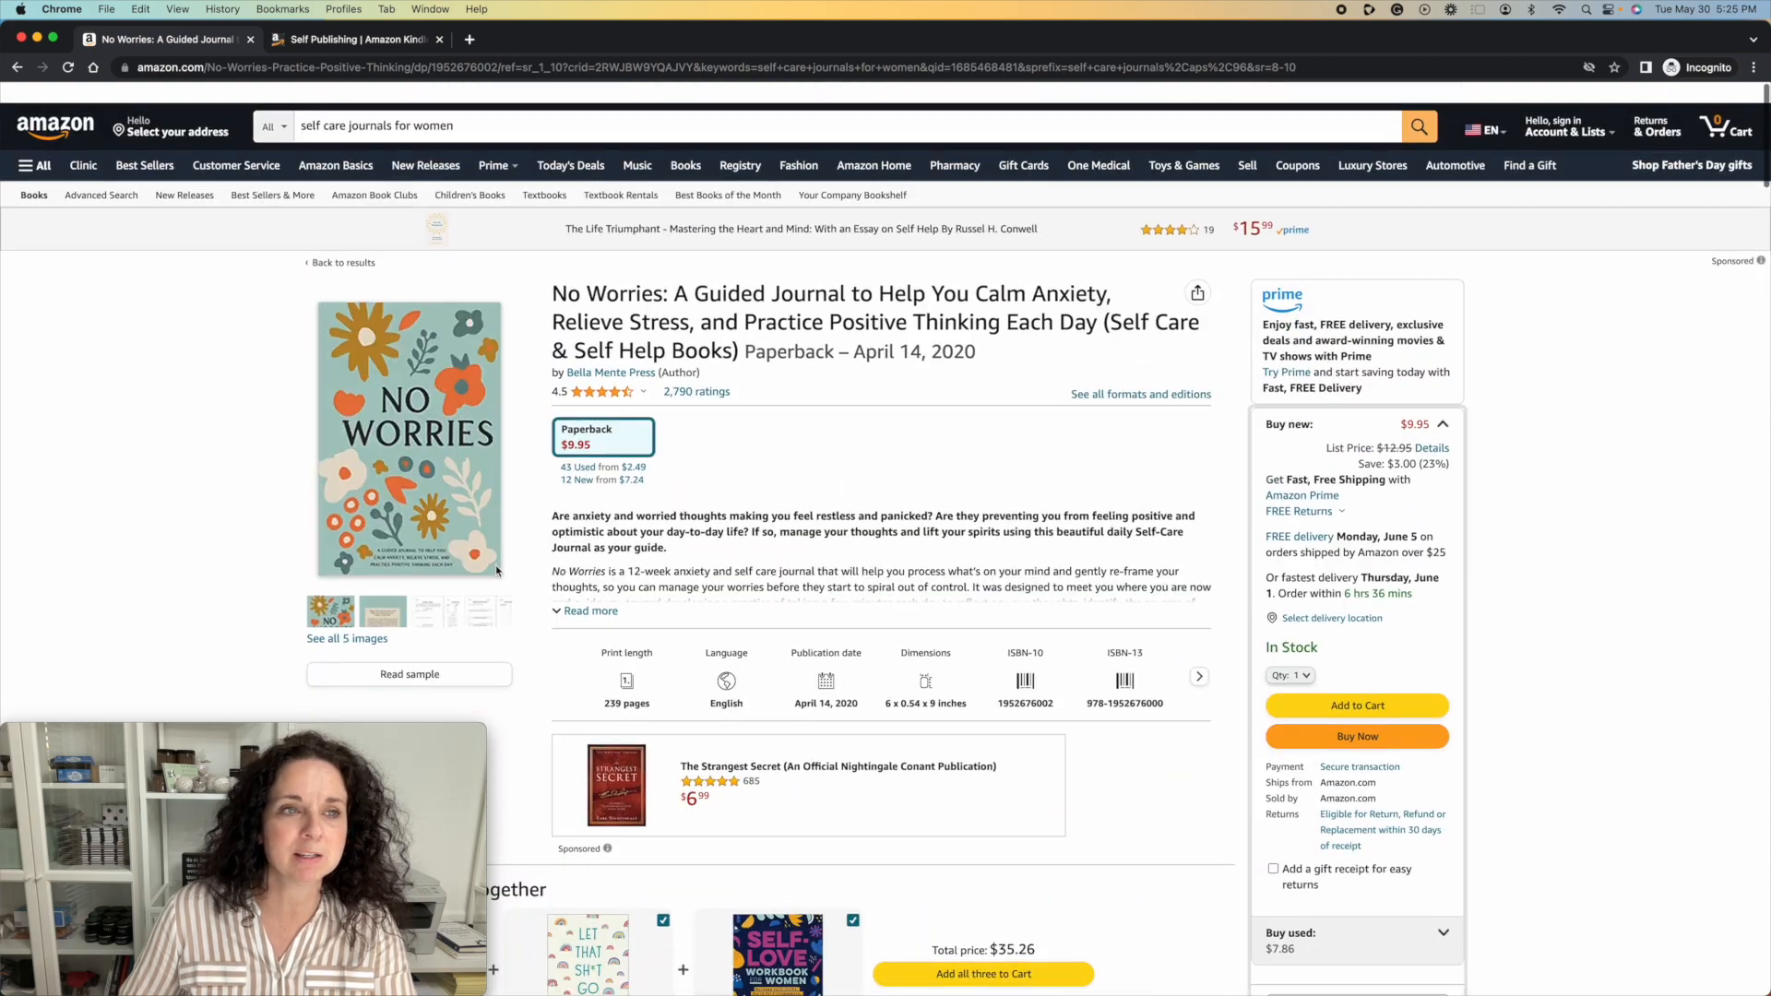
# Step: Return to the Amazon search results and look over the first self-care journals listed
pyautogui.click(17, 67)
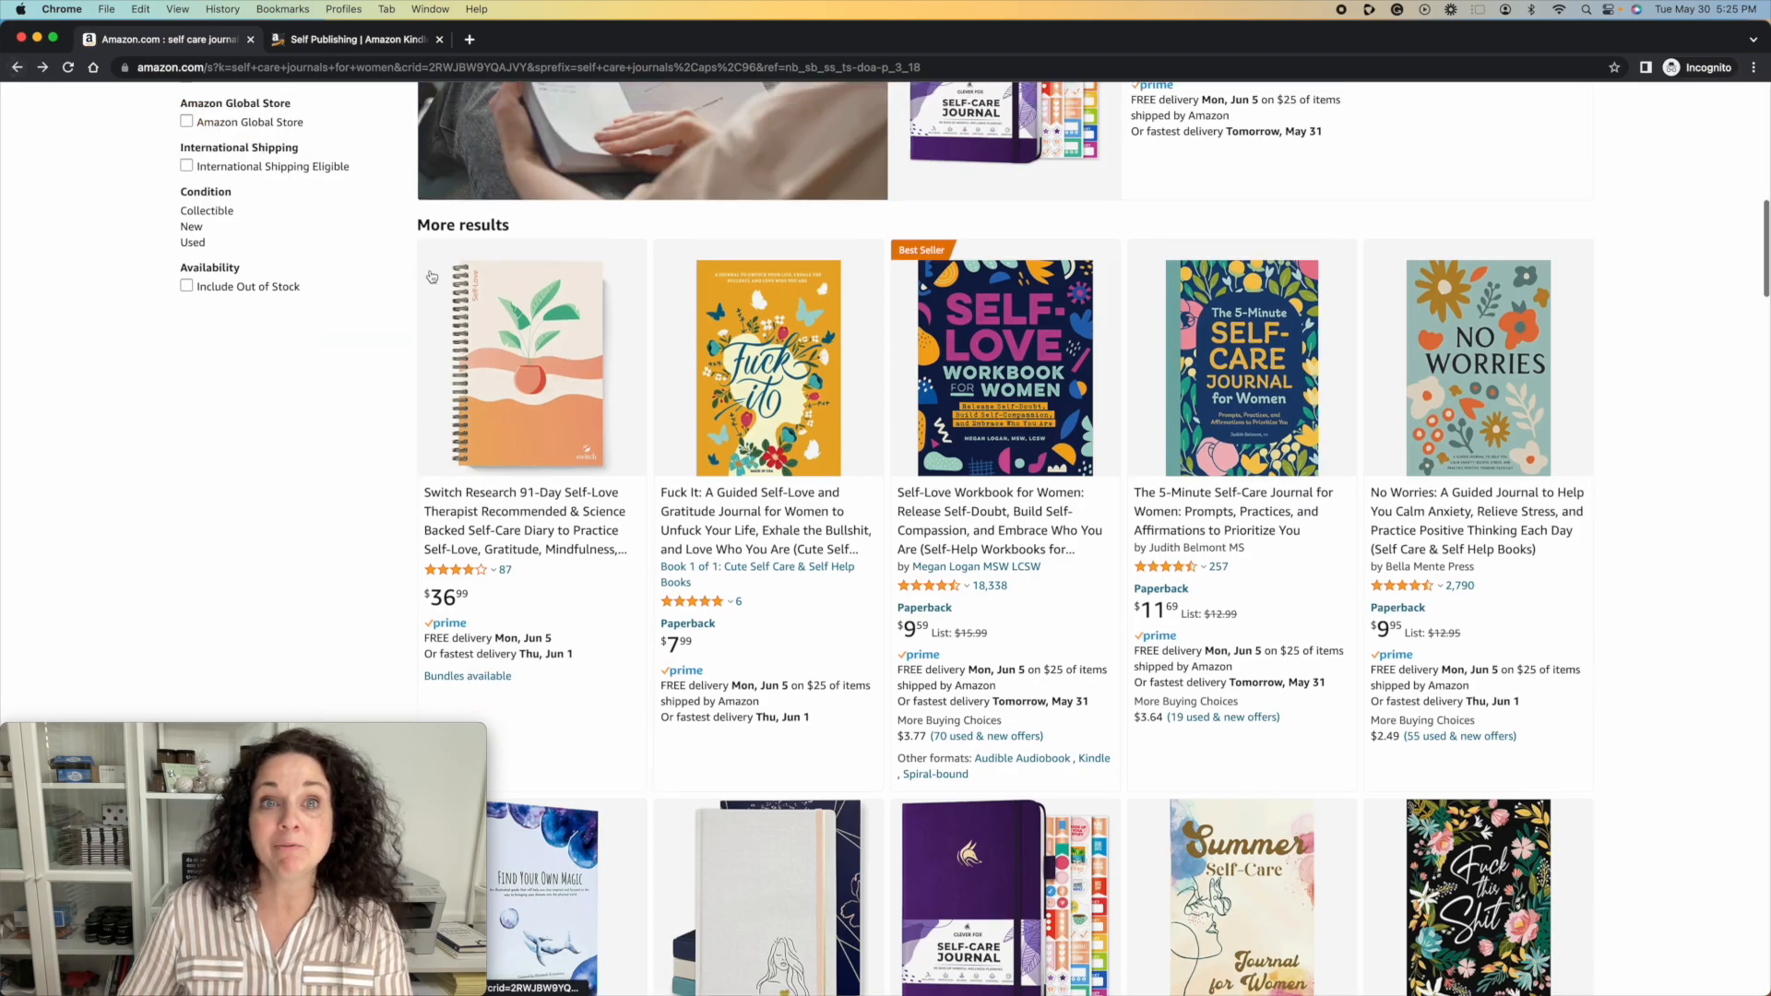
pyautogui.scroll(7, 917, 330)
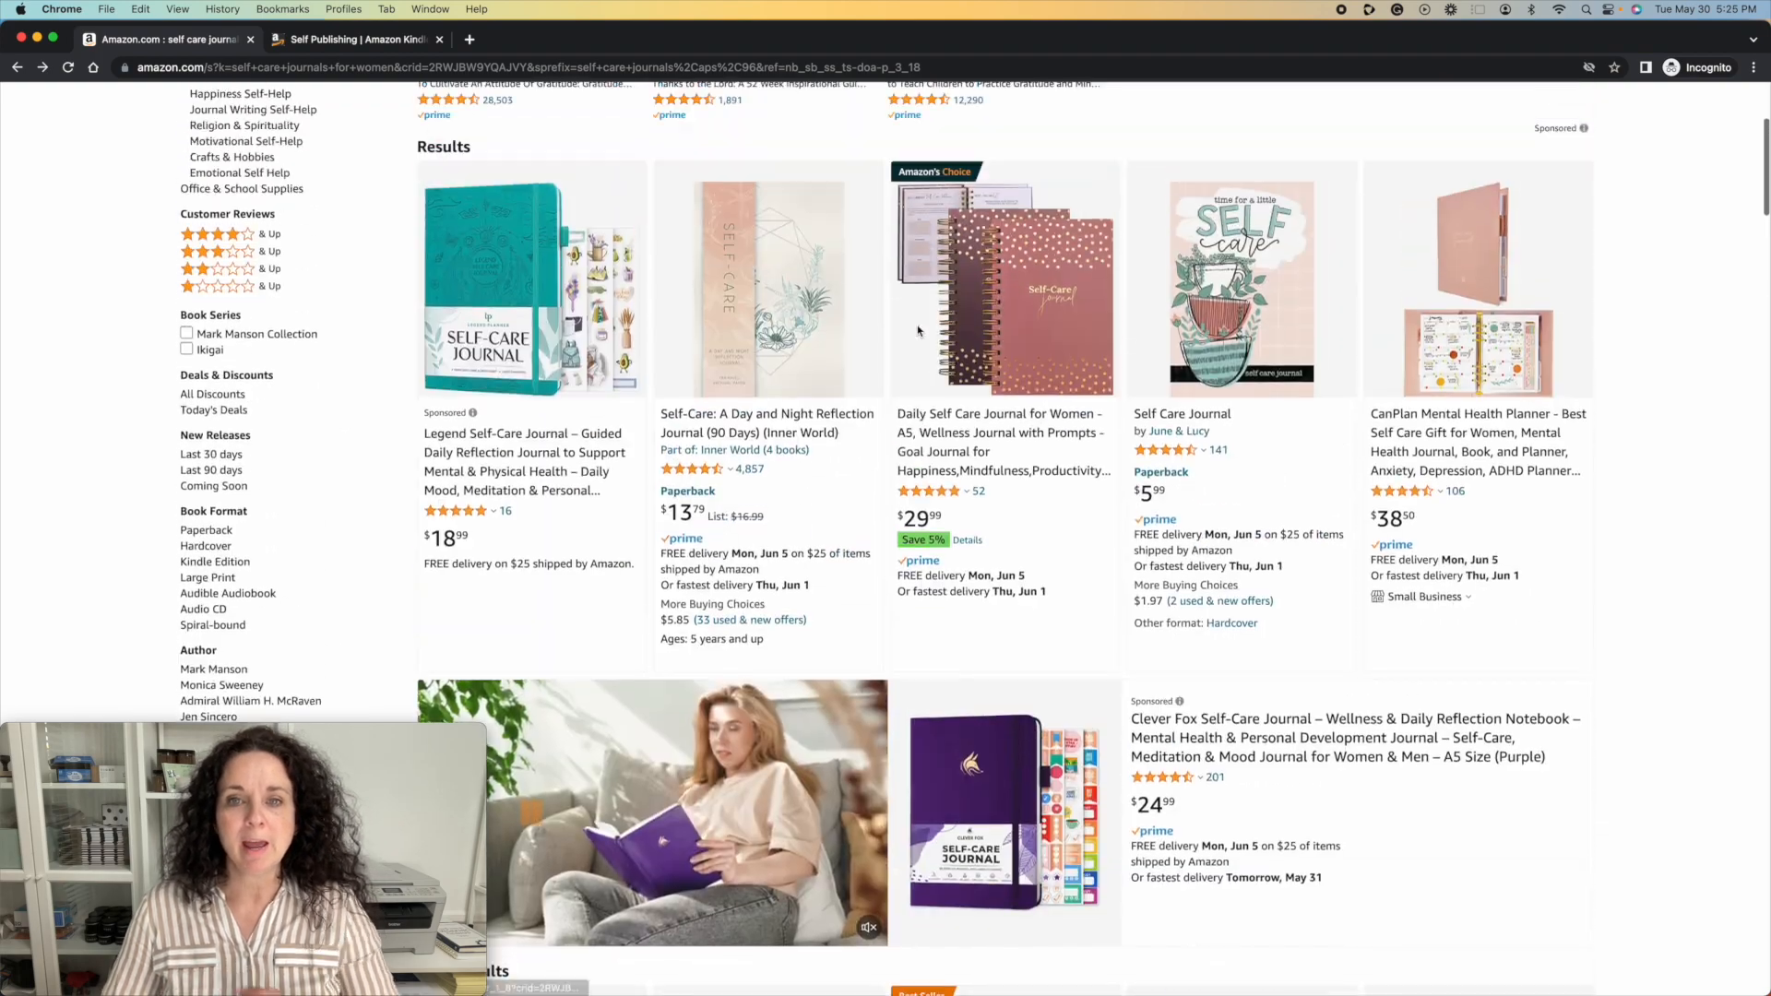
pyautogui.scroll(3, 918, 330)
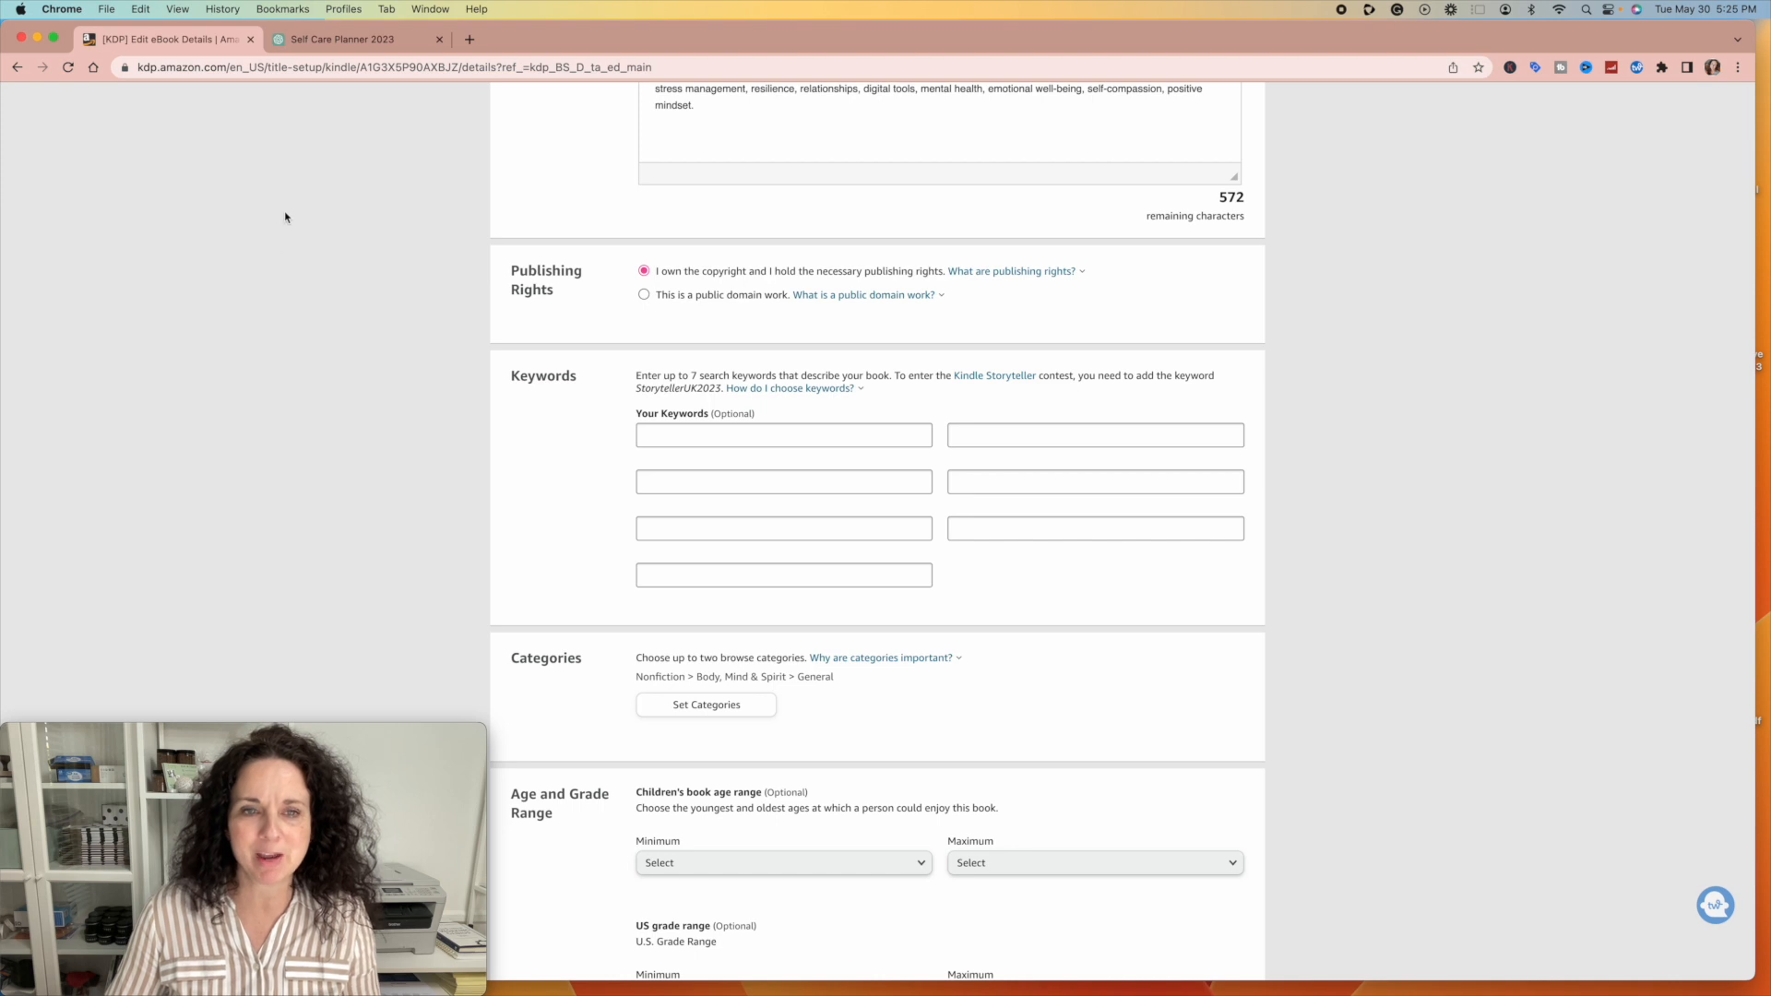
# Step: Try adding Nonfiction > Art > Digital to the eBook's categories, and discard the category changes
pyautogui.scroll(3, 285, 217)
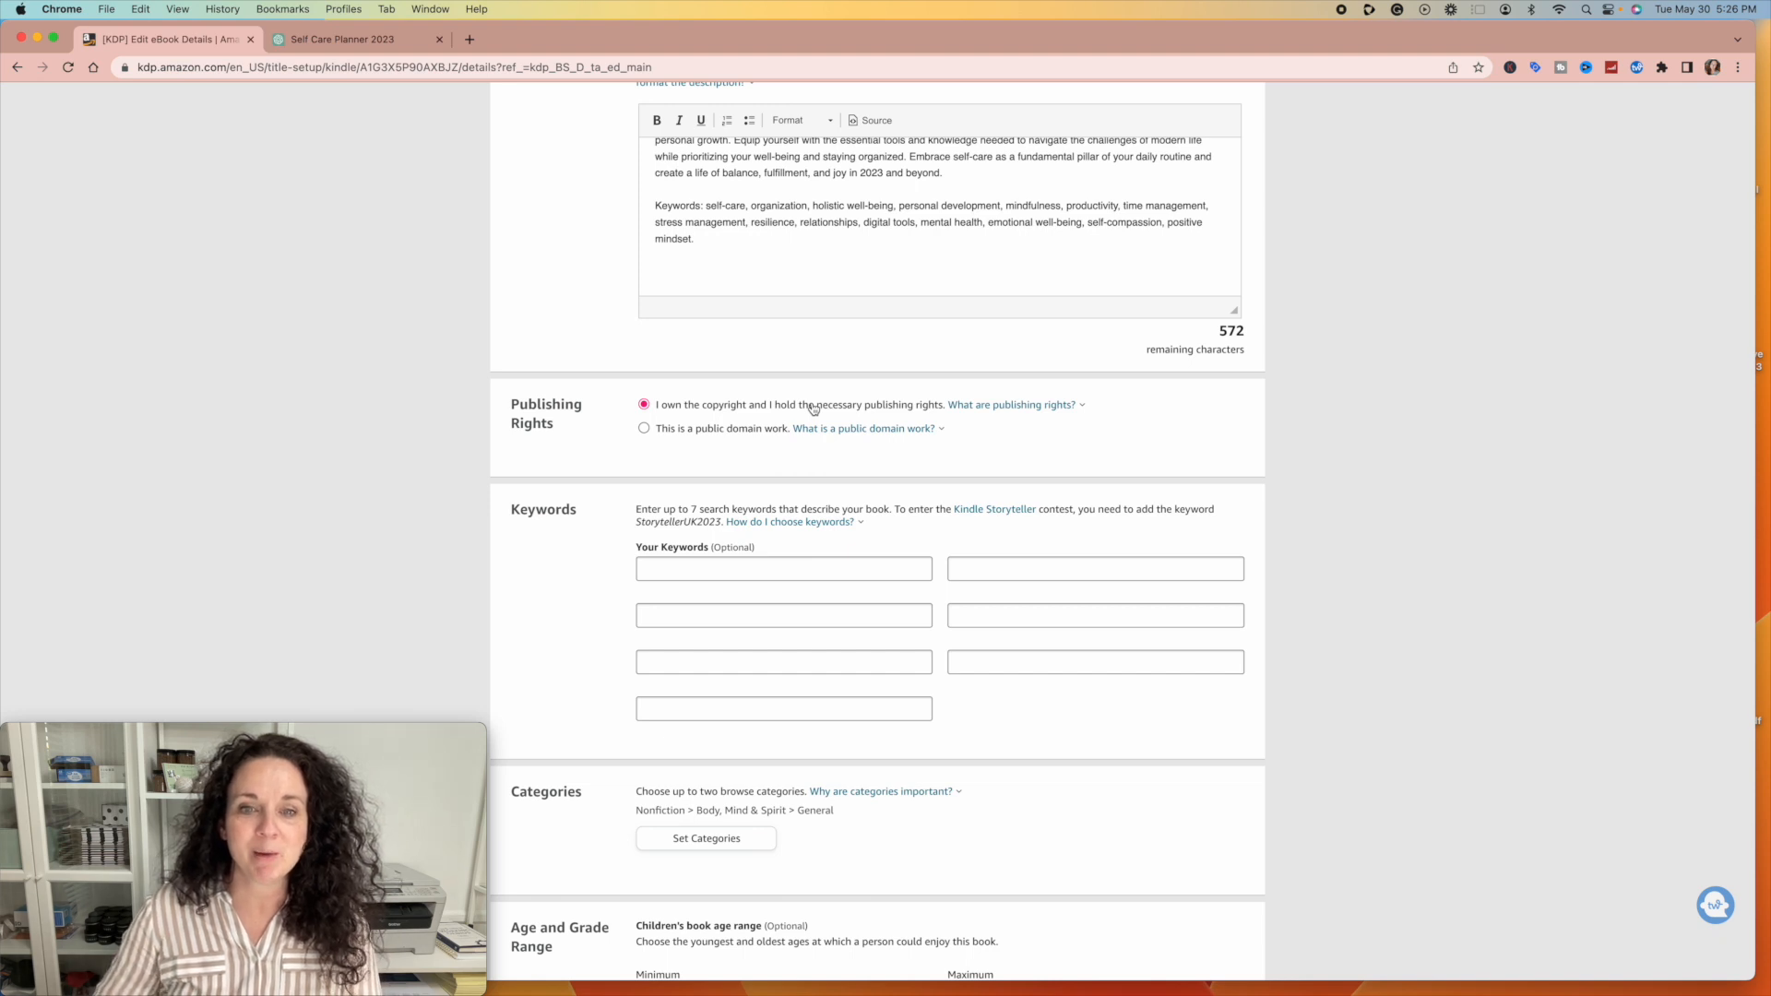
pyautogui.scroll(-5, 885, 560)
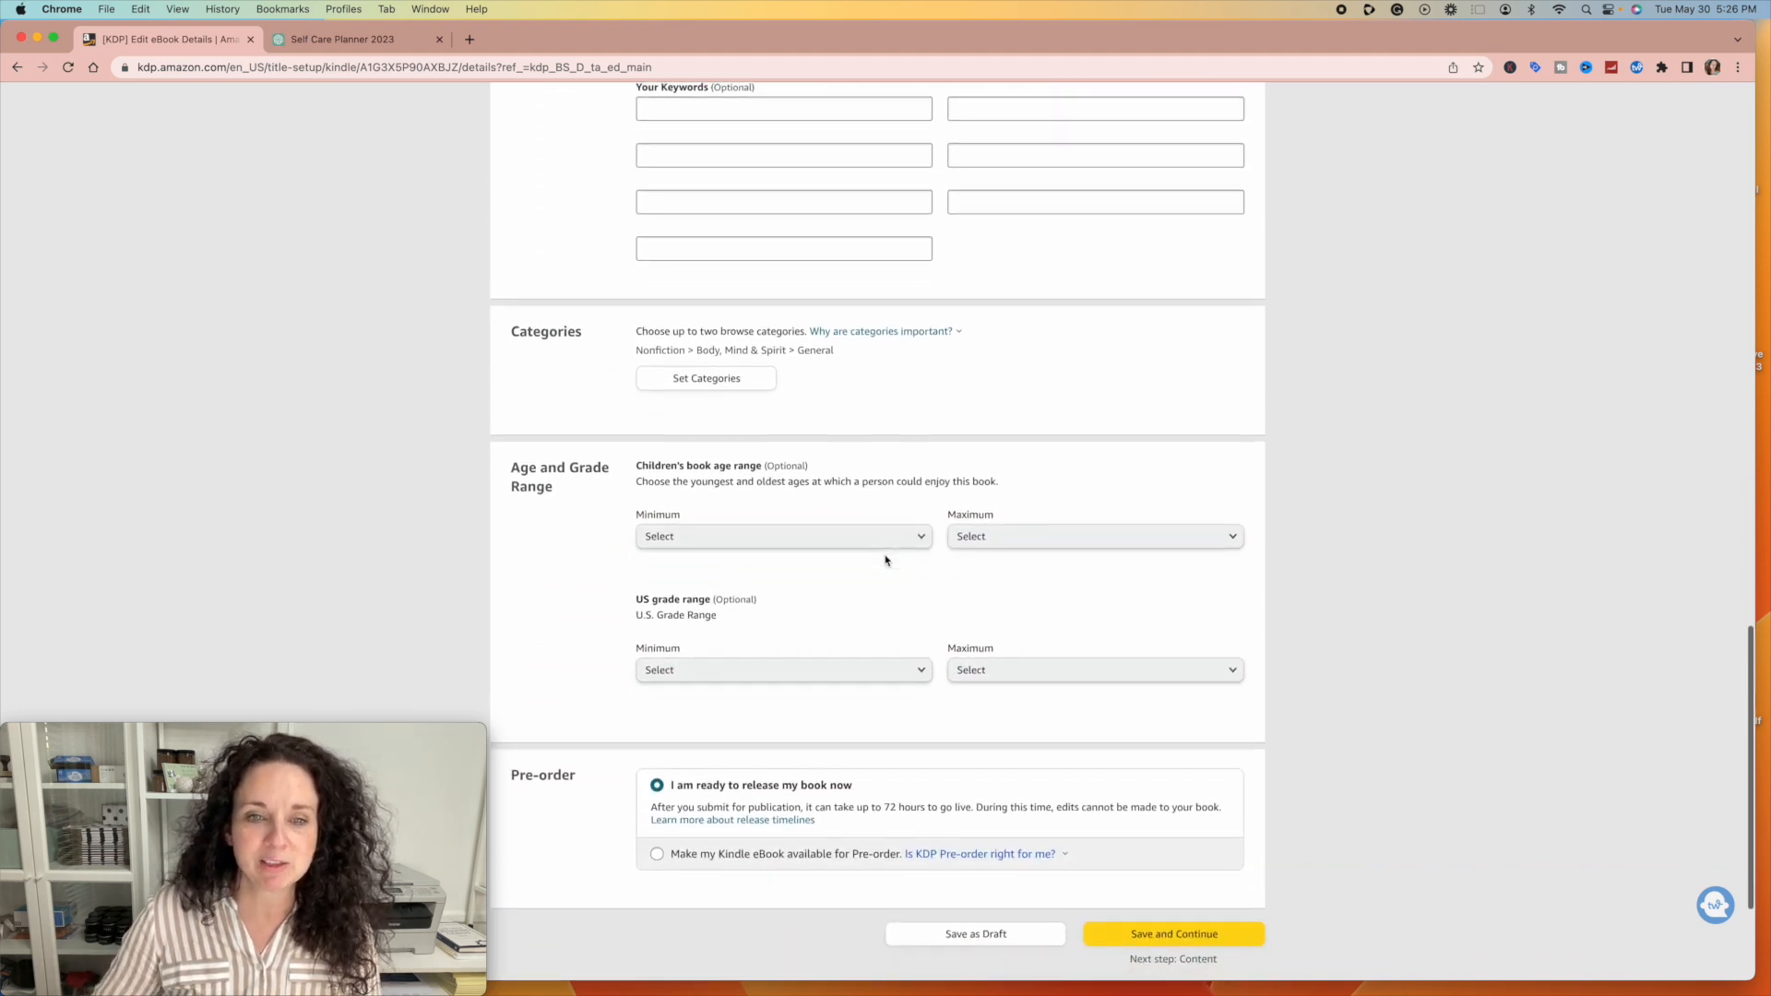
pyautogui.scroll(-1, 885, 558)
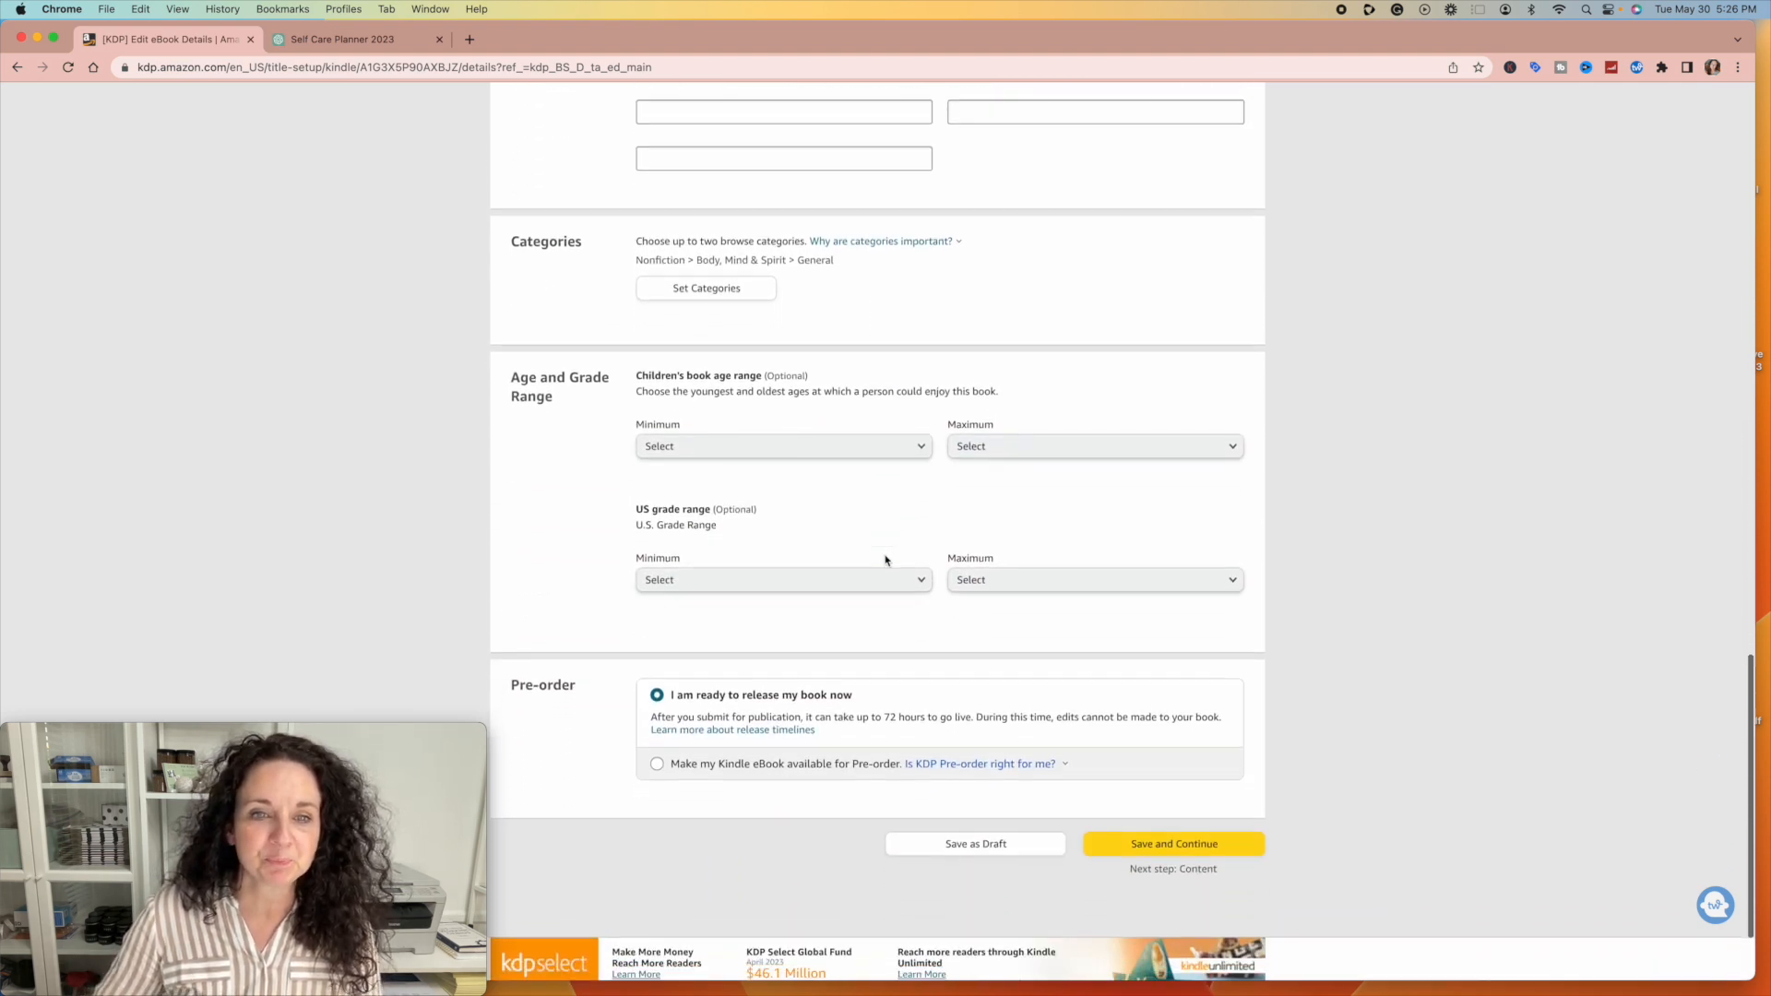
pyautogui.click(703, 289)
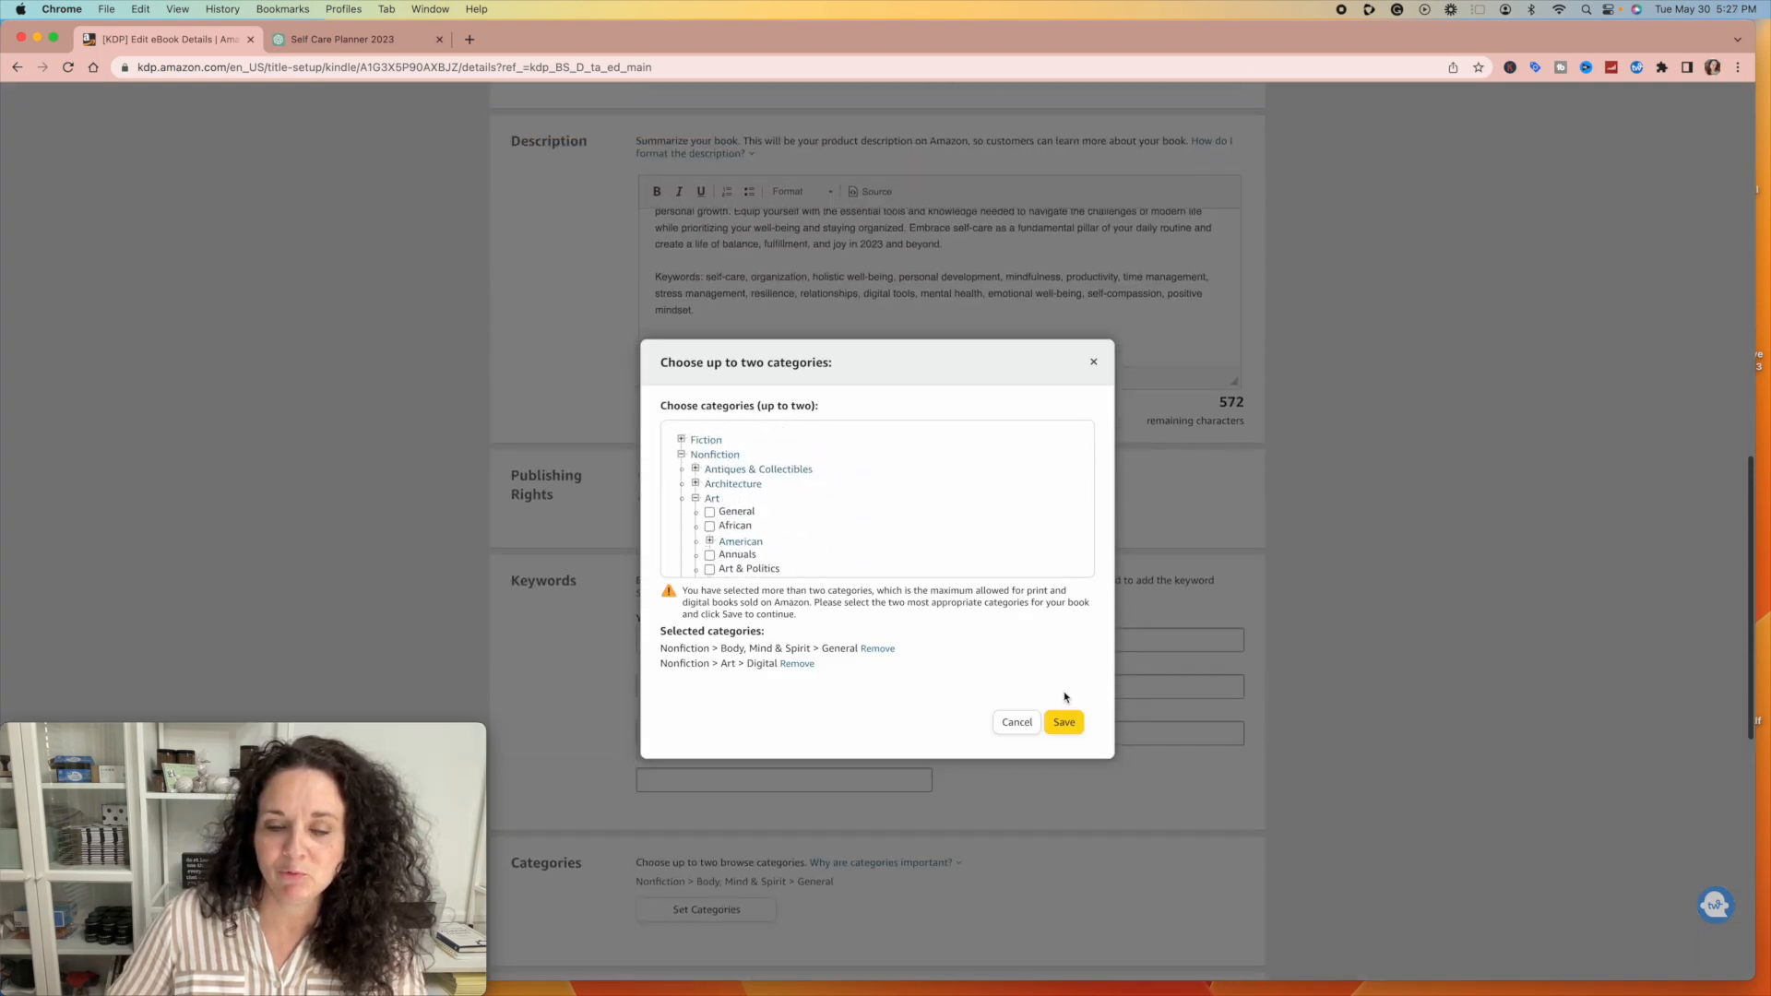
pyautogui.click(1017, 722)
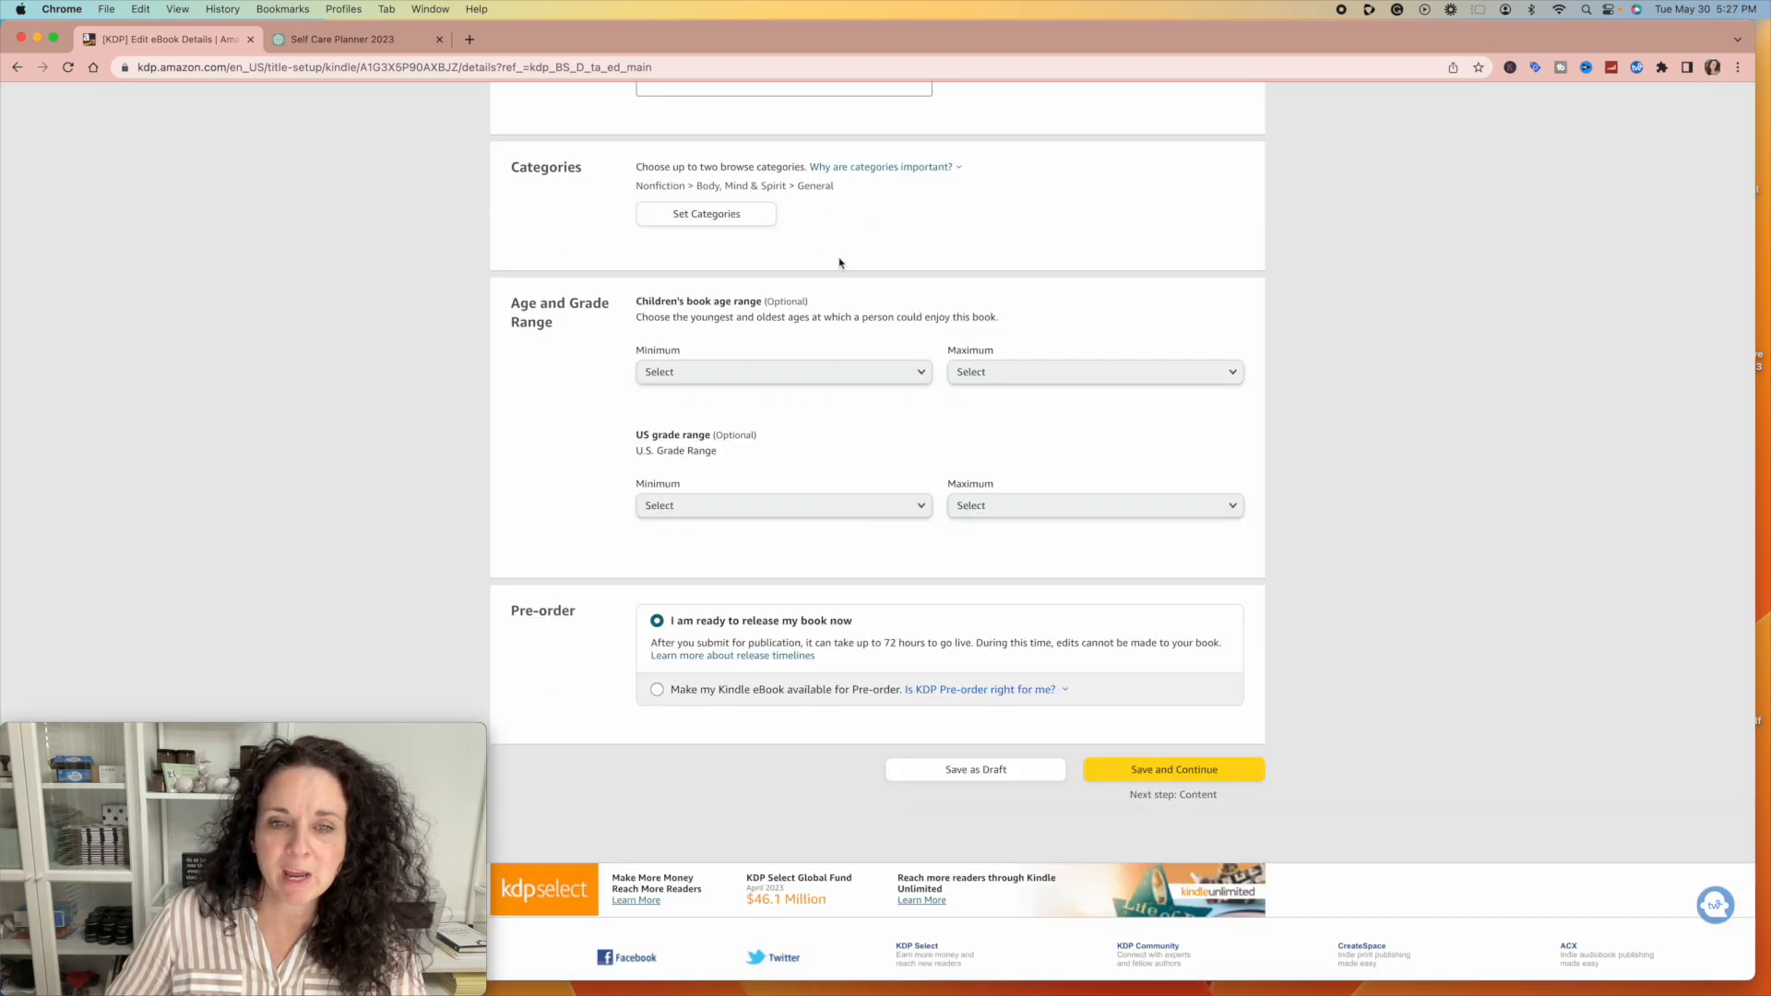
# Step: Check the age range and pre-order settings, and save the eBook details to continue to the content page
pyautogui.scroll(-1, 839, 263)
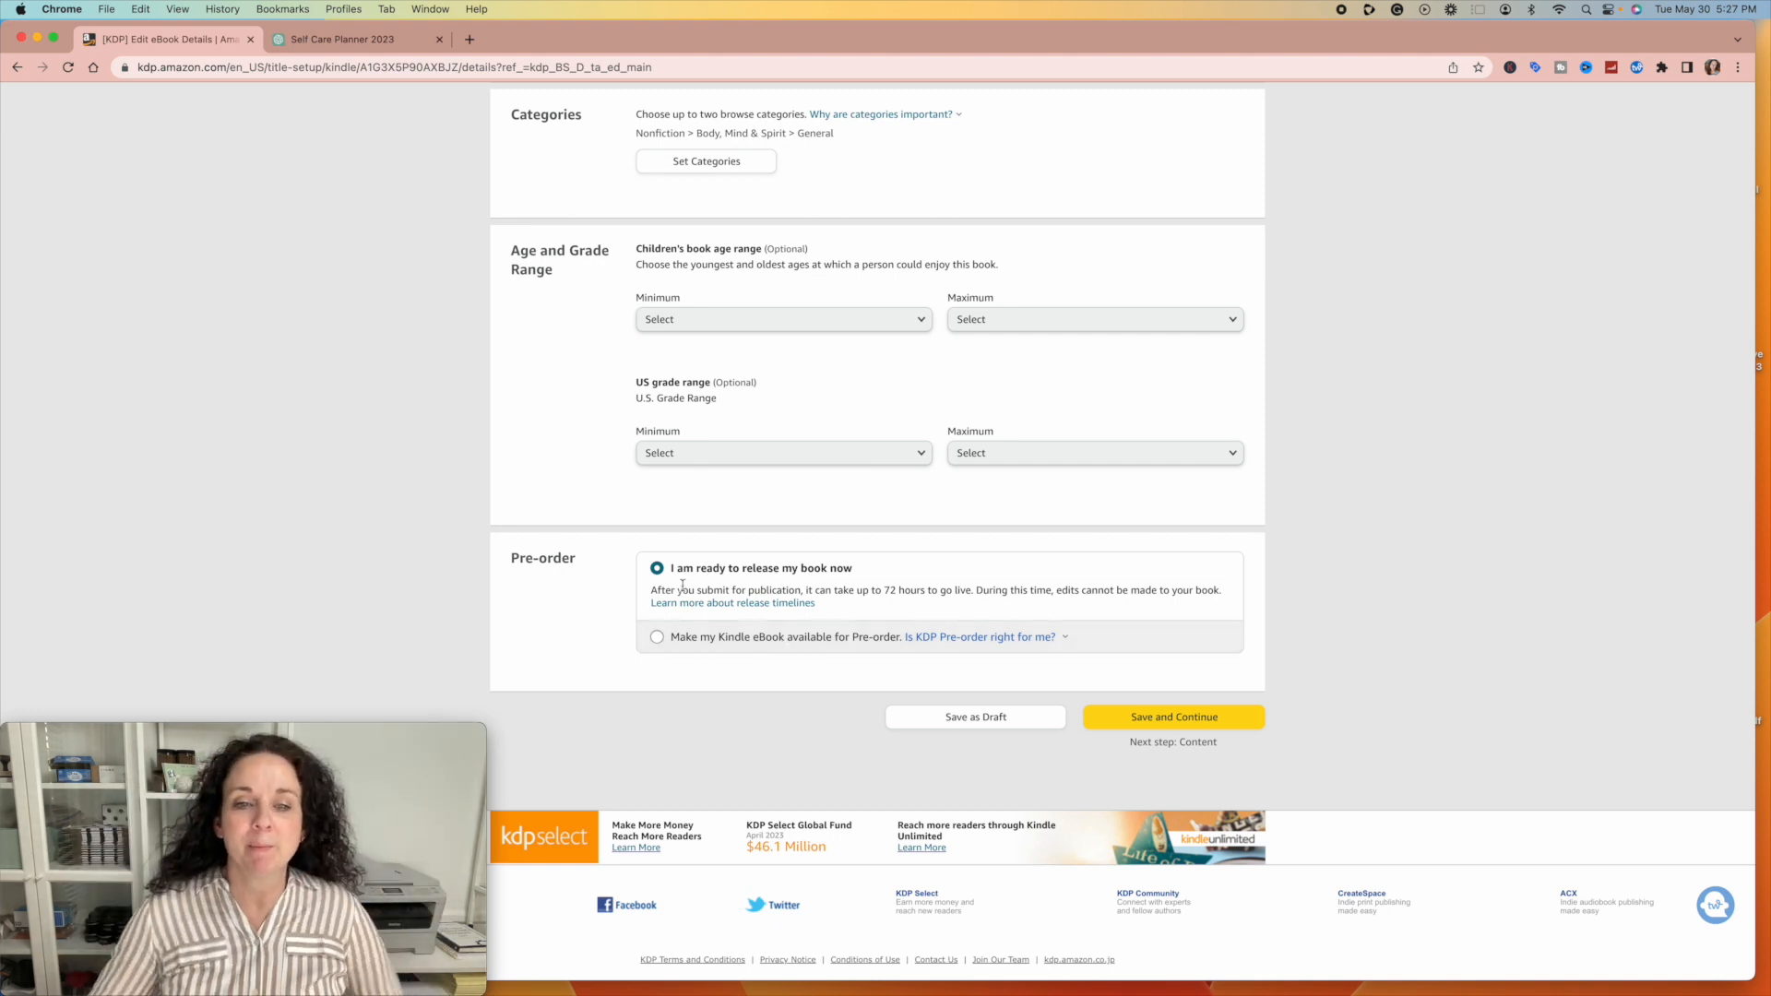
pyautogui.scroll(1, 1159, 674)
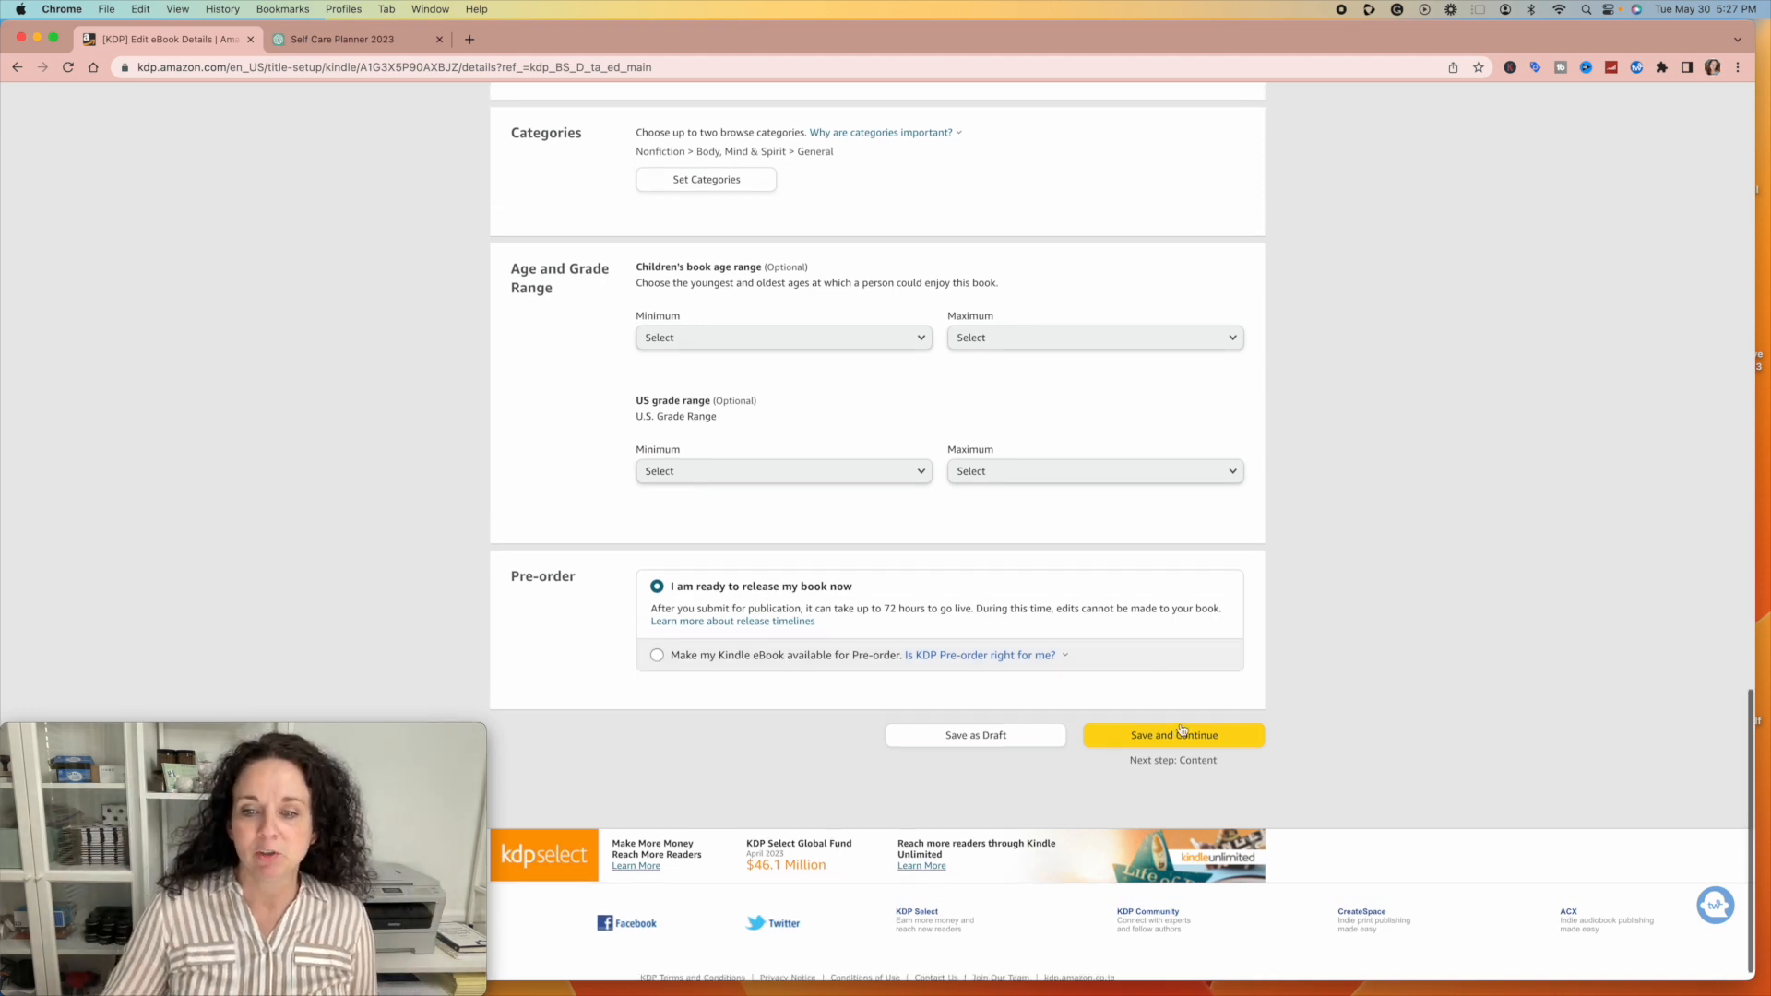
pyautogui.click(1168, 738)
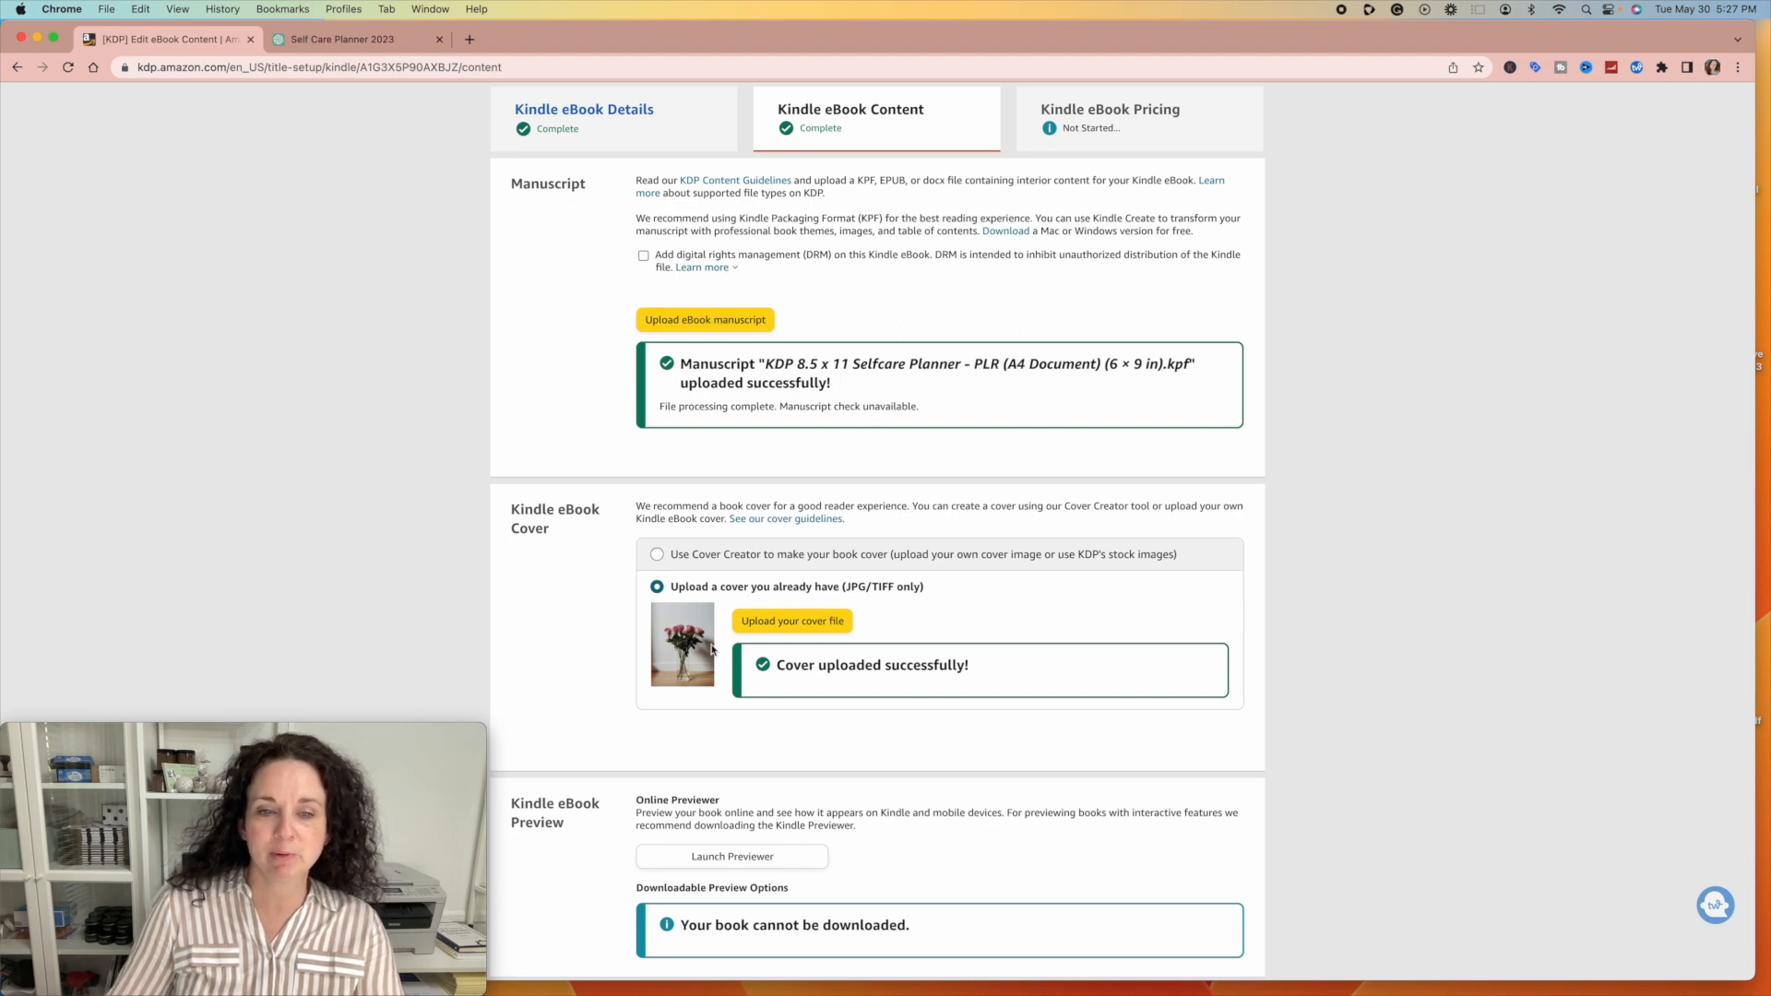
# Step: Replace the eBook cover by uploading the "KDP 8.5 x 11 Selfcare" JPG file from the Desktop
pyautogui.scroll(1, 708, 462)
pyautogui.scroll(1, 708, 462)
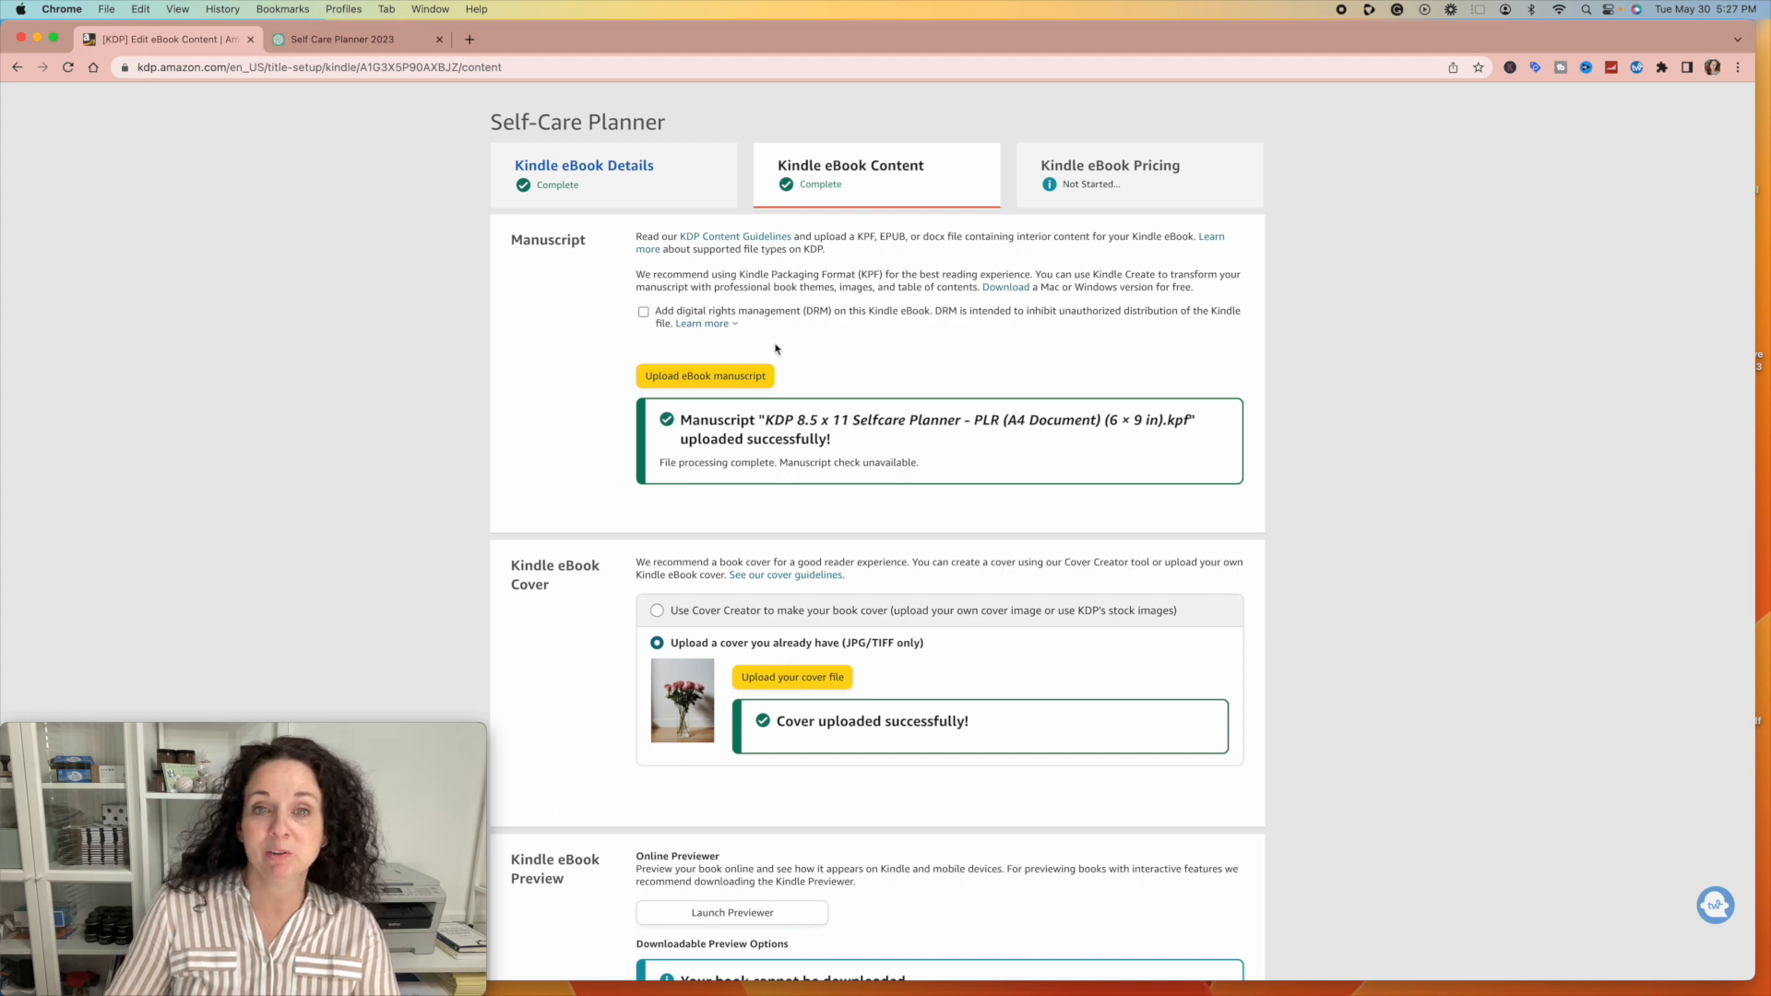
pyautogui.scroll(2, 780, 364)
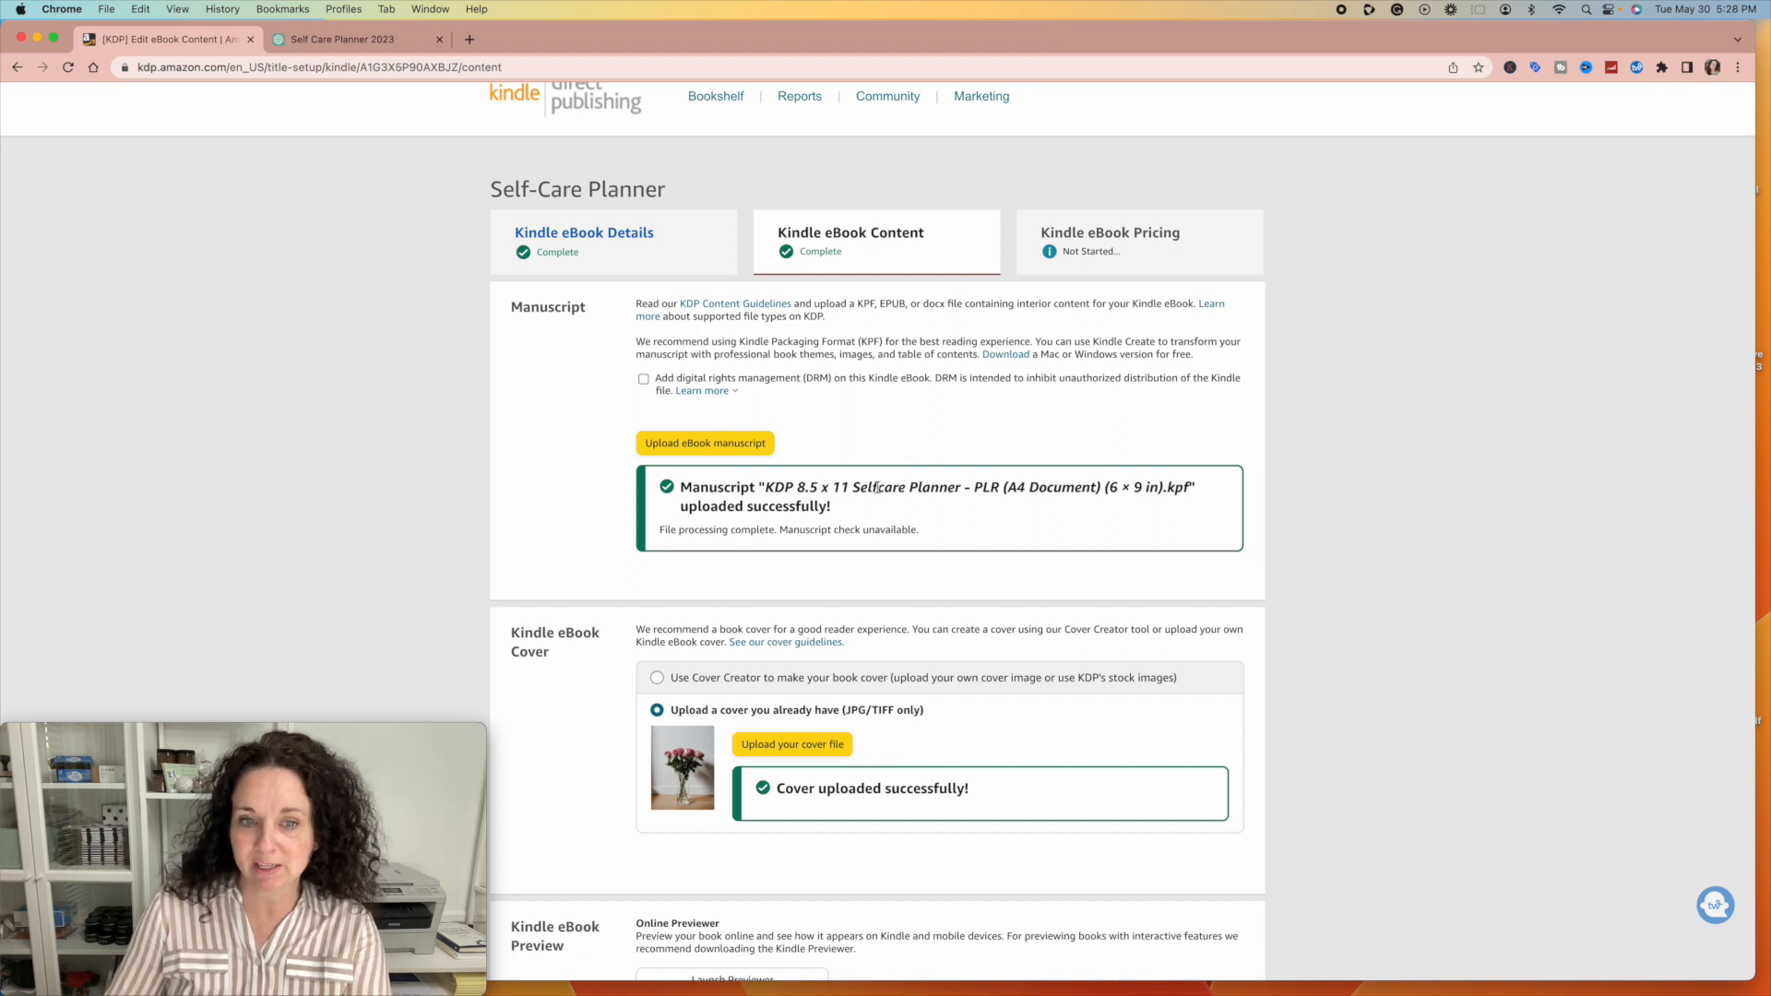
pyautogui.scroll(-1, 878, 507)
pyautogui.scroll(-4, 681, 455)
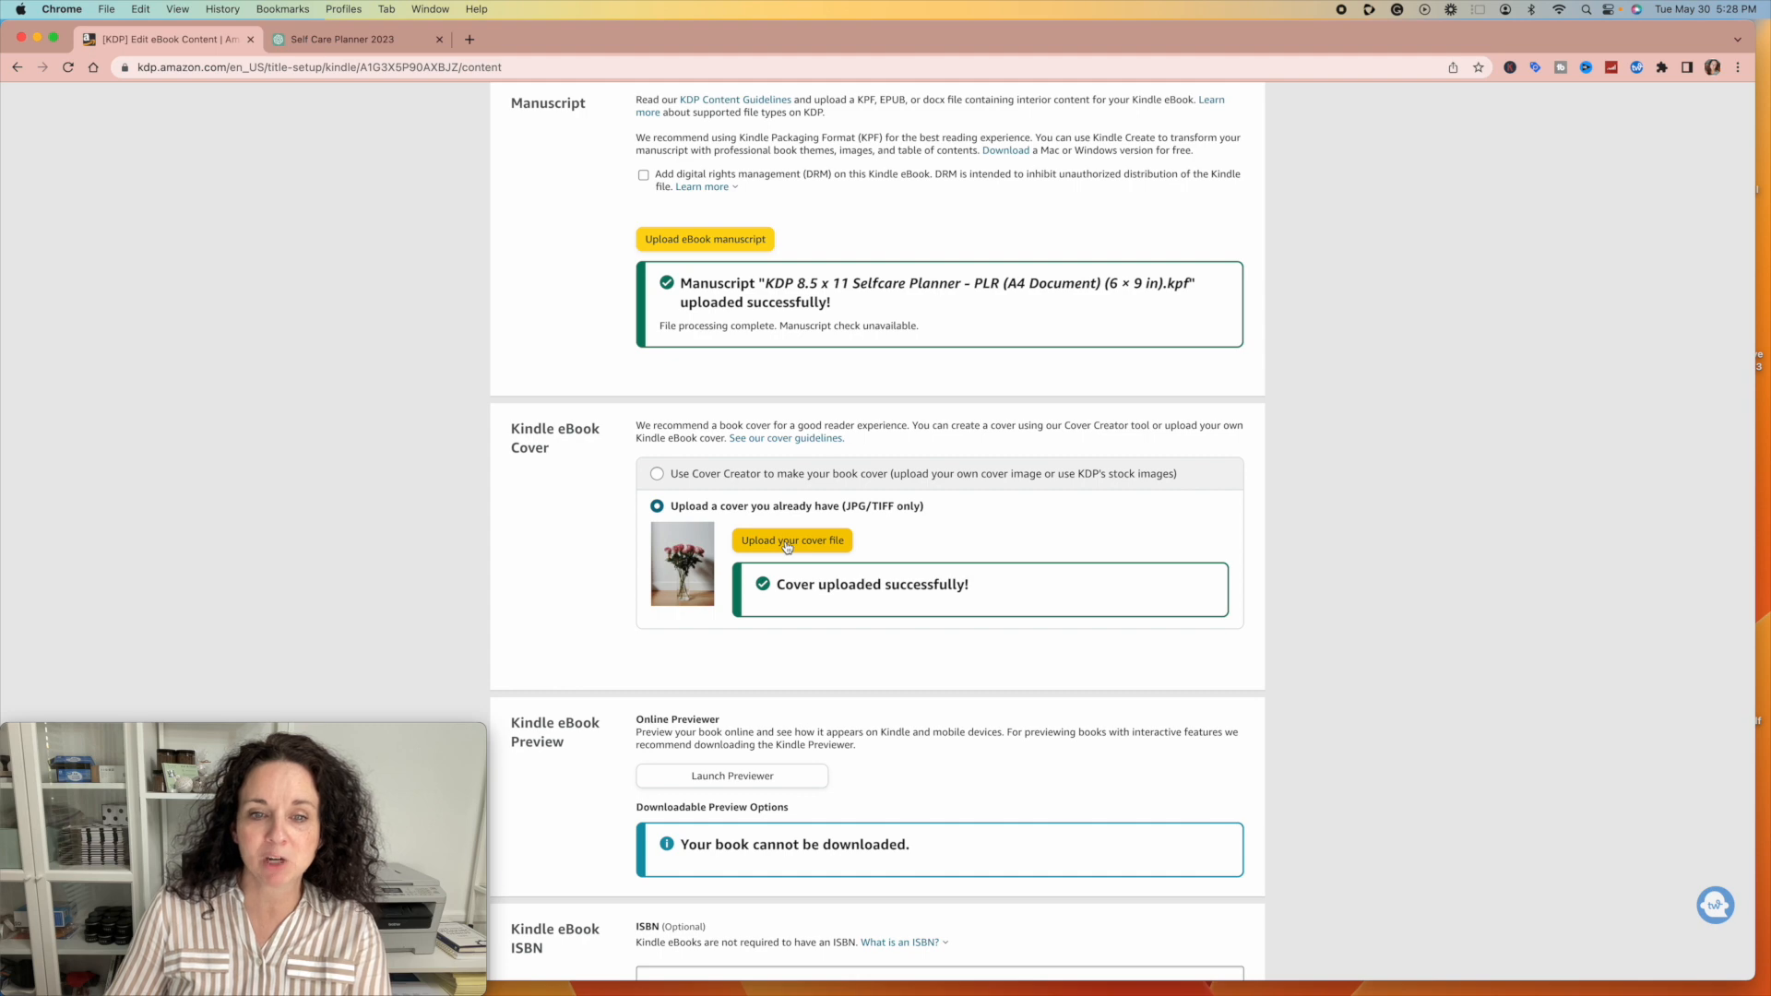
pyautogui.click(787, 546)
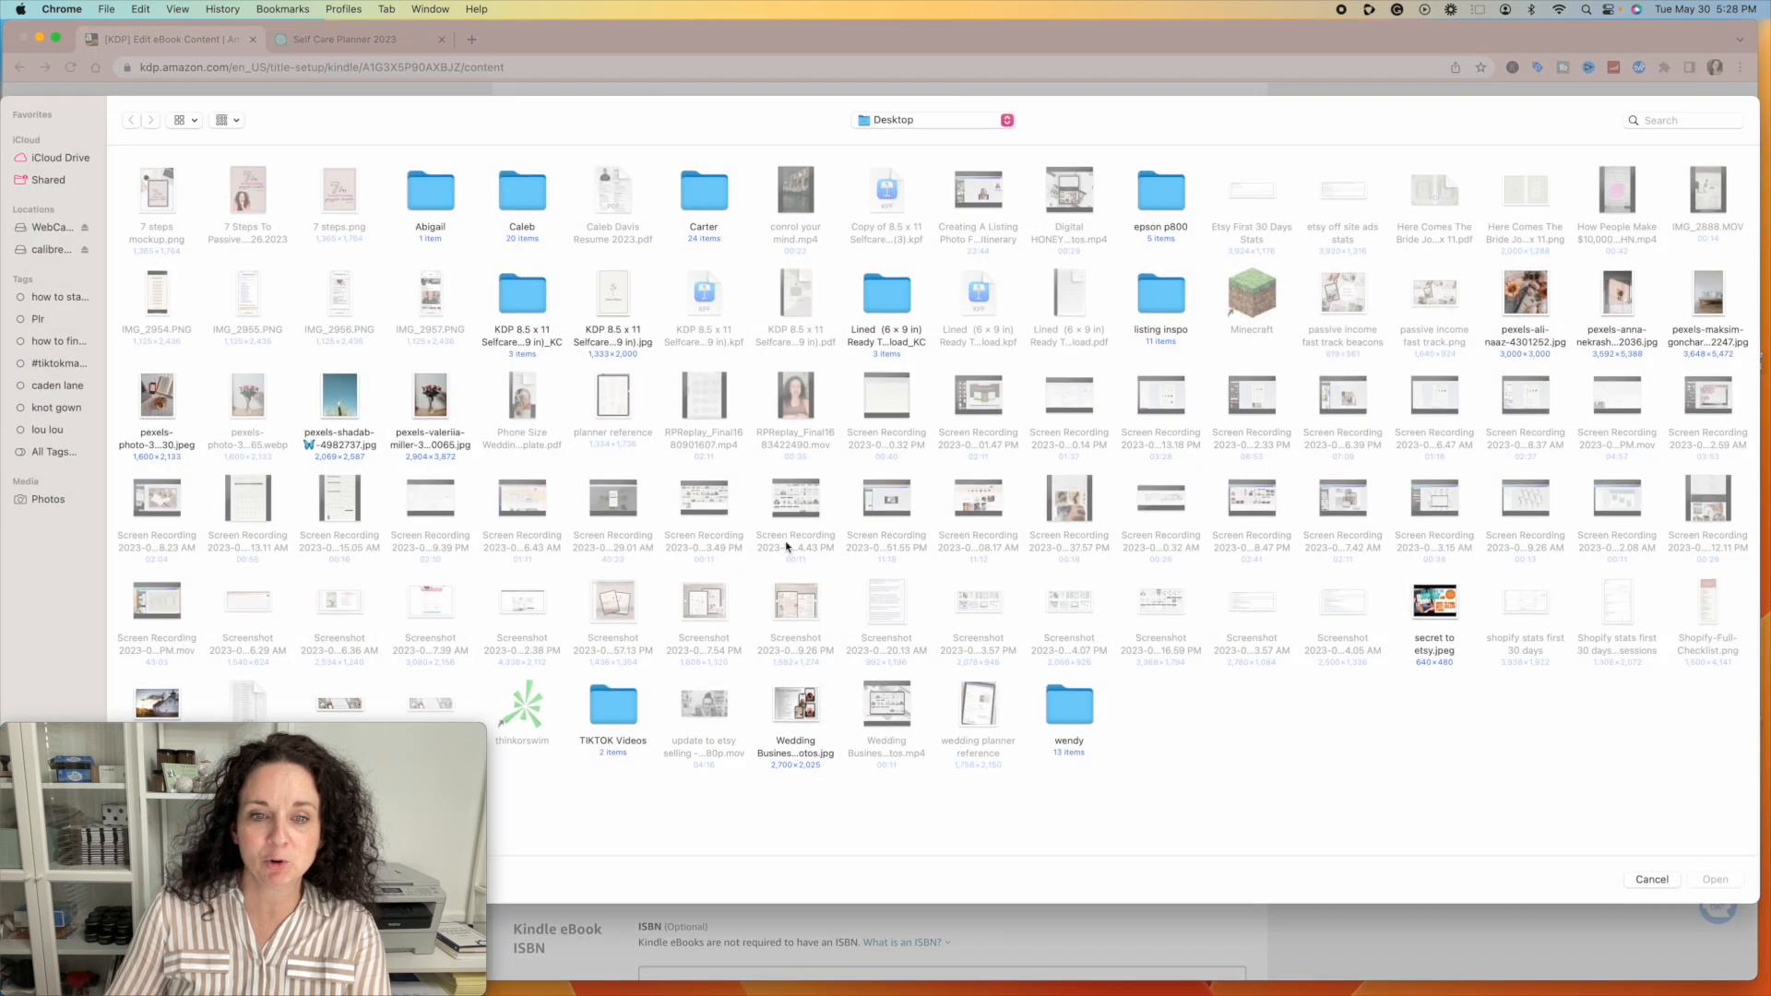
pyautogui.click(619, 288)
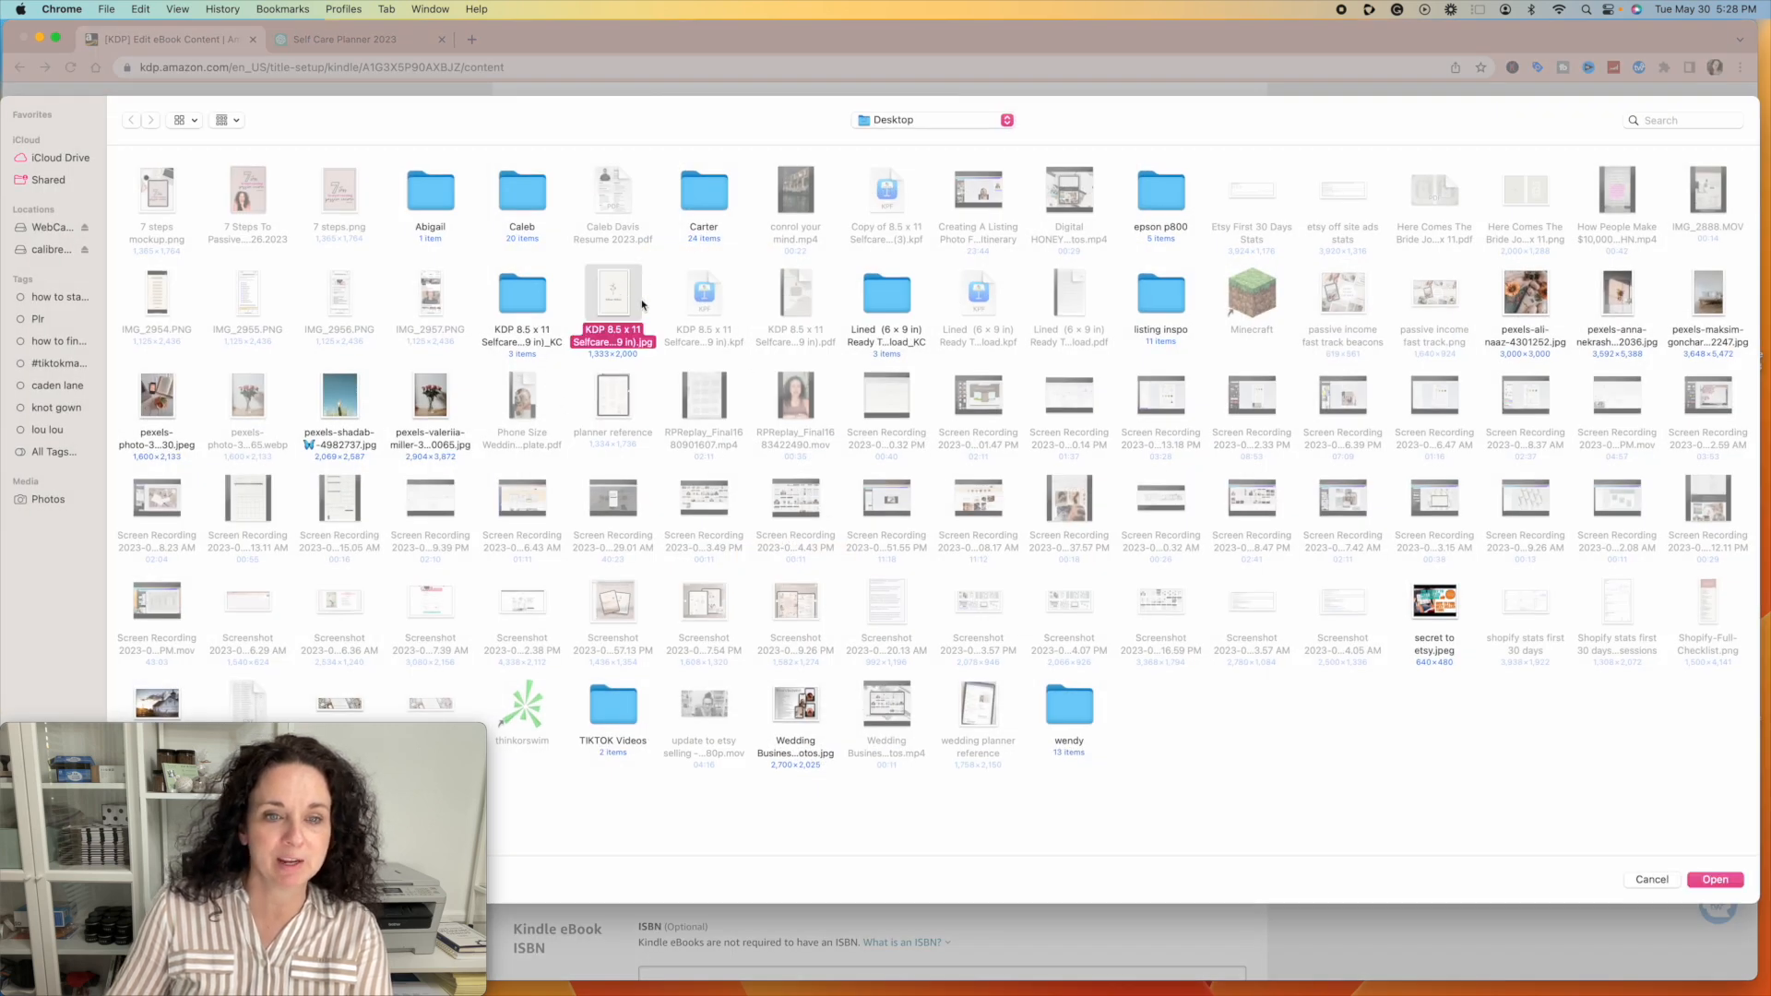
pyautogui.click(1715, 880)
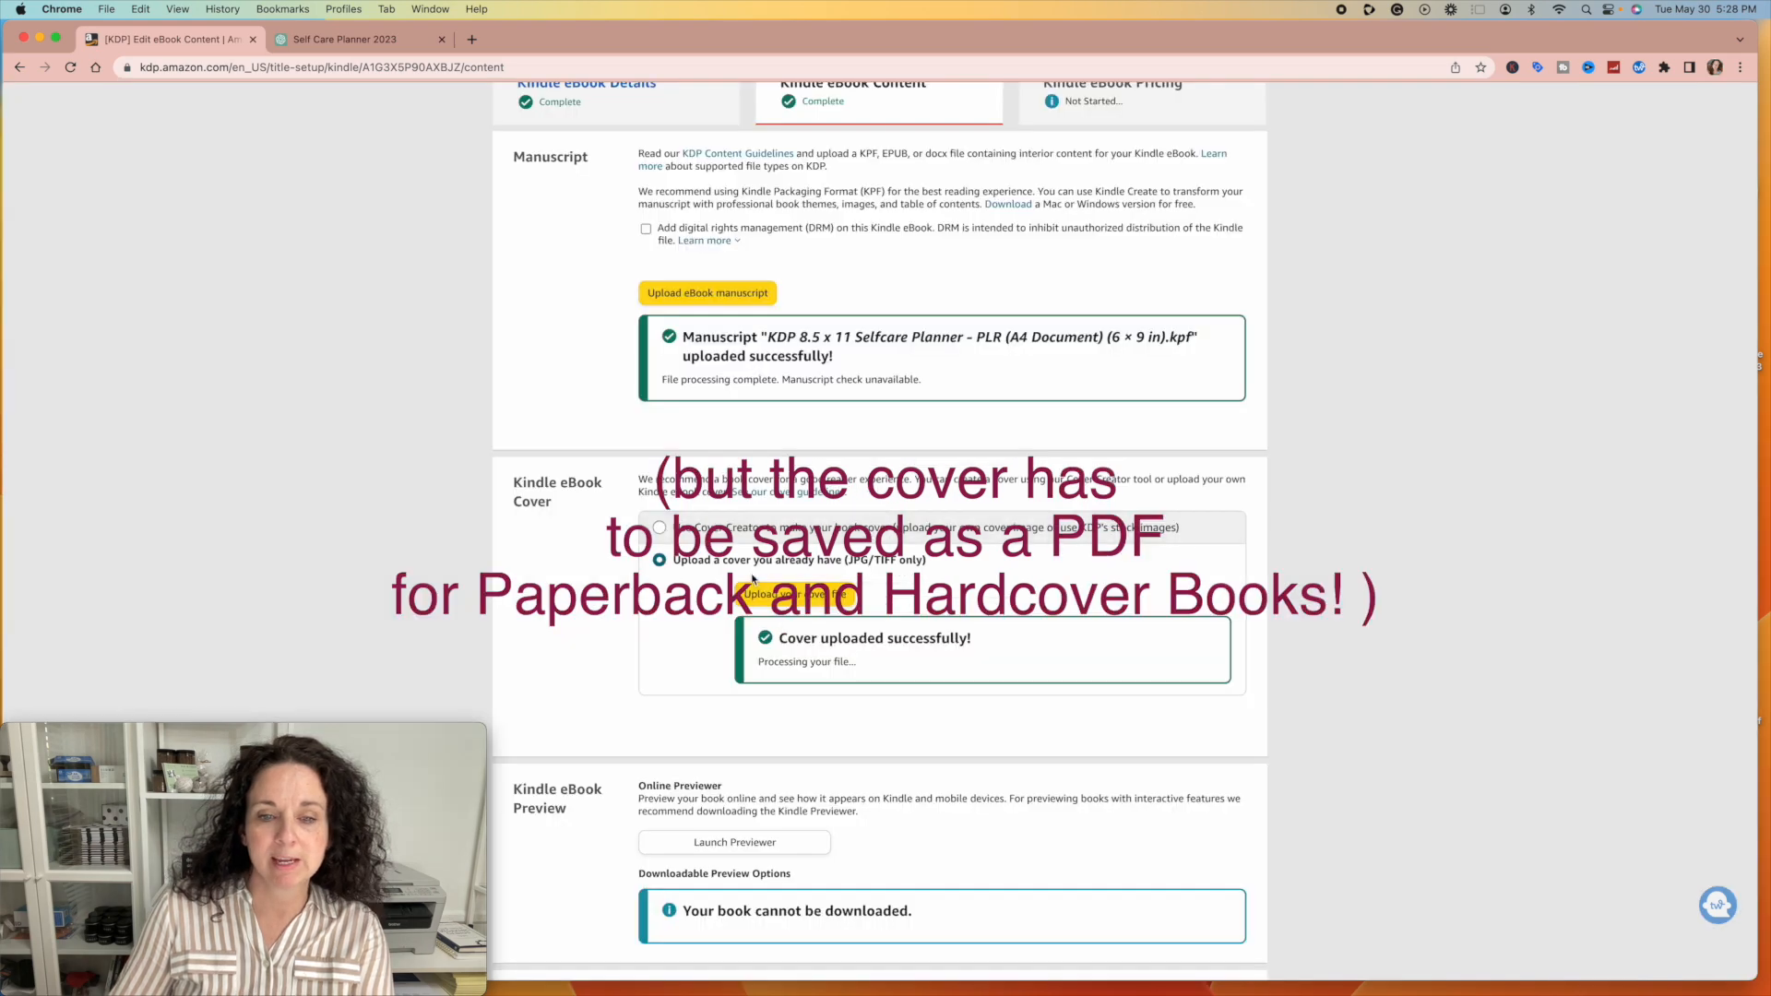
# Step: Launch the online previewer for the uploaded Self-Care Planner manuscript
pyautogui.scroll(-3, 581, 645)
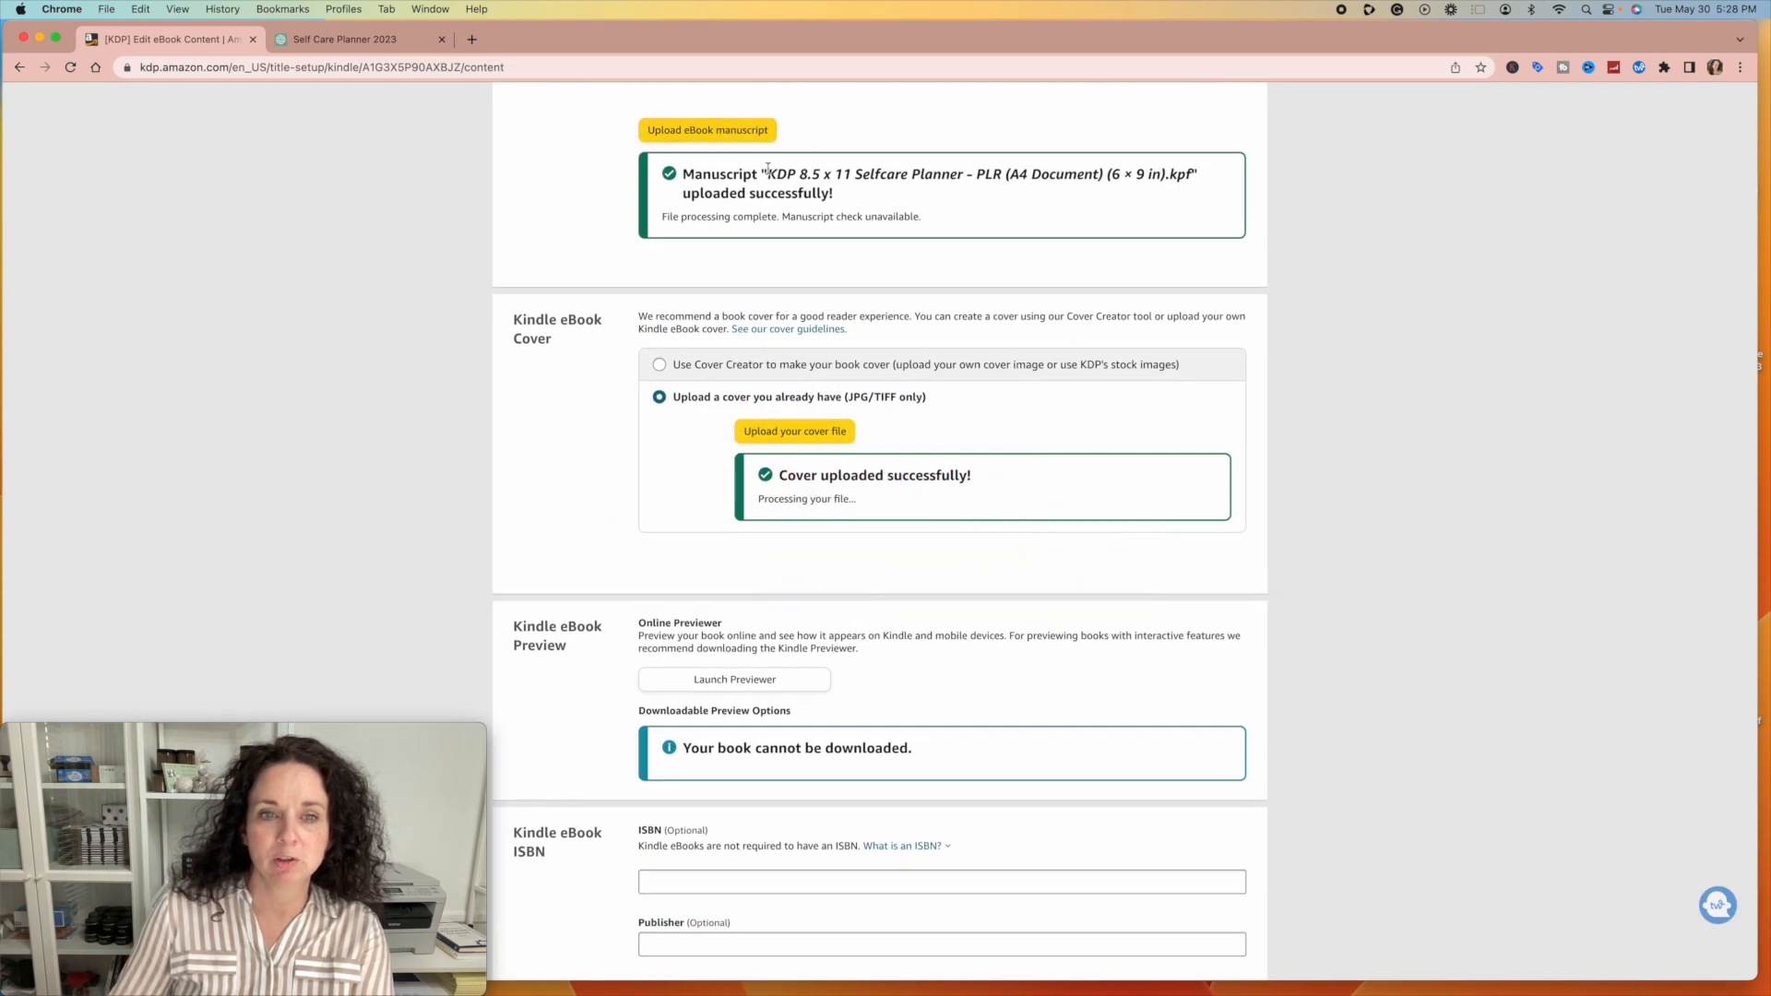
pyautogui.scroll(-1, 586, 528)
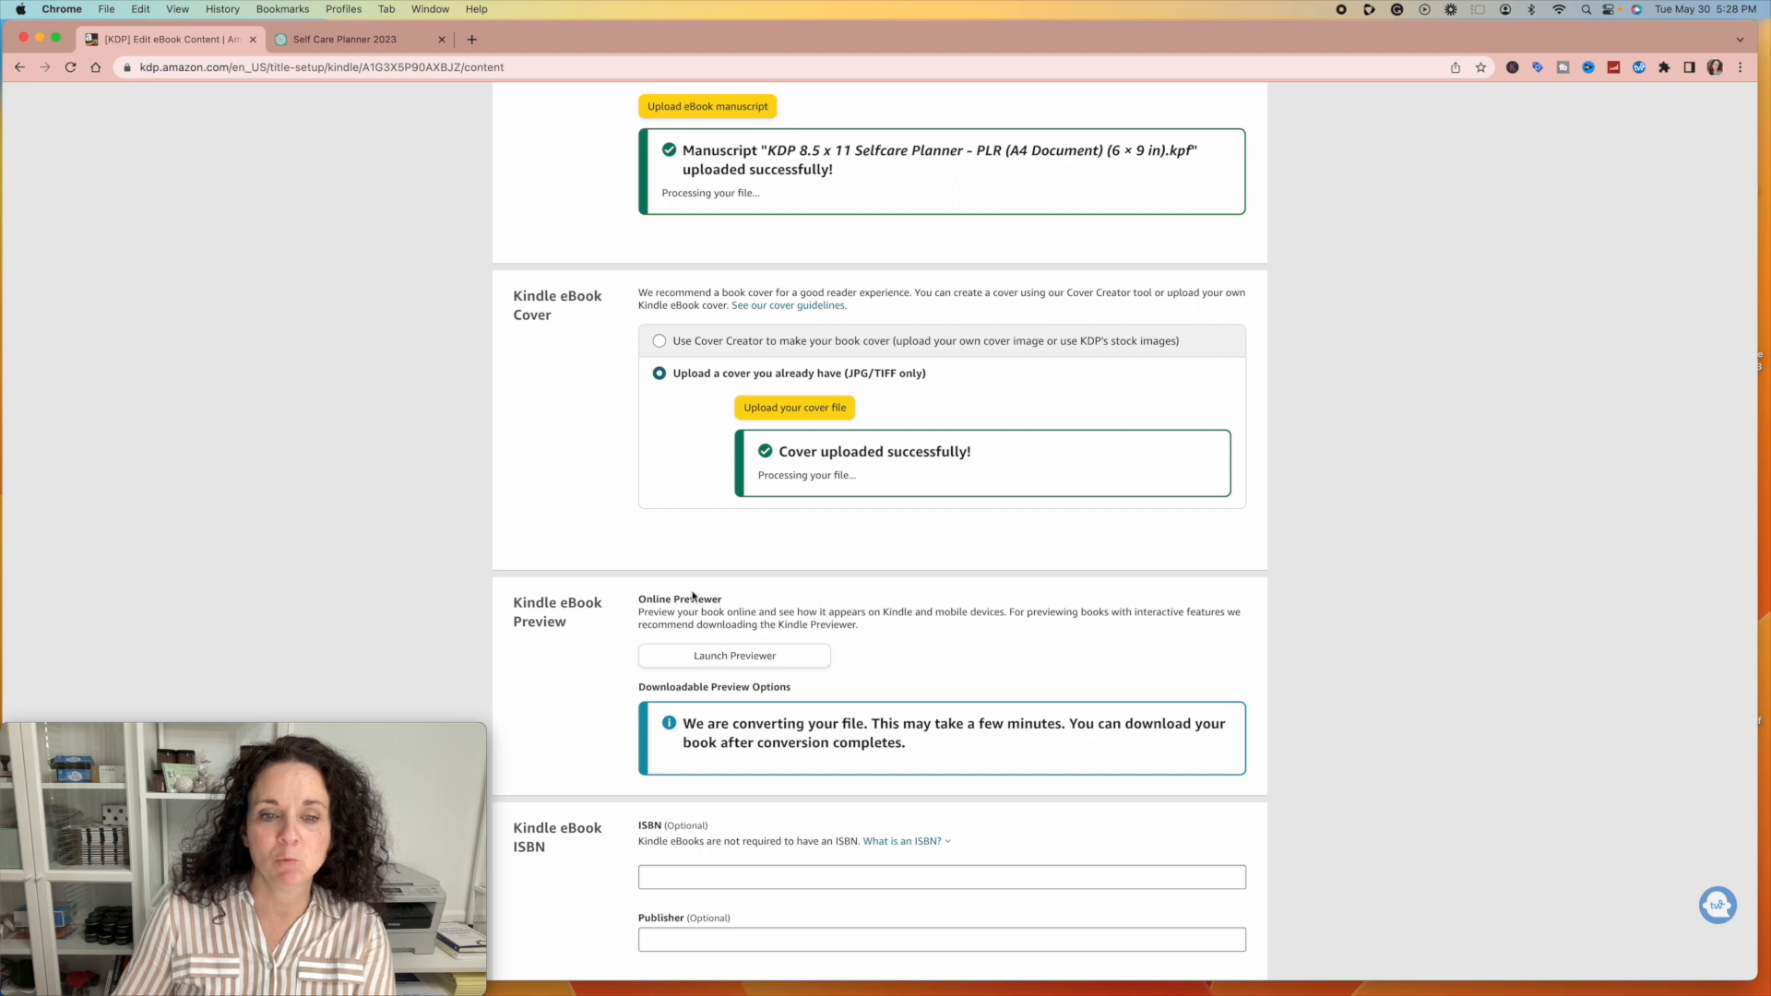
pyautogui.click(719, 657)
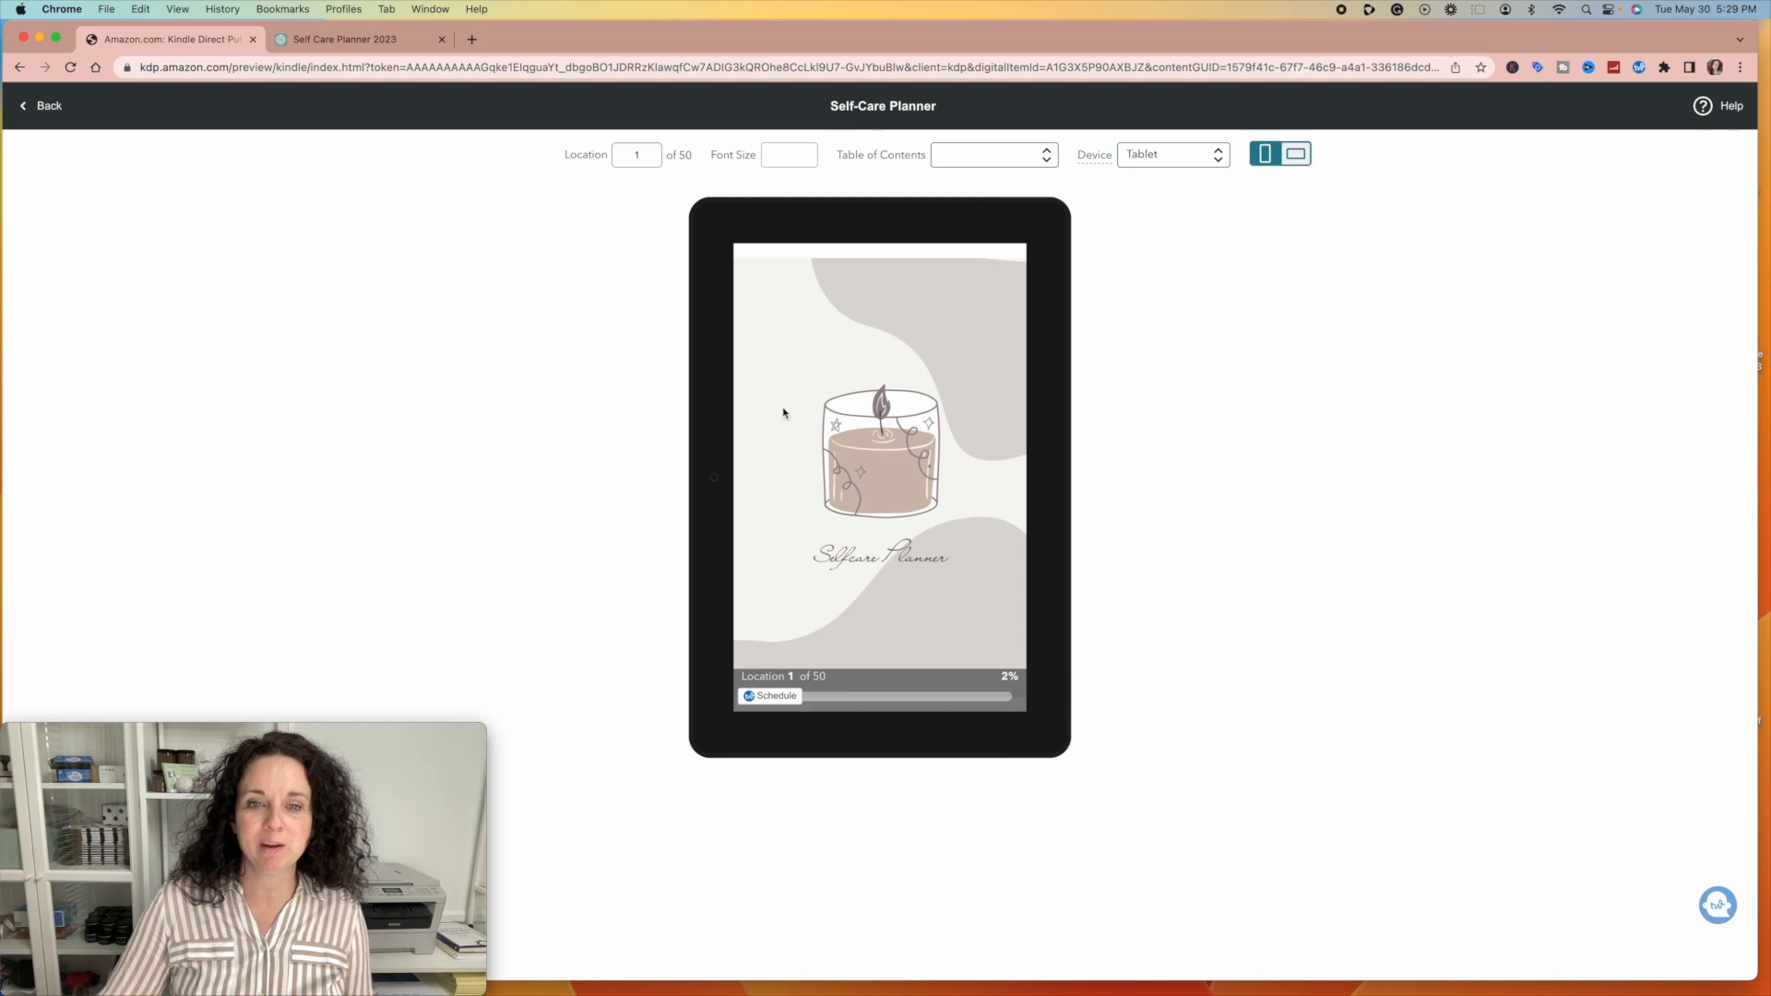
# Step: Page through the planner in the tablet preview up to the Weekly Planners page, examining how each page is laid out
pyautogui.click(1052, 483)
pyautogui.click(1056, 486)
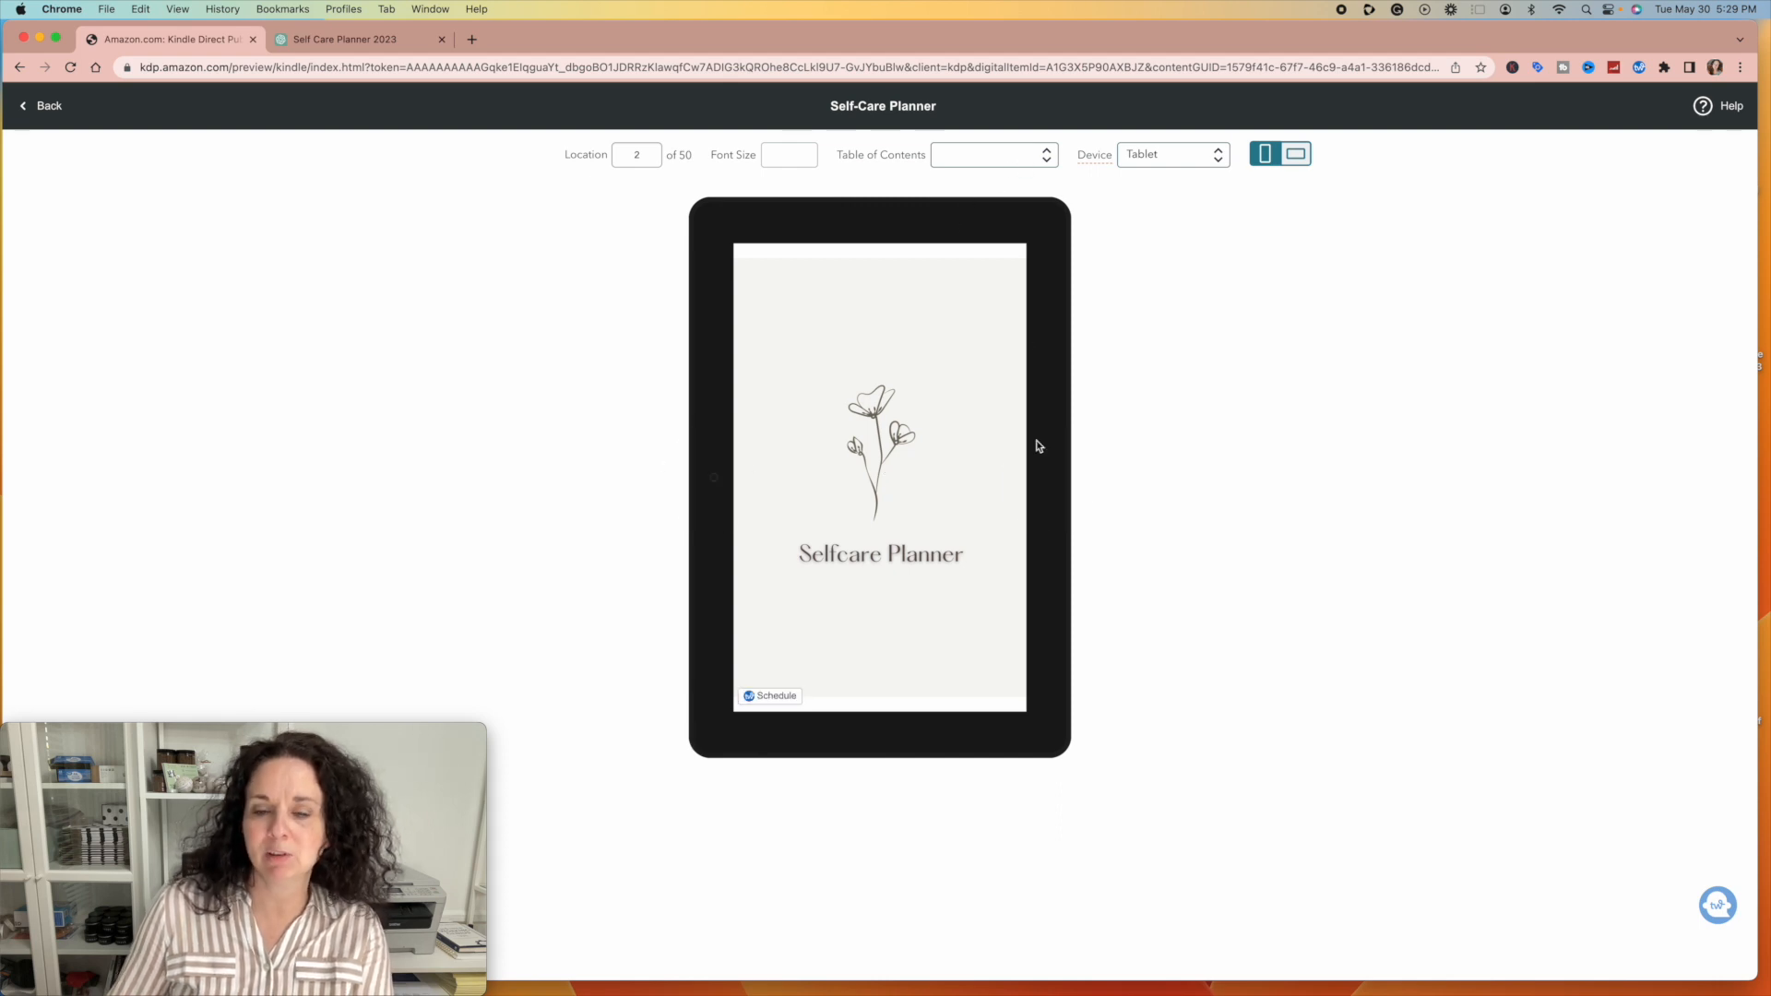
pyautogui.click(1048, 498)
pyautogui.click(1049, 498)
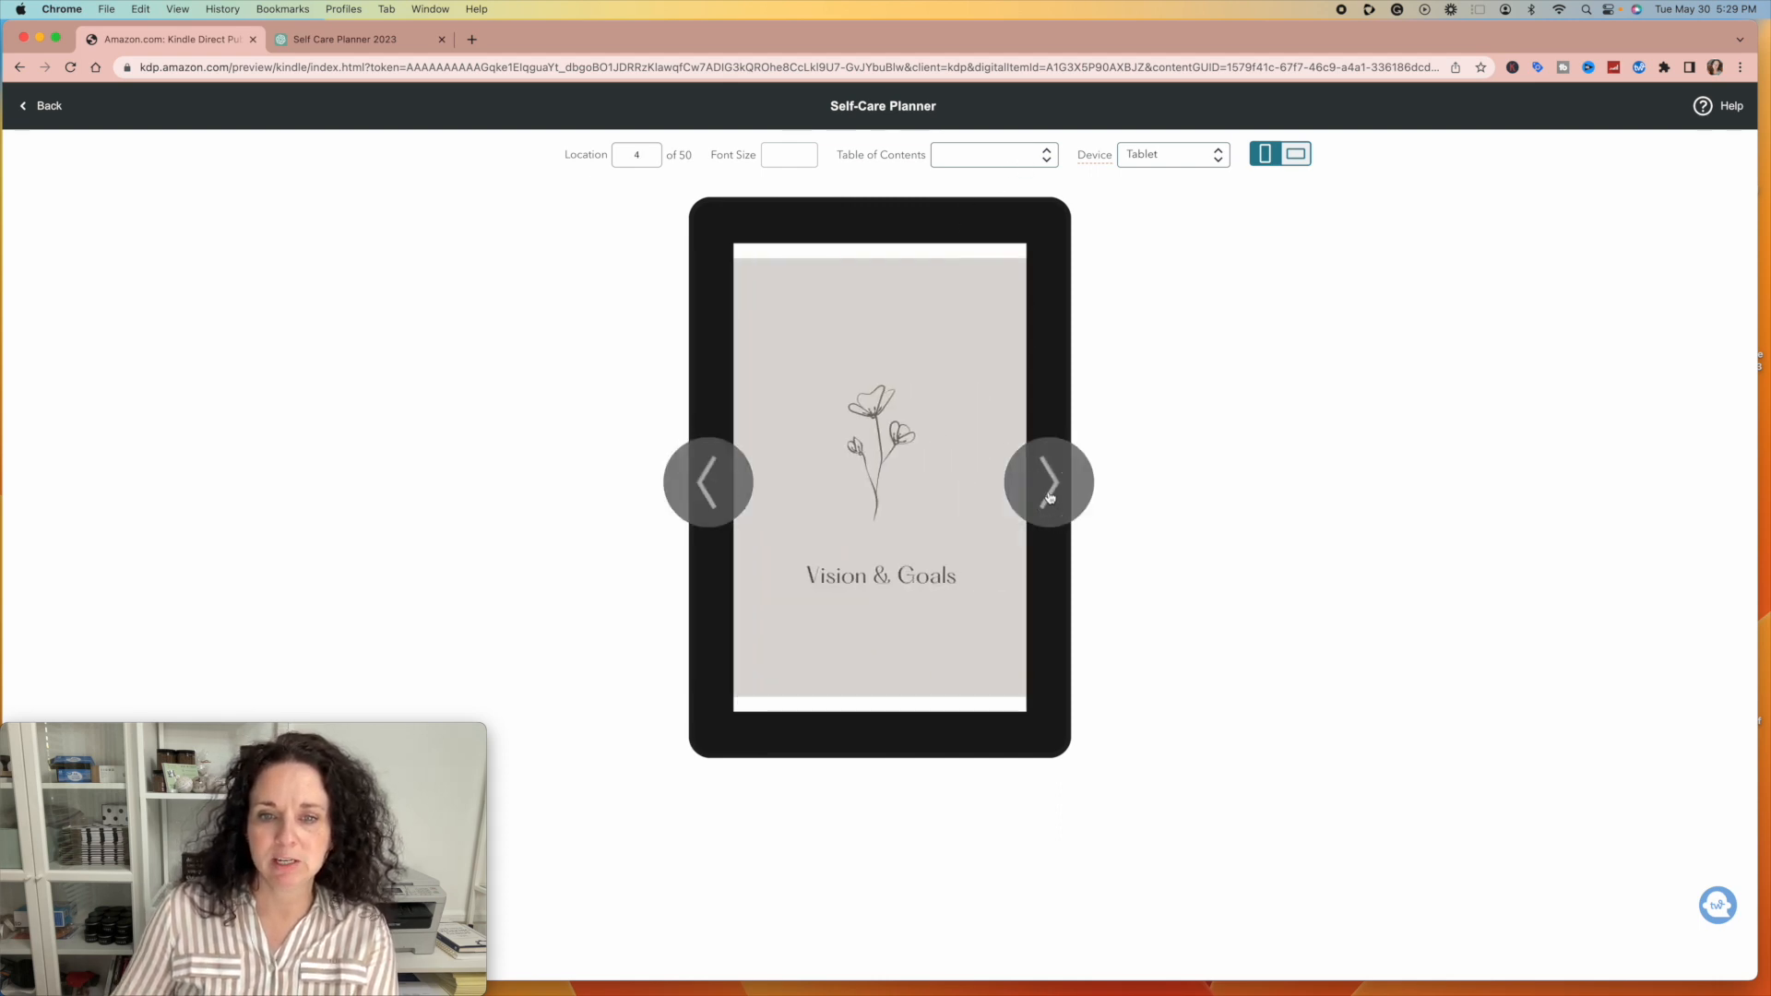
pyautogui.click(1049, 498)
pyautogui.click(1049, 498)
pyautogui.click(1049, 498)
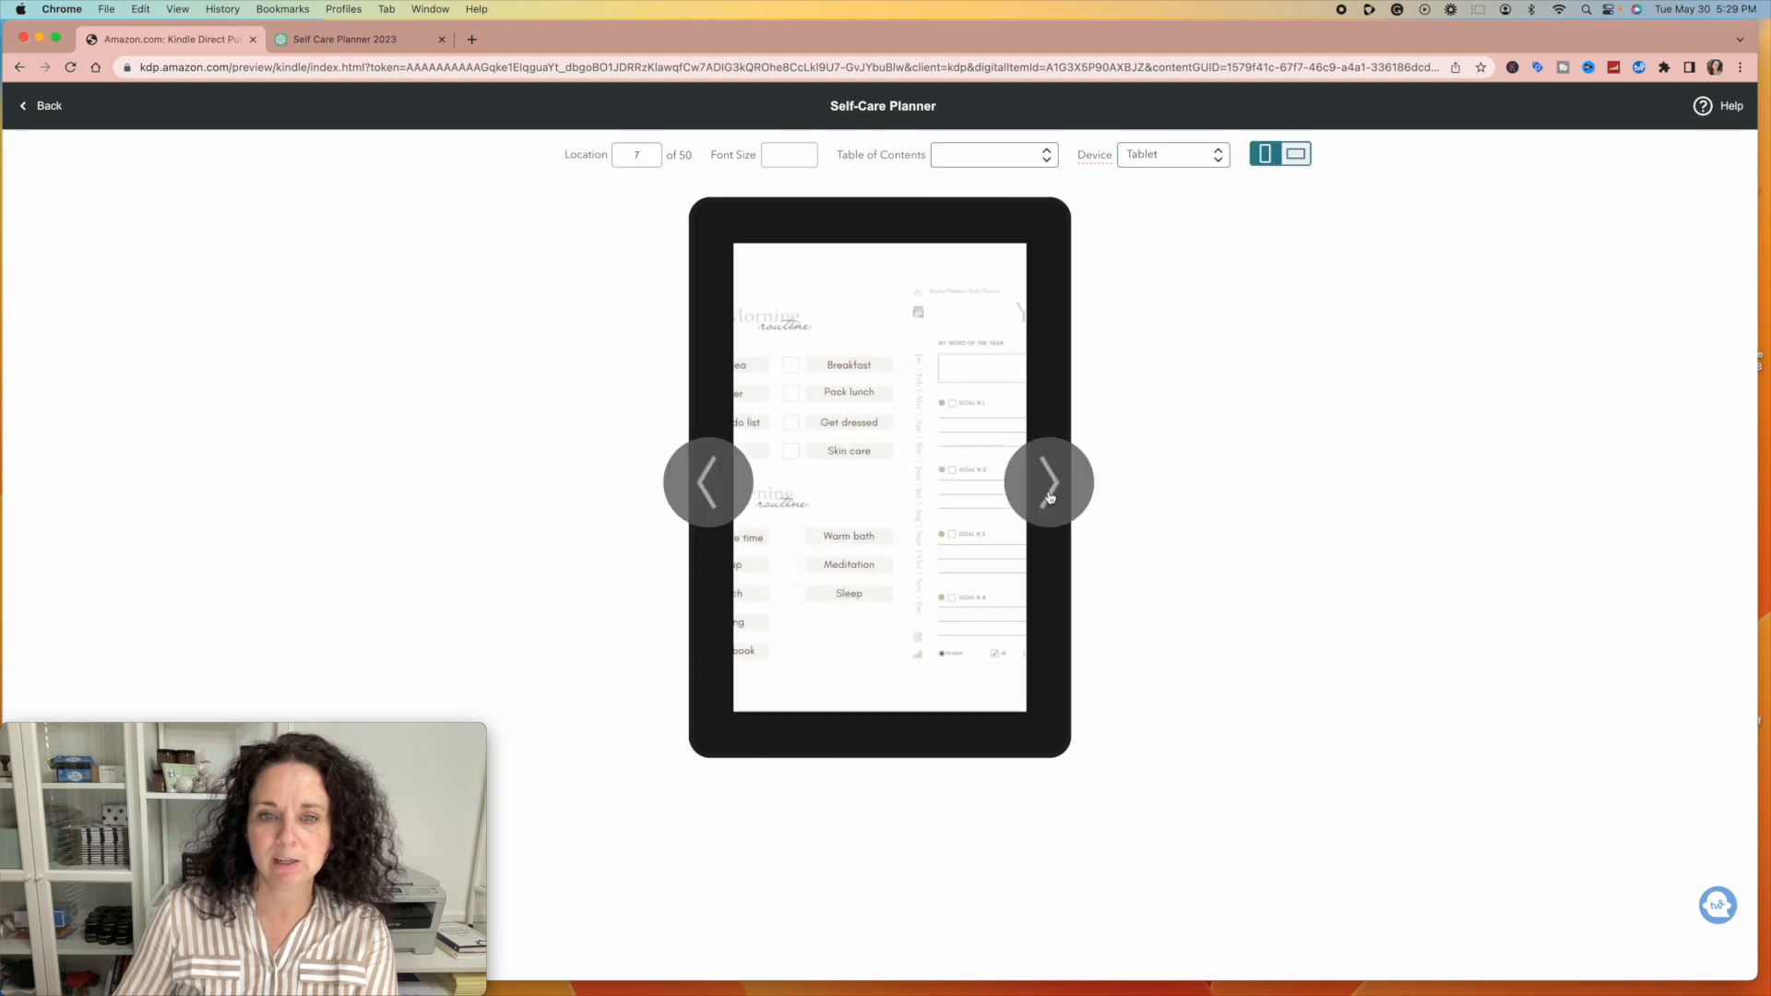
pyautogui.click(1048, 498)
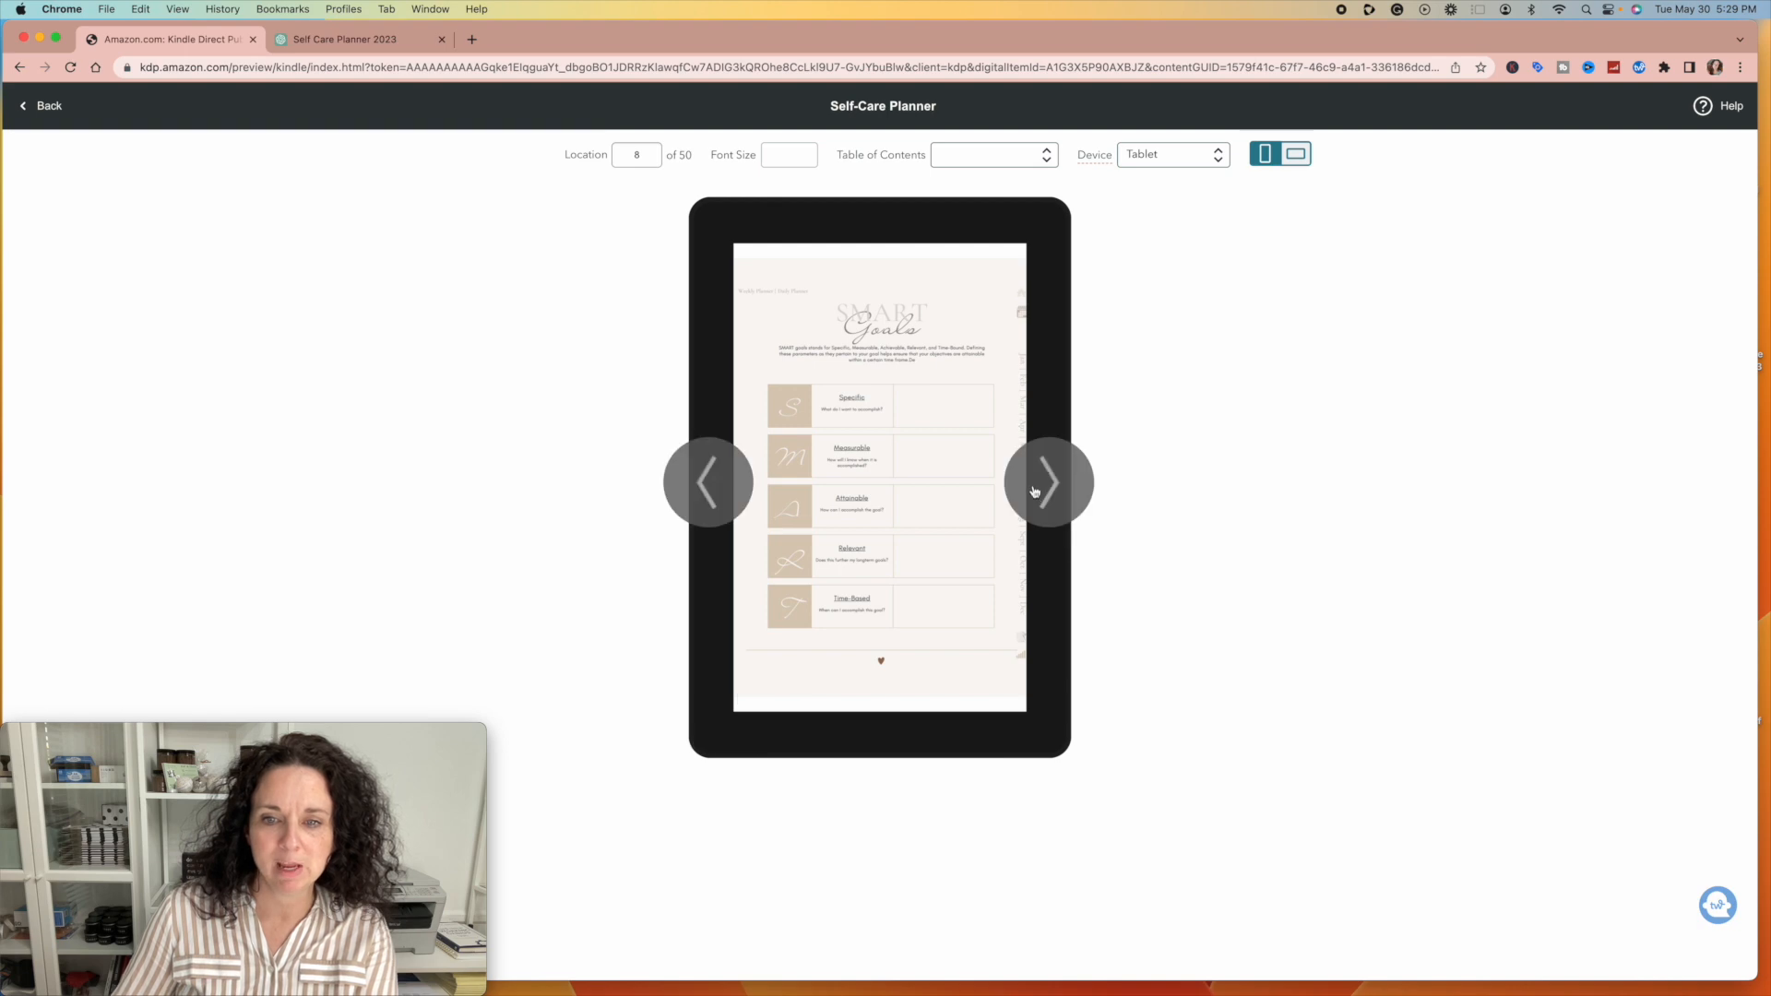
pyautogui.click(1046, 488)
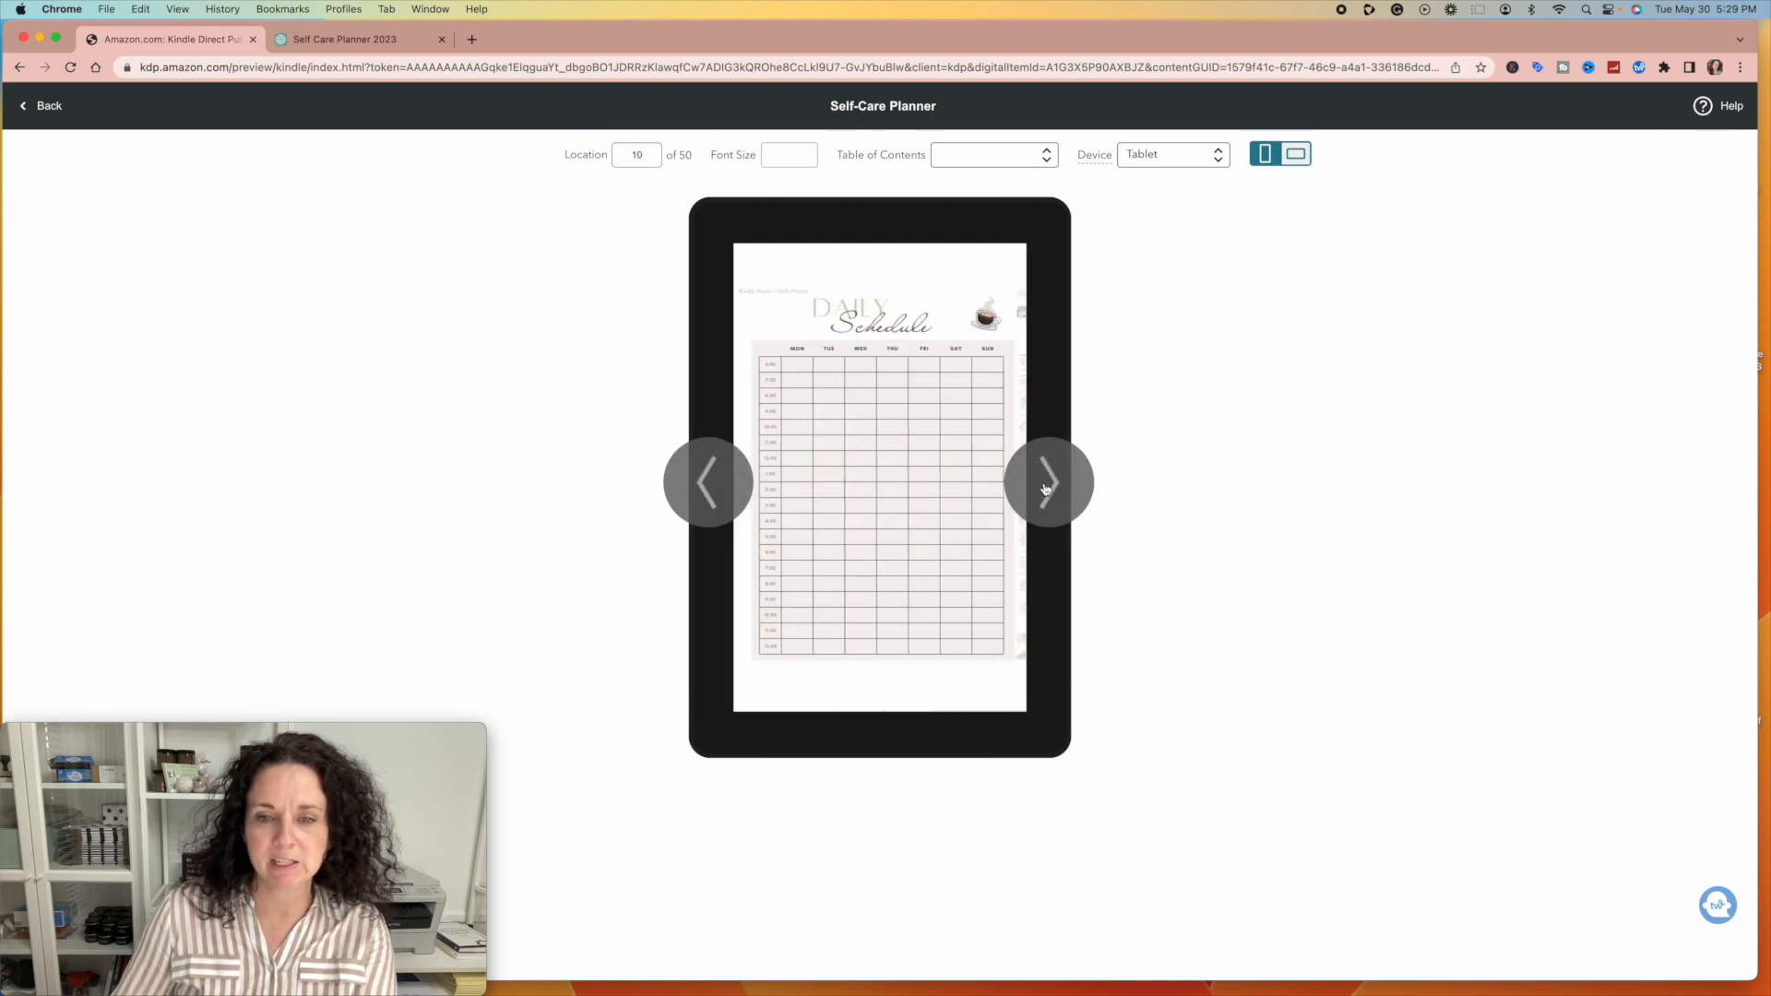
pyautogui.click(1046, 488)
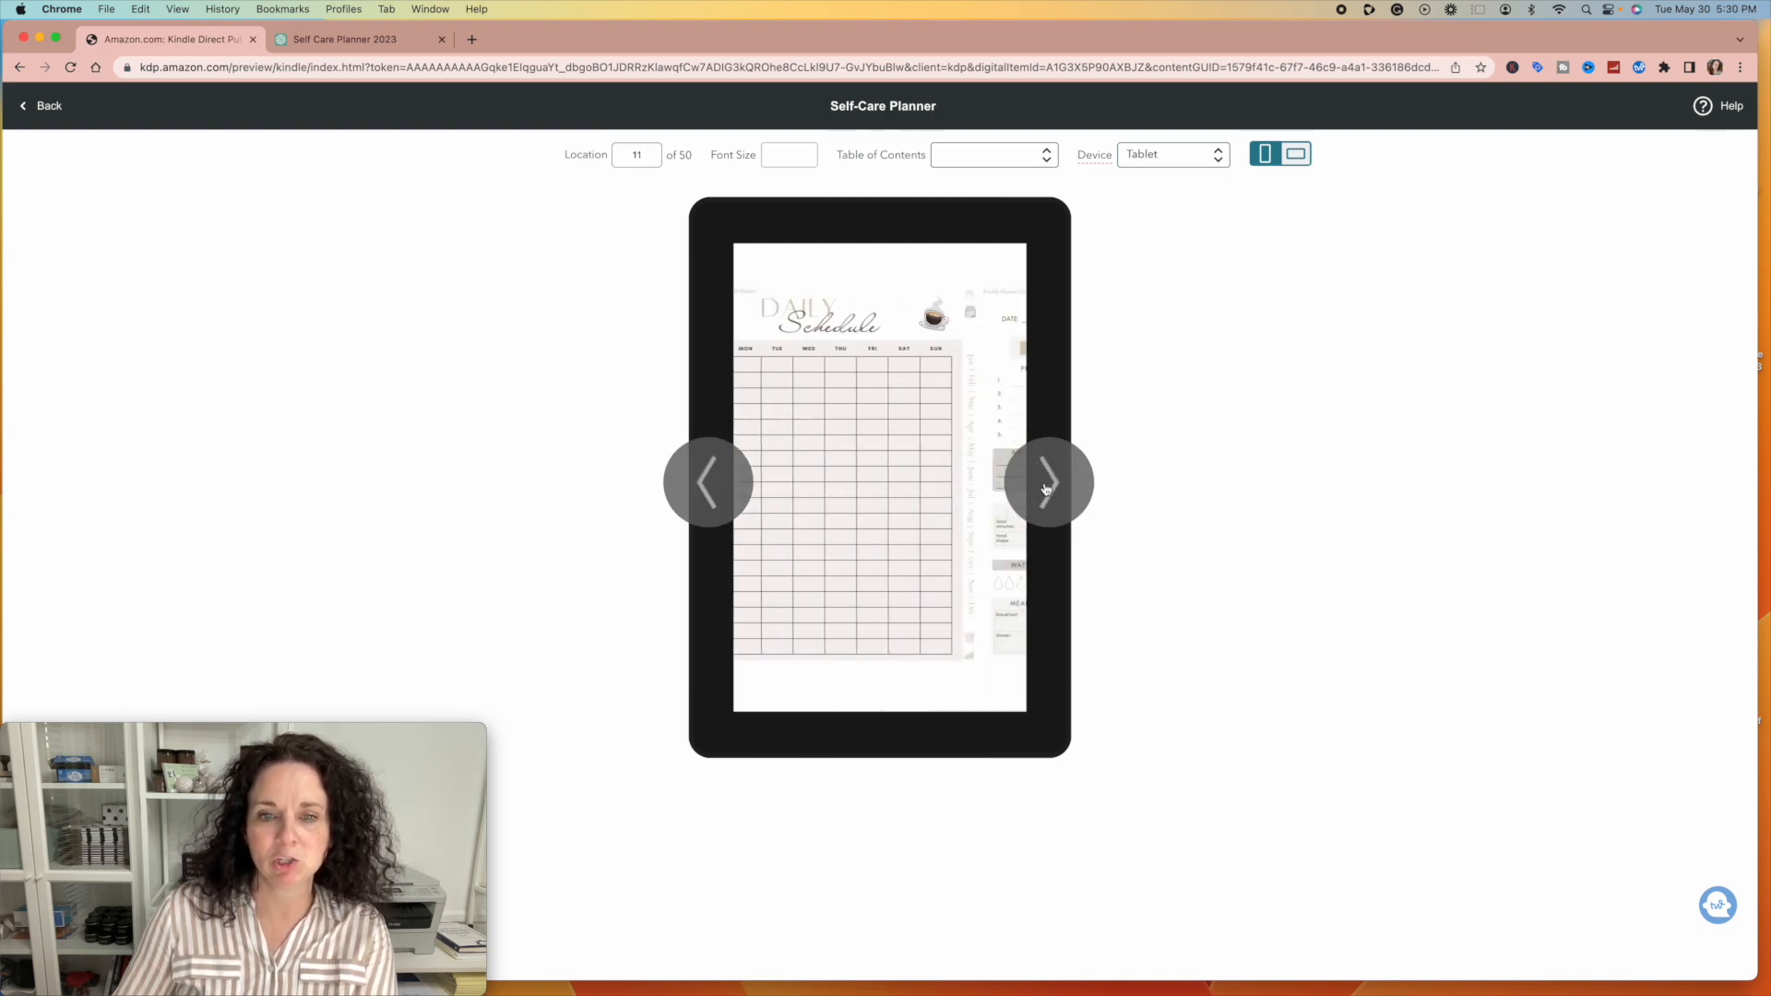
pyautogui.click(1045, 489)
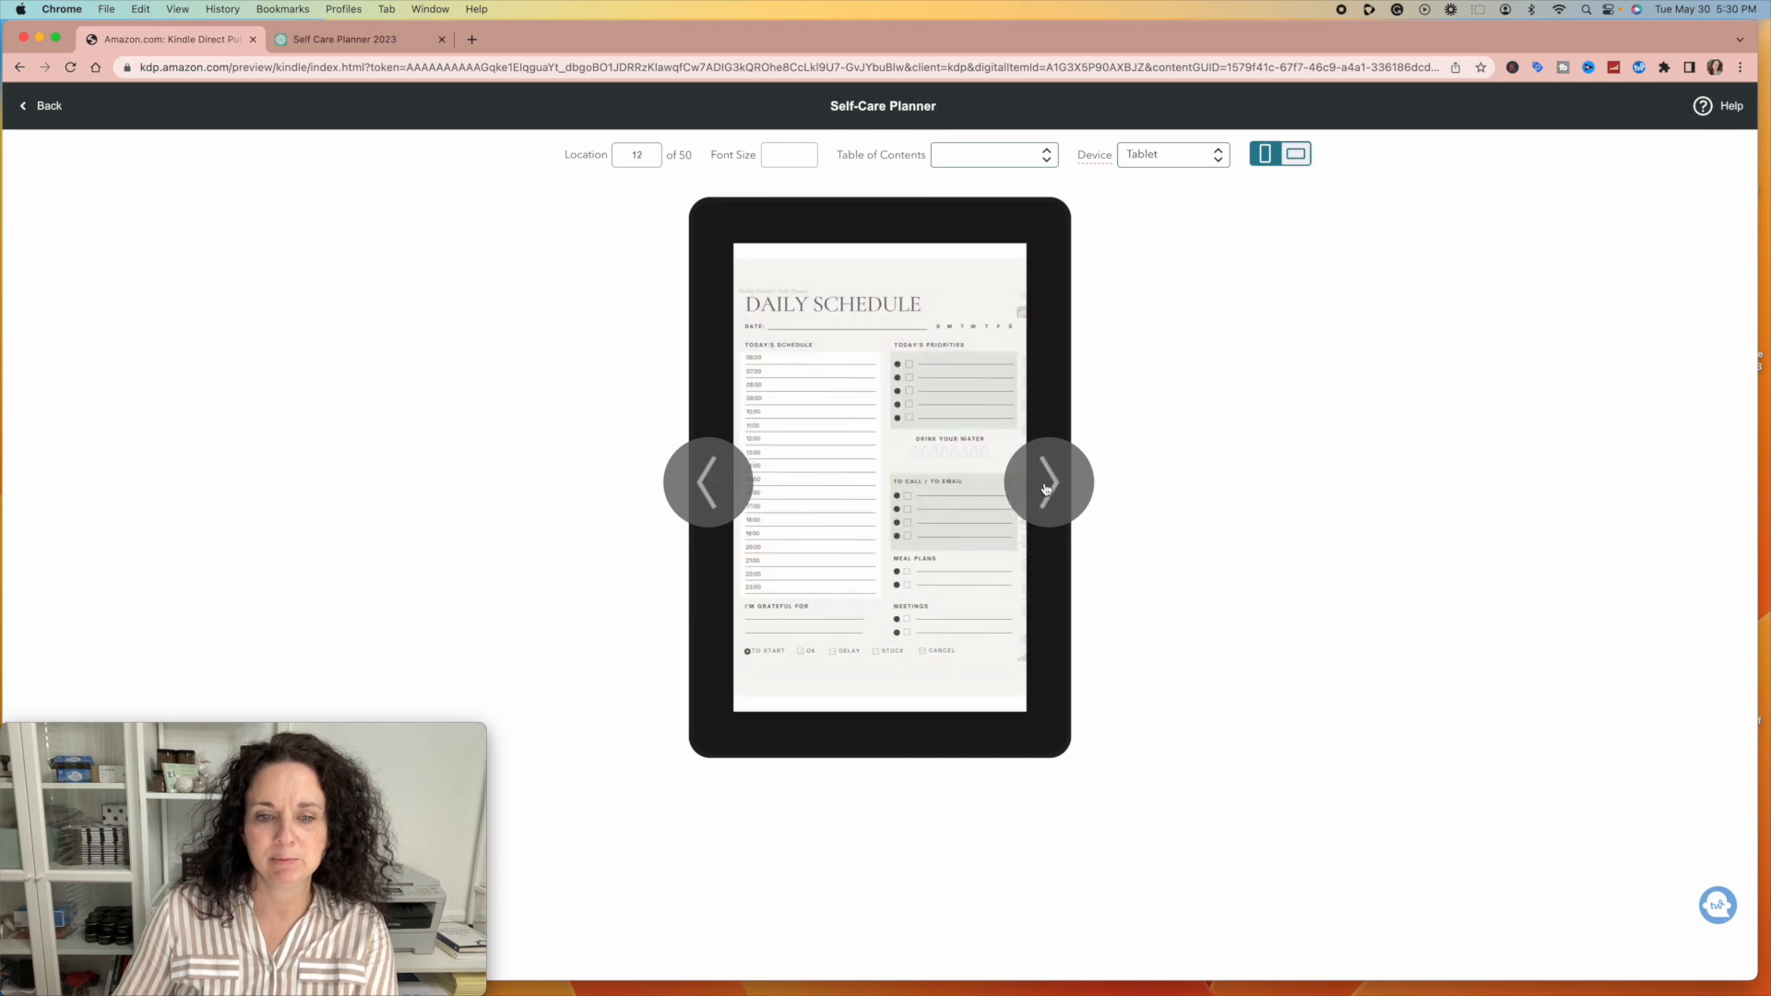
pyautogui.click(1046, 489)
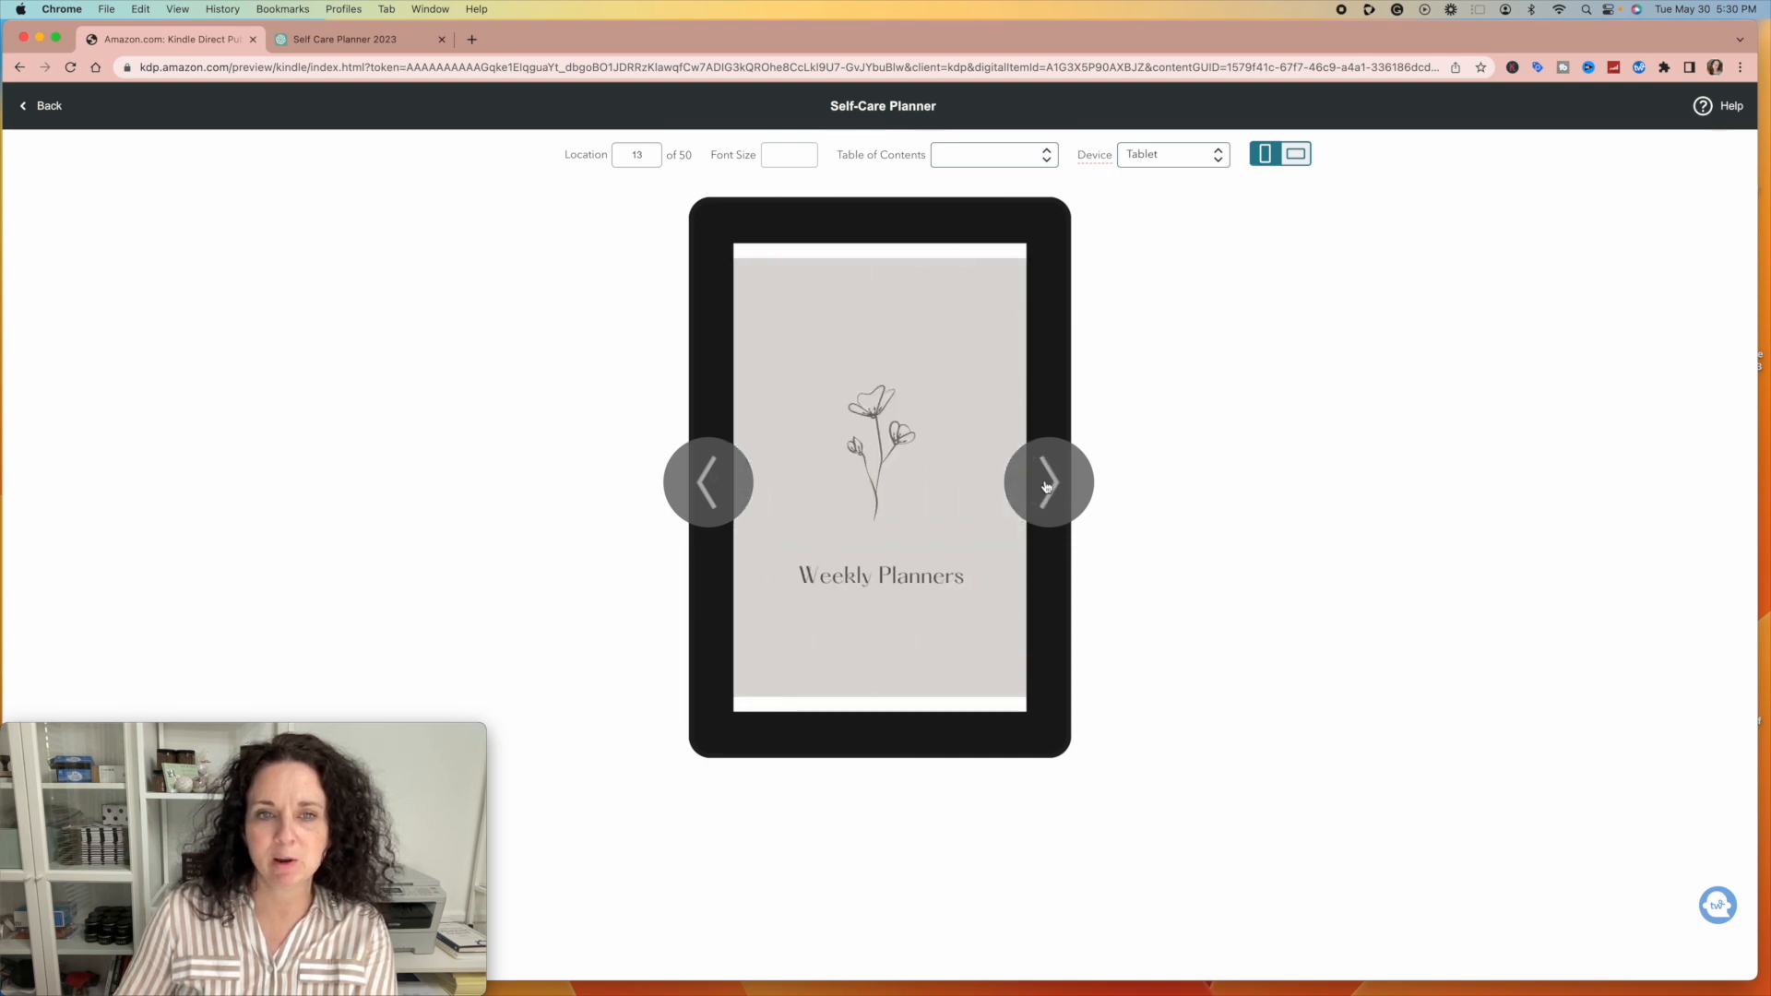
# Step: Leave the previewer and save the eBook content without an ISBN or publisher, continuing to the pricing page
pyautogui.click(43, 109)
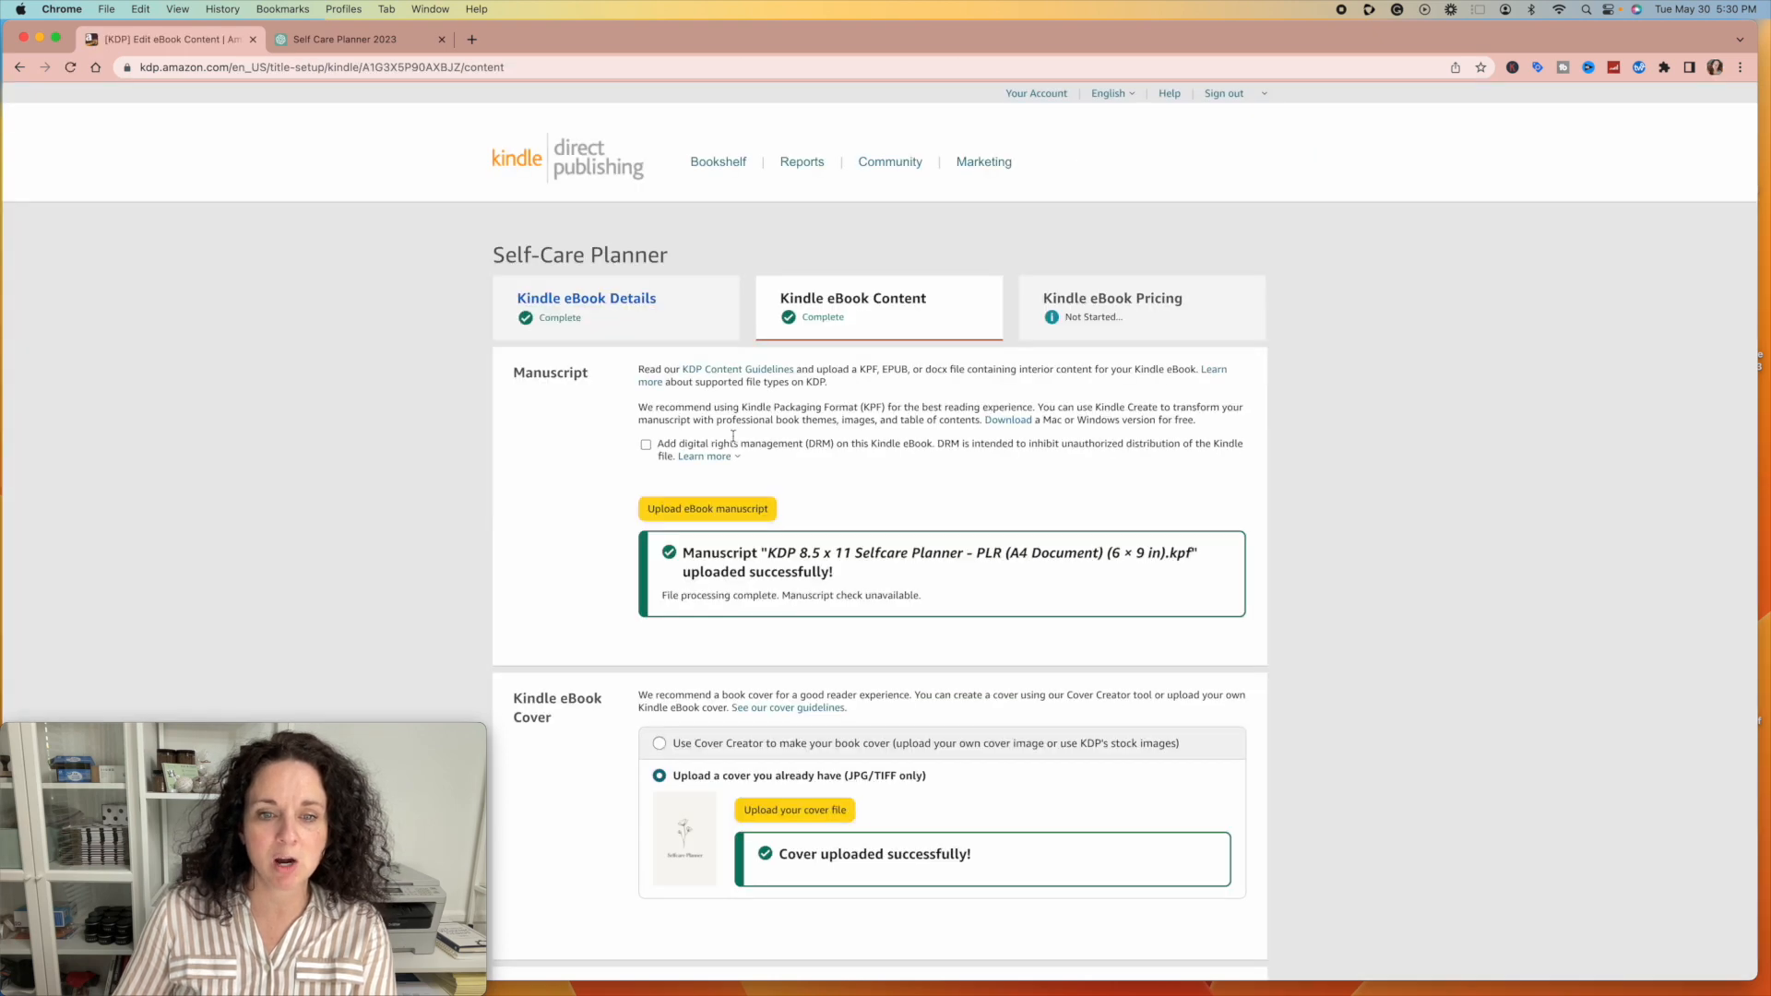
pyautogui.scroll(-2, 904, 580)
pyautogui.scroll(-2, 904, 579)
pyautogui.scroll(-3, 682, 474)
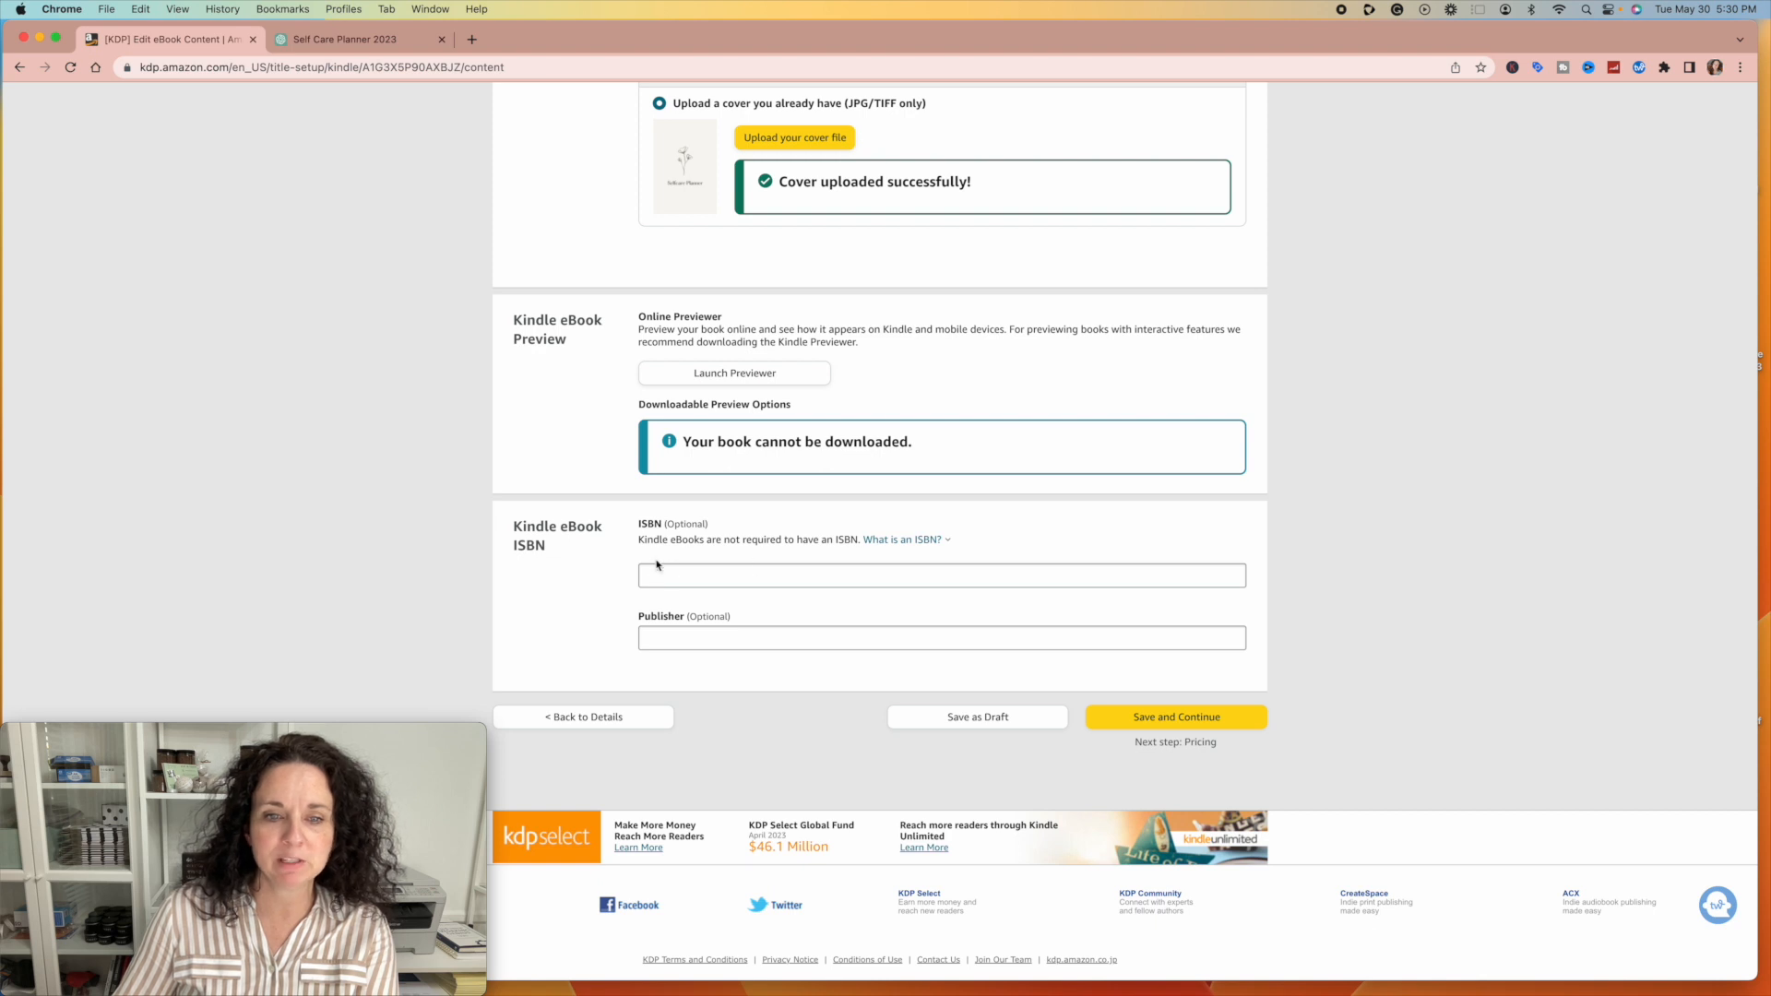
pyautogui.click(1196, 721)
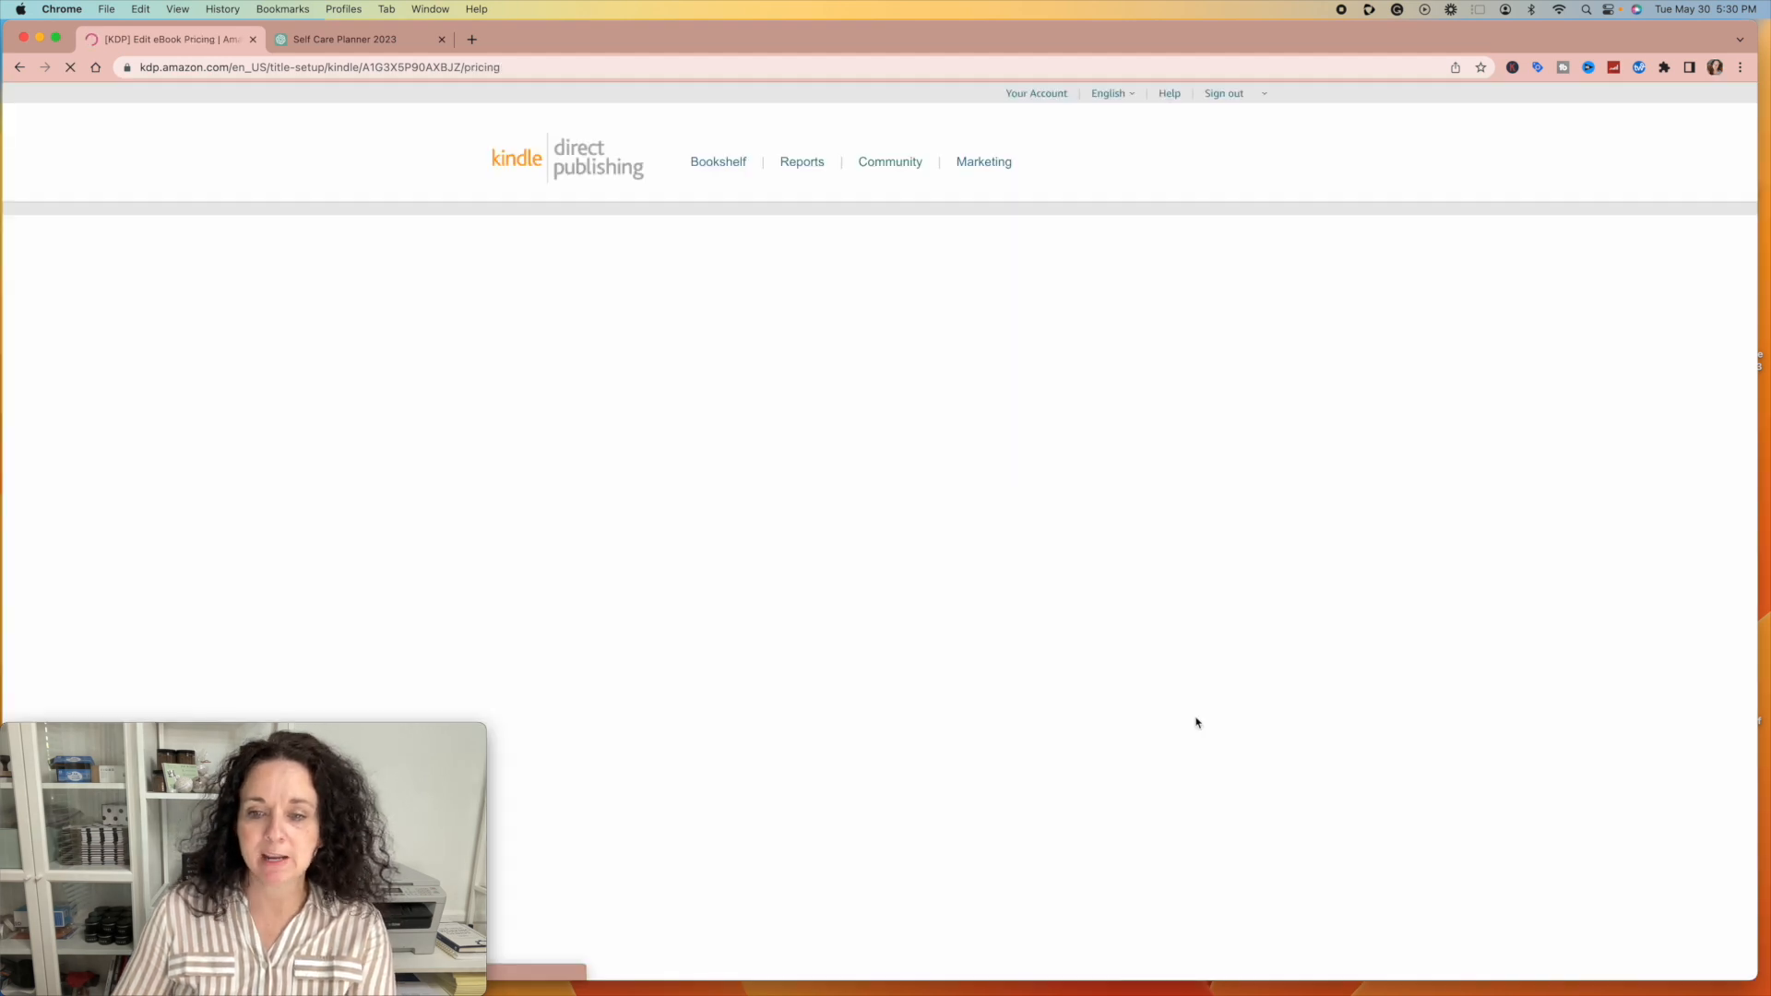
# Step: Review the KDP Select, territory and marketplace settings, and select the 35% royalty plan for the eBook
pyautogui.scroll(-3, 628, 475)
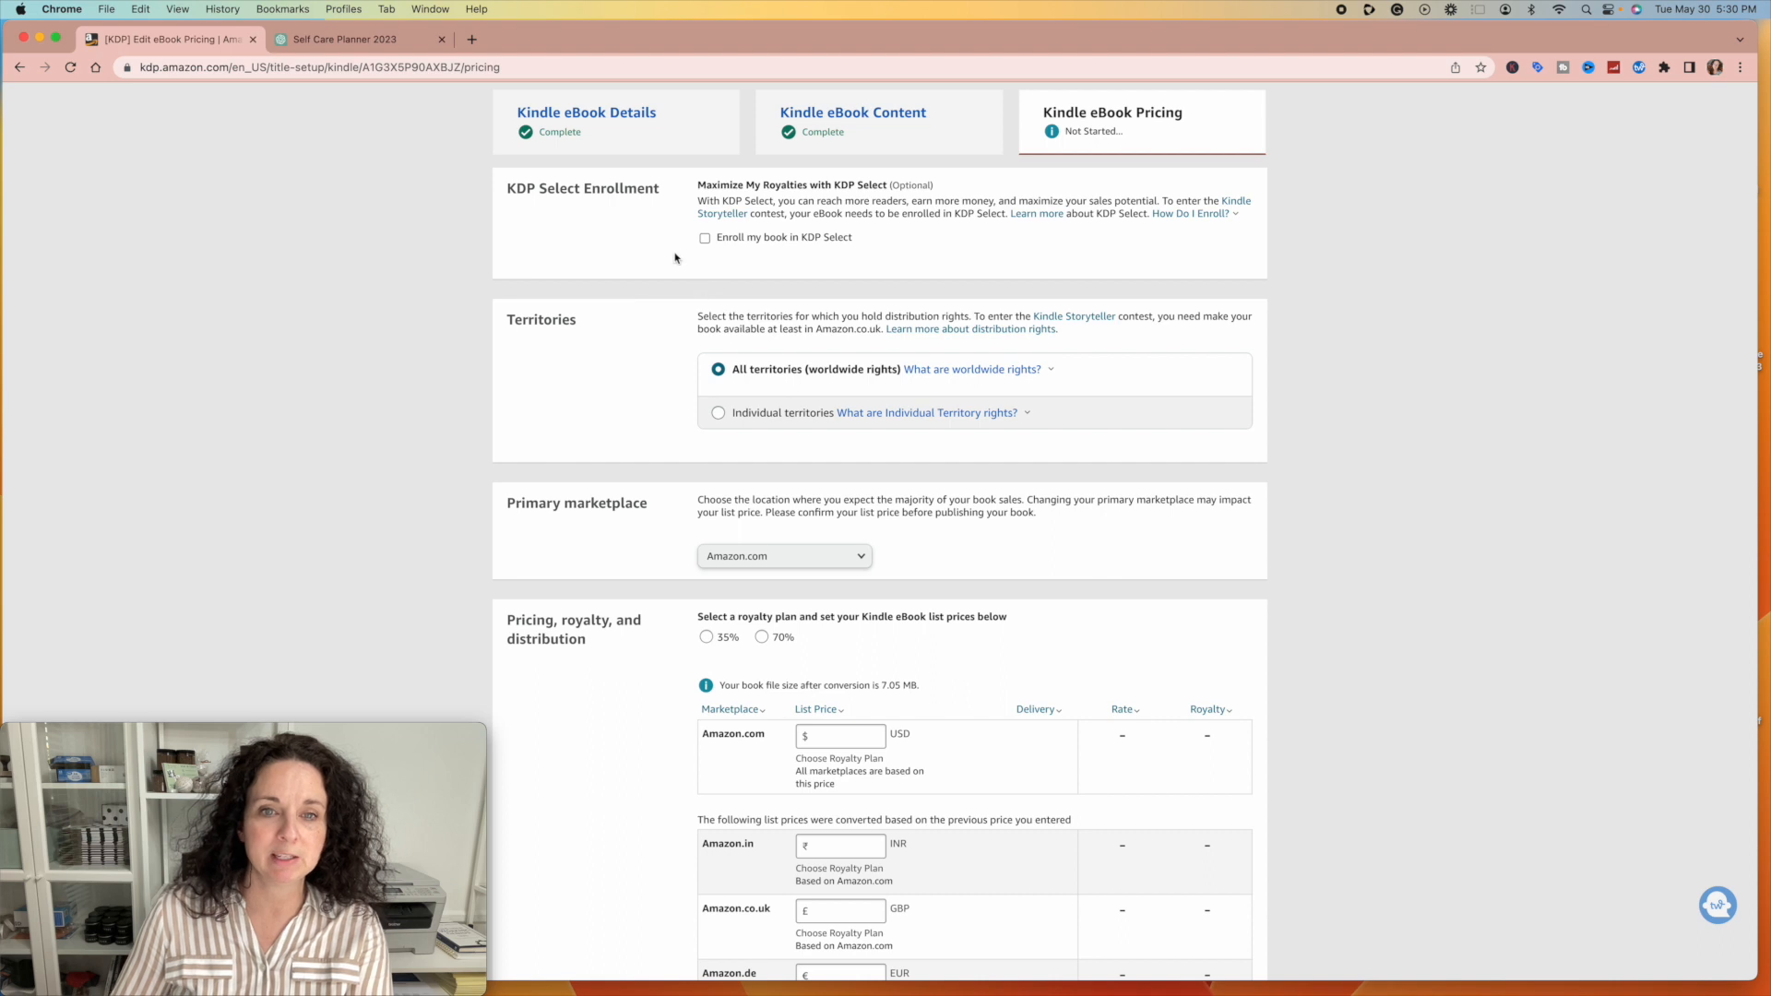
pyautogui.scroll(1, 650, 235)
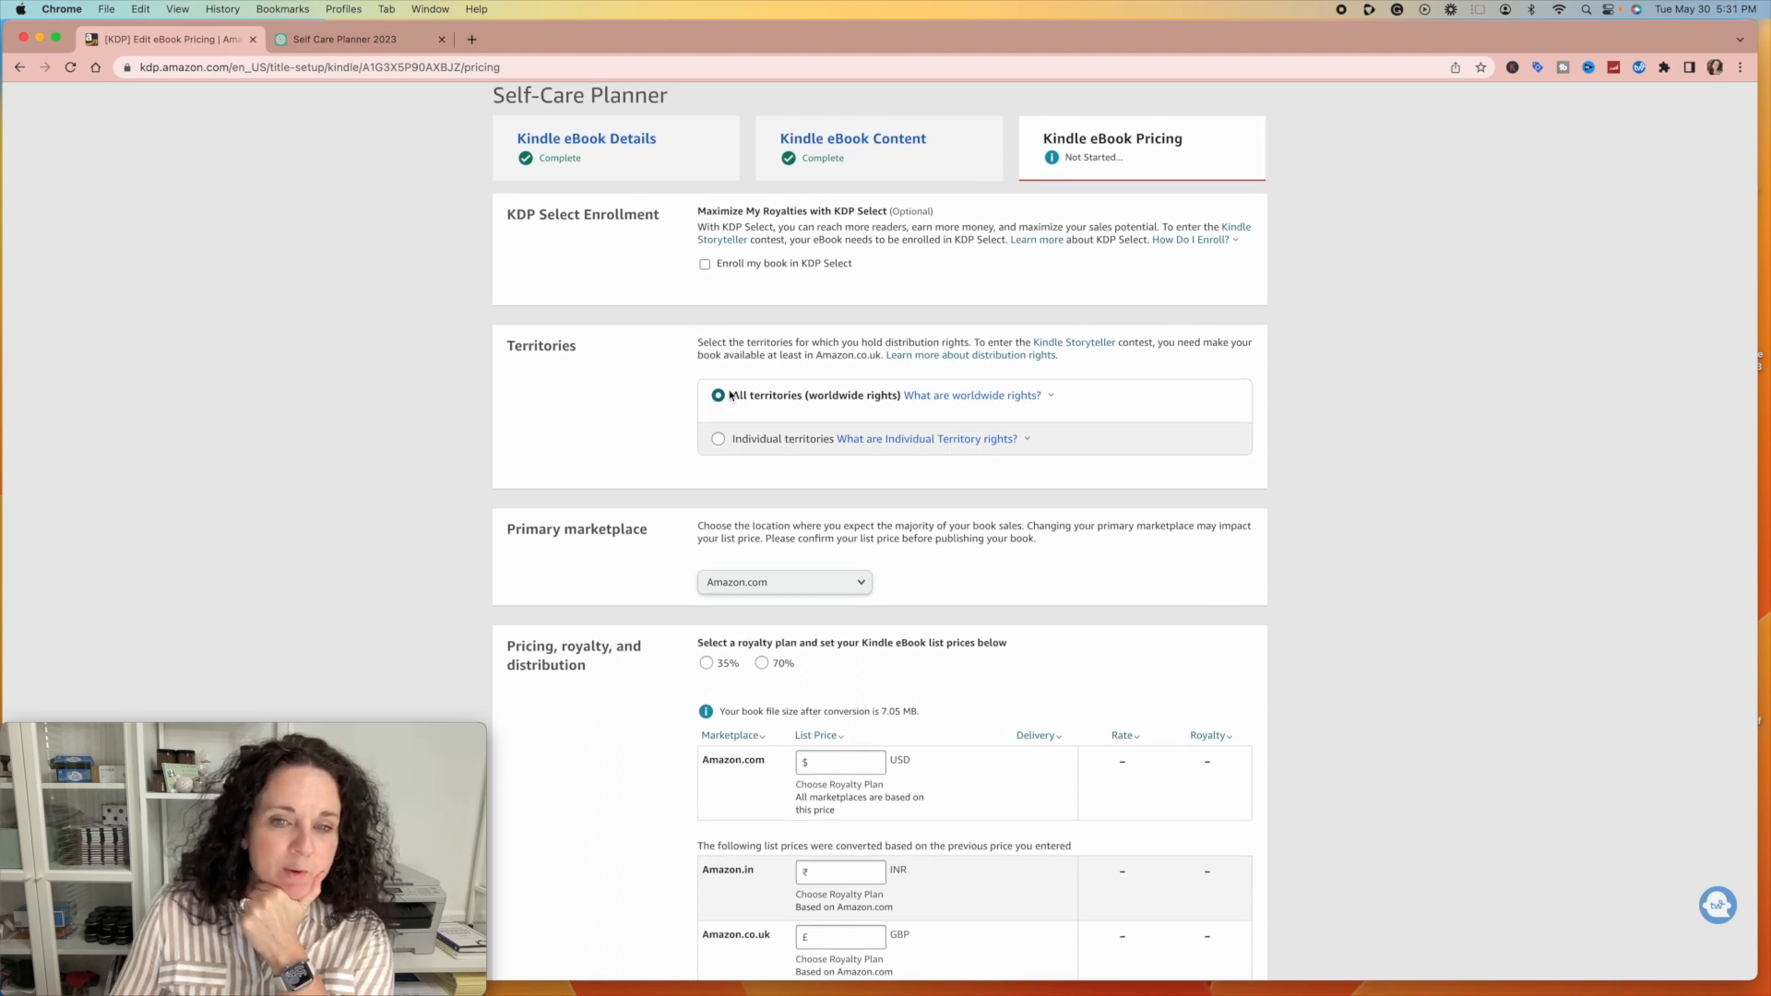
pyautogui.scroll(-3, 762, 396)
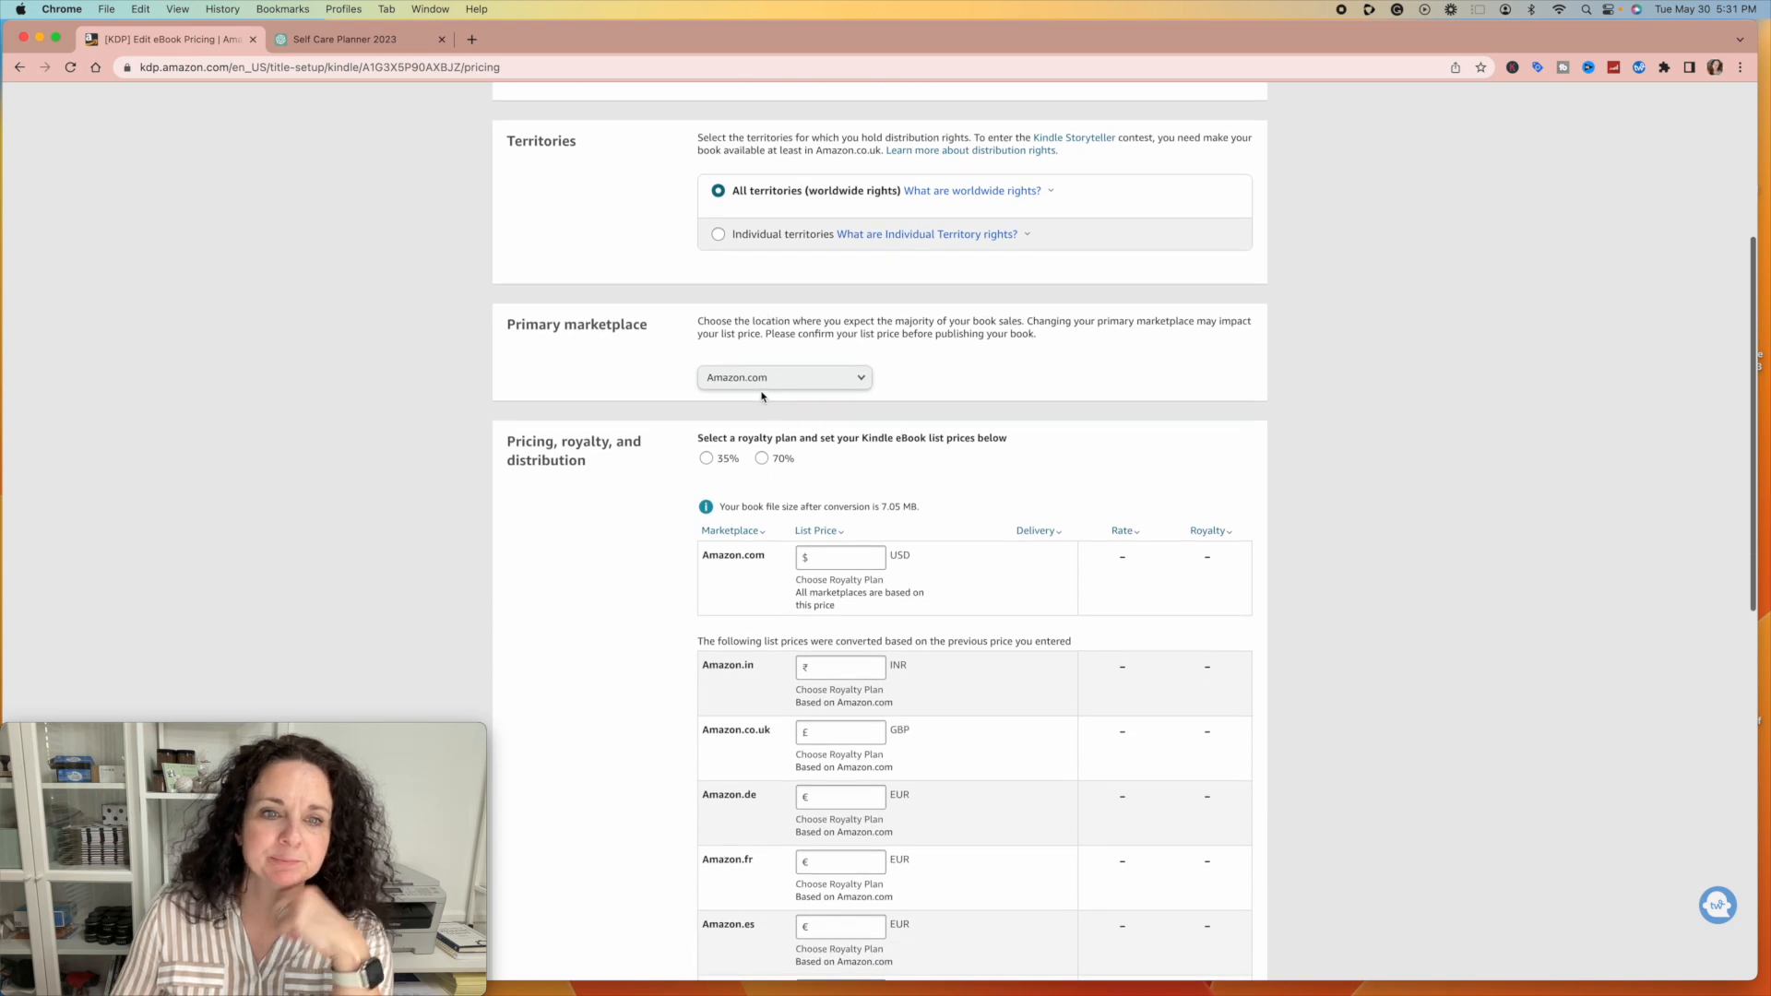
pyautogui.scroll(-1, 962, 393)
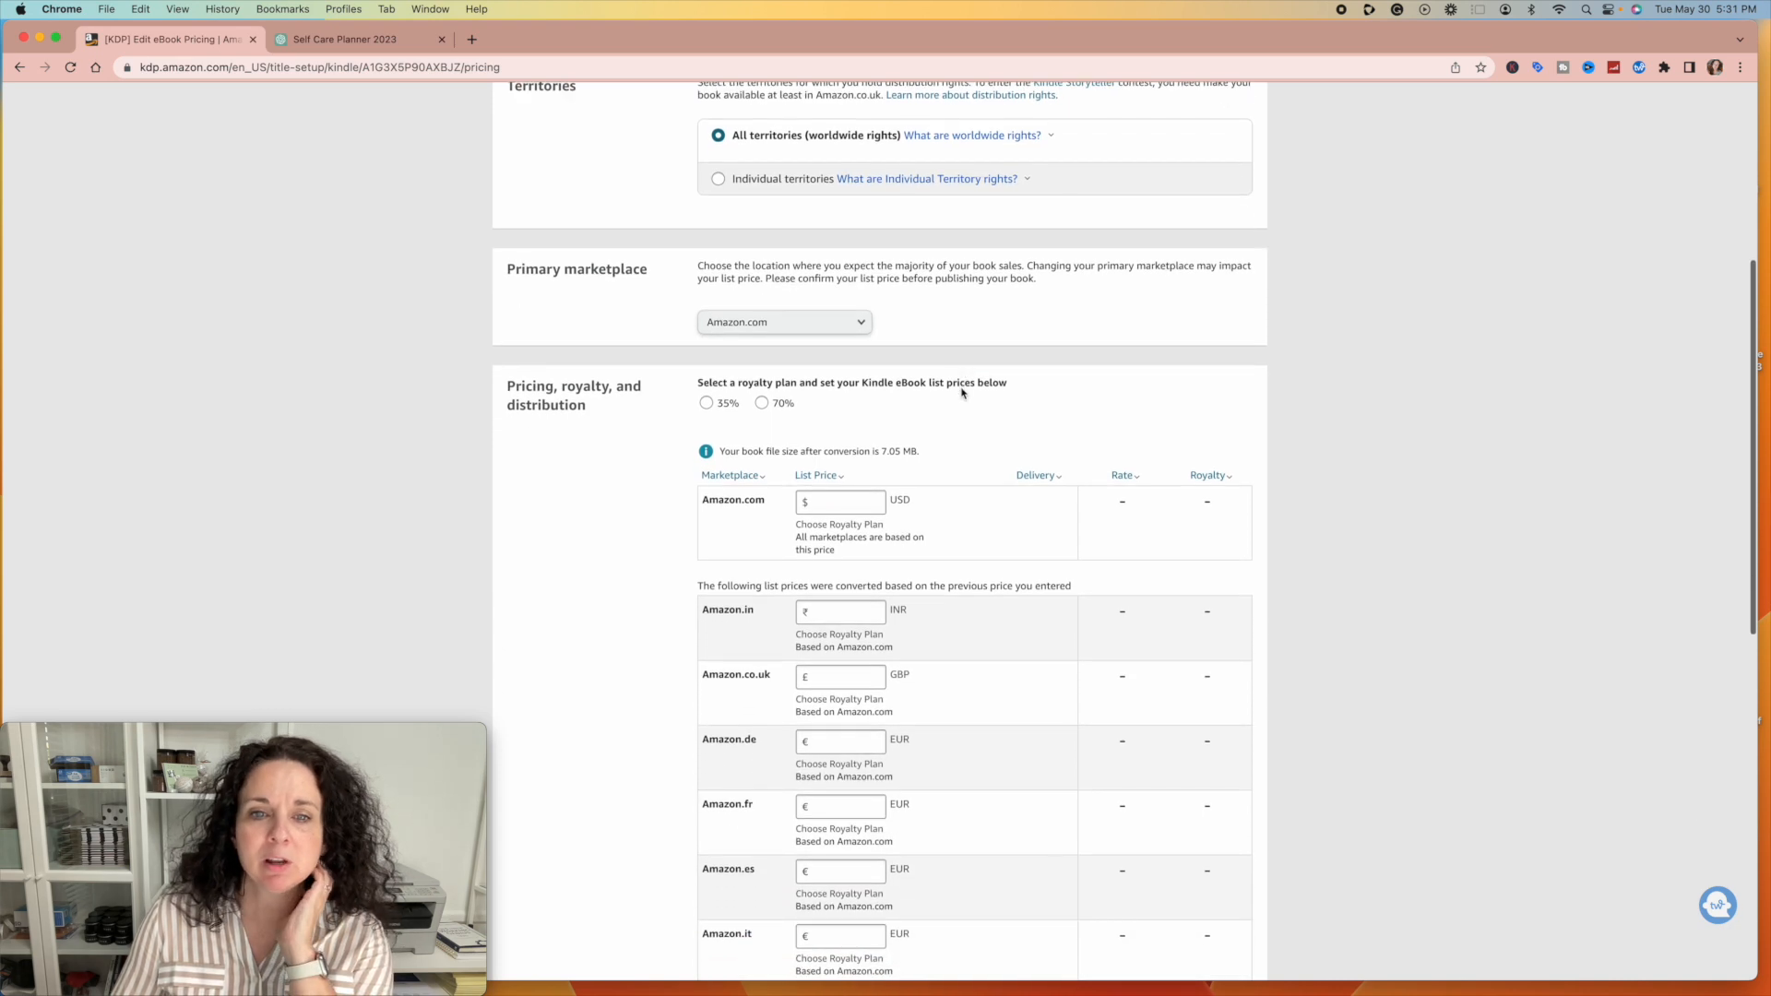
pyautogui.scroll(-3, 881, 398)
pyautogui.click(830, 337)
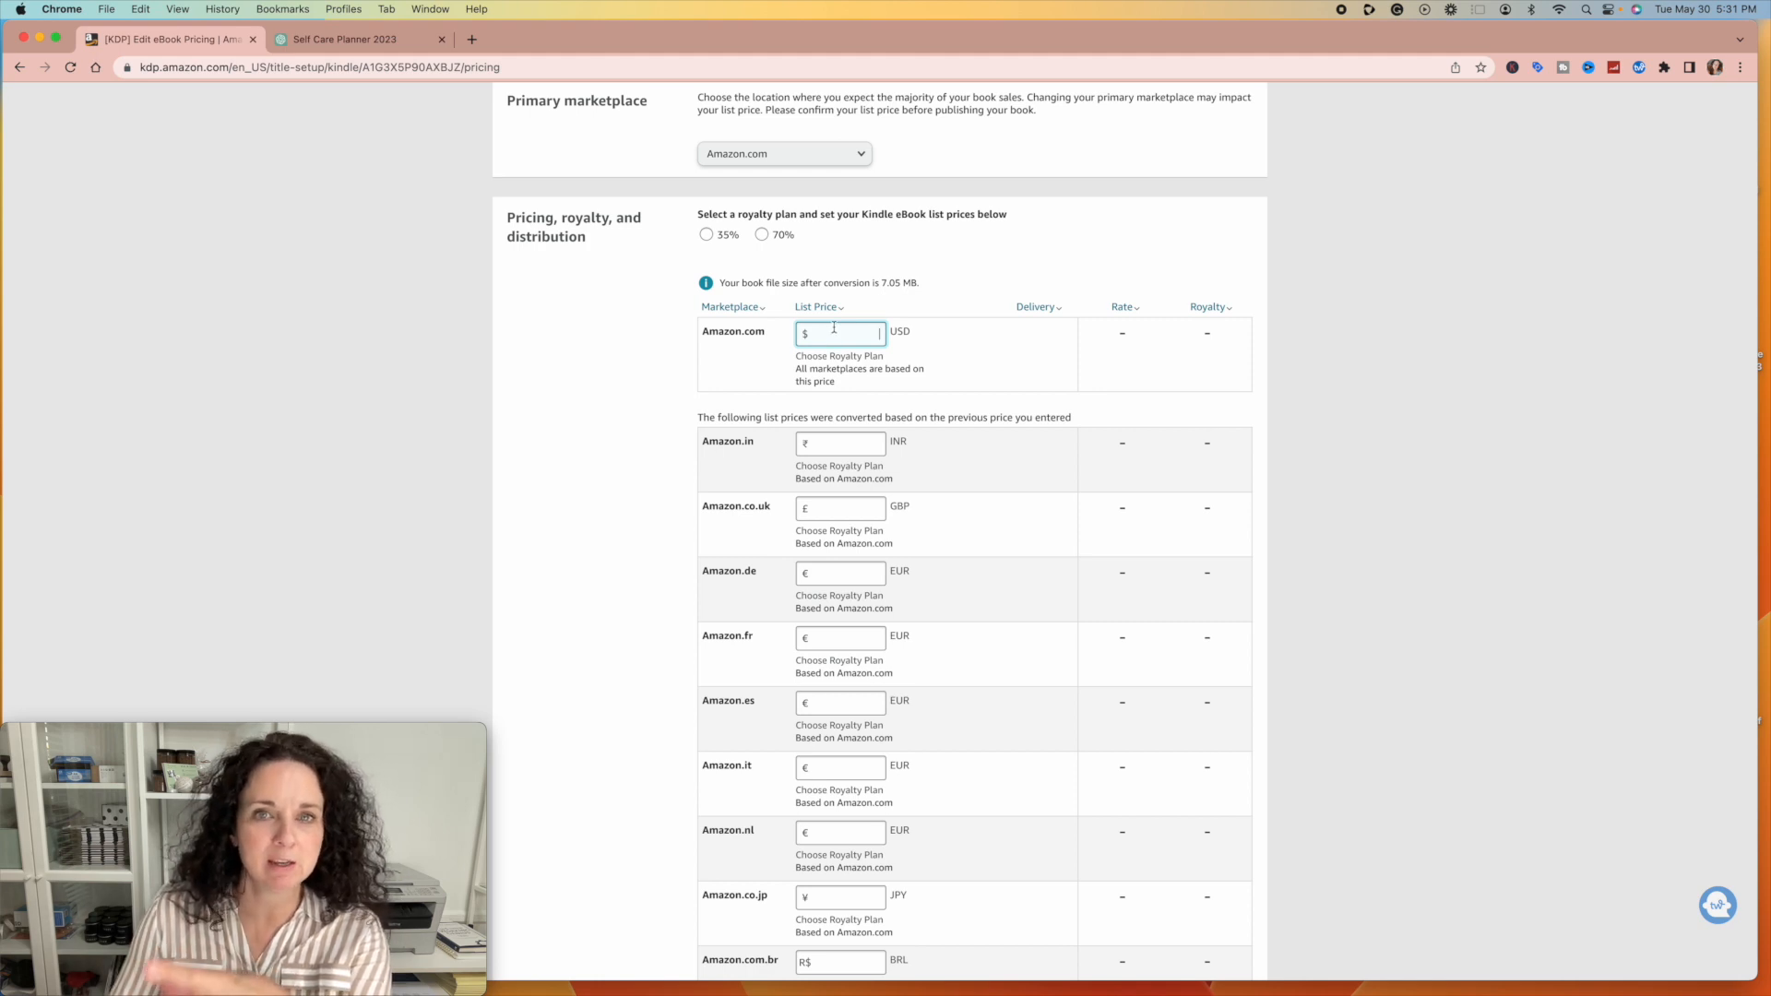
pyautogui.click(815, 306)
pyautogui.click(972, 219)
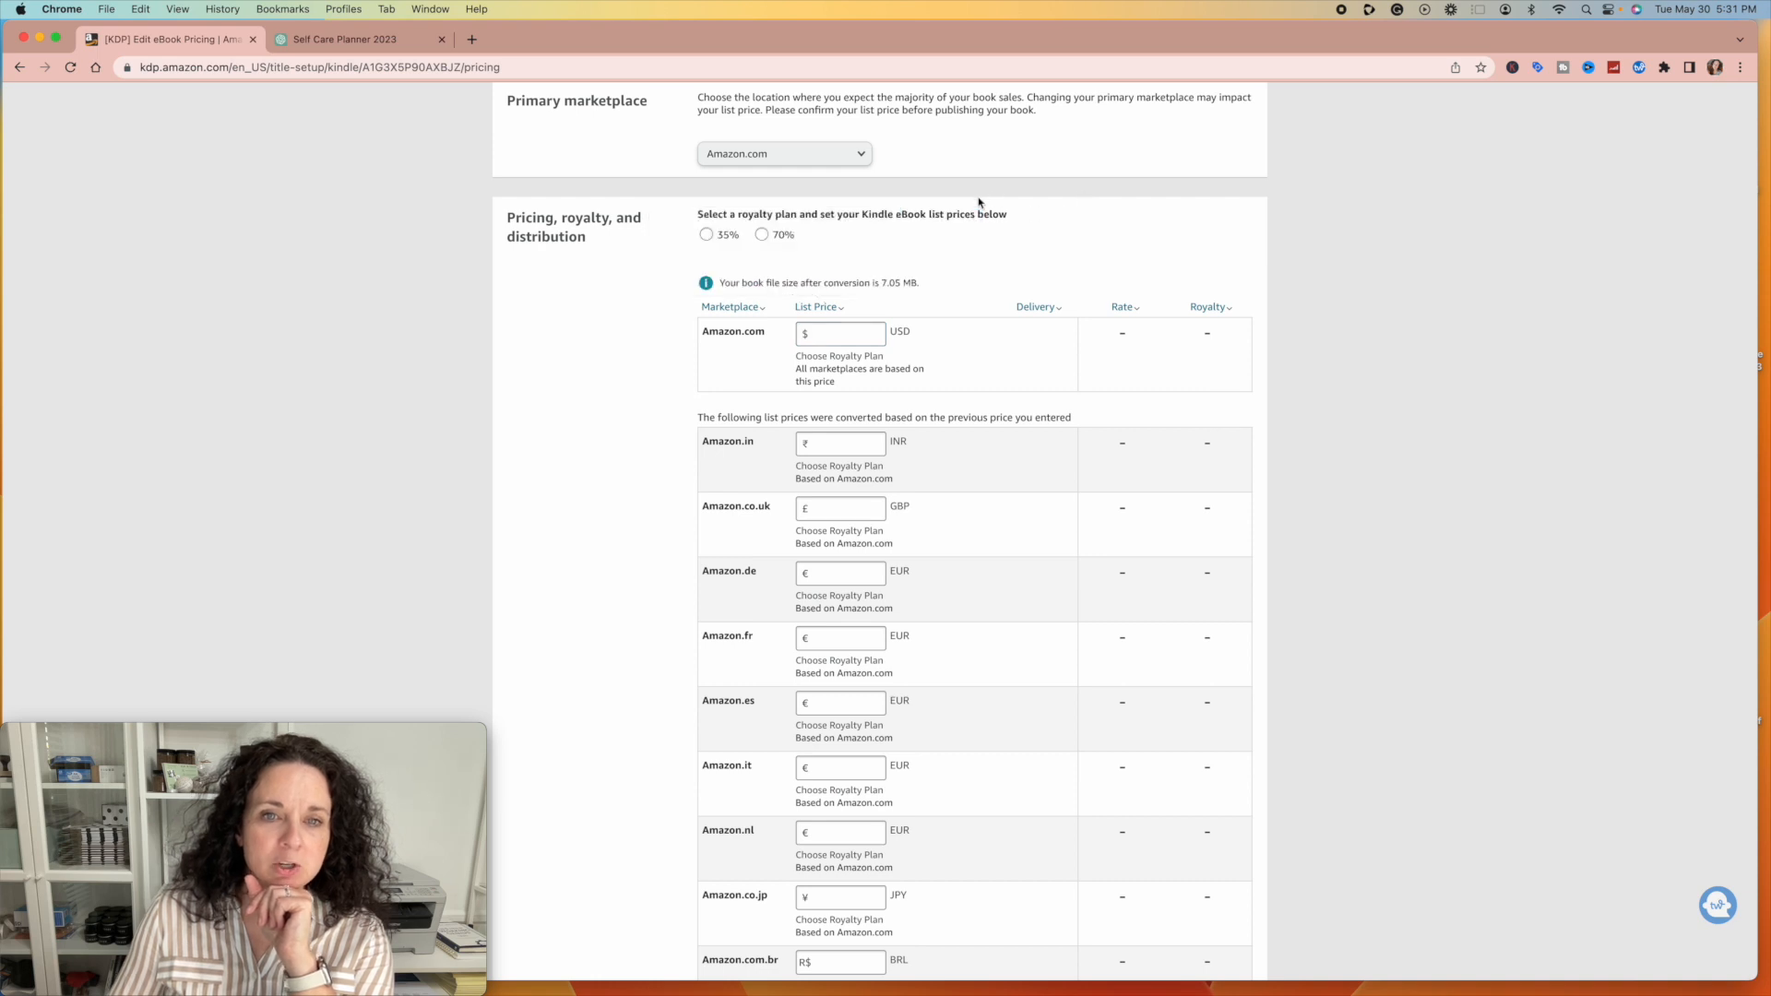
pyautogui.click(707, 236)
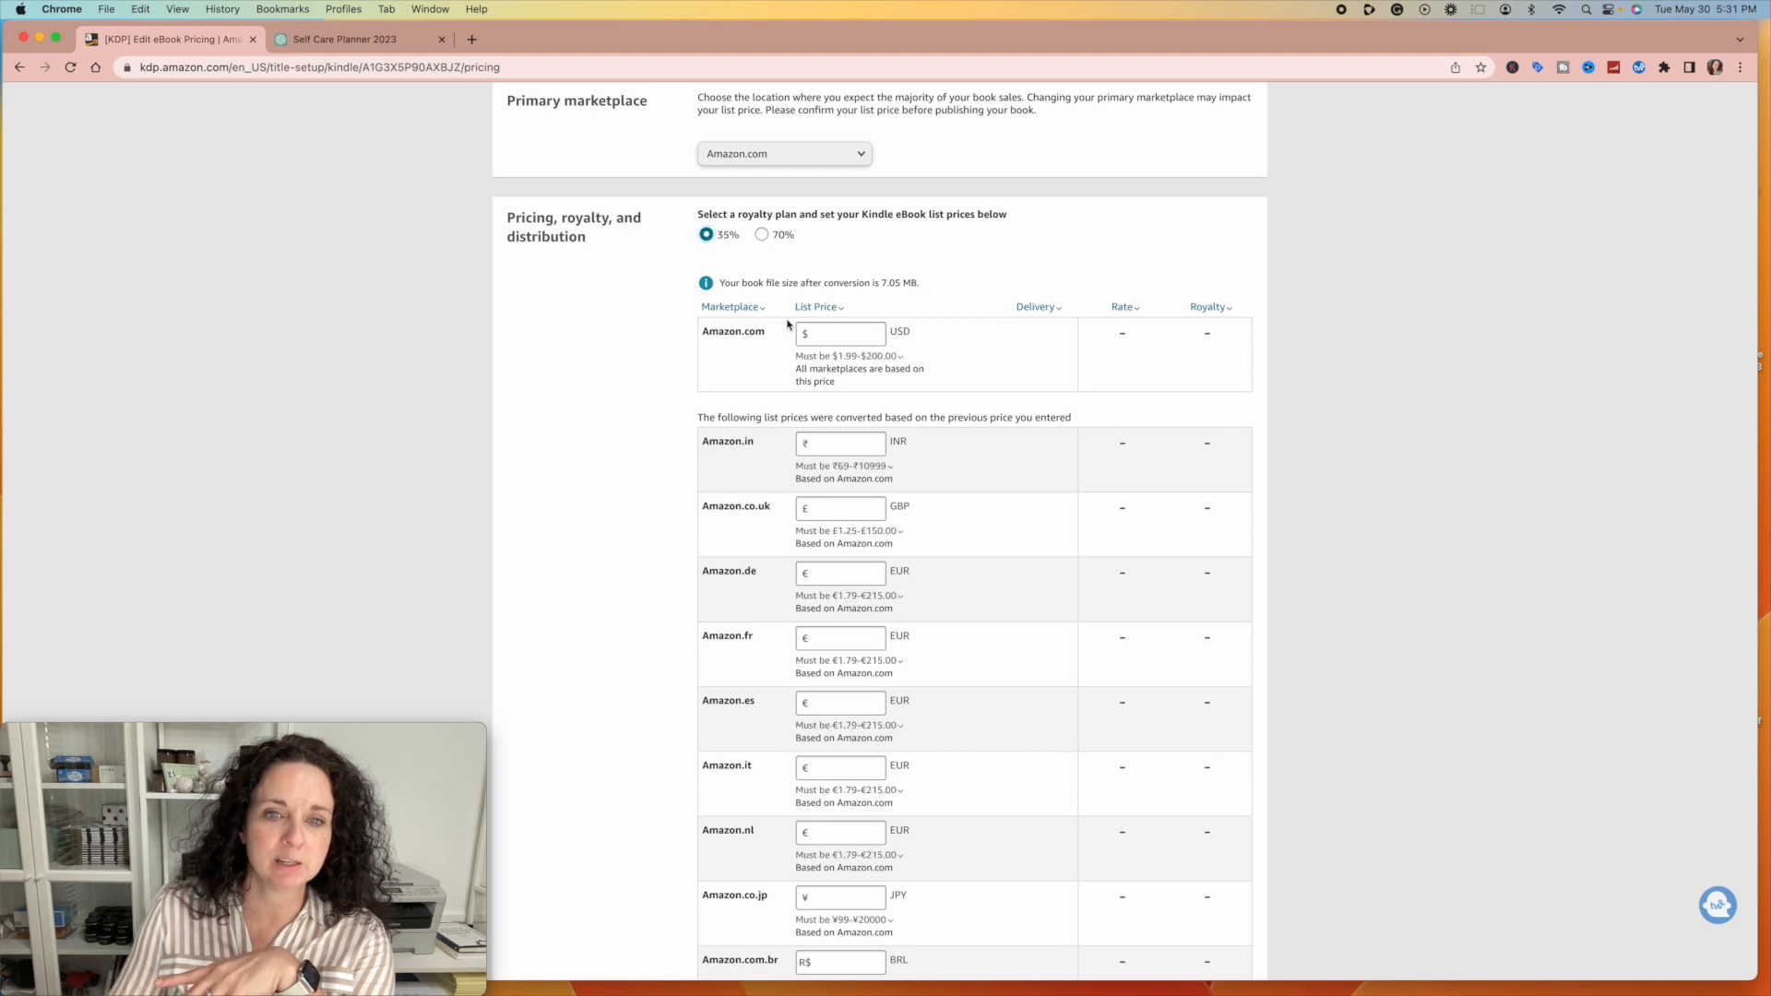
# Step: Try the 70% royalty plan with an Amazon.com list price of $5.95, and select the 35% plan again
pyautogui.click(824, 355)
pyautogui.click(880, 362)
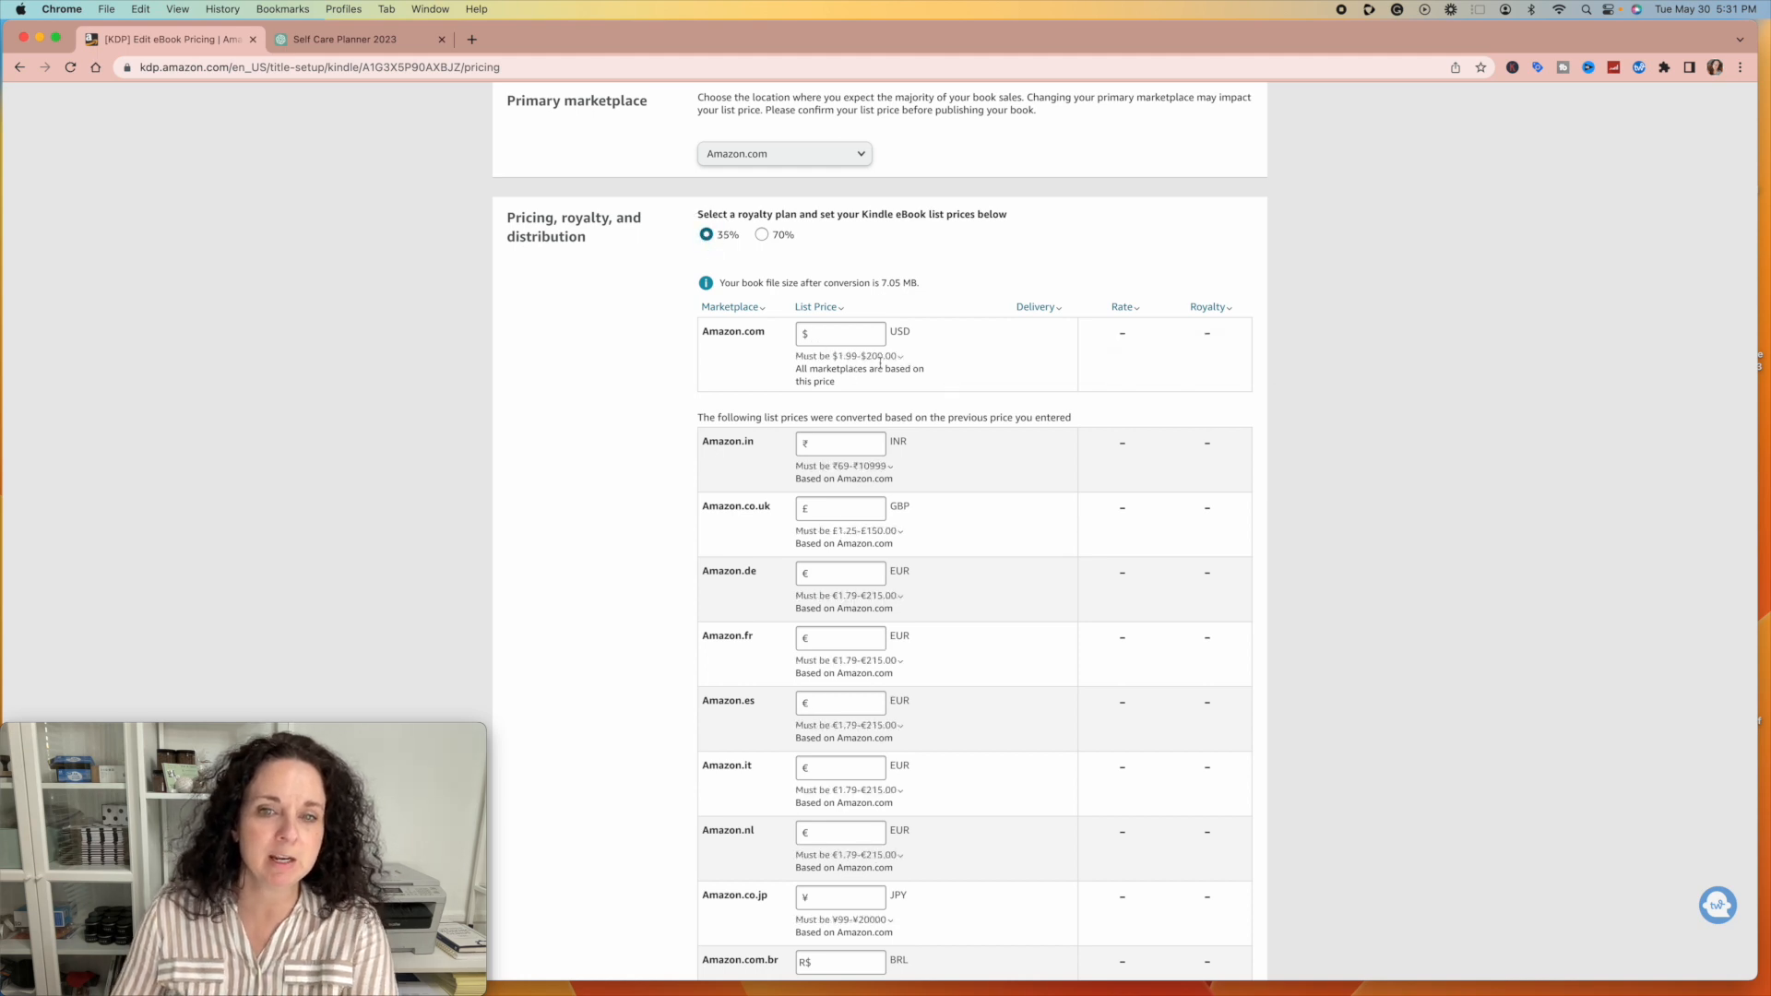
pyautogui.click(761, 234)
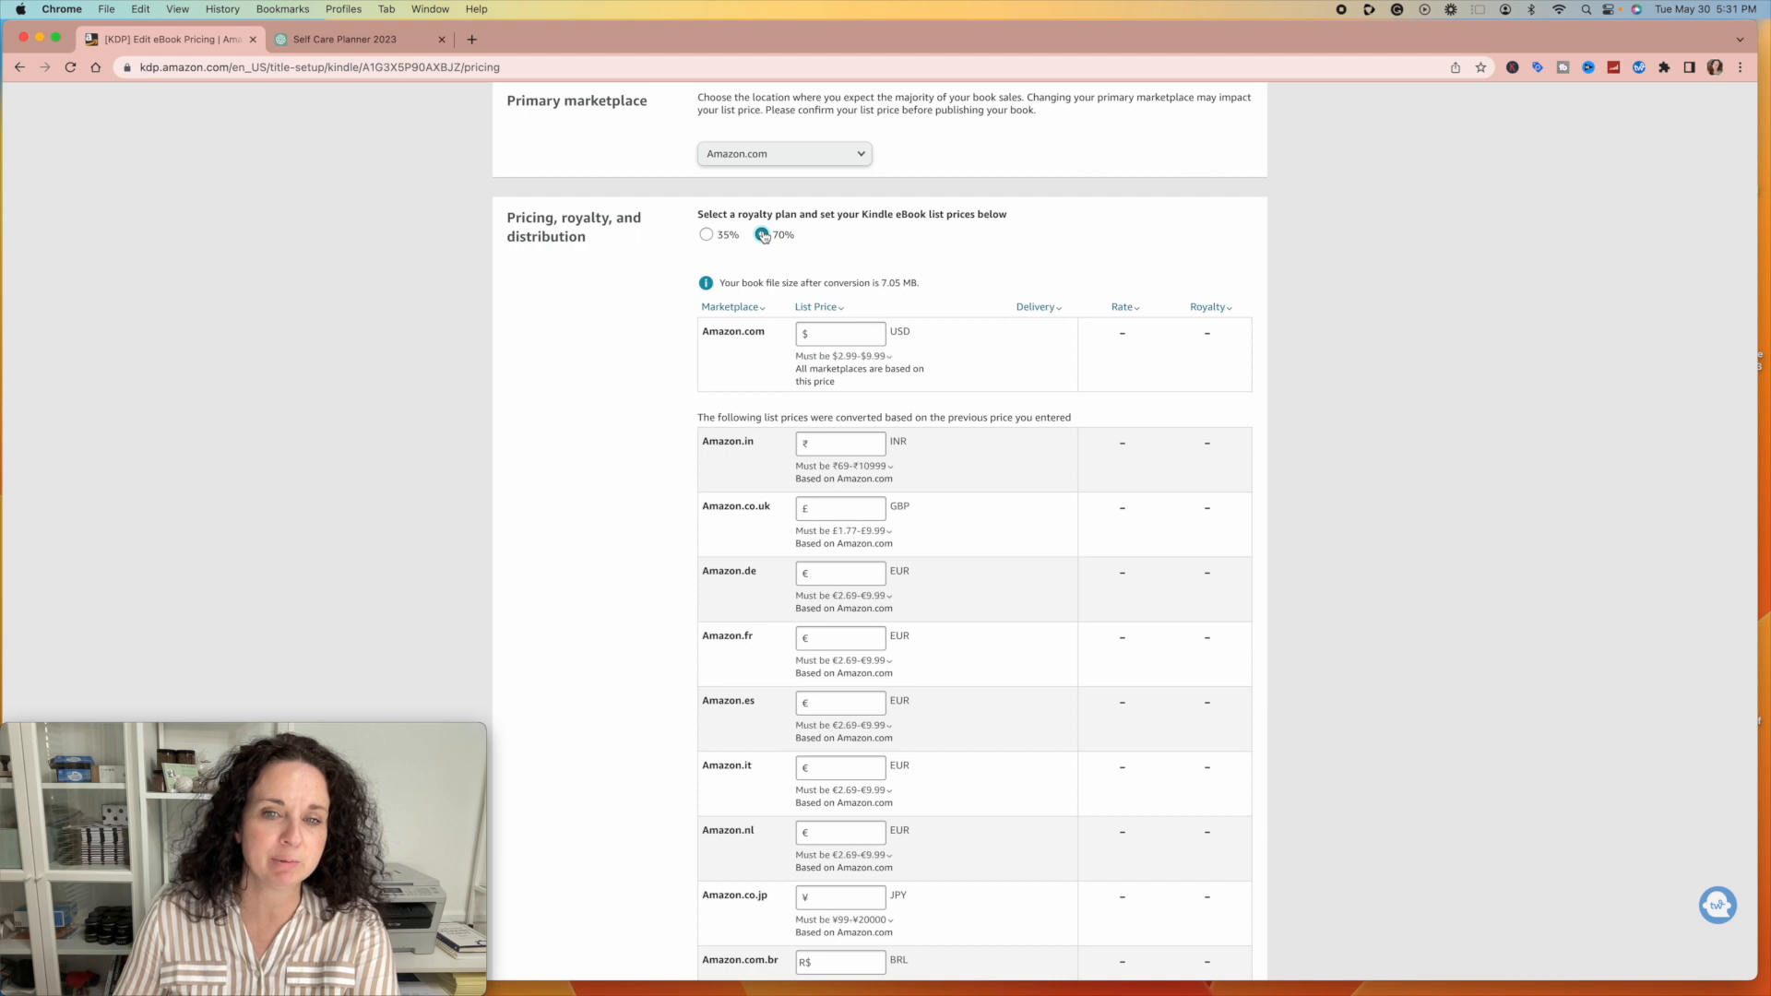
pyautogui.click(825, 357)
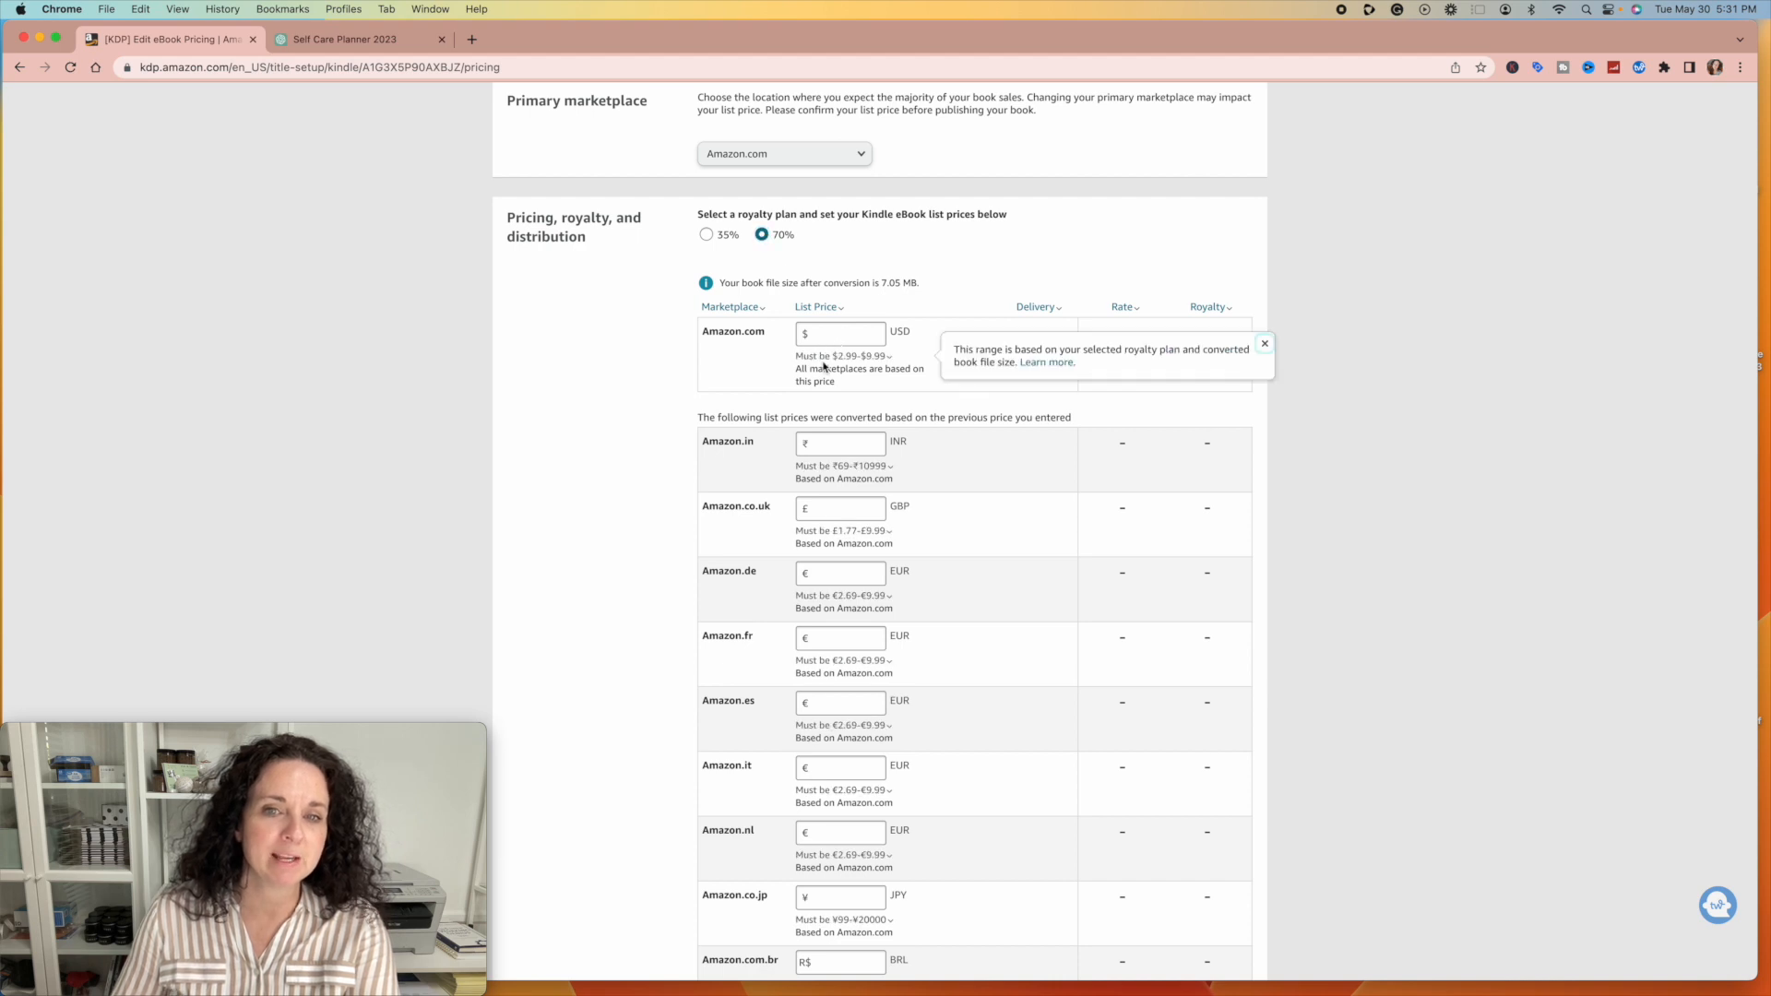
pyautogui.click(931, 350)
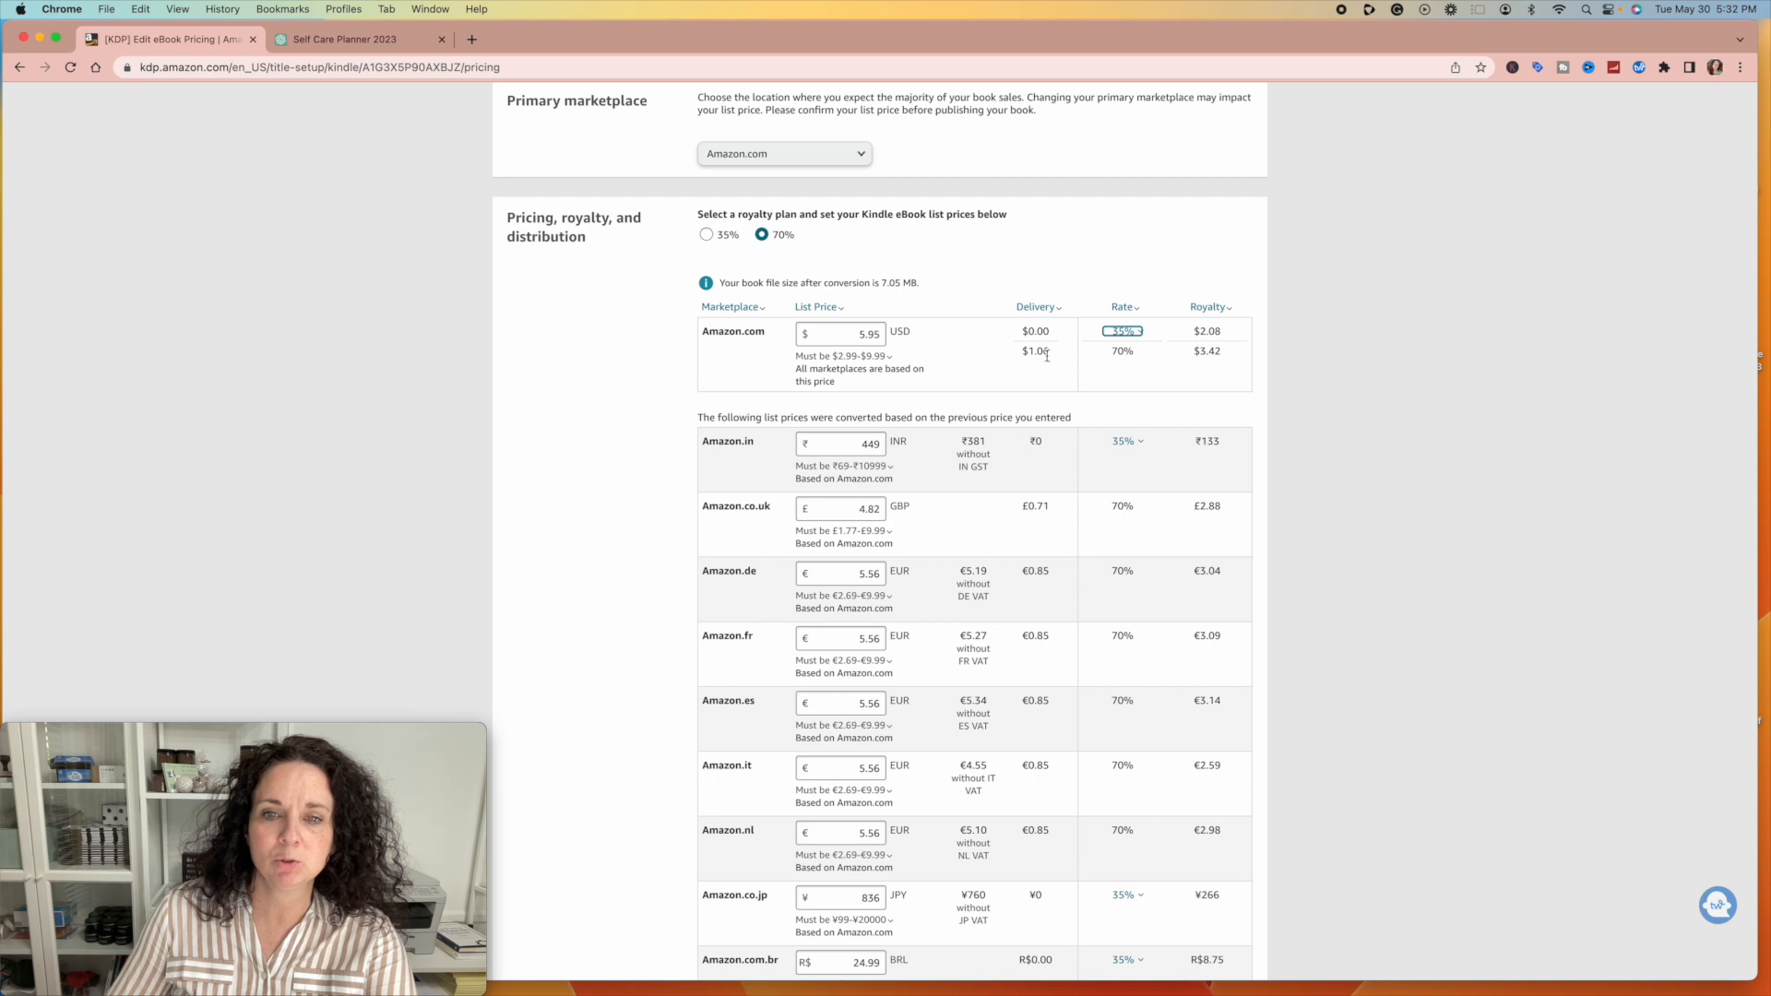
pyautogui.moveTo(1059, 312)
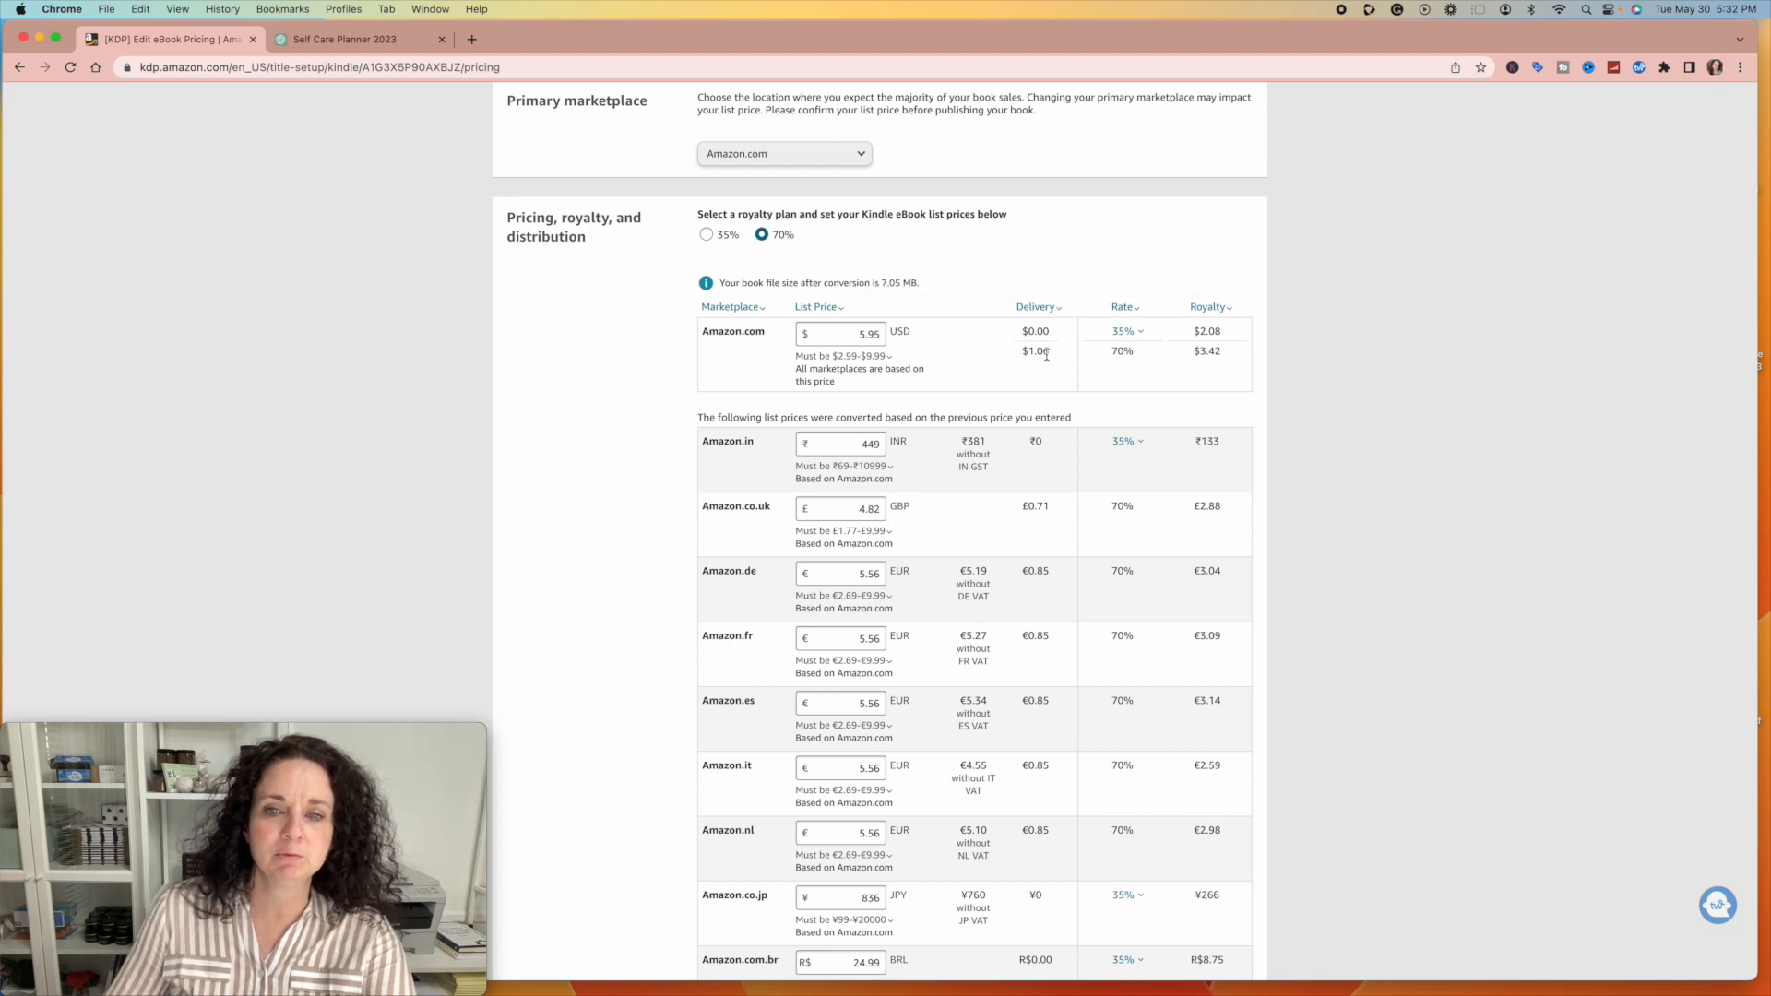
pyautogui.click(706, 235)
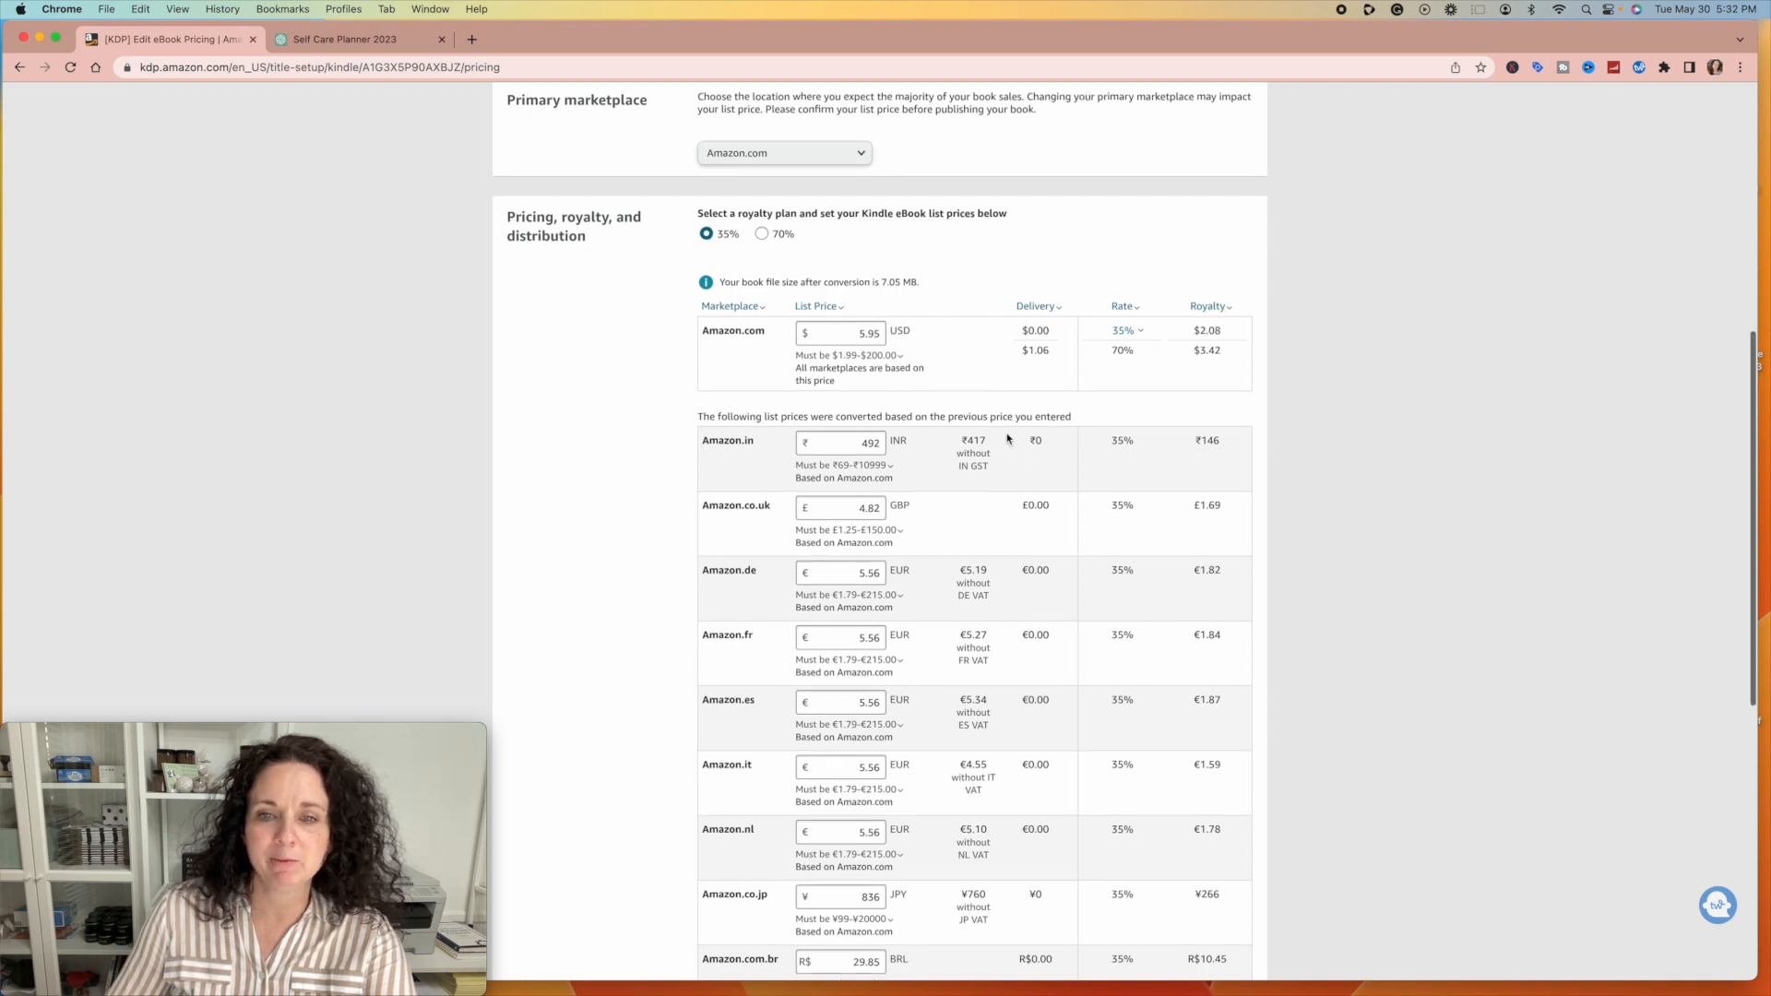
# Step: Review the converted list prices, delivery costs and royalties of all marketplaces, down to the terms and conditions
pyautogui.scroll(-2, 1005, 405)
pyautogui.scroll(3, 977, 286)
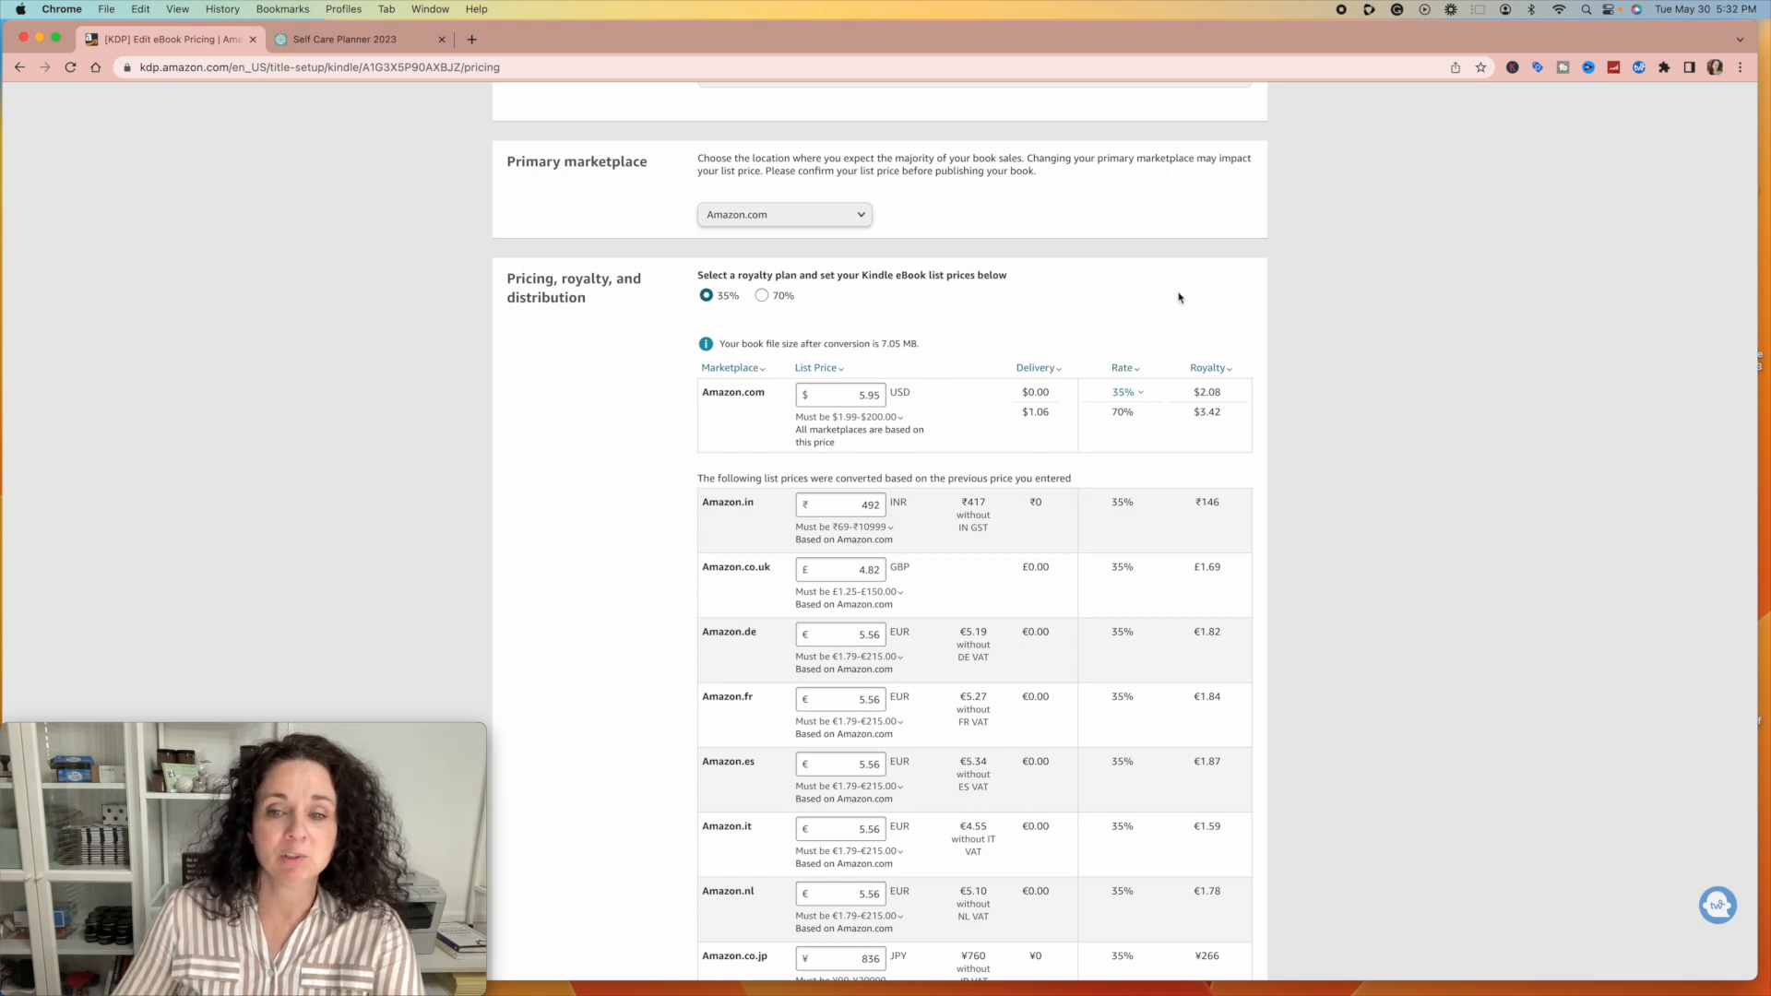
pyautogui.scroll(-3, 607, 522)
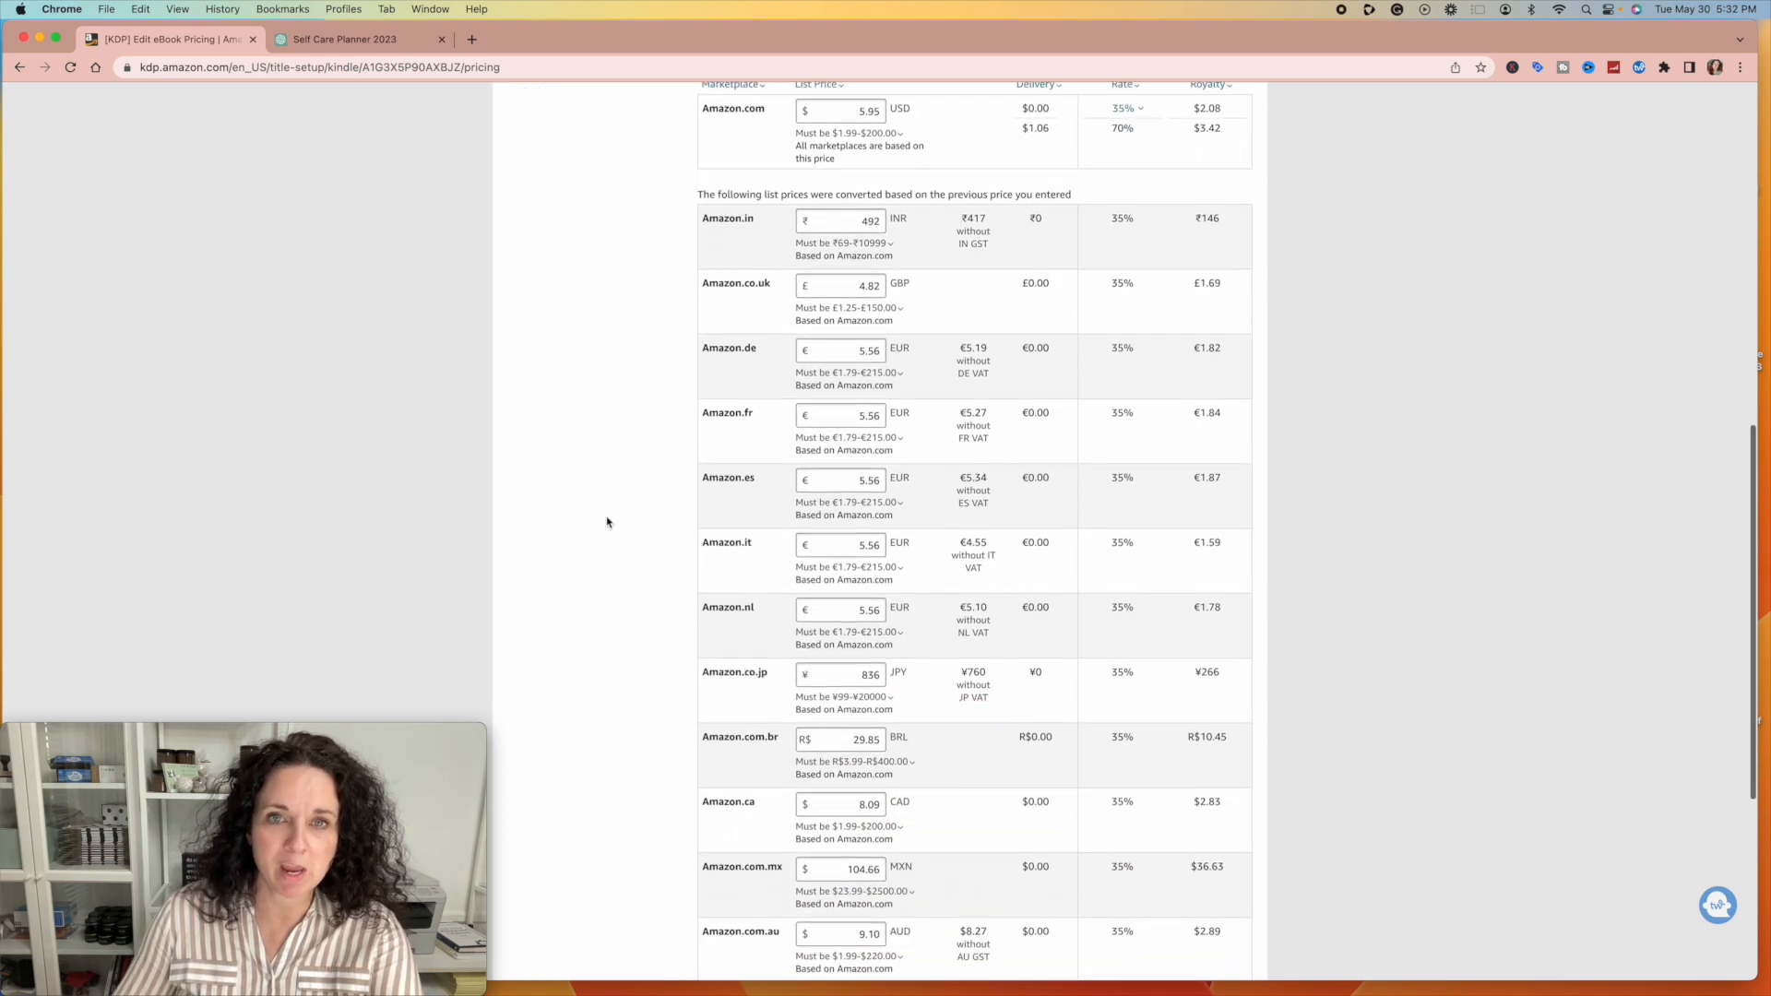
pyautogui.scroll(9, 607, 522)
pyautogui.scroll(-15, 607, 522)
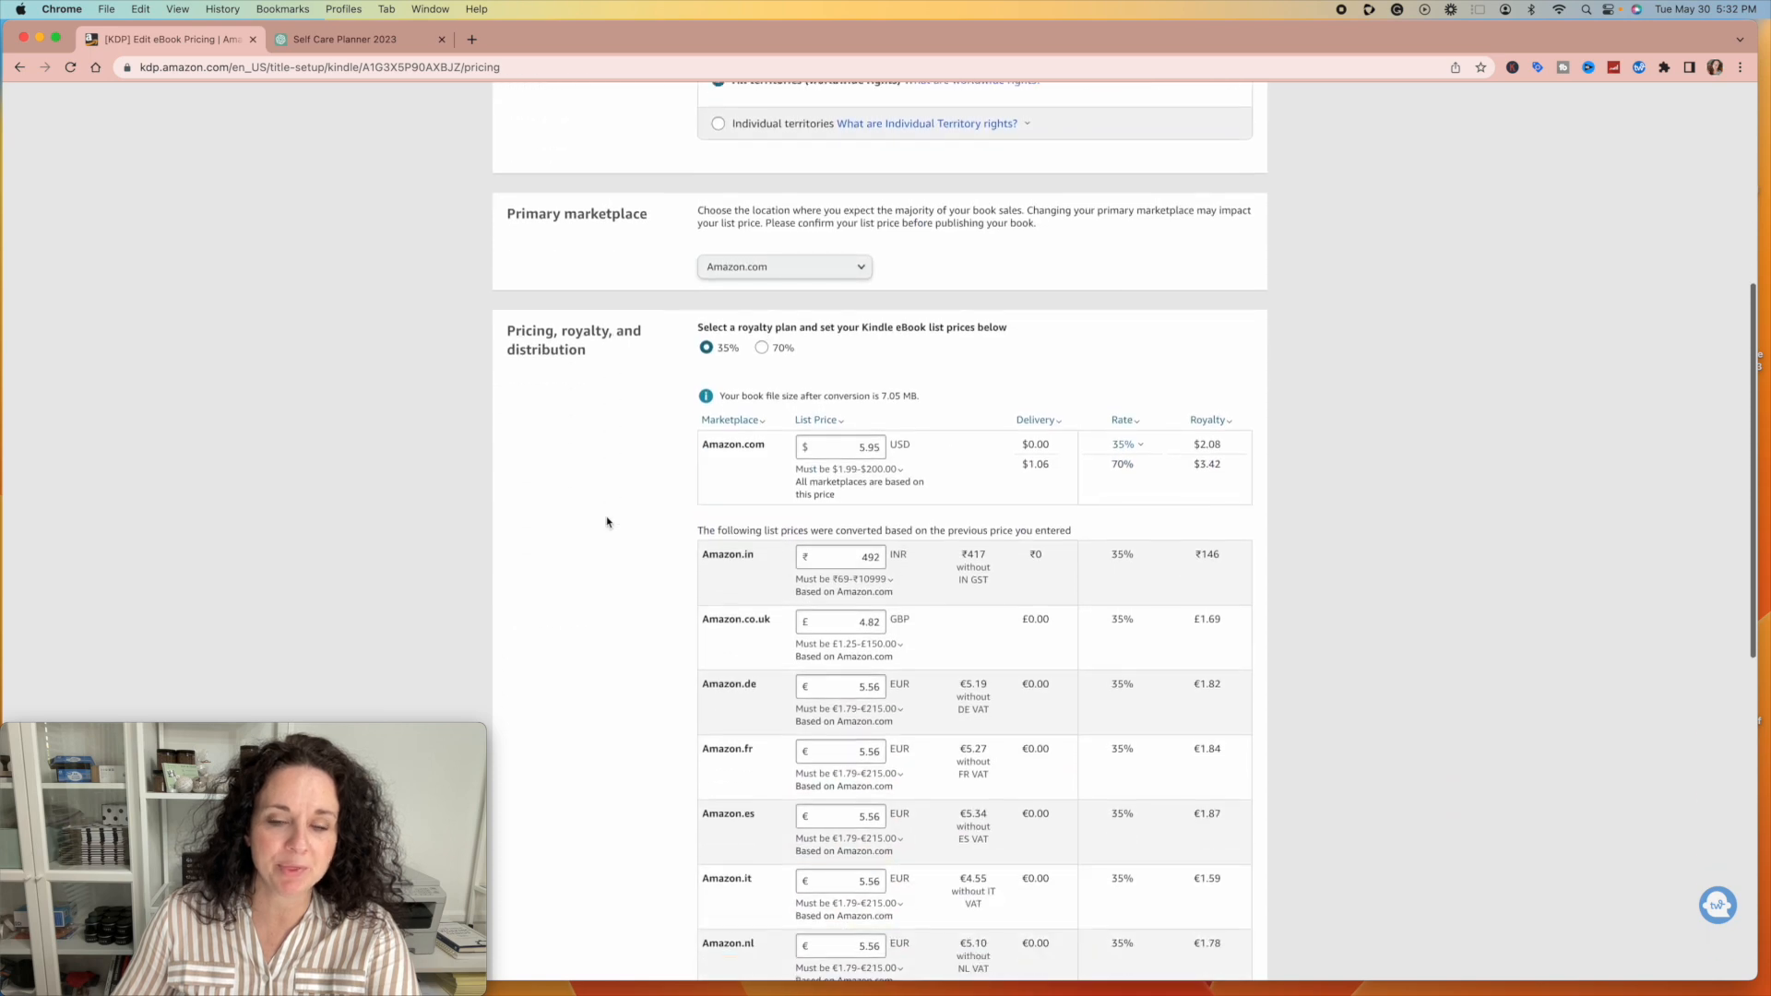
pyautogui.scroll(5, 819, 289)
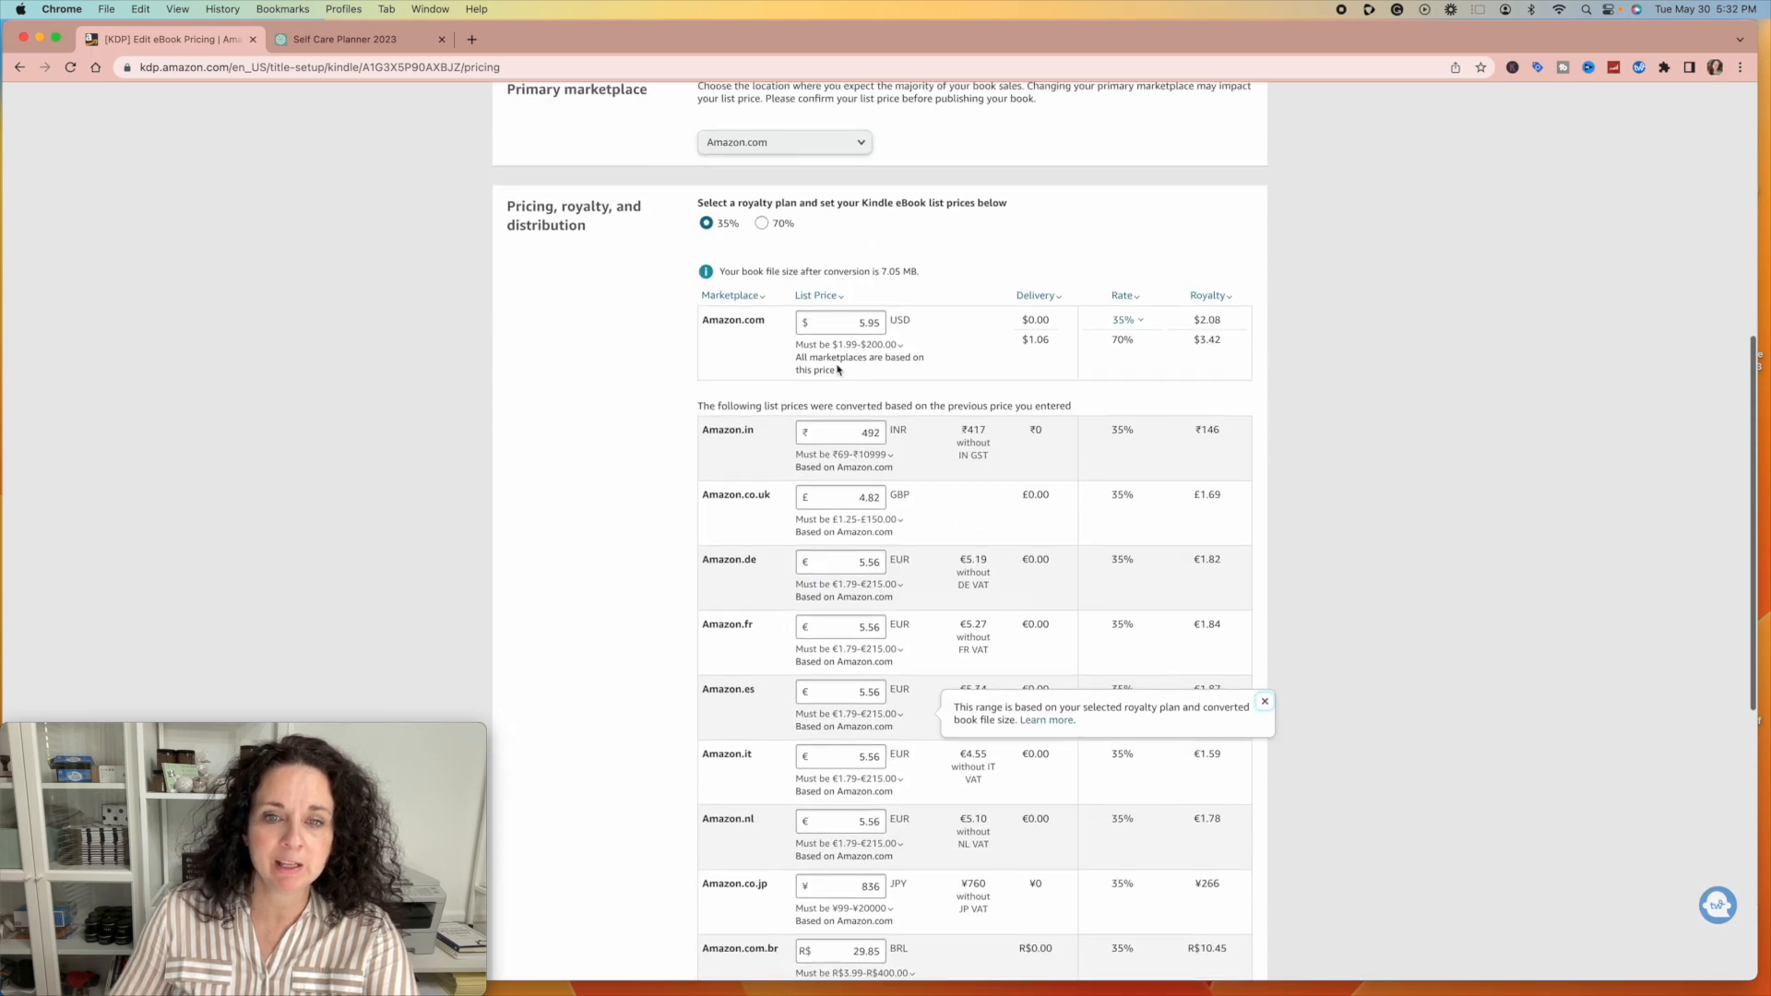
pyautogui.scroll(-3, 850, 610)
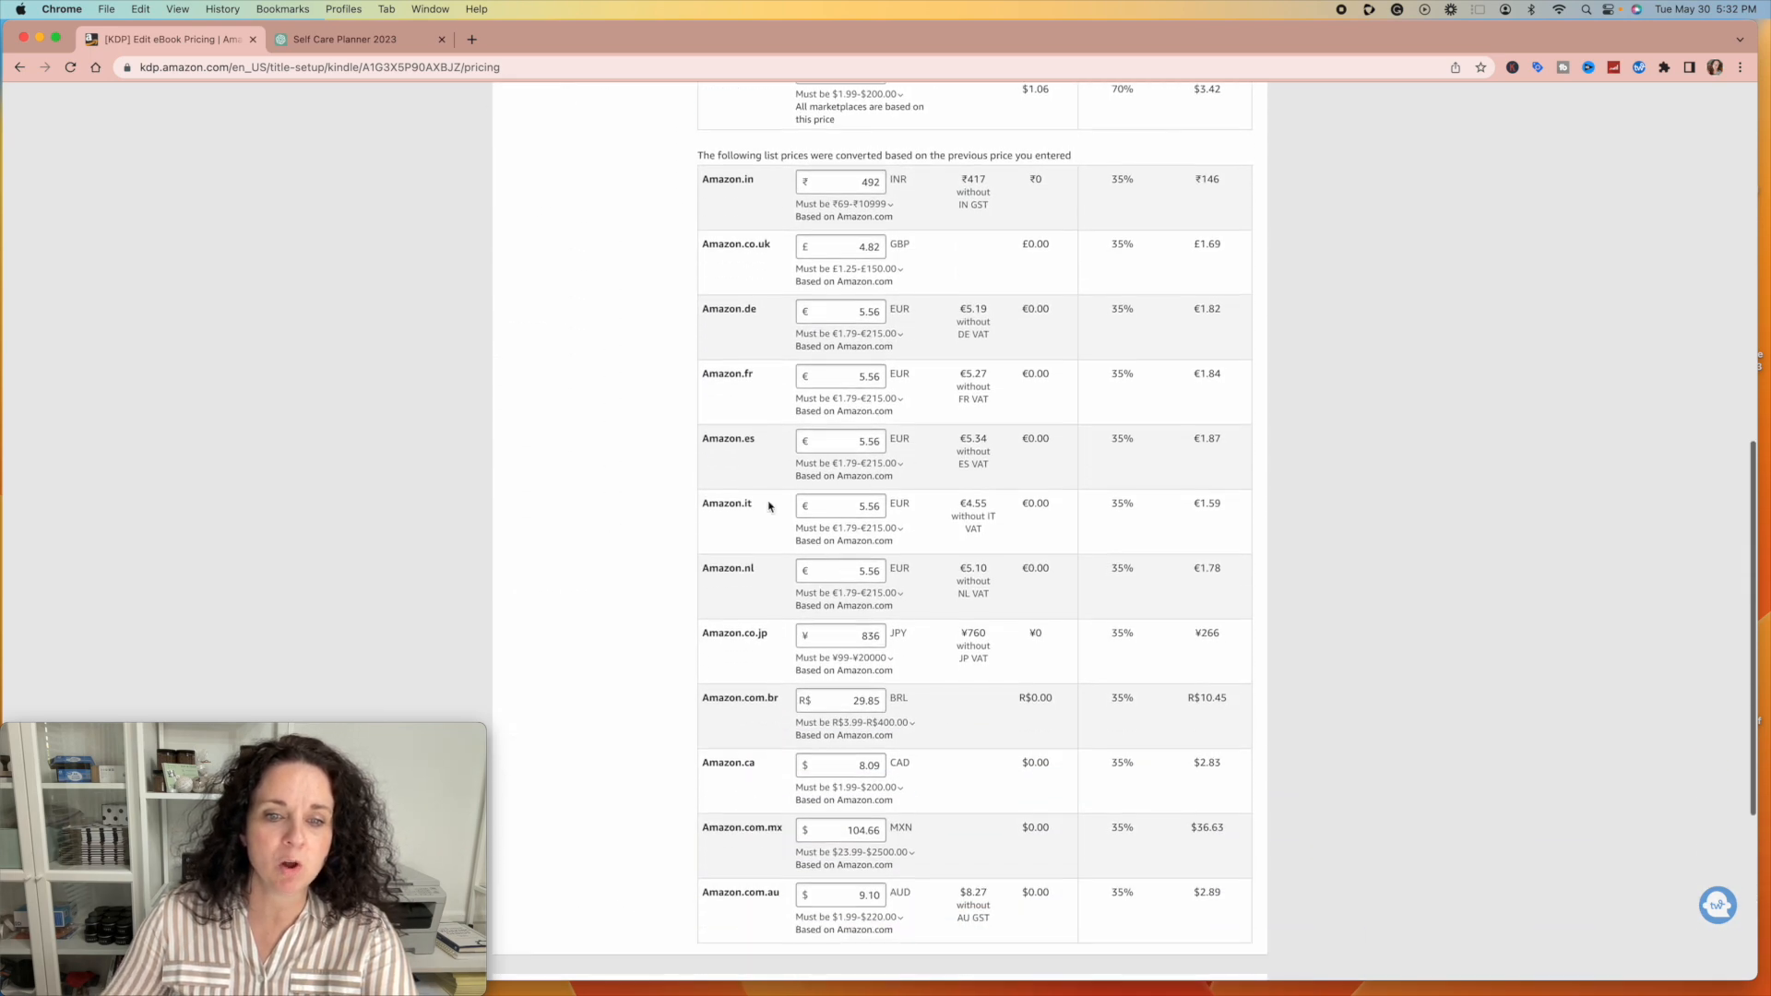
pyautogui.scroll(-1, 815, 784)
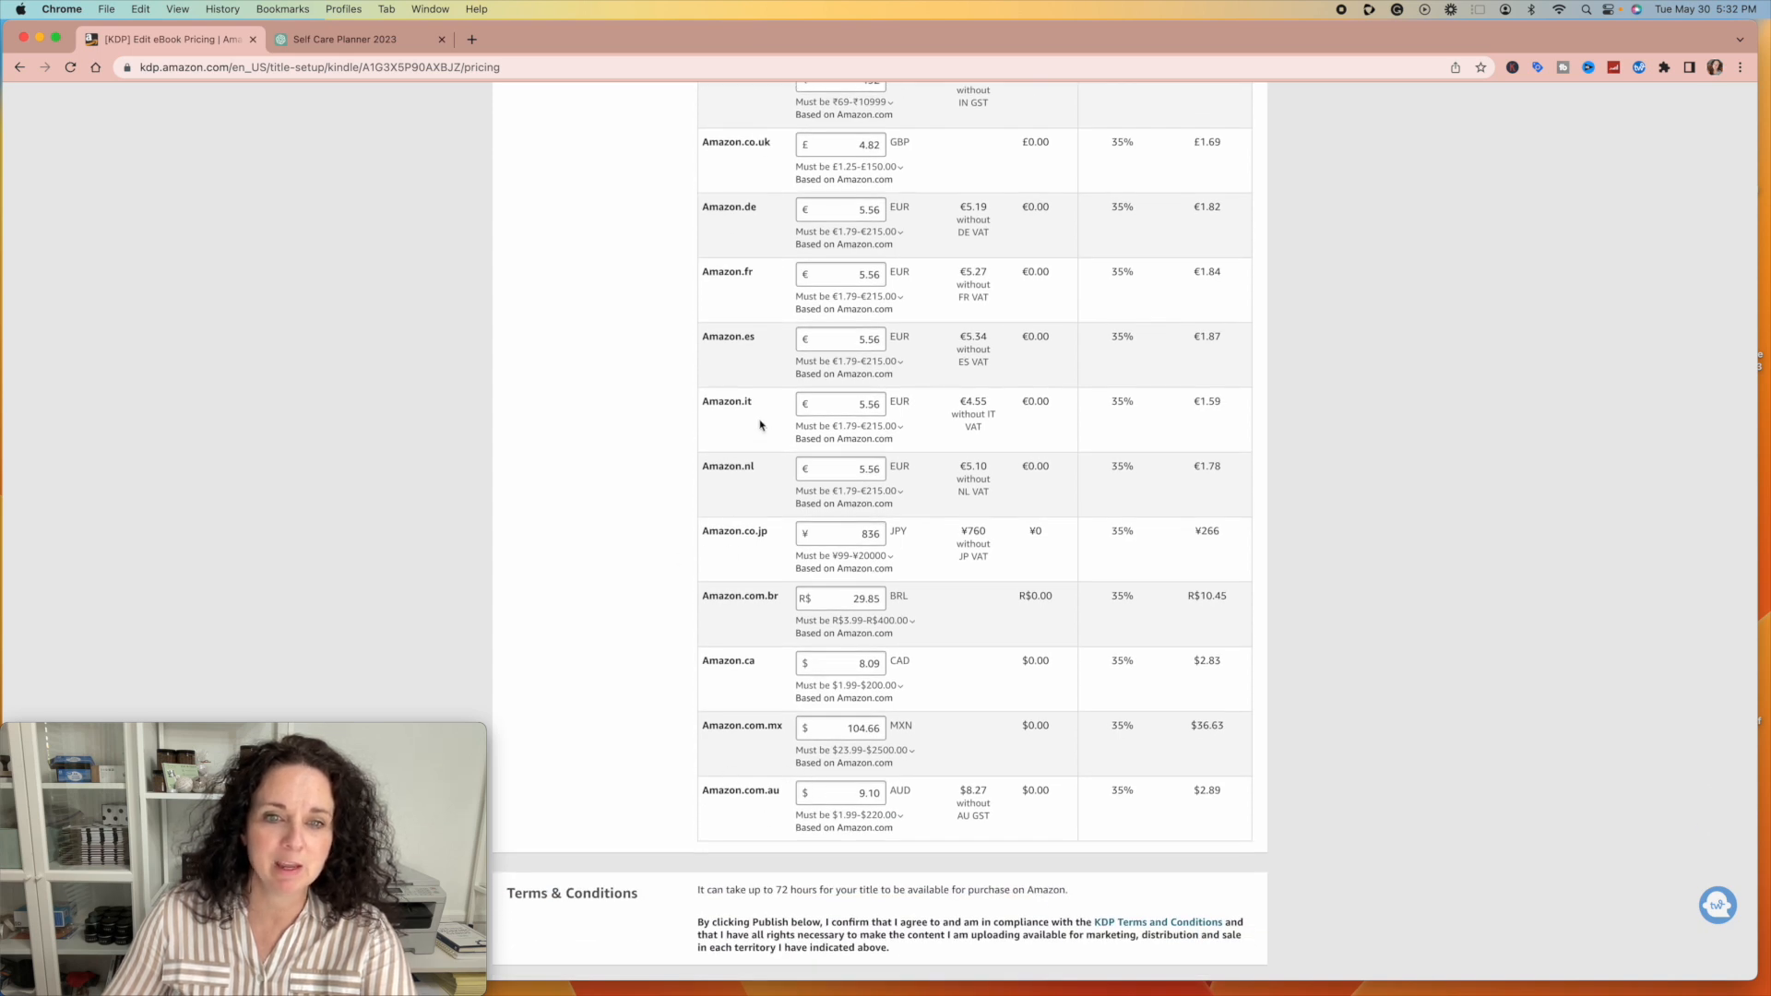
pyautogui.scroll(1, 835, 332)
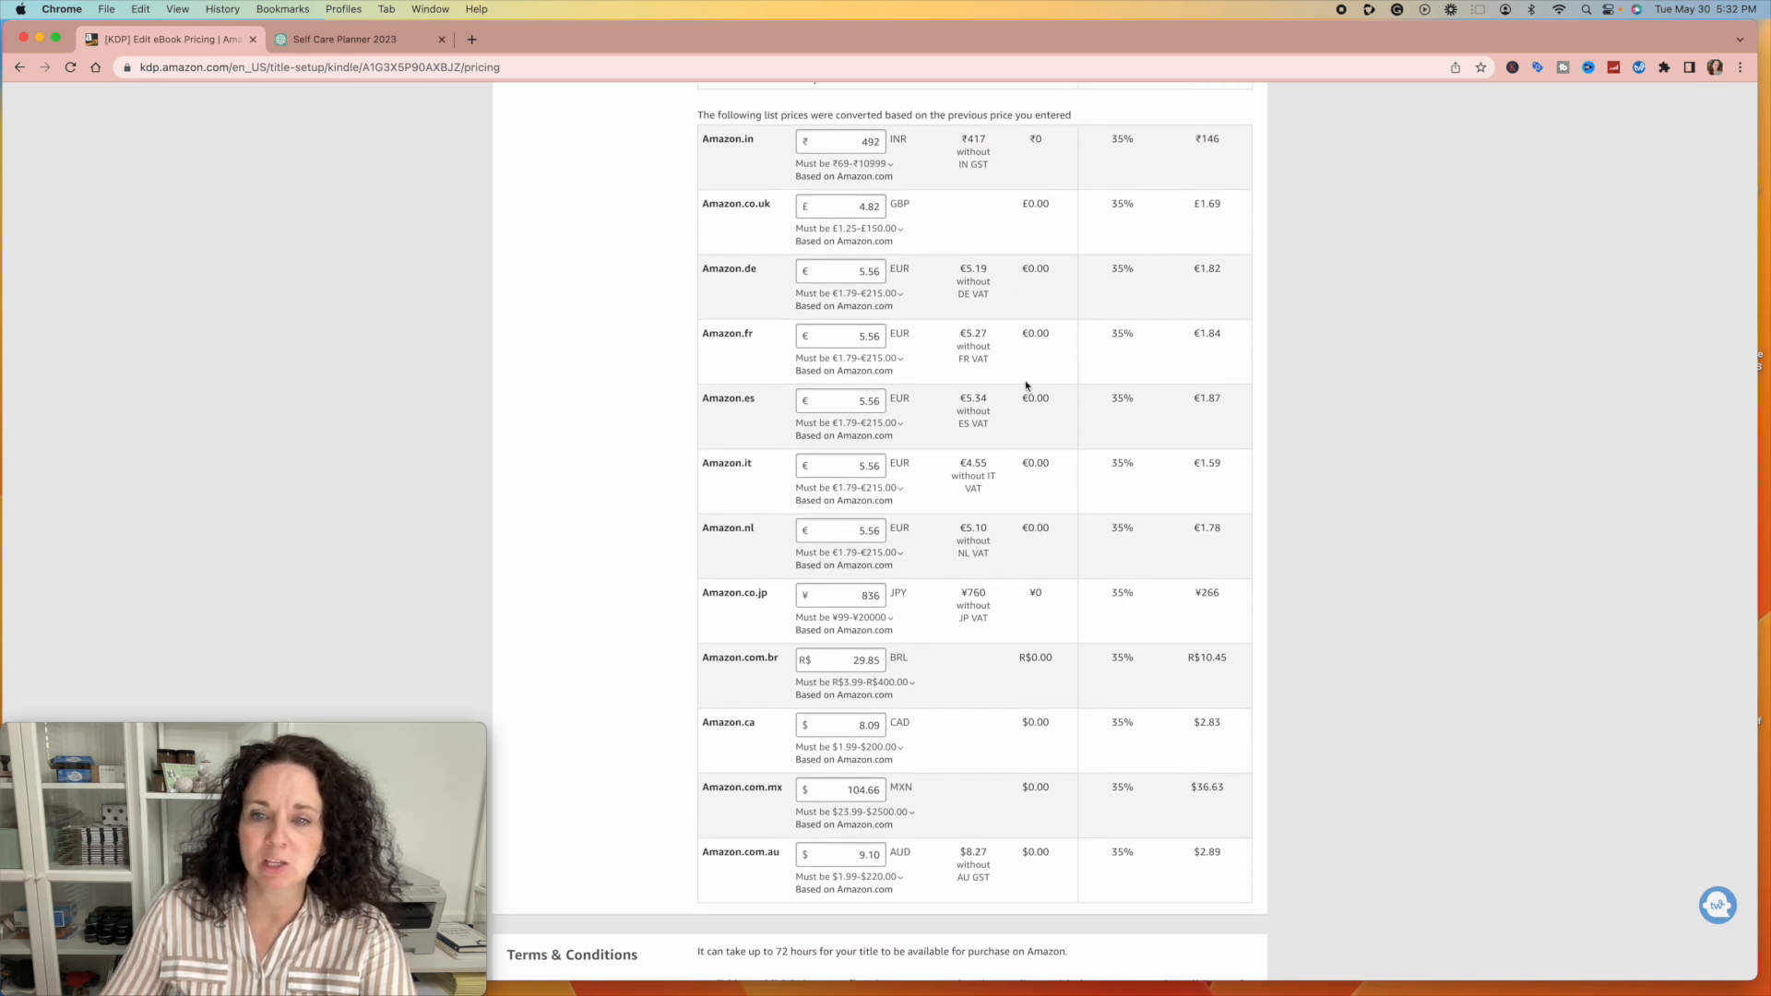
pyautogui.scroll(1, 1086, 268)
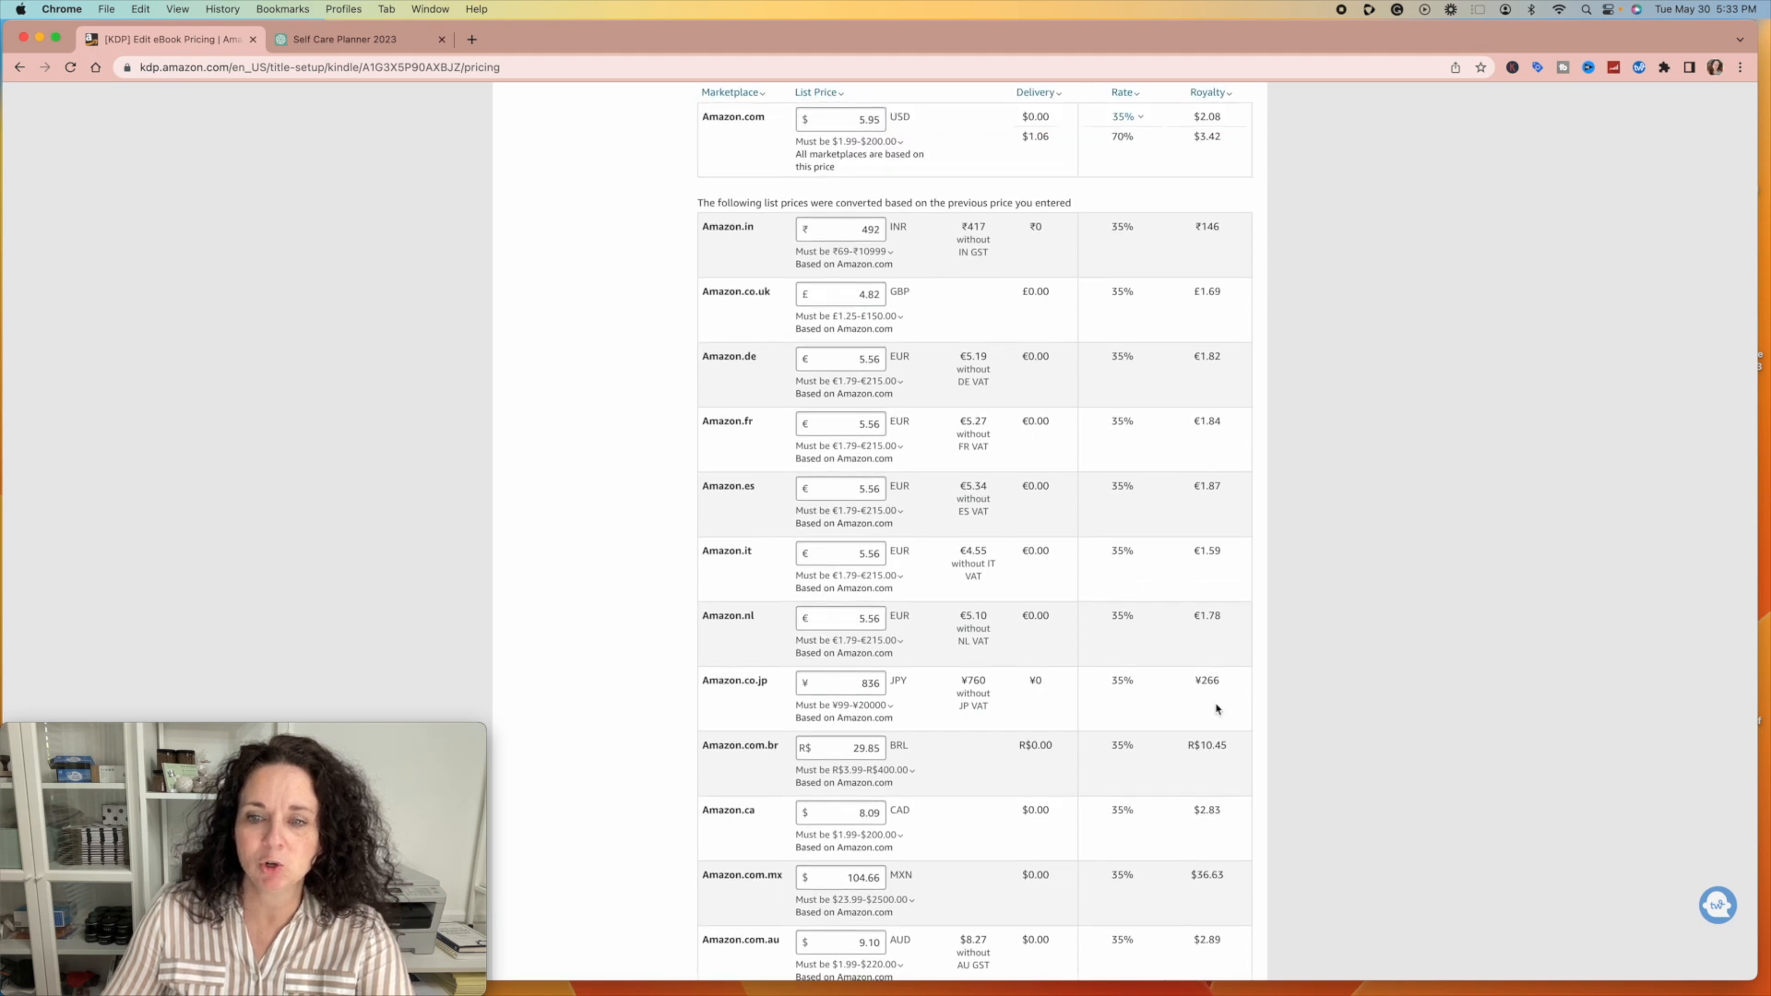
pyautogui.scroll(-1, 1216, 707)
pyautogui.scroll(2, 1182, 630)
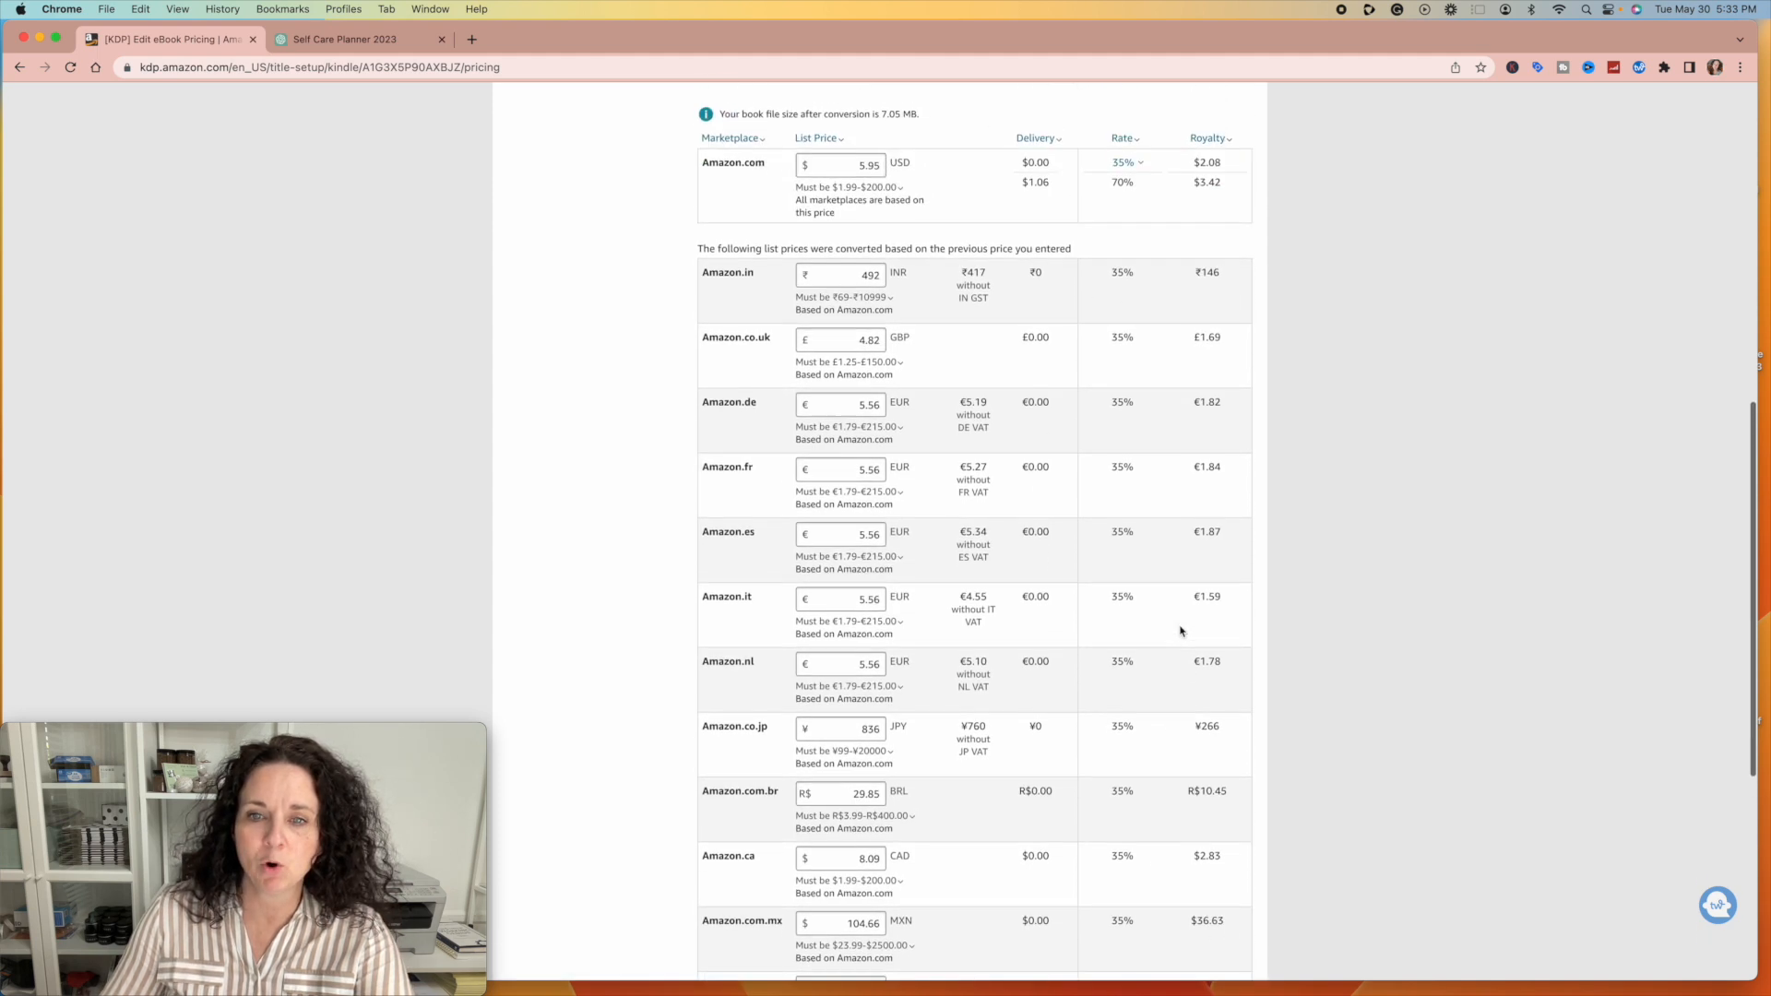
pyautogui.scroll(-6, 1085, 503)
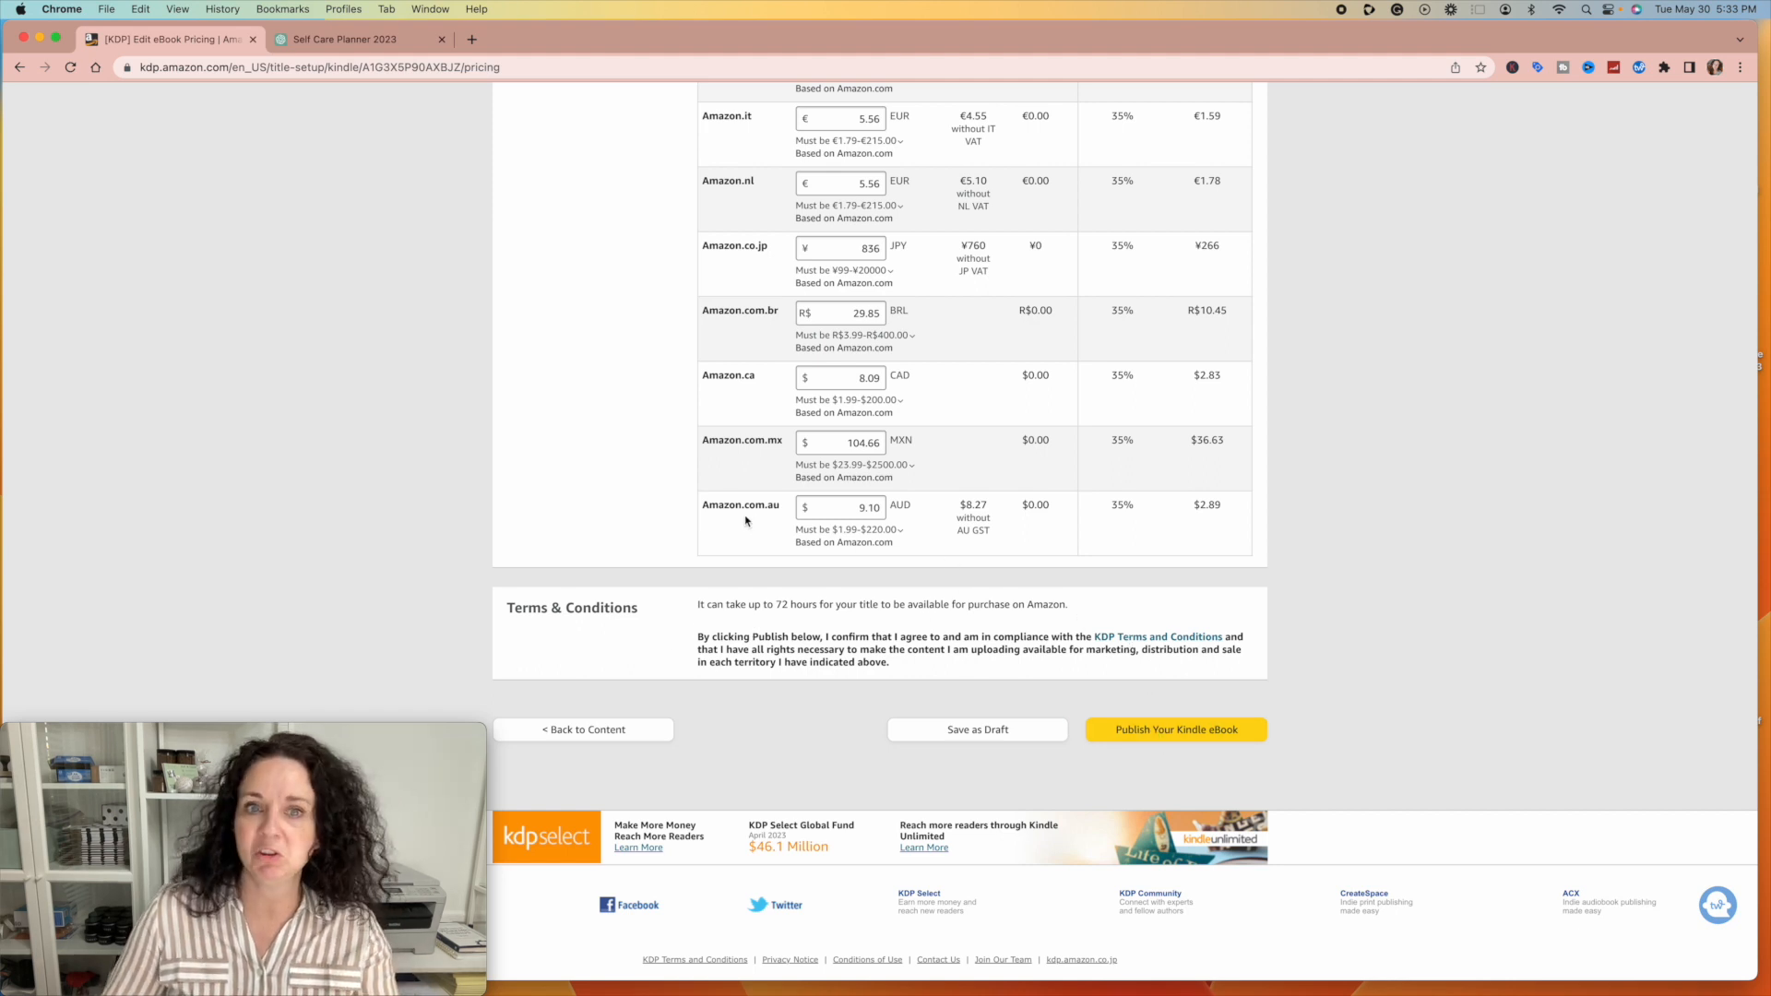
# Step: Leave the eBook pricing page for the Bookshelf, saving the pricing changes
pyautogui.scroll(15, 723, 458)
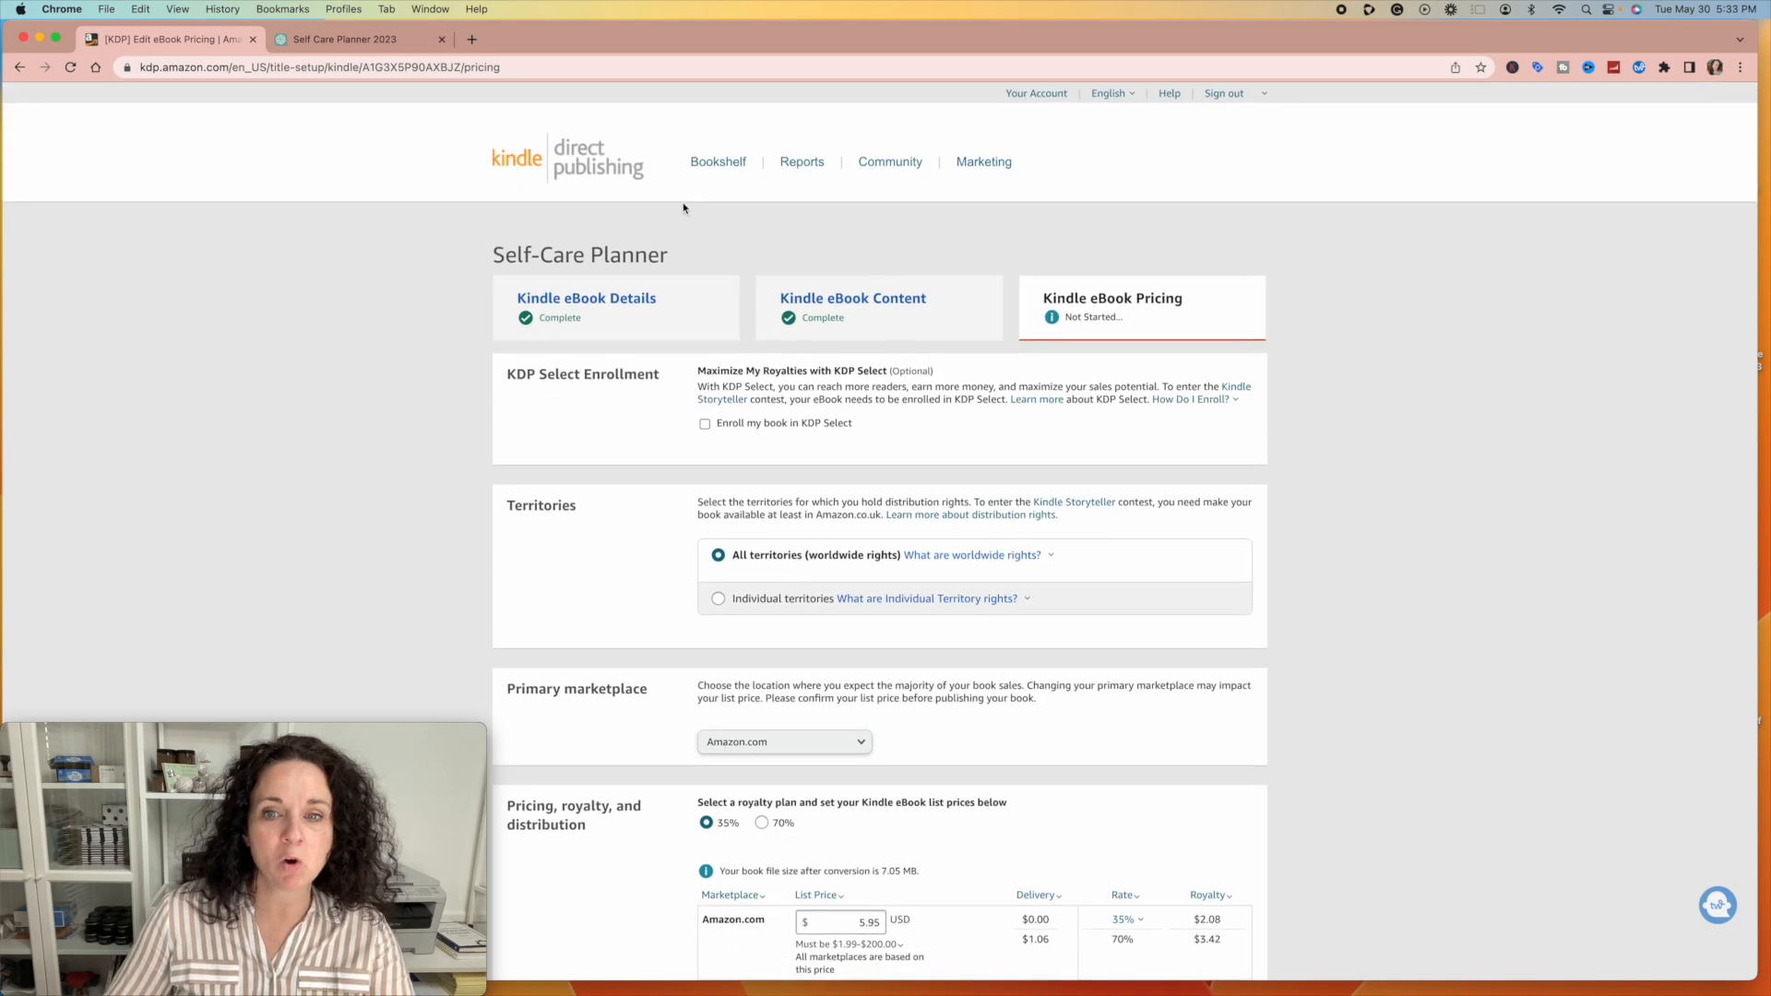
pyautogui.click(715, 164)
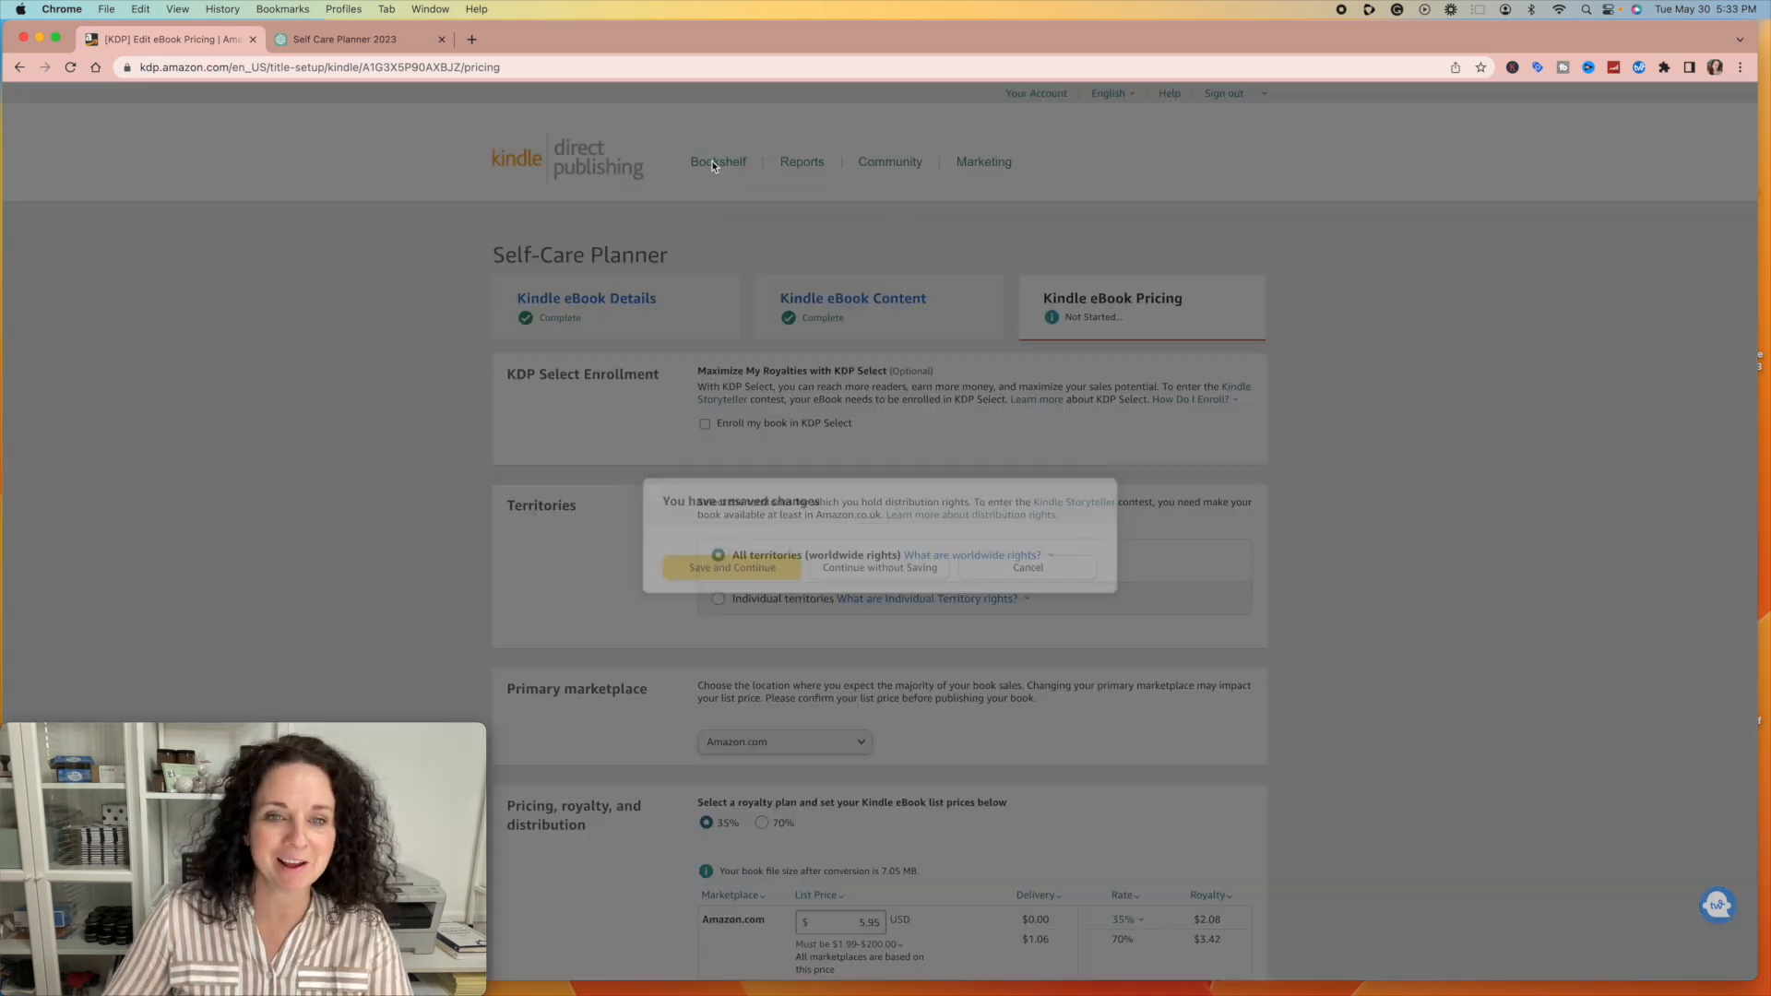
pyautogui.click(753, 566)
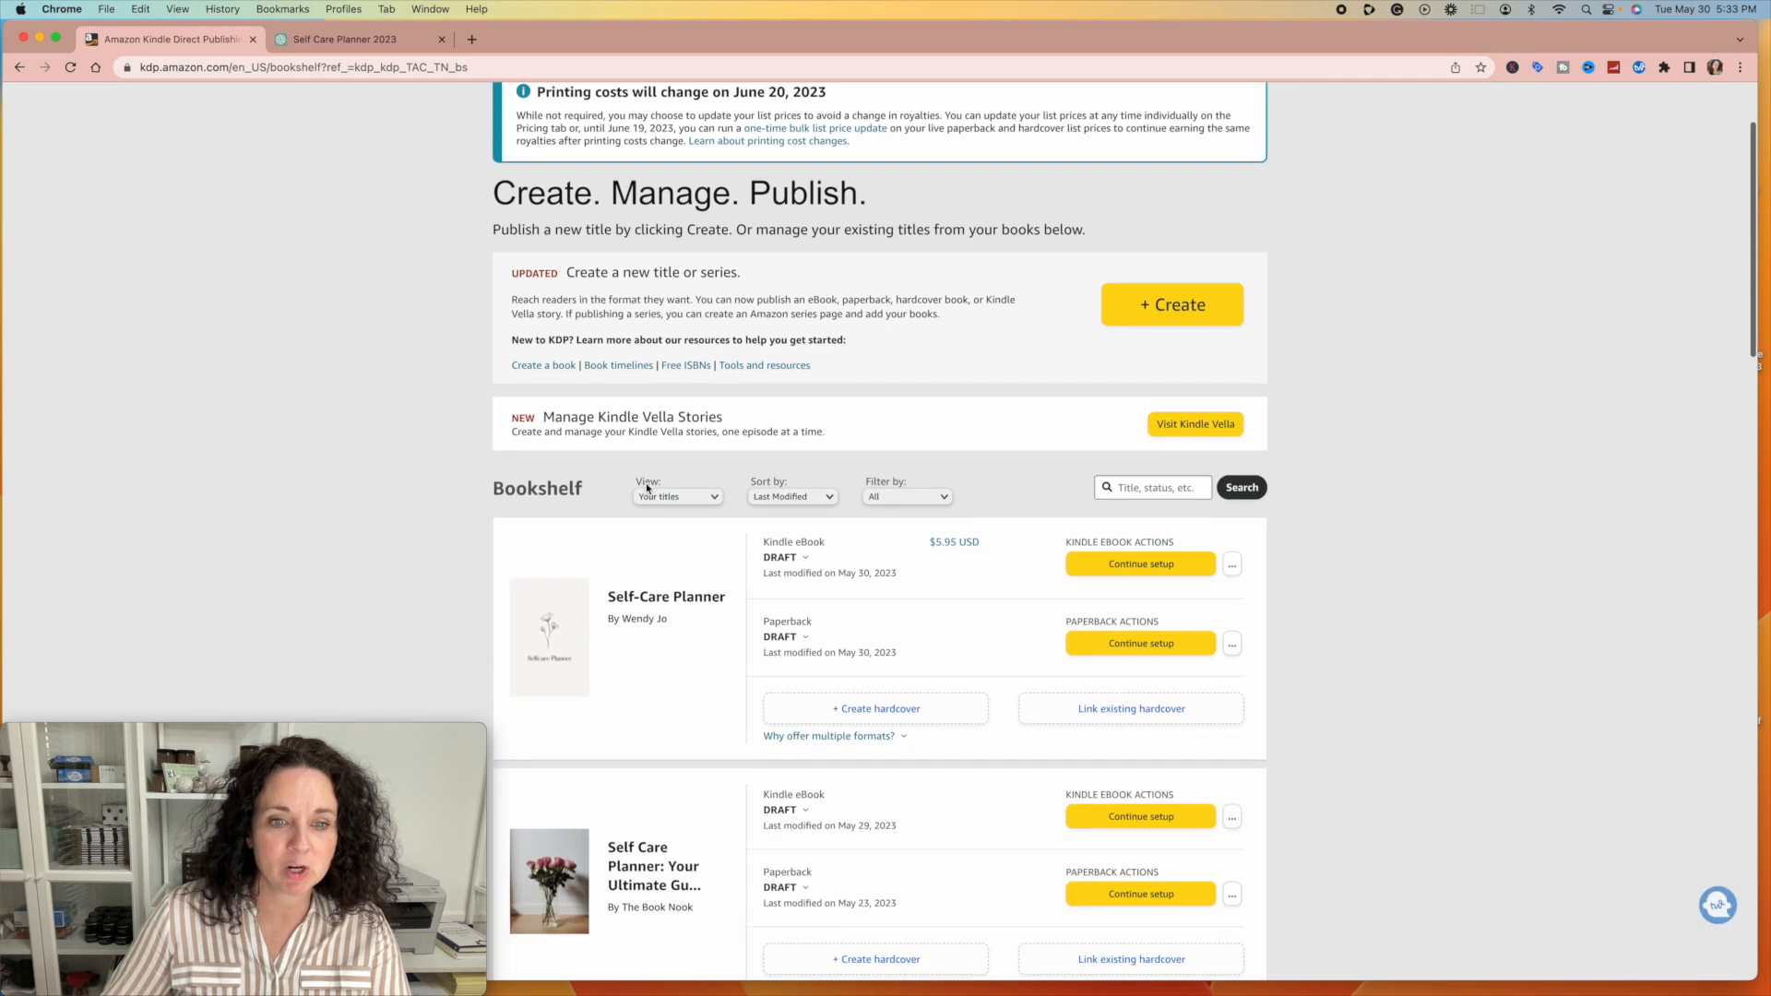
# Step: Continue the setup of the Self-Care Planner paperback and proceed past its details to the Paperback Content page
pyautogui.scroll(-3, 645, 488)
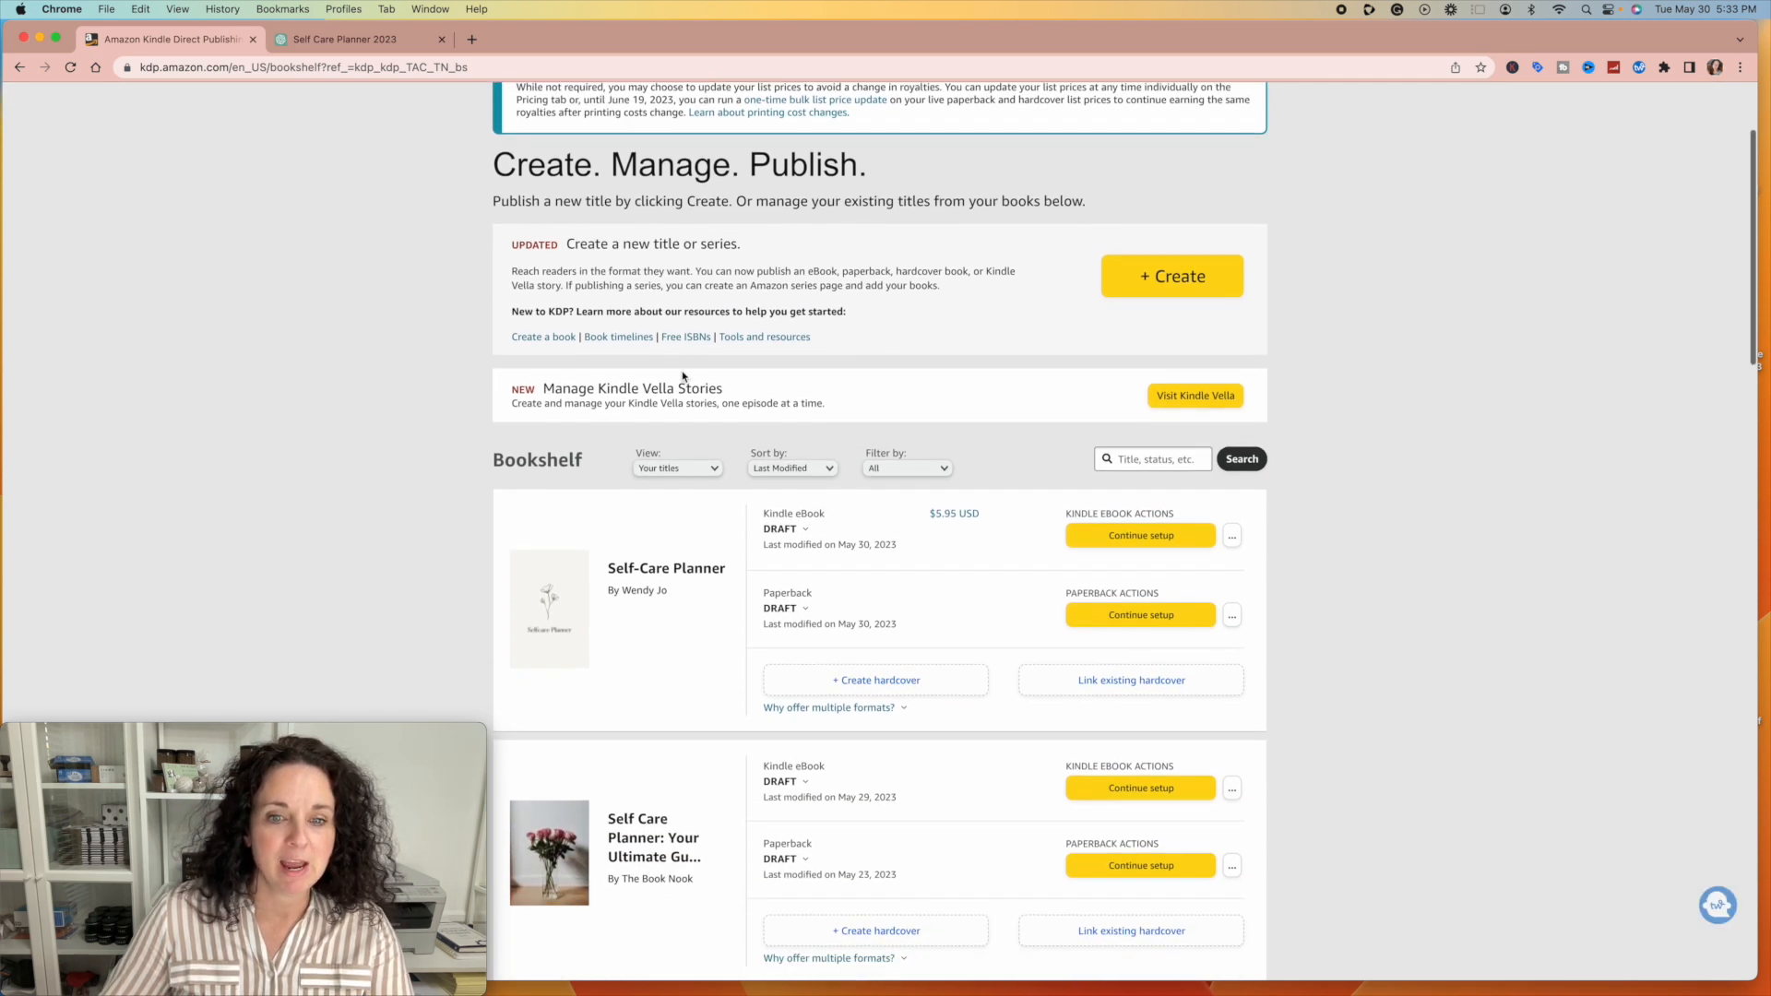
pyautogui.scroll(-5, 693, 374)
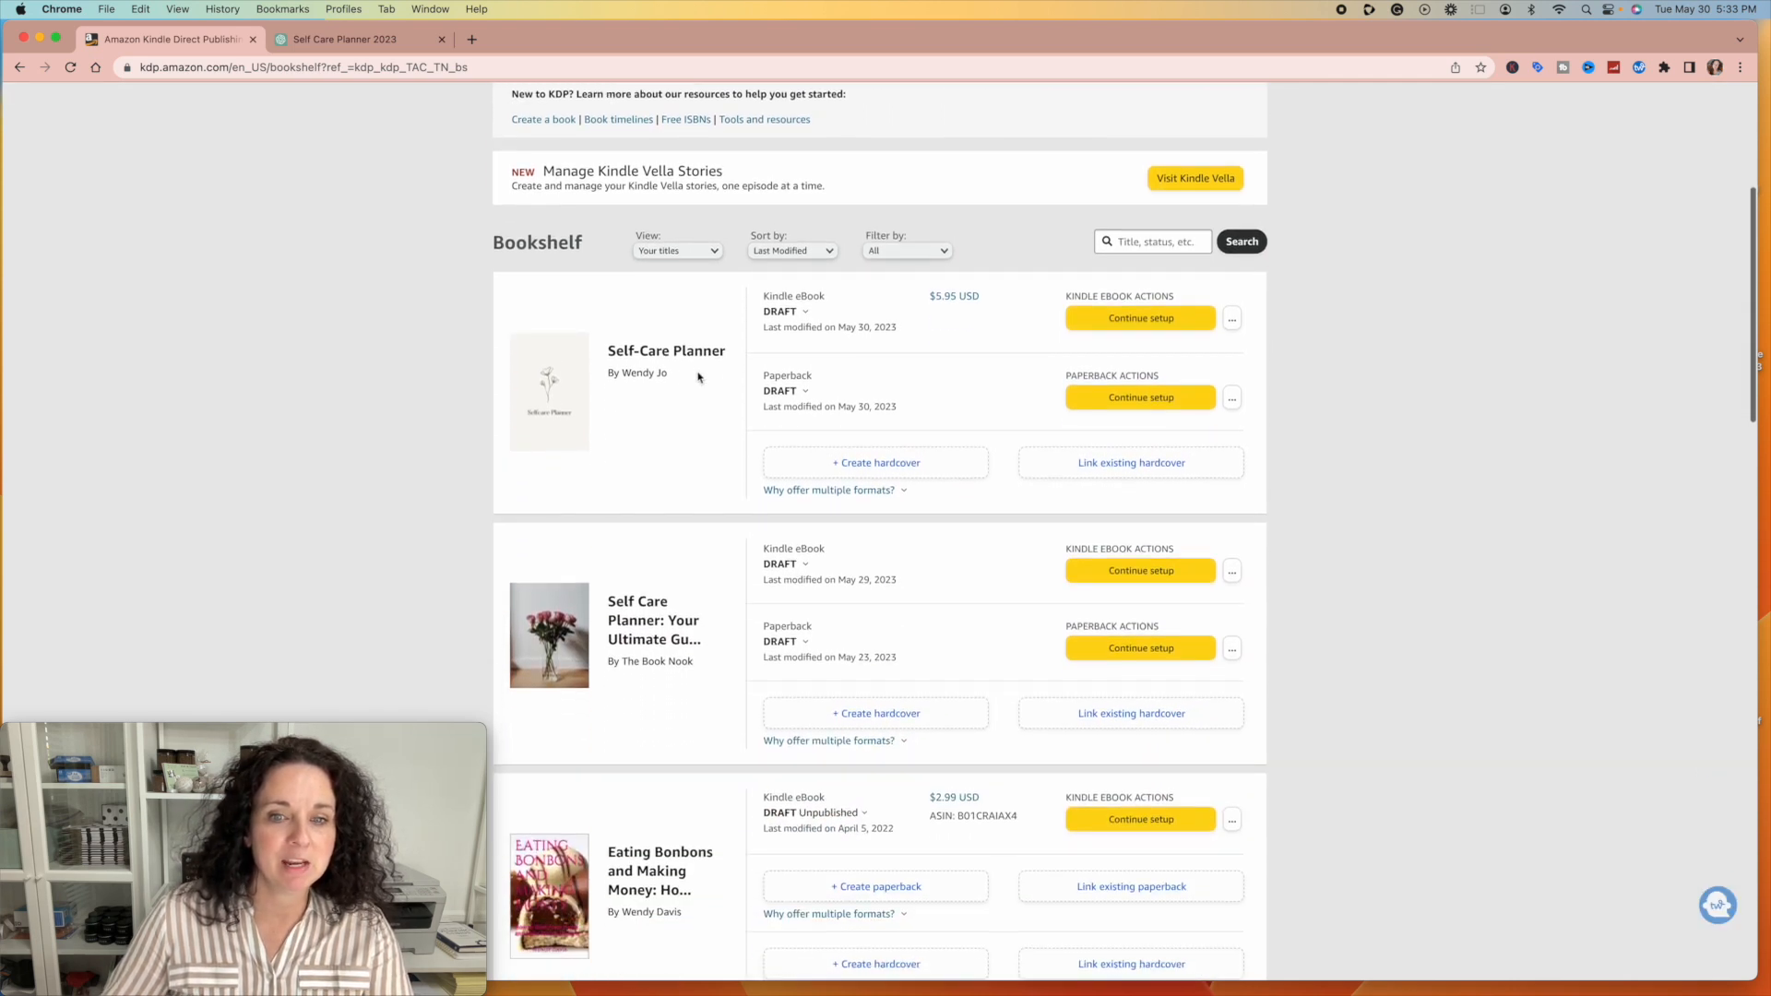
pyautogui.click(1144, 402)
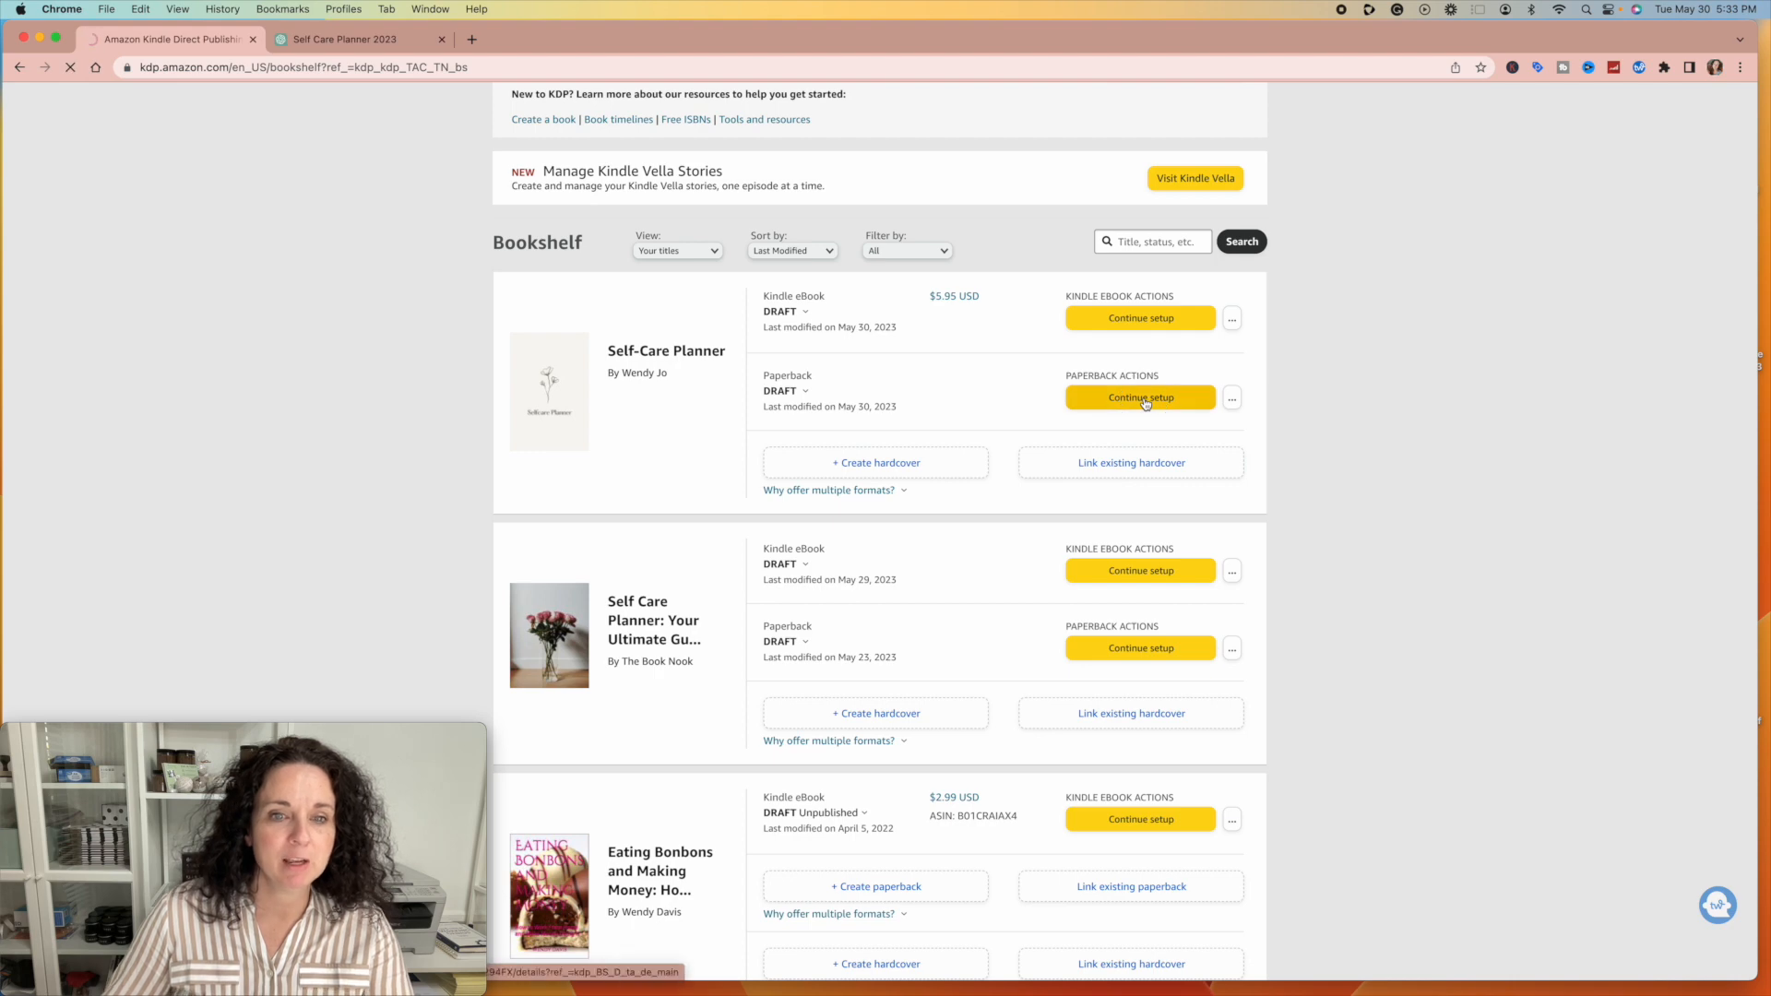
pyautogui.scroll(-4, 645, 442)
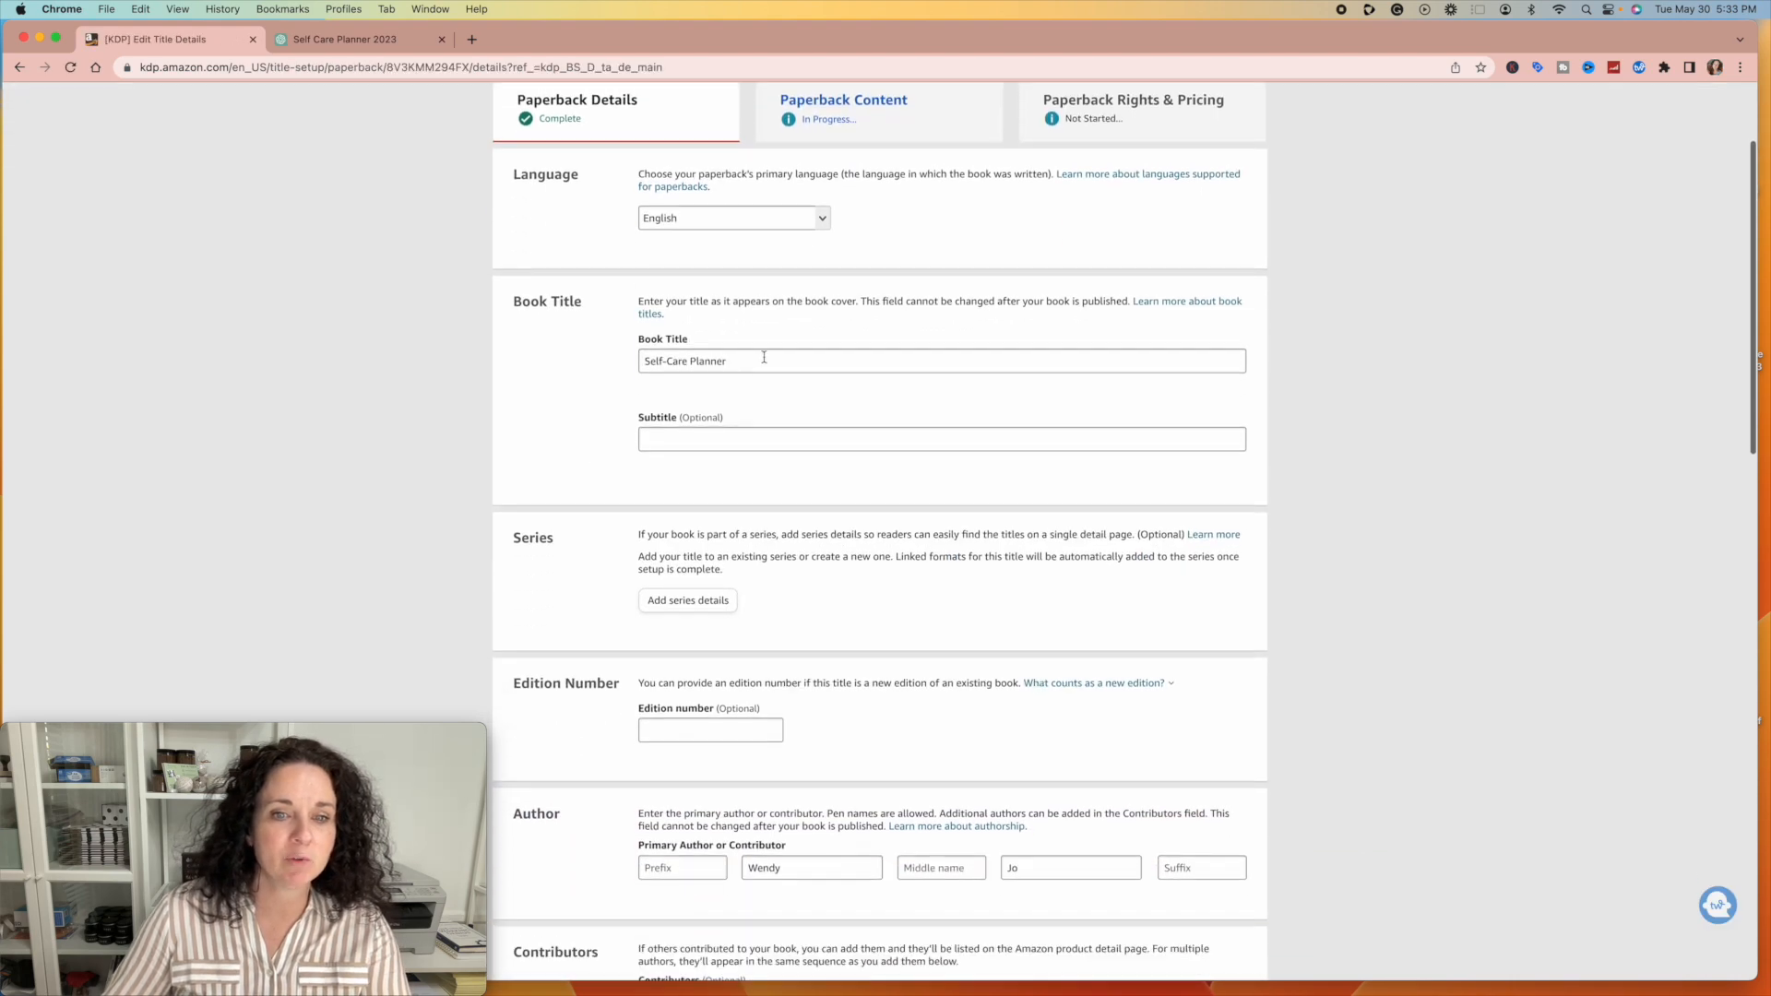
pyautogui.scroll(-5, 881, 415)
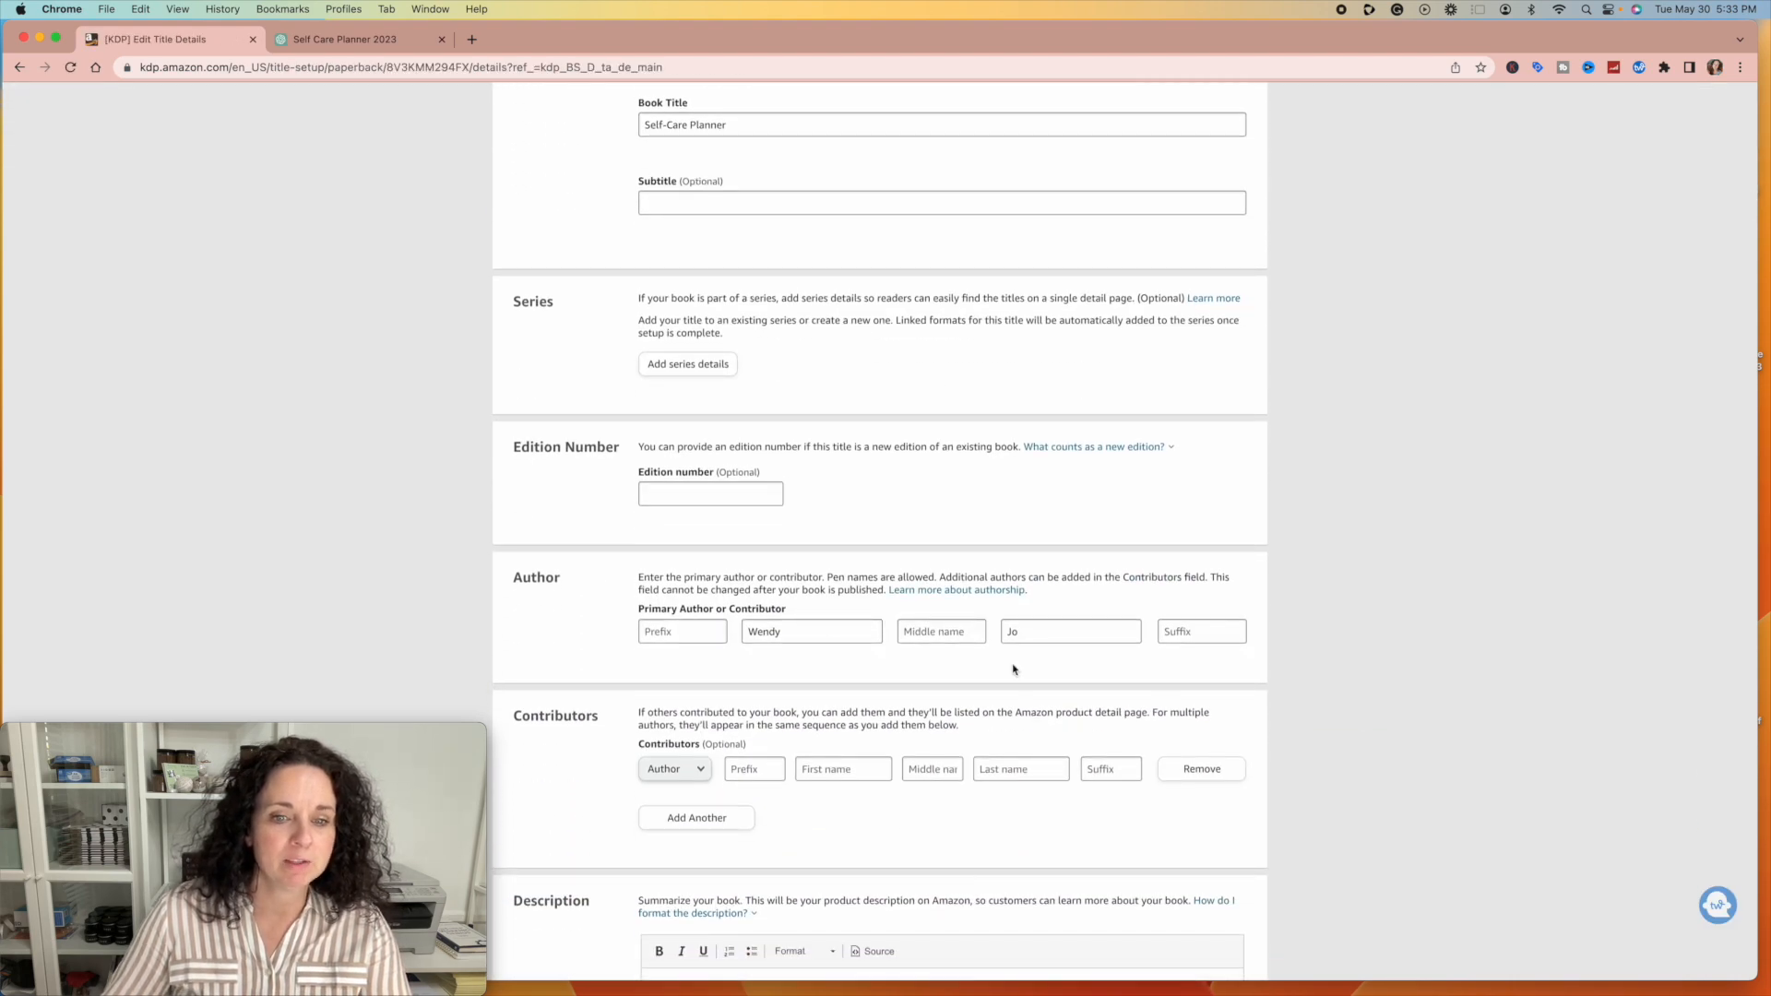
pyautogui.scroll(-18, 833, 756)
pyautogui.scroll(-6, 908, 587)
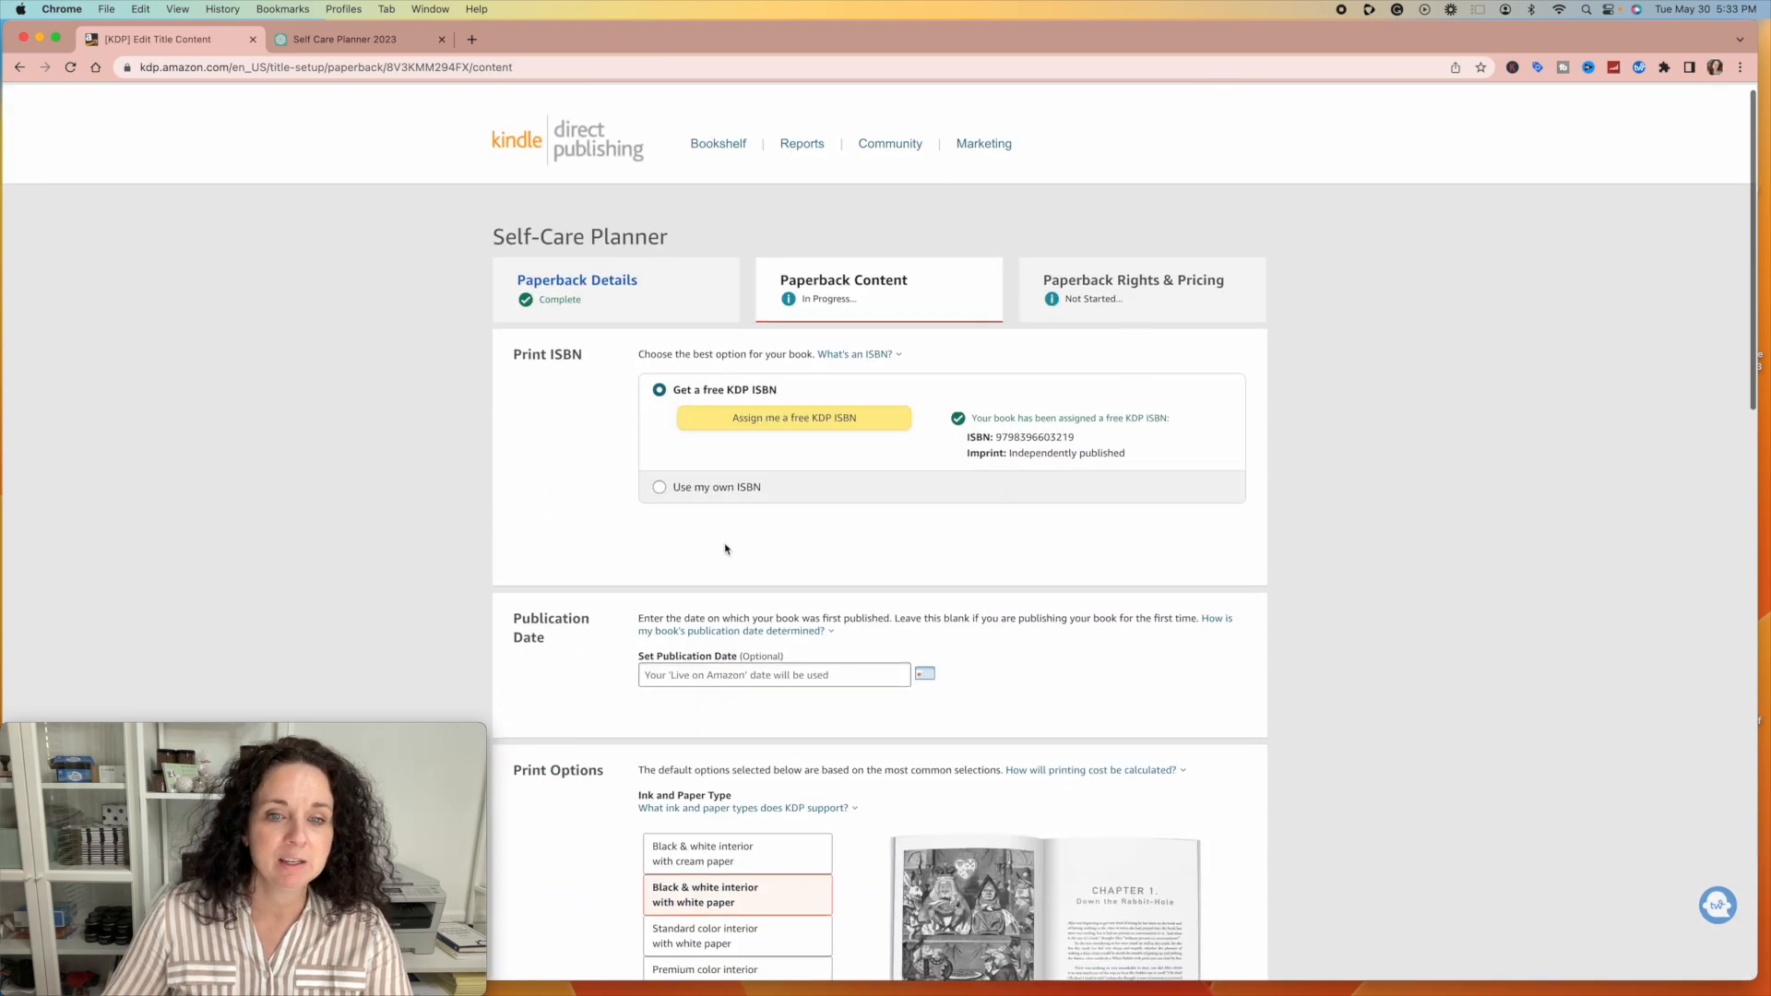
# Step: Set the paperback's ink and paper type to black & white interior with cream paper
pyautogui.scroll(-1, 738, 516)
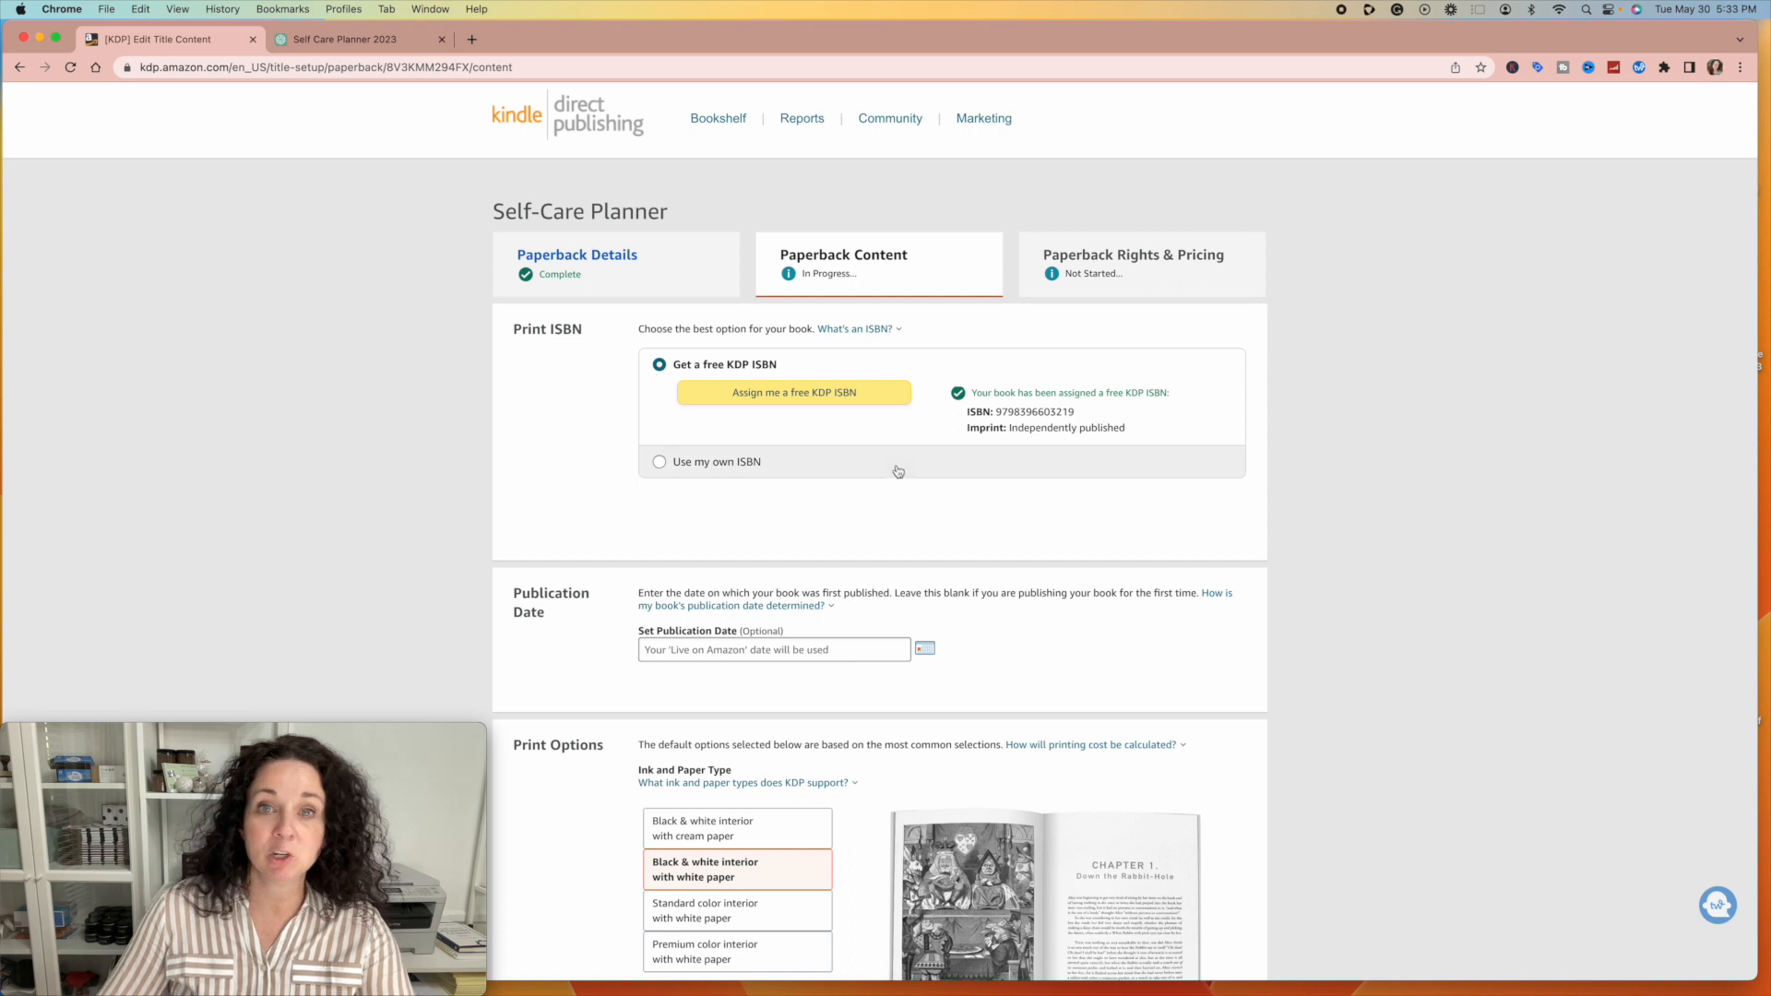
pyautogui.scroll(-3, 945, 502)
pyautogui.scroll(-5, 942, 503)
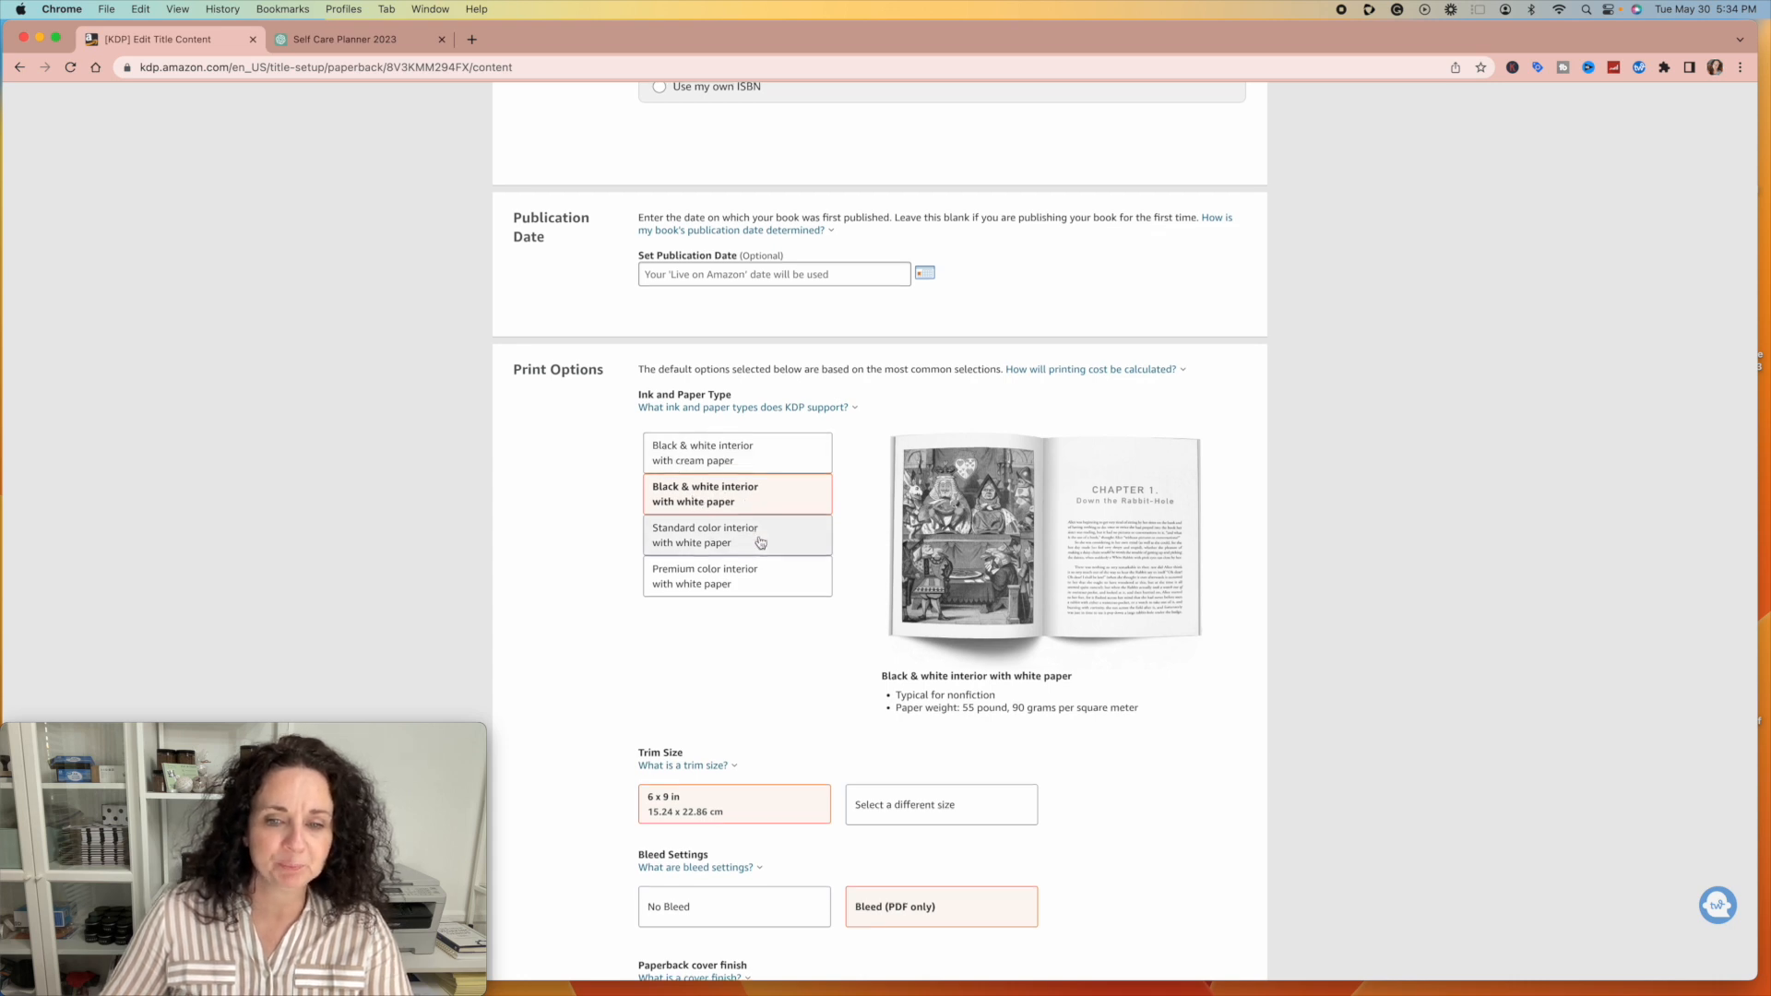
pyautogui.scroll(-3, 742, 517)
pyautogui.click(731, 311)
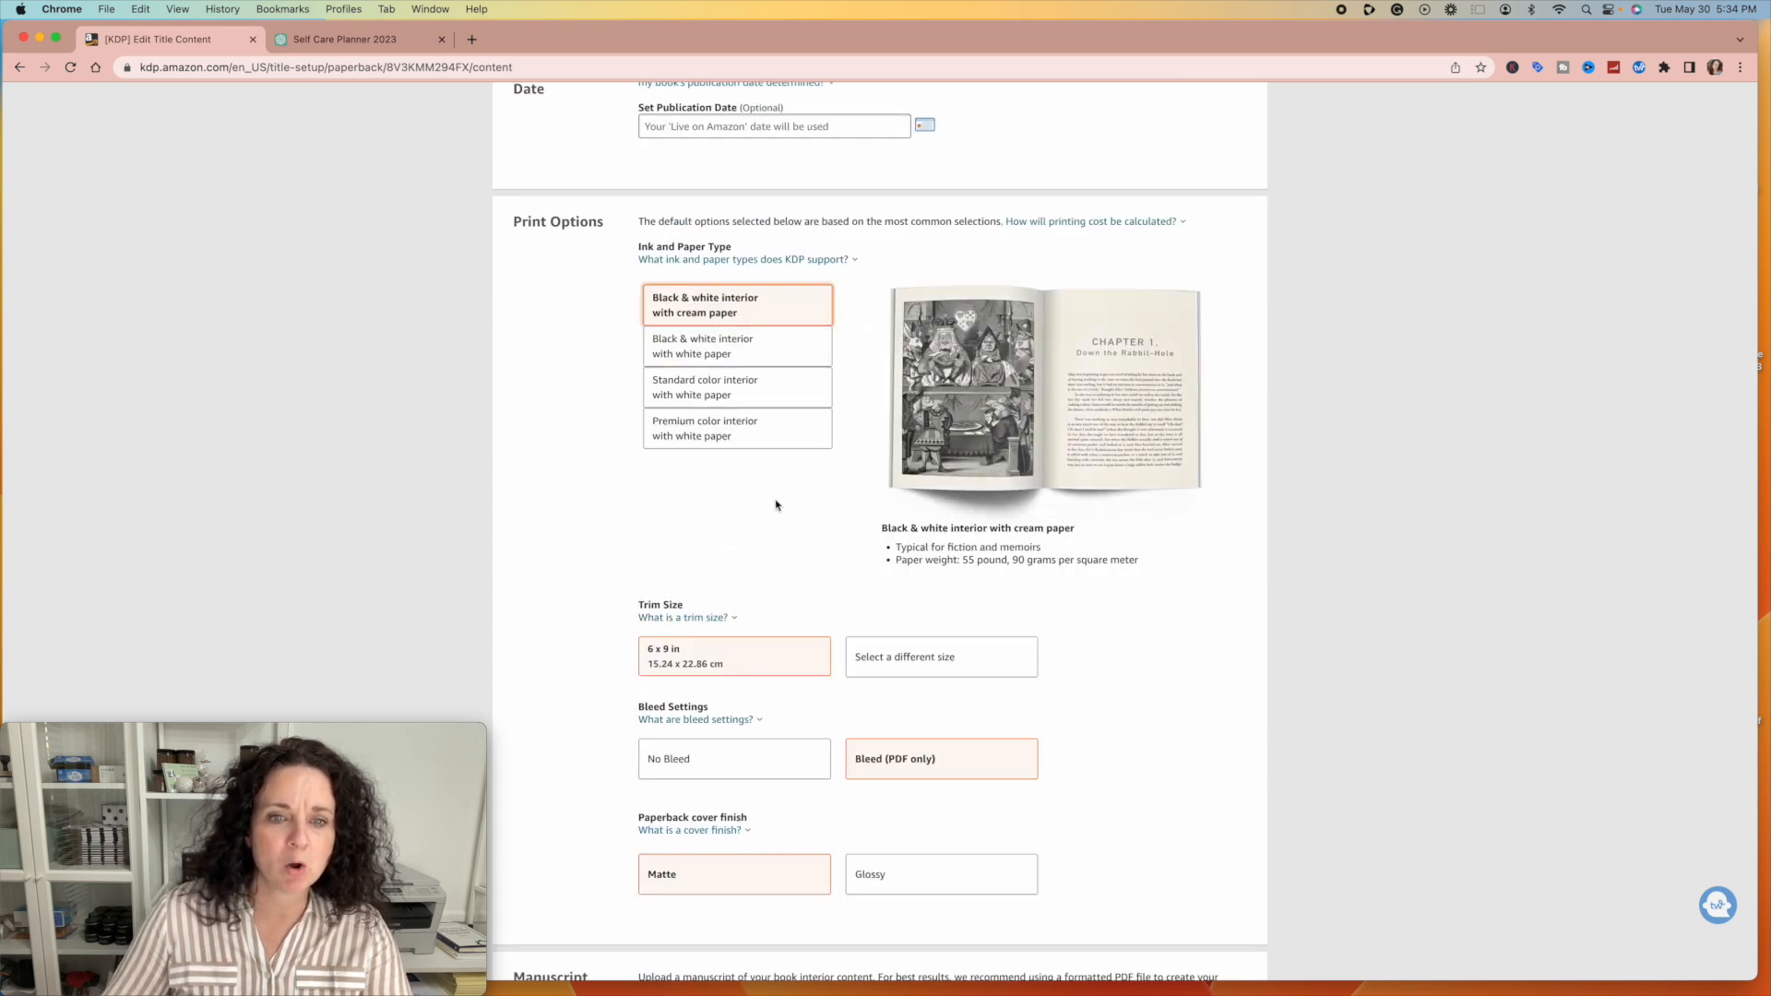
# Step: Change the paperback's trim size to 8.5 x 11 in
pyautogui.scroll(-2, 775, 503)
pyautogui.scroll(-1, 775, 504)
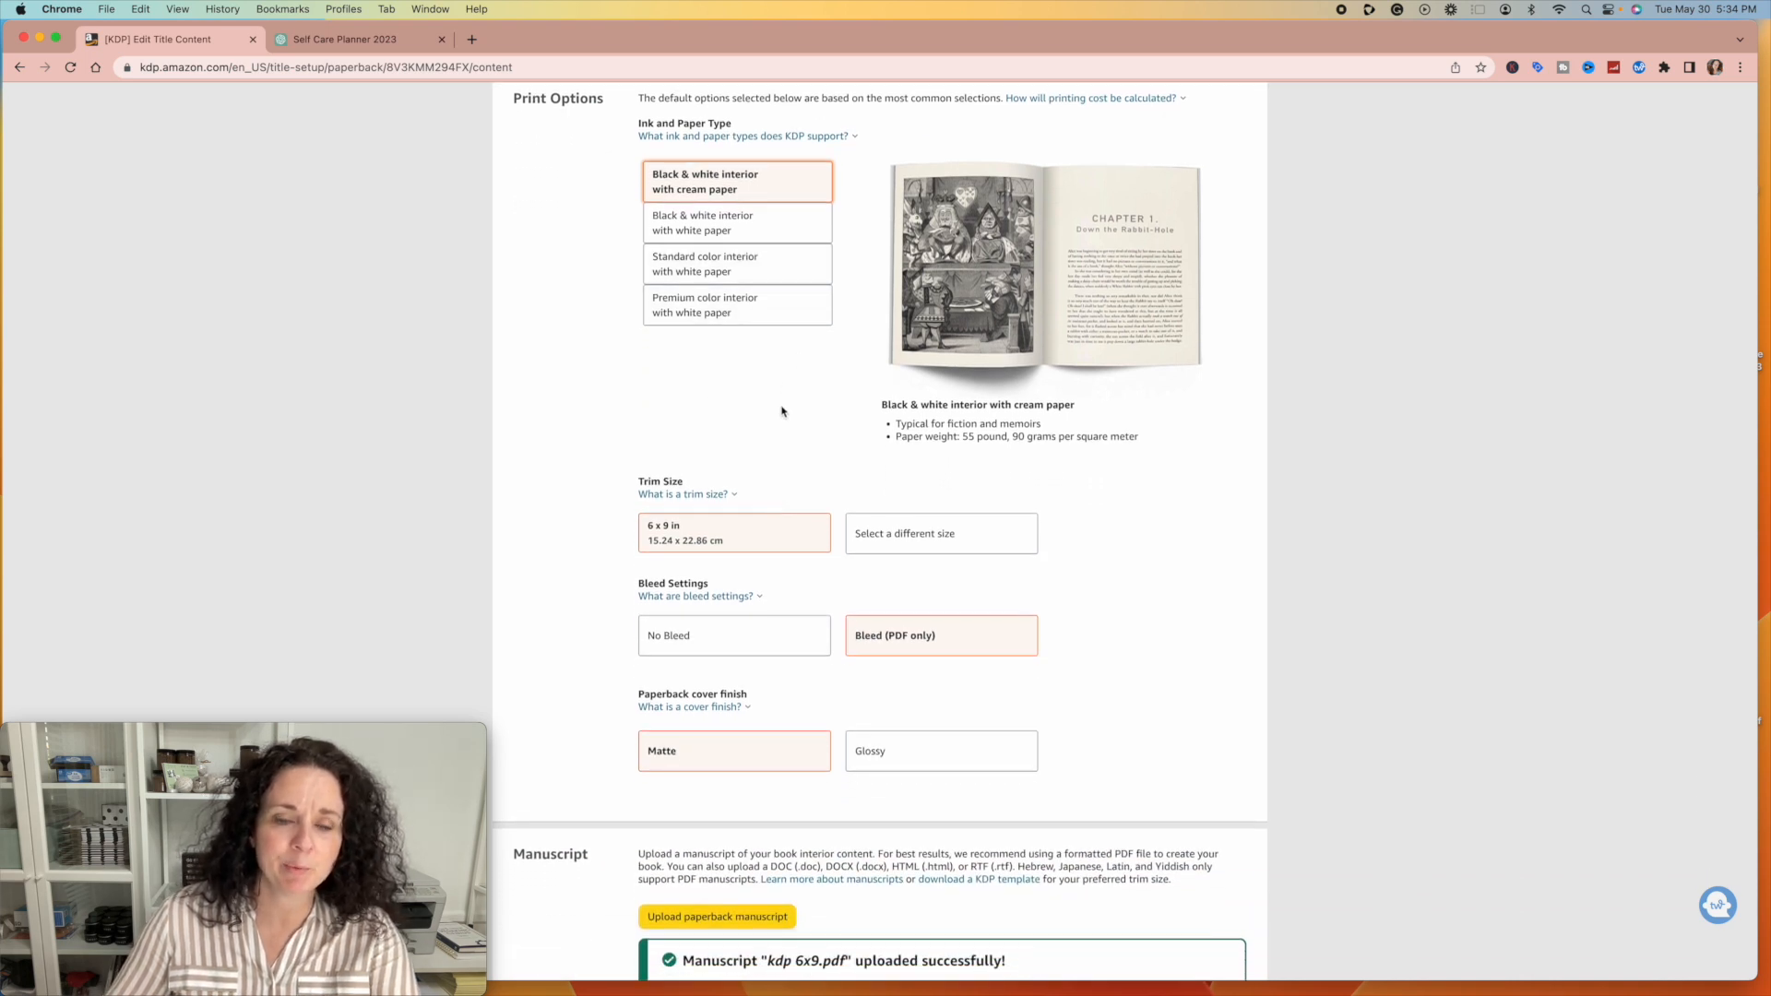
pyautogui.scroll(-4, 784, 415)
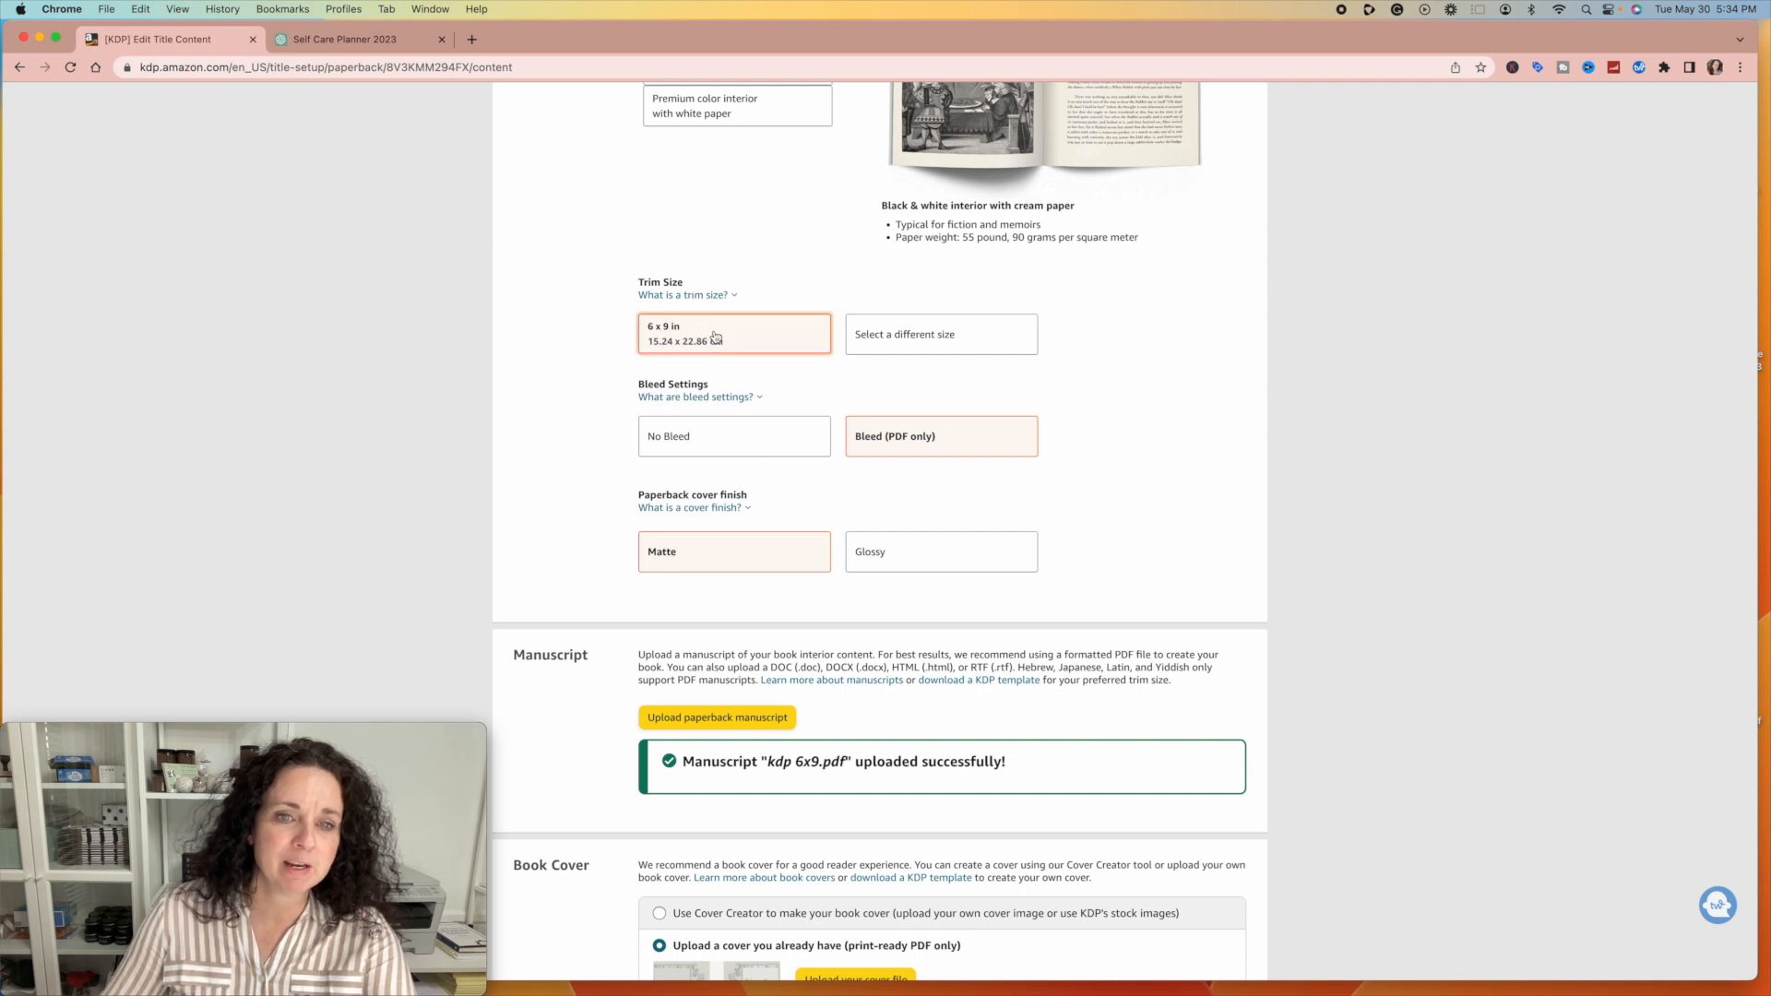
pyautogui.click(862, 334)
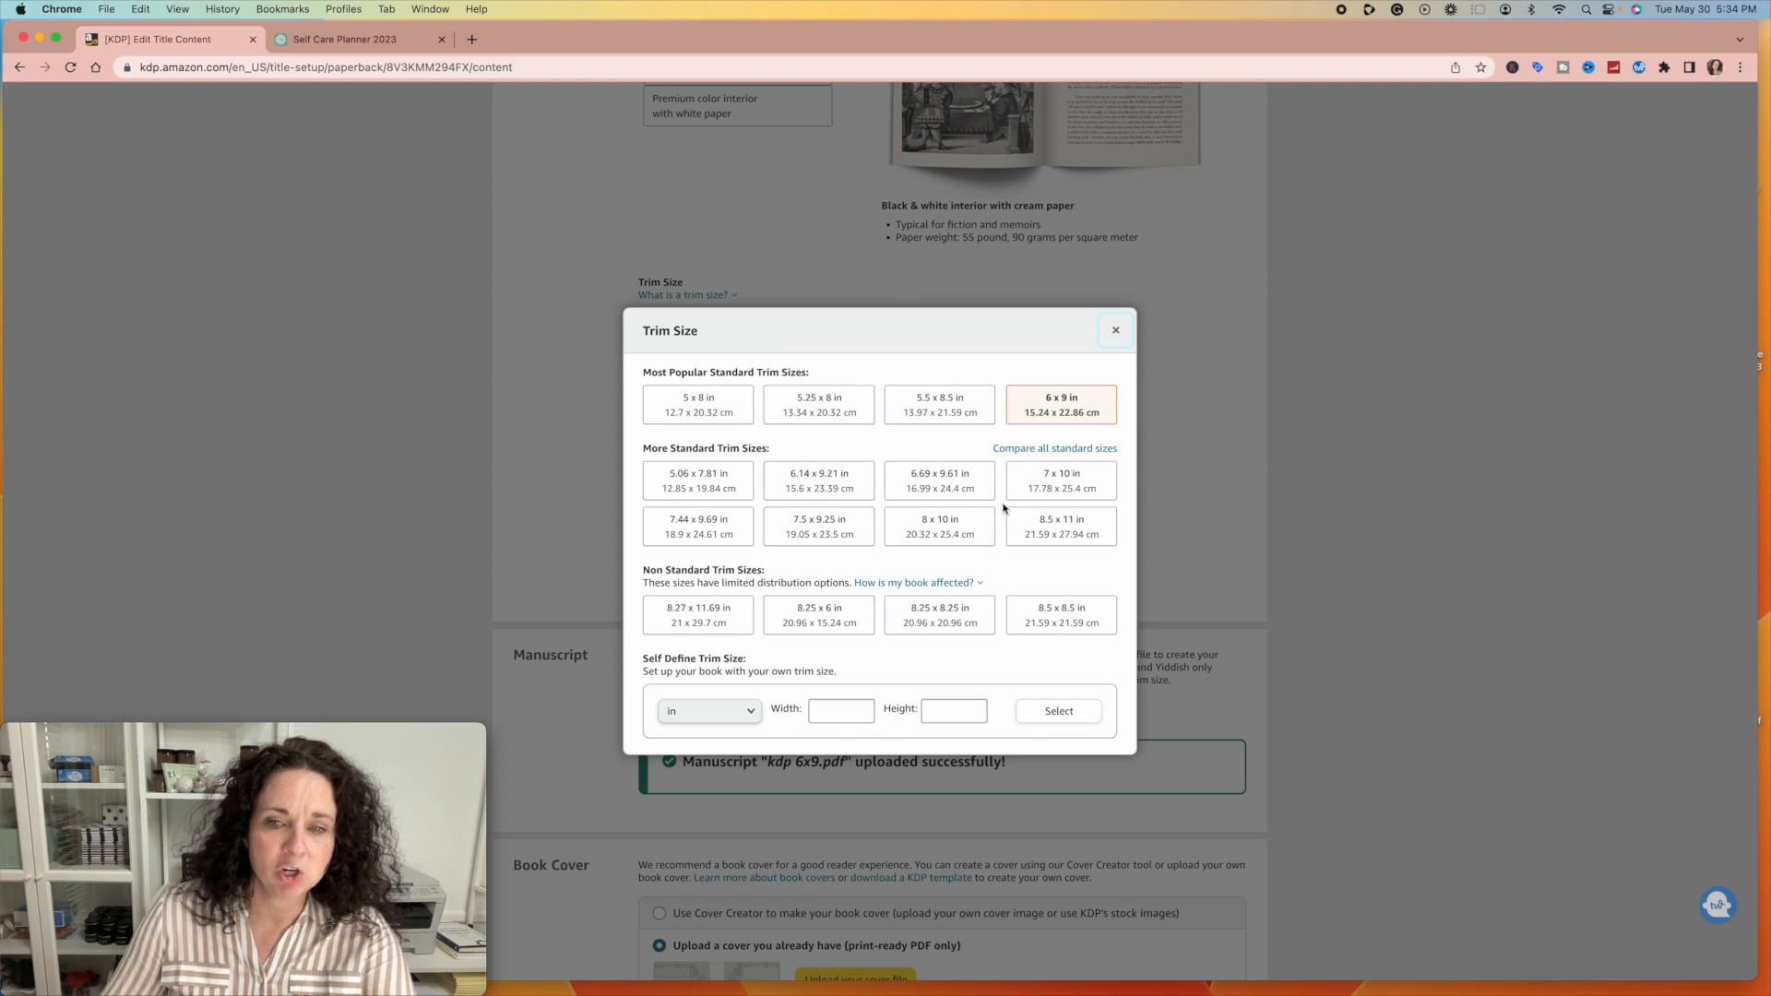
pyautogui.click(1057, 532)
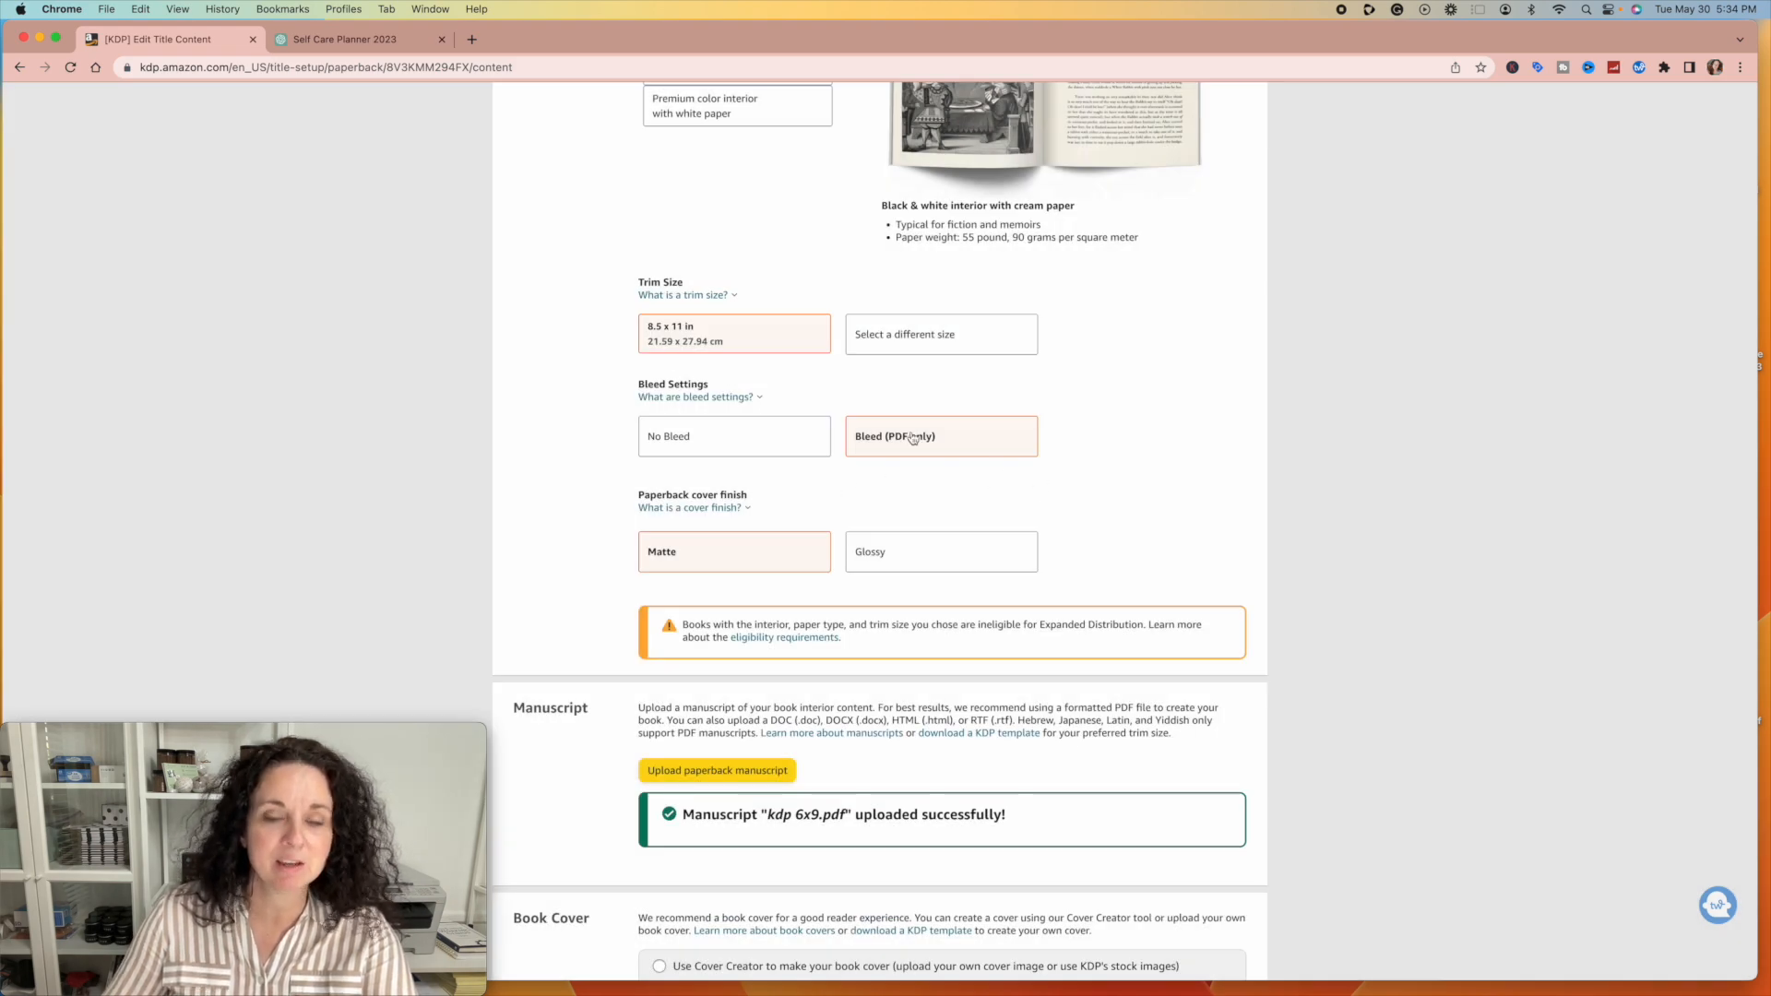
# Step: Set the paperback's trim size back to 6 x 9 in
pyautogui.scroll(-3, 900, 383)
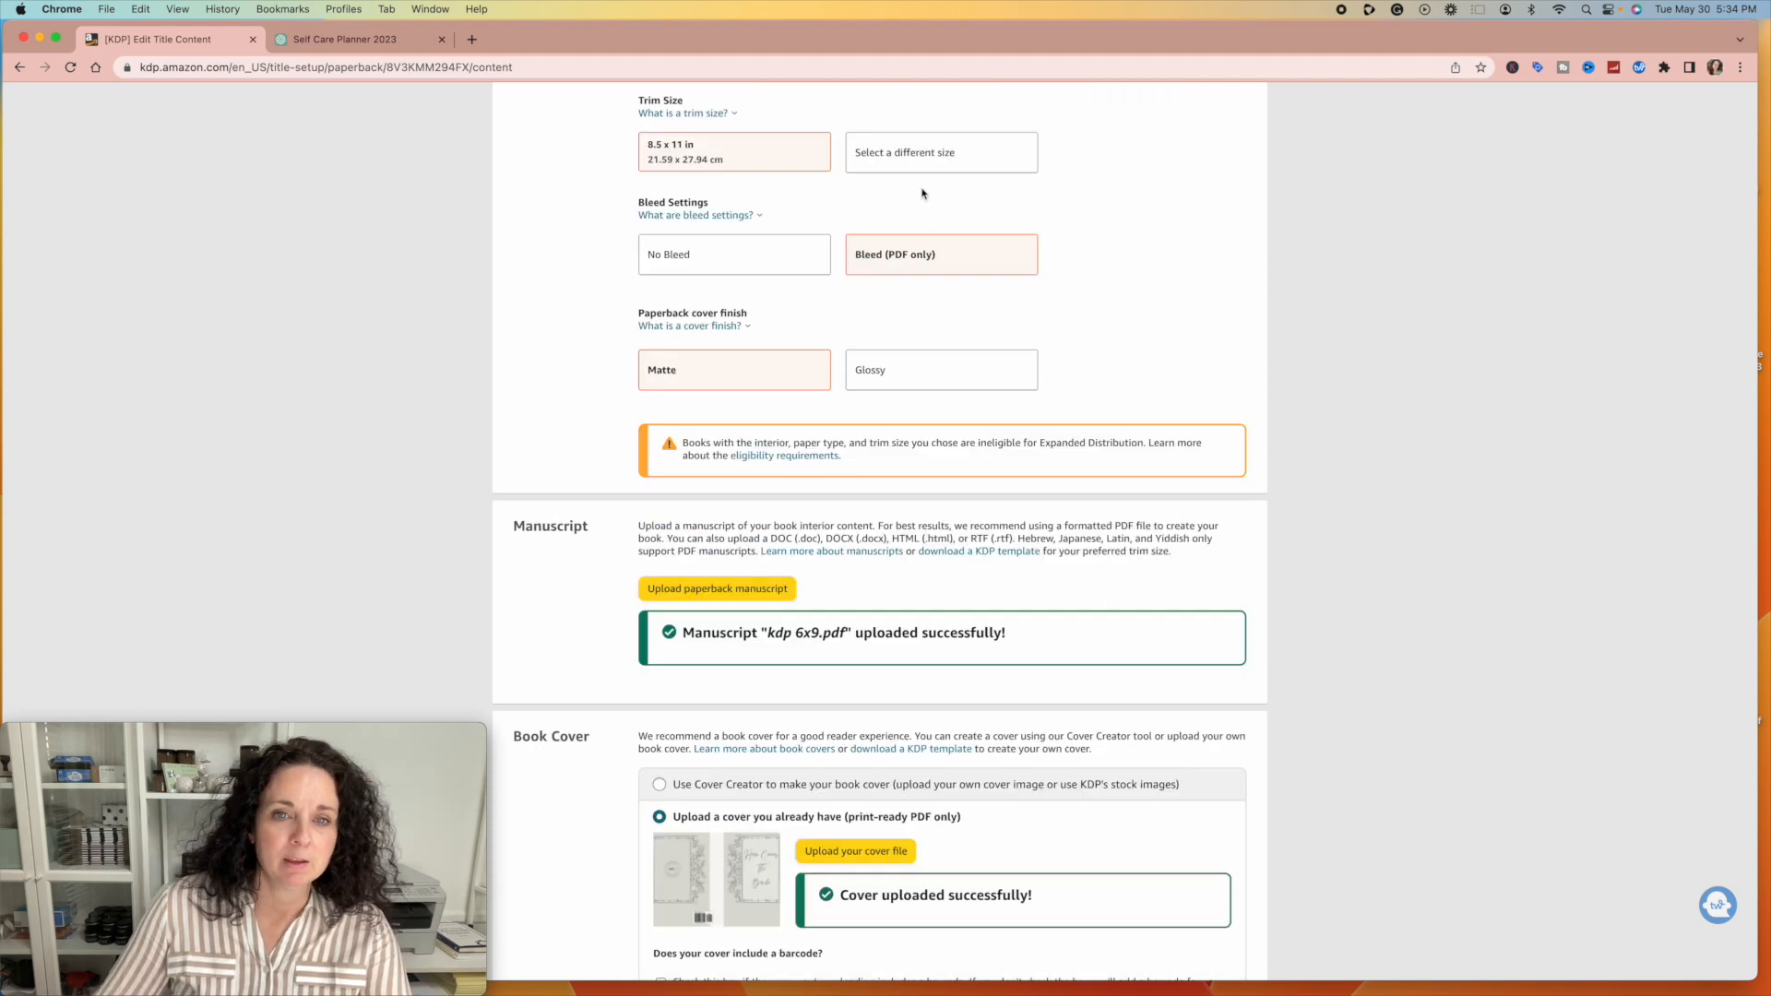
pyautogui.click(897, 147)
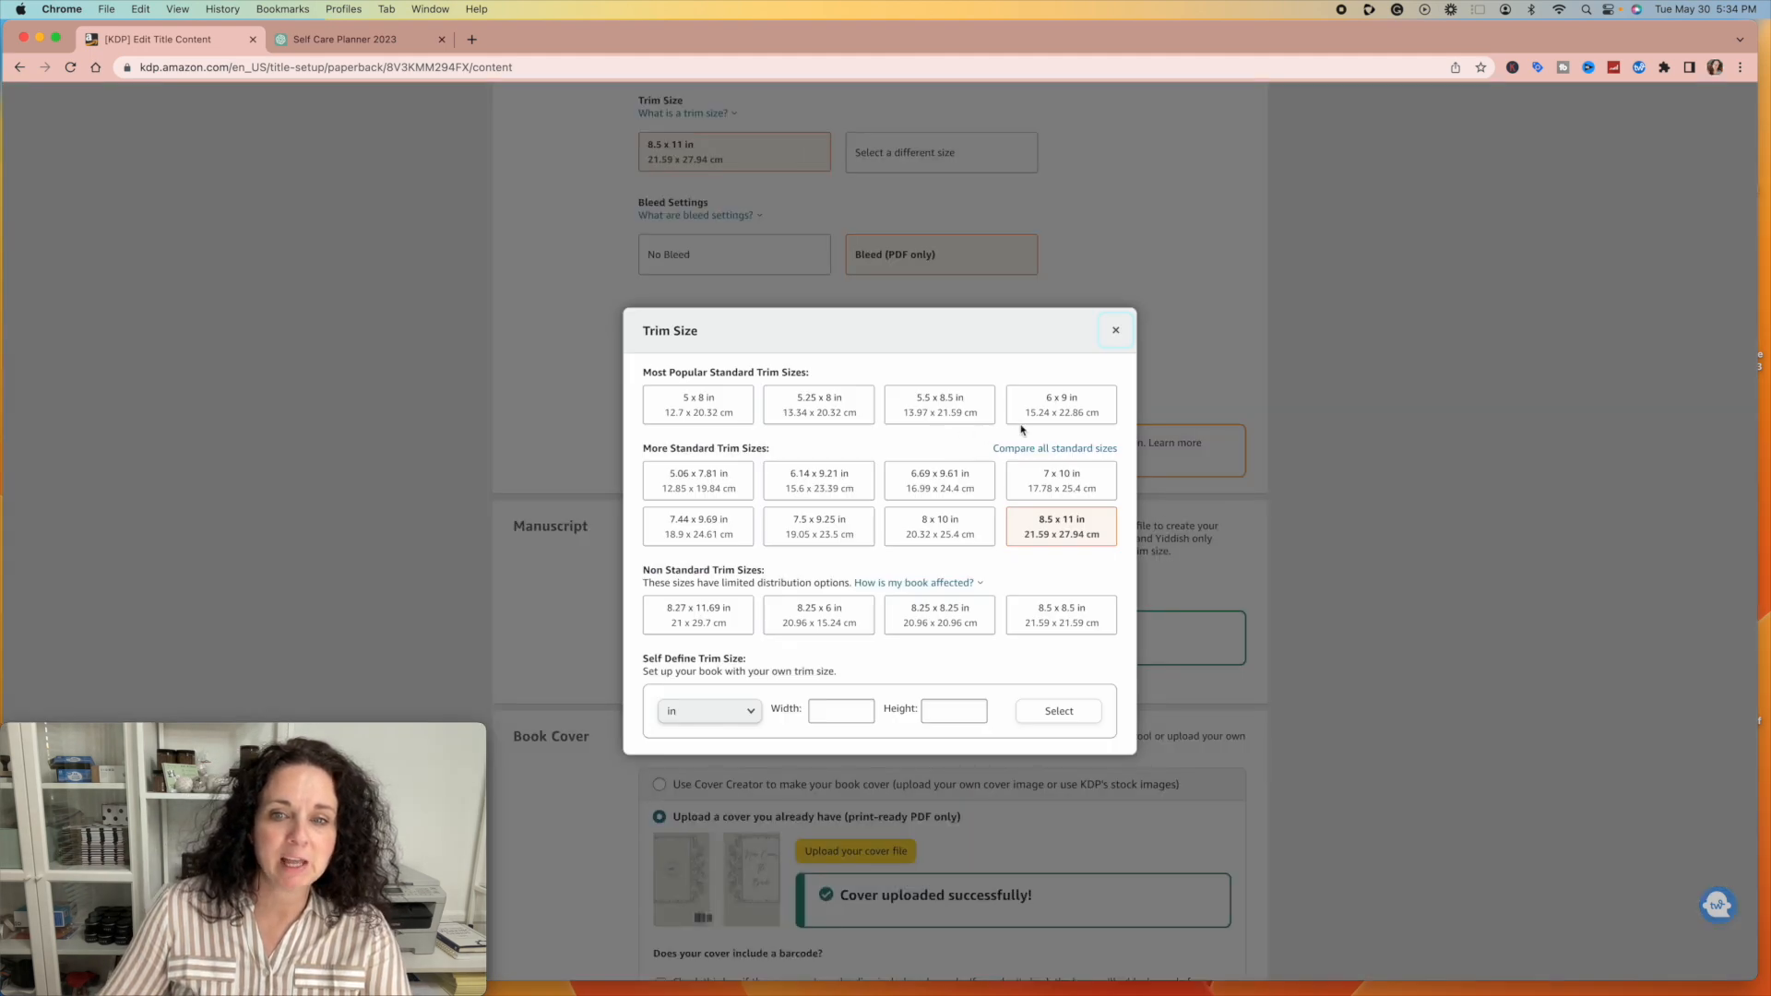
pyautogui.click(1020, 414)
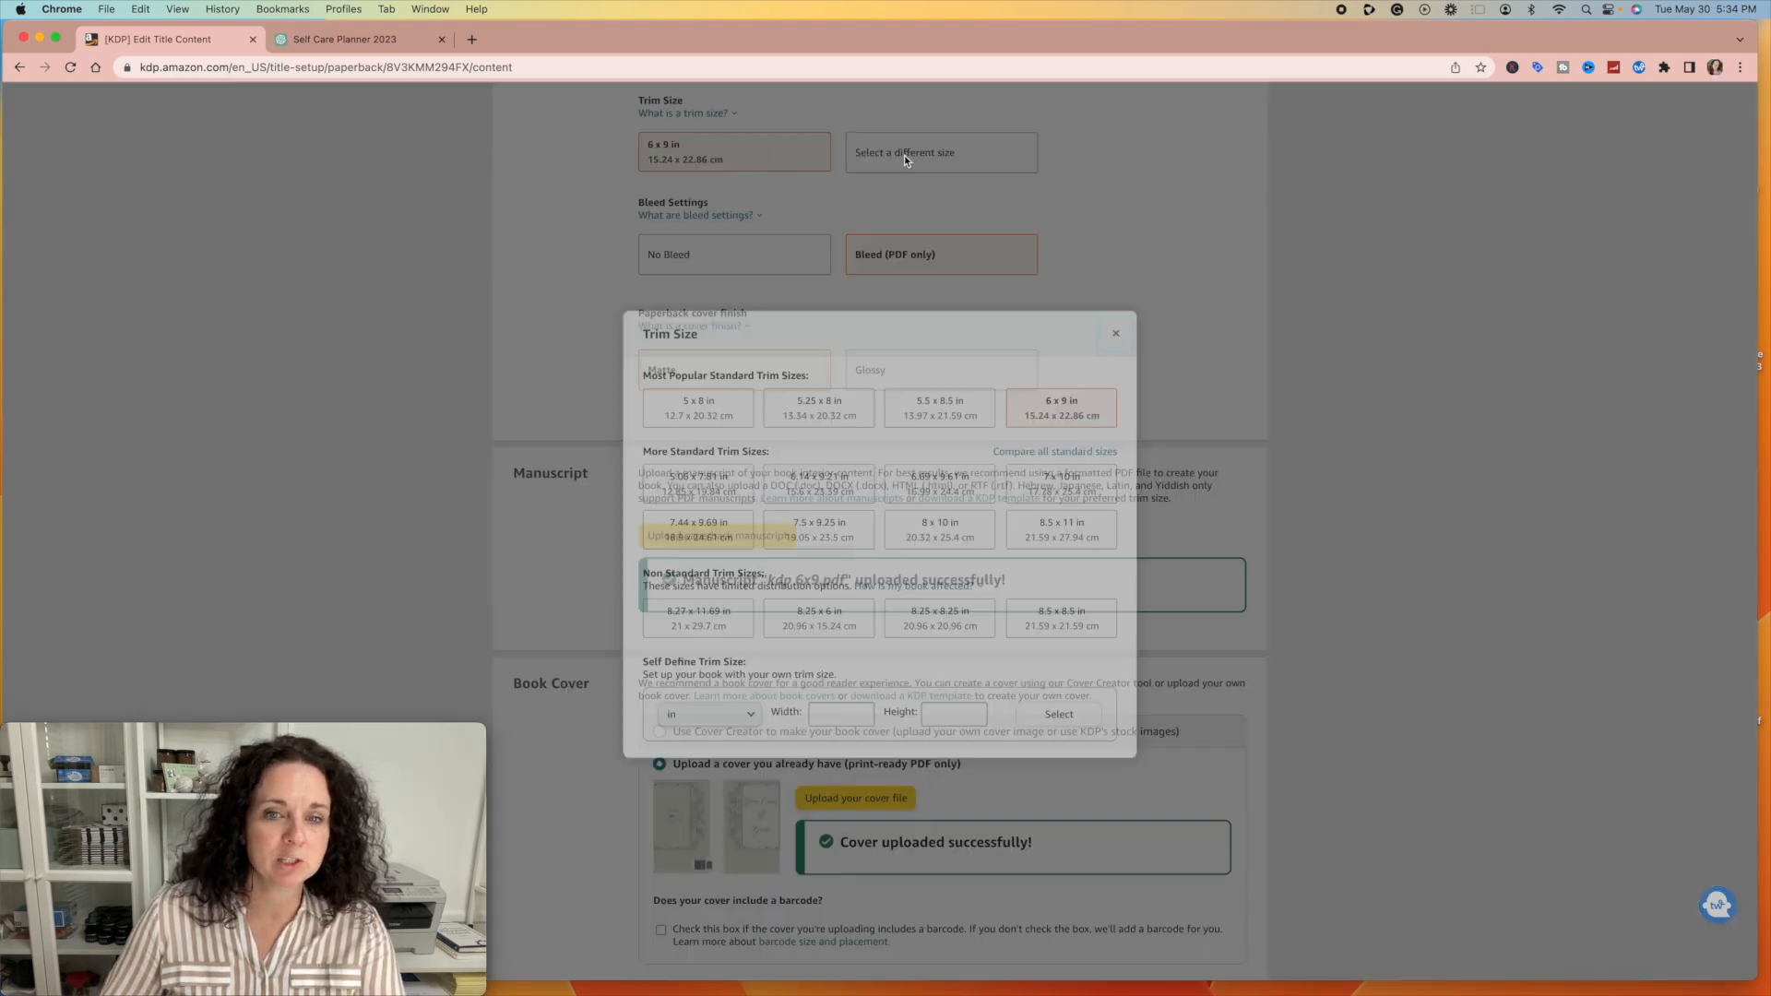
# Step: Change the paperback's trim size to 8.5 x 11 in and upload the "Here Comes The Bride" PDF as its cover
pyautogui.click(904, 155)
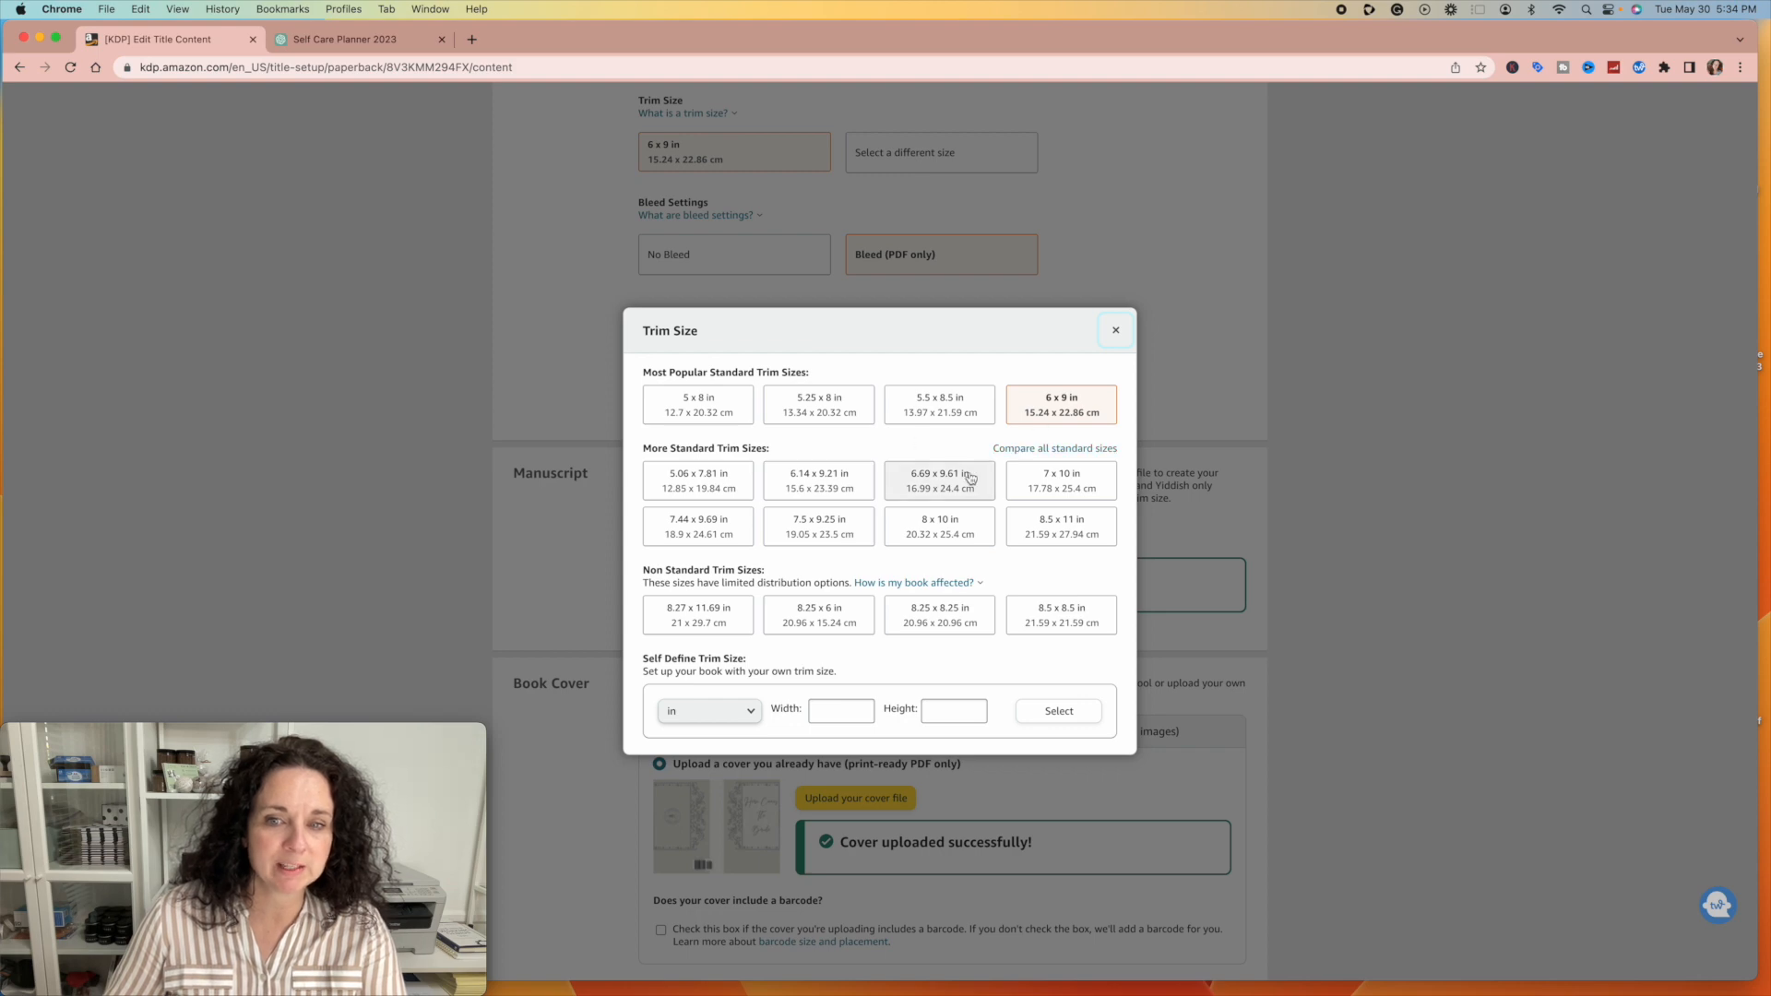
pyautogui.click(1056, 523)
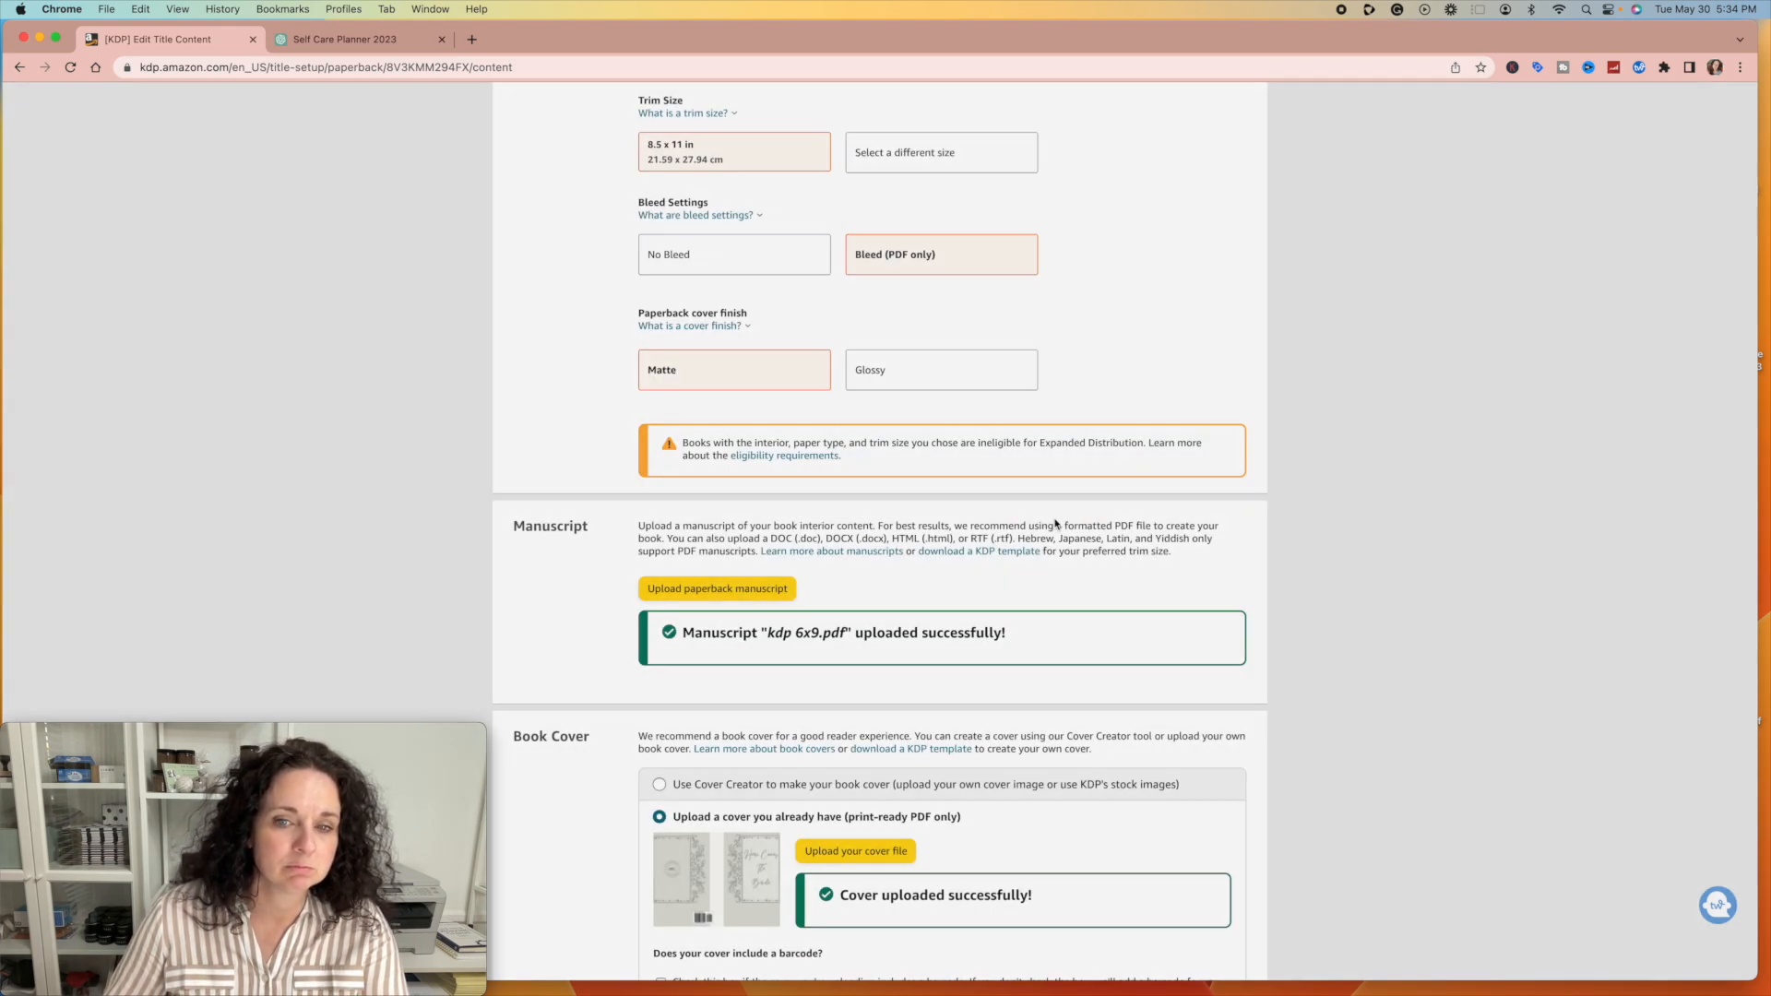
pyautogui.scroll(-3, 968, 516)
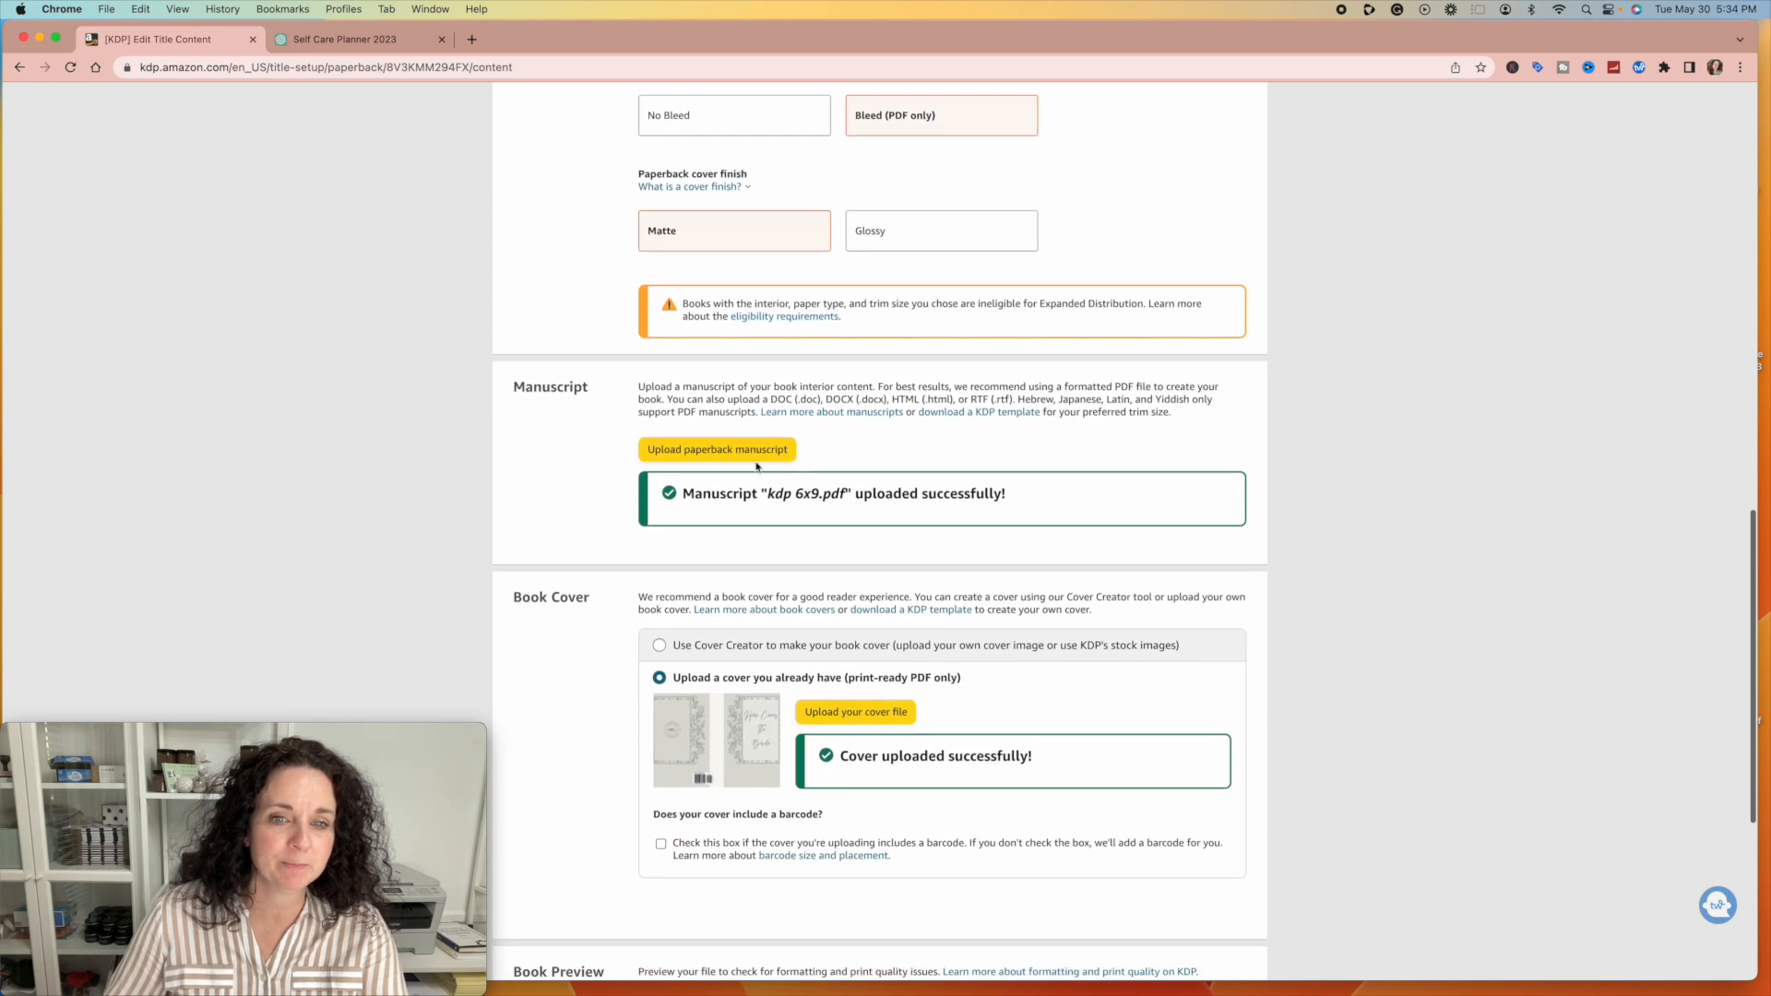
pyautogui.click(728, 452)
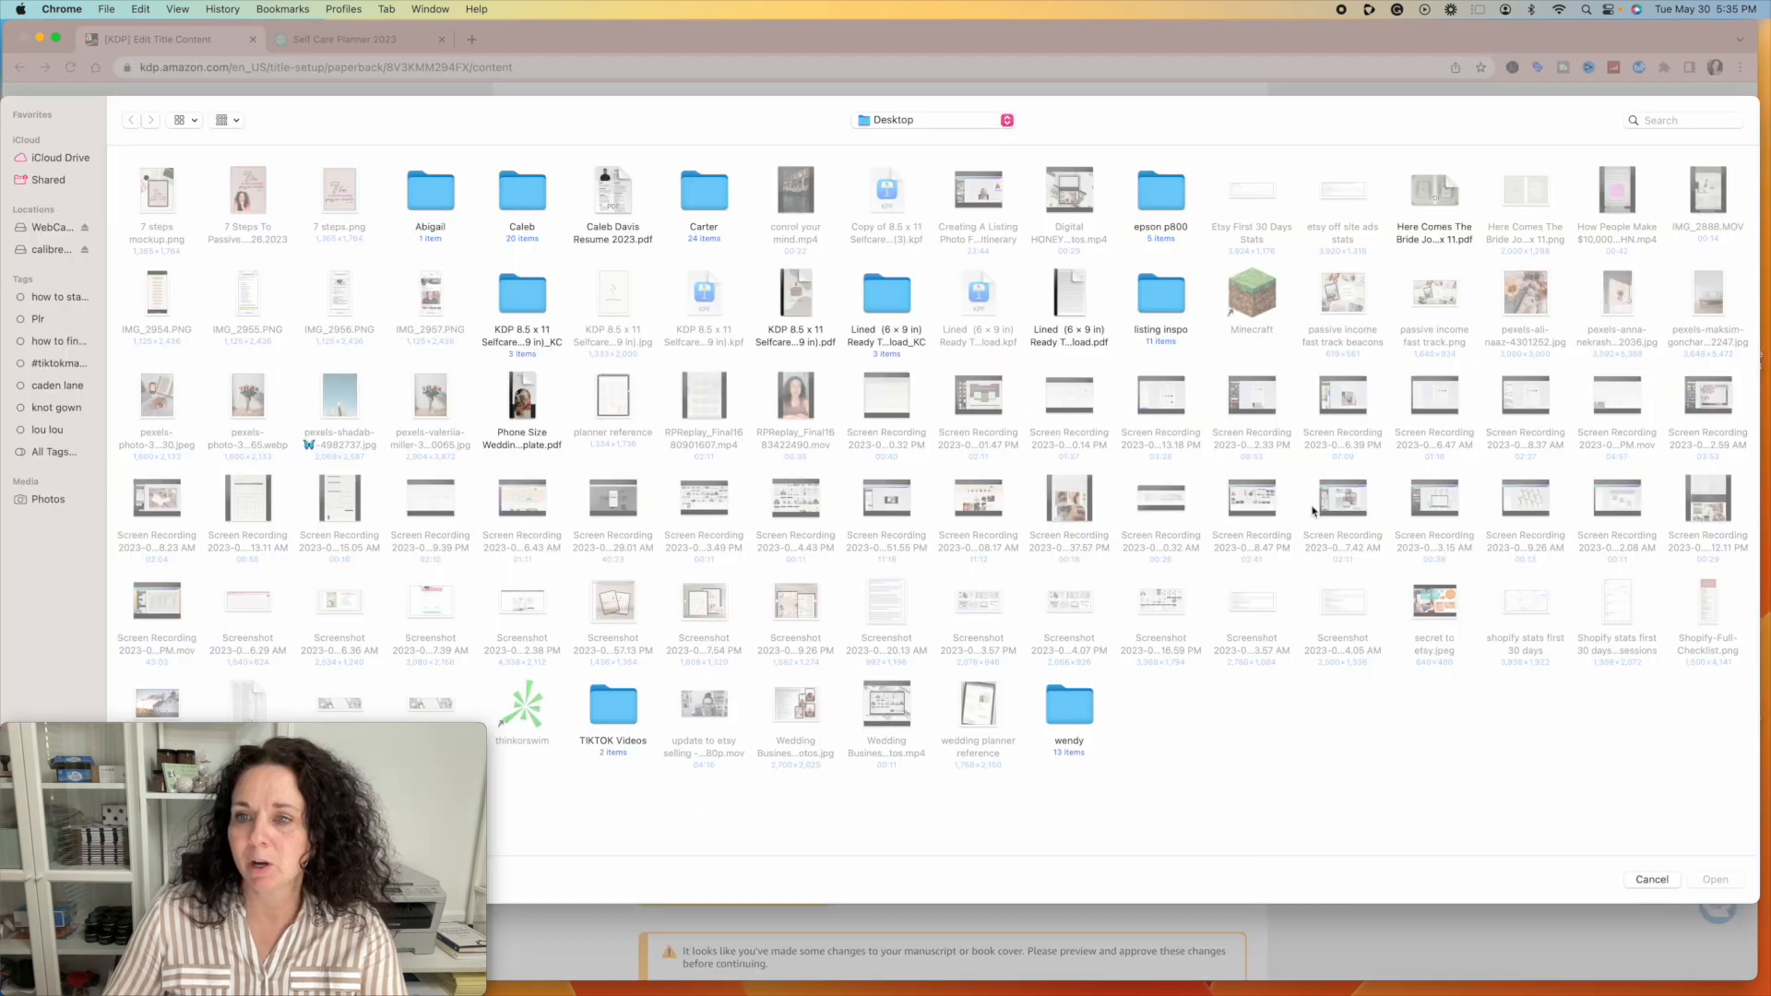
pyautogui.click(1426, 190)
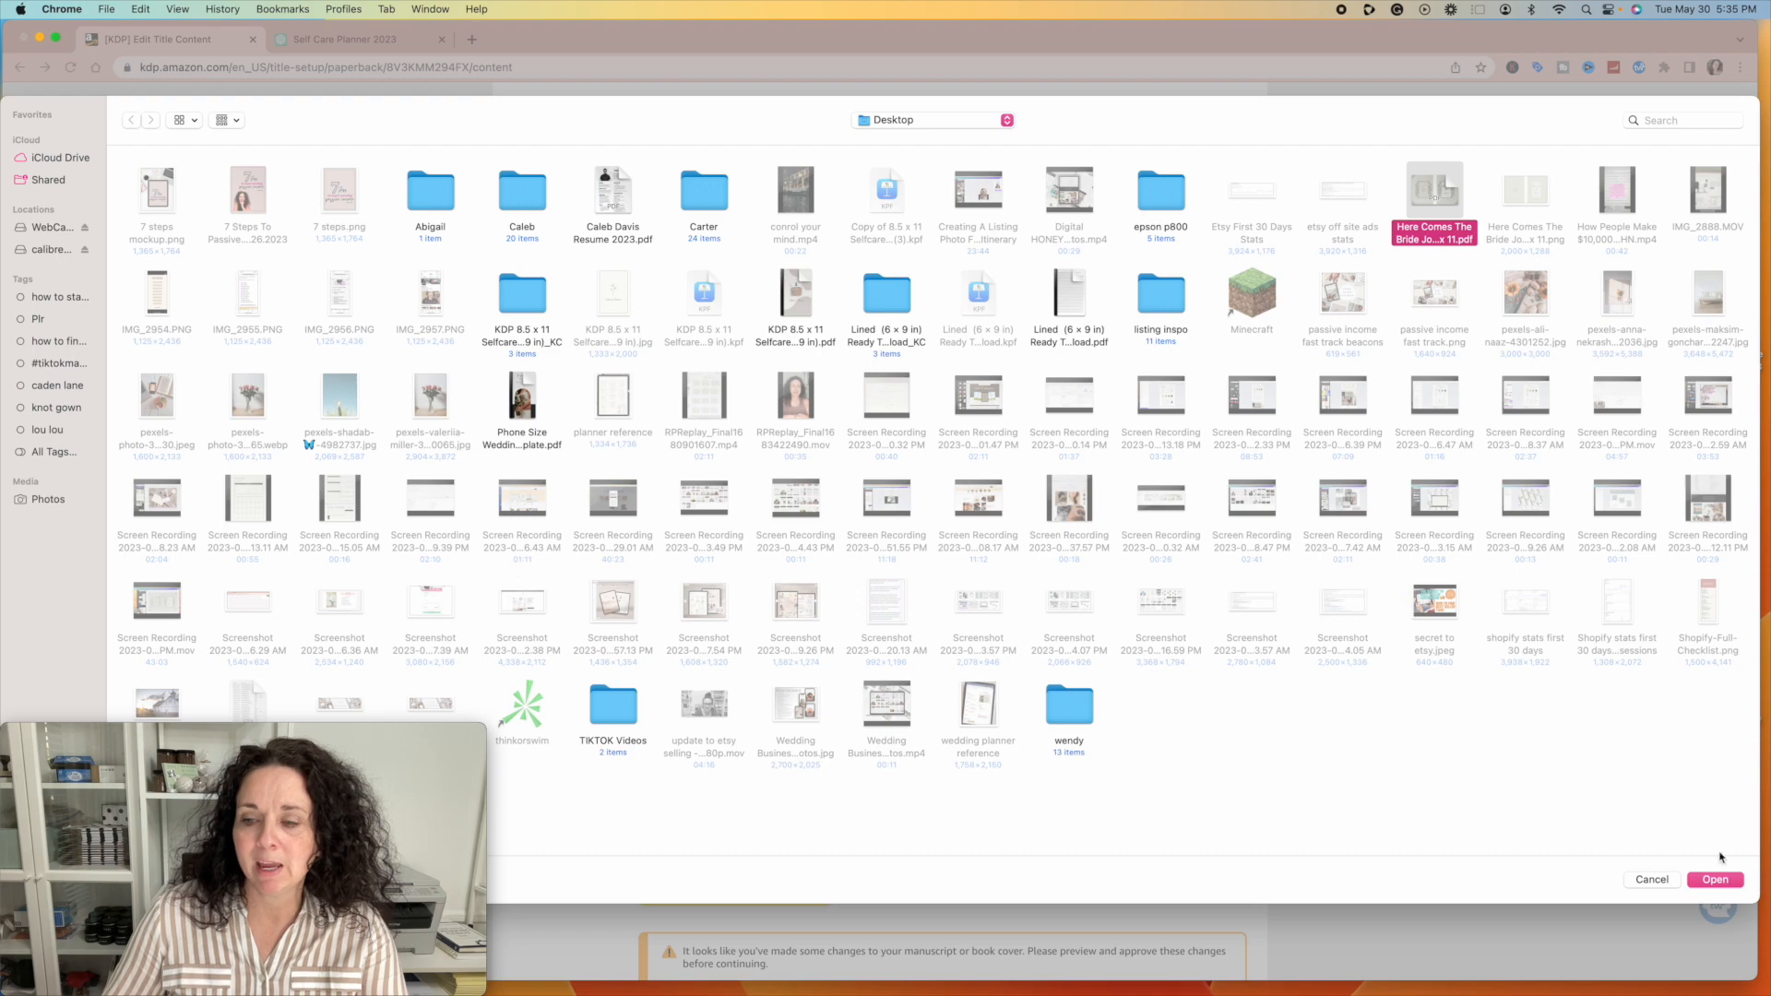
pyautogui.click(1717, 879)
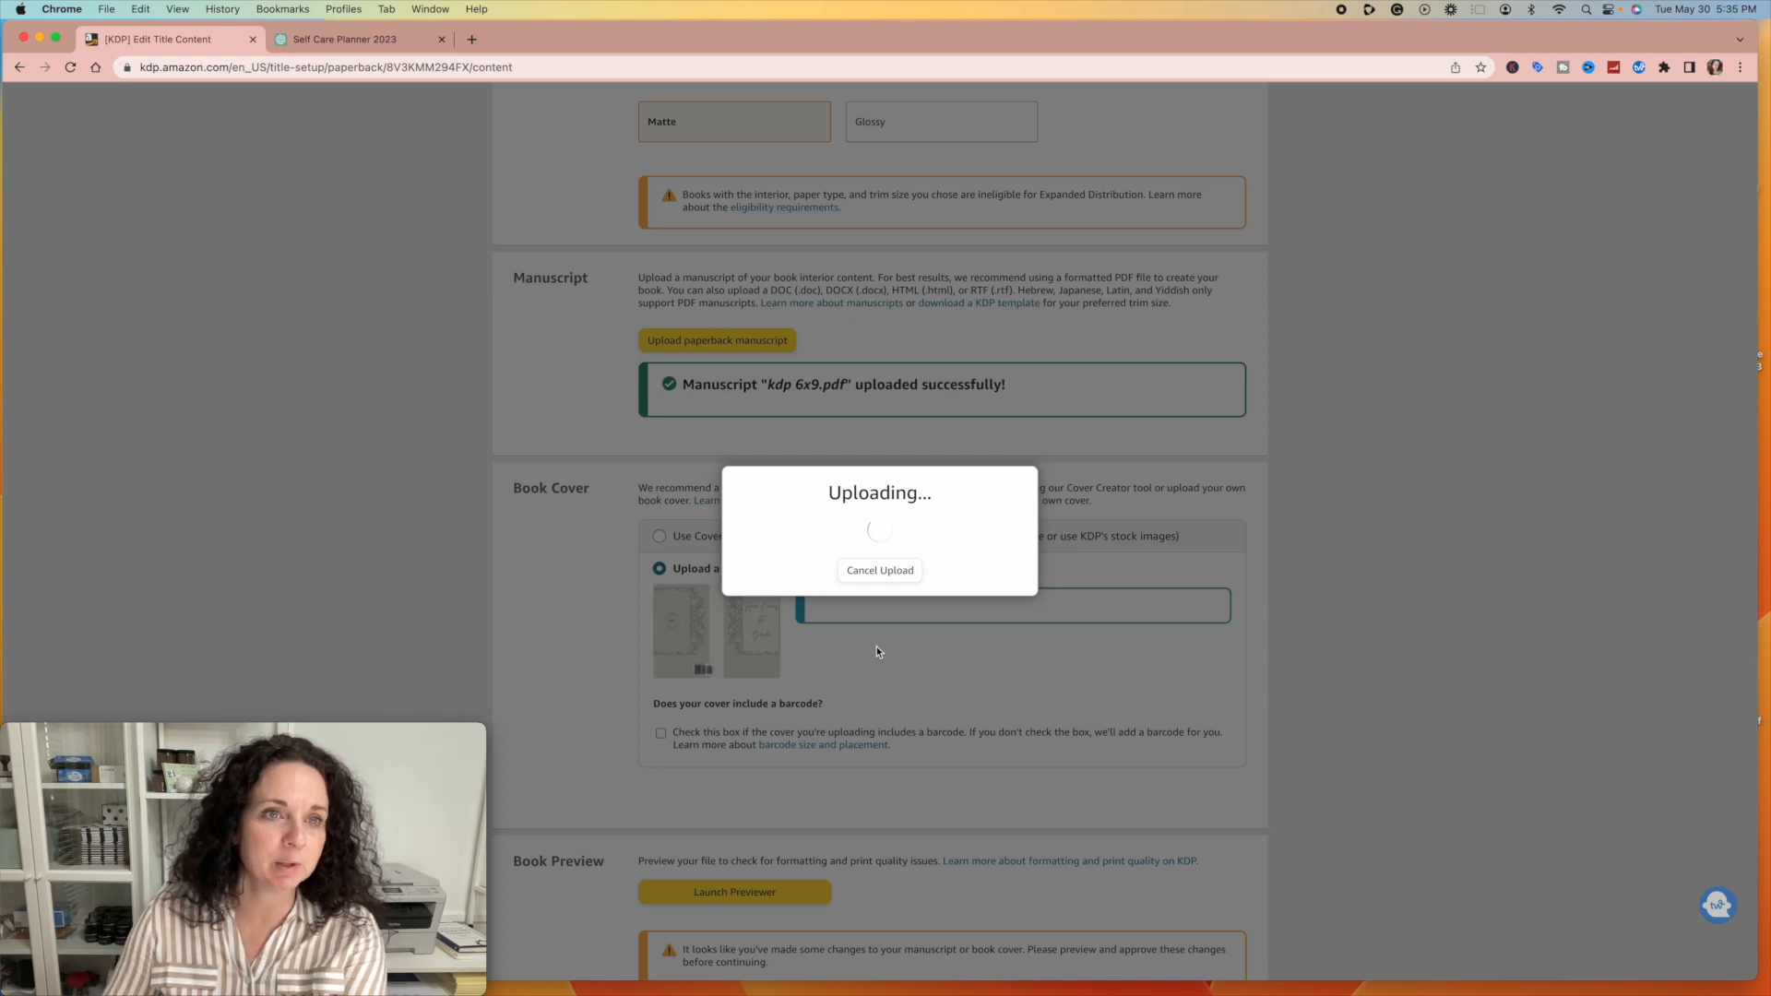
# Step: Launch the print preview of the paperback with the newly uploaded cover
pyautogui.scroll(1, 876, 650)
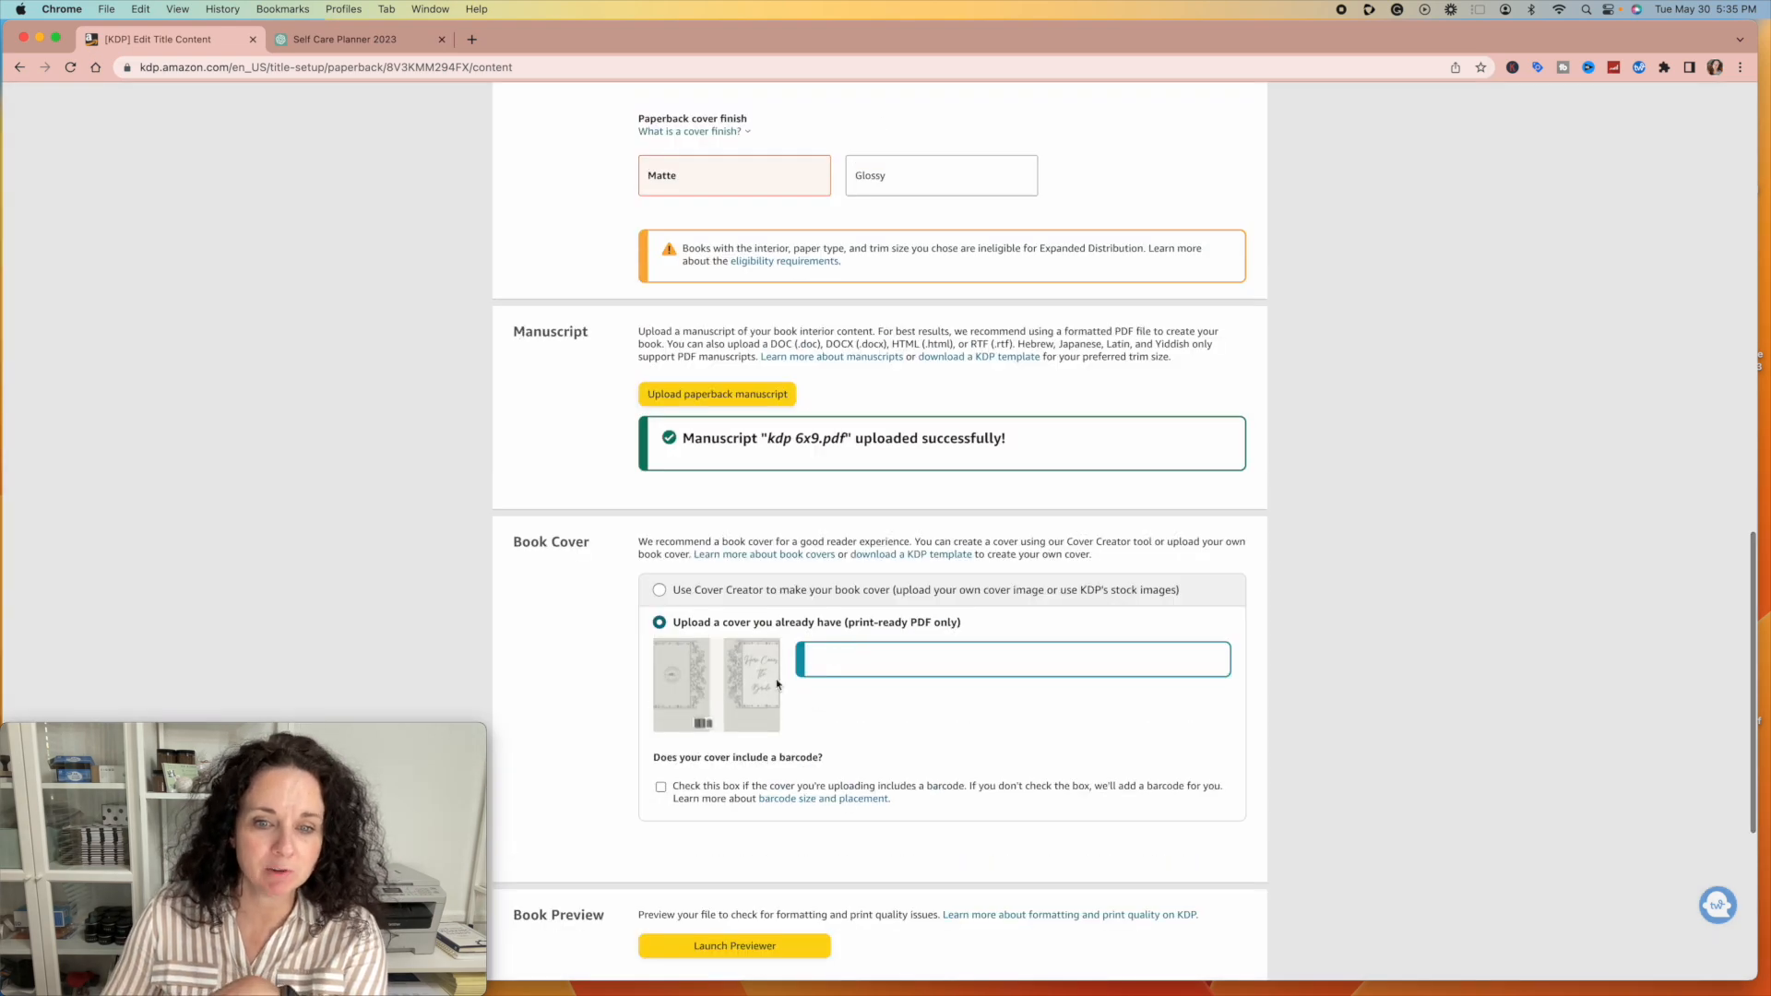
pyautogui.scroll(-5, 884, 730)
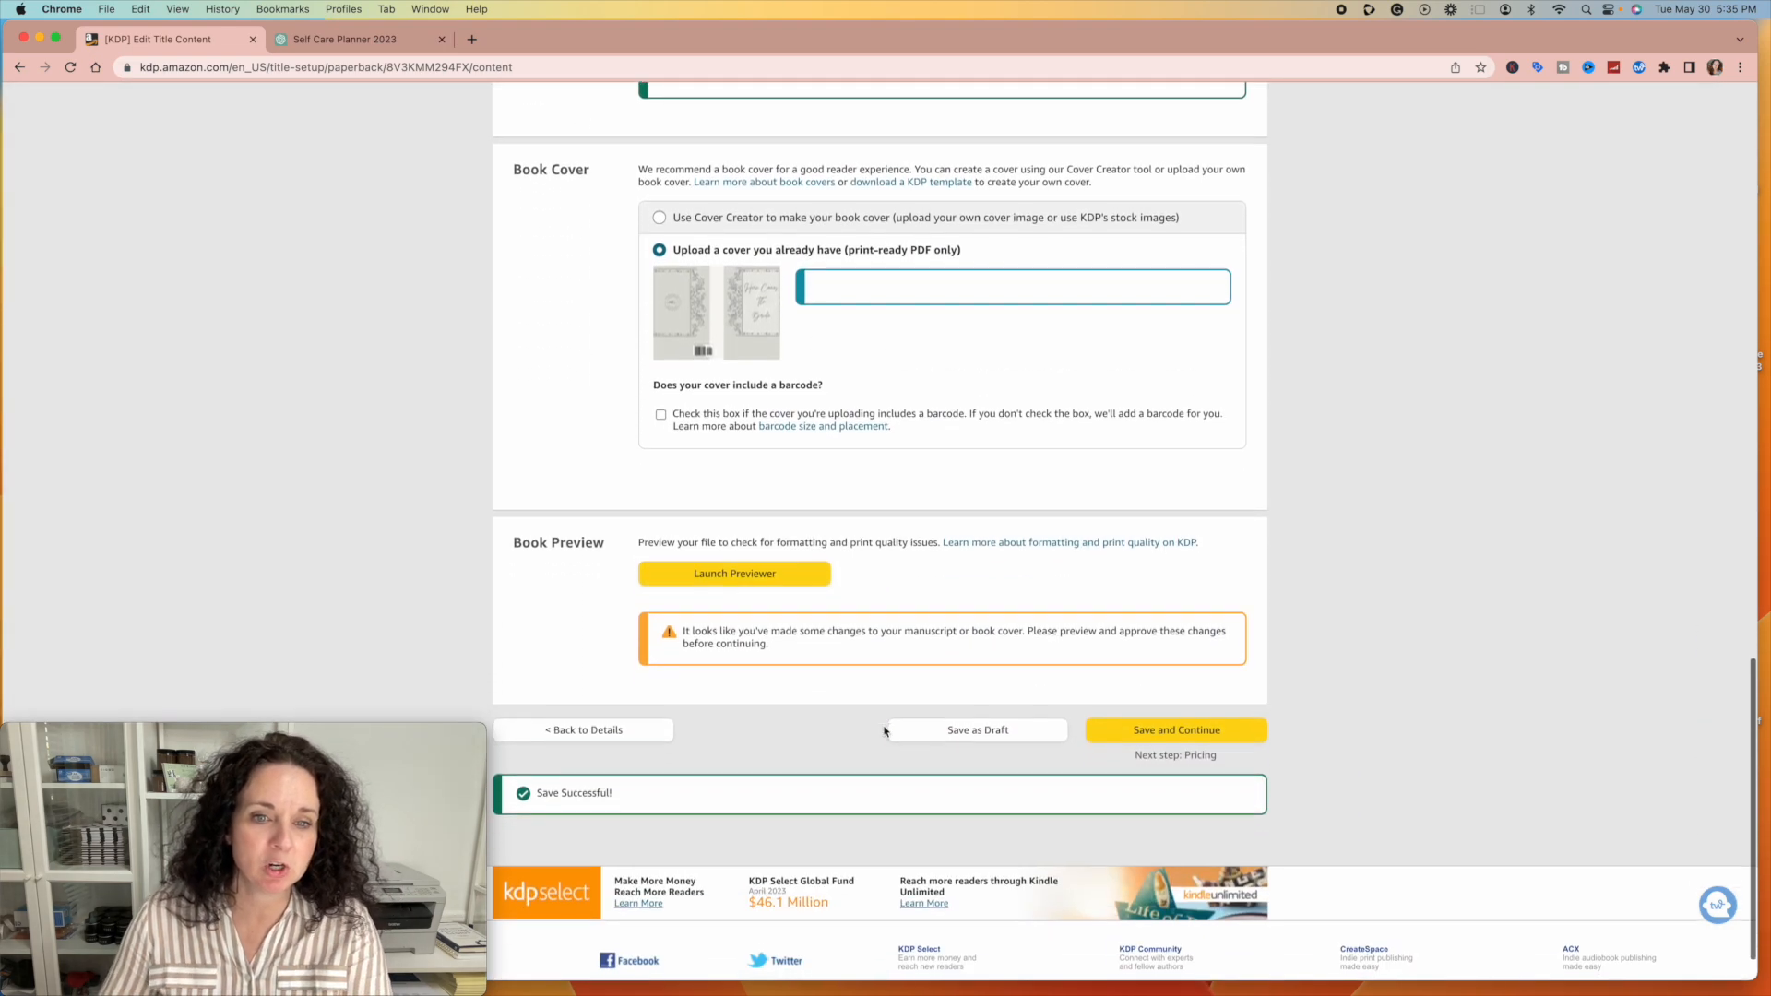
pyautogui.click(706, 522)
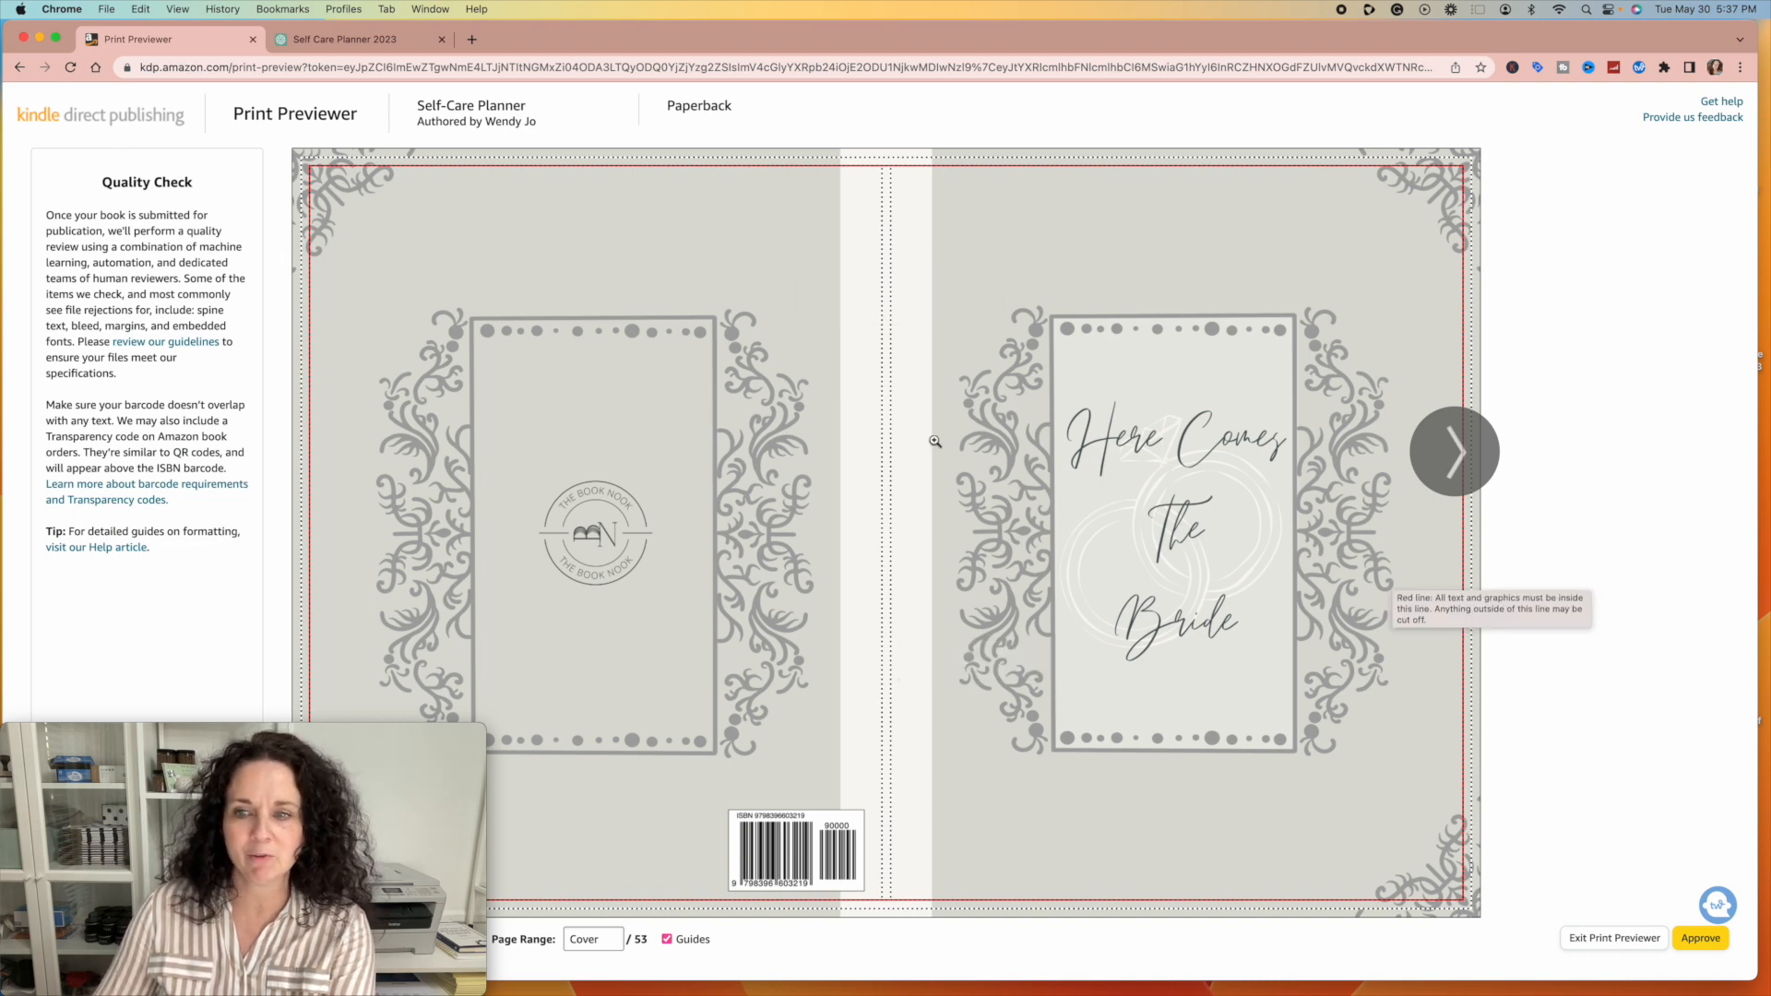
# Step: Check the fit of the planner's interior in the print preview, from the title page to the January and February calendars
pyautogui.click(1465, 456)
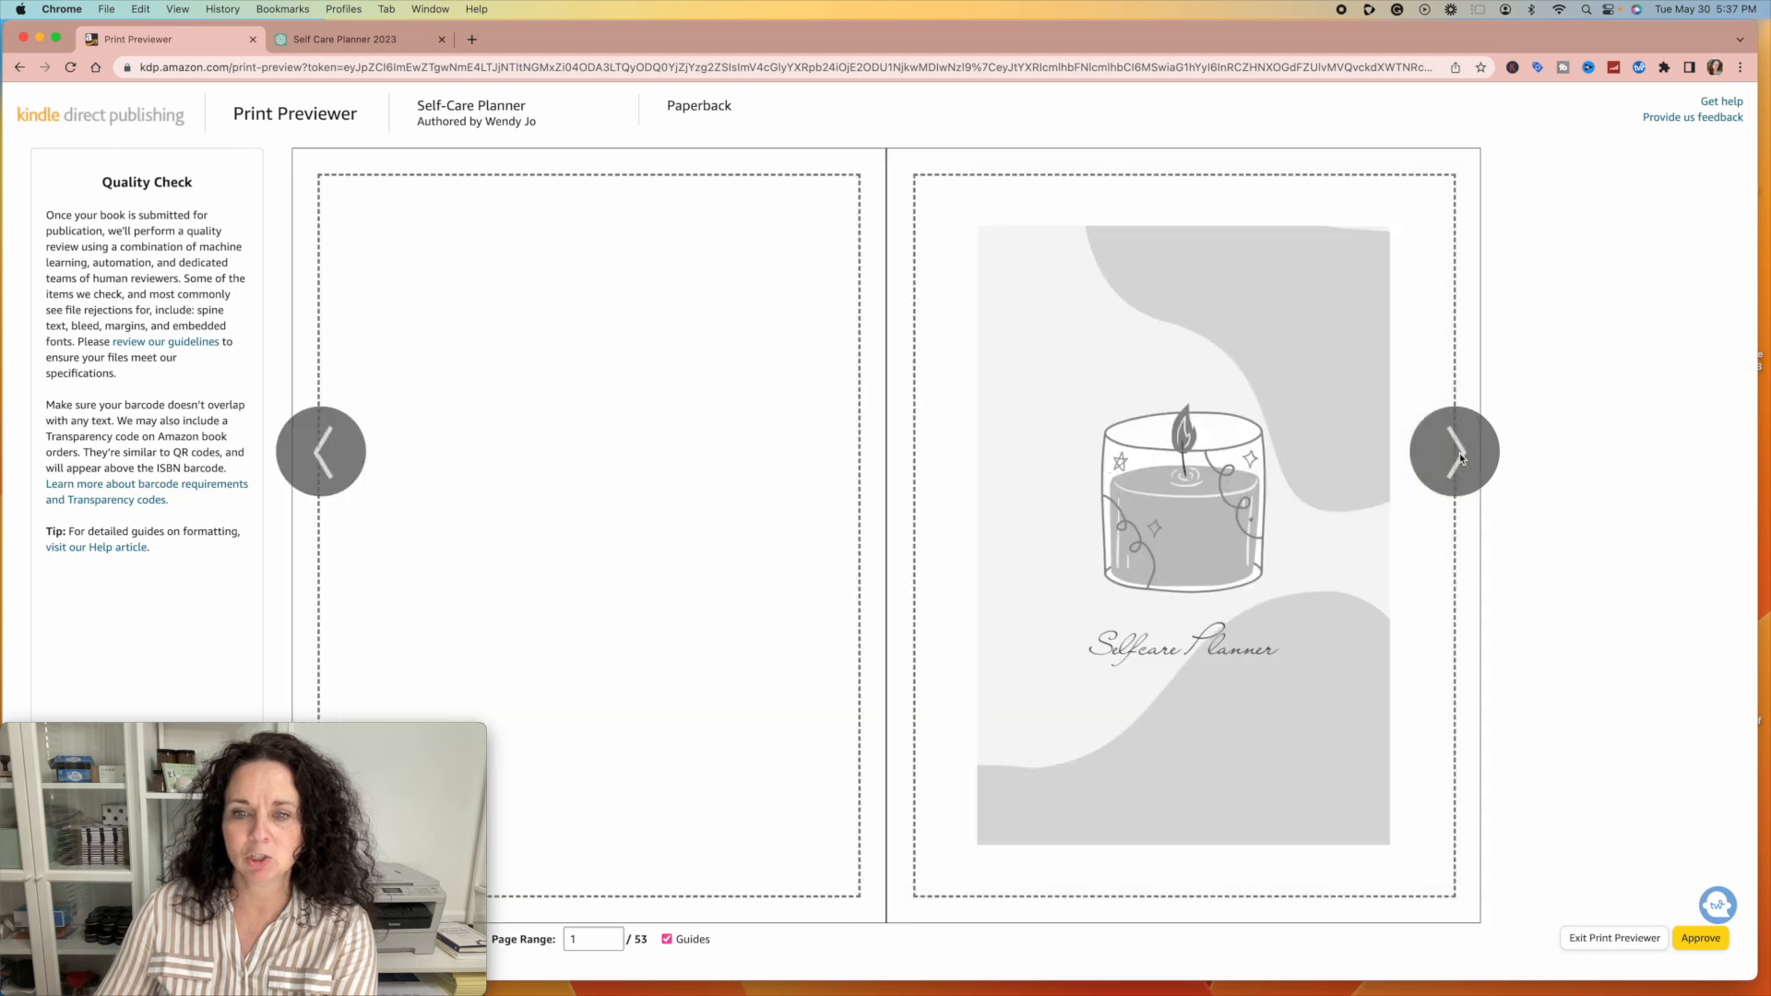
pyautogui.click(1457, 454)
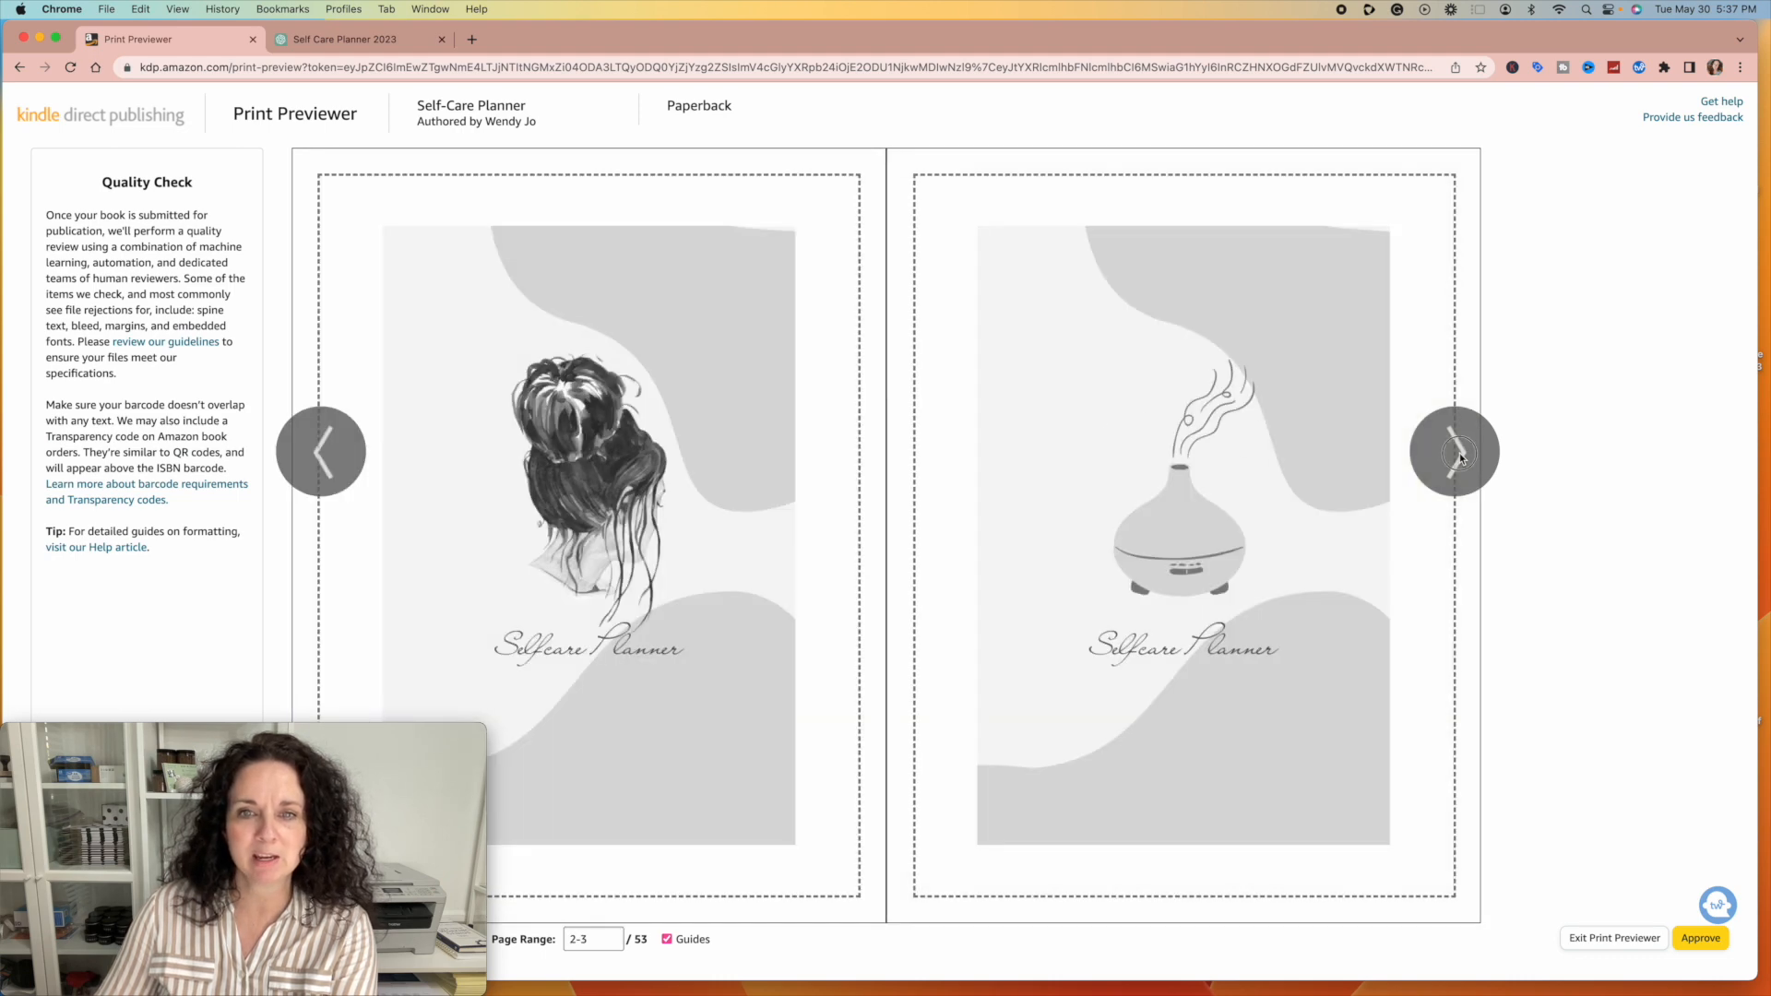
pyautogui.click(1460, 458)
pyautogui.click(1459, 458)
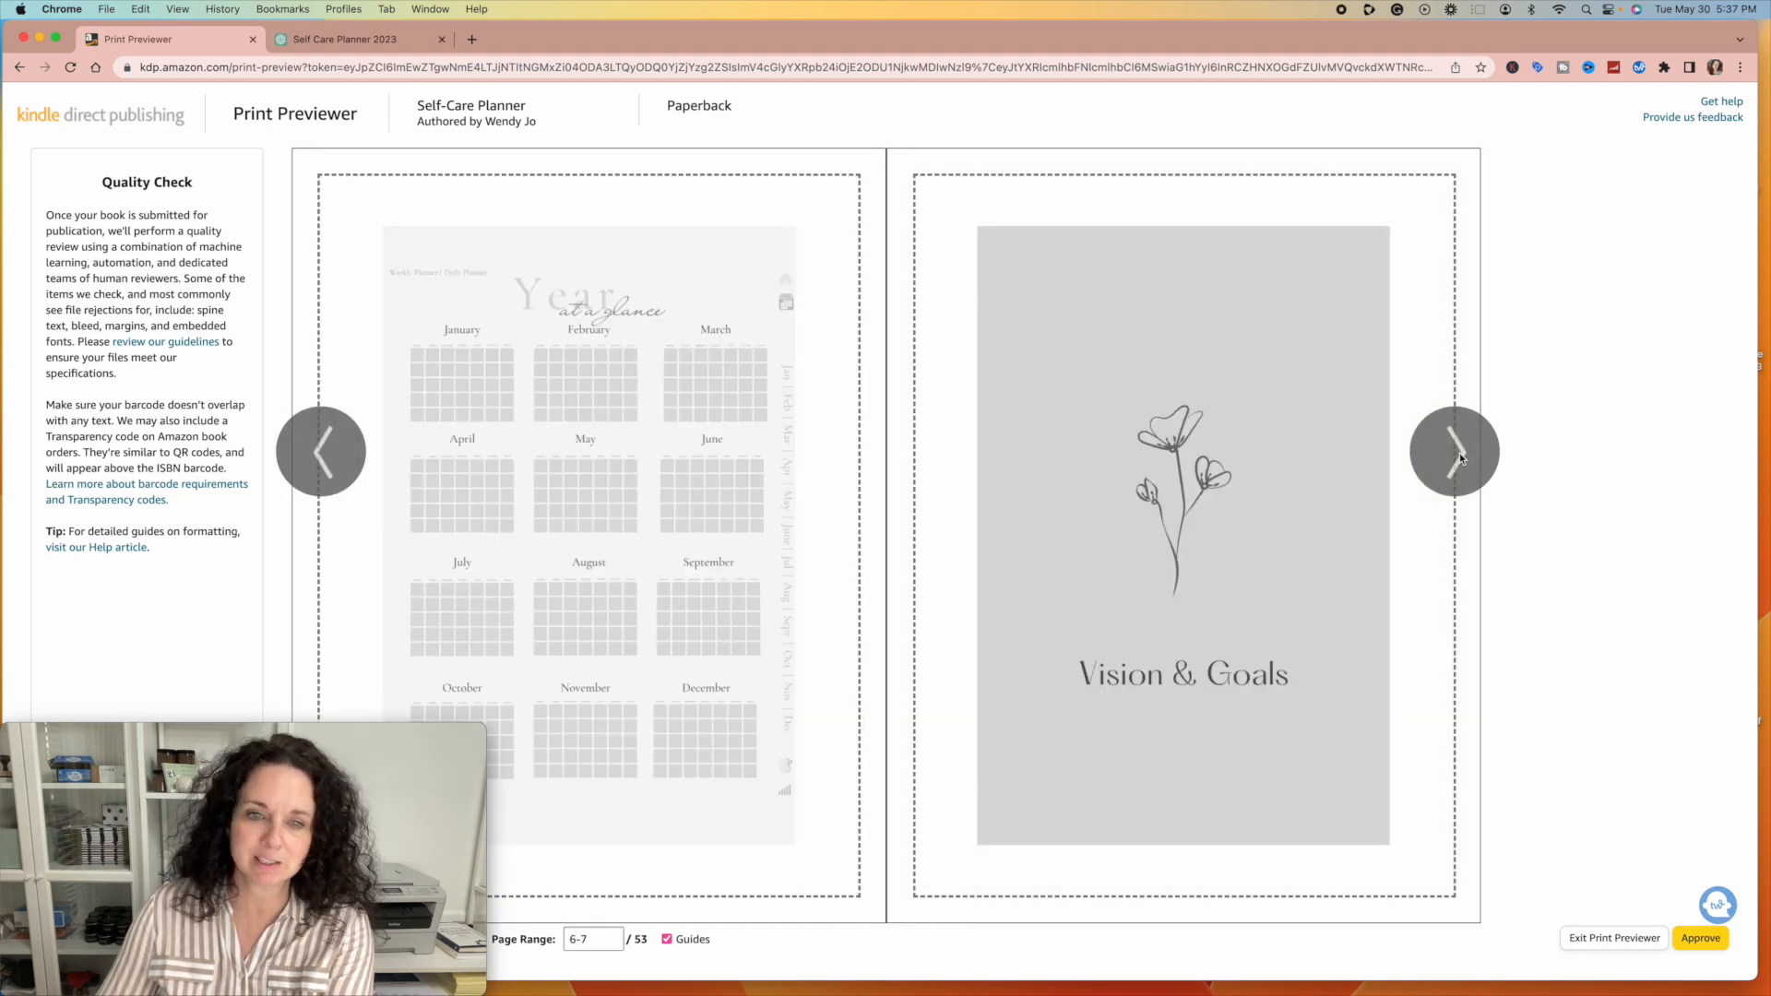
pyautogui.click(1460, 458)
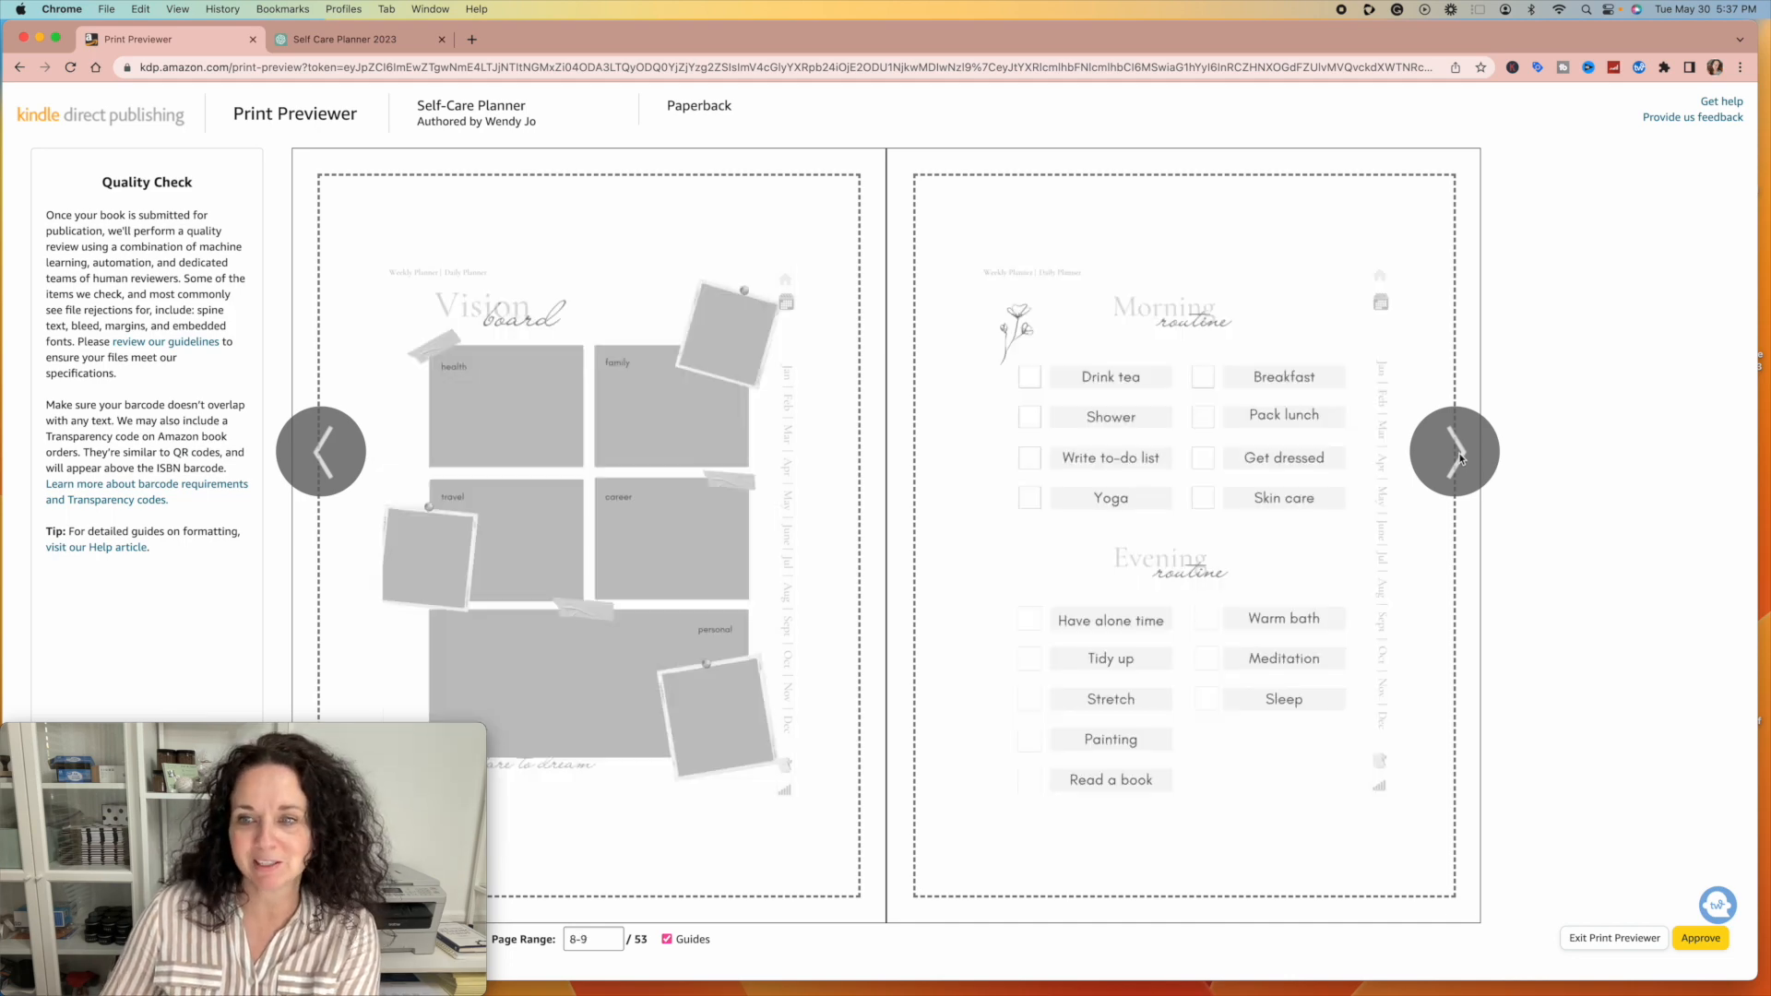
pyautogui.click(1460, 461)
pyautogui.click(1460, 460)
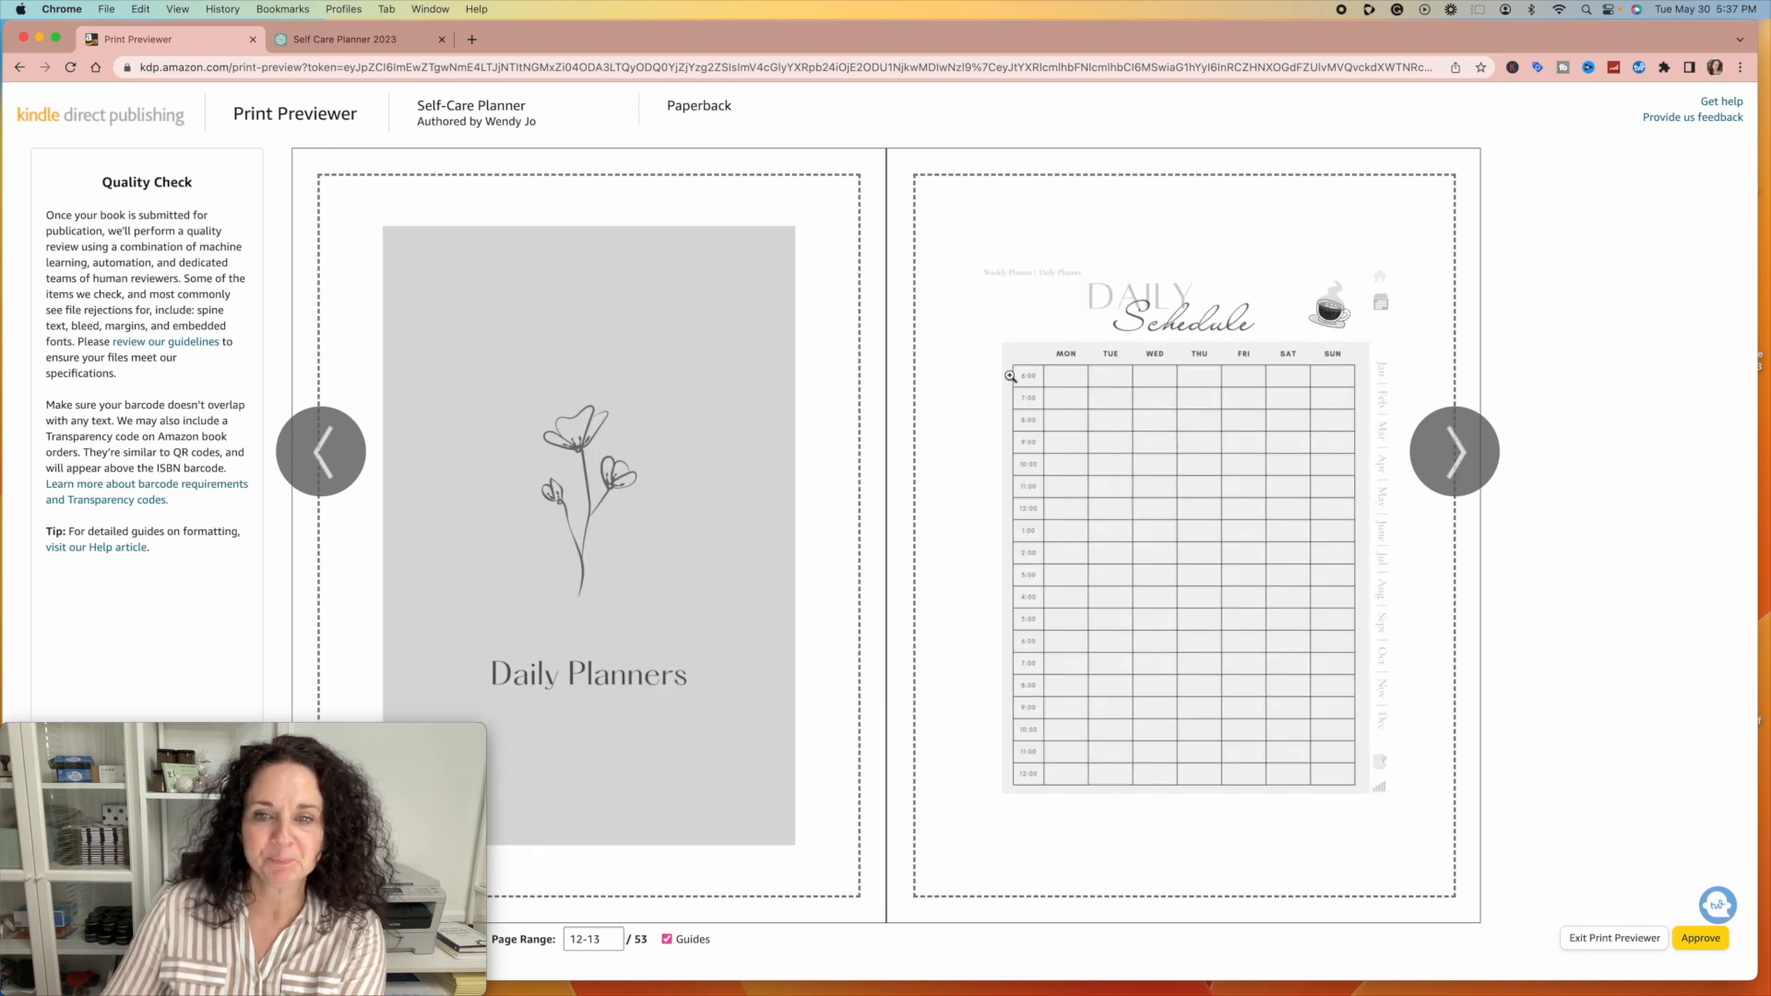
pyautogui.moveTo(930, 312)
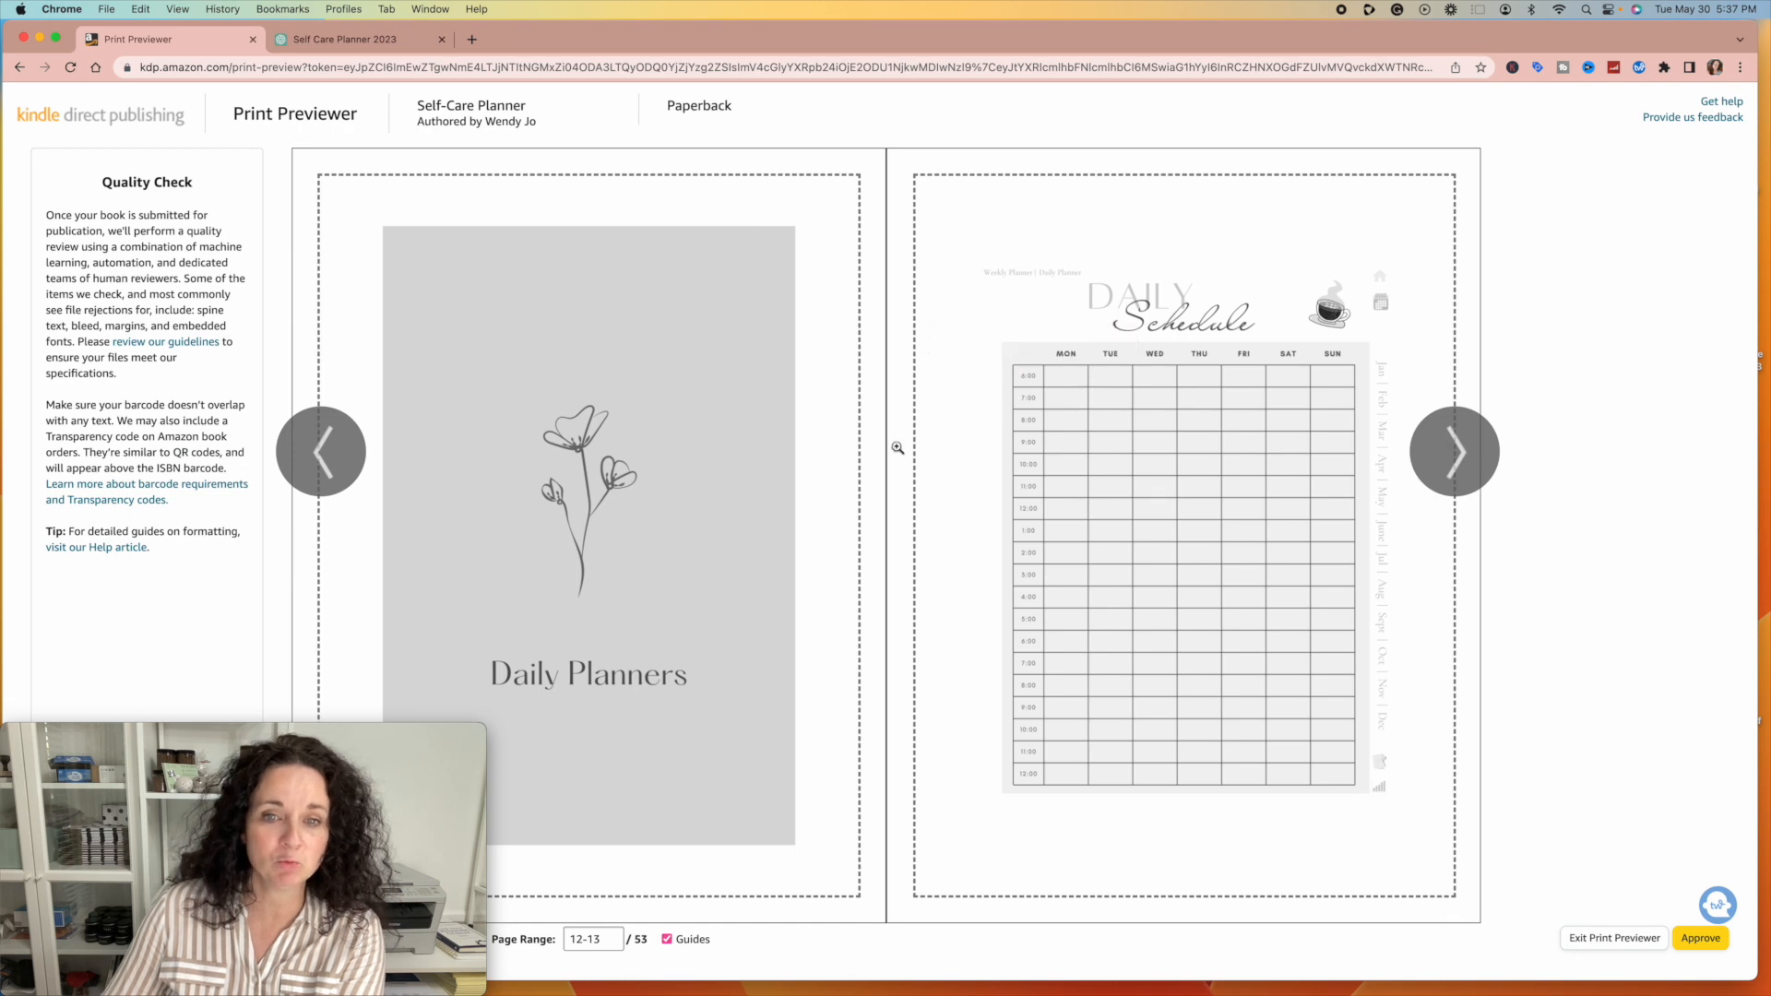
pyautogui.click(1457, 461)
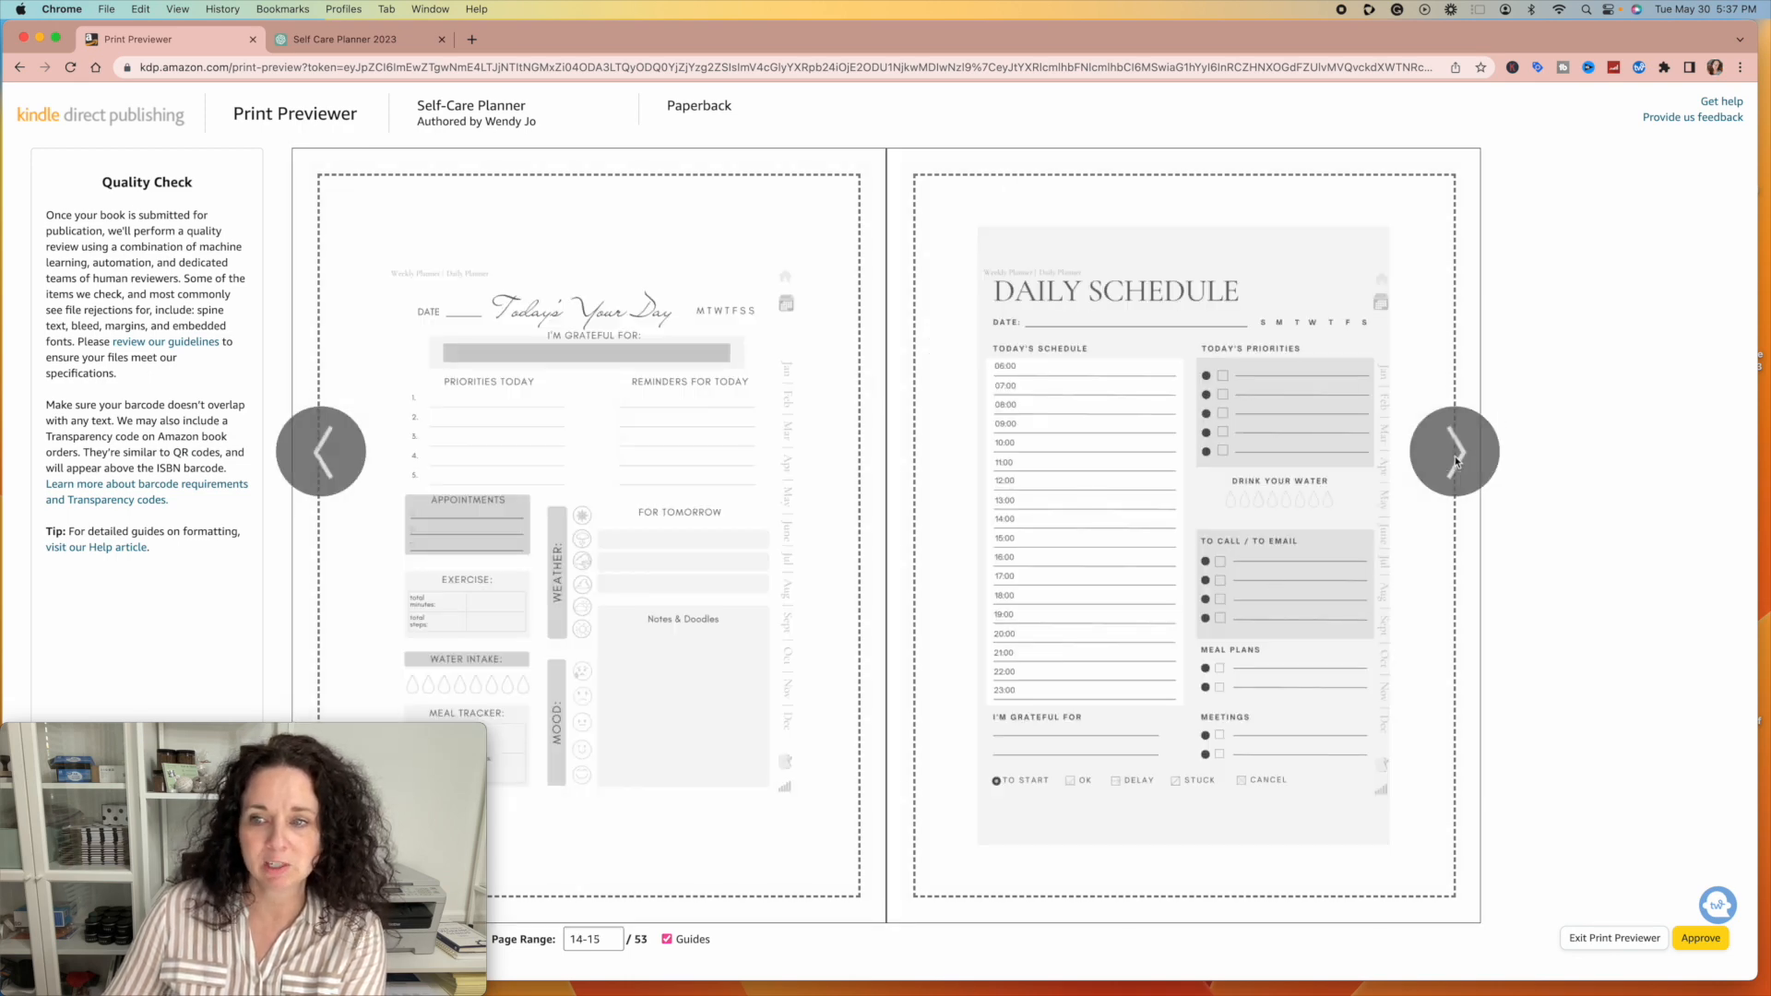
pyautogui.click(1454, 461)
pyautogui.click(1454, 452)
pyautogui.click(1454, 451)
pyautogui.click(1454, 452)
pyautogui.click(1454, 452)
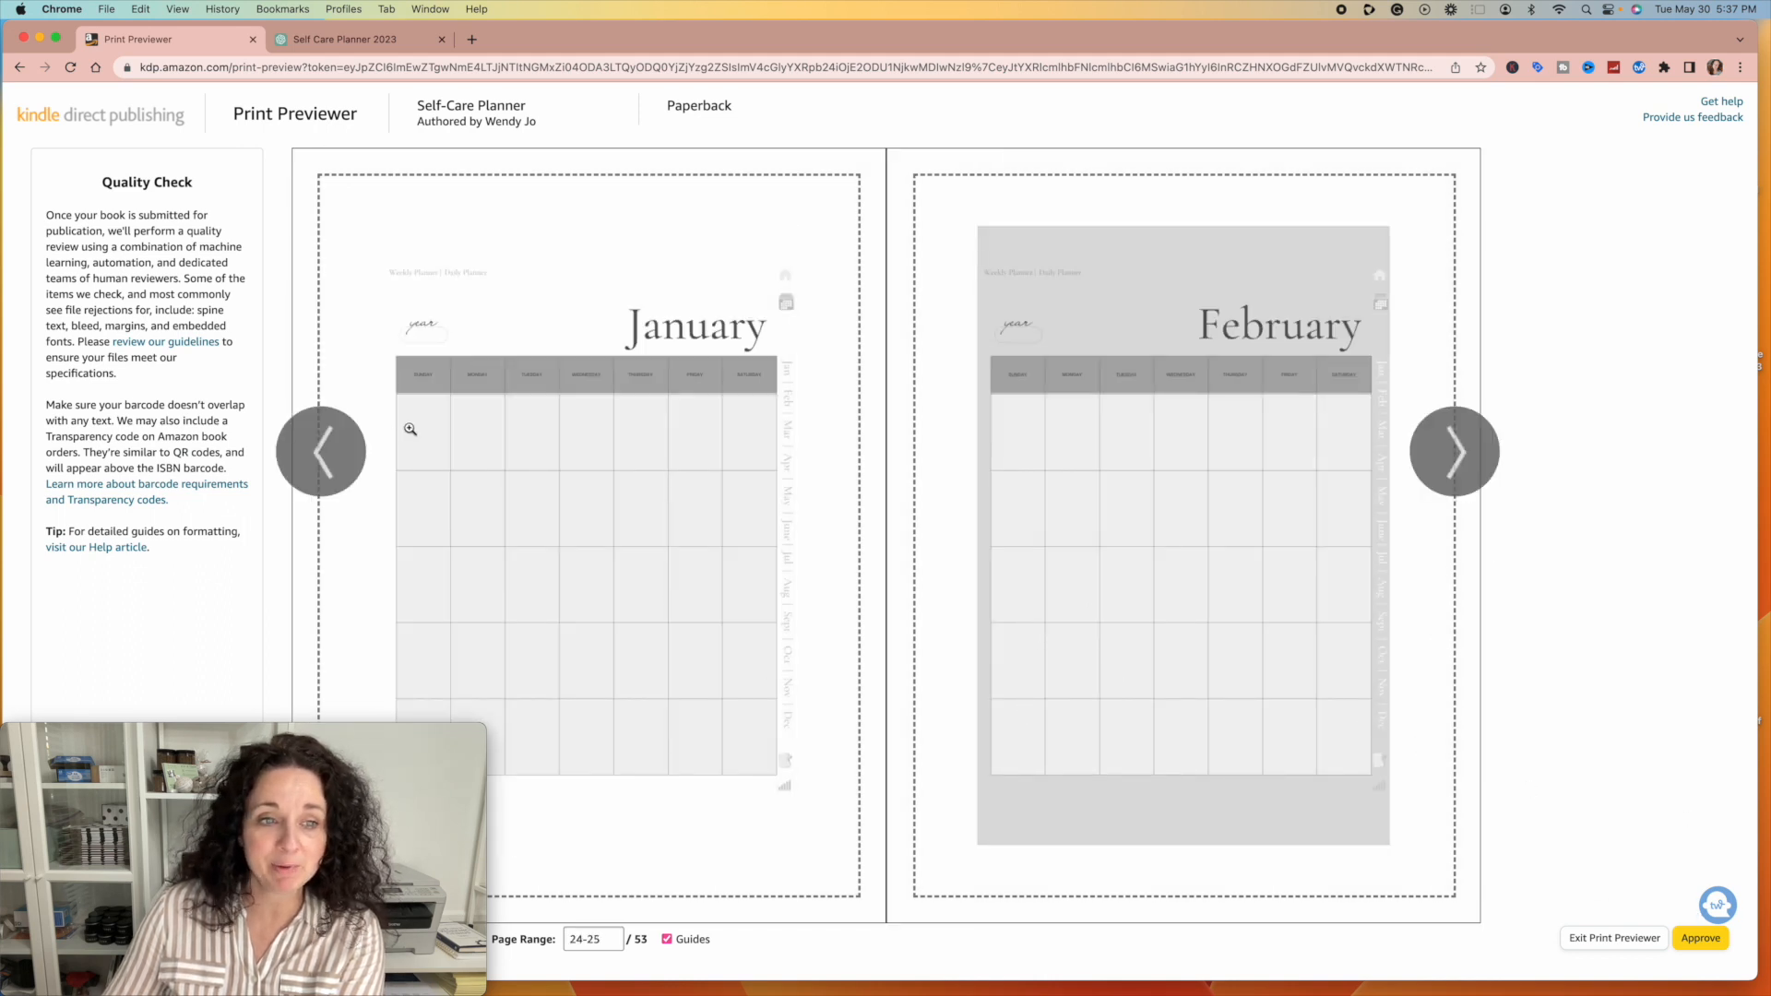
# Step: Return to the cover spread in the print preview and approve the paperback proof
pyautogui.click(315, 454)
pyautogui.click(315, 454)
pyautogui.click(315, 454)
pyautogui.click(316, 454)
pyautogui.click(315, 454)
pyautogui.click(315, 454)
pyautogui.click(315, 454)
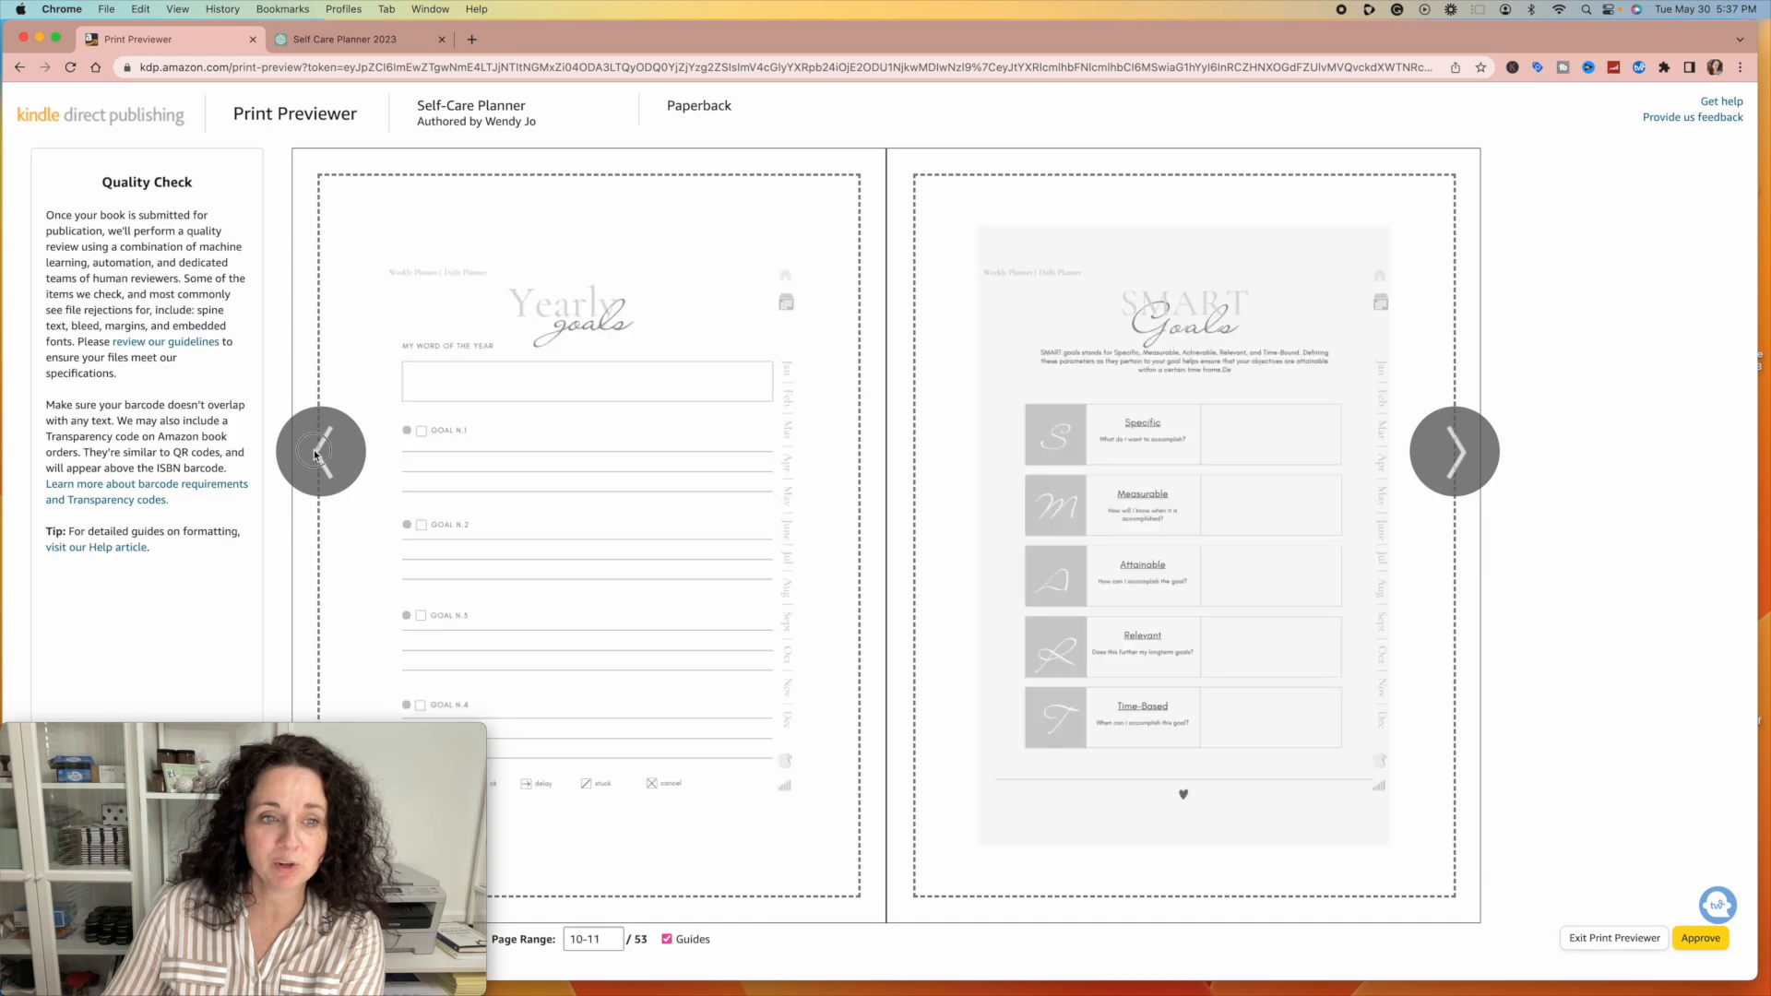
pyautogui.click(316, 454)
pyautogui.click(315, 454)
pyautogui.click(316, 453)
pyautogui.click(316, 454)
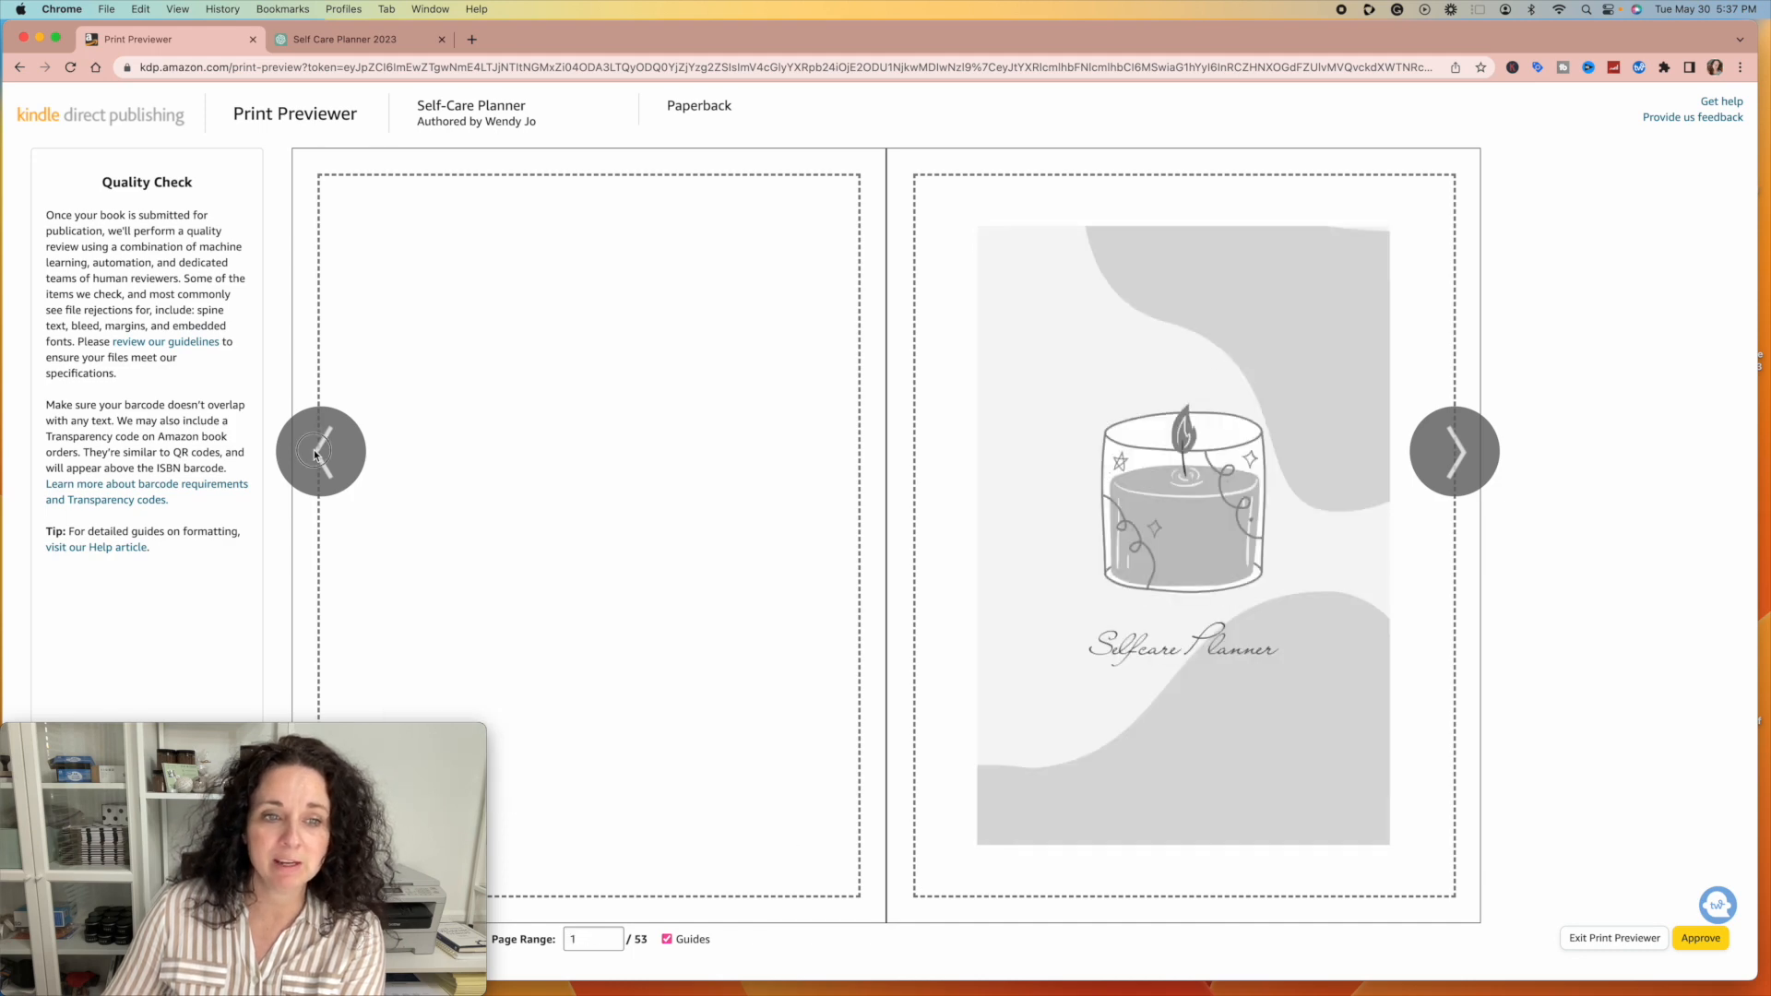
pyautogui.click(316, 453)
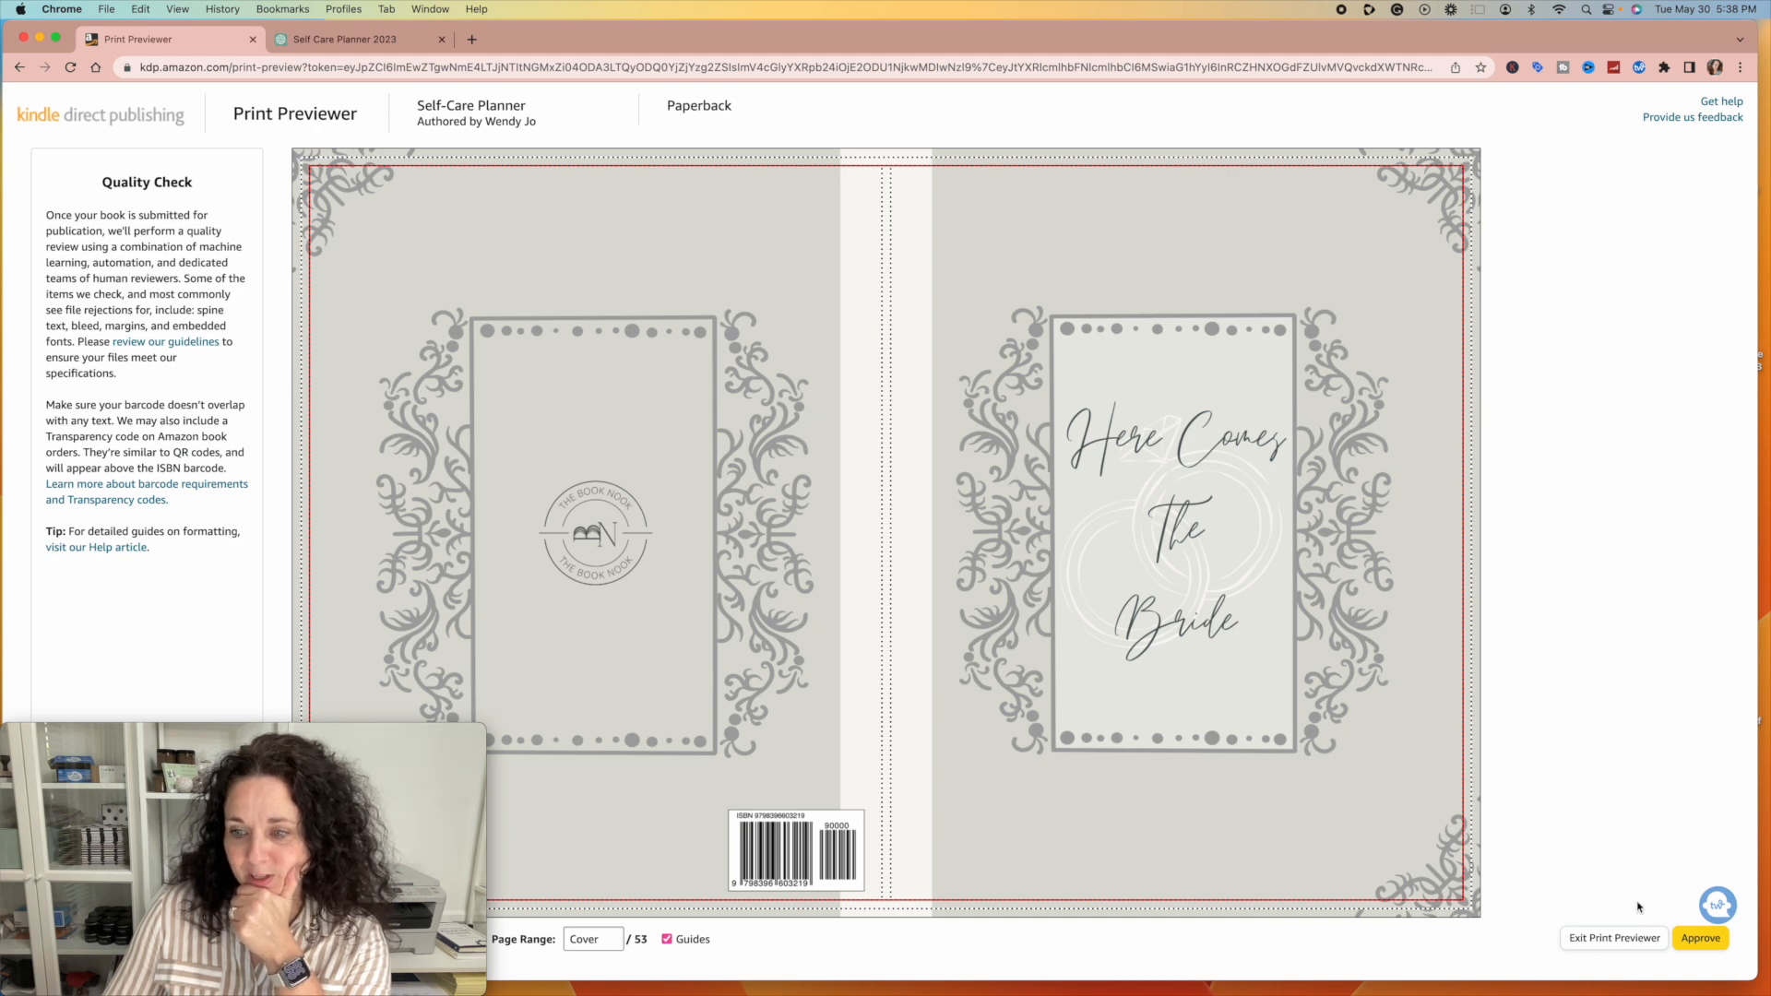
pyautogui.click(1695, 940)
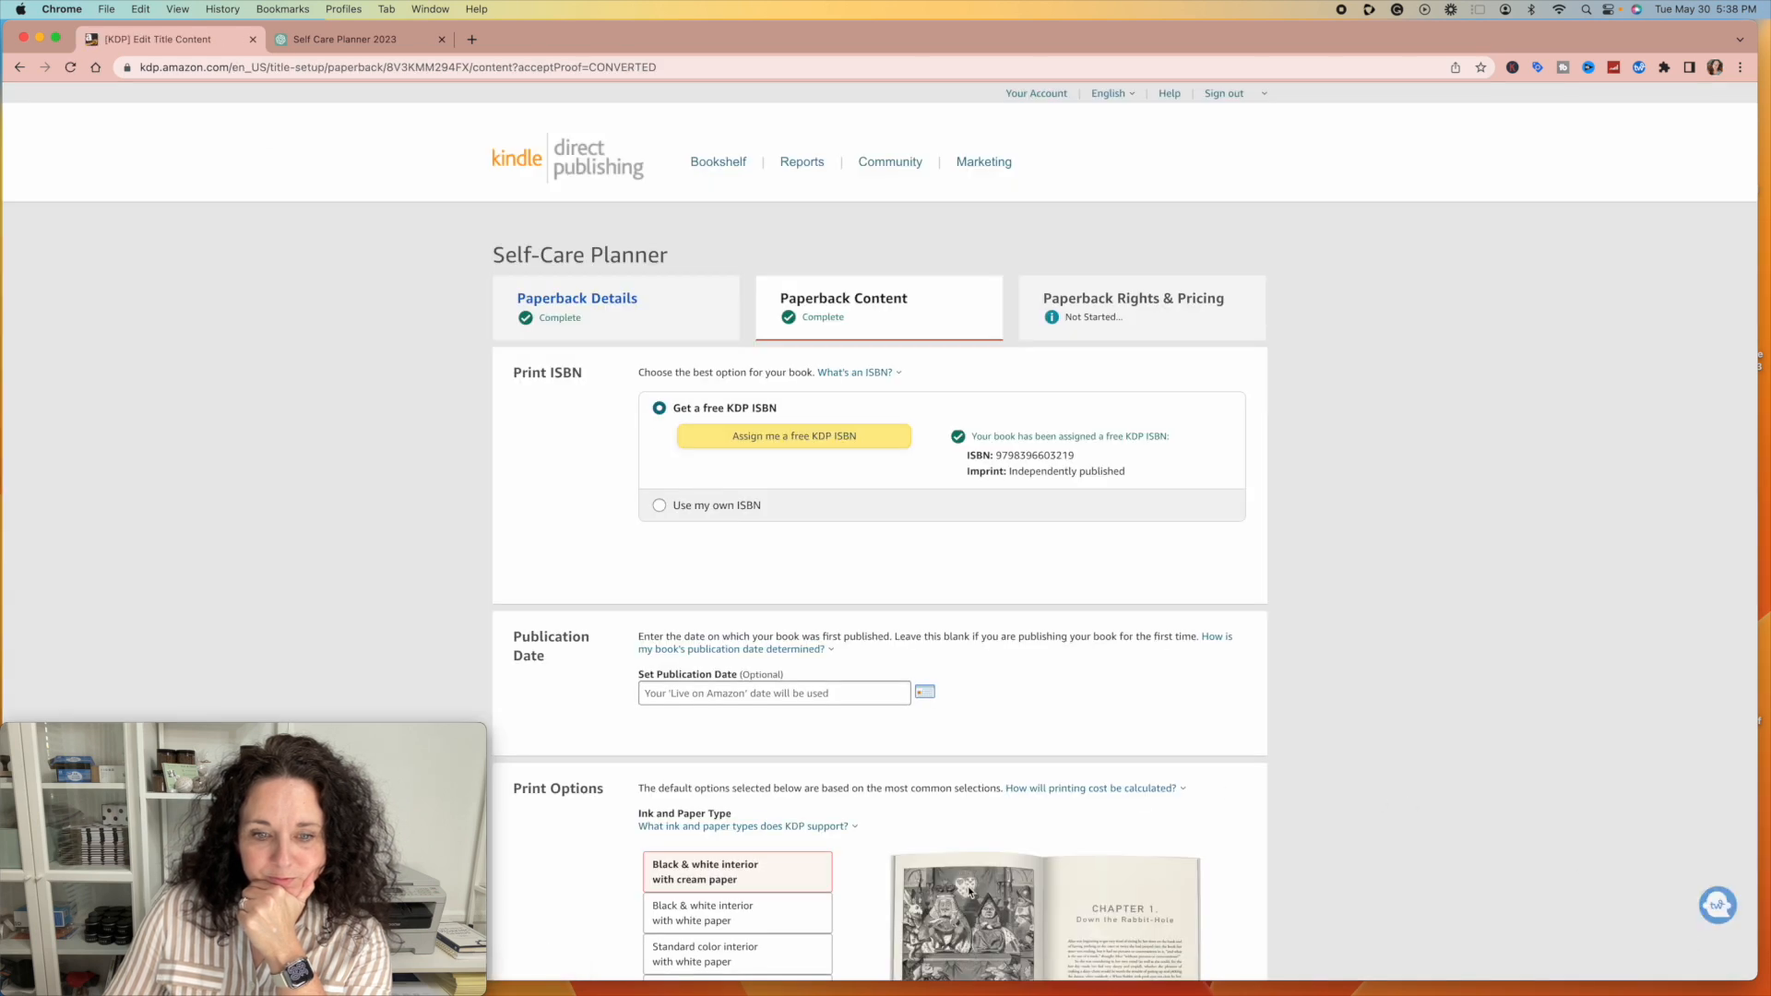
# Step: Review the paperback's print options and printing cost summary, save the content and continue to Paperback Rights & Pricing
pyautogui.scroll(-8, 877, 602)
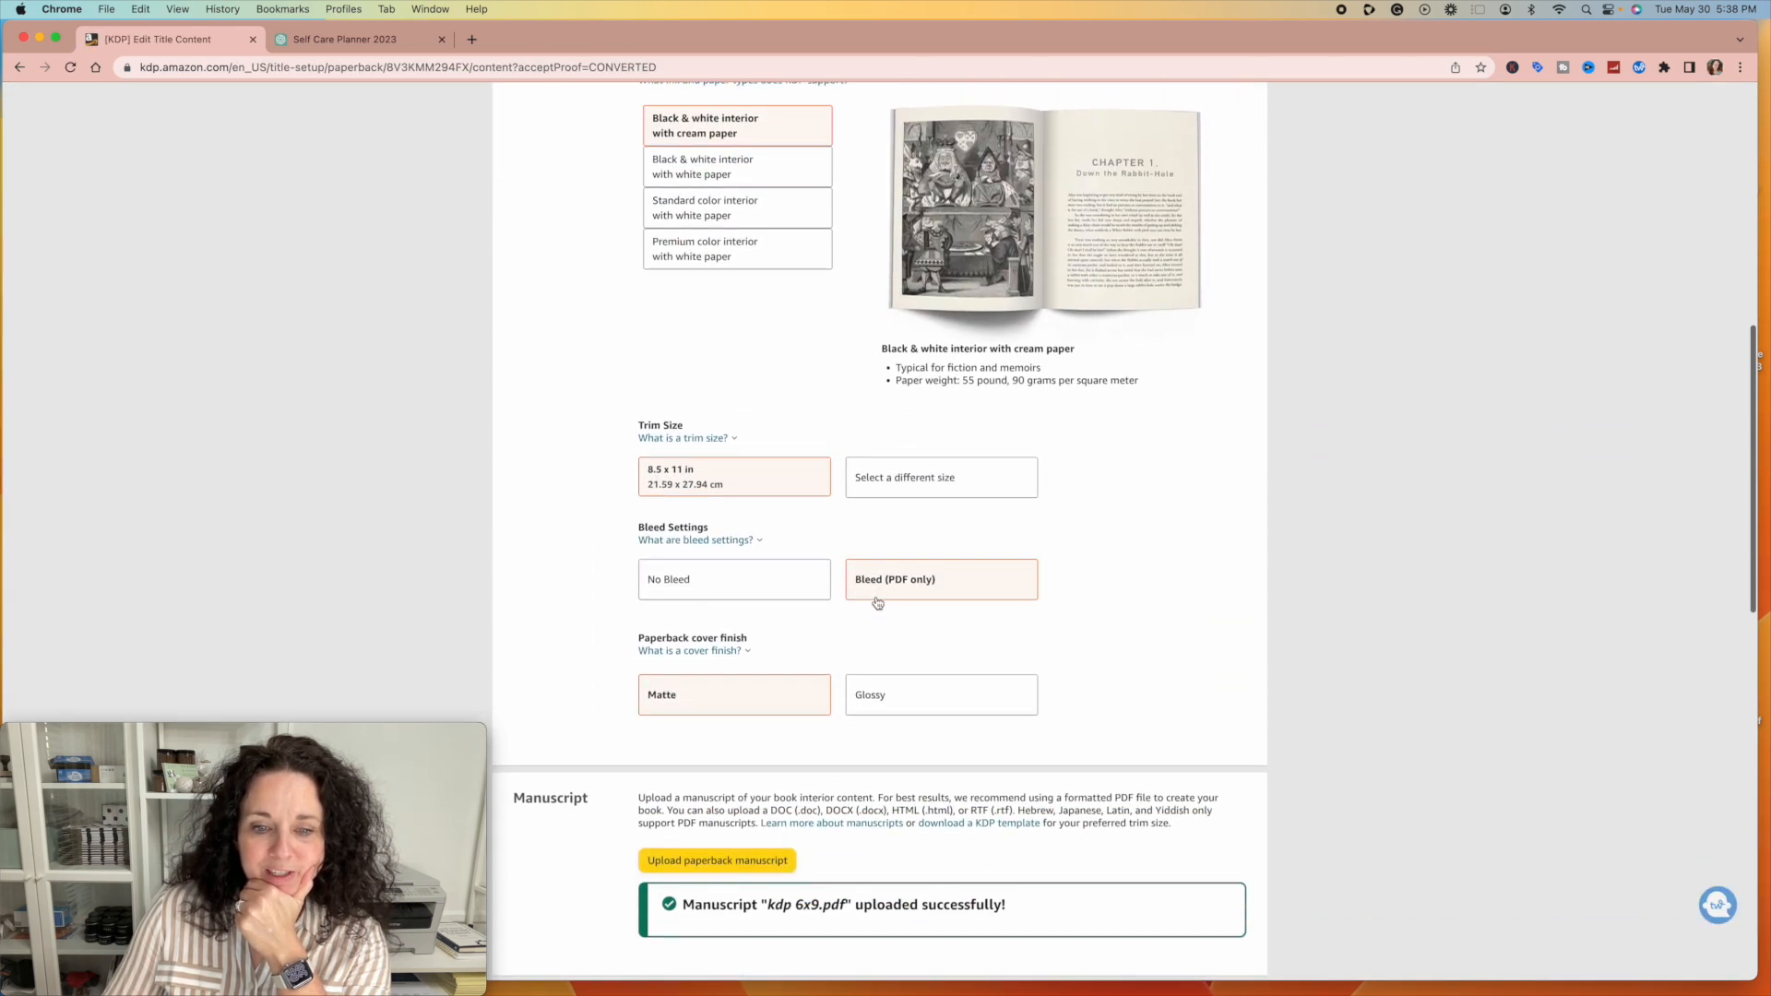
pyautogui.scroll(-10, 877, 602)
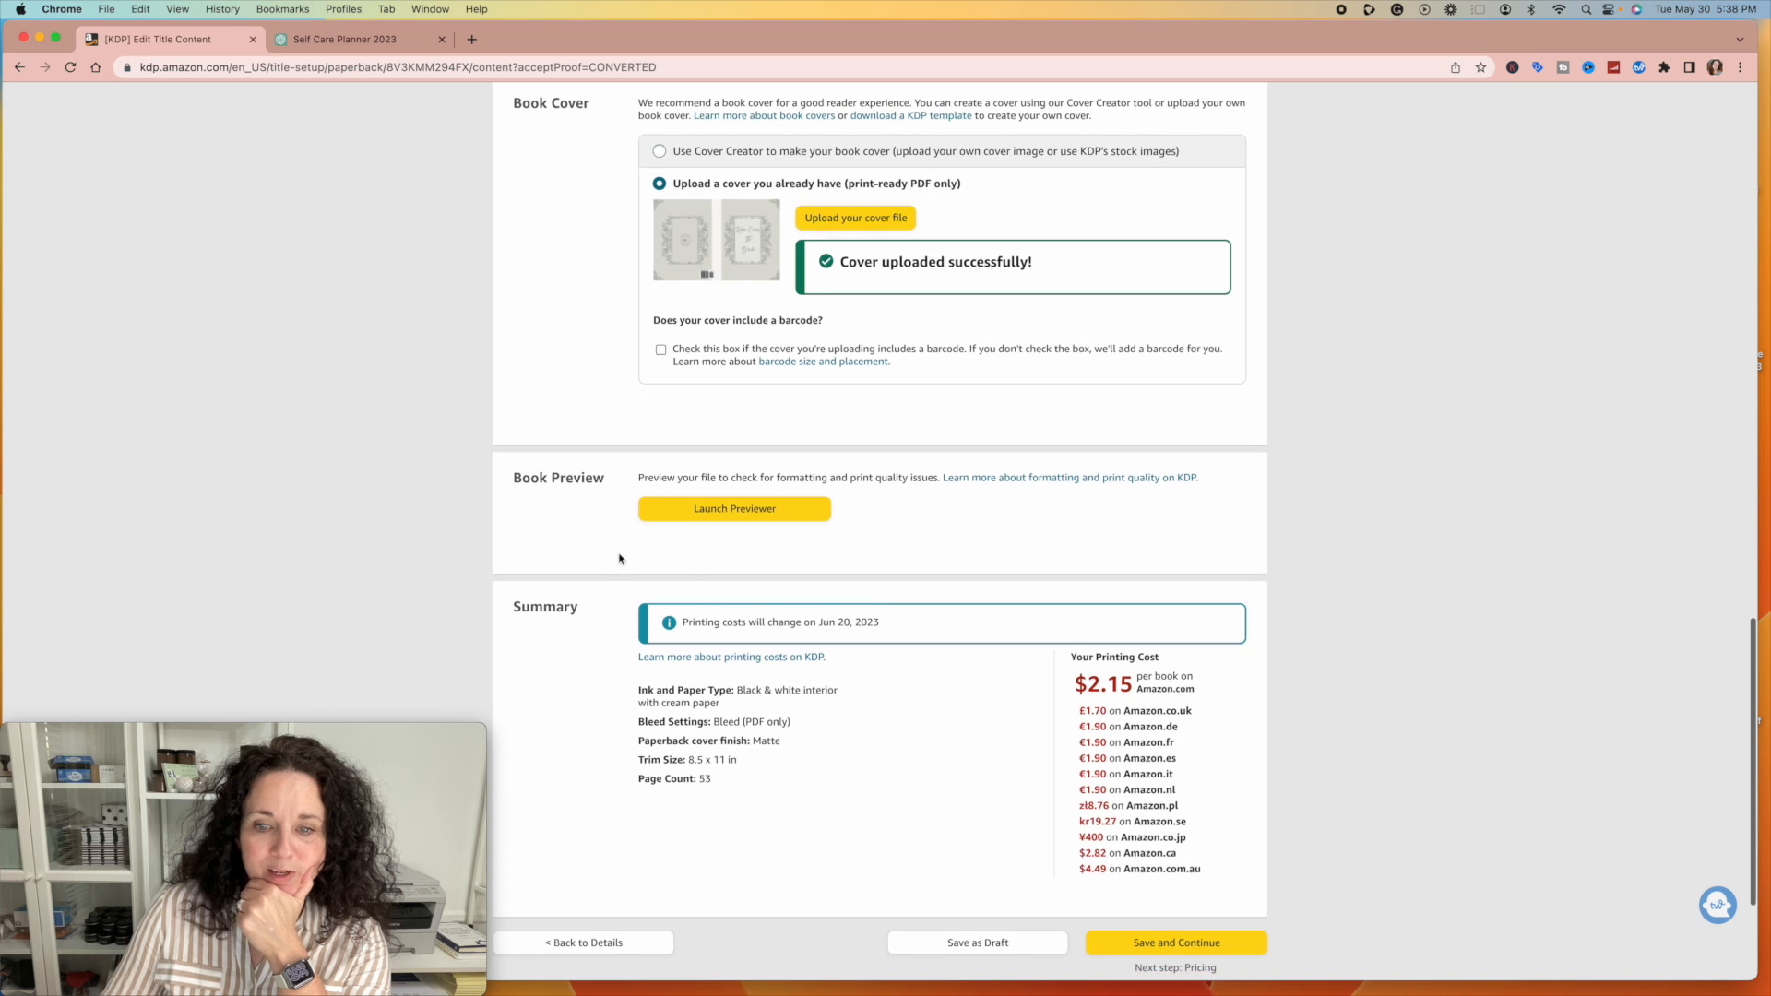
pyautogui.scroll(-2, 619, 557)
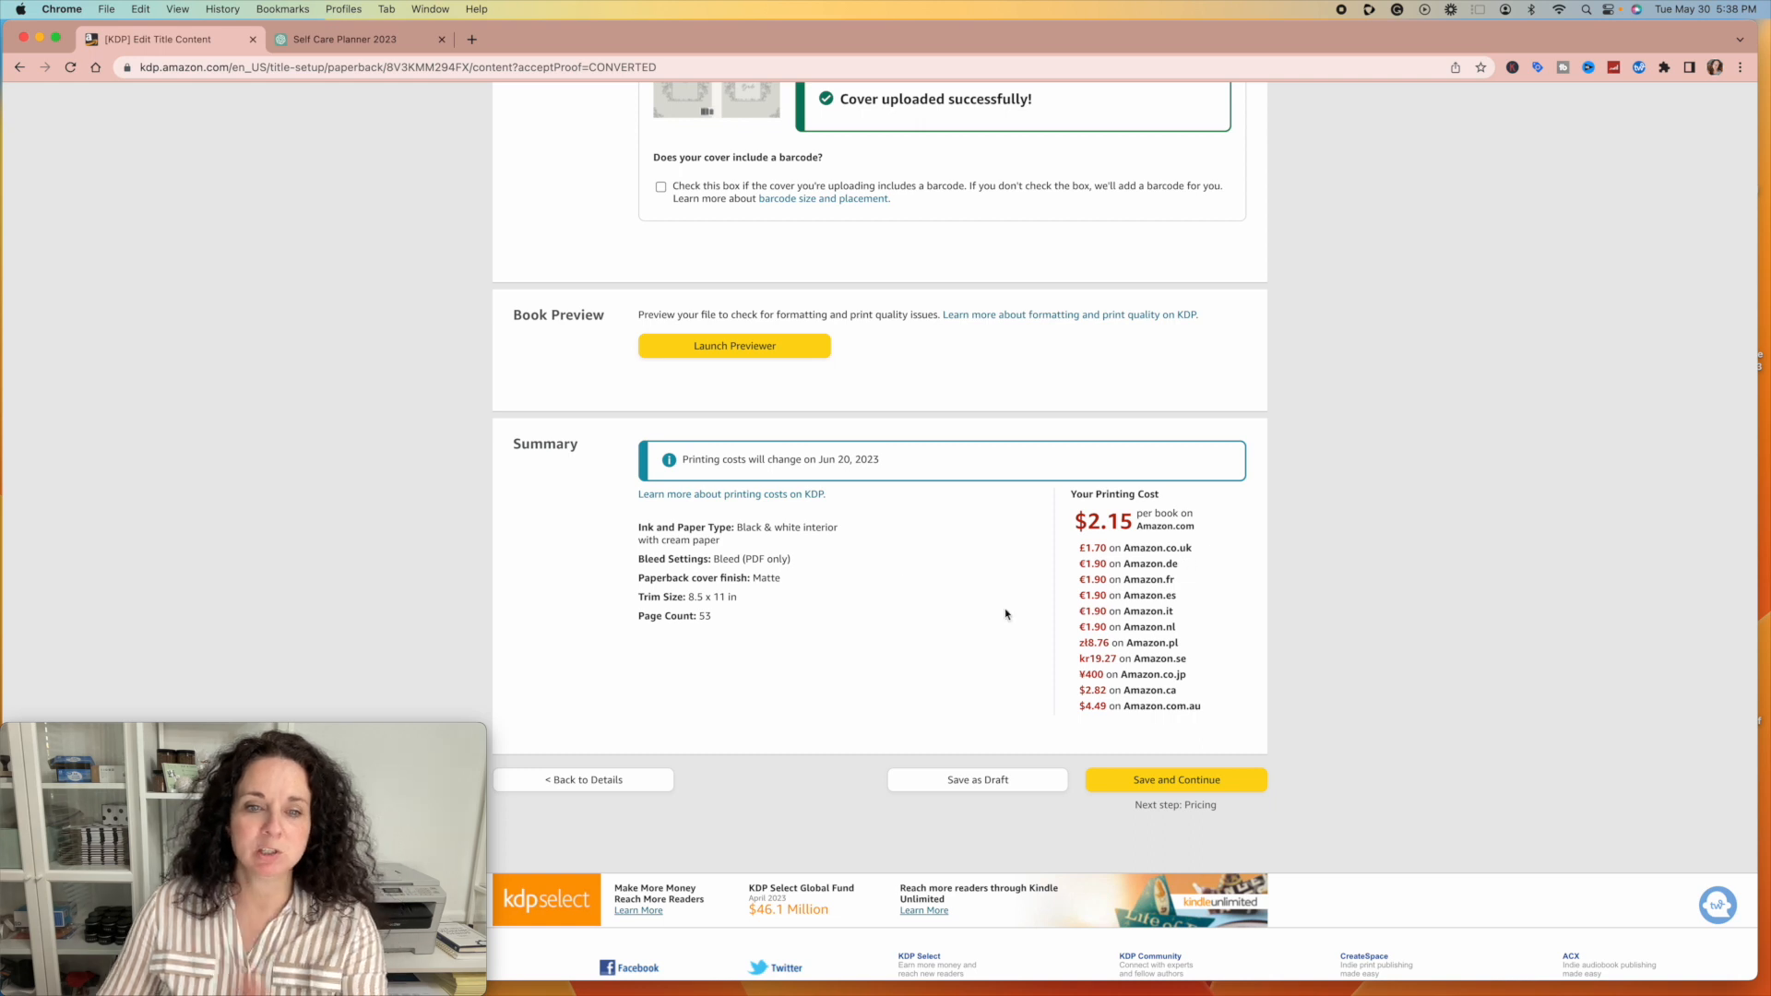
pyautogui.scroll(1, 815, 523)
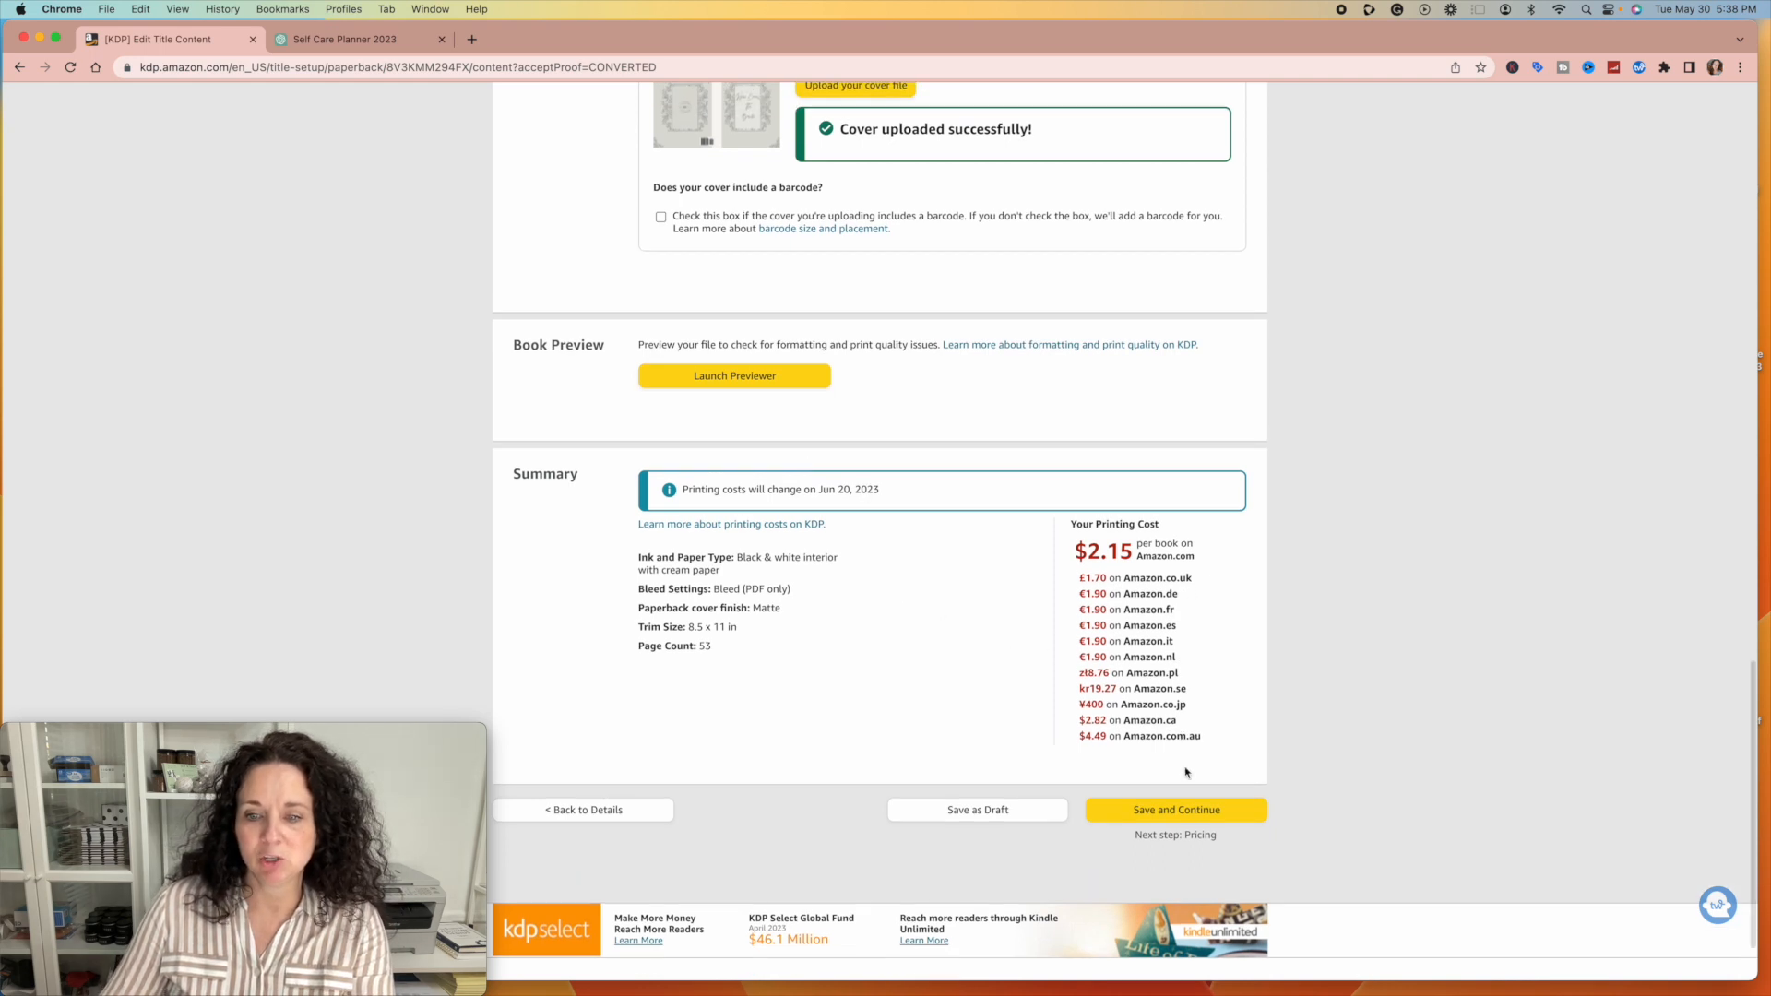
pyautogui.click(1173, 812)
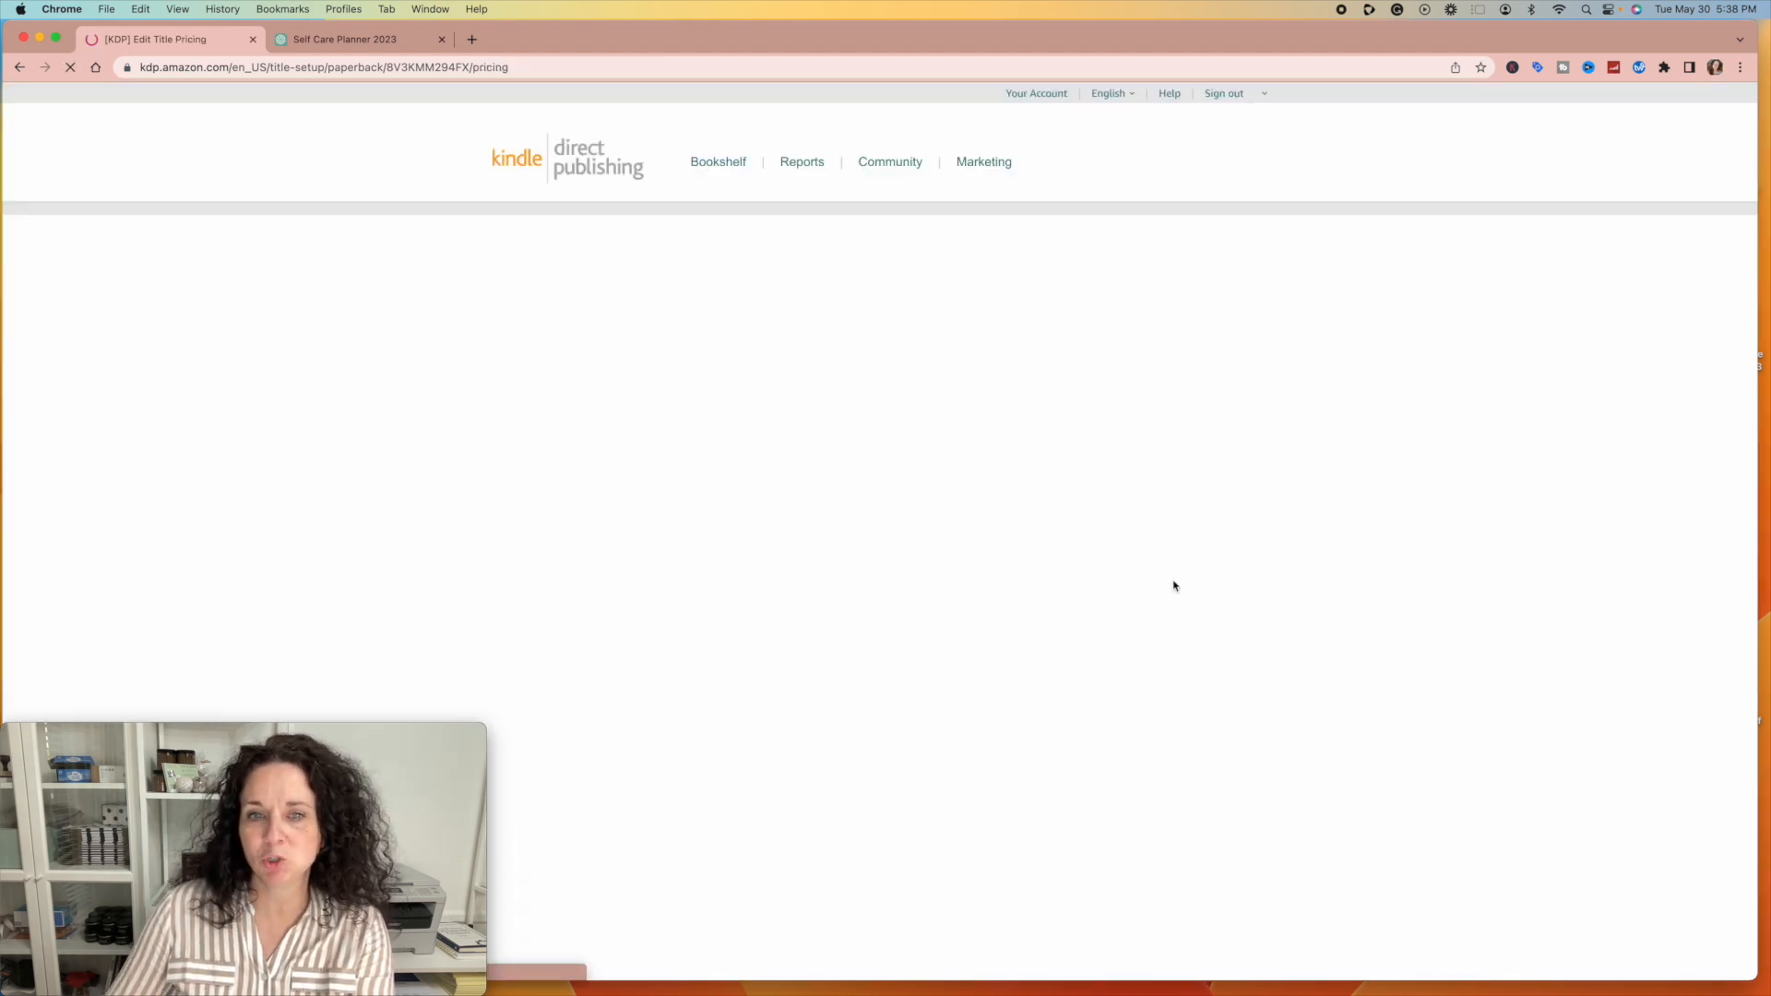
# Step: Set the paperback's Amazon.com list price to $5.99 USD
pyautogui.scroll(-5, 1037, 589)
pyautogui.scroll(-3, 1036, 589)
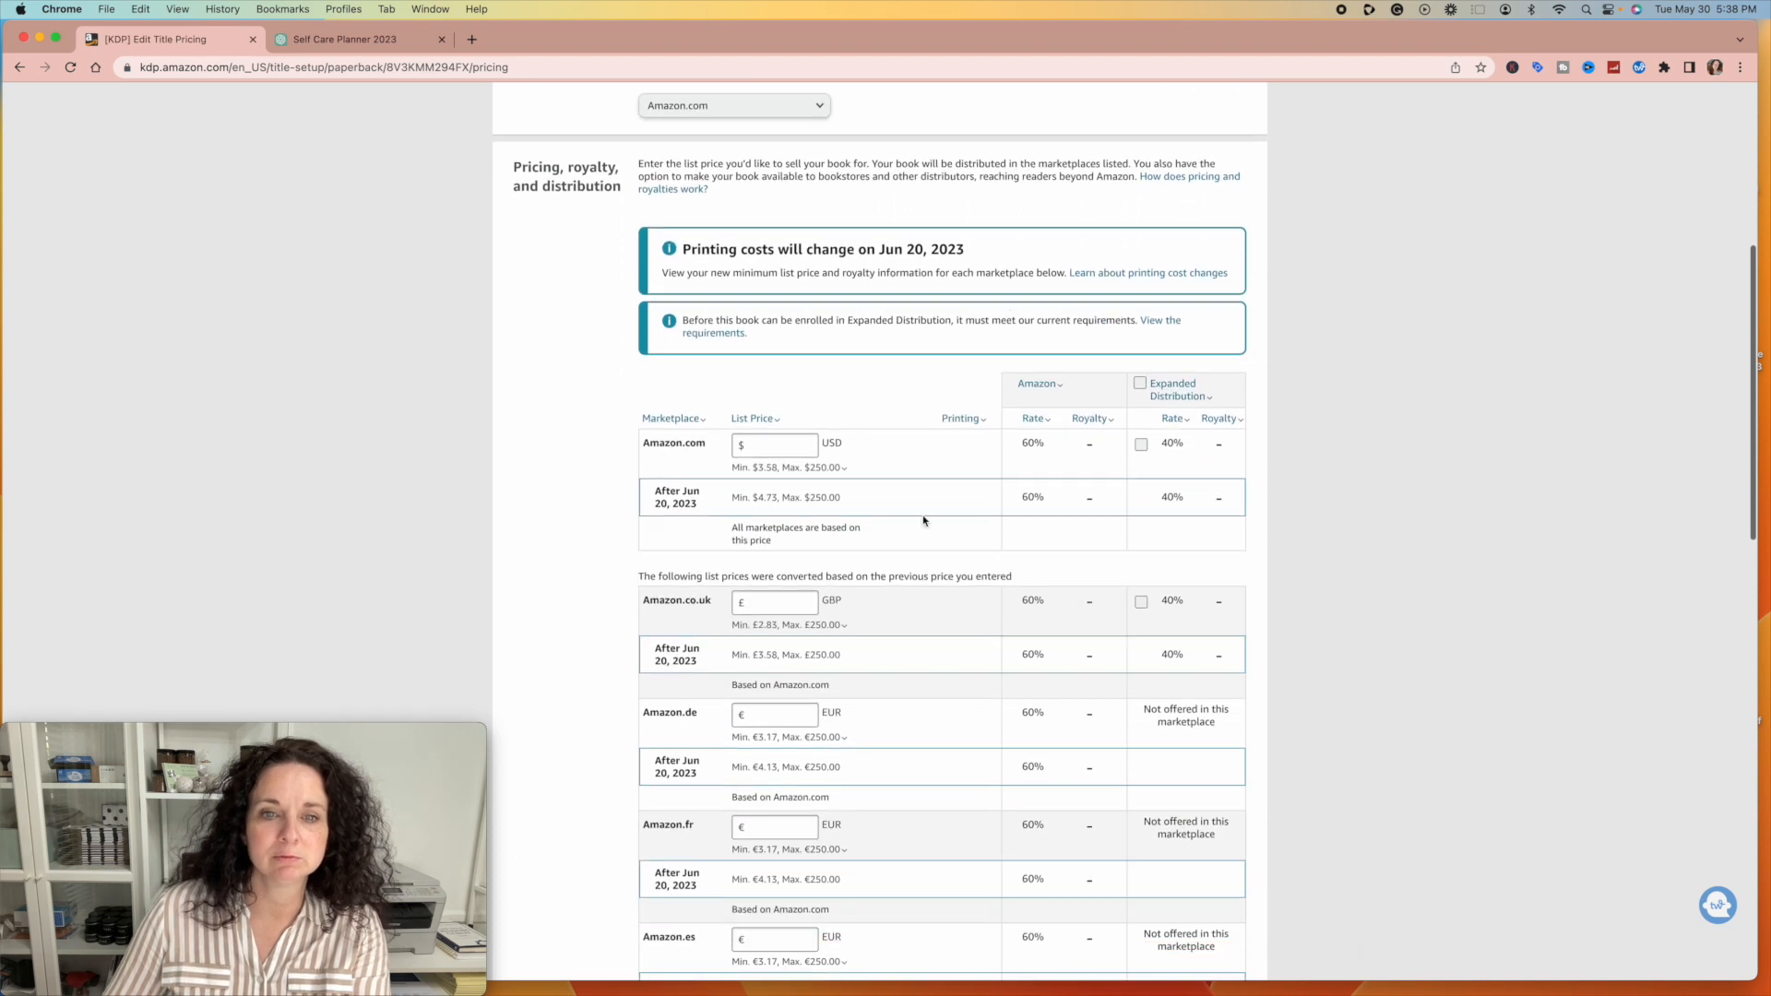
pyautogui.click(788, 443)
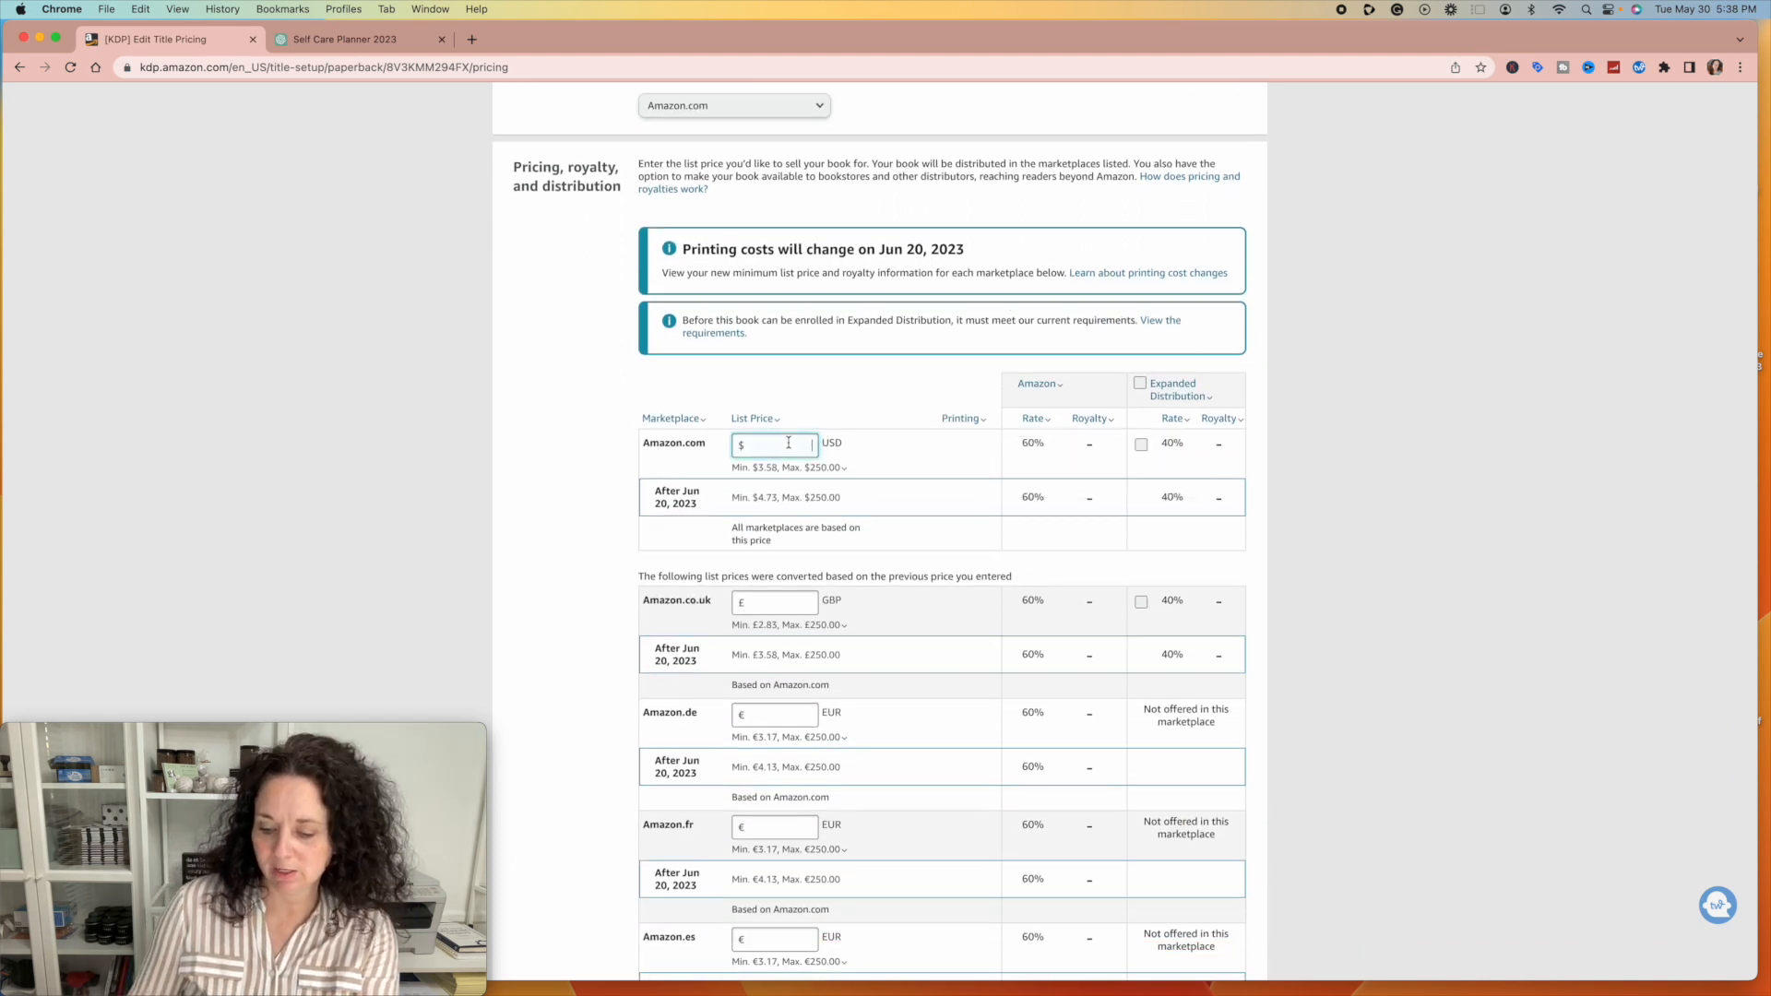
pyautogui.write('5.99')
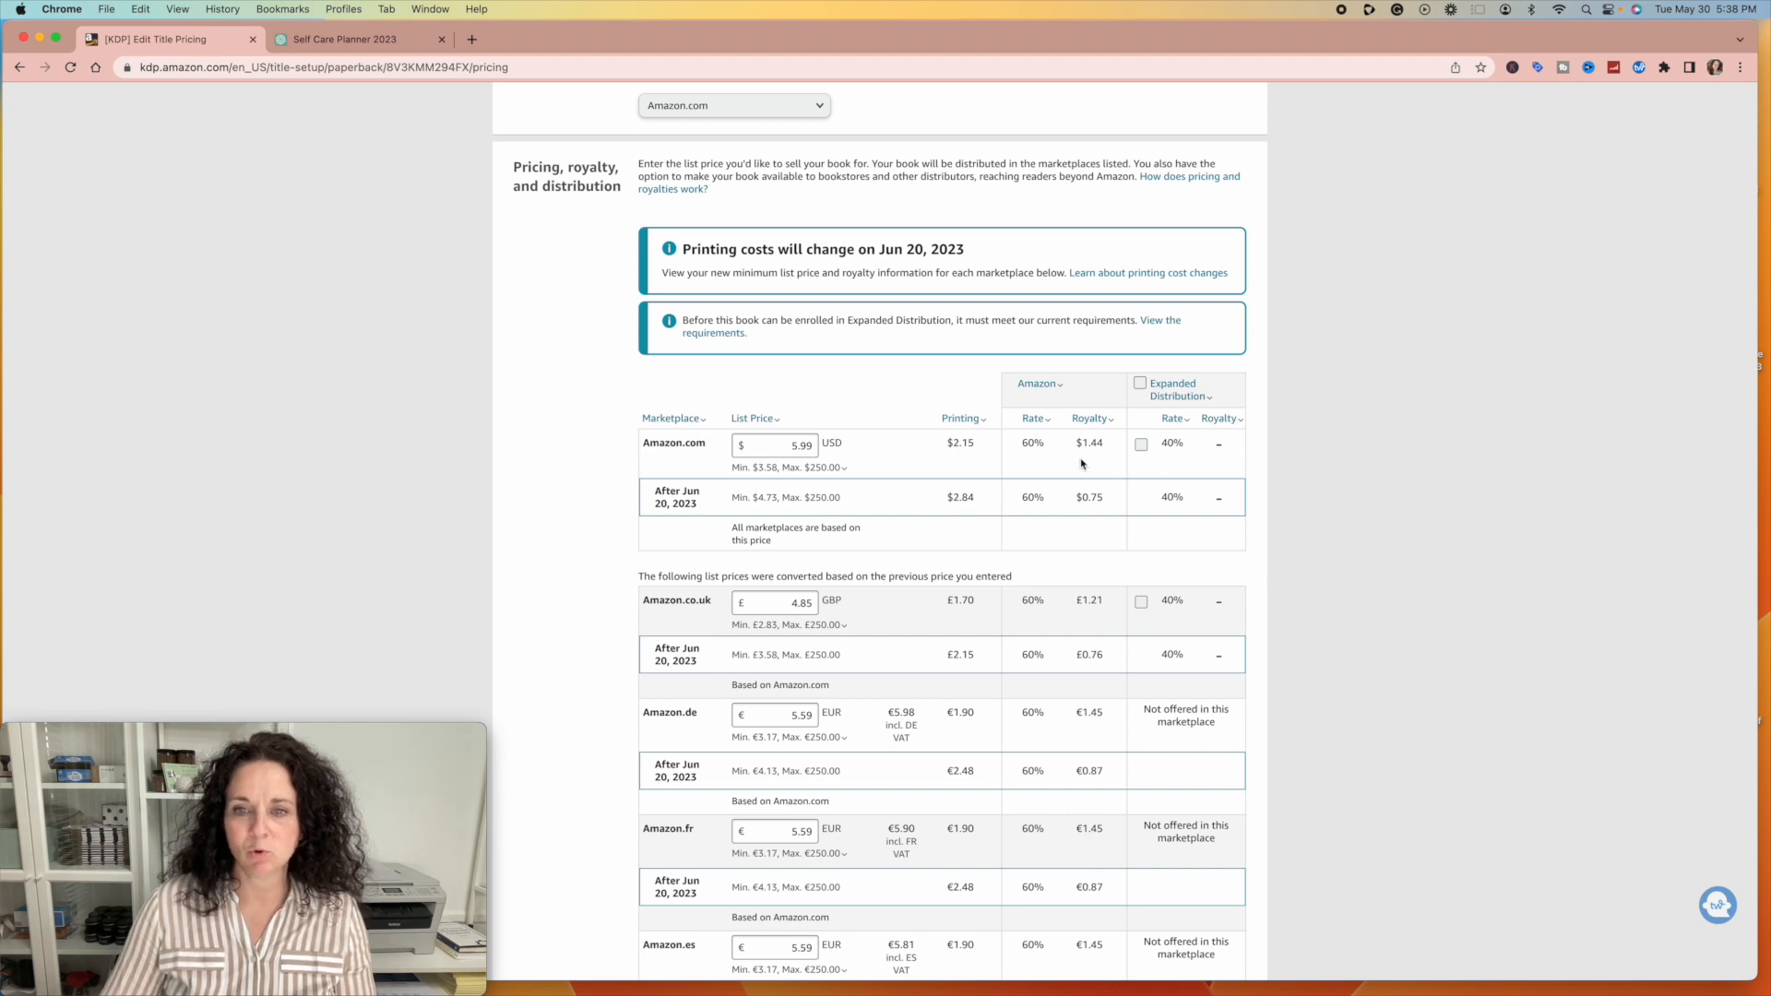
# Step: Review the paperback's list prices and royalties by marketplace, the terms, proof request, territories and primary marketplace
pyautogui.scroll(-1, 1083, 463)
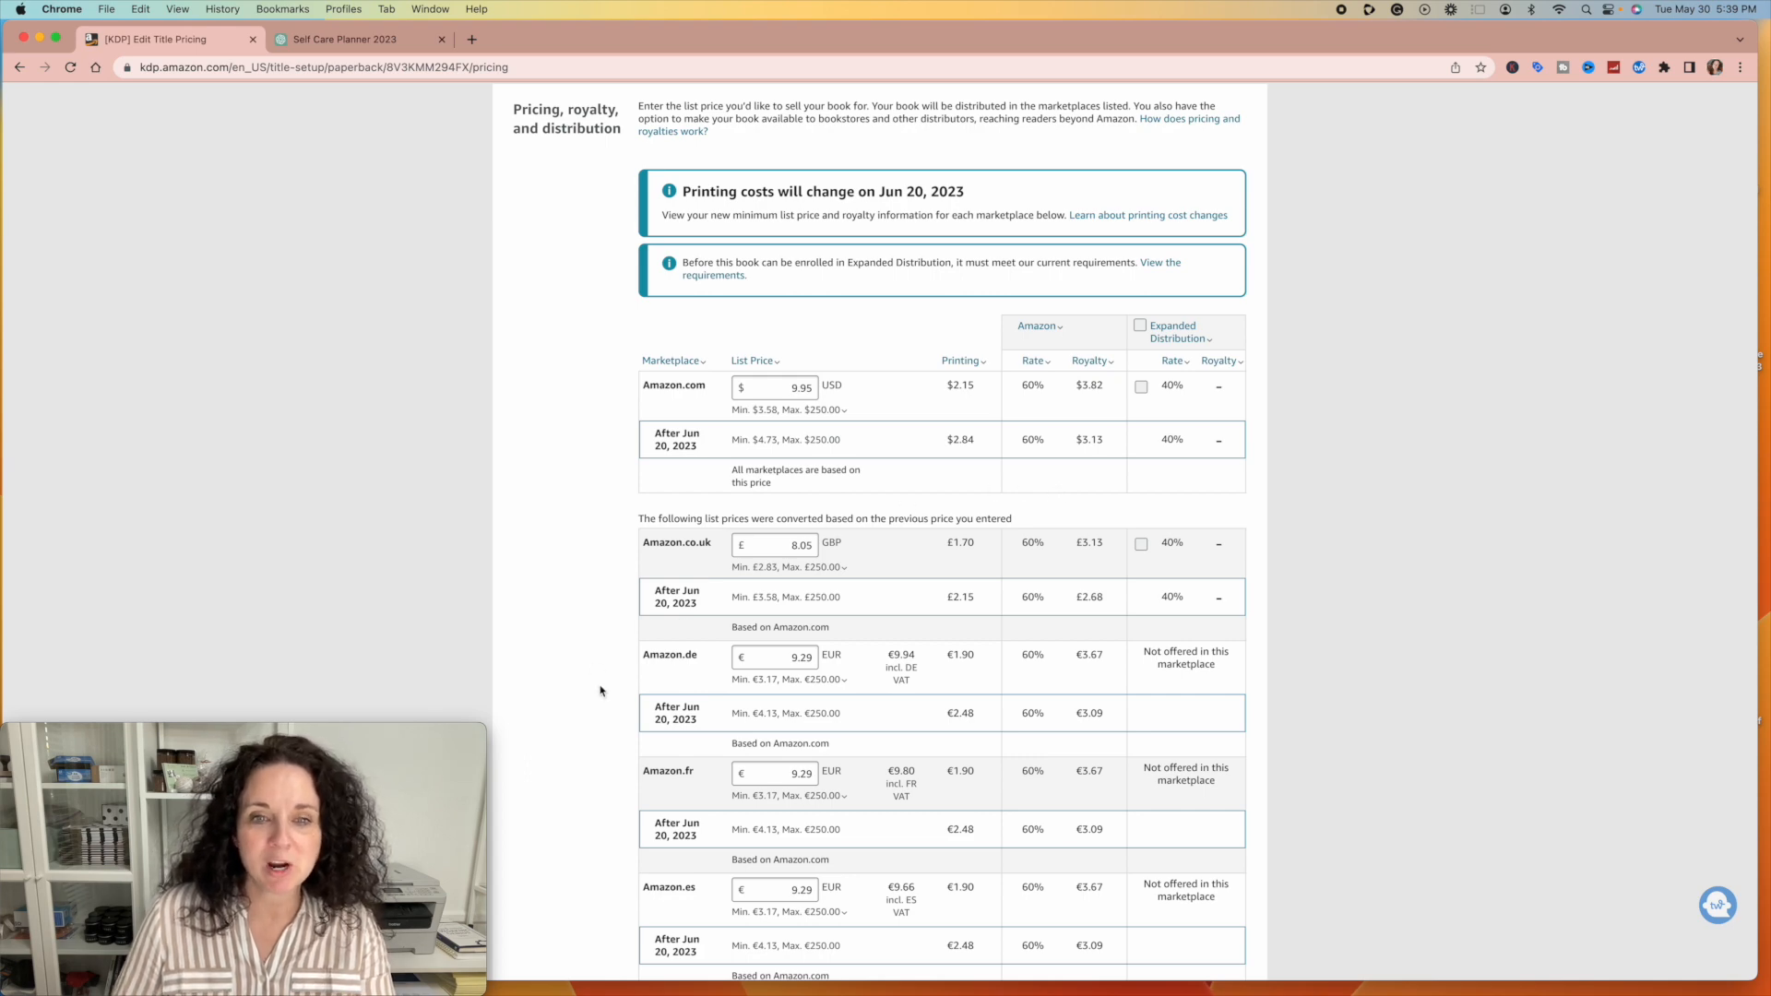
pyautogui.scroll(-13, 600, 690)
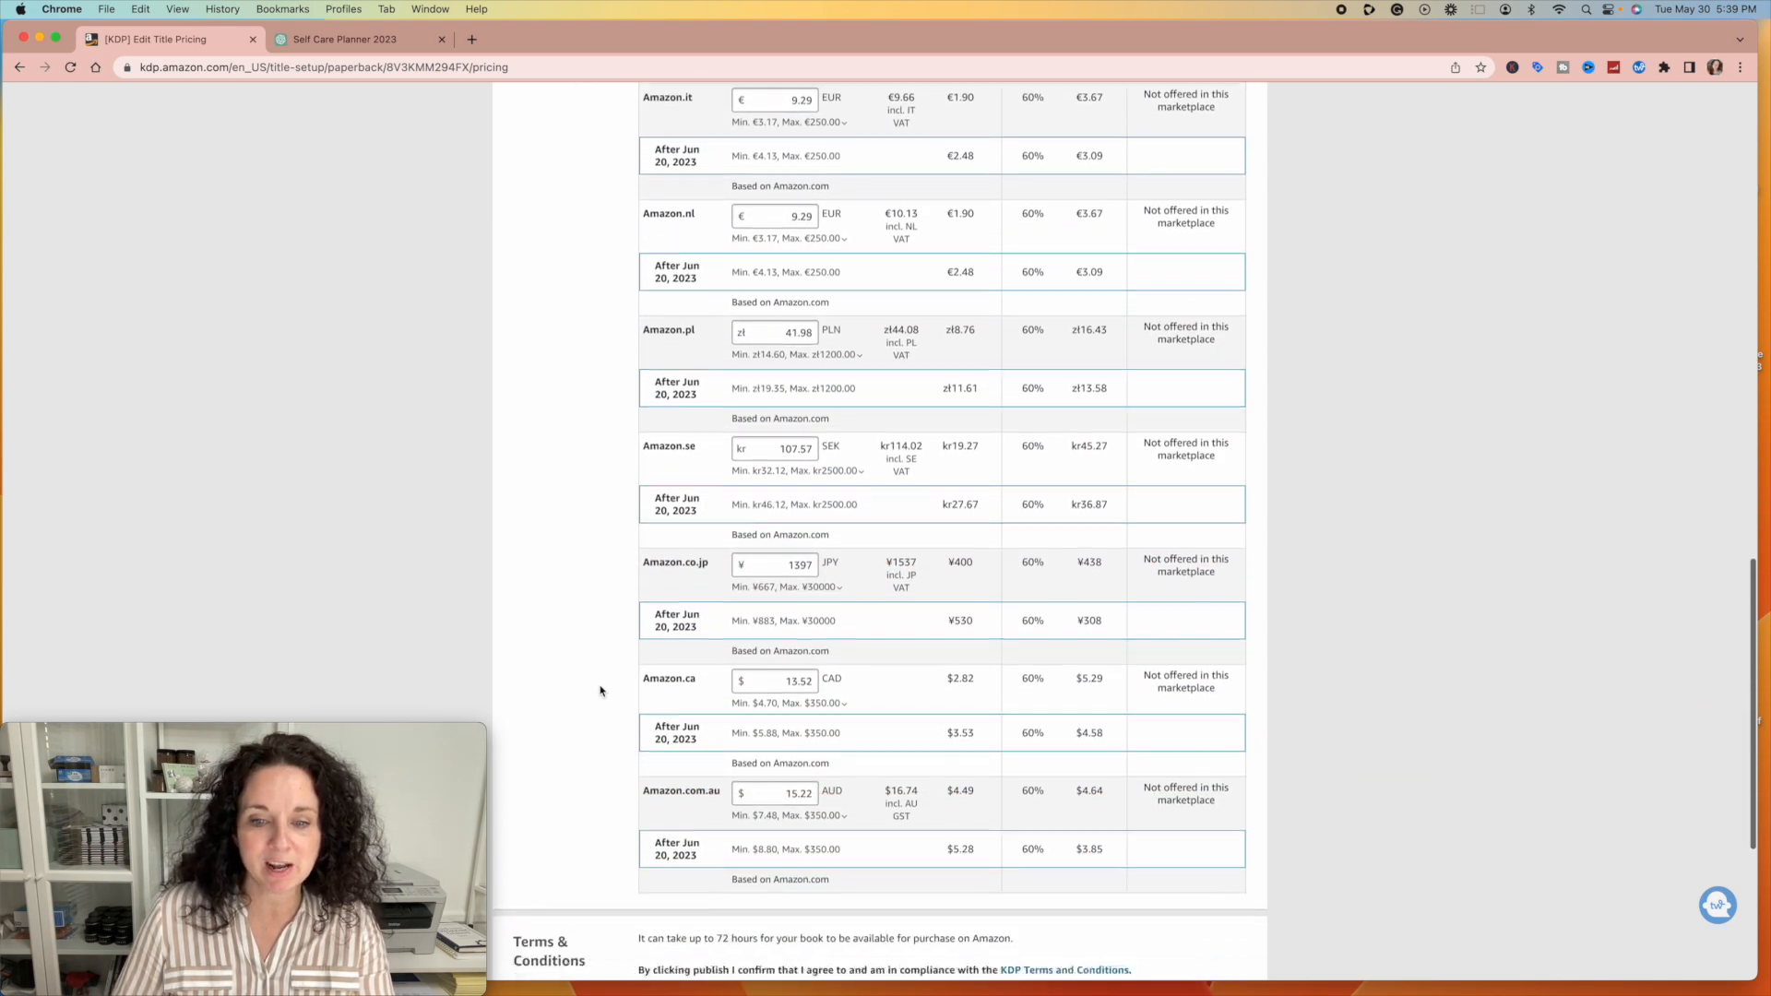
pyautogui.scroll(-2, 600, 691)
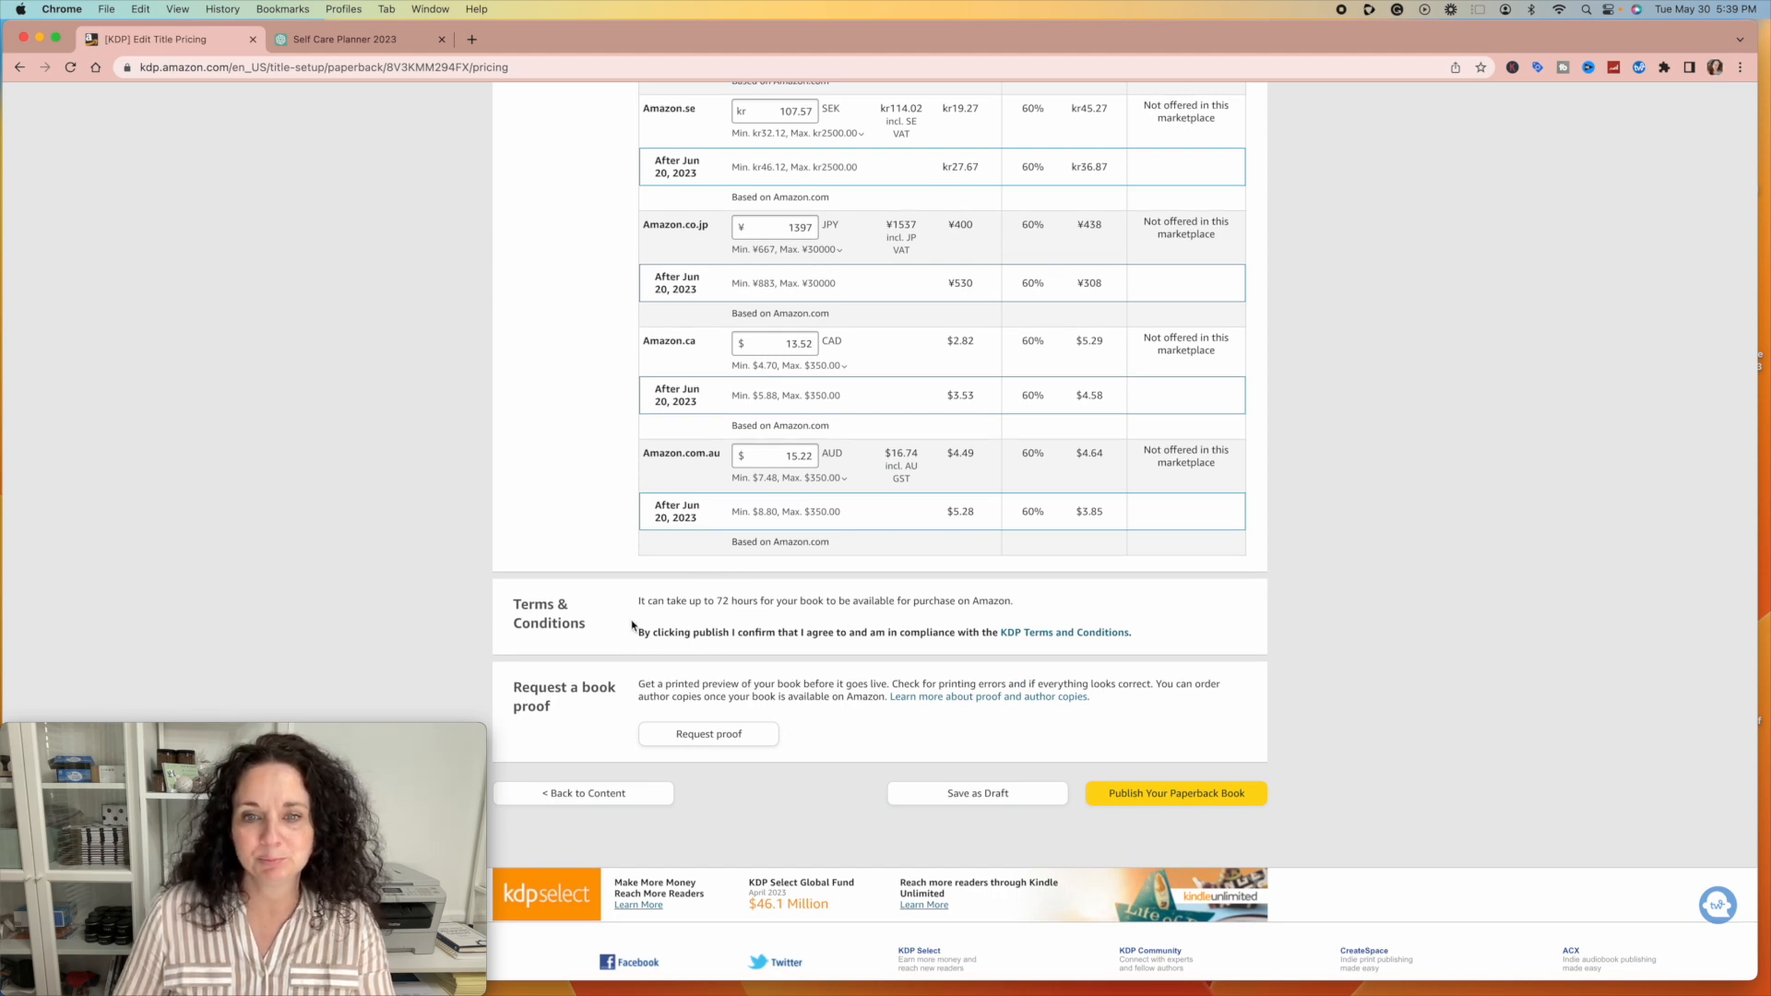
pyautogui.scroll(-1, 633, 625)
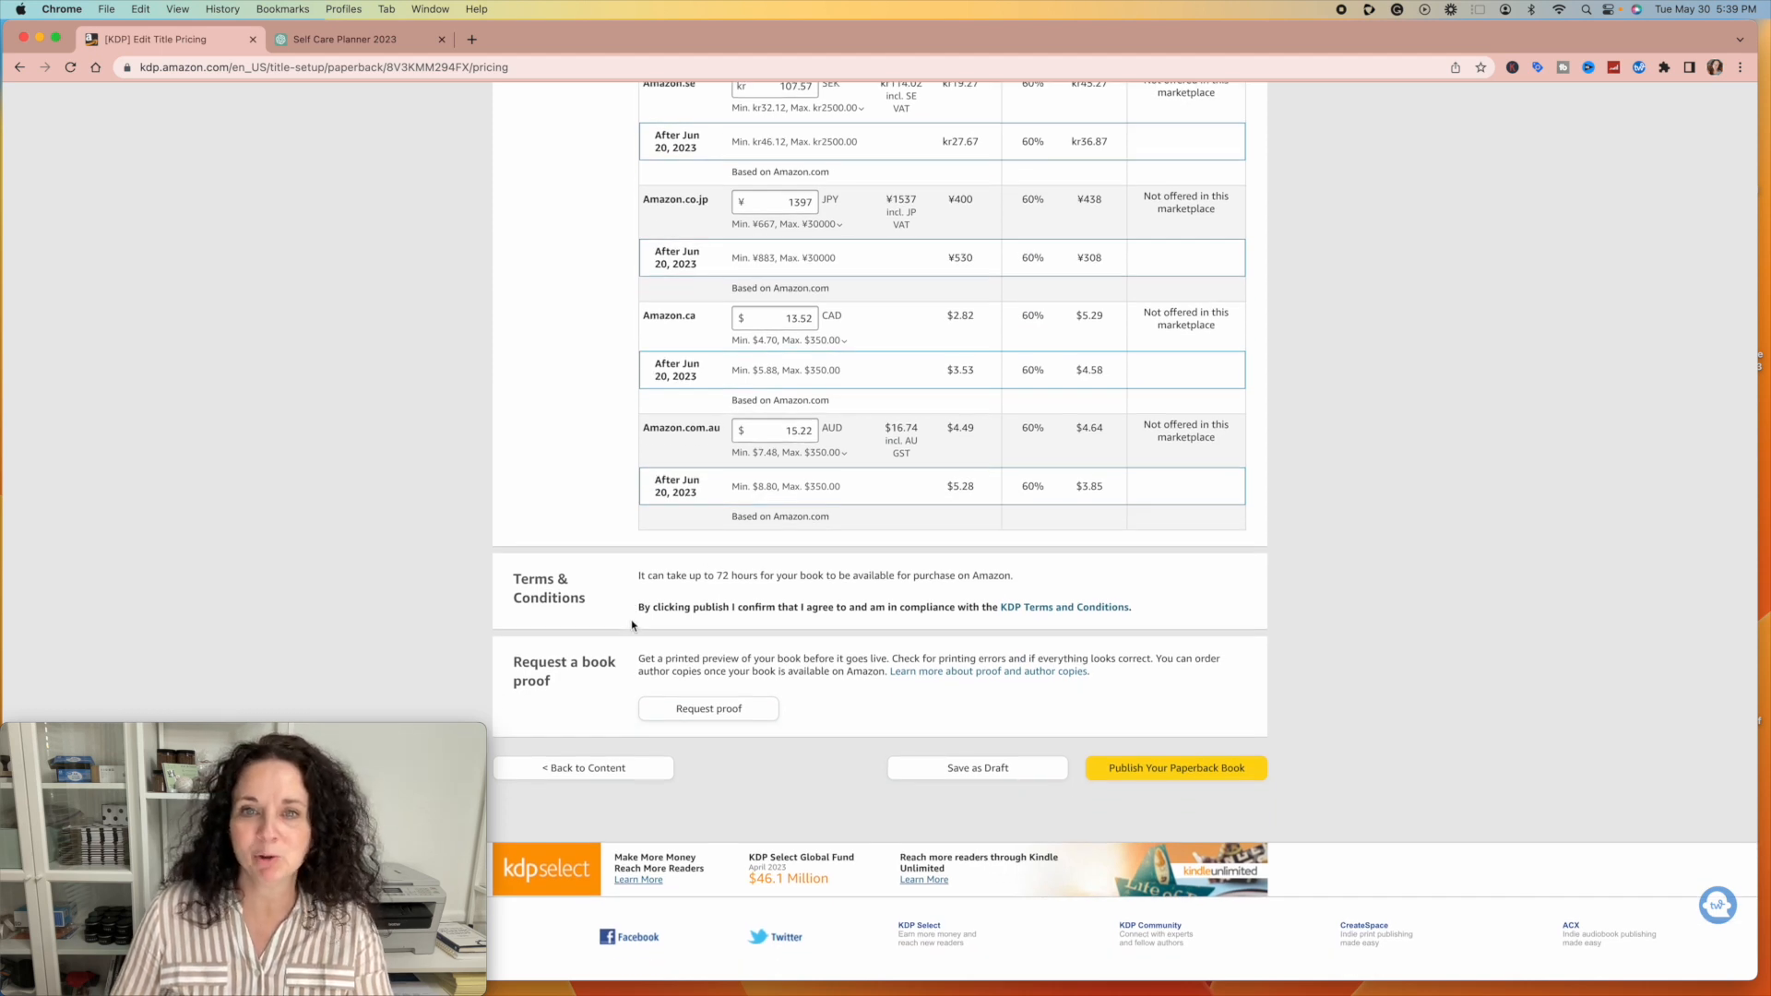
pyautogui.scroll(20, 591, 478)
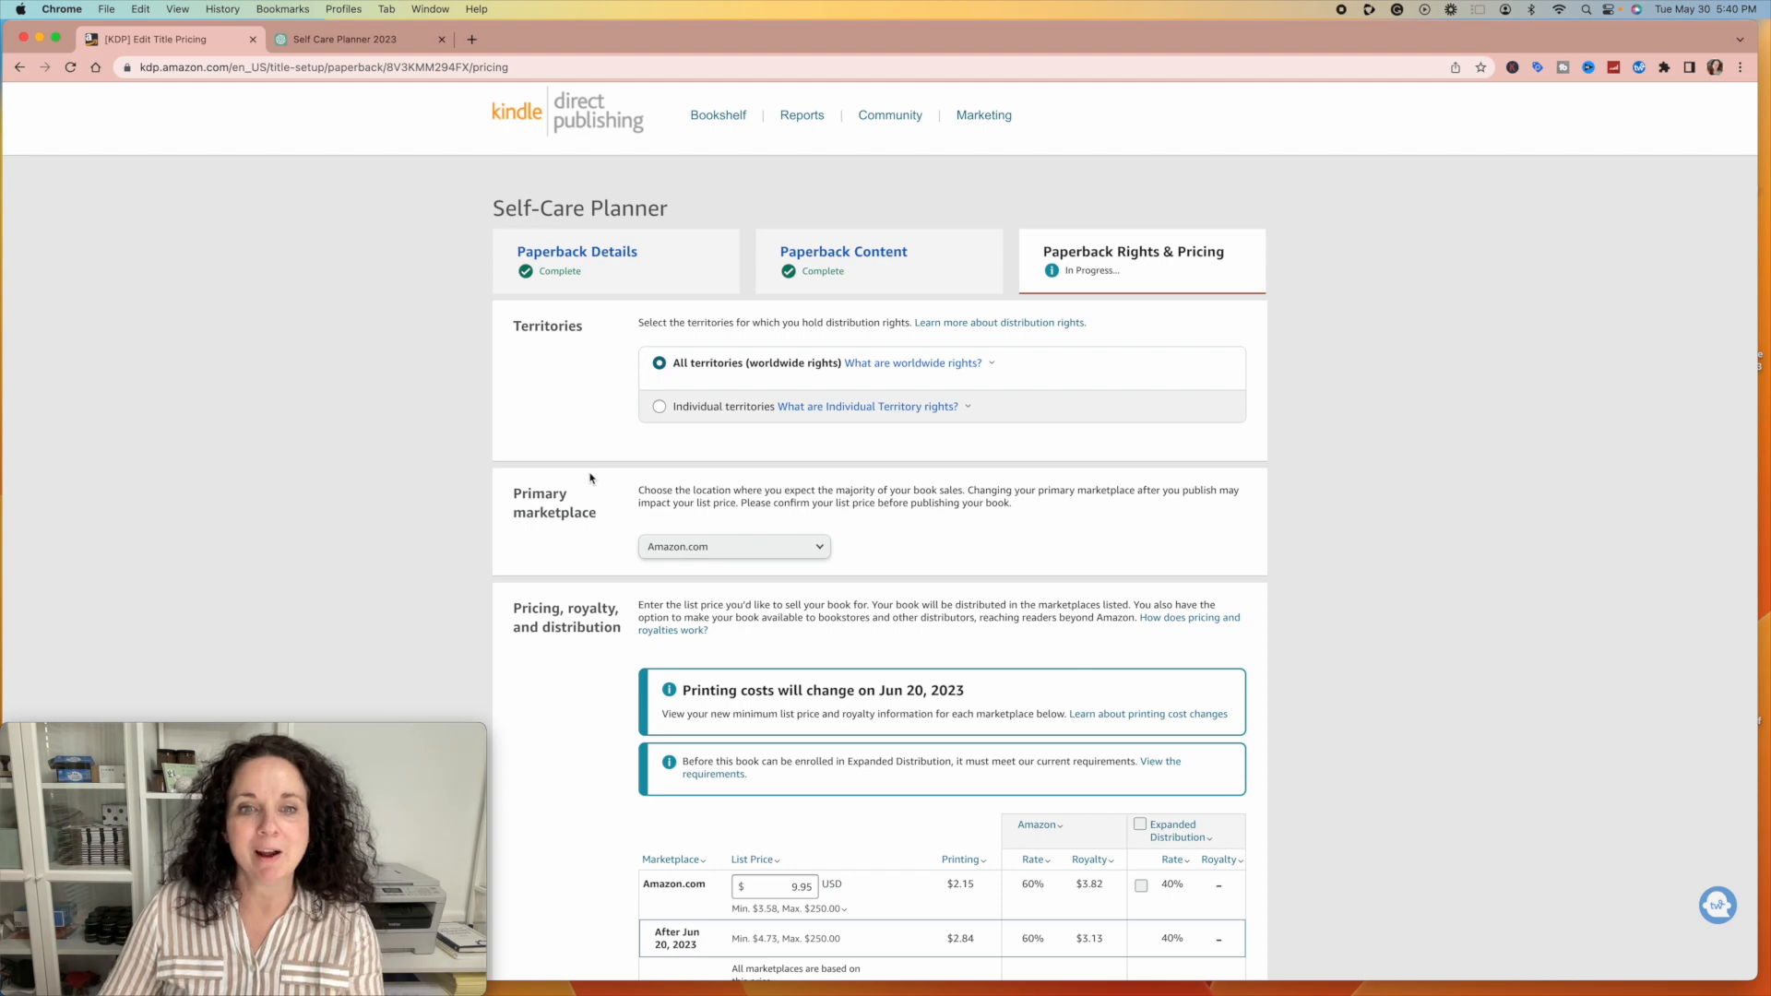
pyautogui.scroll(-15, 591, 760)
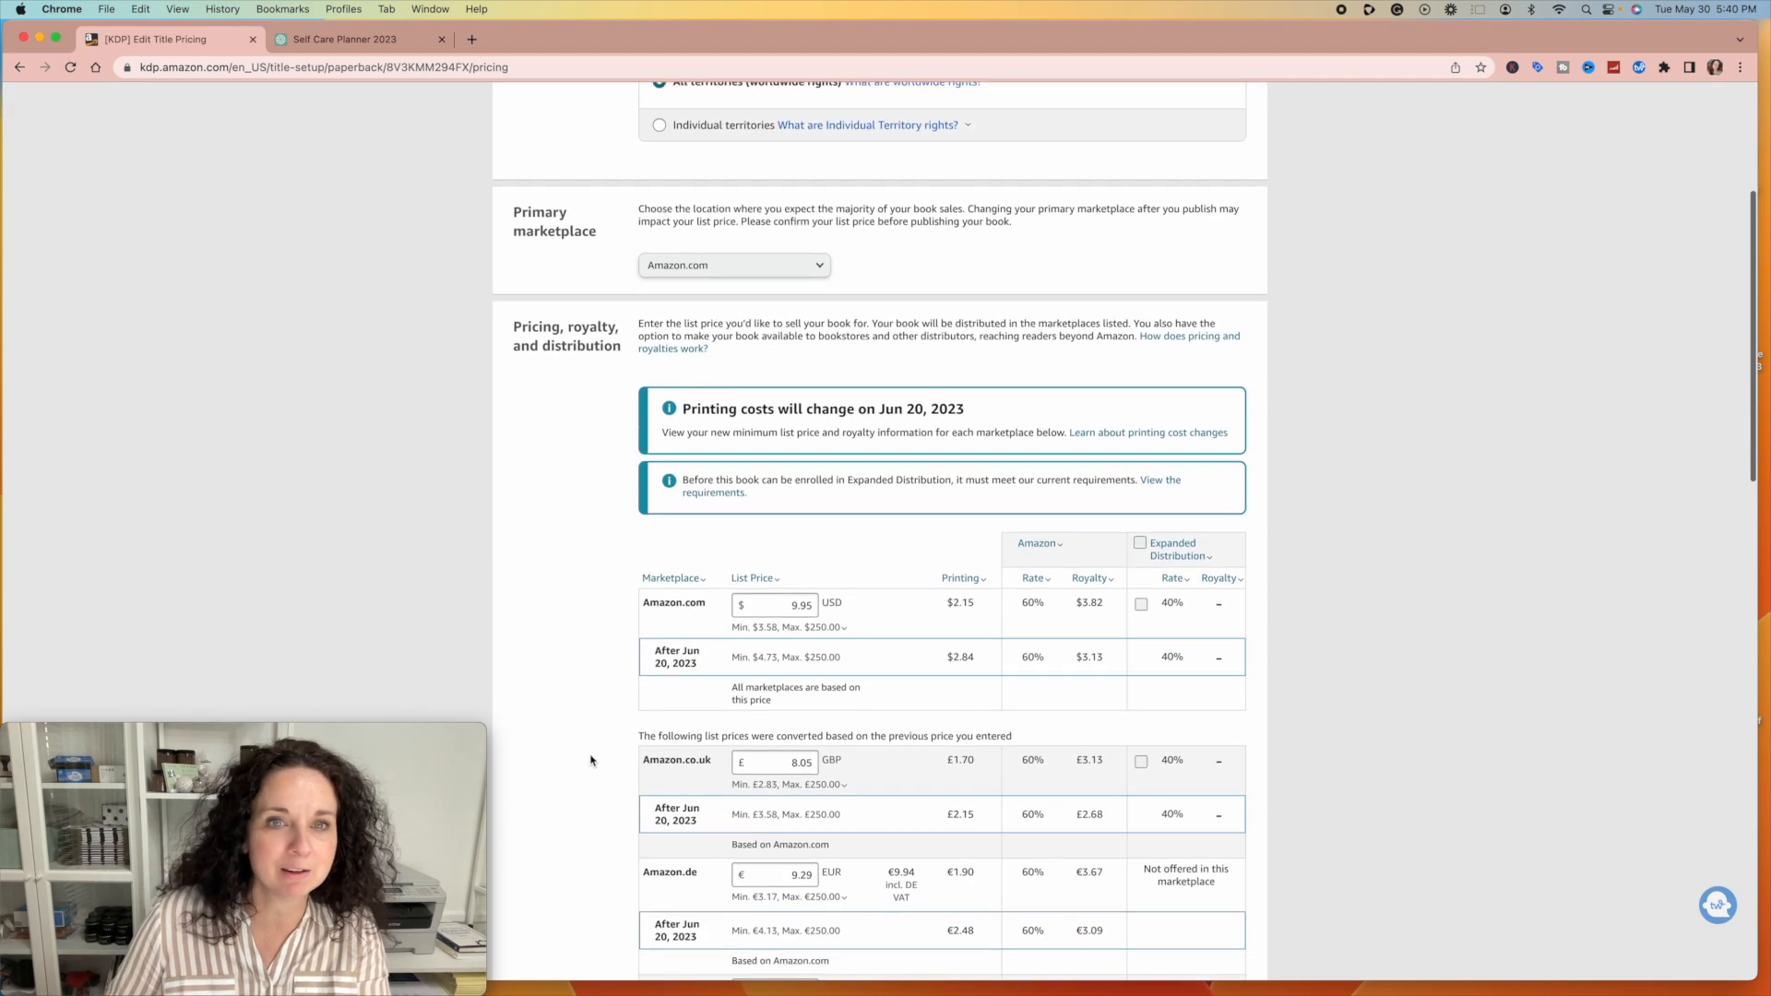
# Step: Save the paperback's rights and pricing as a draft without publishing, and return to the Bookshelf
pyautogui.scroll(-5, 591, 760)
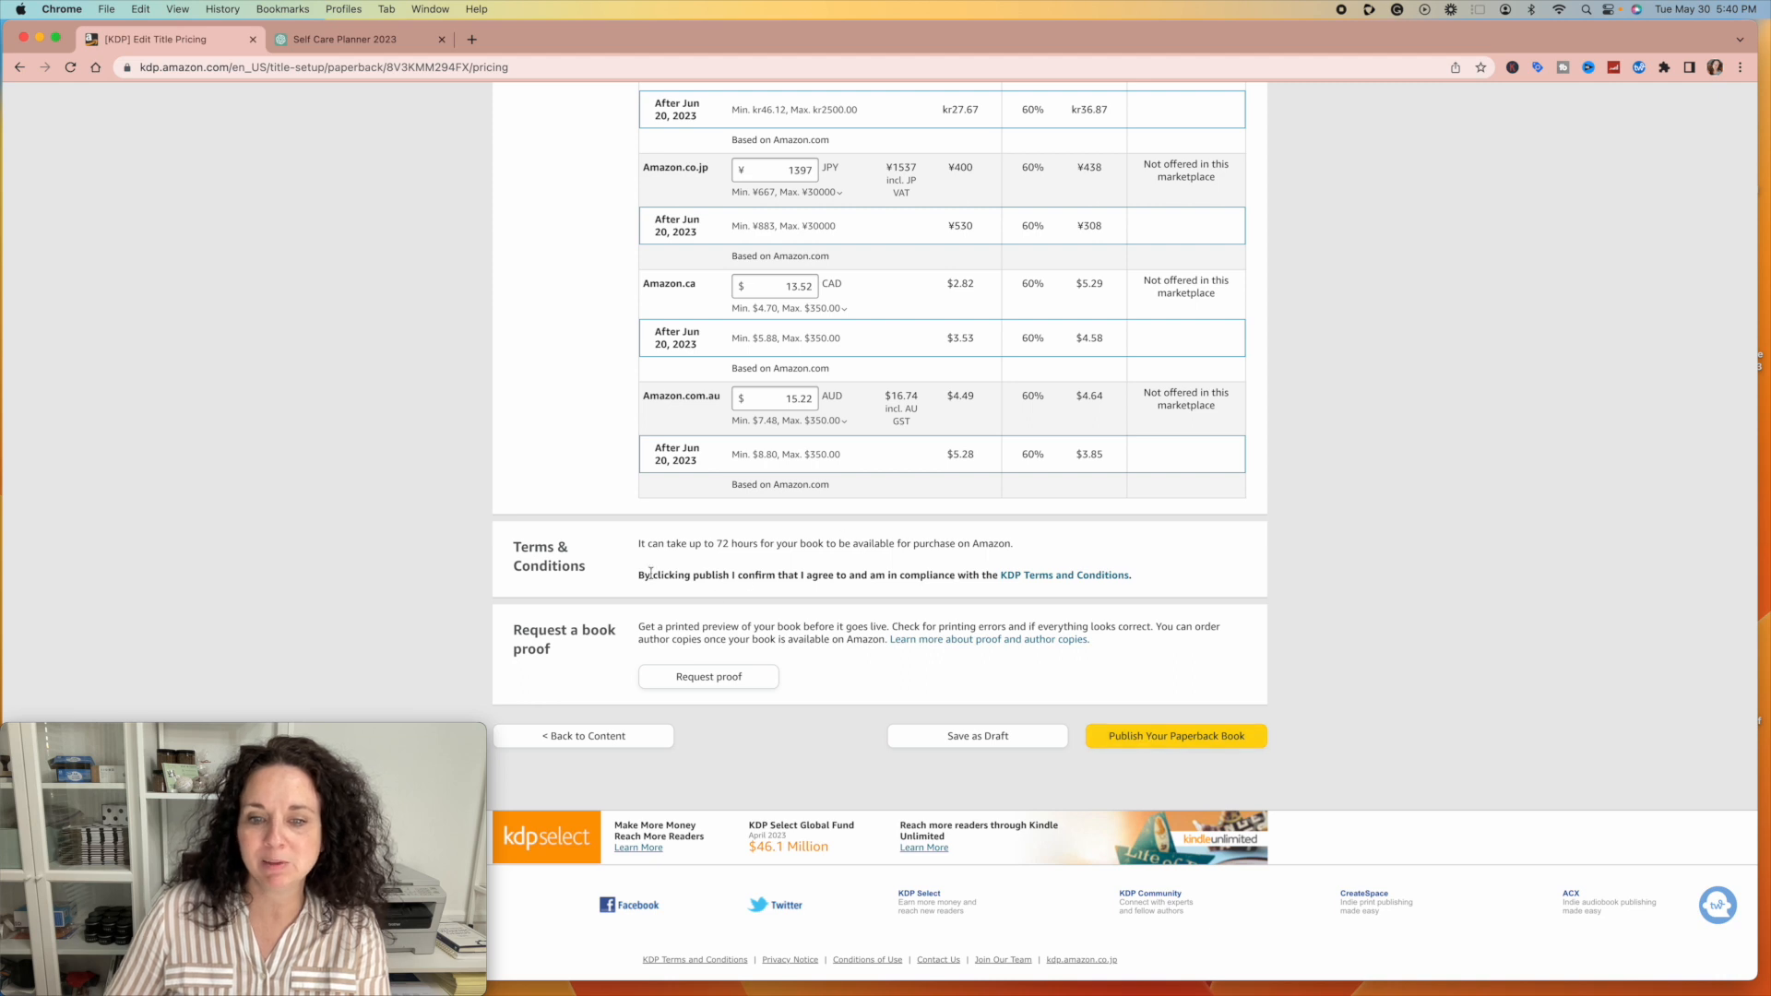
pyautogui.click(965, 739)
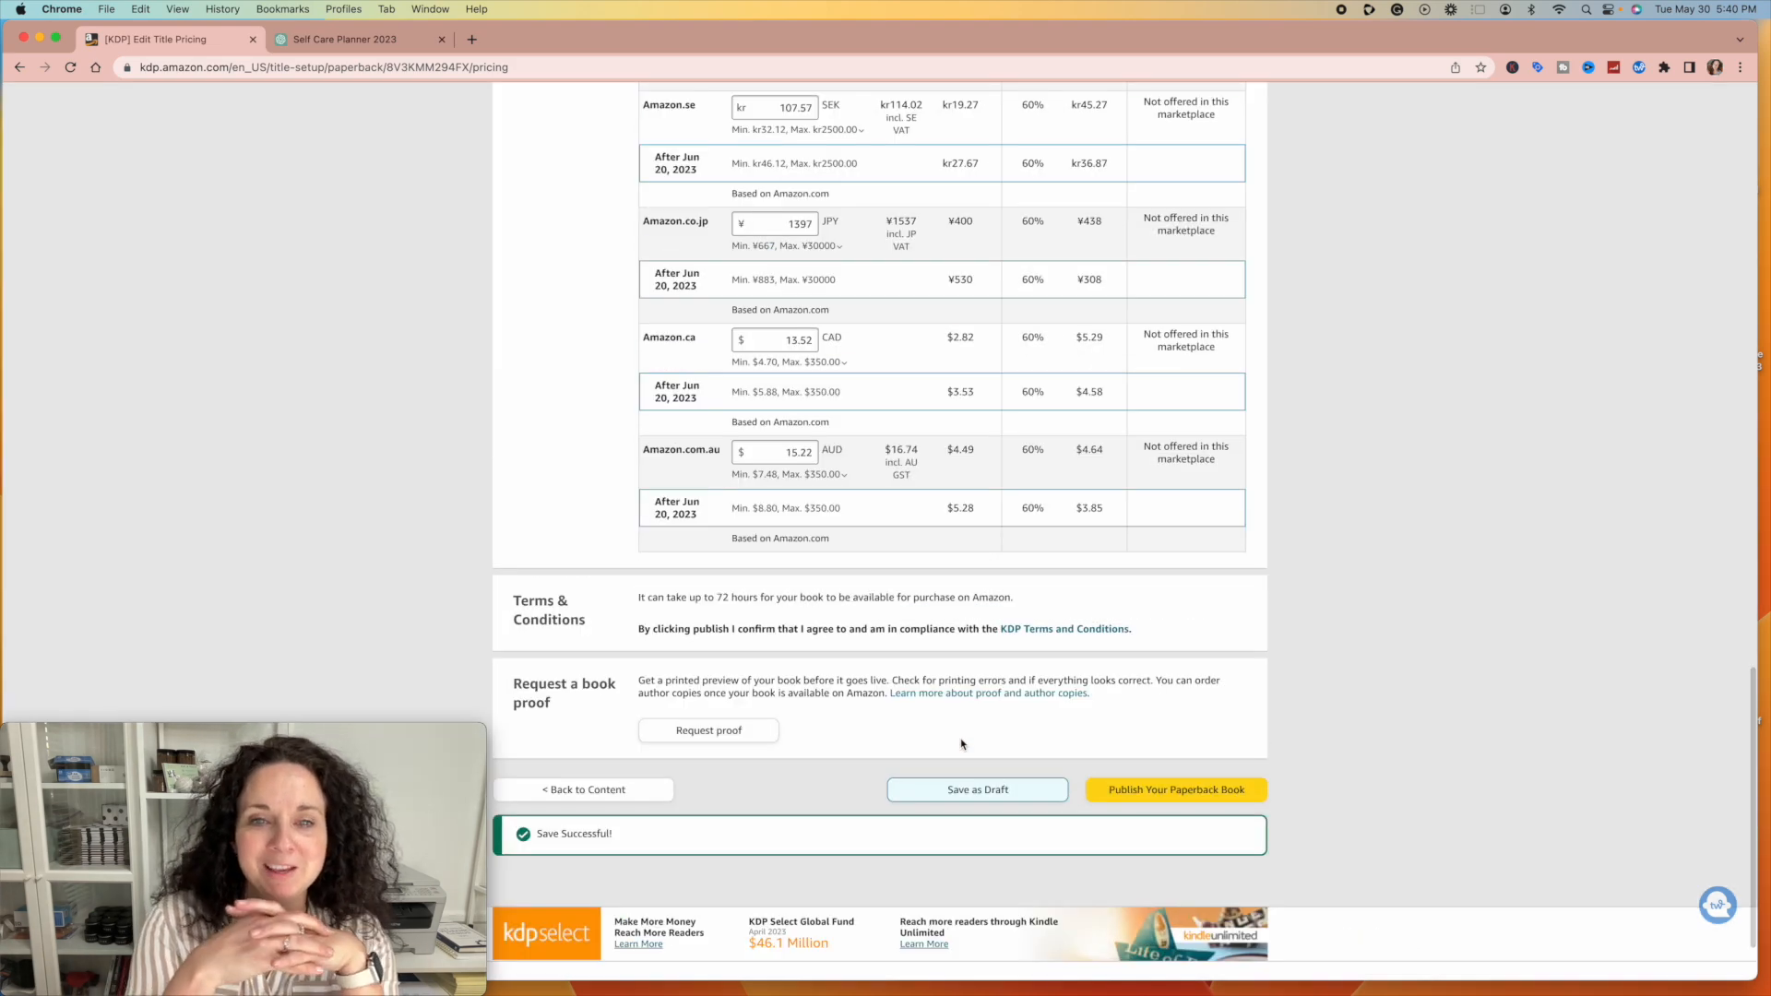
pyautogui.scroll(15, 961, 744)
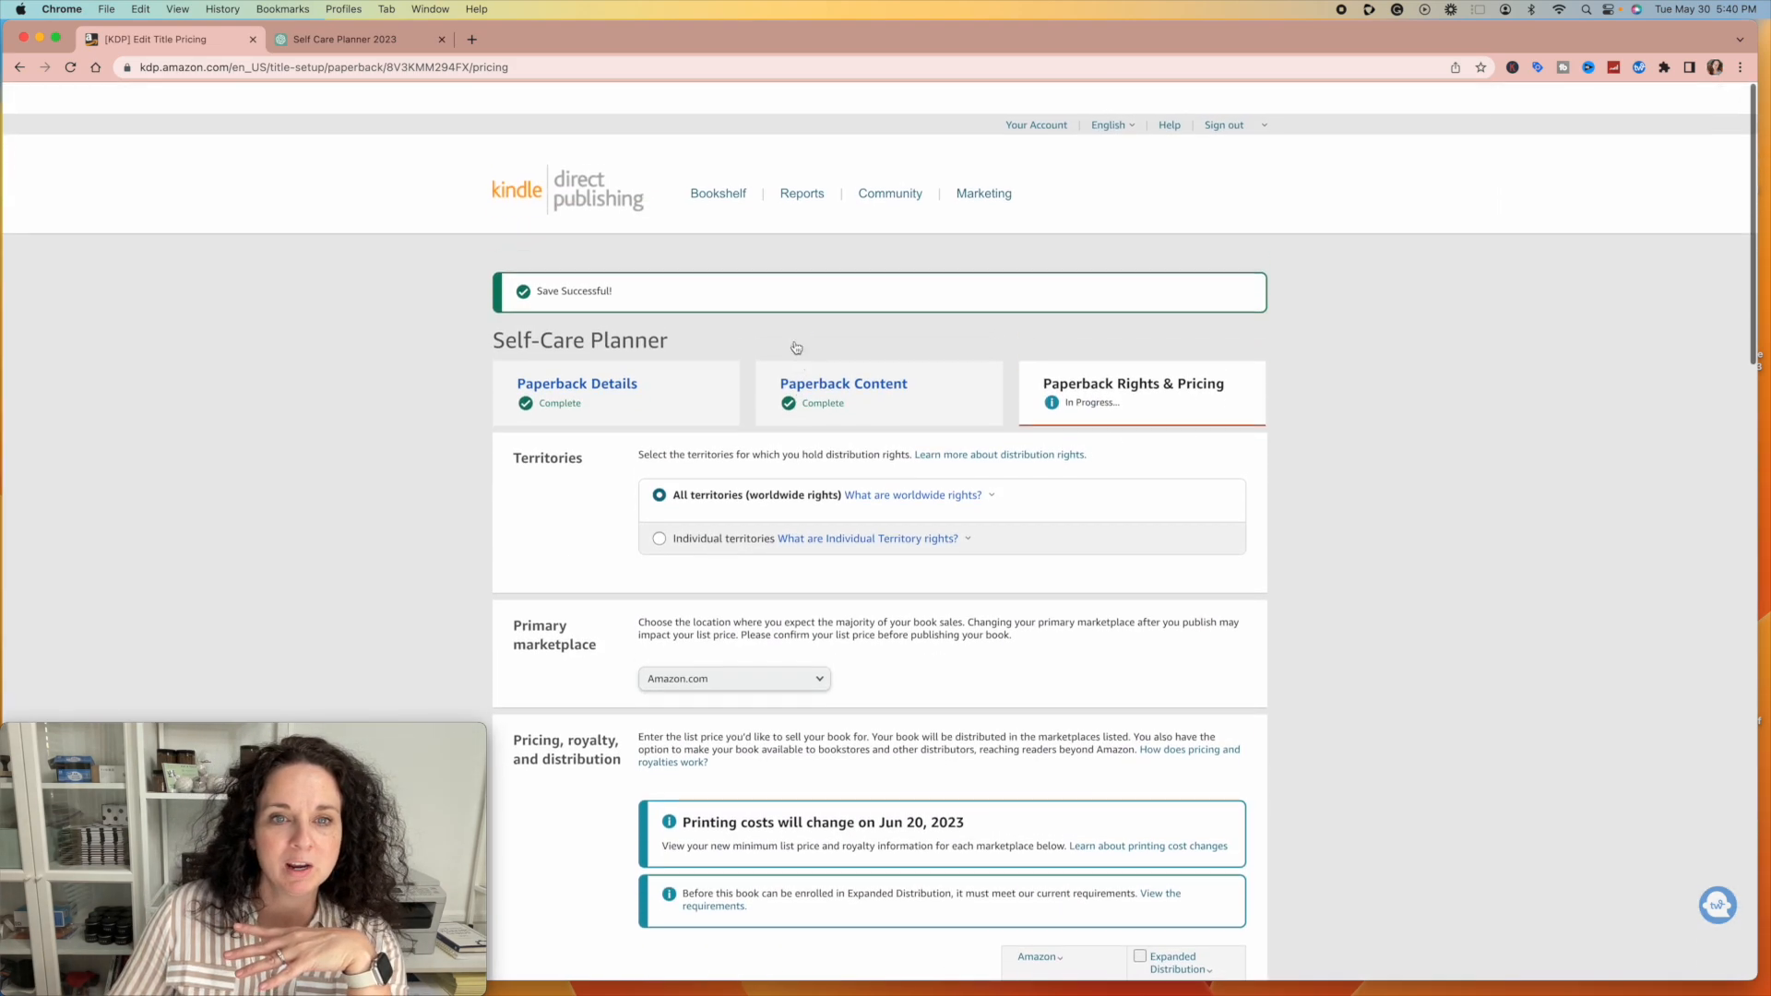
pyautogui.click(719, 164)
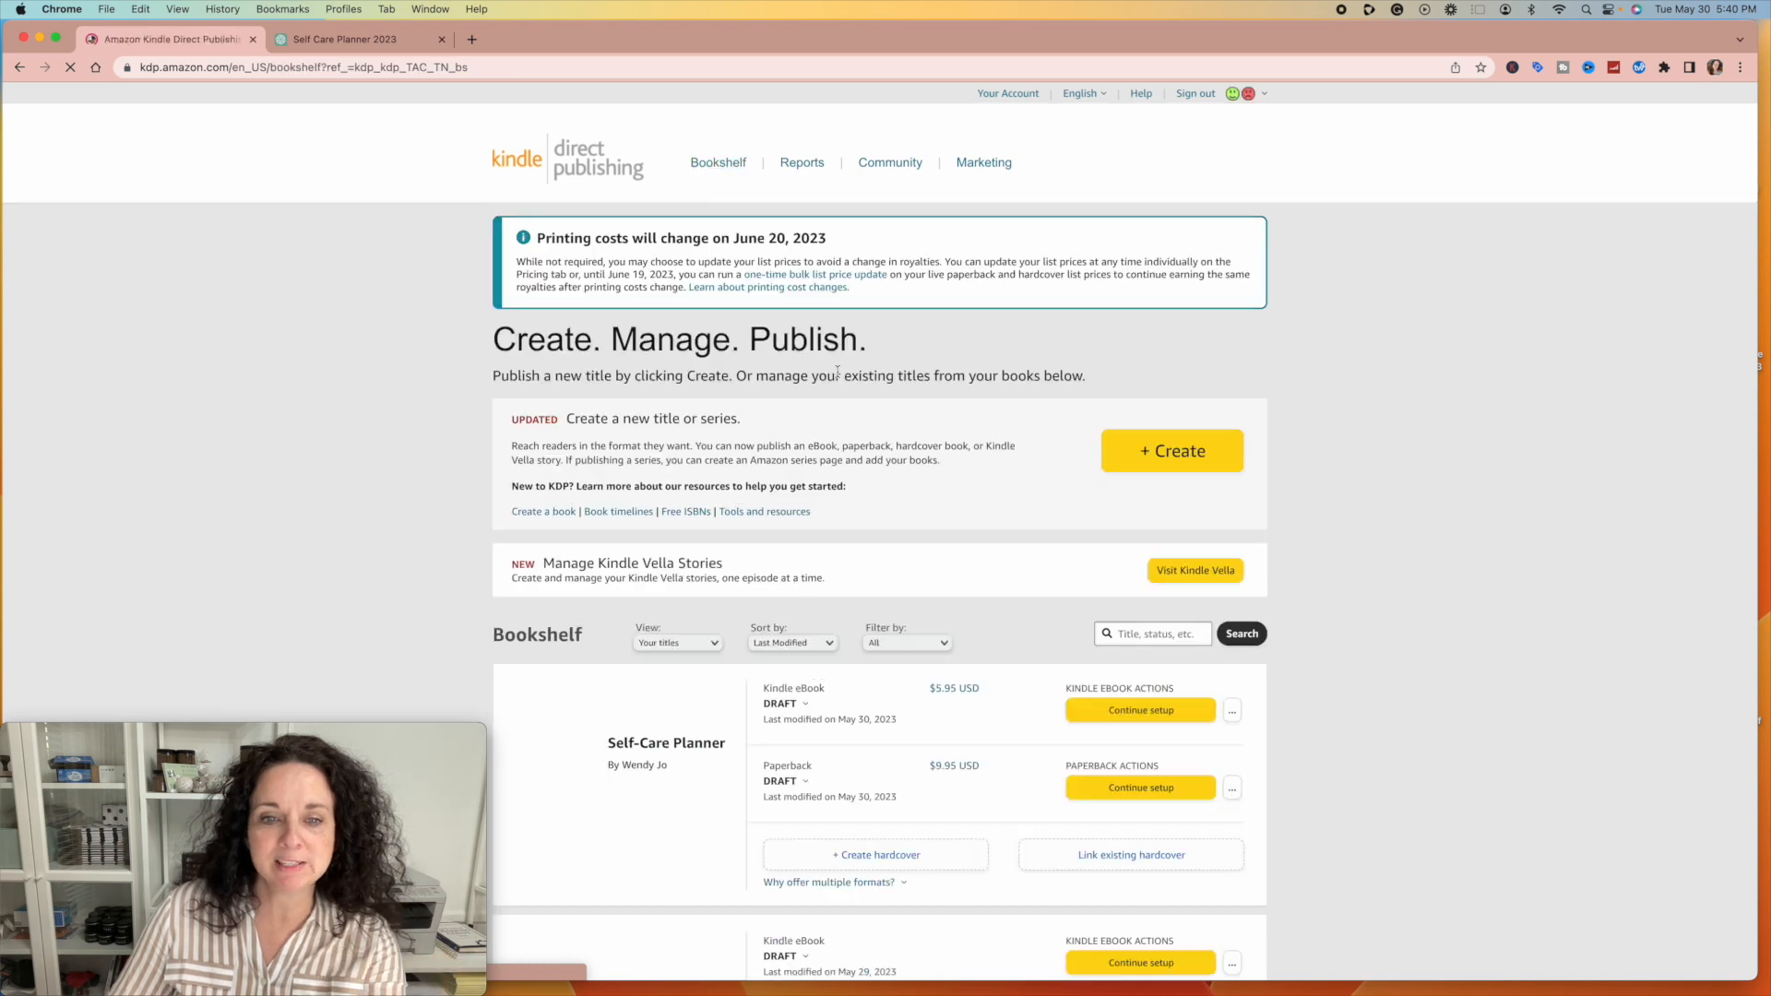
# Step: Review the Bookshelf titles and the draft status of the Self-Care Planner's Kindle eBook and paperback
pyautogui.scroll(-5, 830, 480)
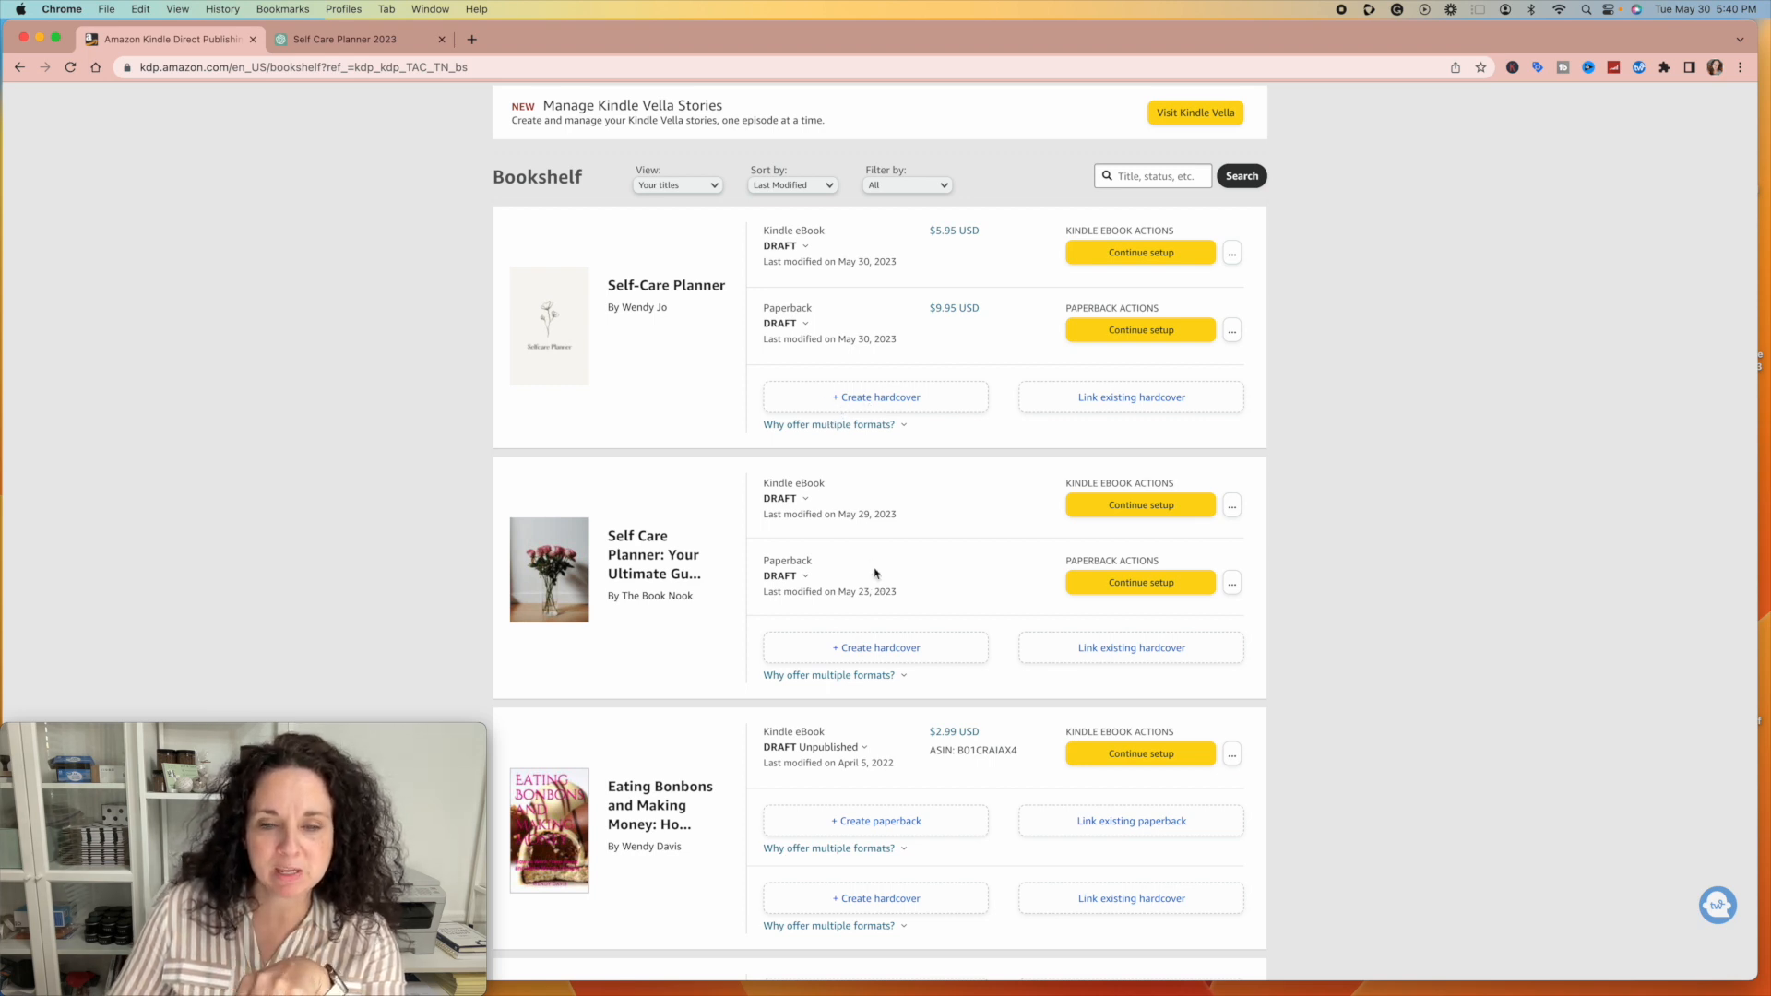
pyautogui.scroll(-1, 875, 574)
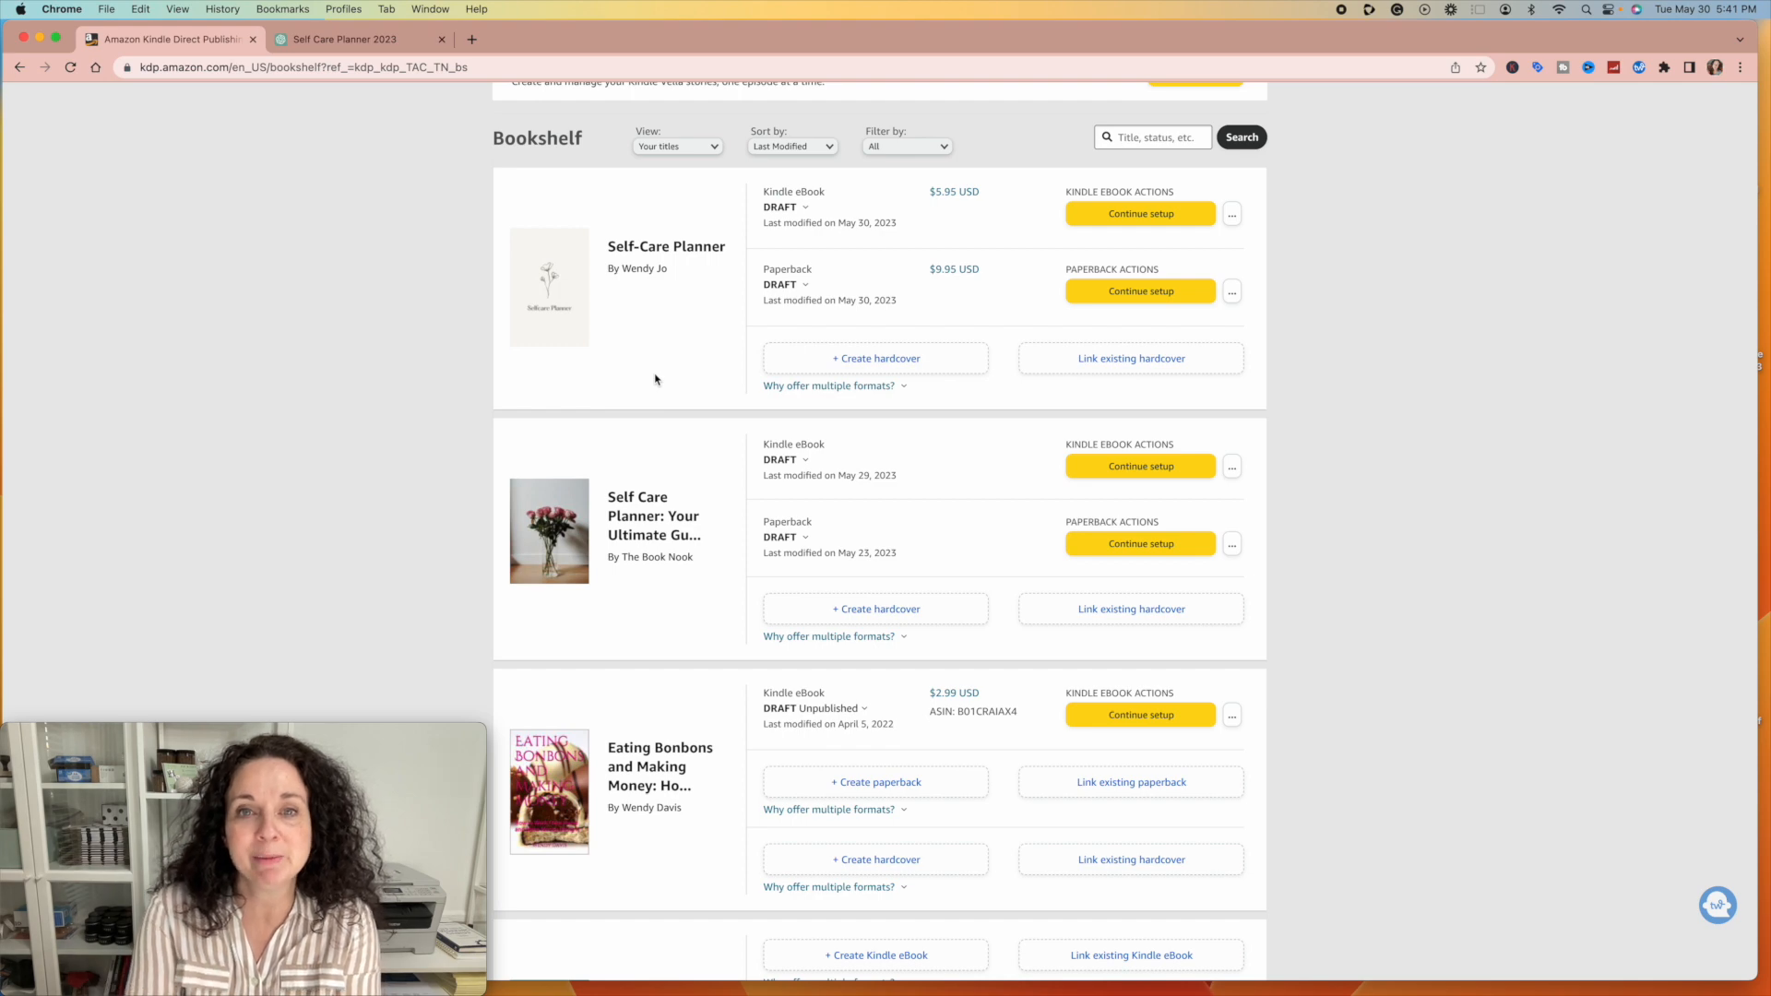
pyautogui.scroll(-4, 676, 387)
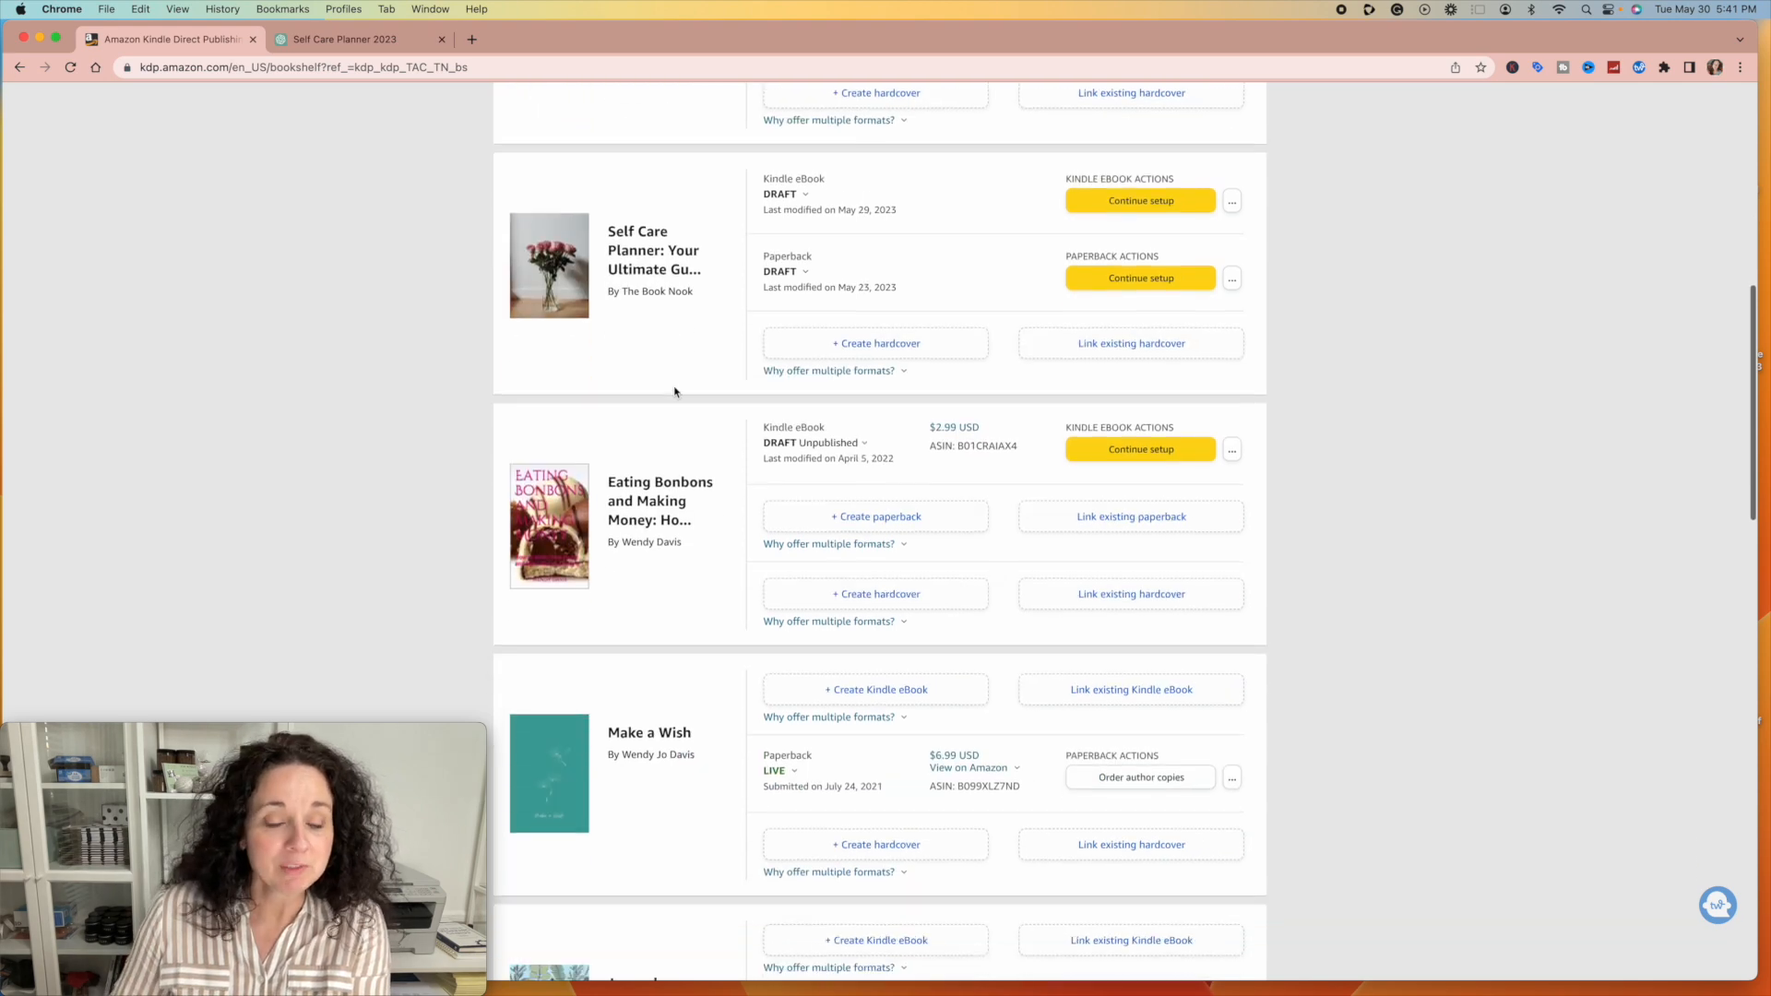
pyautogui.scroll(10, 942, 568)
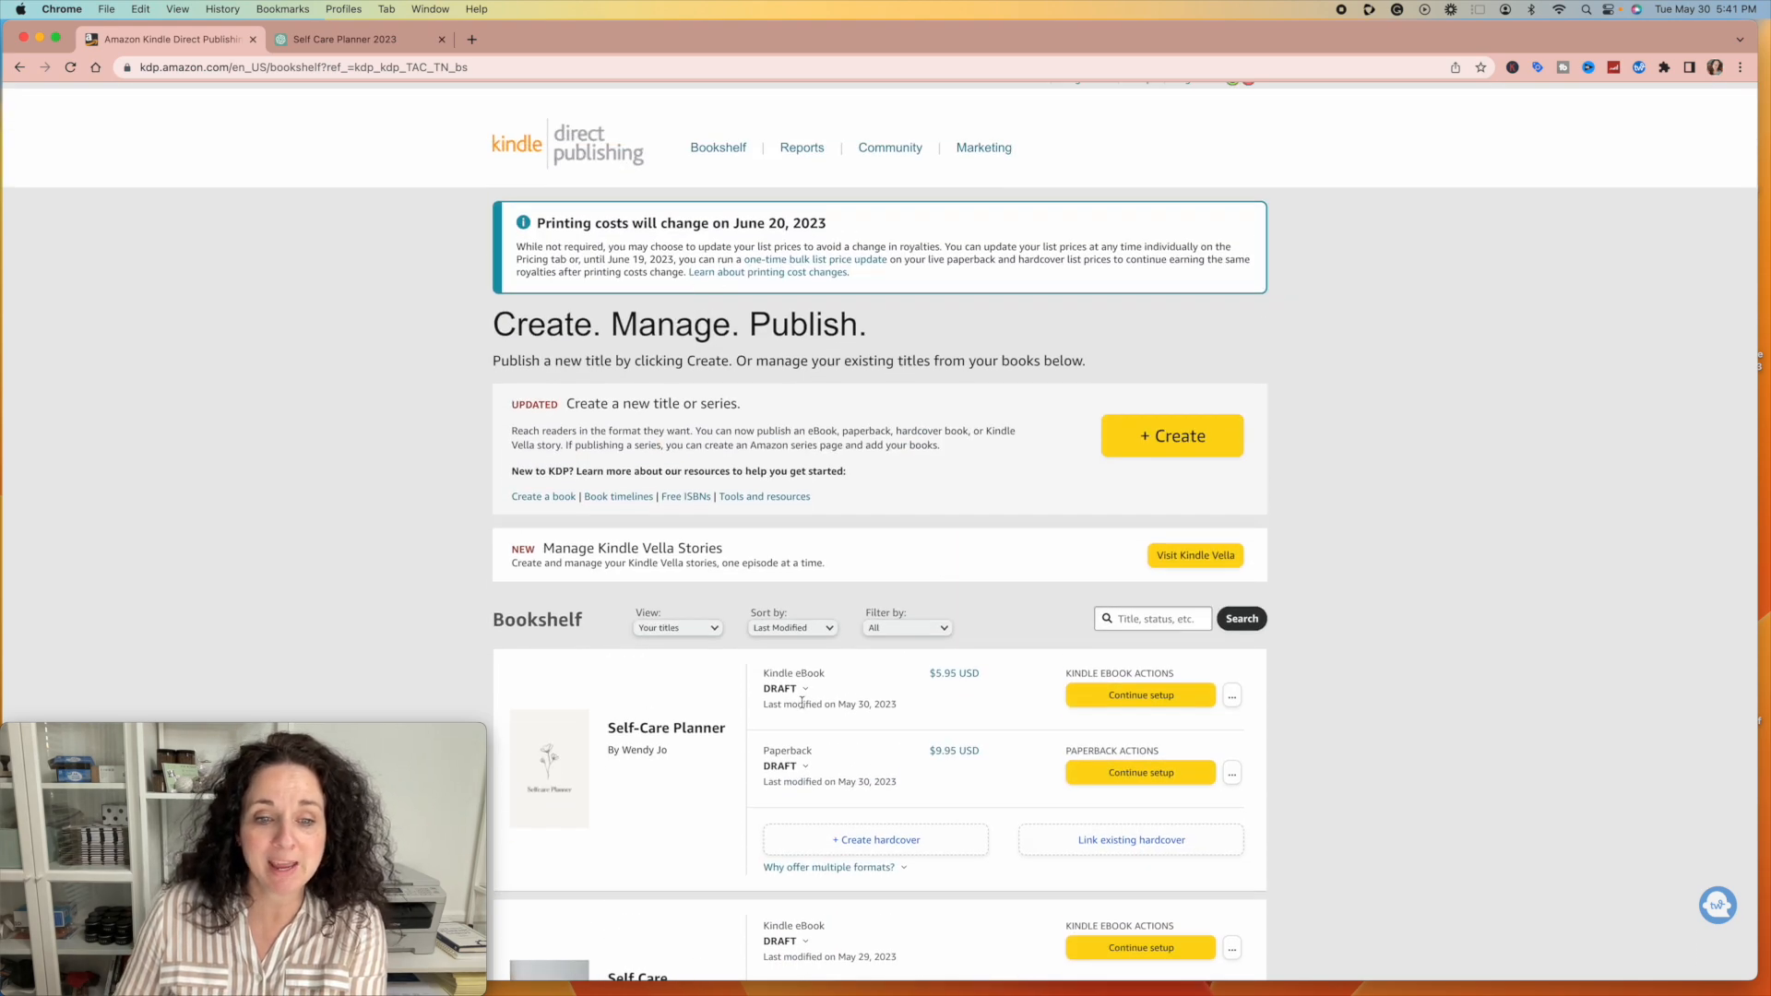
pyautogui.moveTo(785, 687)
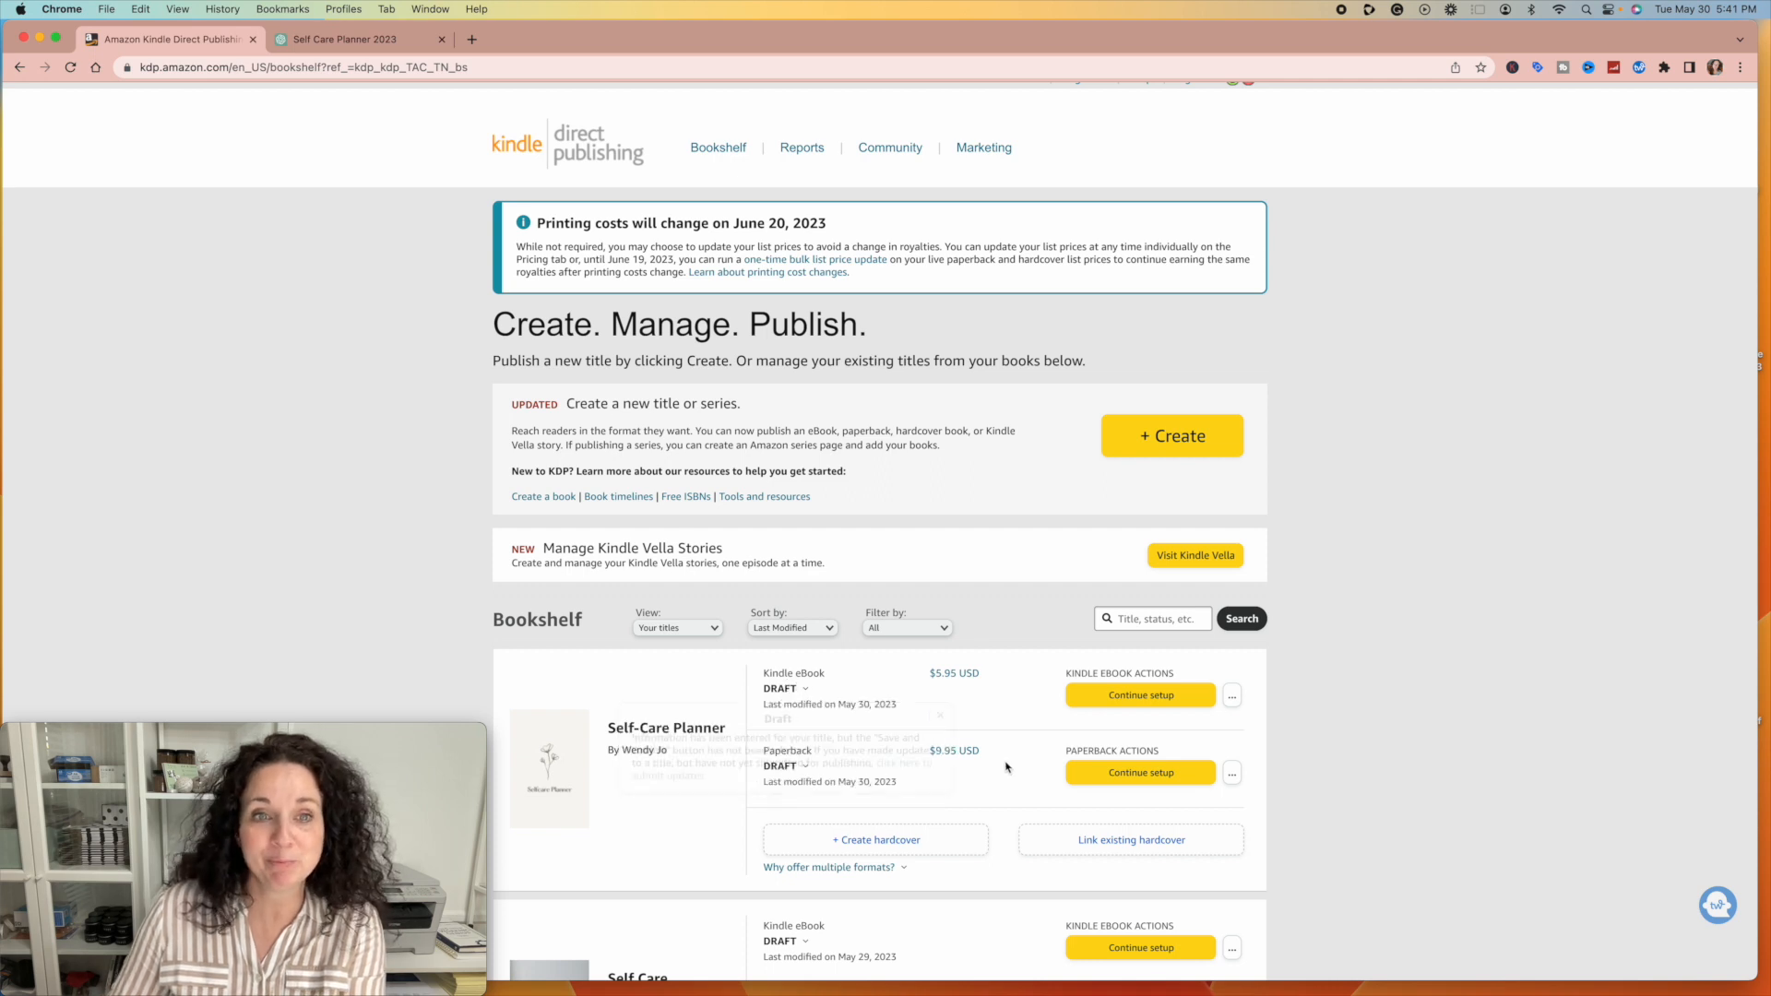
pyautogui.scroll(-1, 427, 551)
pyautogui.scroll(-1, 427, 551)
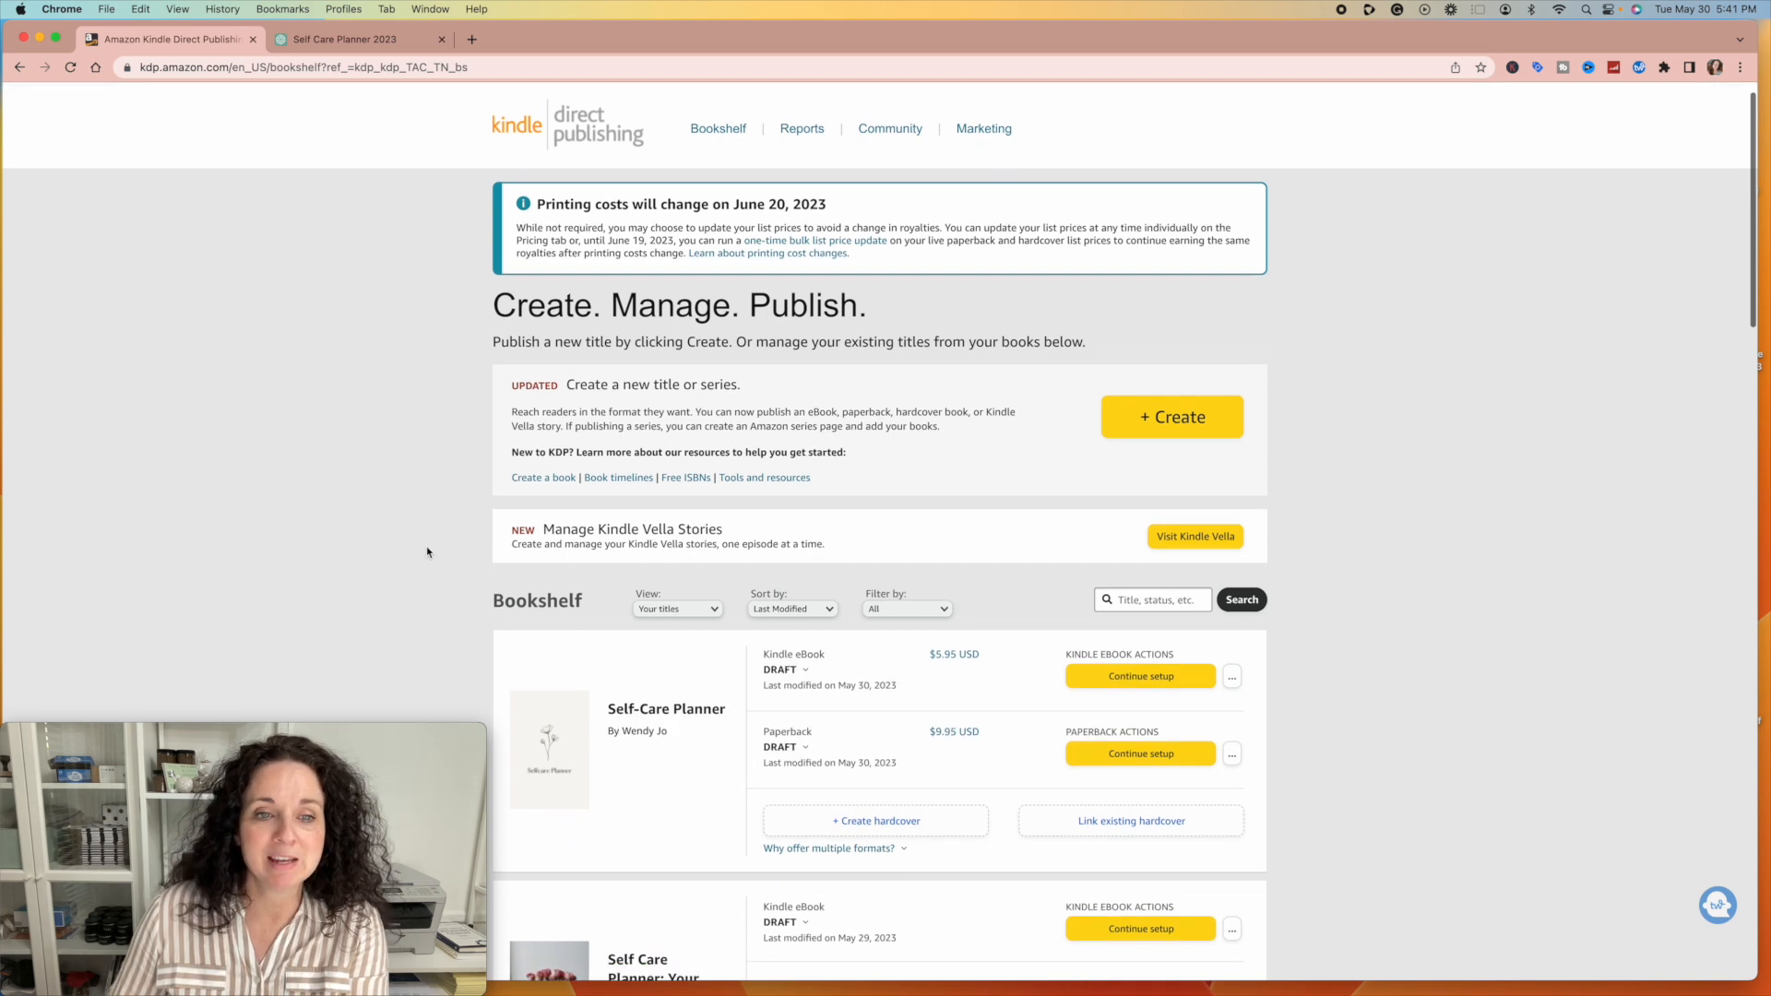